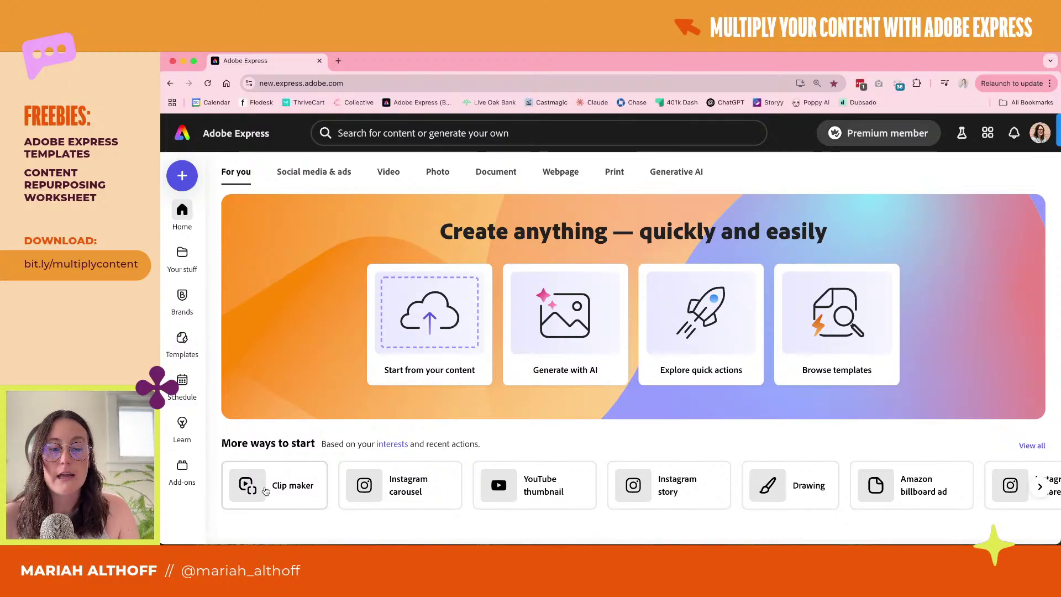
Upload Video for Clip Maker.mp4 as the source video in Clip maker and generate clips with captions
scroll(259, 485, down, 1)
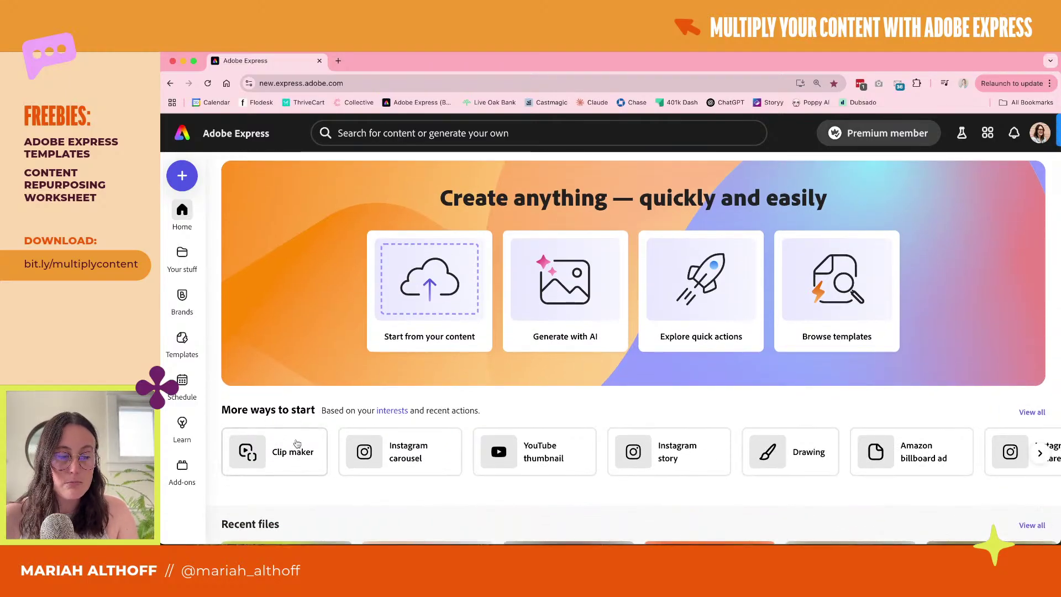
scroll(286, 447, up, 1)
click(270, 478)
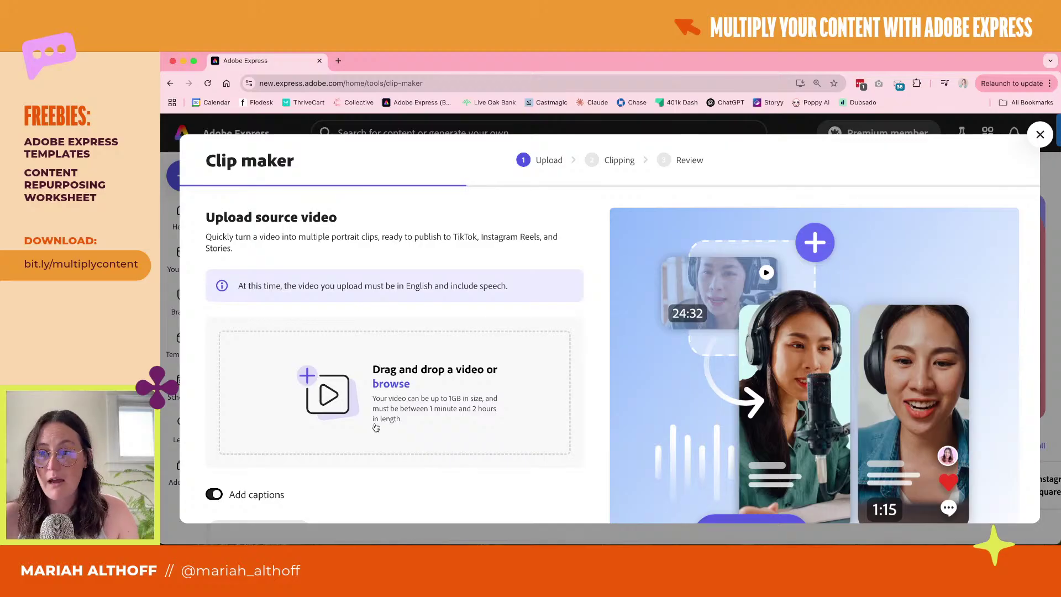
click(391, 384)
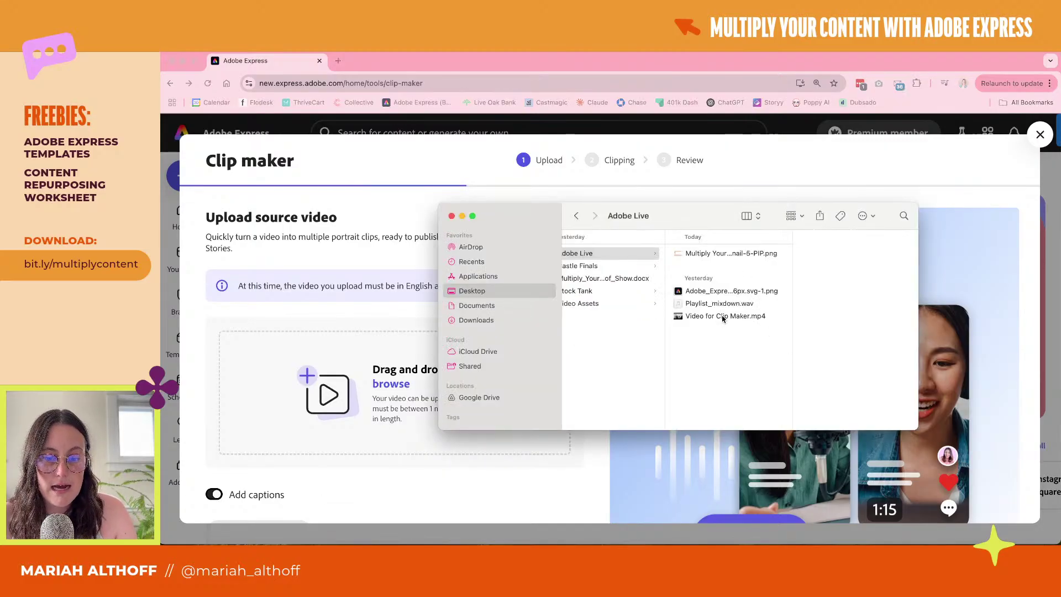
click(742, 320)
drag(743, 320, 369, 384)
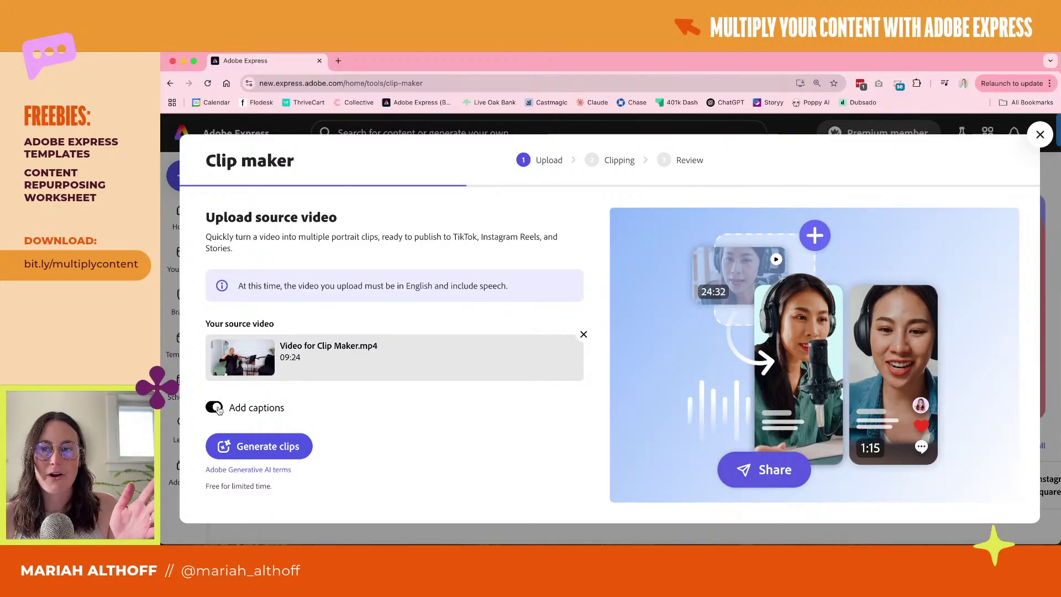
click(258, 447)
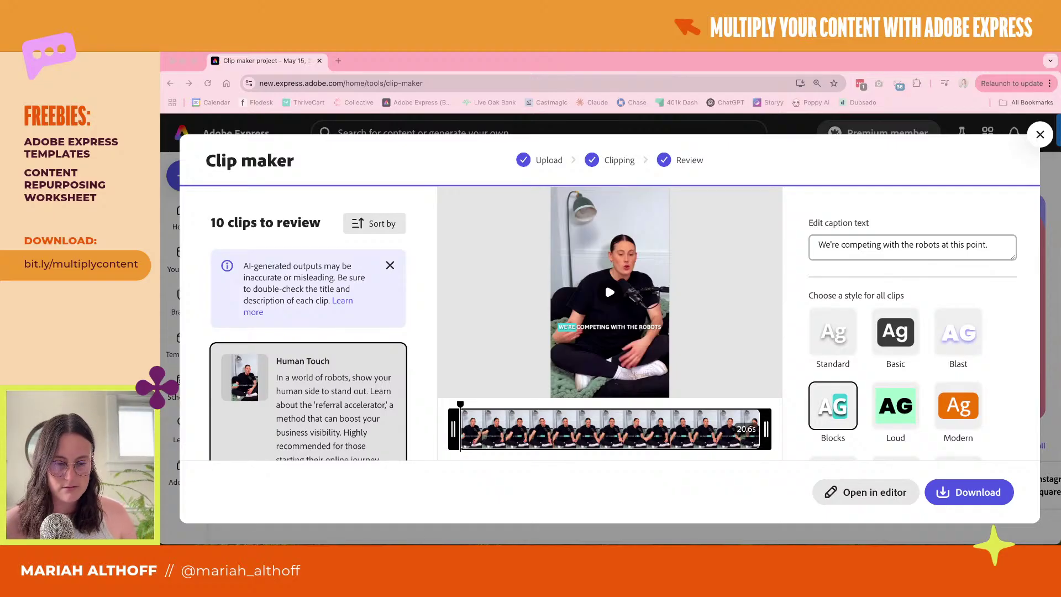
click(910, 65)
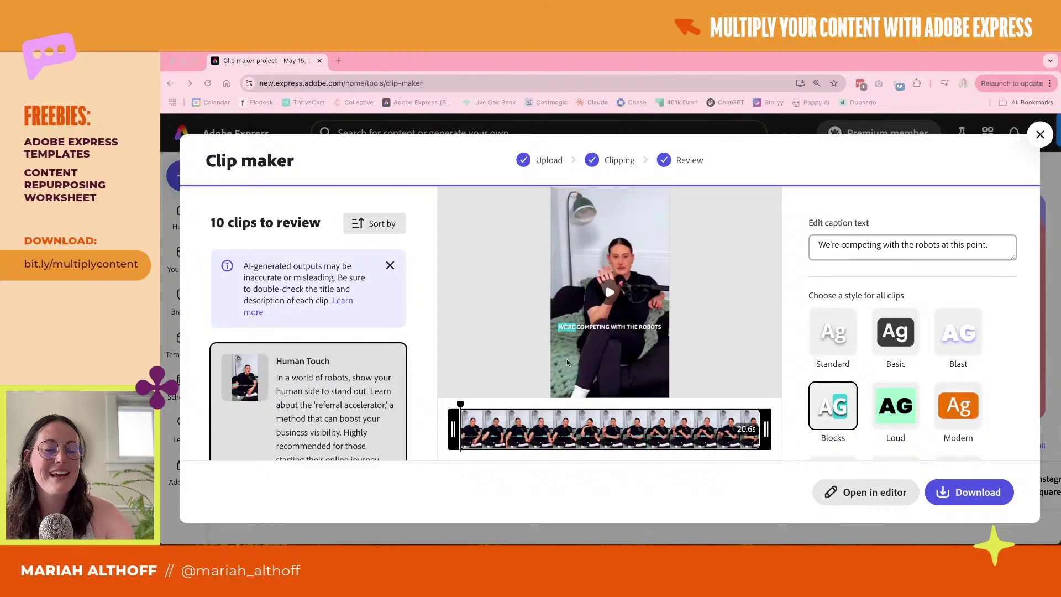
Review the list of generated clips, checking their titles, descriptions, durations and Top clip labels
scroll(361, 315, down, 1)
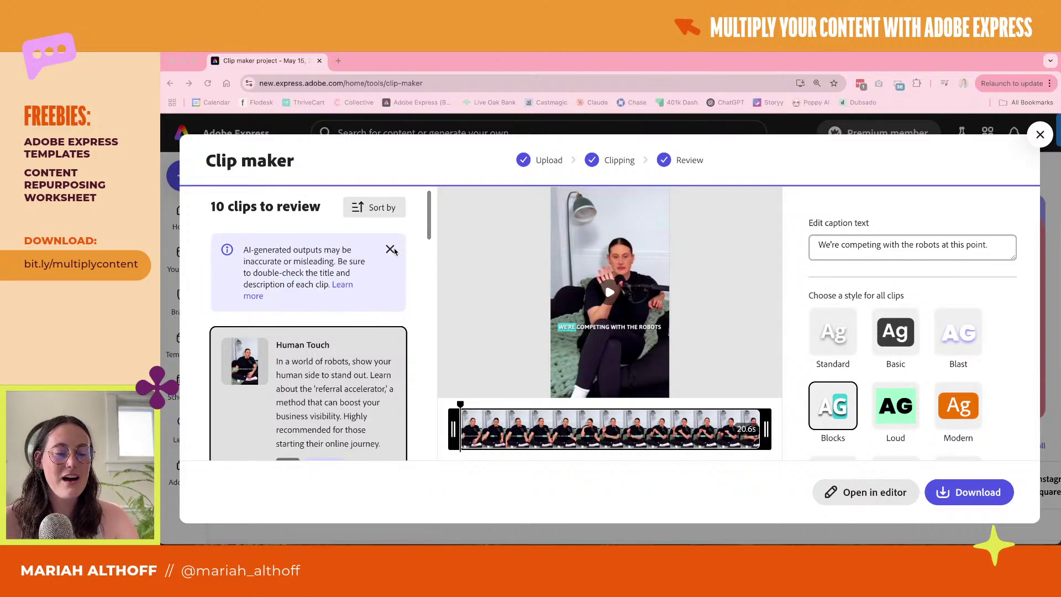
scroll(303, 314, down, 1)
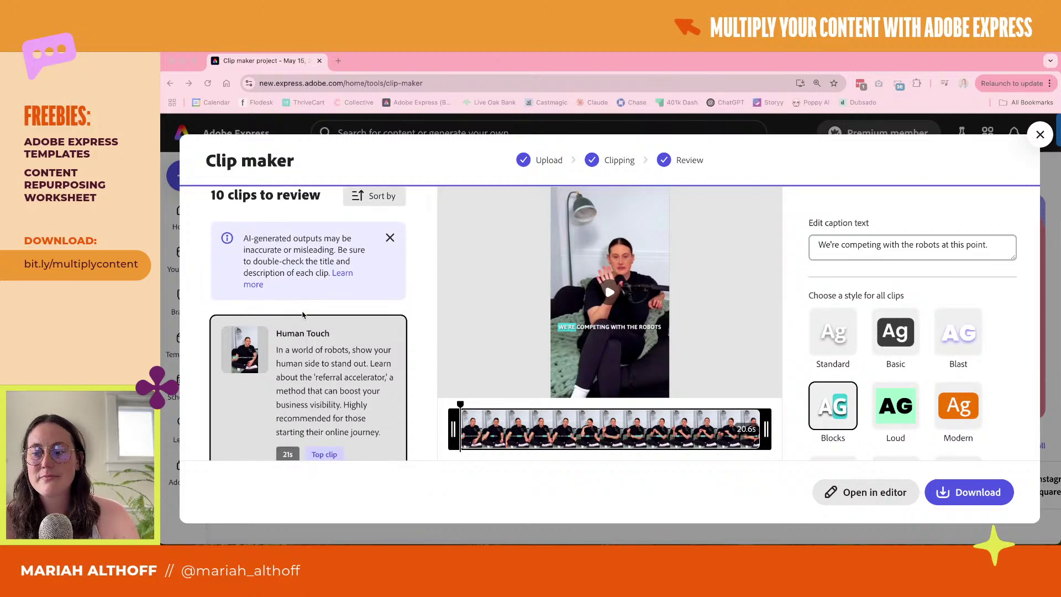
scroll(303, 315, down, 3)
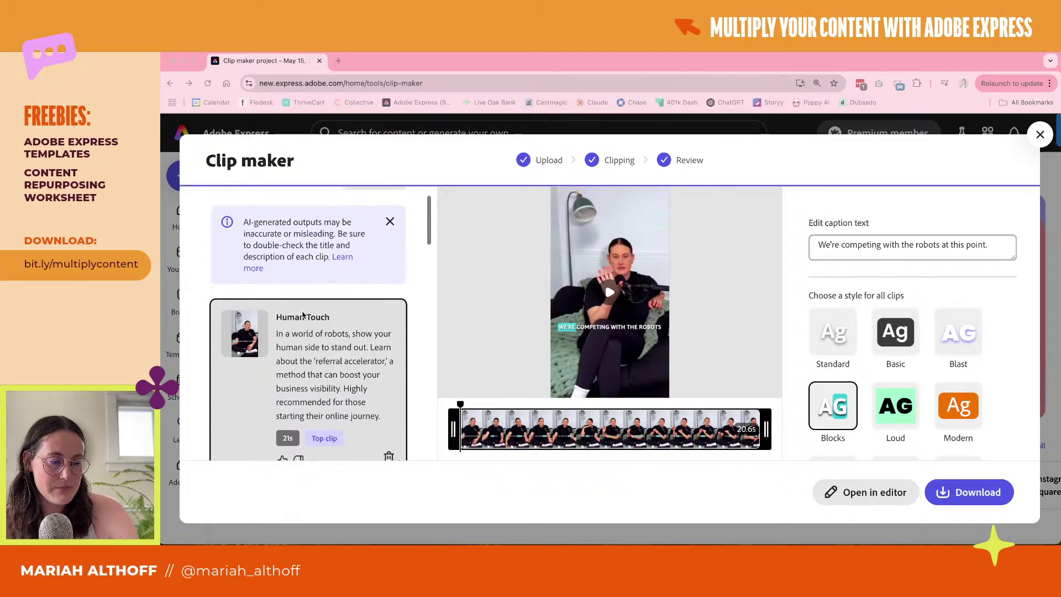
scroll(302, 314, down, 10)
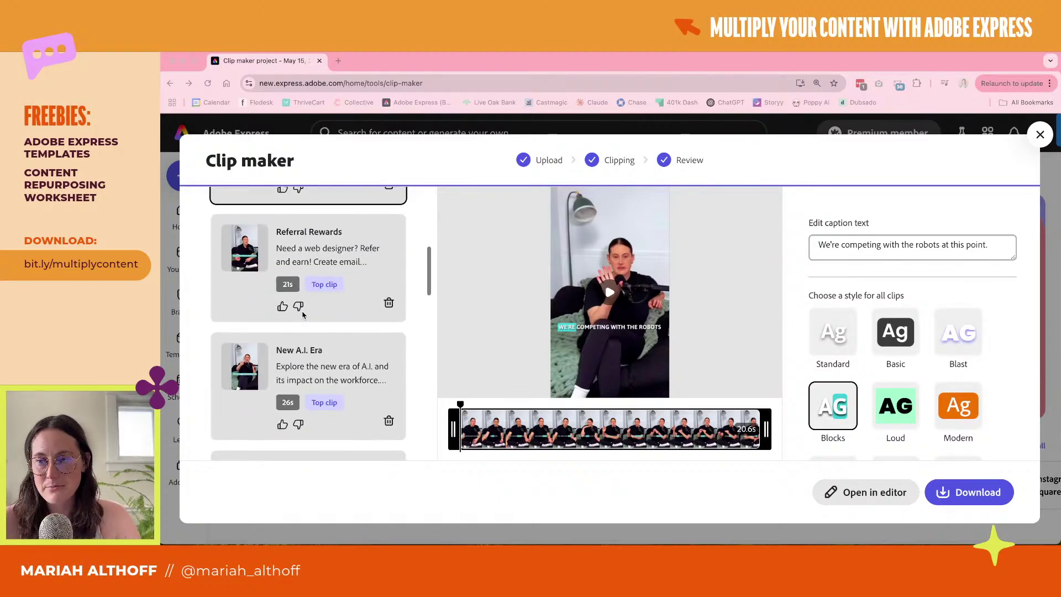
scroll(303, 314, down, 15)
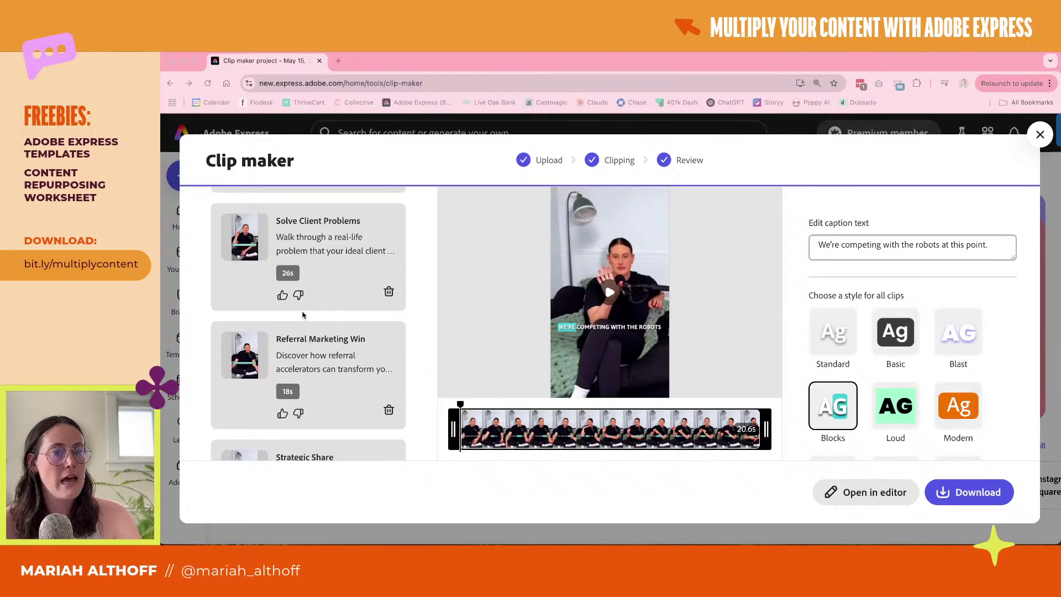
scroll(302, 314, up, 15)
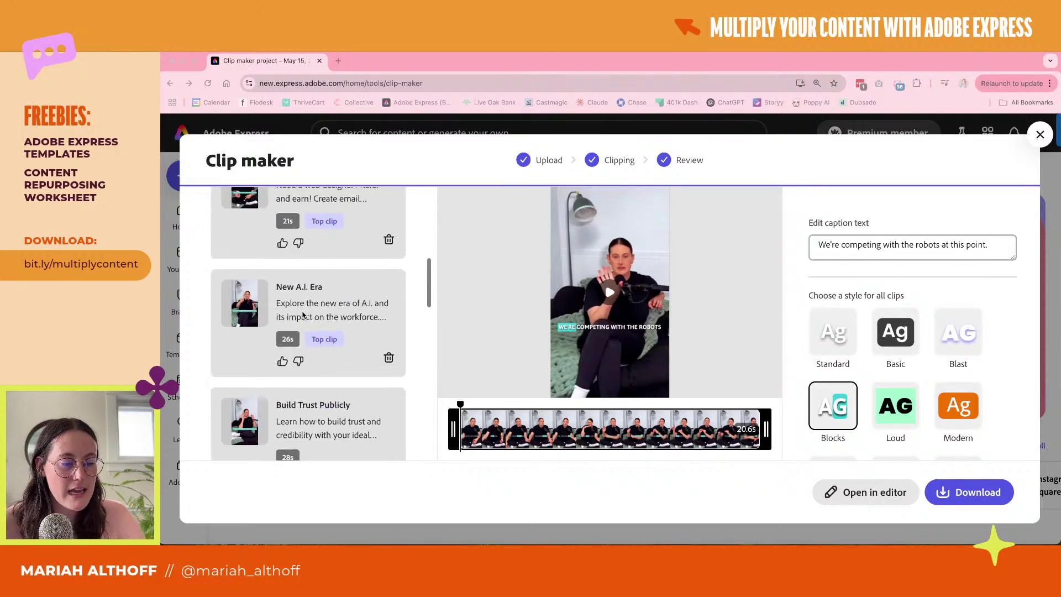
scroll(303, 315, down, 13)
scroll(302, 315, down, 18)
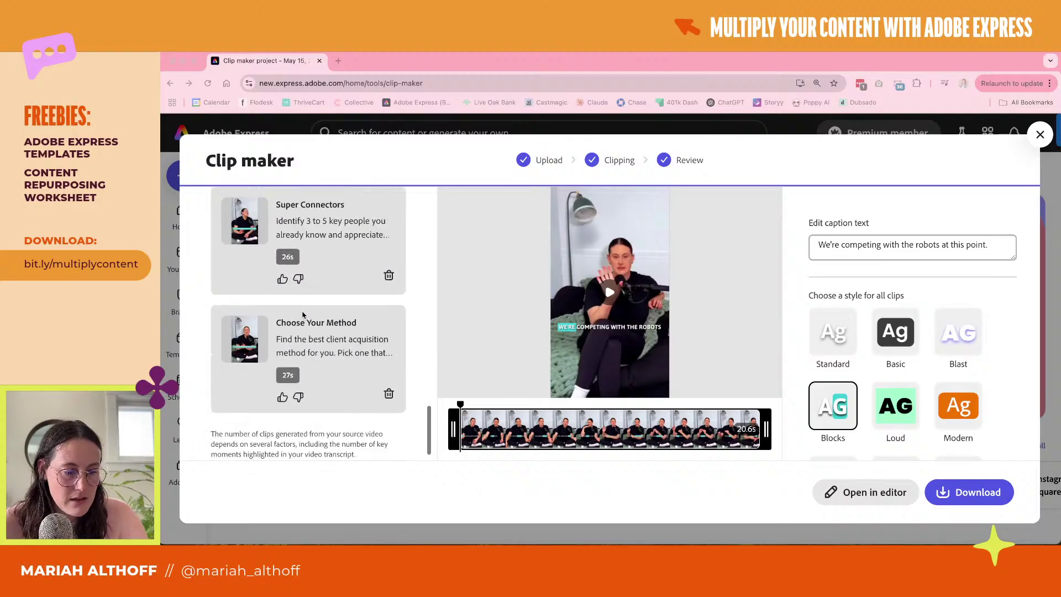
scroll(302, 314, up, 9)
scroll(303, 314, up, 20)
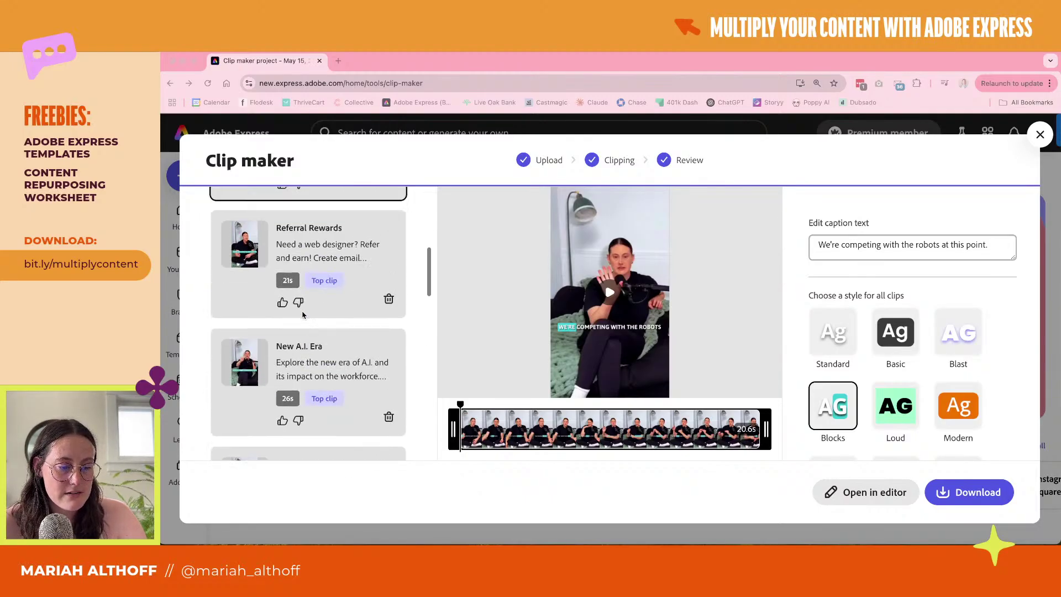
scroll(309, 358, up, 2)
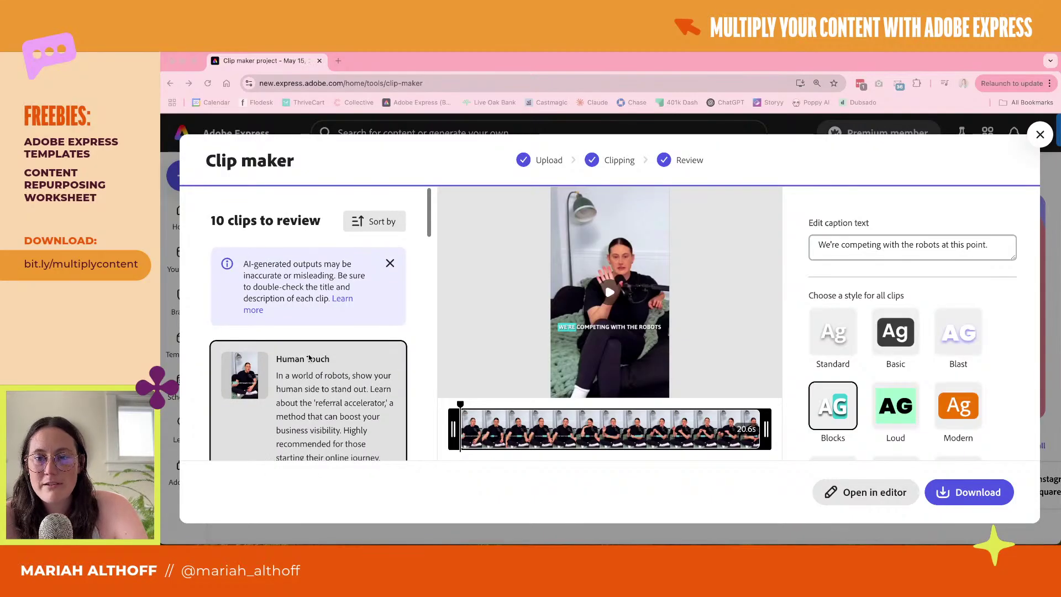
scroll(319, 337, down, 5)
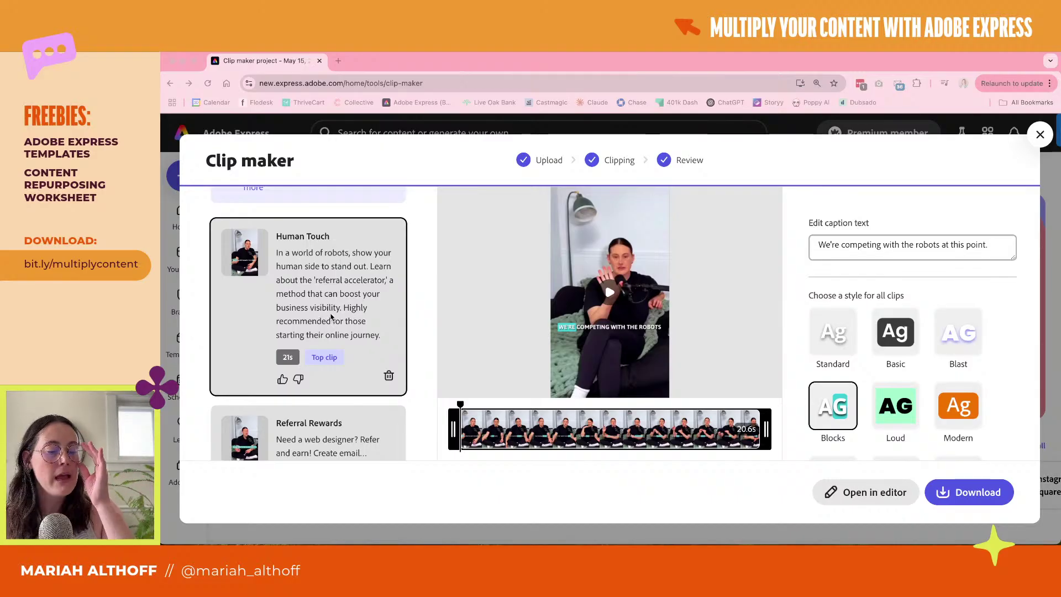
scroll(330, 316, down, 4)
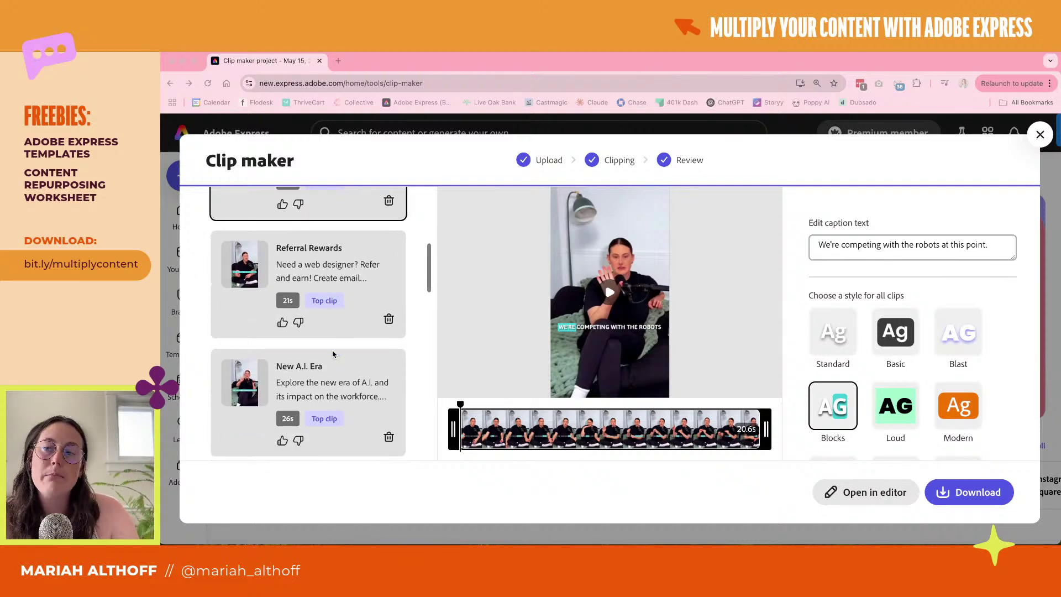
scroll(333, 354, down, 2)
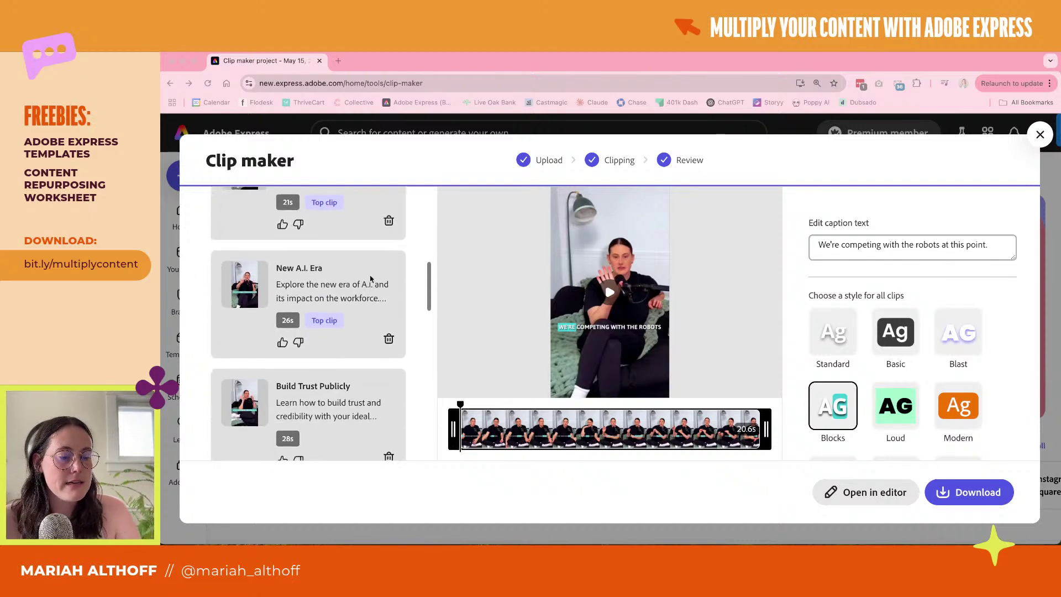
scroll(371, 279, down, 3)
scroll(356, 326, up, 4)
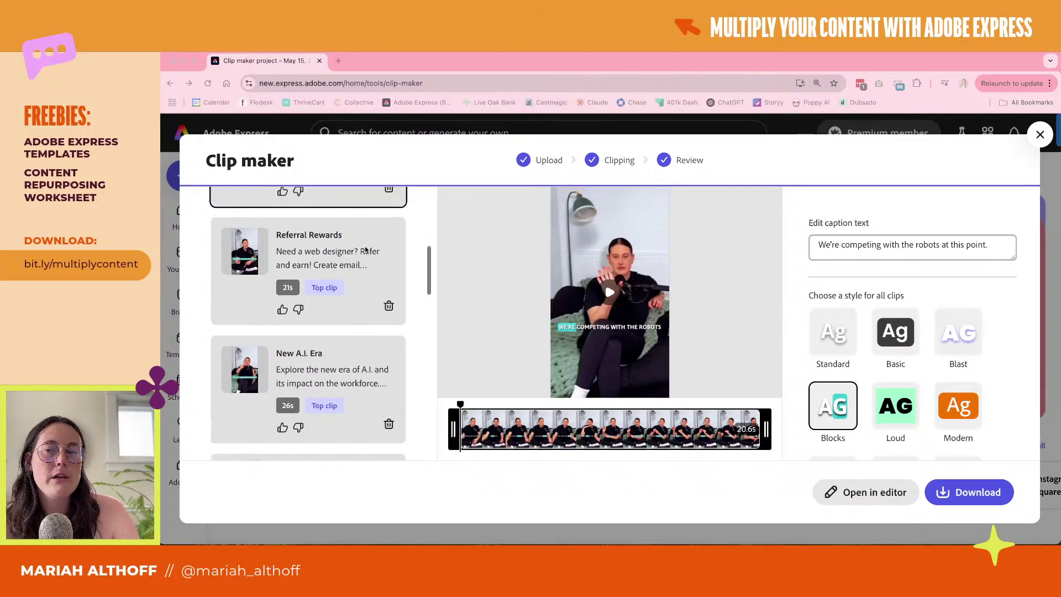
scroll(360, 274, up, 3)
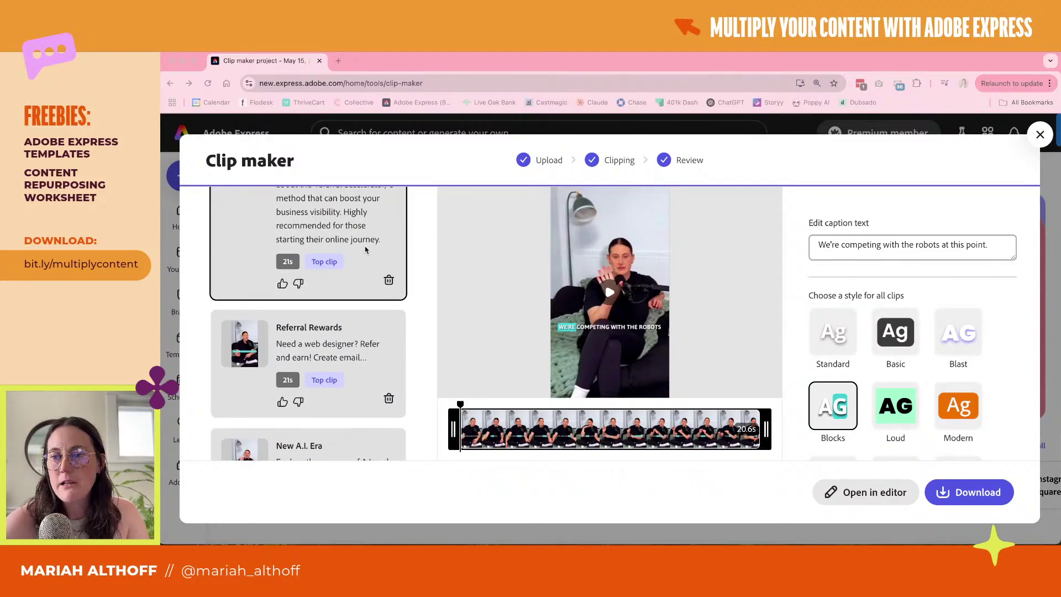
scroll(354, 308, down, 15)
scroll(355, 308, down, 2)
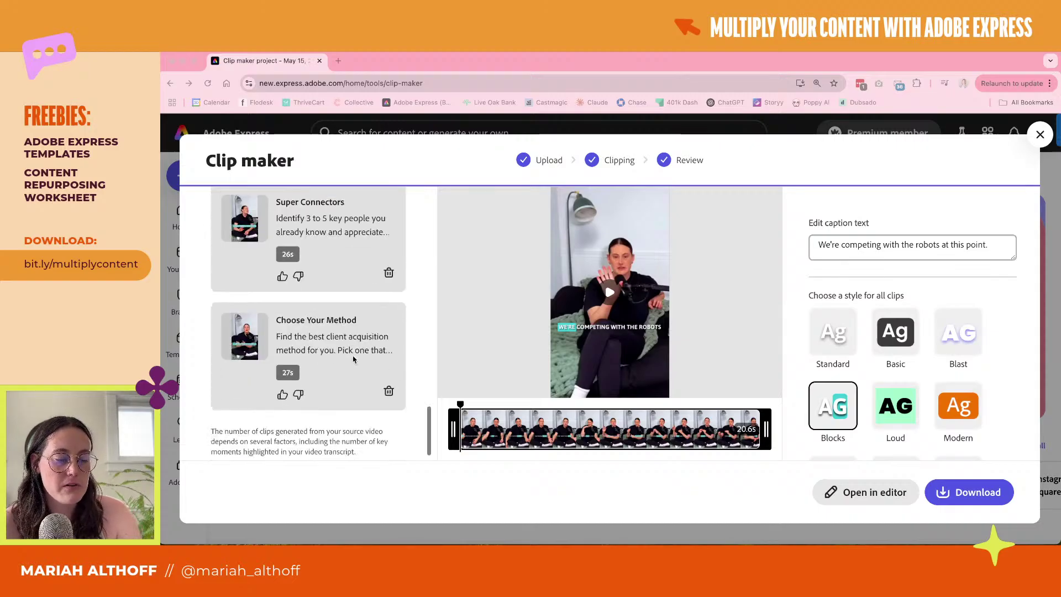
scroll(354, 331, up, 8)
scroll(353, 360, up, 5)
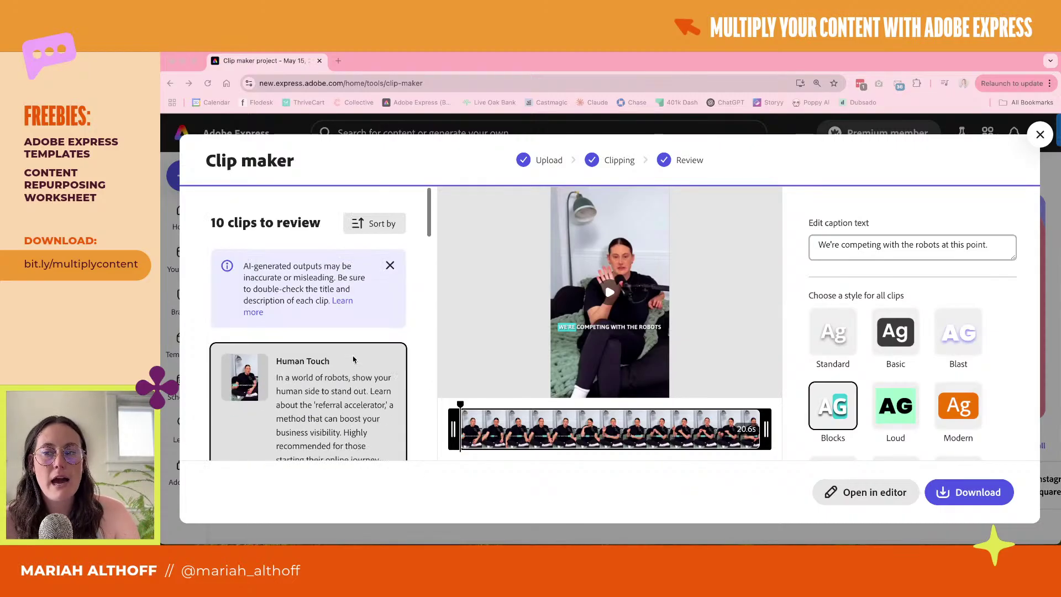
Read the Human Touch clip's full description and play part of its preview
scroll(347, 369, down, 1)
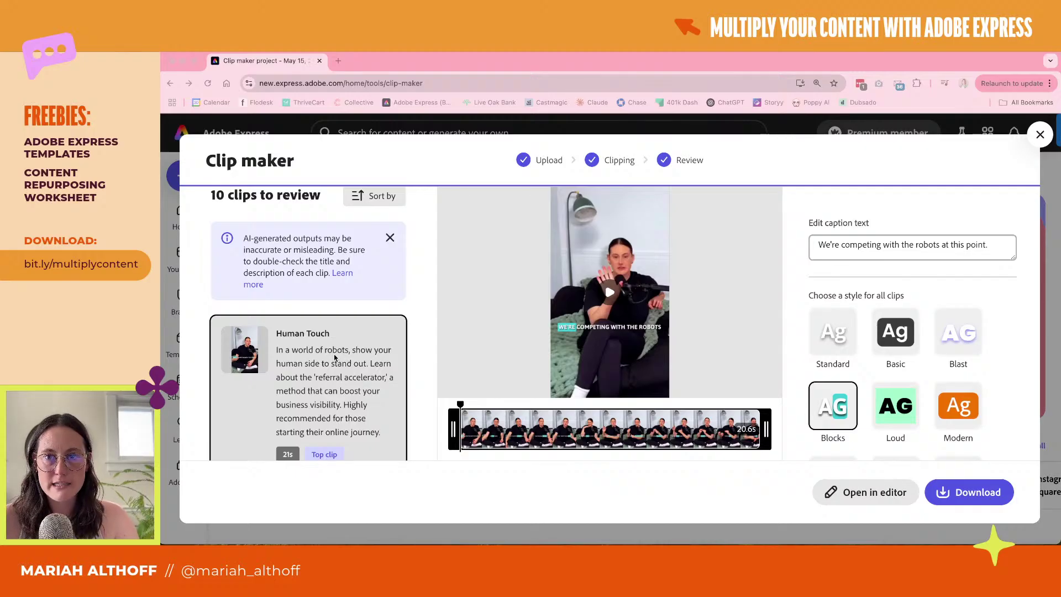
scroll(335, 358, down, 2)
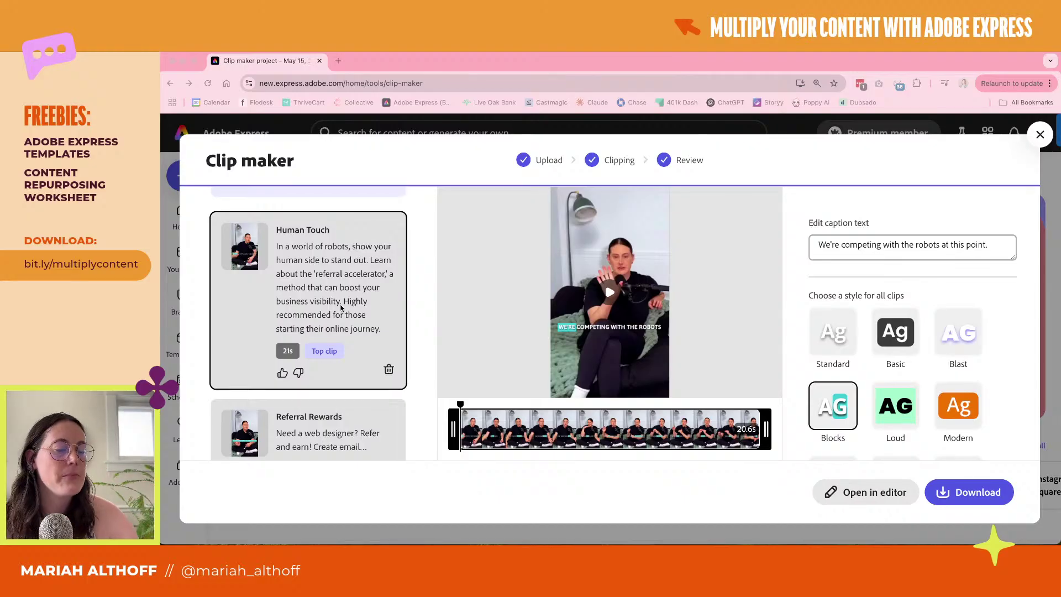
scroll(356, 254, down, 1)
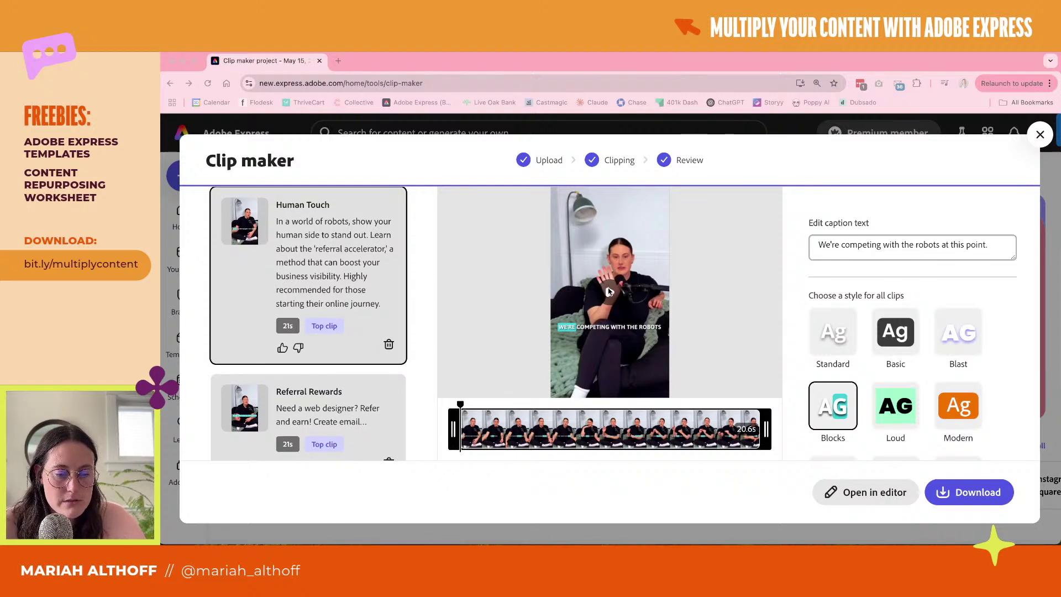
click(610, 290)
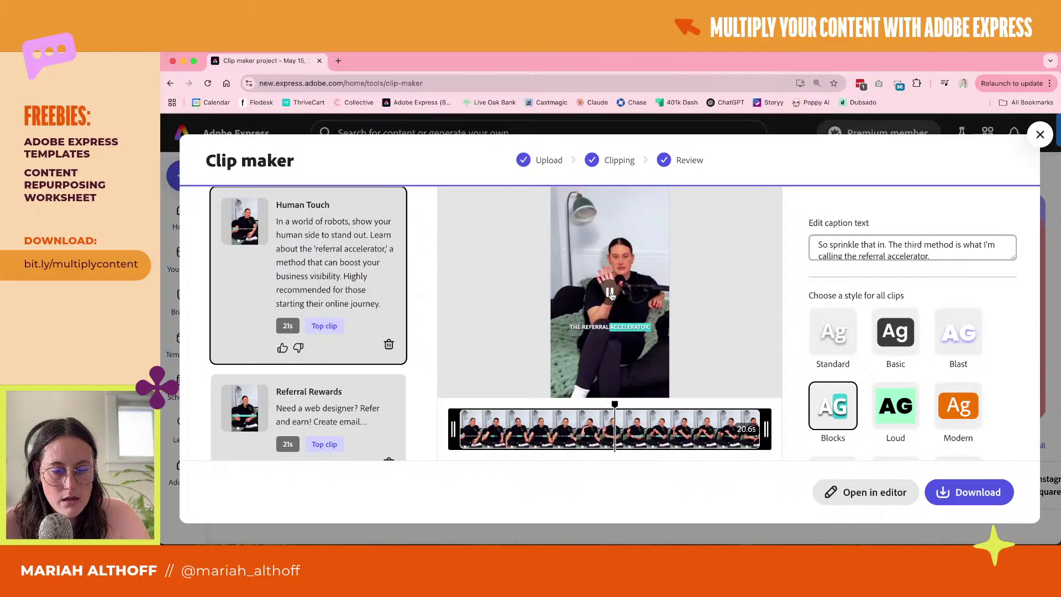
click(610, 294)
Play the previews of the Referral Rewards and New A.I. Era clips
click(343, 389)
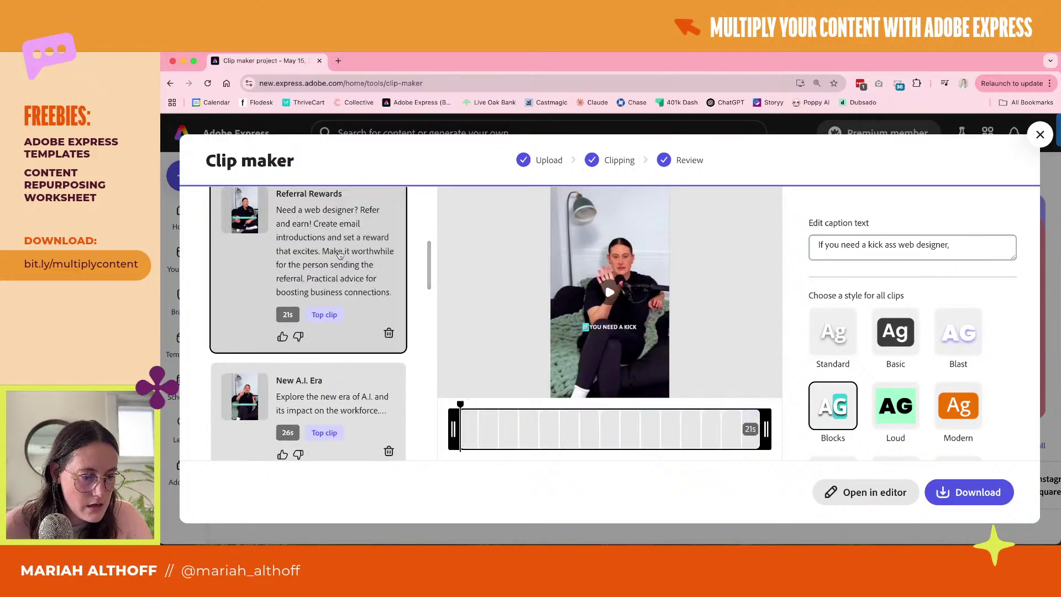
click(610, 290)
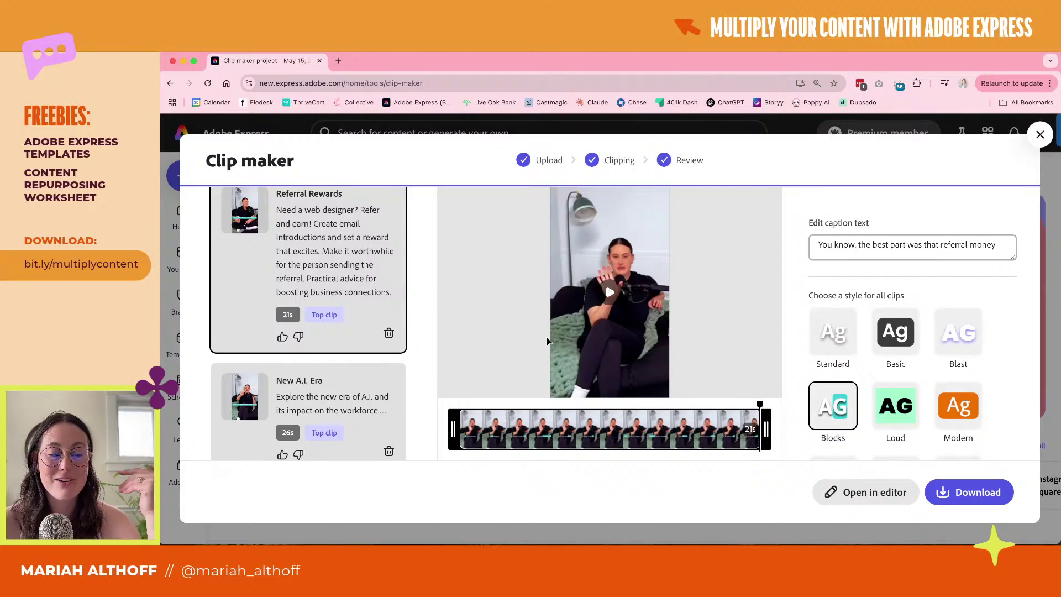
scroll(417, 377, down, 3)
click(406, 376)
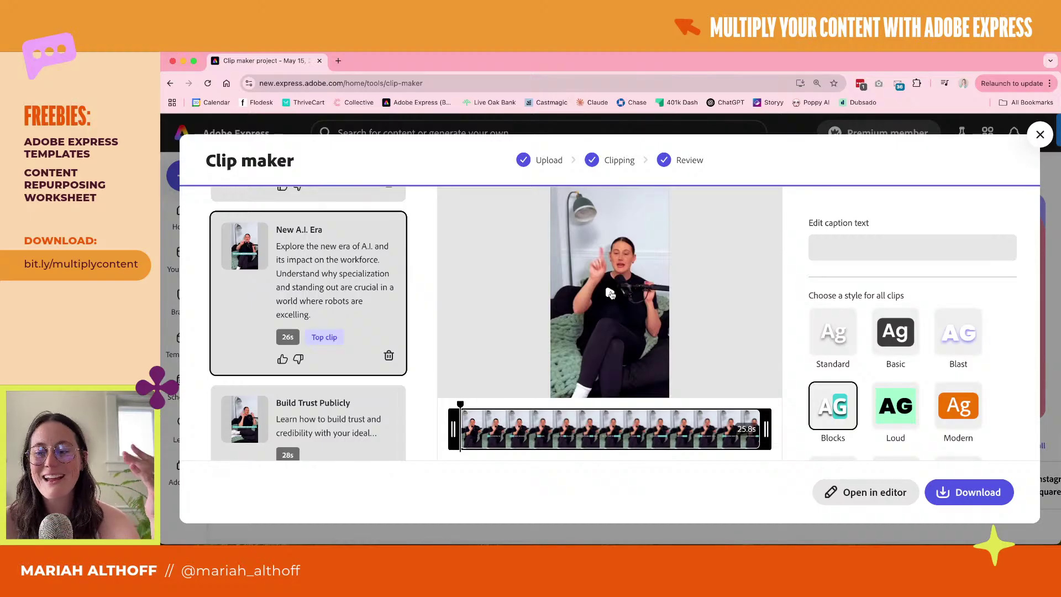
click(611, 293)
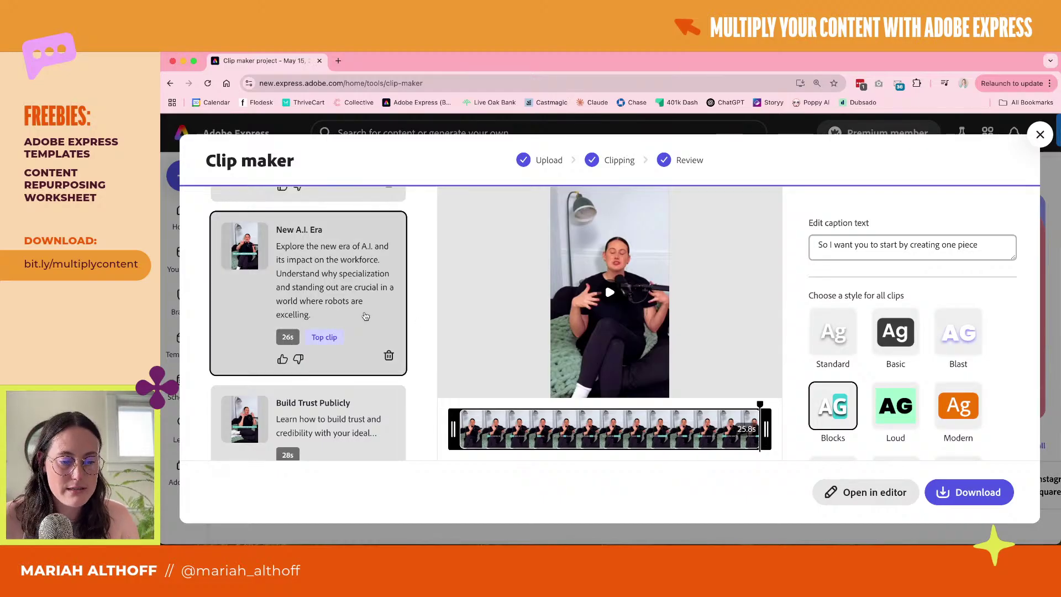
Look over the clips listed after New A.I. Era, including Build Trust Publicly, Solve Client Problems and Referral Marketing Win
scroll(366, 316, down, 1)
scroll(366, 315, up, 3)
scroll(366, 315, down, 8)
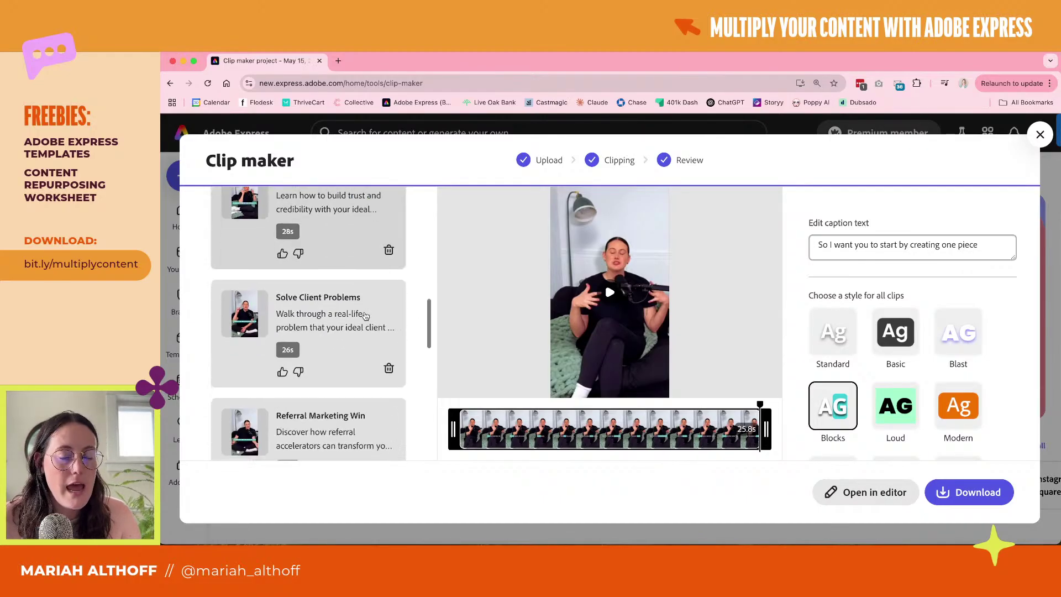
scroll(365, 316, up, 1)
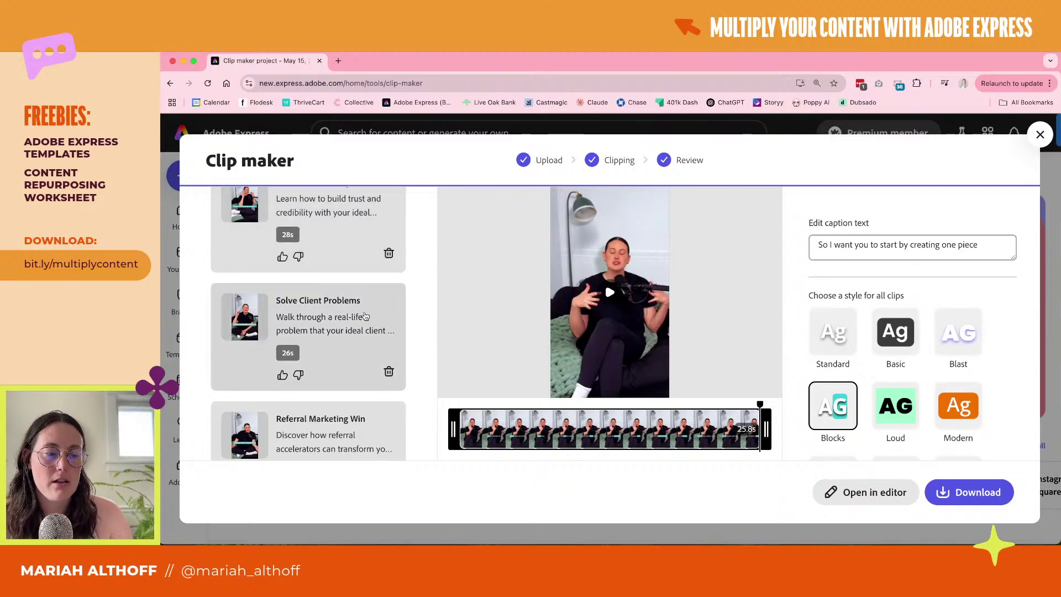
scroll(366, 316, down, 1)
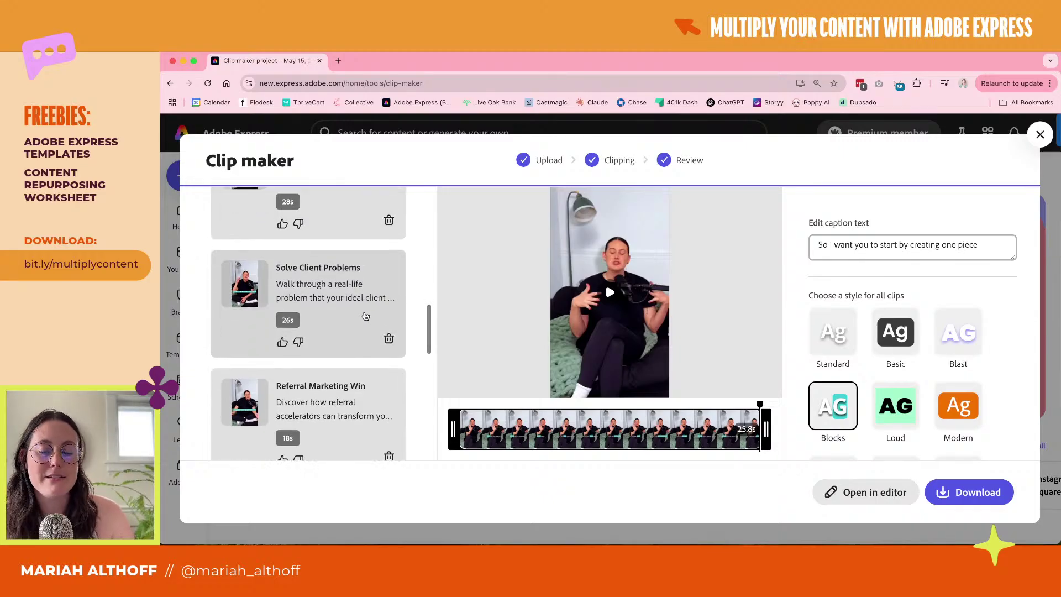
scroll(365, 316, down, 1)
scroll(332, 282, up, 2)
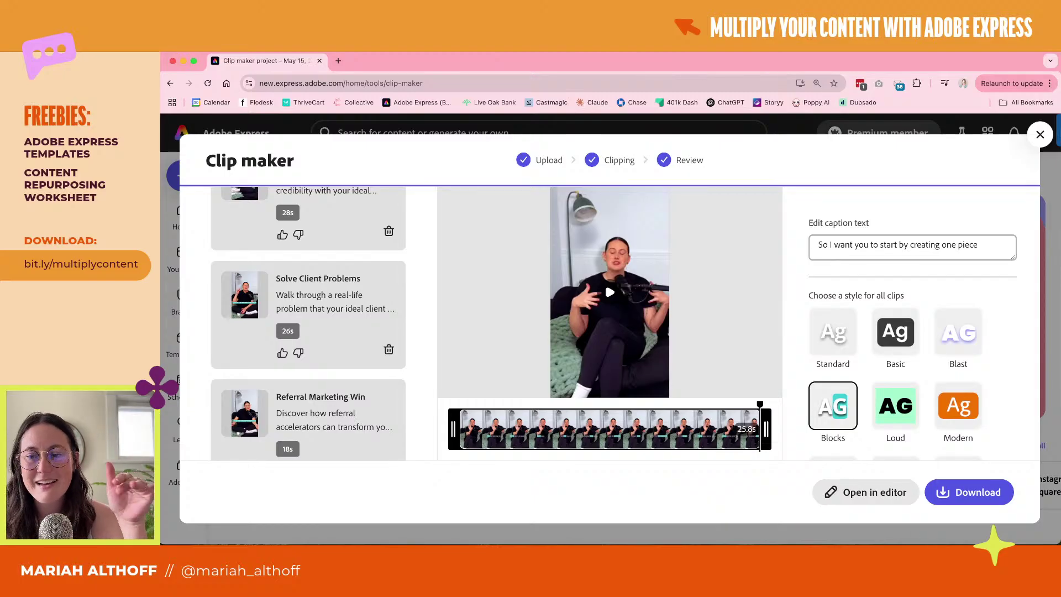
scroll(326, 331, up, 4)
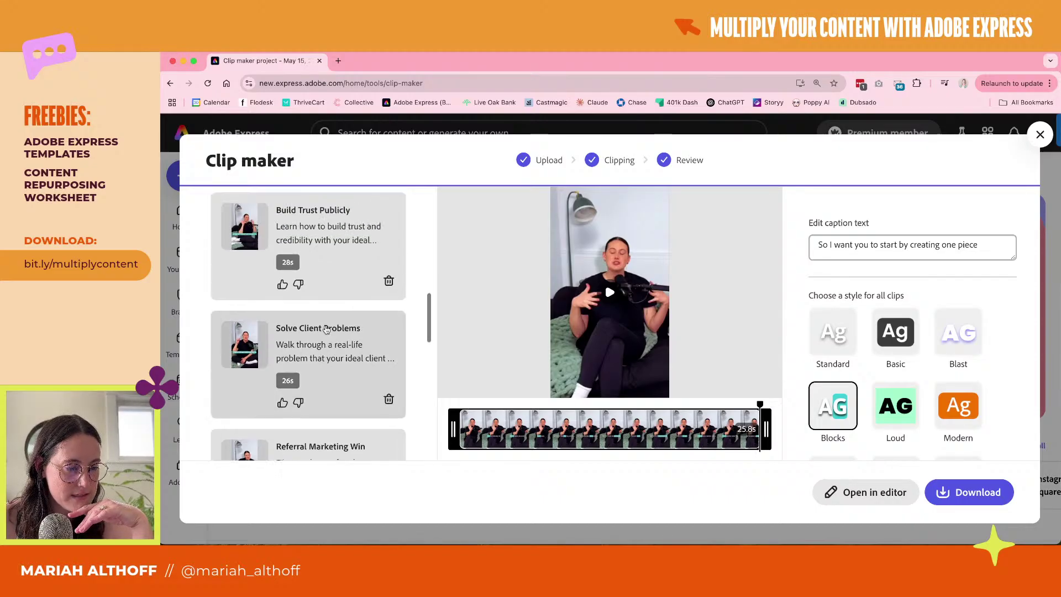
Read the Build Trust Publicly clip's full description and play its preview with a short pause partway through
click(341, 310)
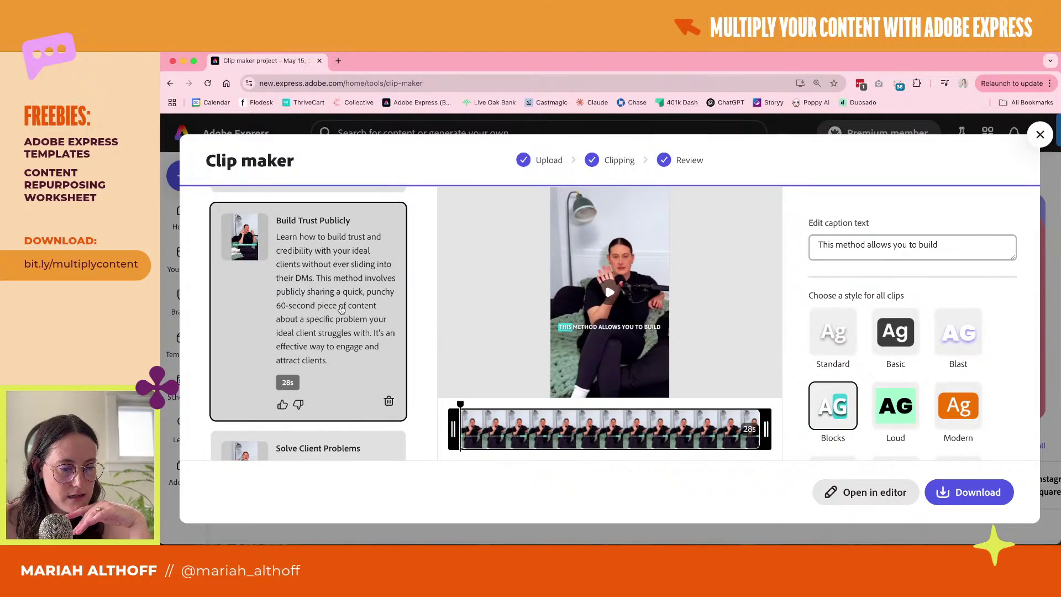
click(610, 292)
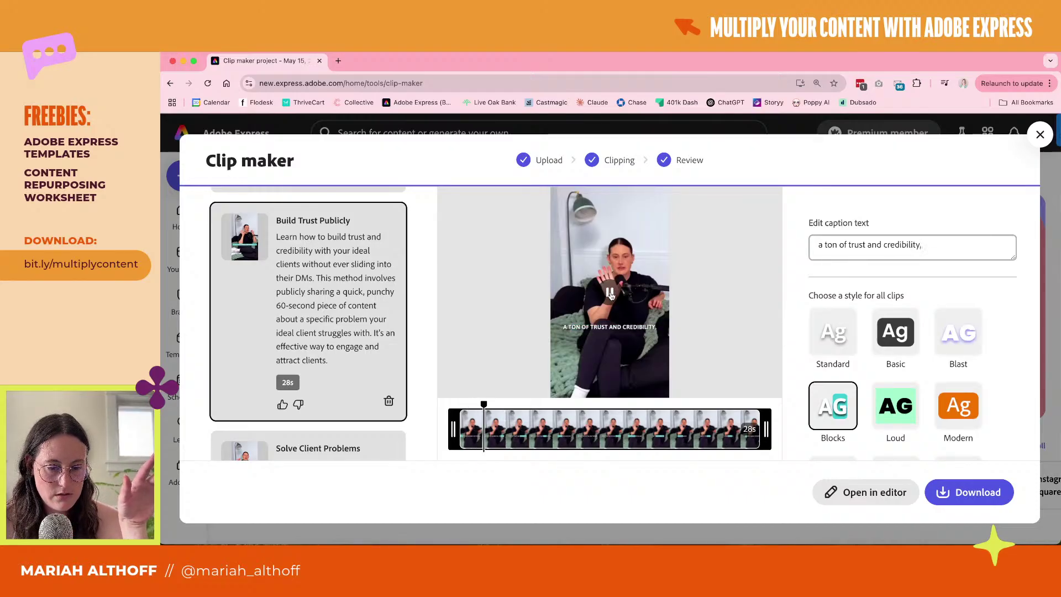
click(610, 305)
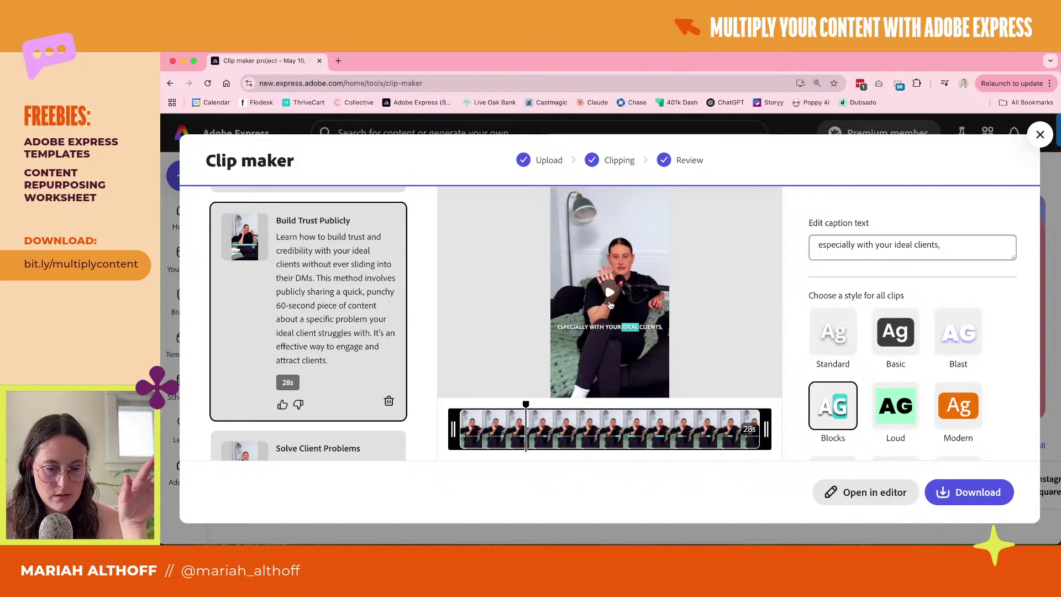
click(610, 293)
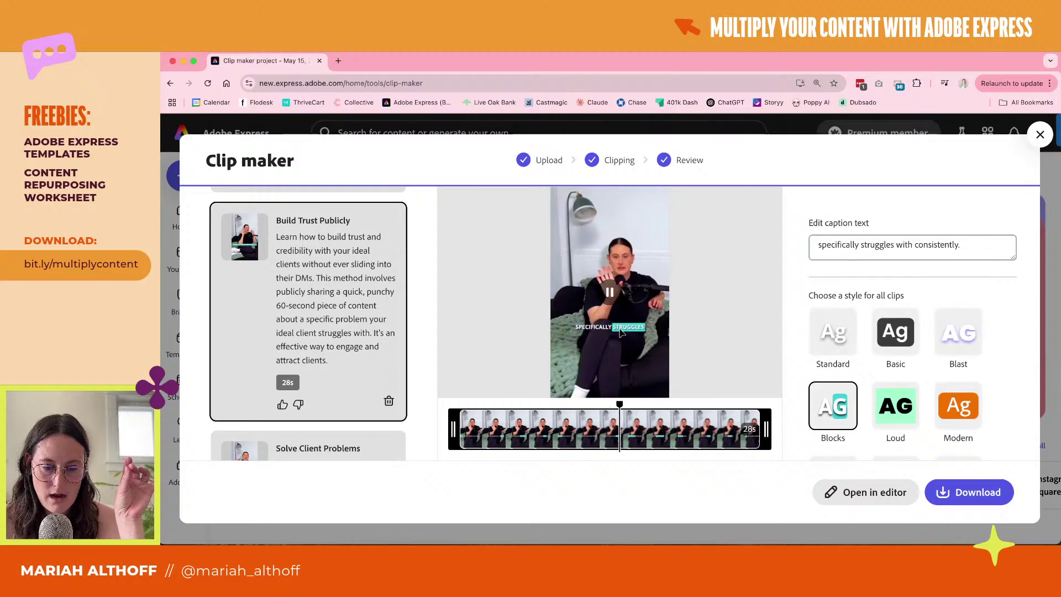
Check the "specifically struggles with consistently." and "And instead of emailing…" caption lines, then play the Build Trust Publicly clip through to its end
drag(962, 245, 820, 242)
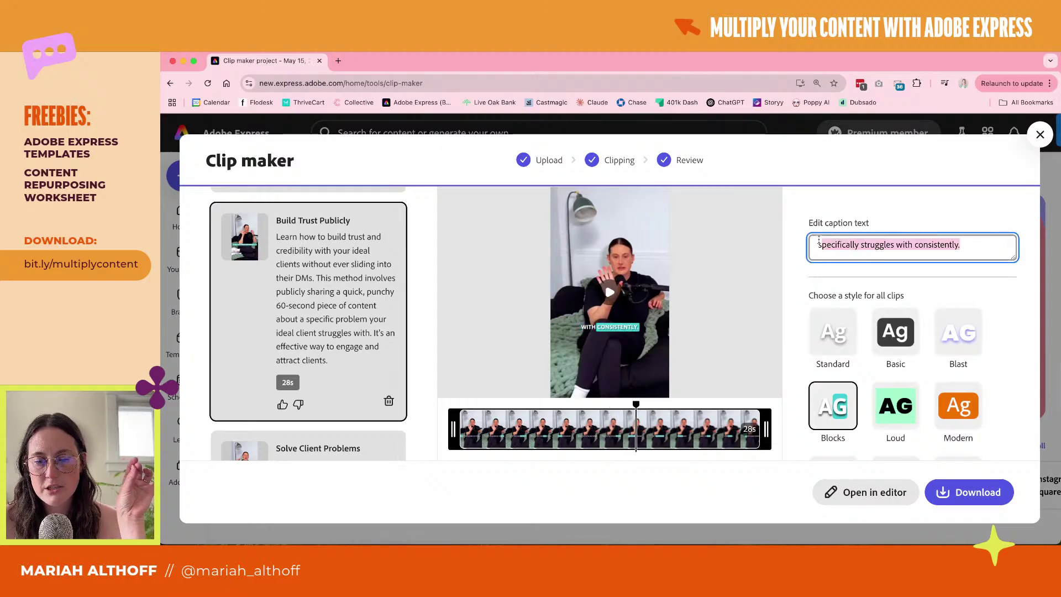
click(611, 292)
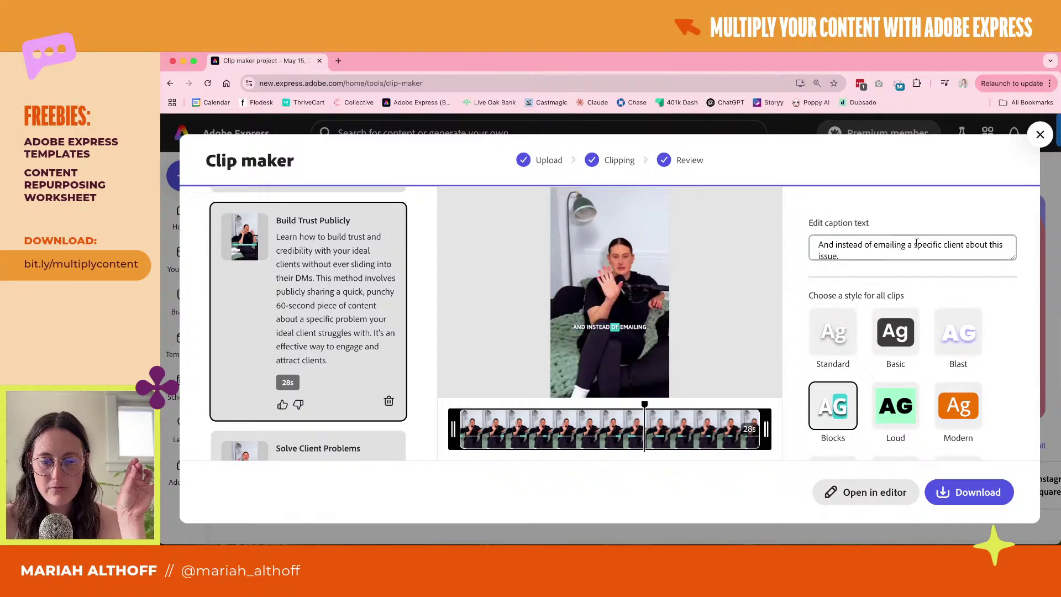
click(892, 244)
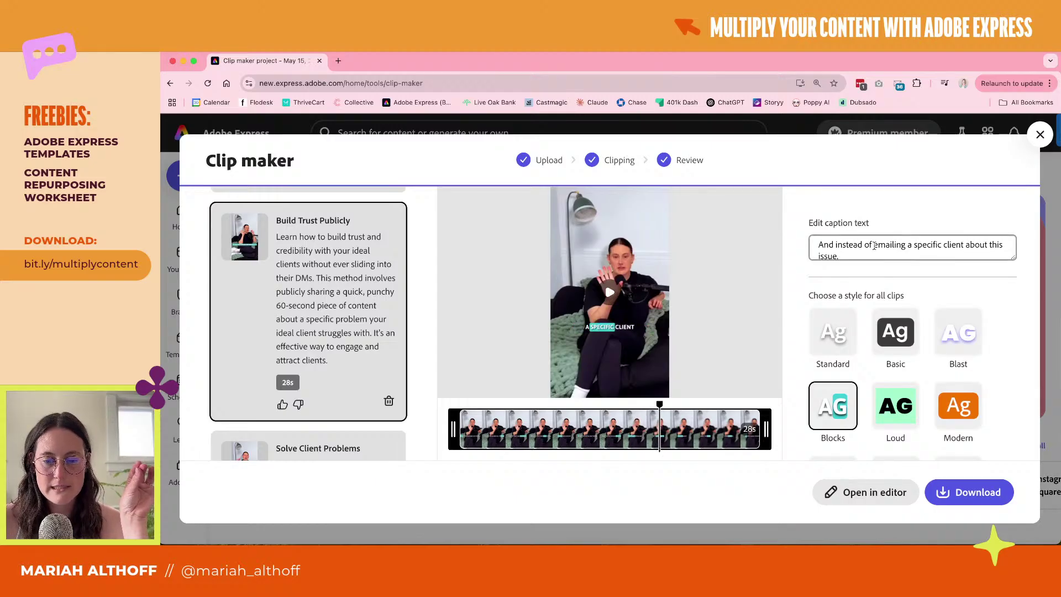
drag(845, 257, 817, 239)
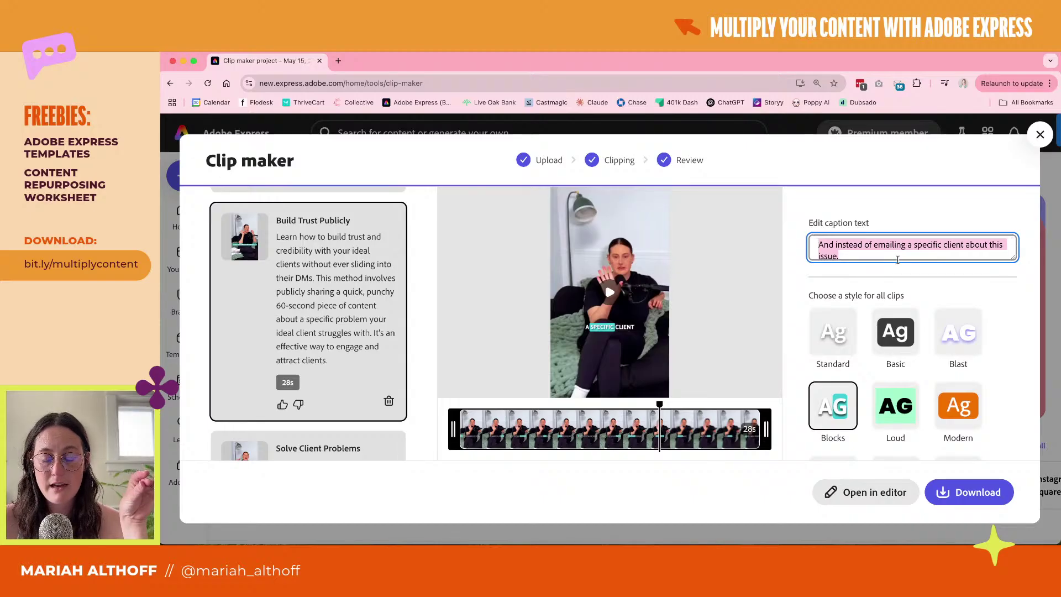
click(631, 297)
click(611, 298)
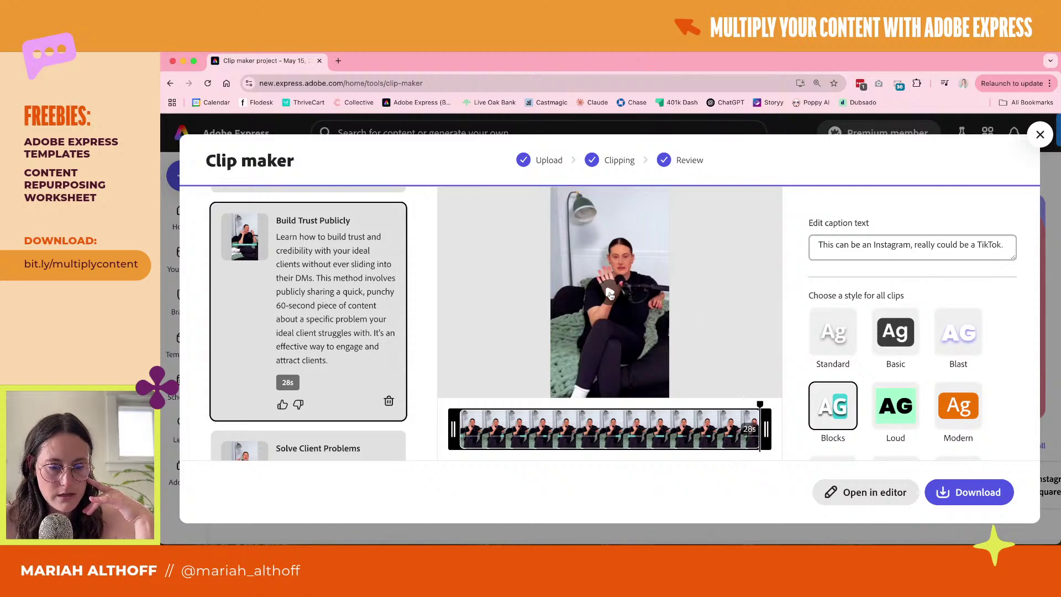
Correct the Build Trust Publicly caption near the clip's end to "in just a quick, punchy 60 second piece of content." and replay the ending
mouse_move(760, 405)
mouse_down()
mouse_move(736, 405)
mouse_move(745, 407)
mouse_up()
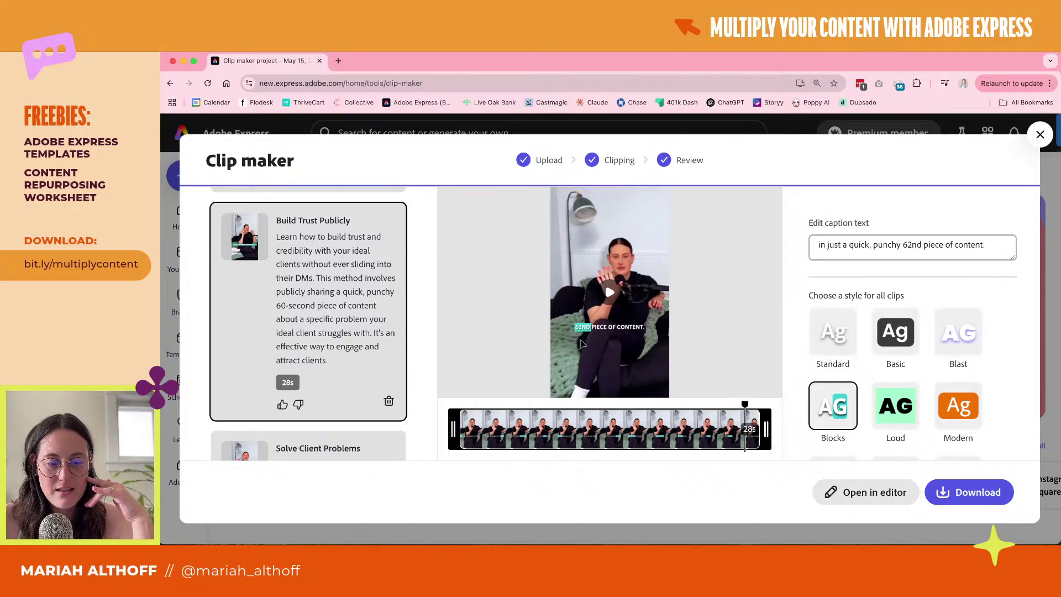
click(917, 246)
text(0 second)
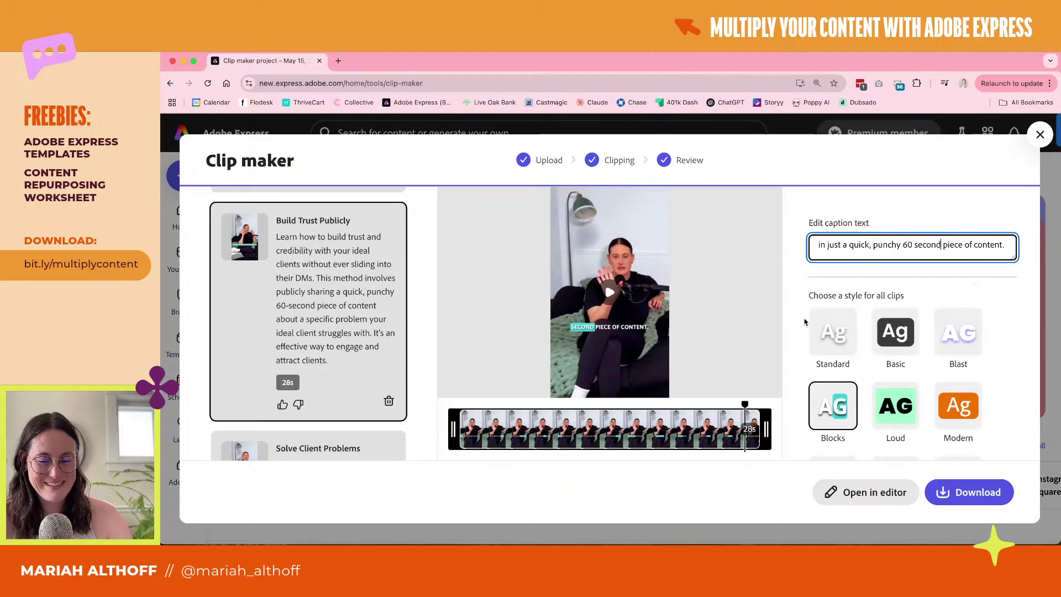
click(794, 328)
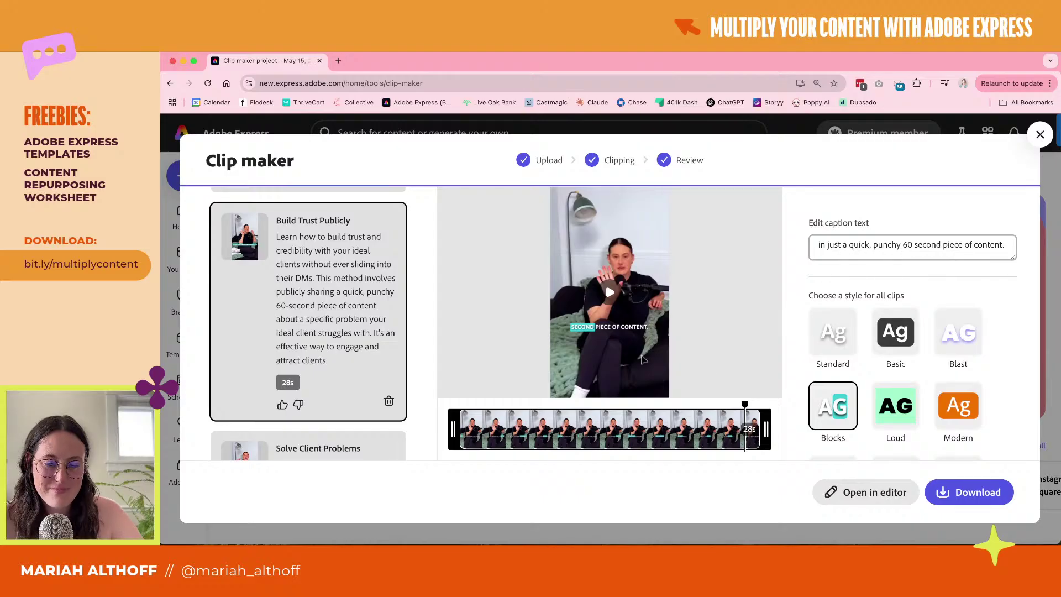
click(628, 279)
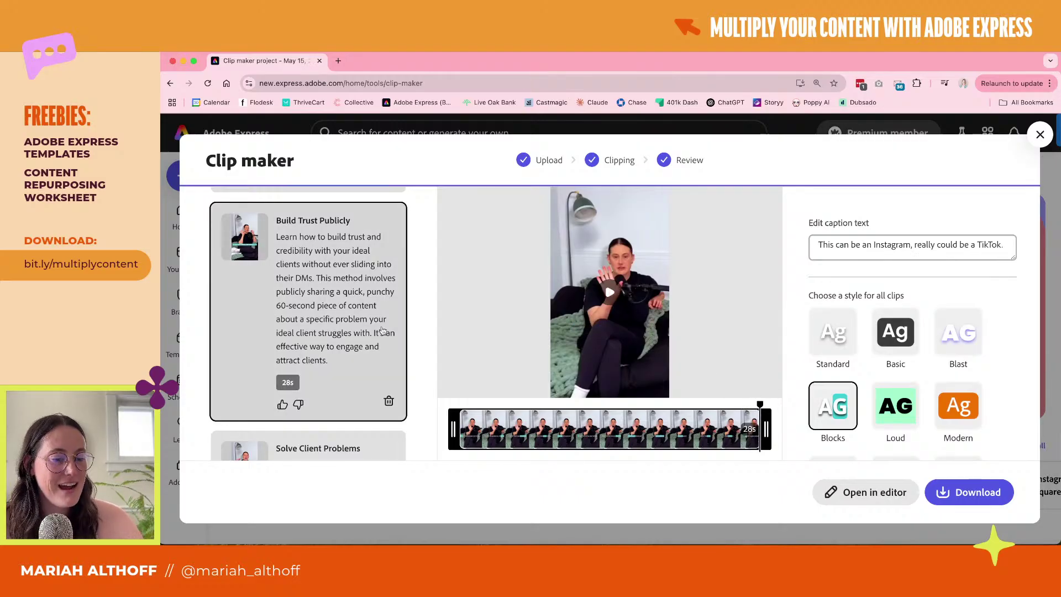
Look over the neighbouring clips and play the preview of the Solve Client Problems clip
scroll(325, 307, down, 1)
scroll(325, 307, up, 5)
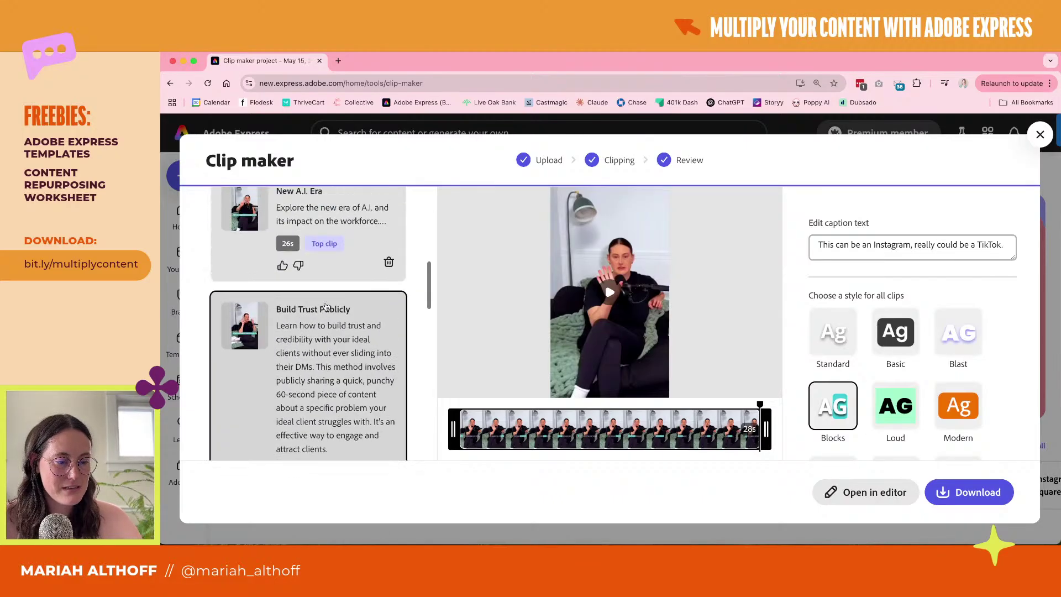
scroll(326, 307, down, 5)
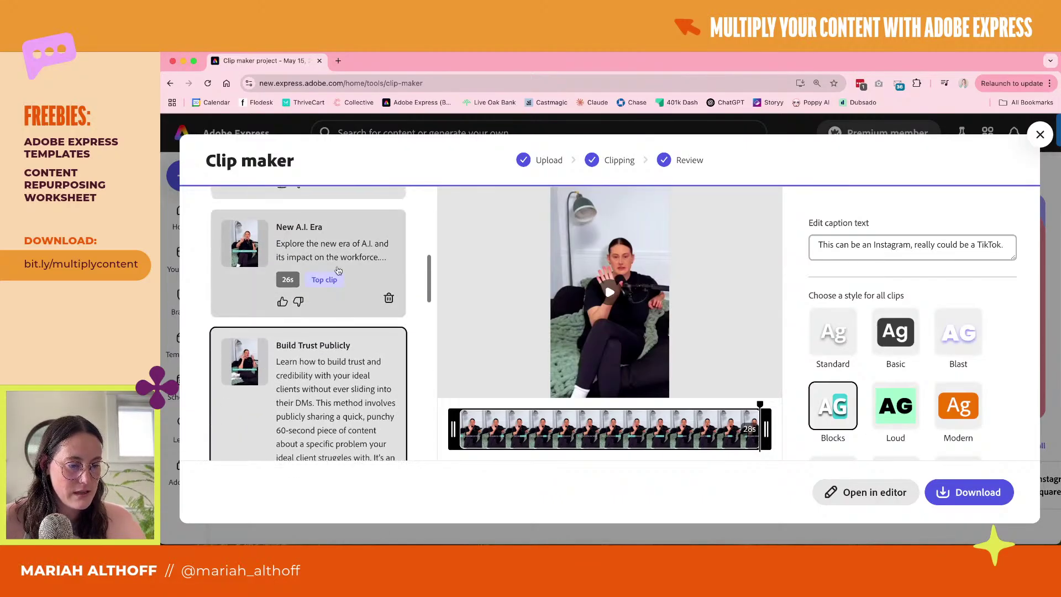
scroll(342, 260, up, 3)
scroll(342, 260, up, 2)
scroll(342, 332, down, 5)
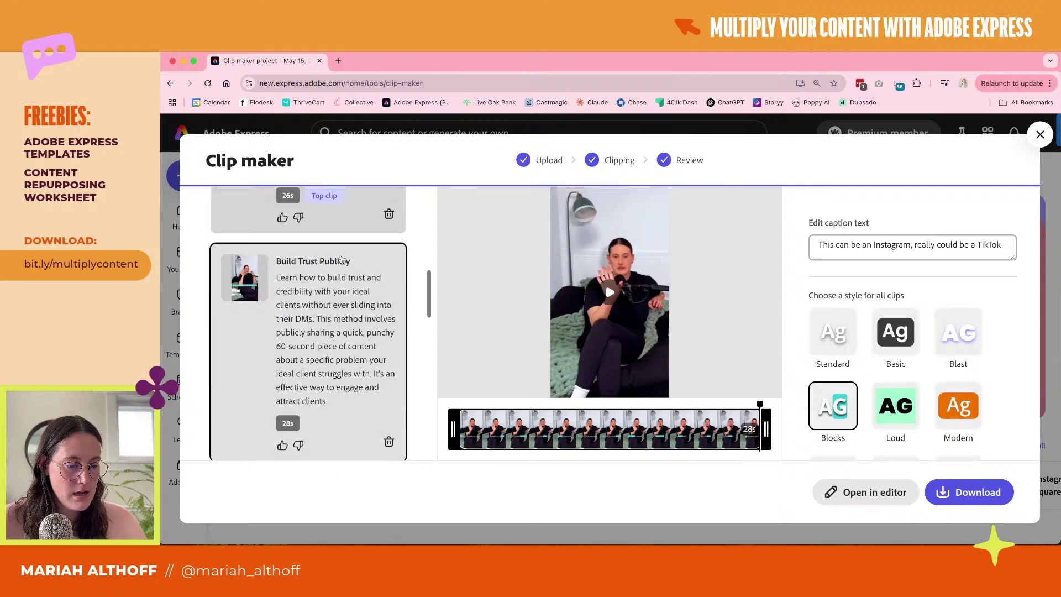
scroll(342, 358, down, 5)
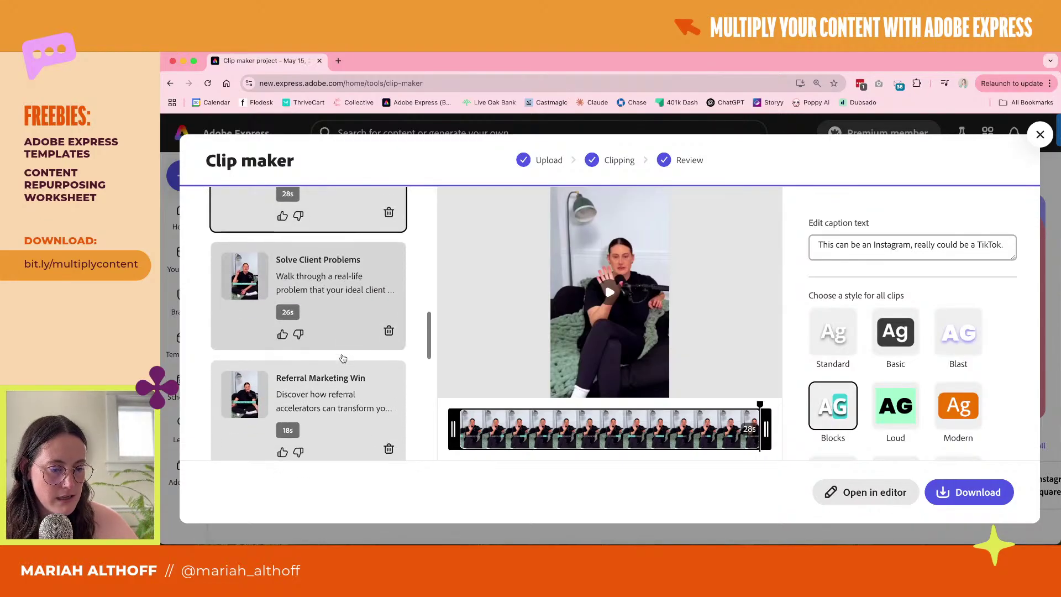
click(326, 282)
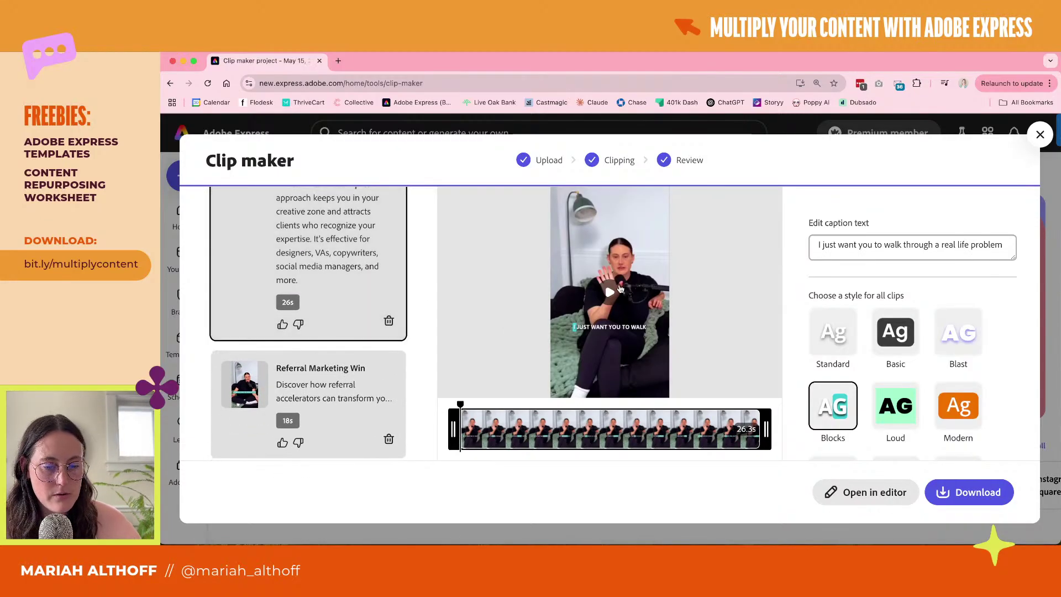
click(619, 291)
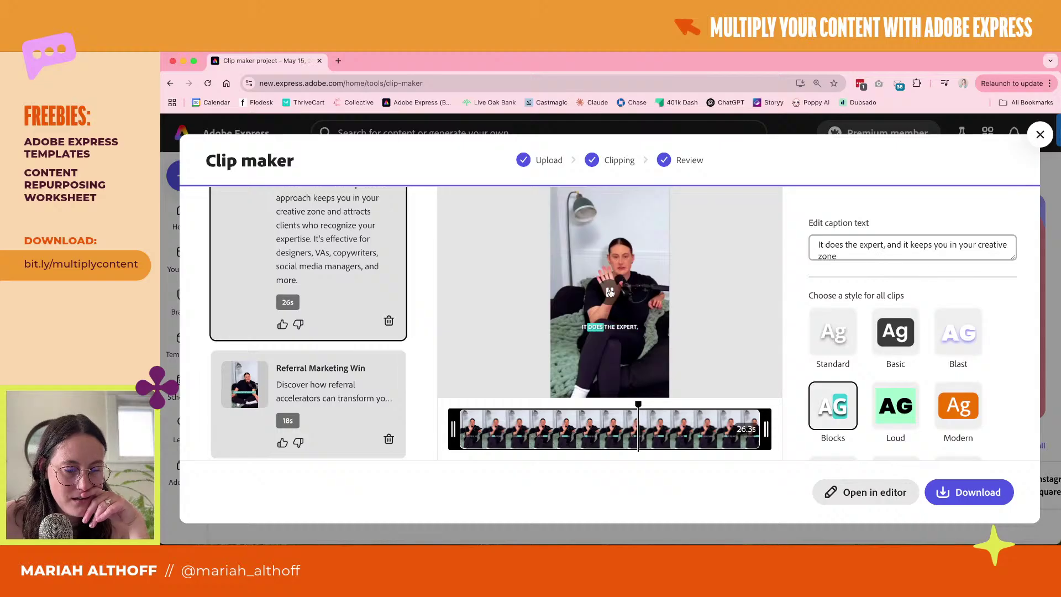
Browse the remaining clips after Solve Client Problems and play part of the Super Connectors preview
scroll(265, 375, down, 3)
scroll(265, 376, down, 3)
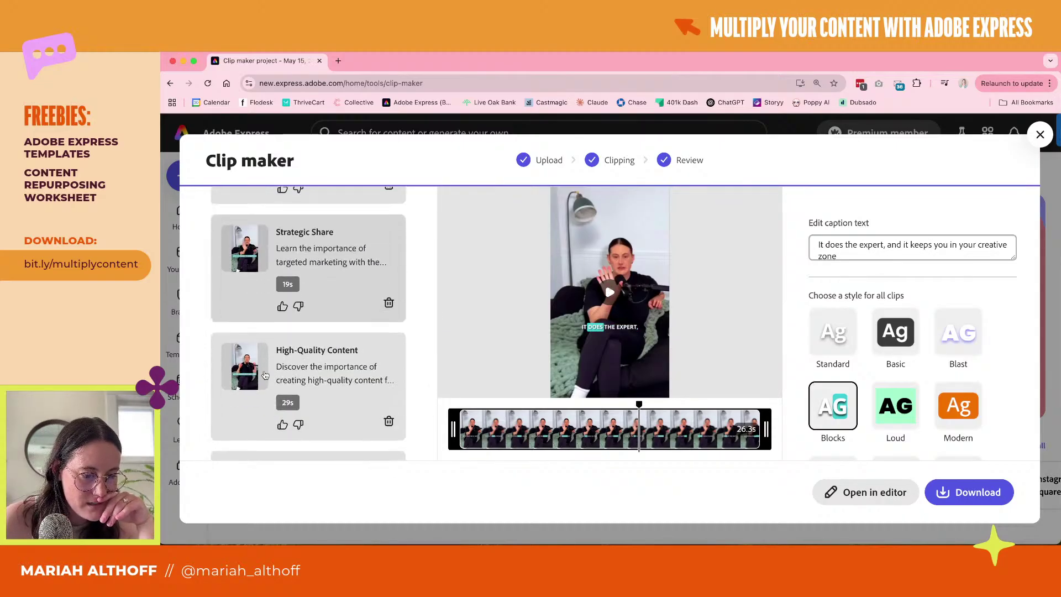
scroll(266, 376, down, 2)
scroll(265, 376, down, 2)
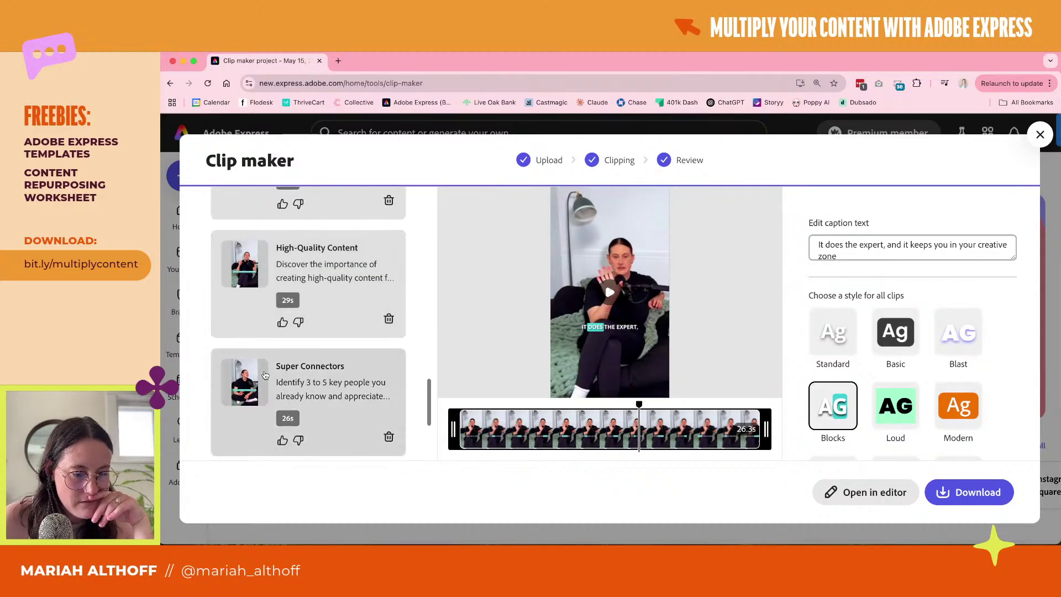
scroll(265, 376, down, 2)
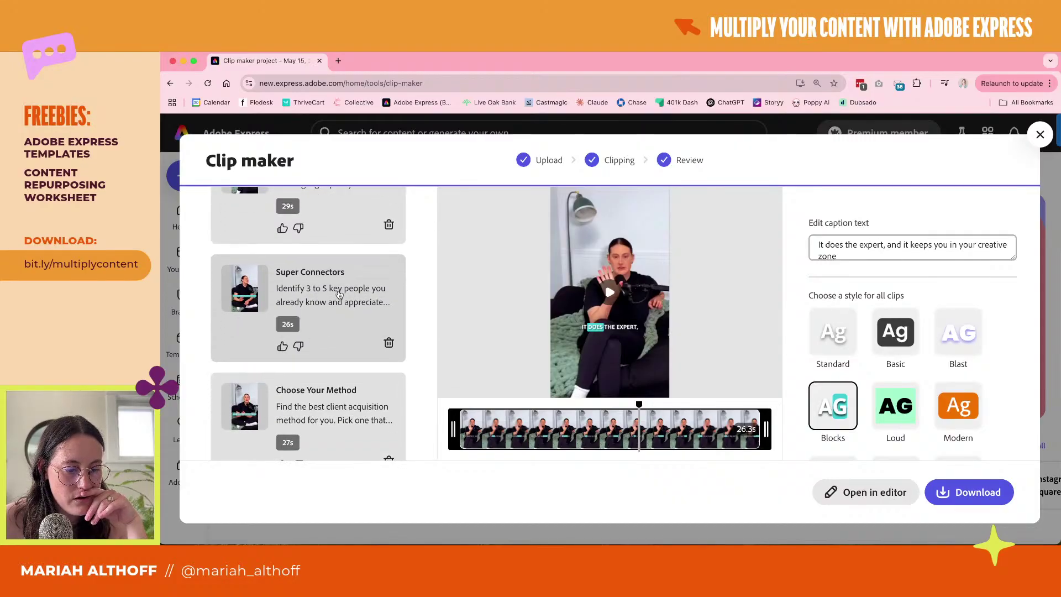
click(339, 294)
click(610, 293)
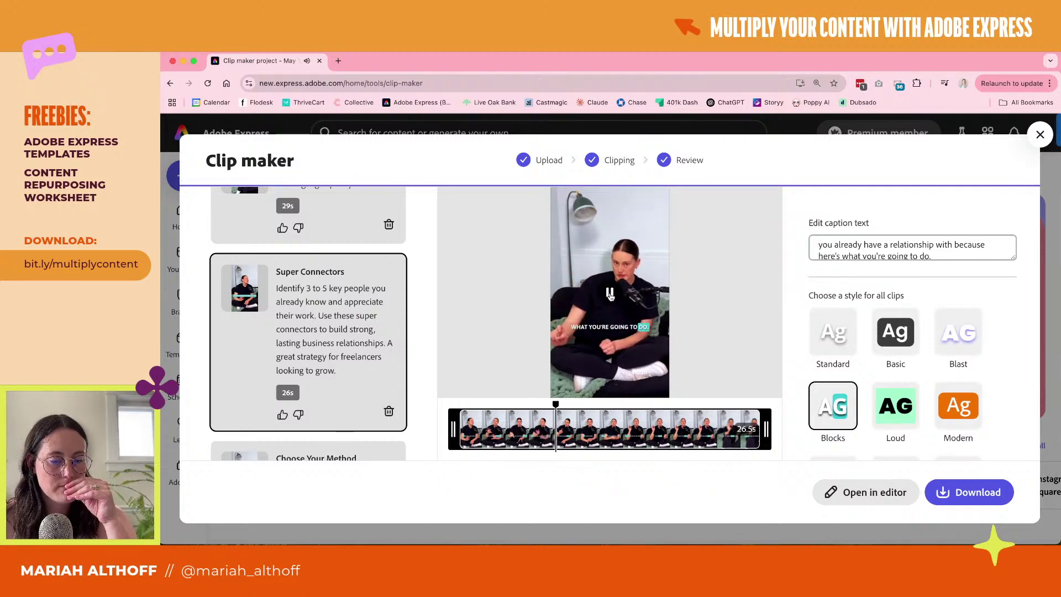
click(610, 295)
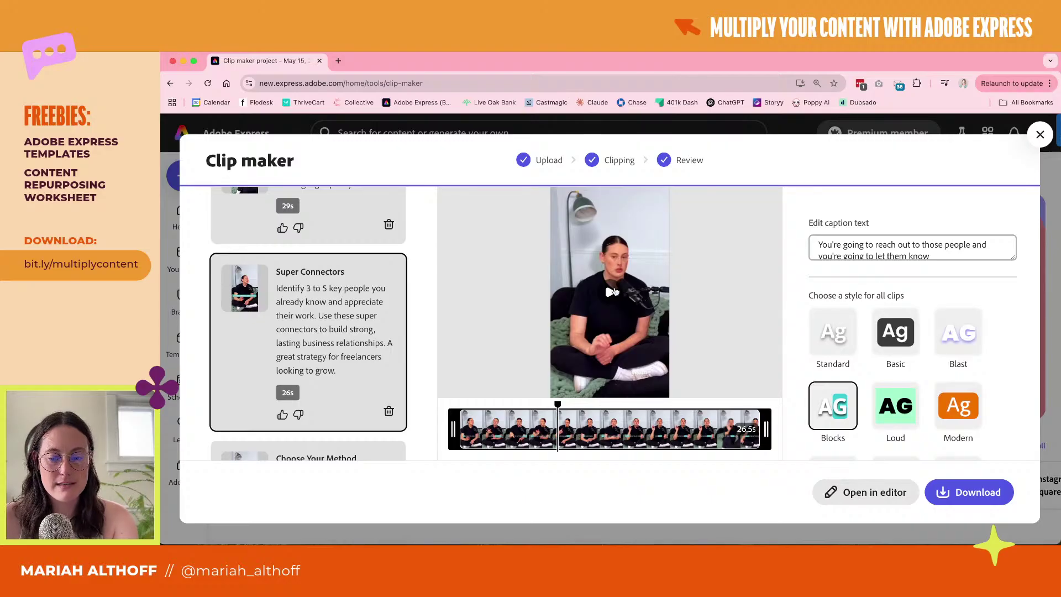
scroll(330, 284, up, 10)
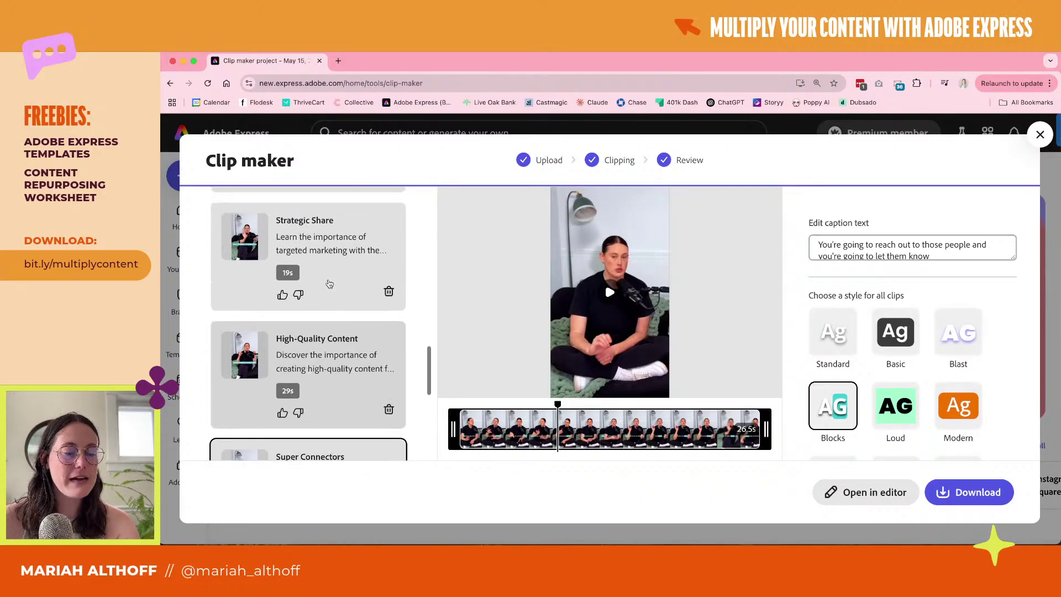
scroll(330, 284, up, 10)
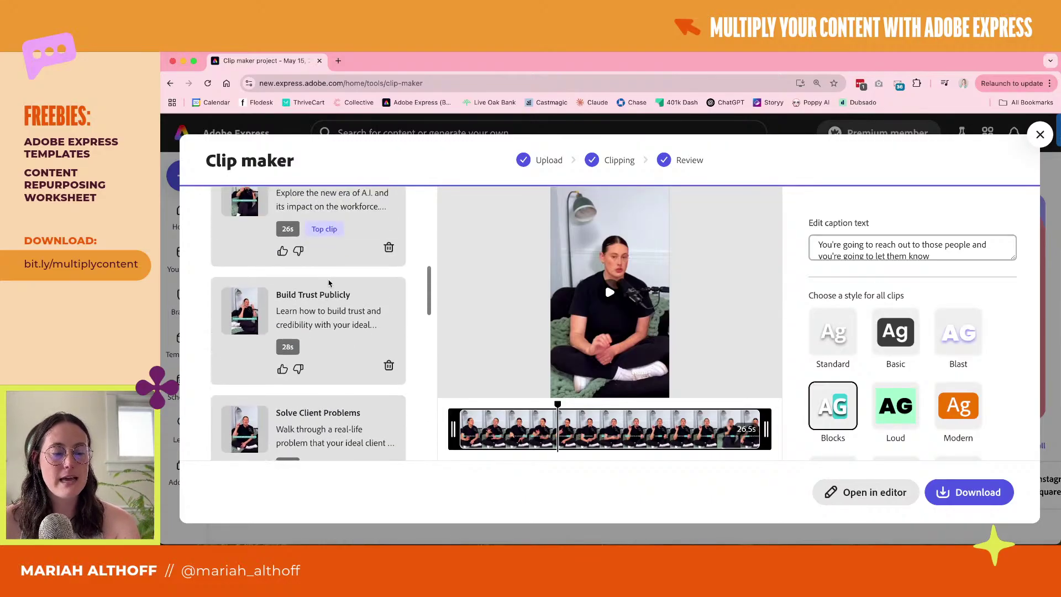
scroll(330, 284, up, 2)
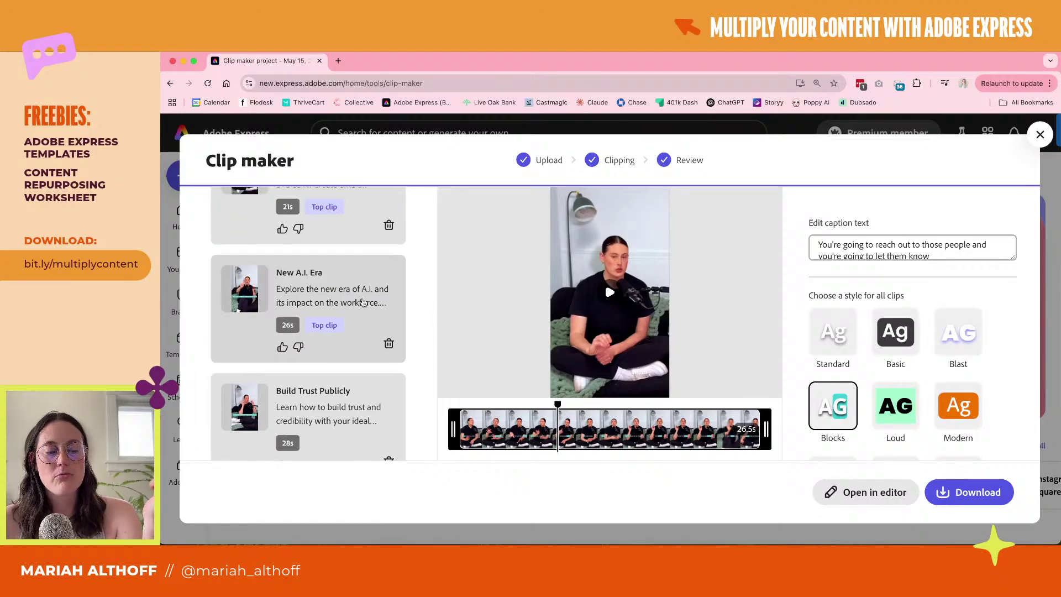
scroll(363, 302, down, 15)
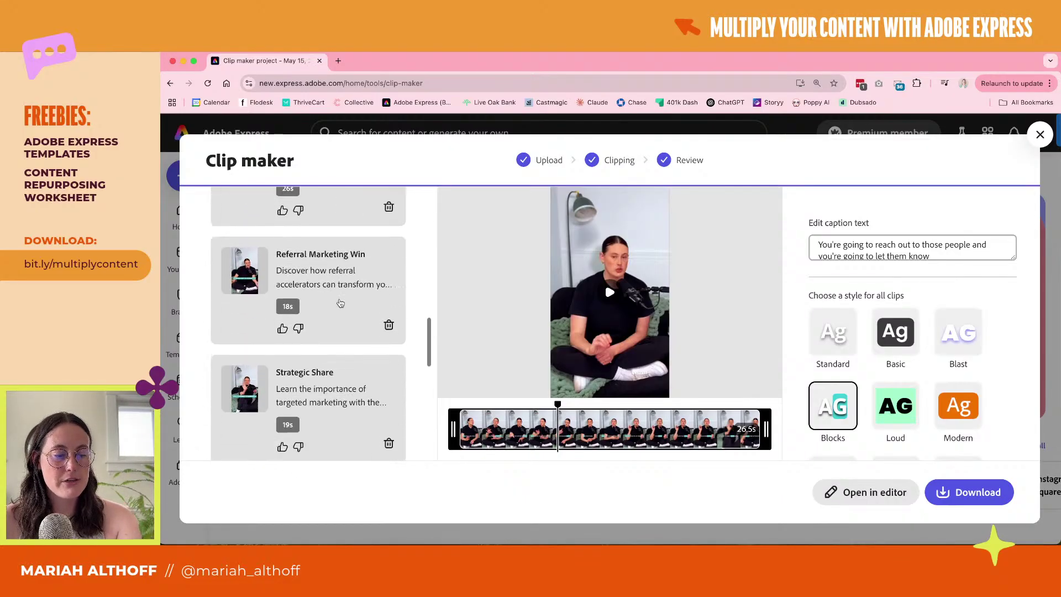
scroll(340, 303, down, 6)
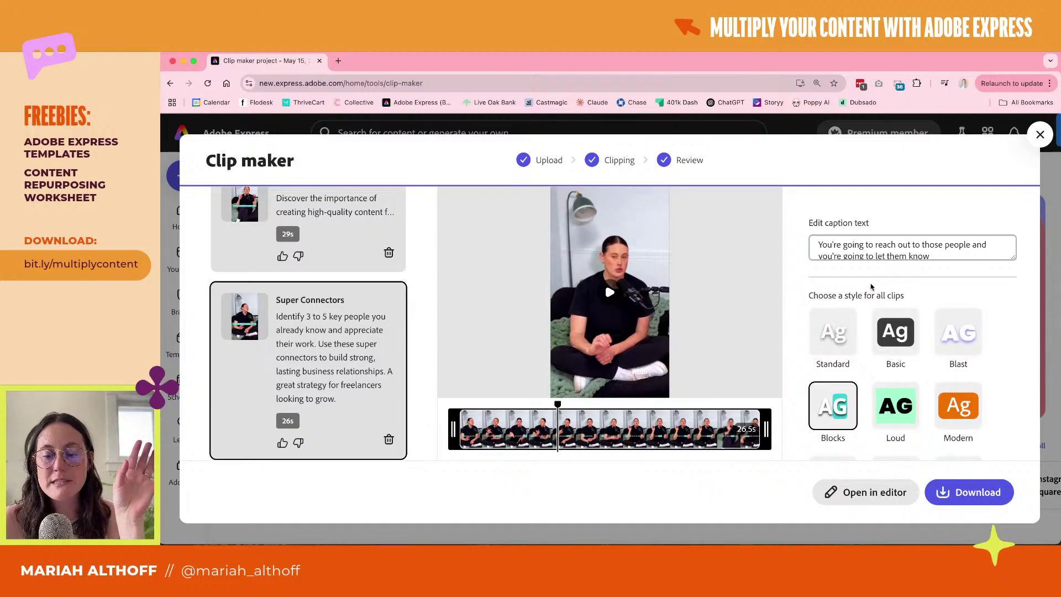
Compare the available caption styles and apply the Rapid style to all clips
scroll(851, 310, down, 4)
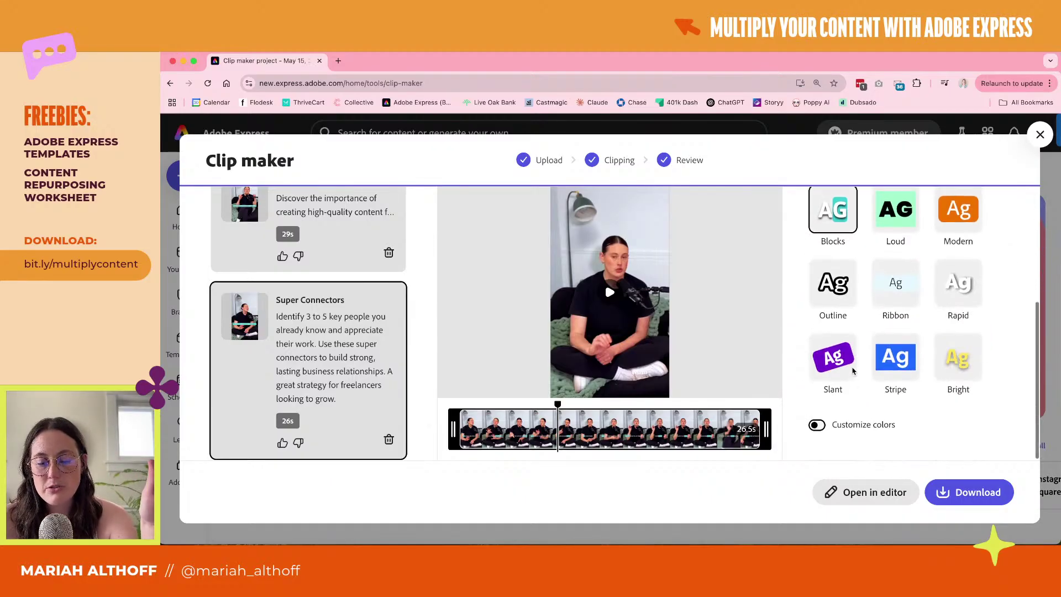
scroll(854, 370, up, 3)
scroll(854, 370, up, 1)
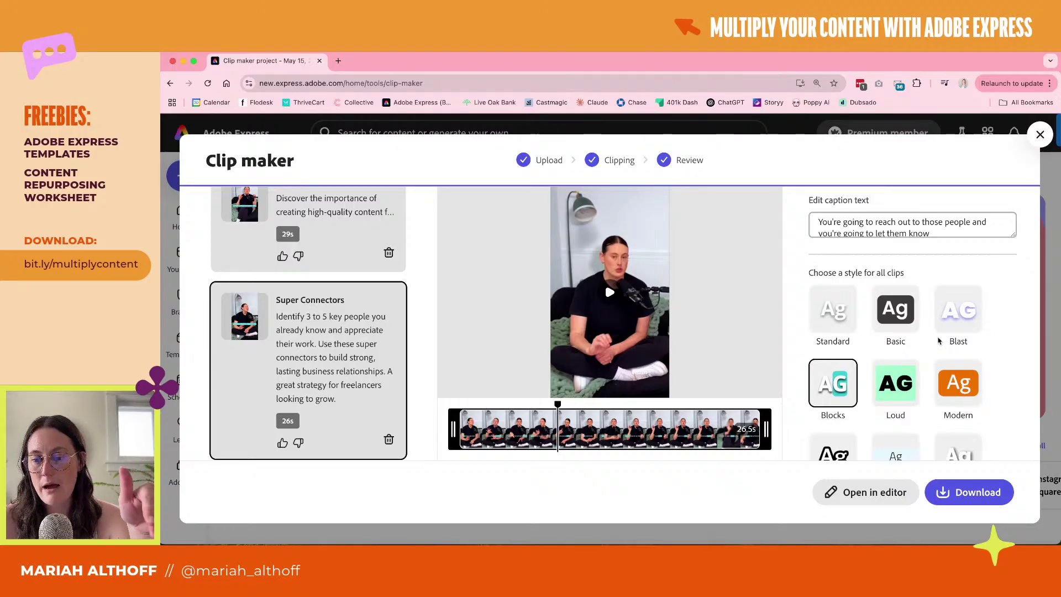
scroll(900, 356, down, 5)
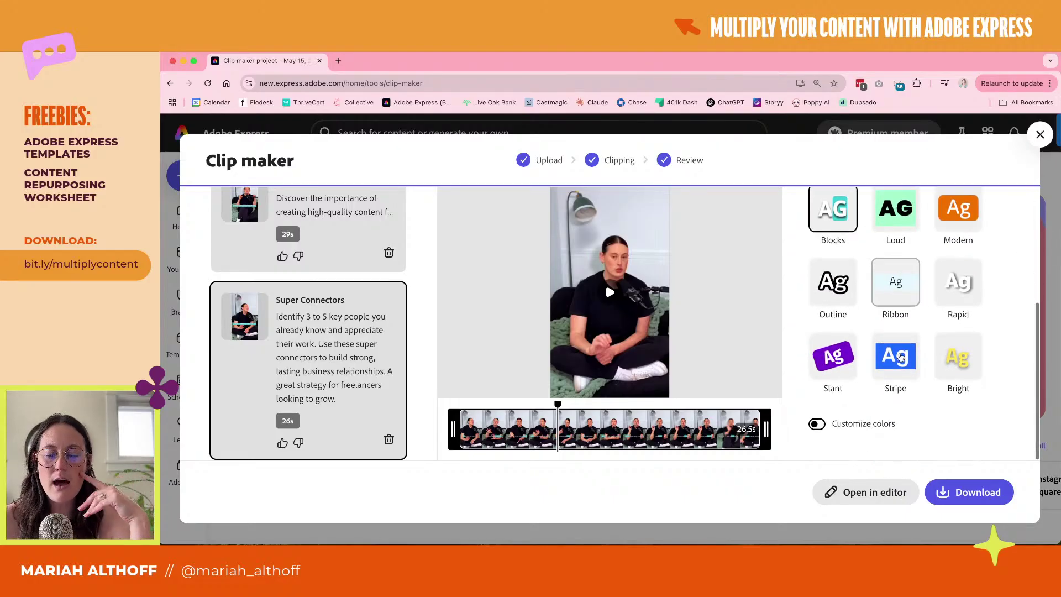
scroll(940, 321, up, 5)
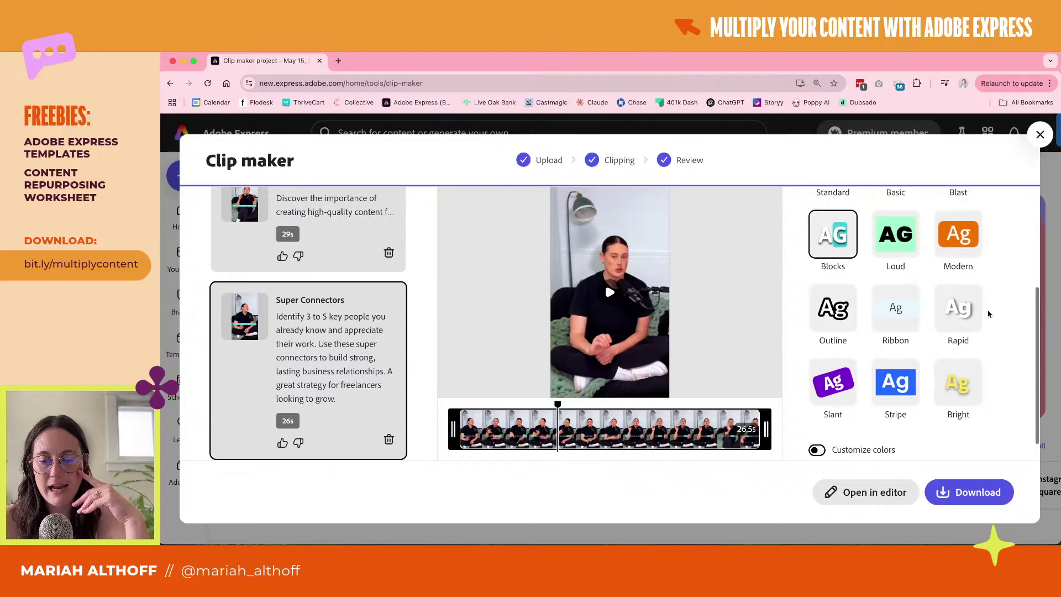
scroll(956, 320, down, 2)
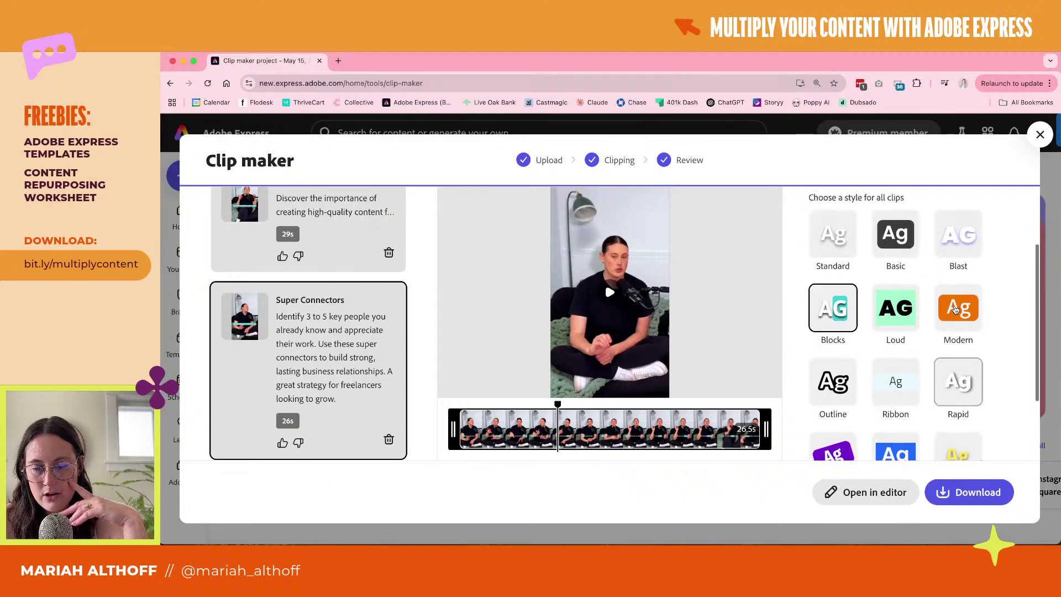
click(960, 348)
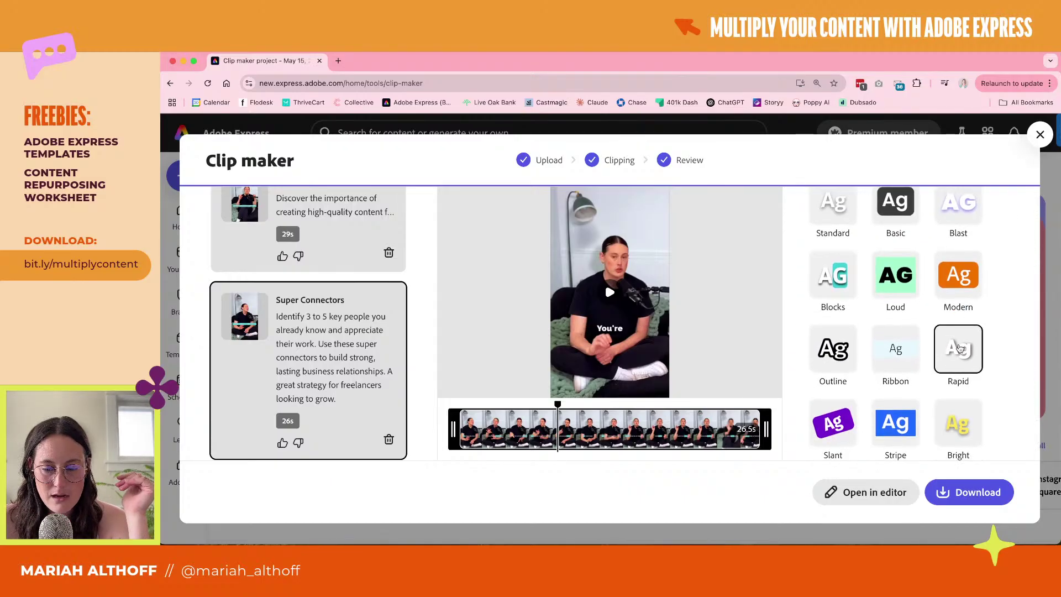
Play part of the Super Connectors clip to check how the Rapid captions look
scroll(961, 353, down, 2)
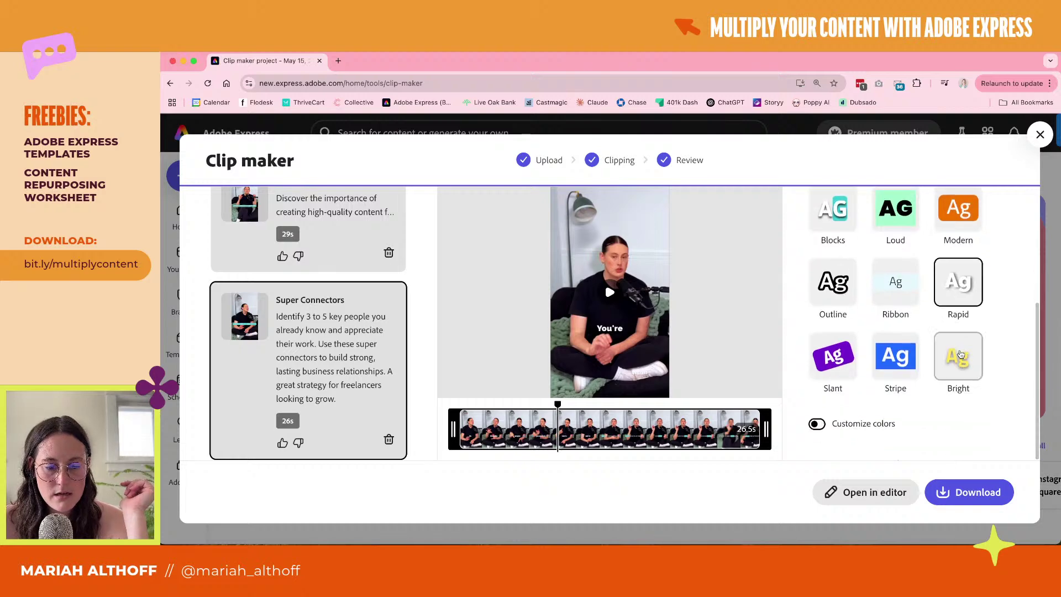
click(607, 294)
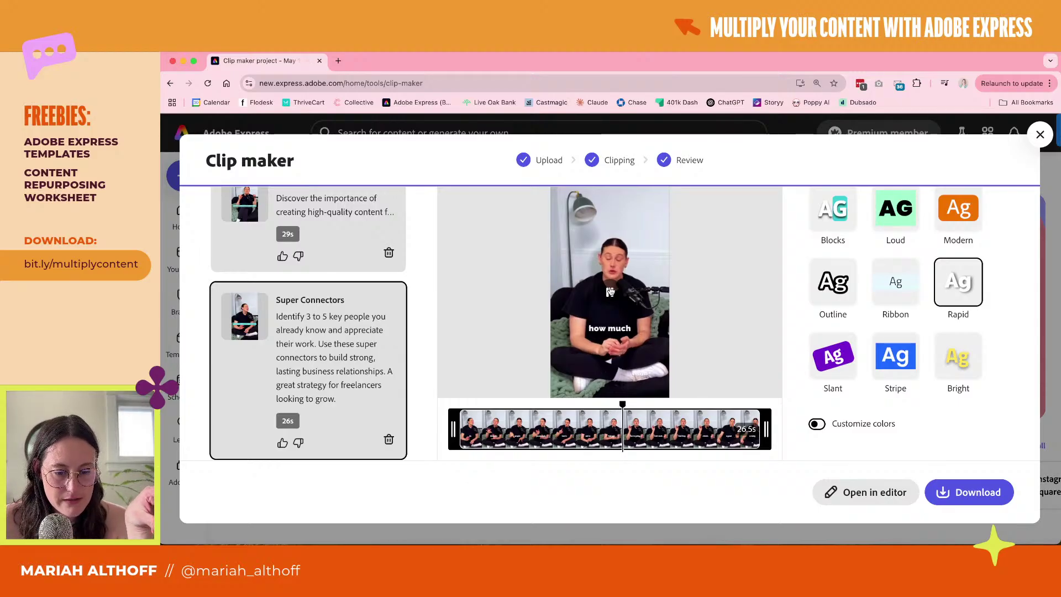
click(609, 291)
Browse back through the clip list, select the Referral Marketing Win clip and play its preview
scroll(387, 366, down, 4)
scroll(387, 367, up, 5)
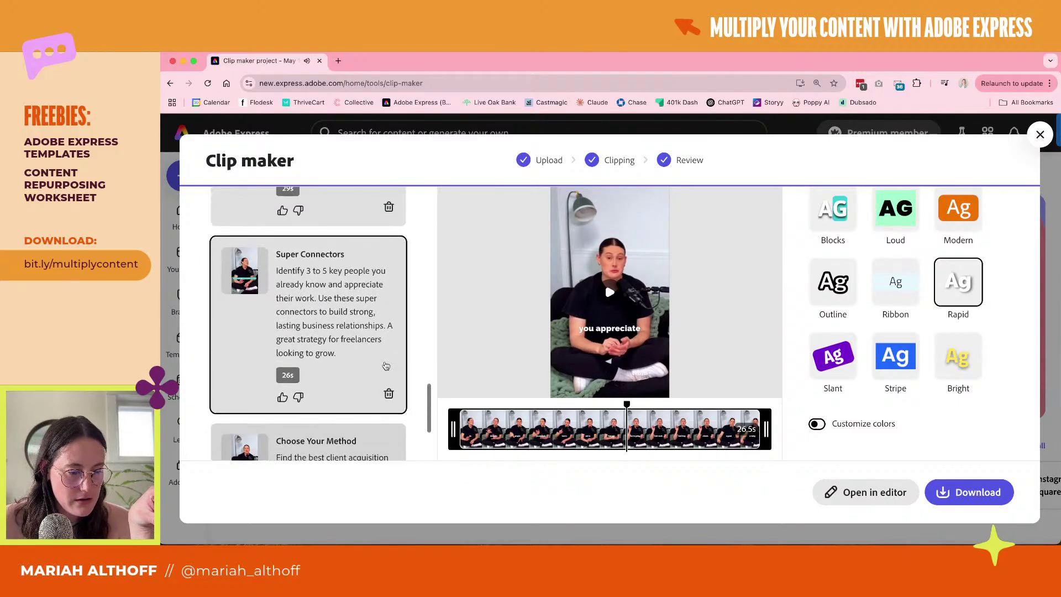
scroll(386, 366, up, 8)
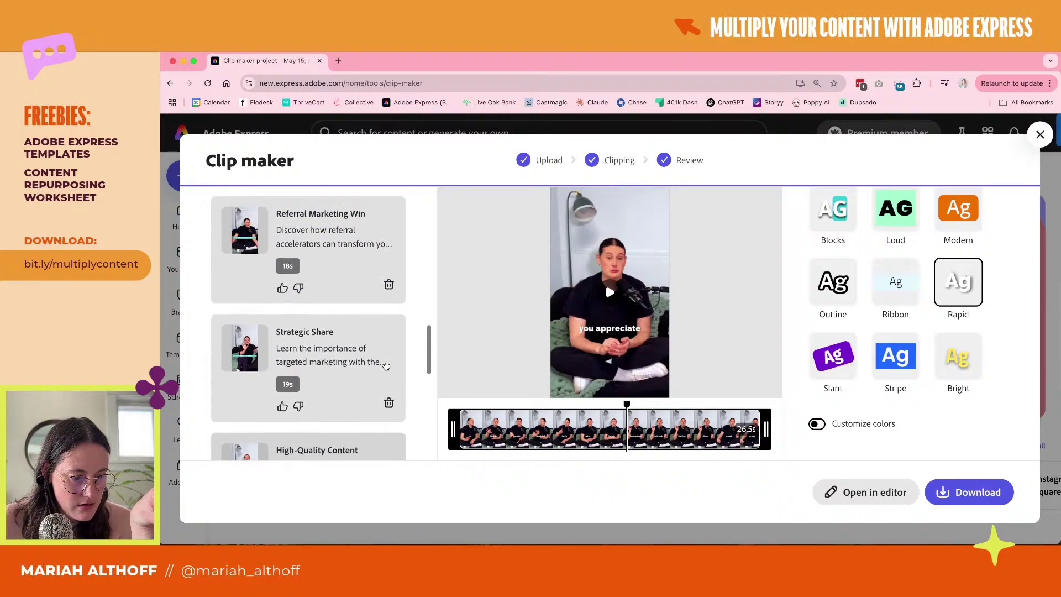
scroll(321, 332, up, 5)
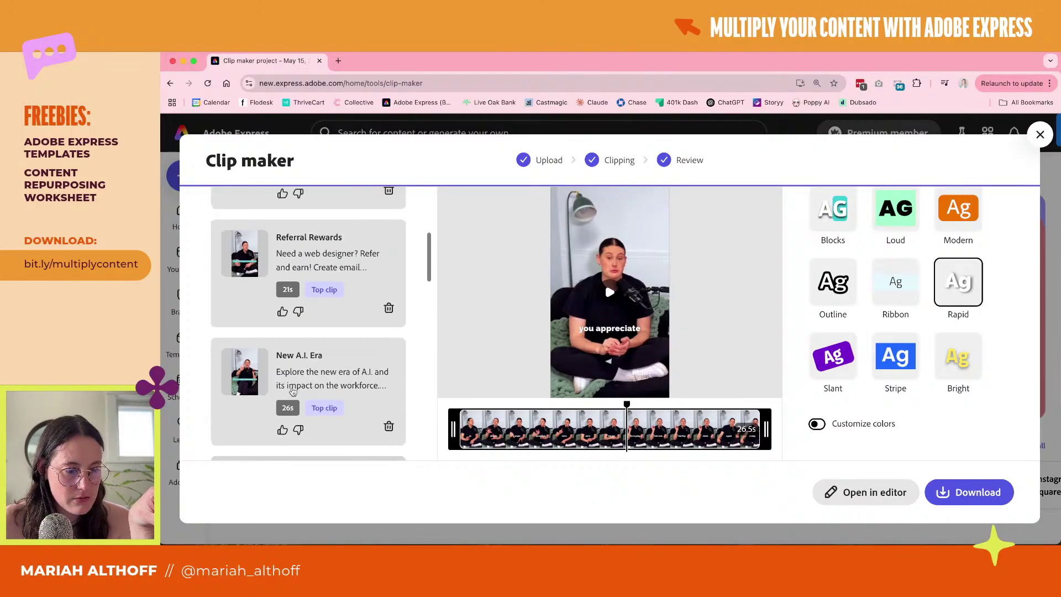
scroll(346, 277, down, 5)
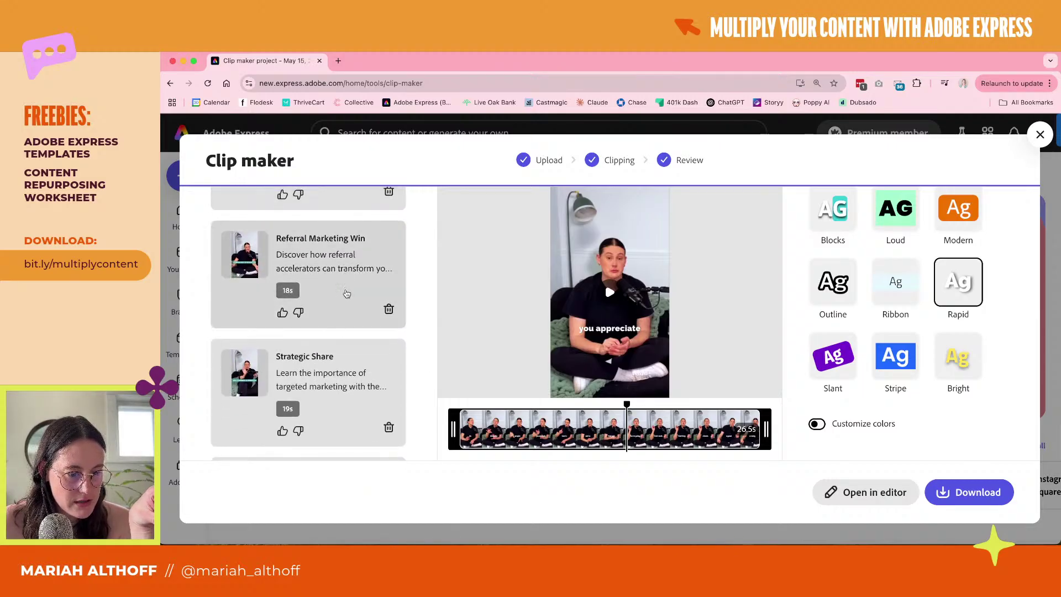
click(346, 293)
click(610, 294)
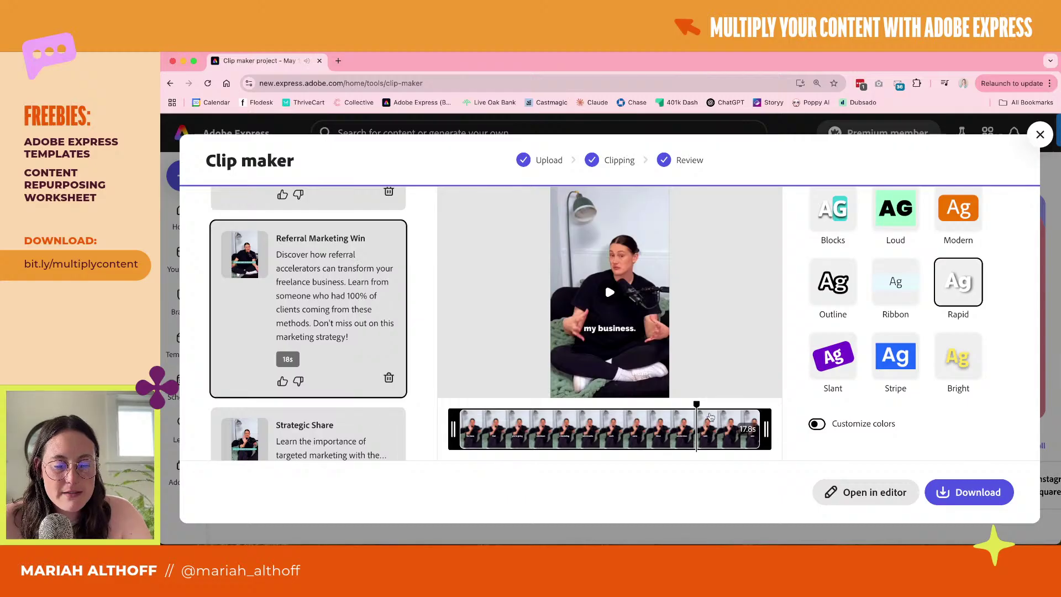
Replay the opening of Referral Marketing Win, trim its start to make the clip 17.2 s long, and check the new opening
drag(697, 409, 453, 406)
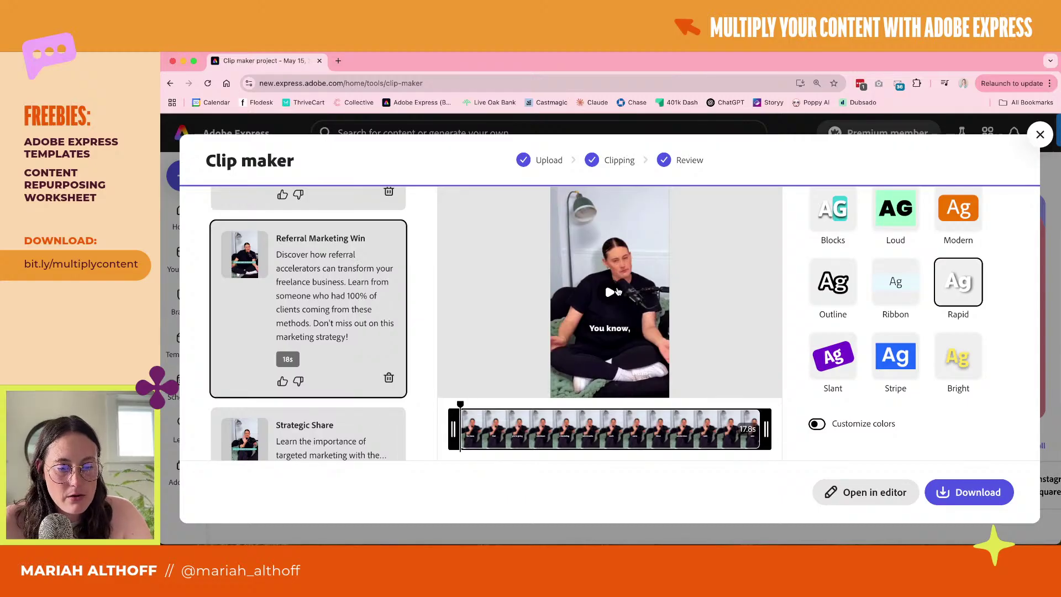
click(610, 295)
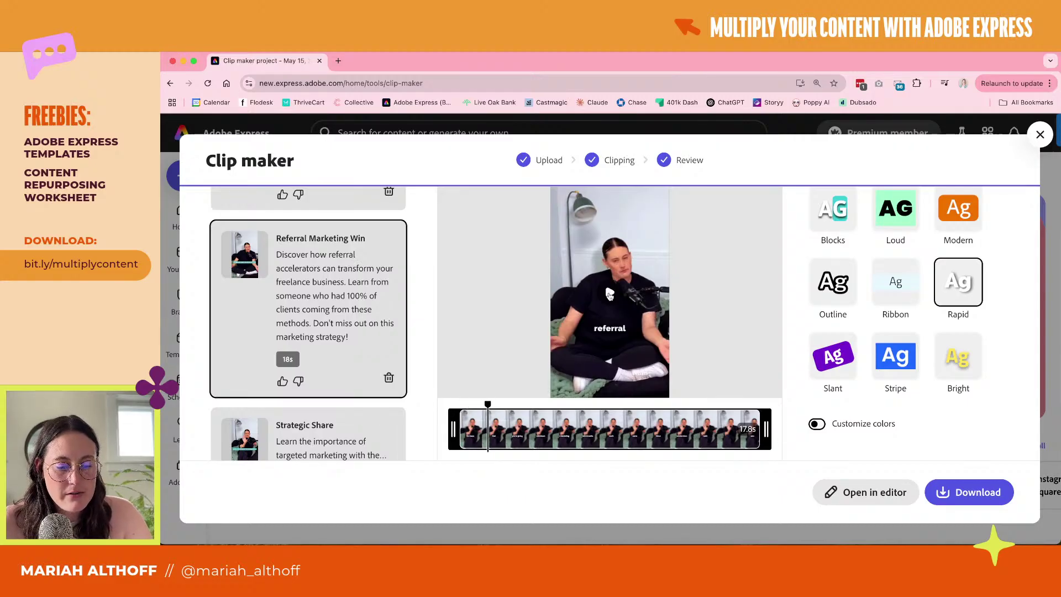
drag(459, 423, 469, 424)
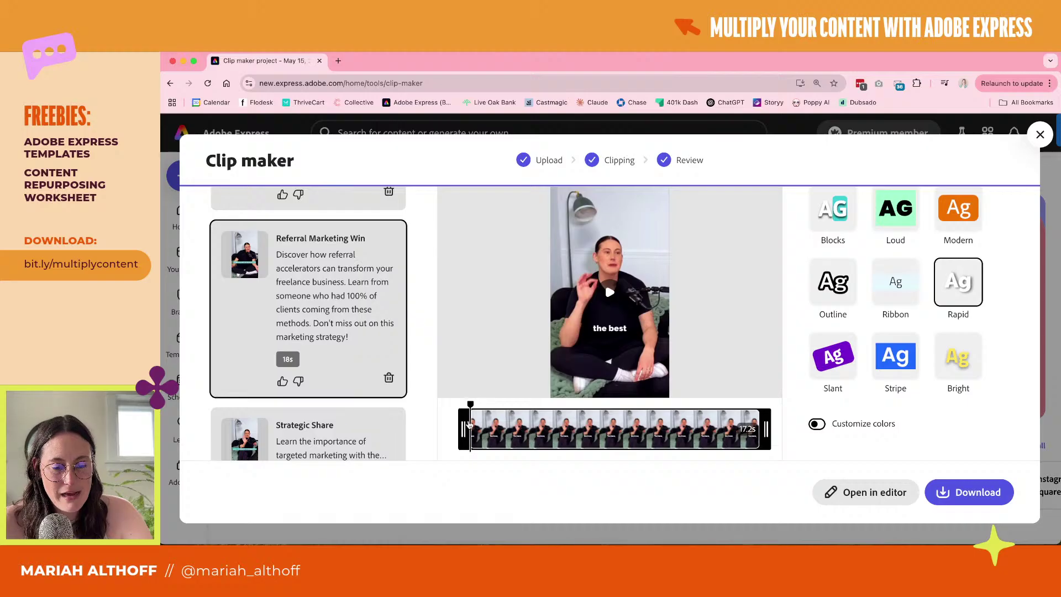
click(611, 293)
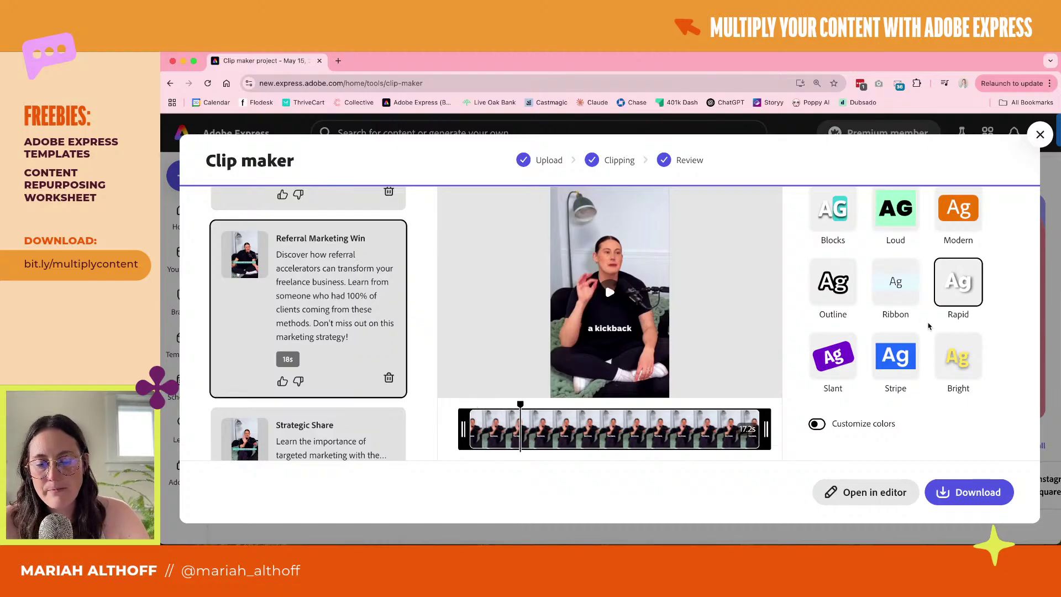
Try the Basic, Outline, Stripe, Modern and Loud caption styles in turn on the Referral Marketing Win clip
scroll(891, 434, up, 5)
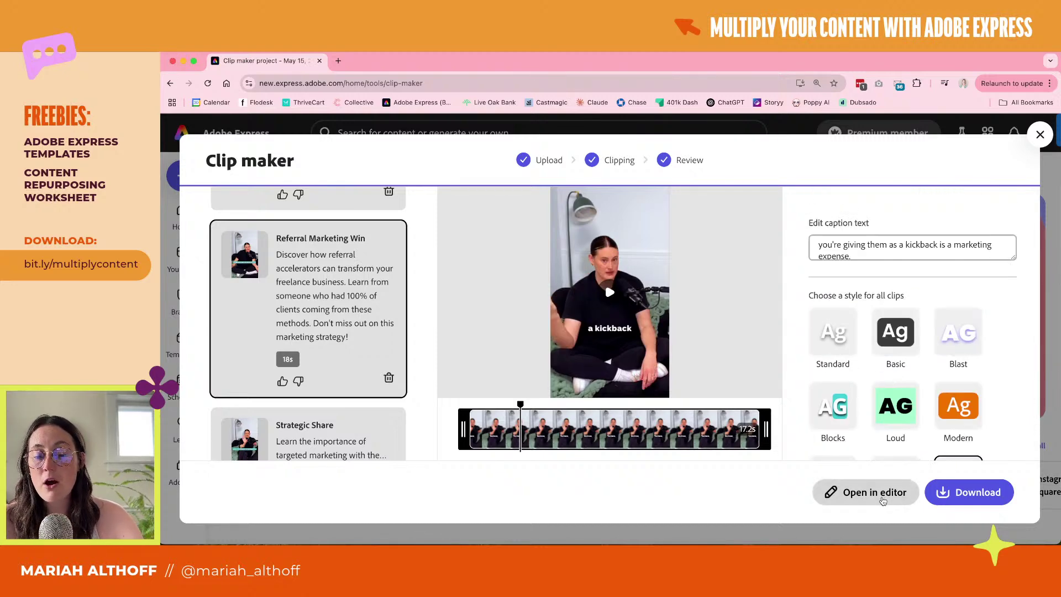
scroll(837, 327, down, 4)
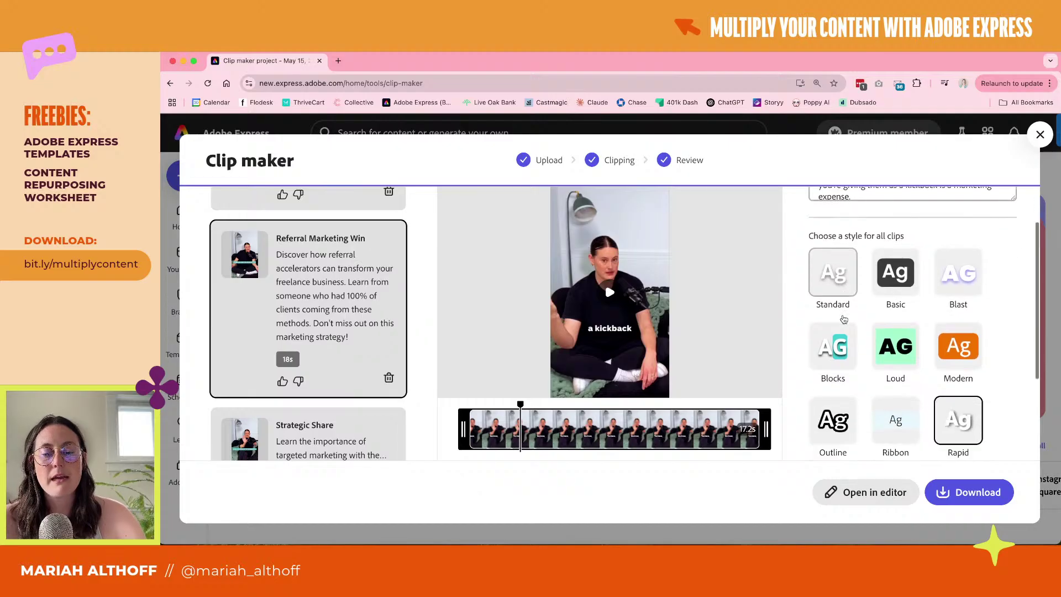
scroll(843, 319, down, 2)
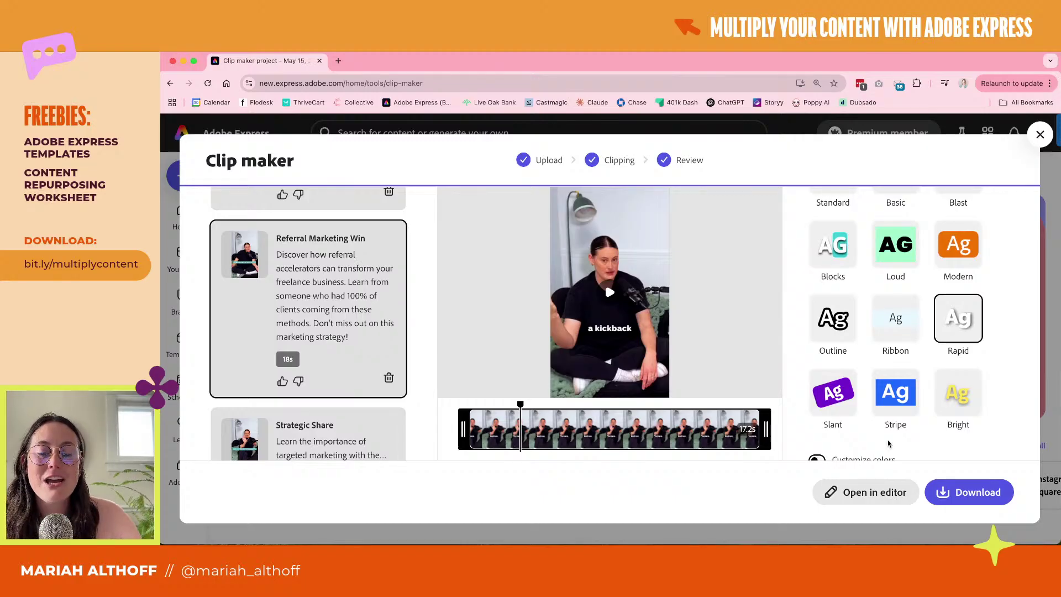
scroll(873, 387, down, 1)
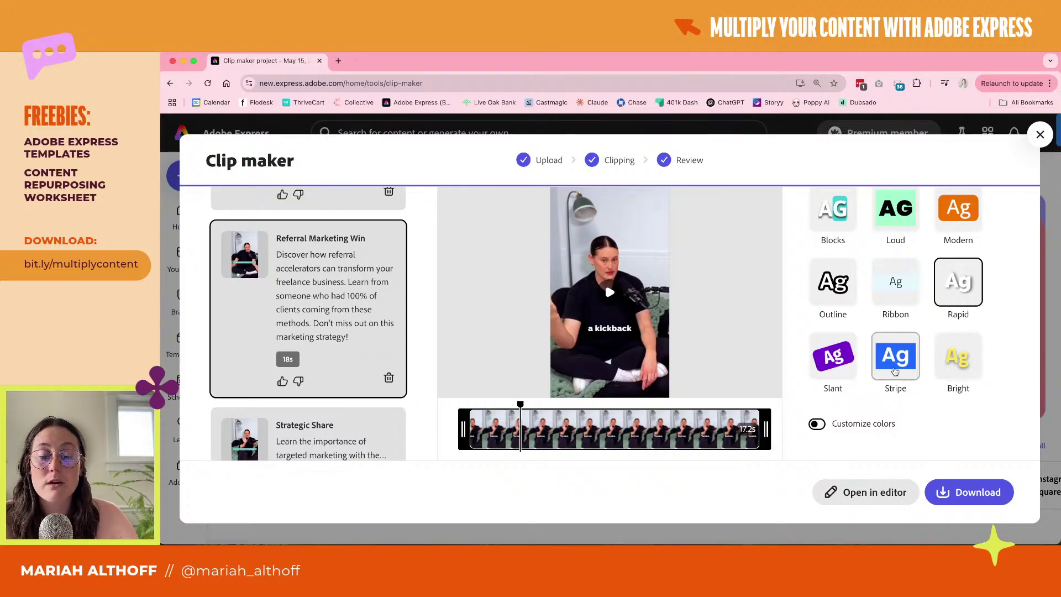
scroll(896, 367, up, 5)
scroll(895, 367, up, 1)
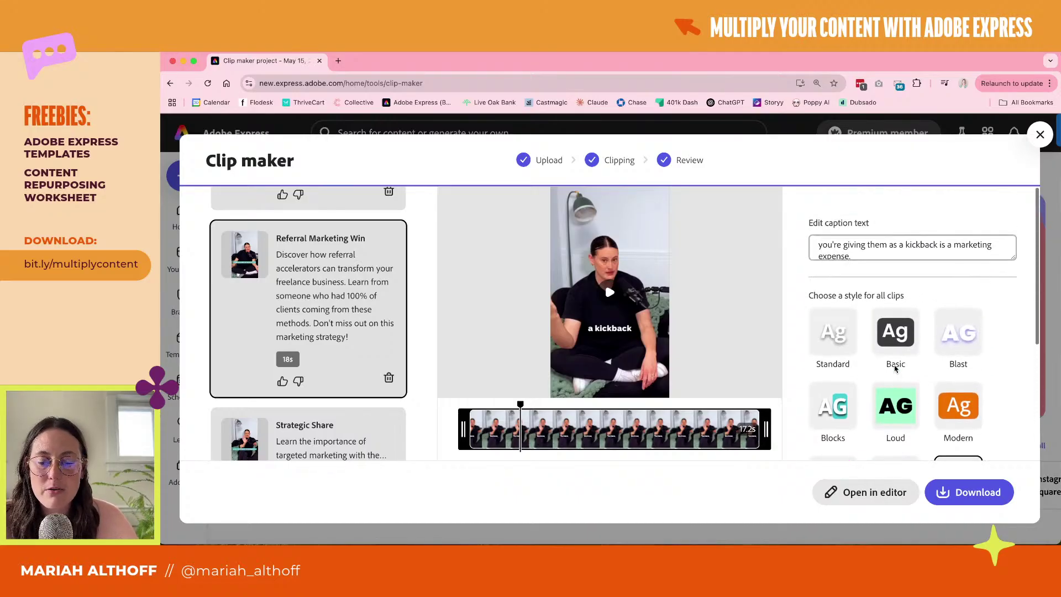
click(897, 335)
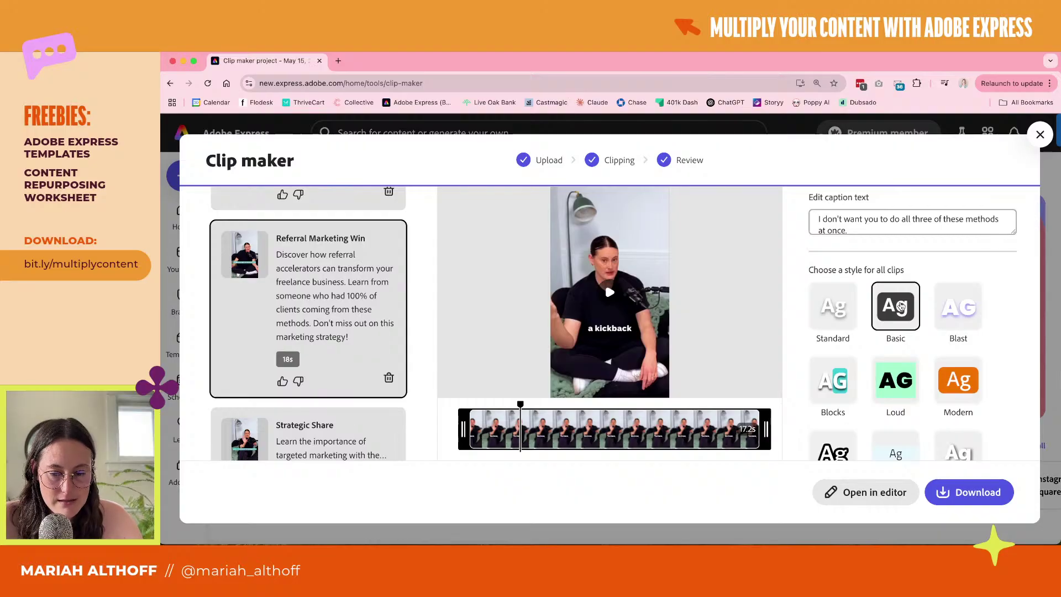
scroll(834, 386, down, 5)
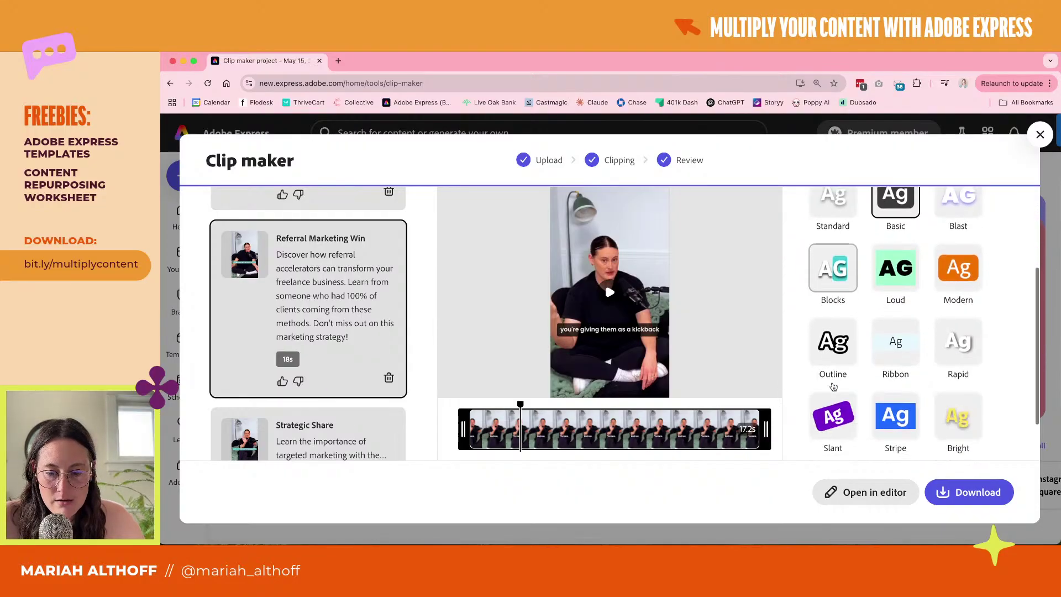
scroll(834, 385, down, 1)
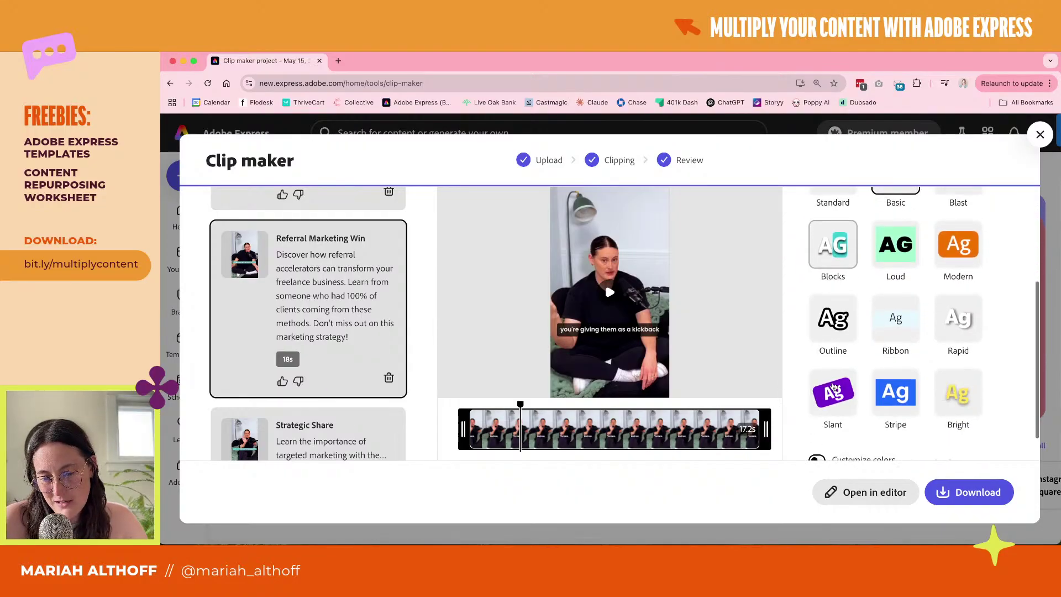
click(827, 314)
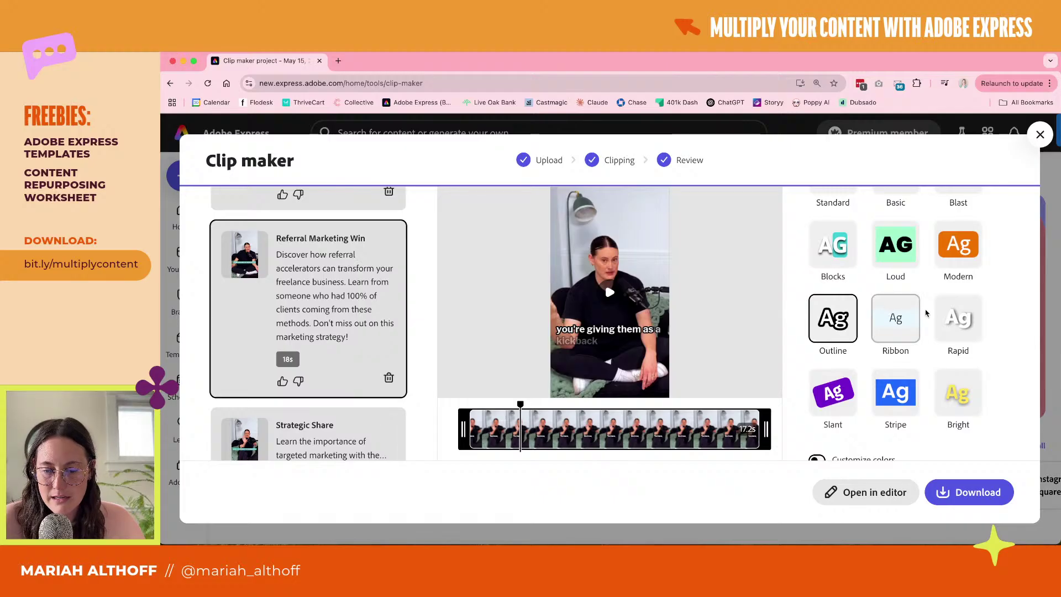
click(900, 400)
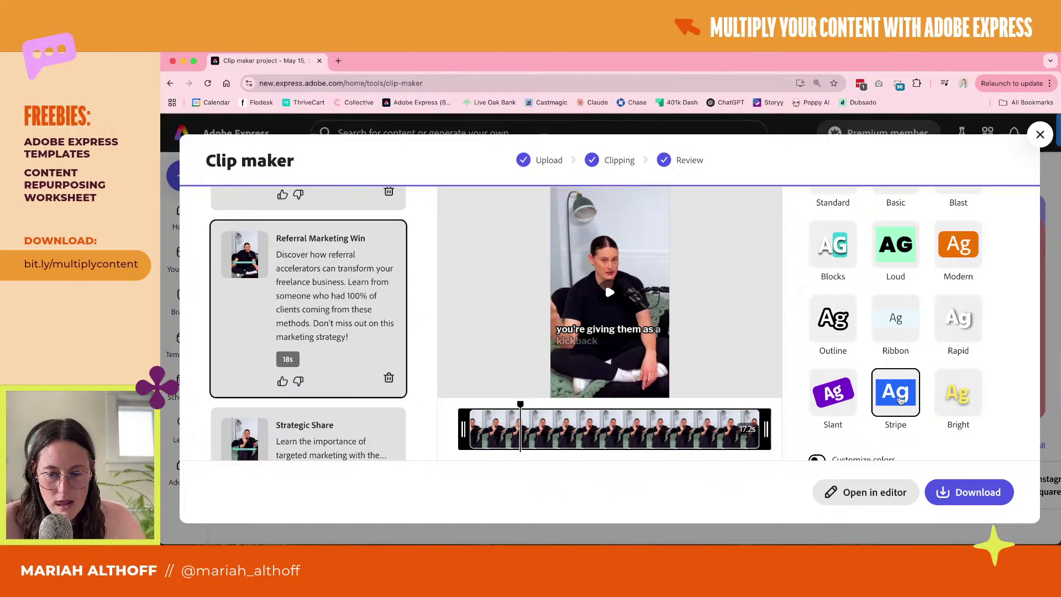
click(952, 247)
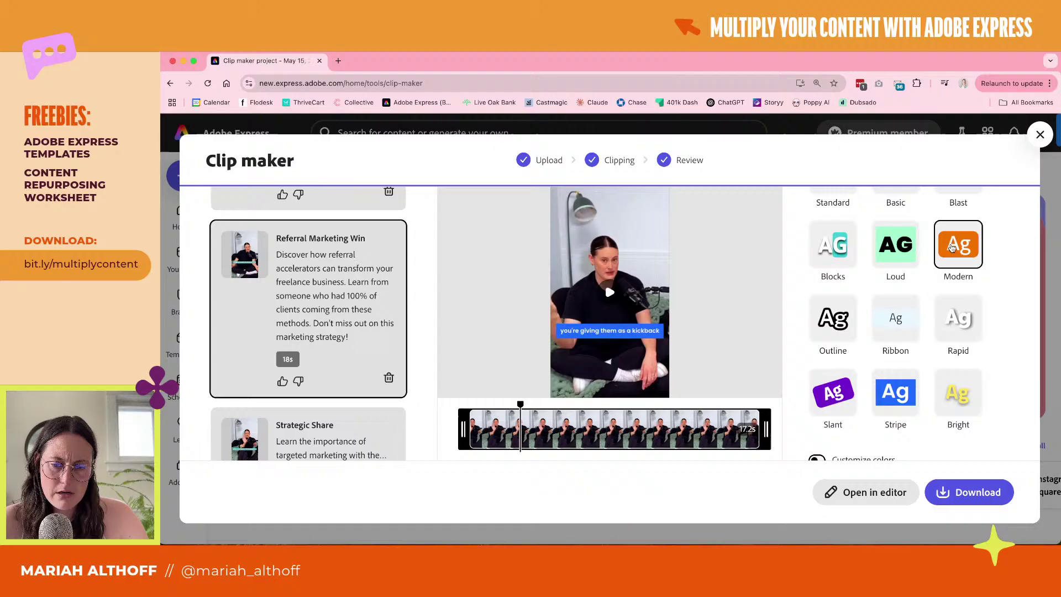
click(901, 255)
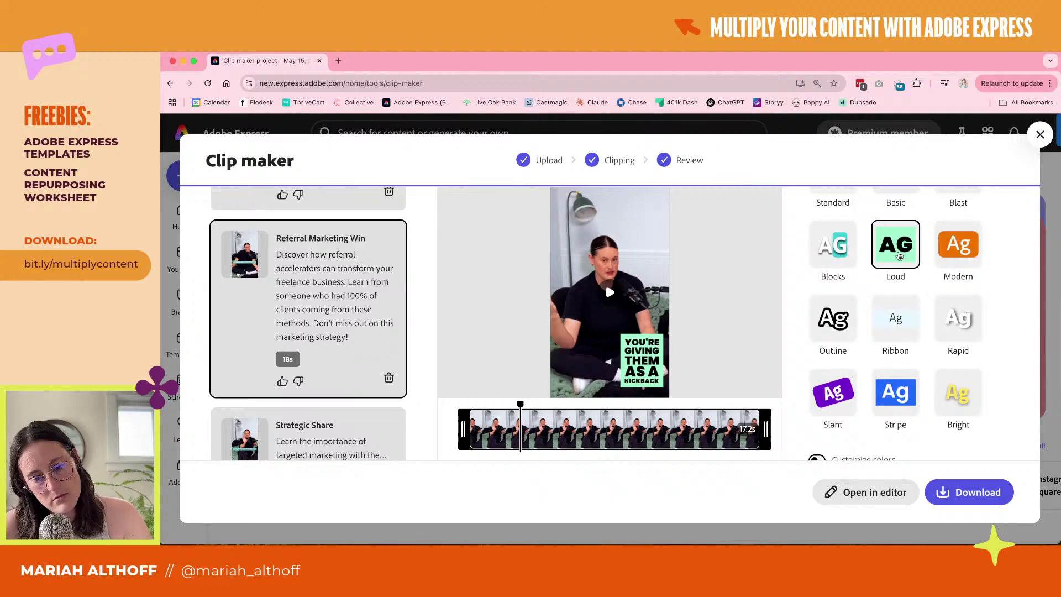
Play part of Referral Marketing Win to check the Loud captions in motion
scroll(855, 276, up, 2)
scroll(855, 276, down, 2)
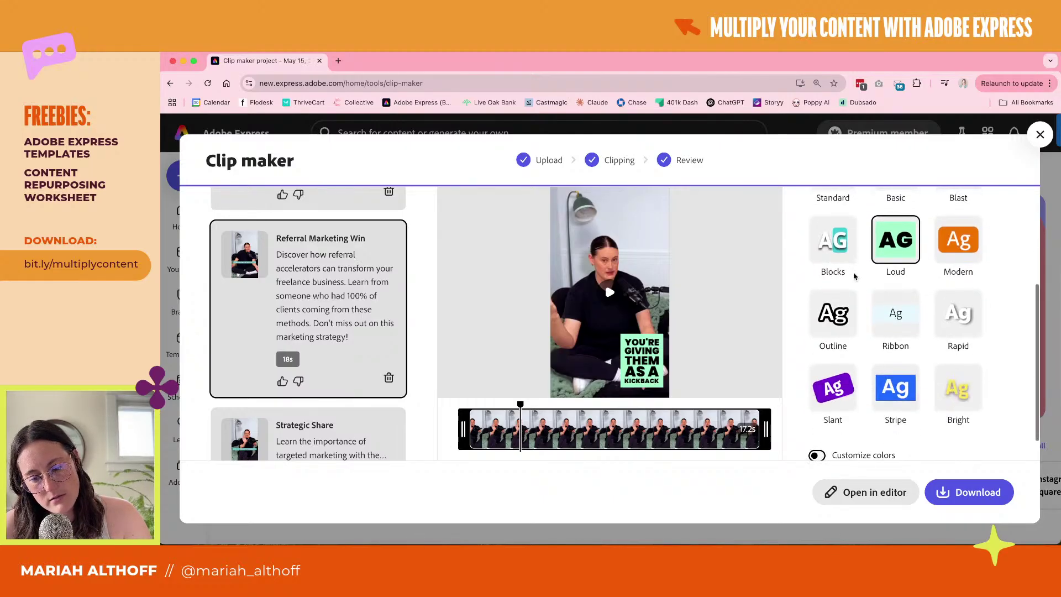
click(610, 293)
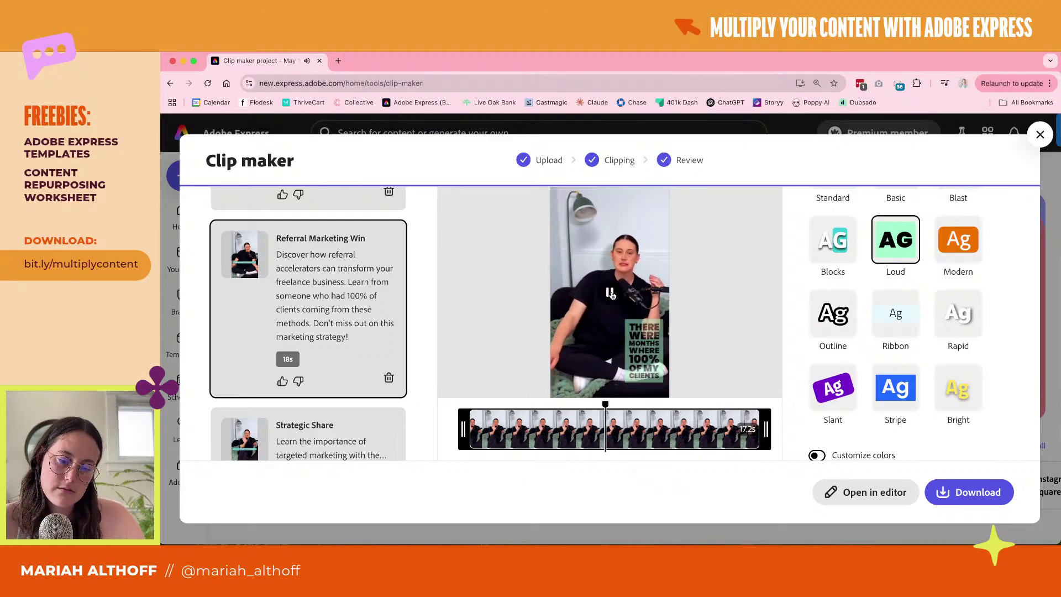
click(611, 293)
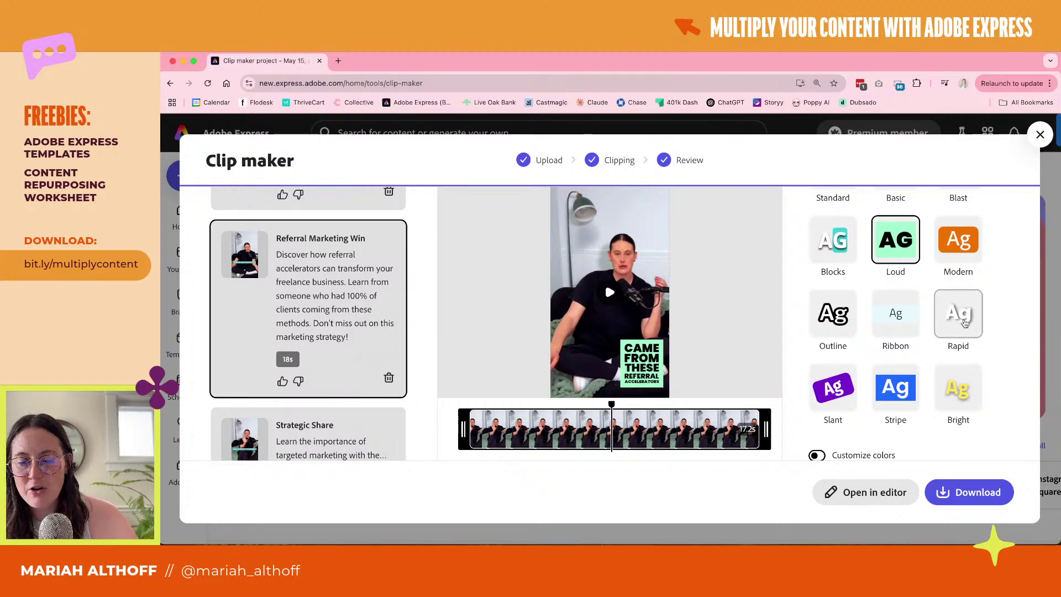
Try the Blast and Blocks caption styles, playing part of the Referral Marketing Win clip with each
scroll(915, 398, down, 1)
scroll(914, 399, up, 4)
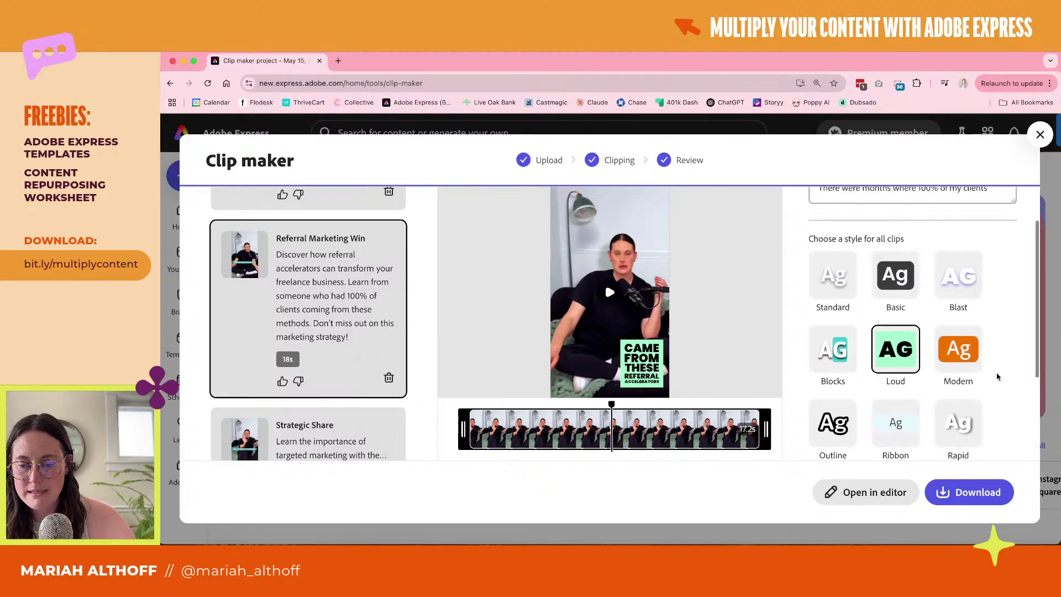
scroll(998, 377, up, 1)
click(974, 317)
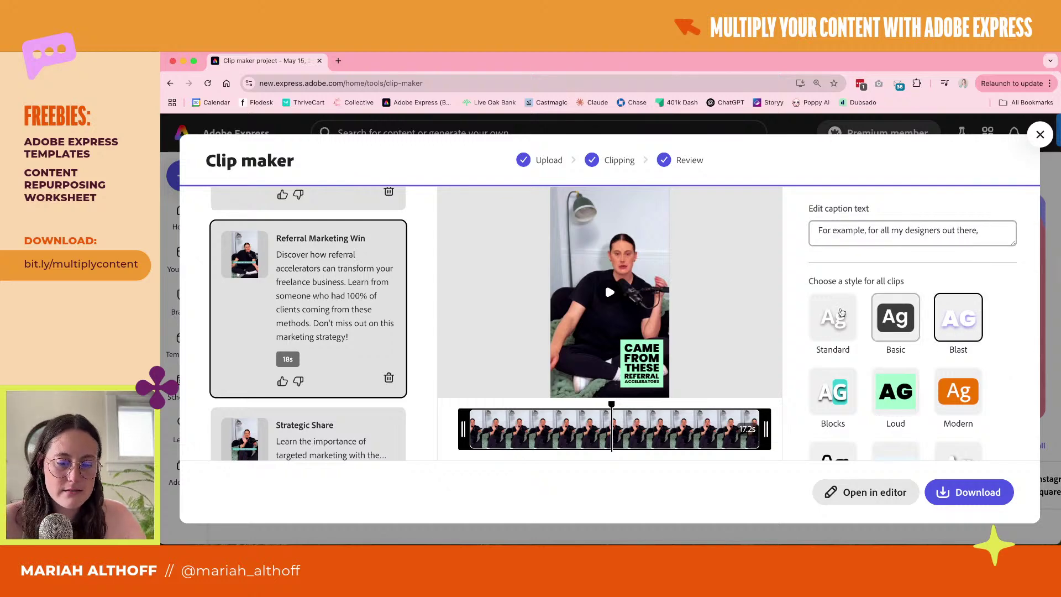
click(615, 296)
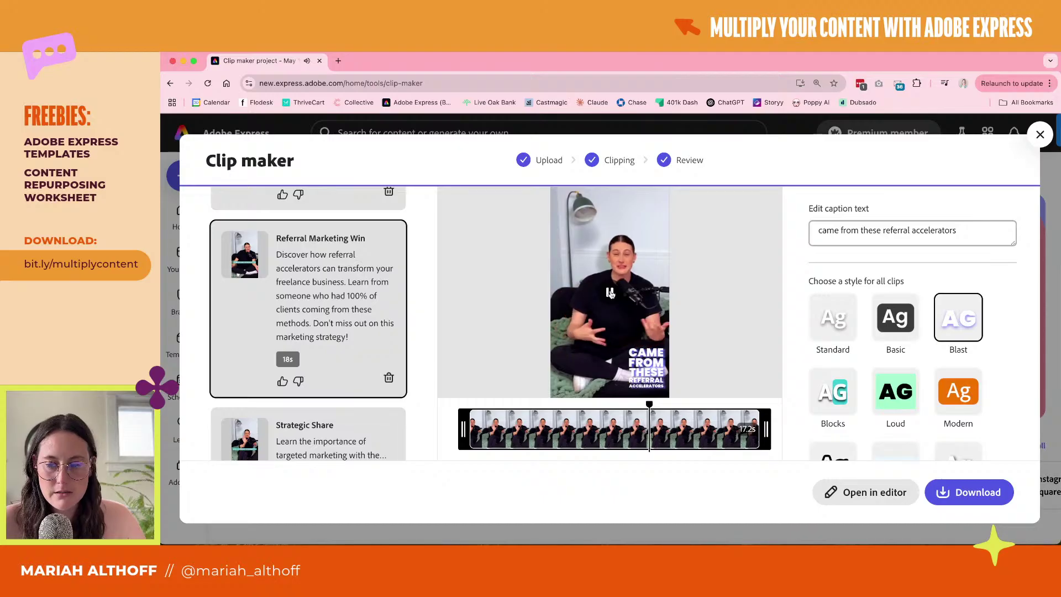
click(624, 295)
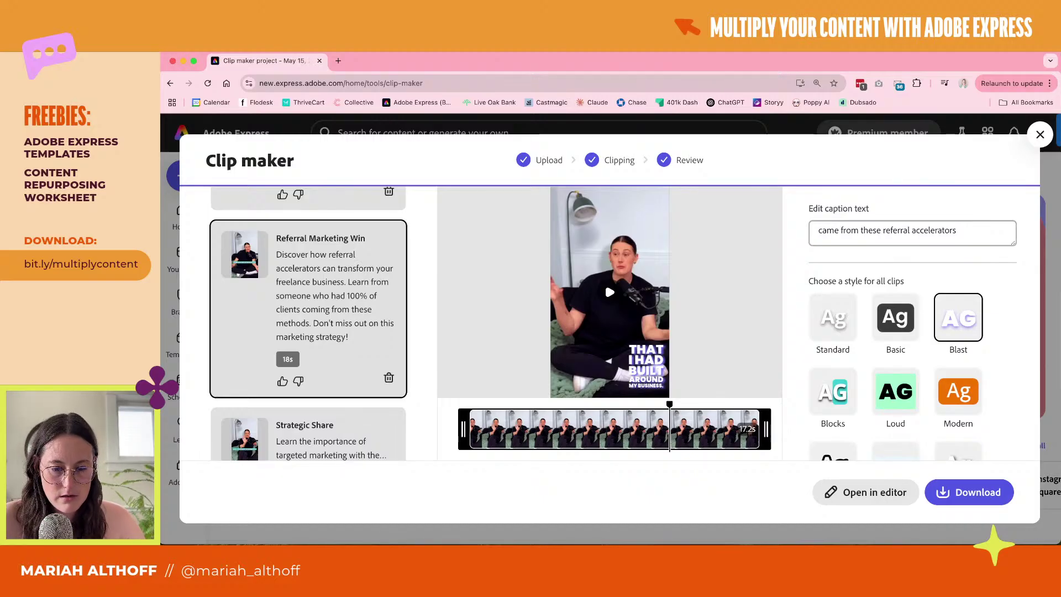
click(833, 392)
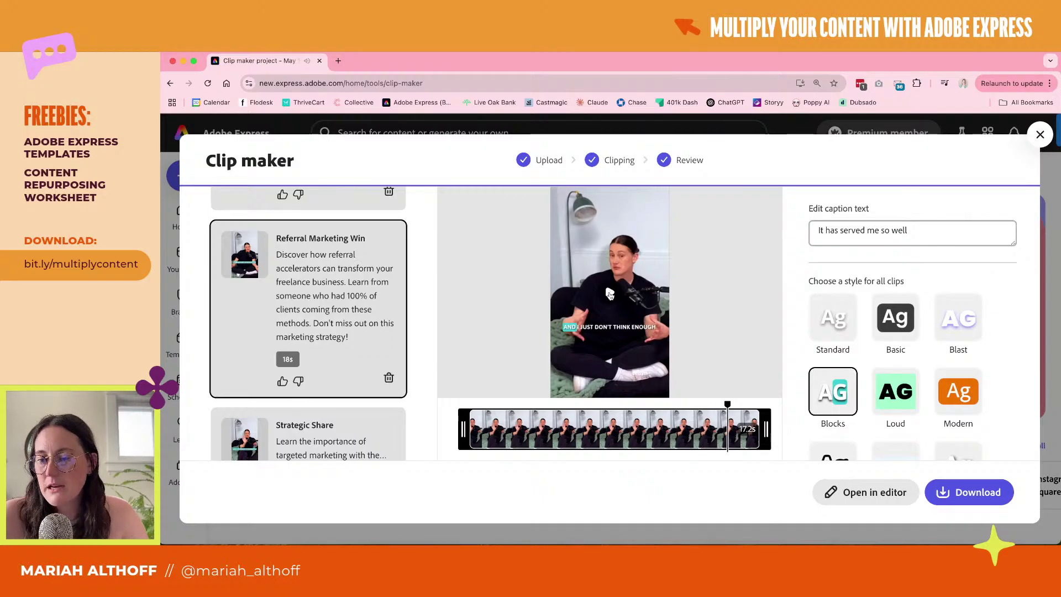
scroll(803, 389, down, 5)
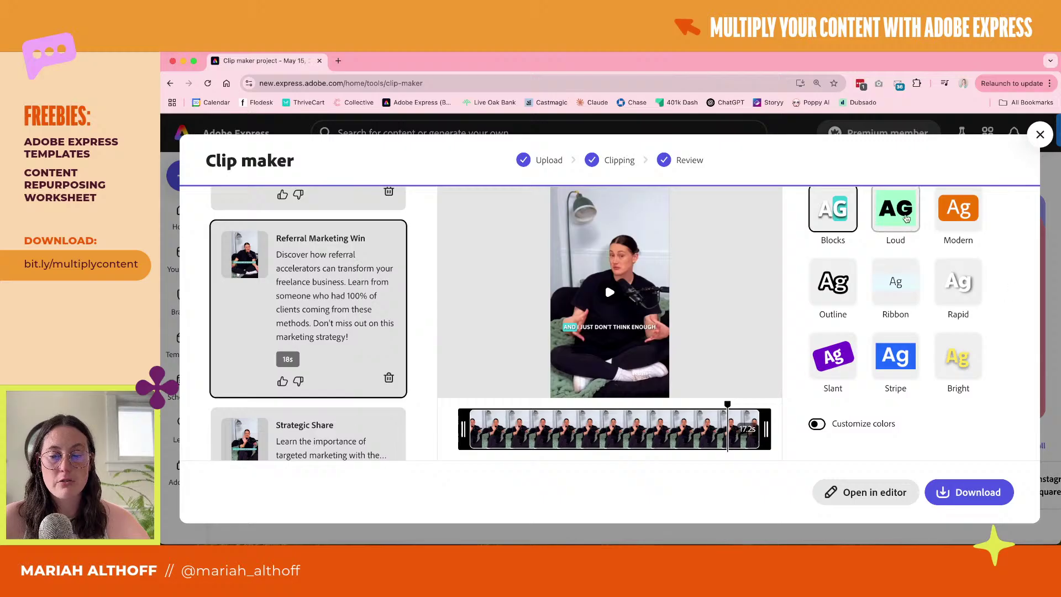
Apply the Loud caption style to all clips, play the end of the clip and enable custom caption colors
click(881, 222)
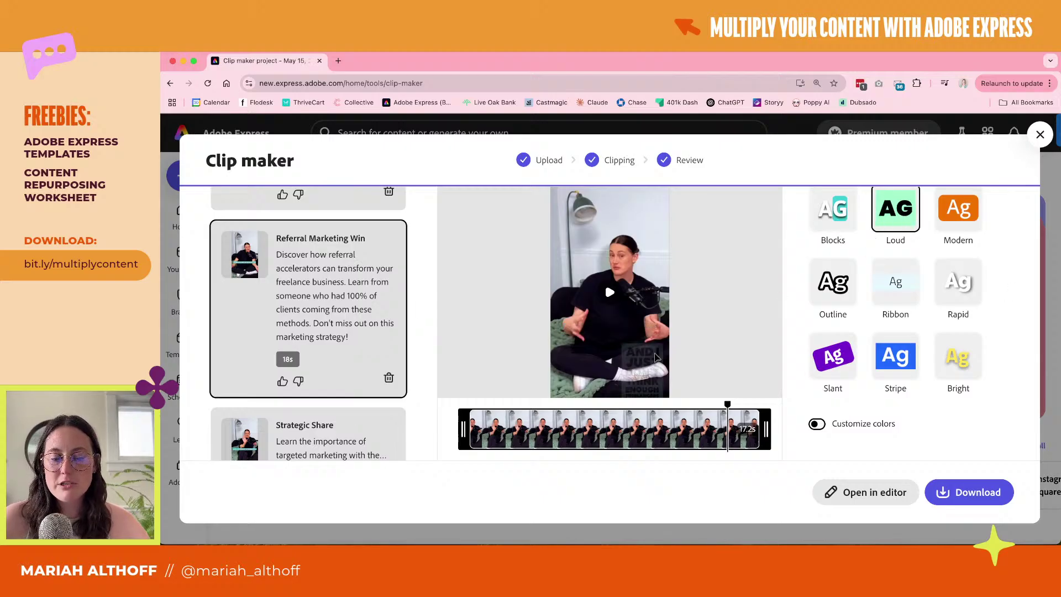
click(610, 293)
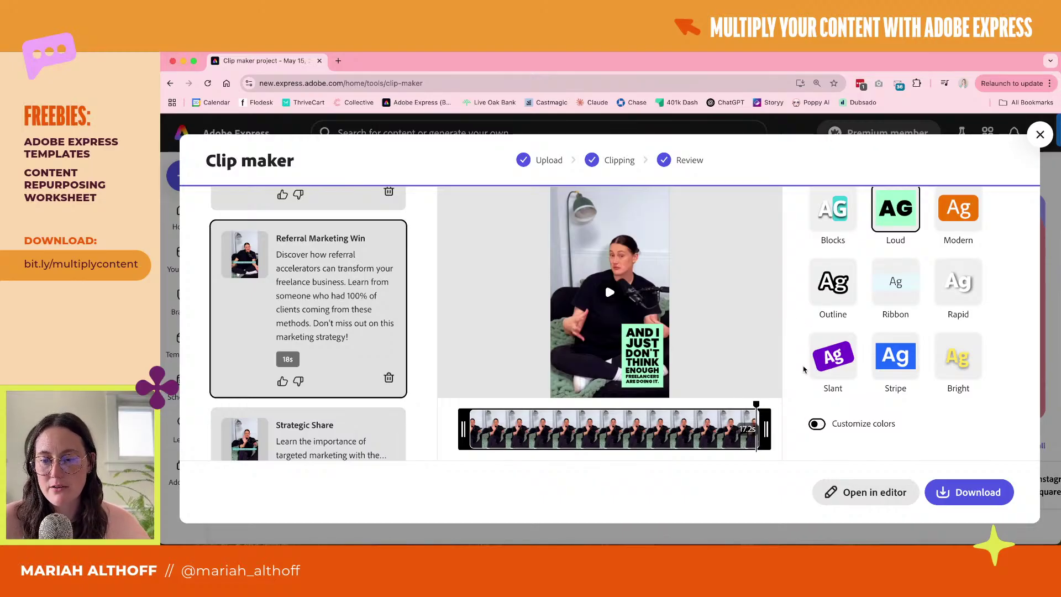
click(817, 424)
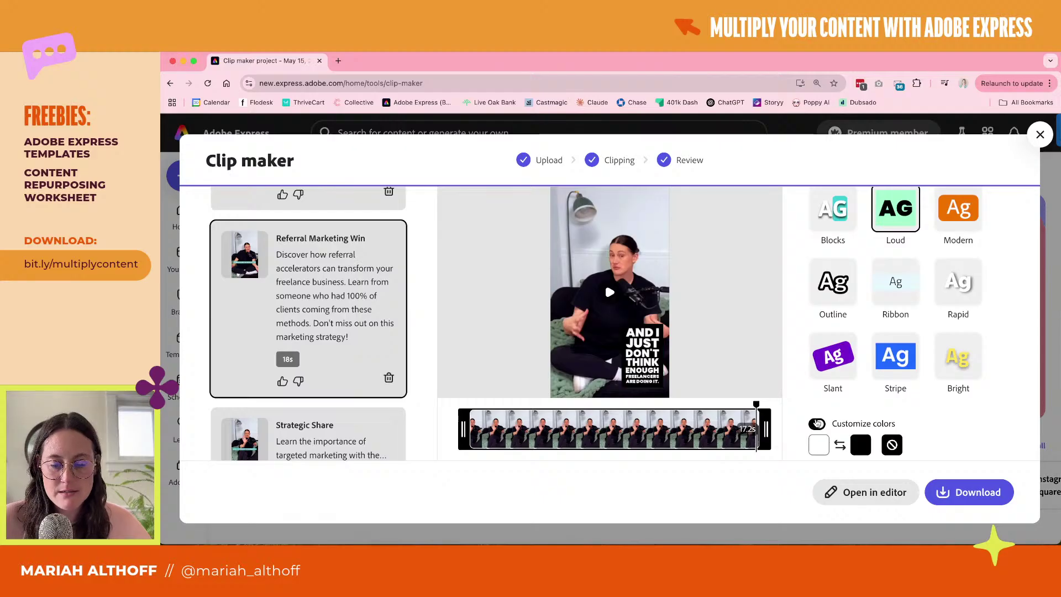
Examine the swatches and custom hex options for the caption text color, leaving the color as it is
click(820, 437)
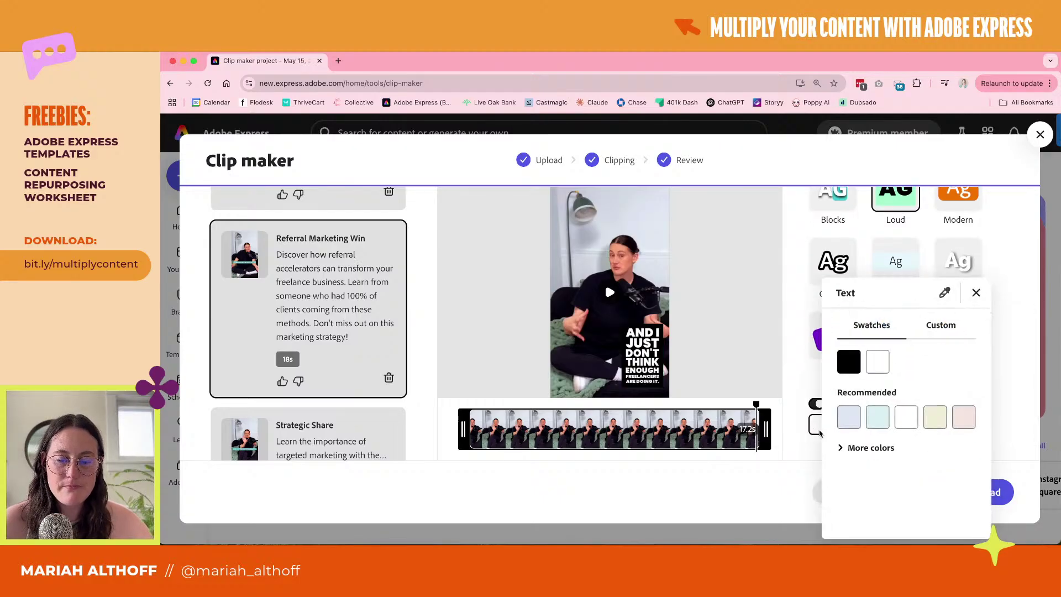
click(942, 326)
click(890, 338)
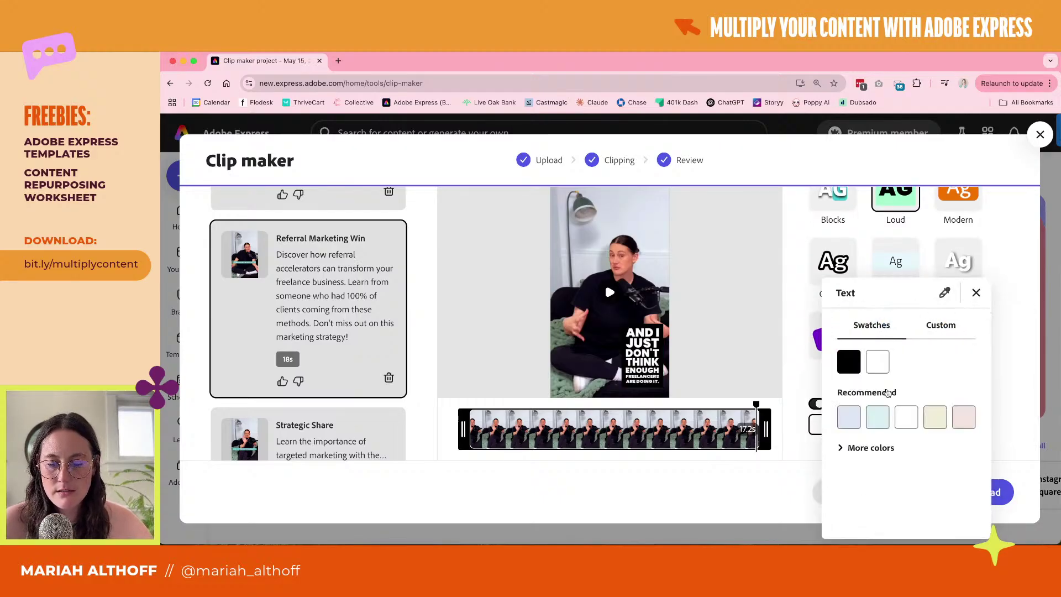
click(854, 447)
scroll(857, 452, down, 5)
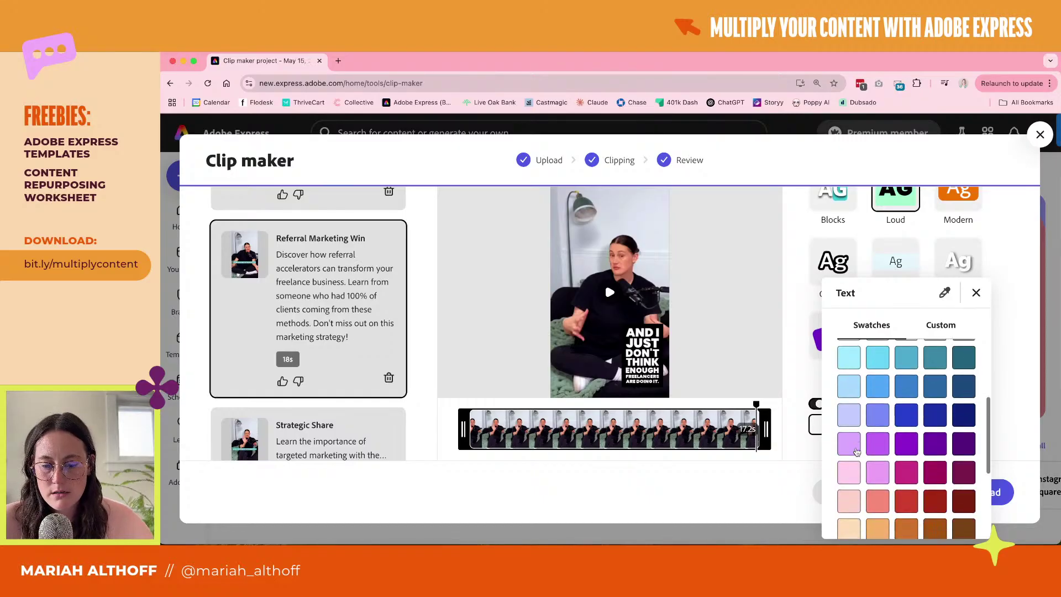
scroll(856, 452, up, 3)
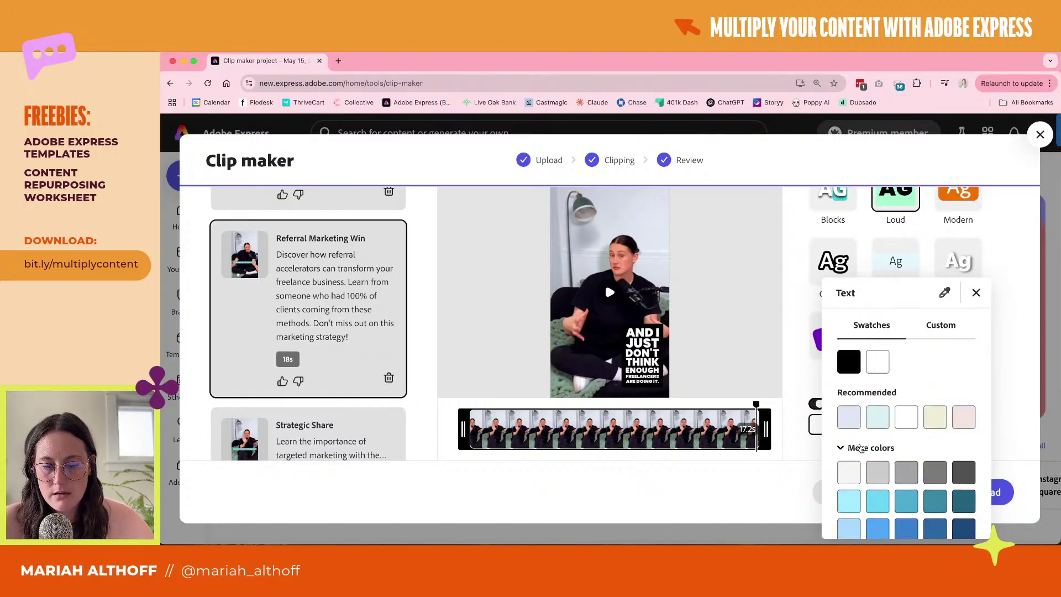
click(861, 448)
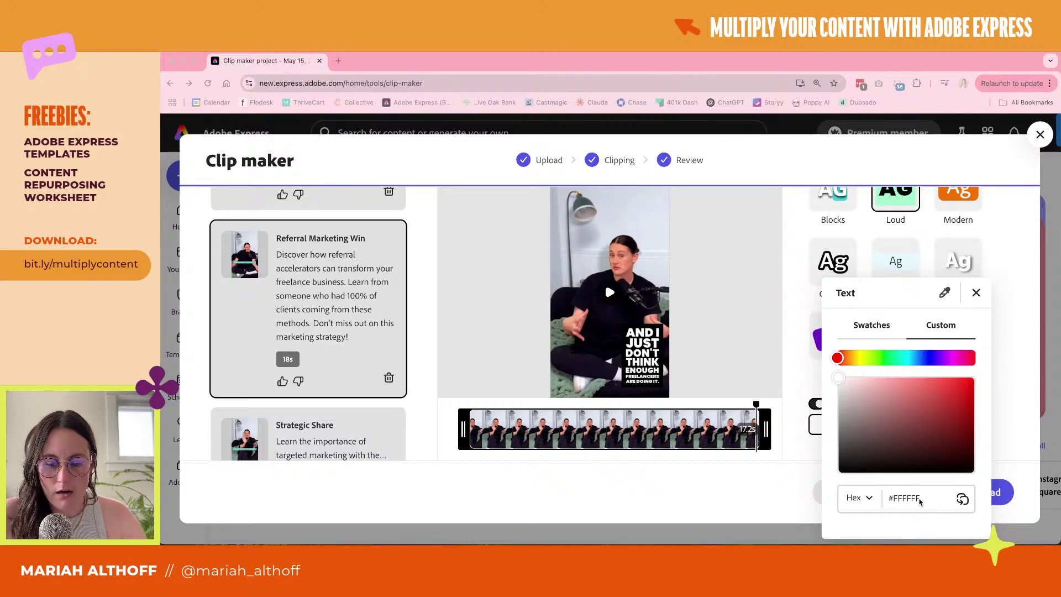
drag(922, 501, 887, 502)
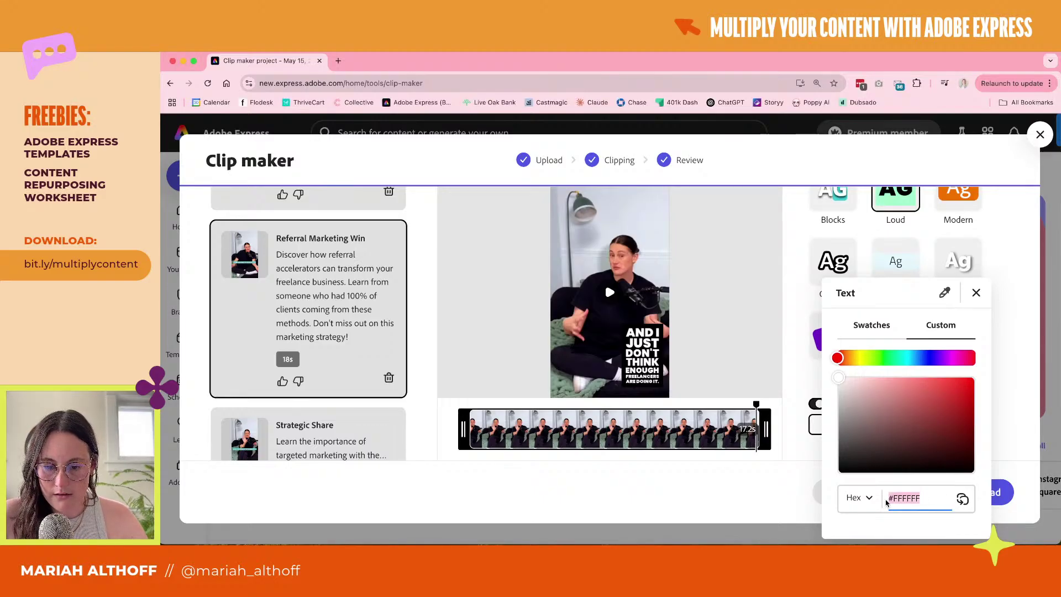
click(991, 315)
click(976, 293)
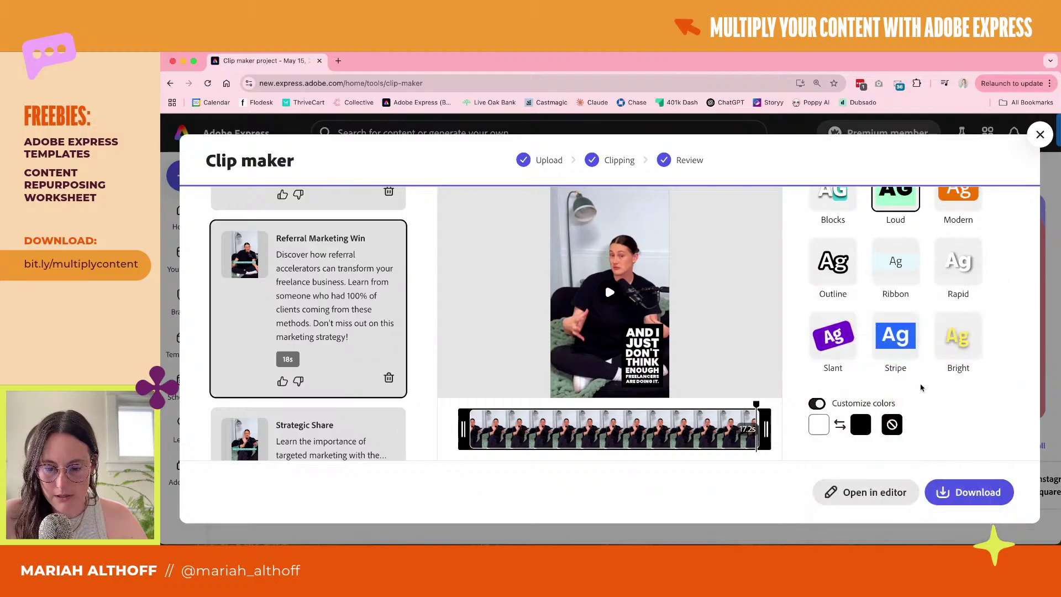
Set the caption shape color to the custom hex value #F0ACF9
click(858, 424)
click(965, 497)
text(#F0ACF9)
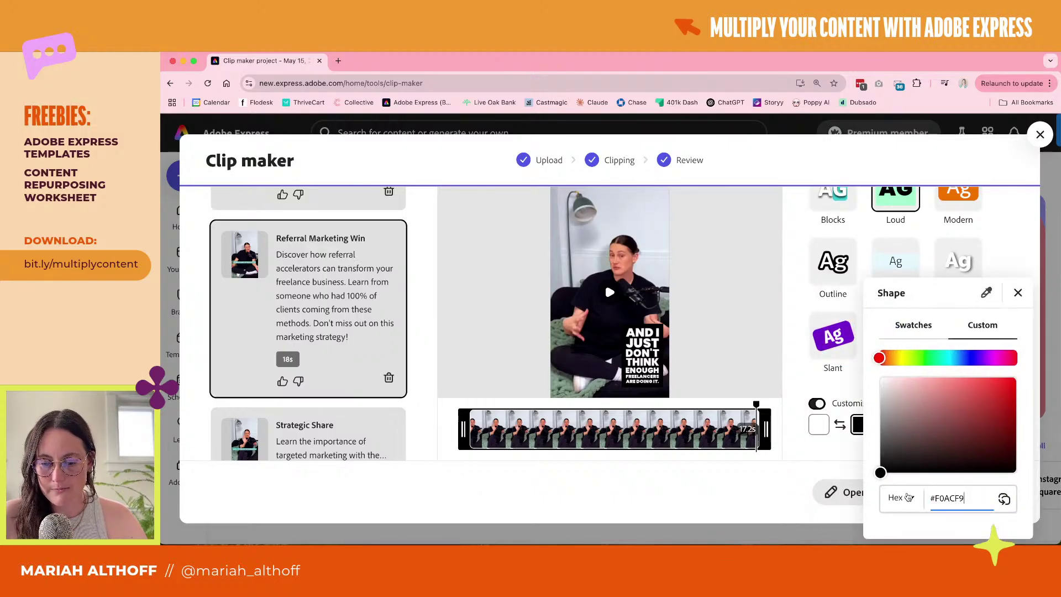
key(Return)
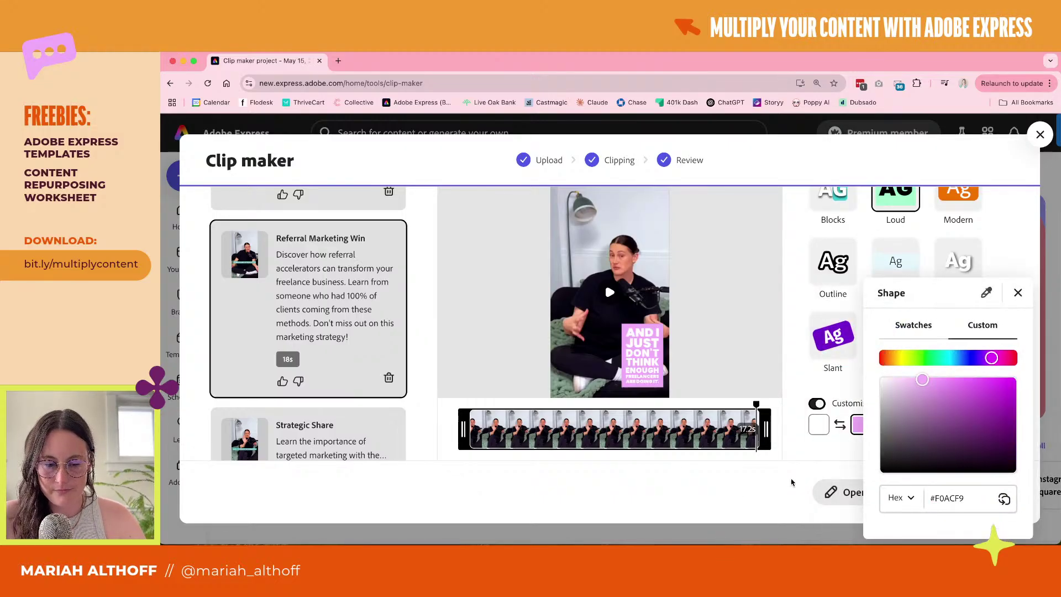
click(857, 425)
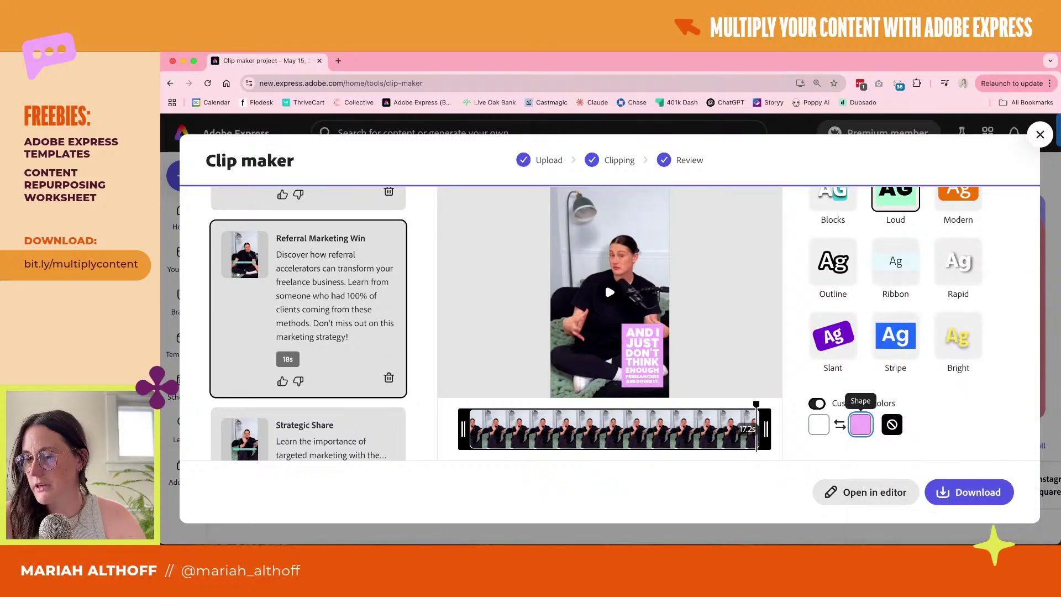
Set the caption shape color to the custom hex value #F25C05
key(super+Tab)
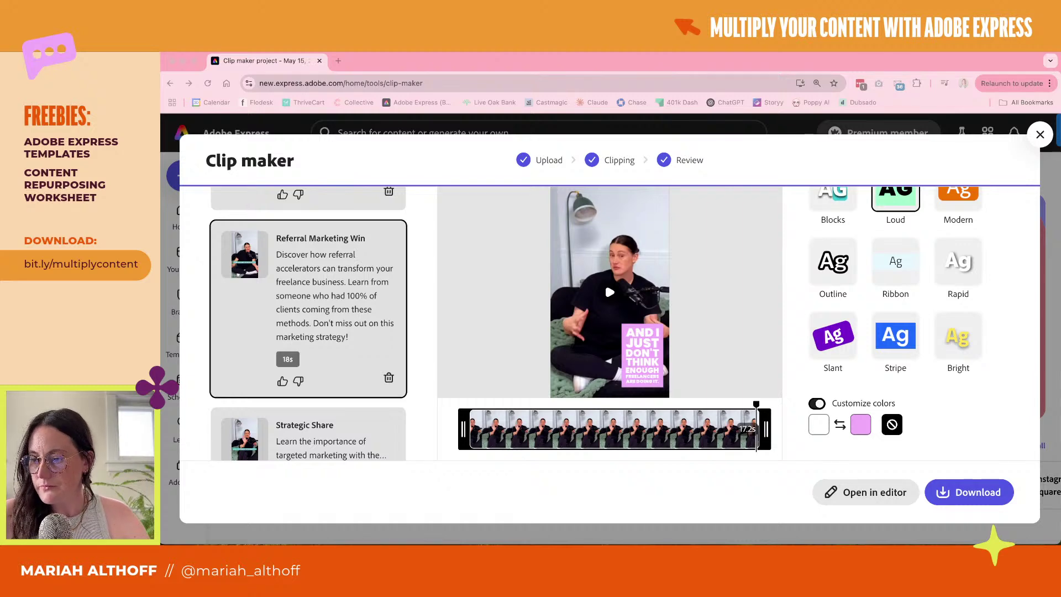
click(861, 425)
drag(964, 498, 893, 514)
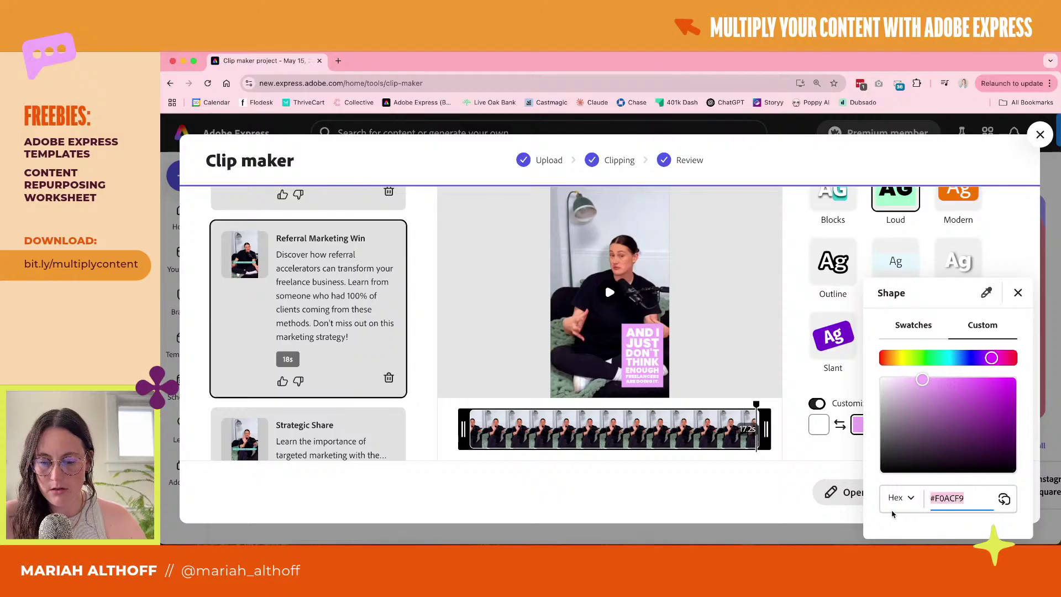
text(#F25C05)
key(Return)
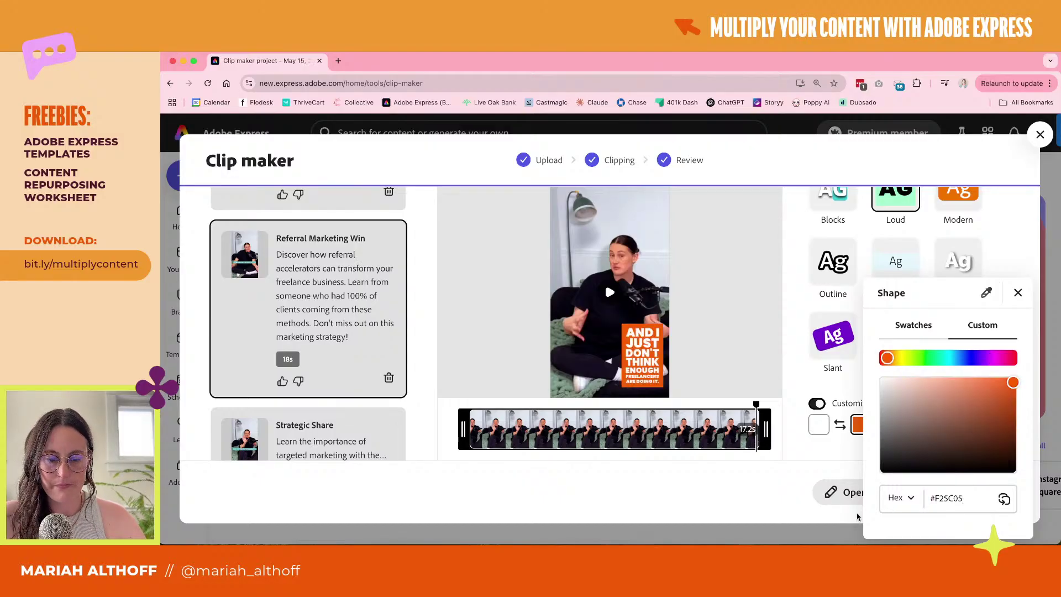
click(796, 494)
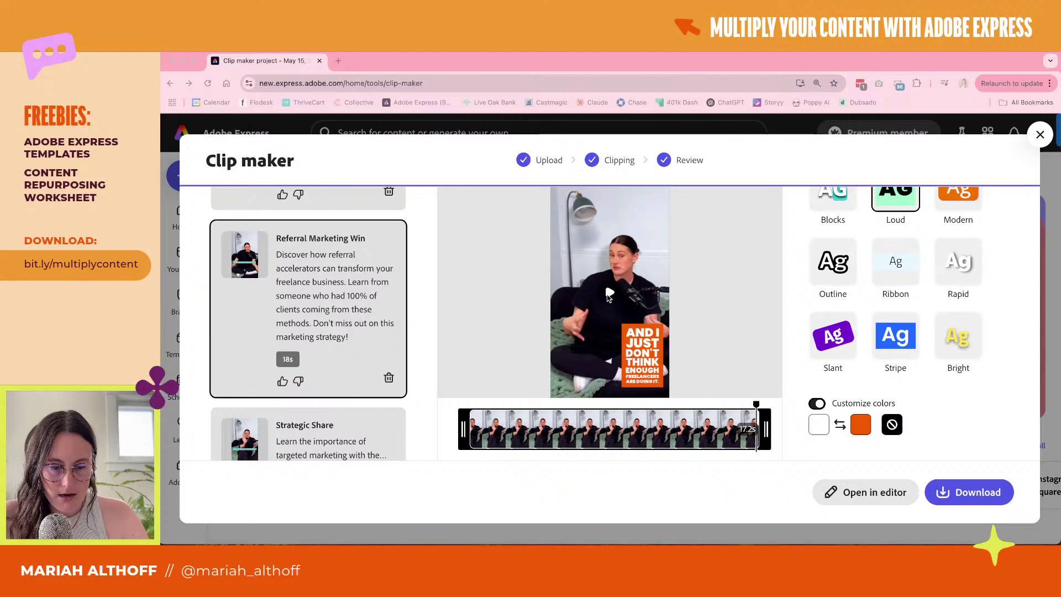
Play part of the Referral Marketing Win clip to check the recolored captions in motion
click(609, 297)
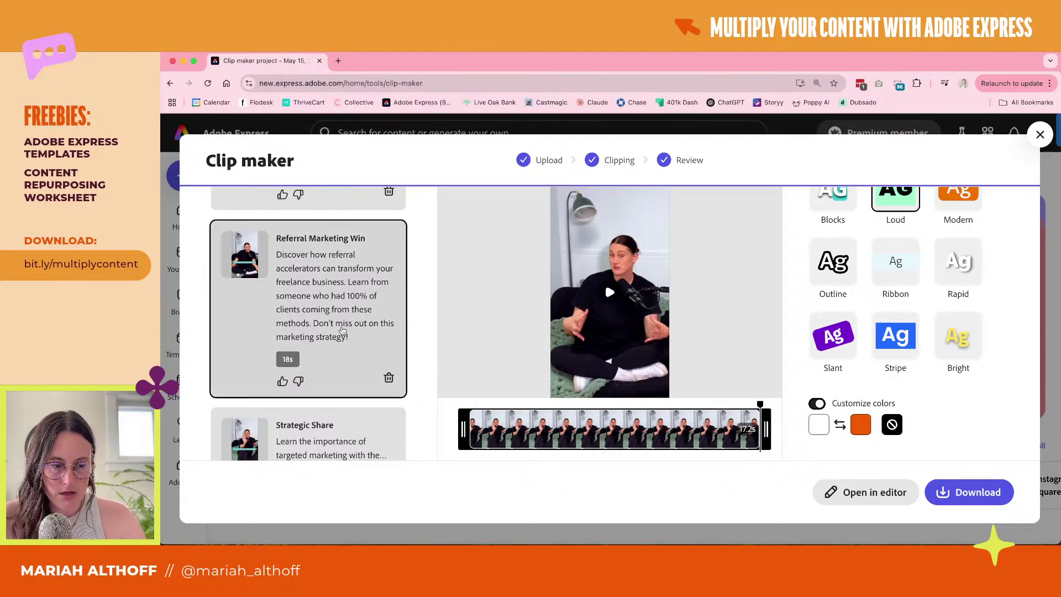
scroll(342, 330, up, 2)
click(609, 295)
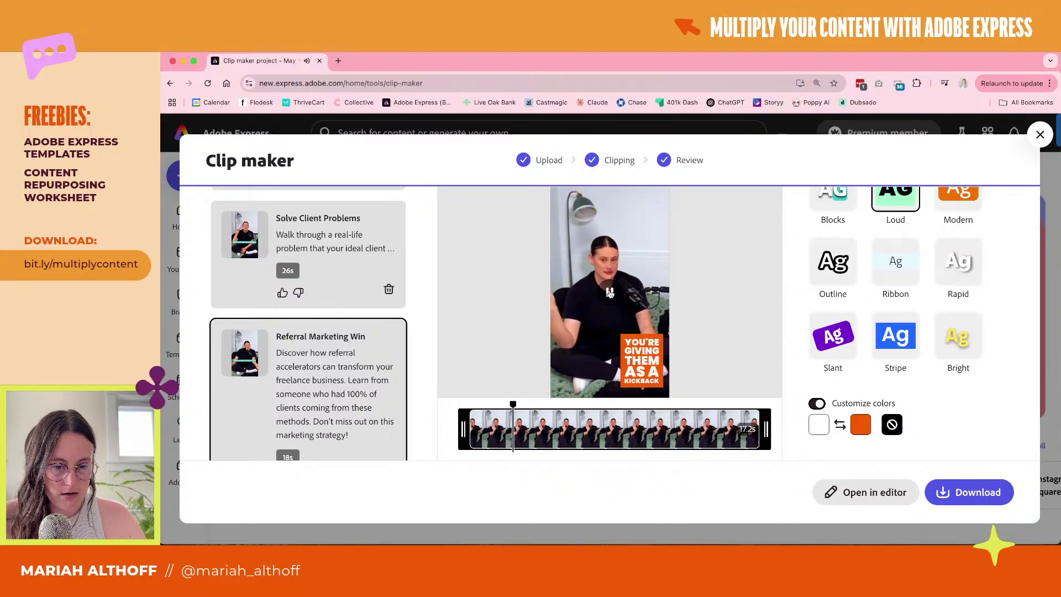
click(610, 293)
Open the Referral Rewards and New A.I. Era clips and play part of New A.I. Era to check its caption colors
scroll(397, 308, up, 5)
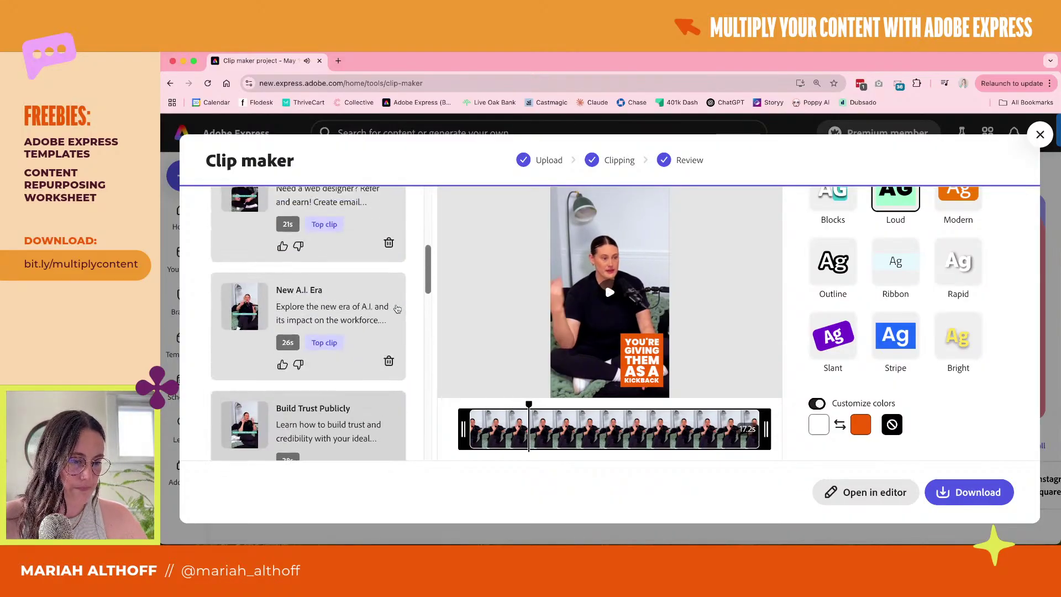
scroll(397, 309, up, 3)
click(382, 354)
scroll(367, 422, down, 2)
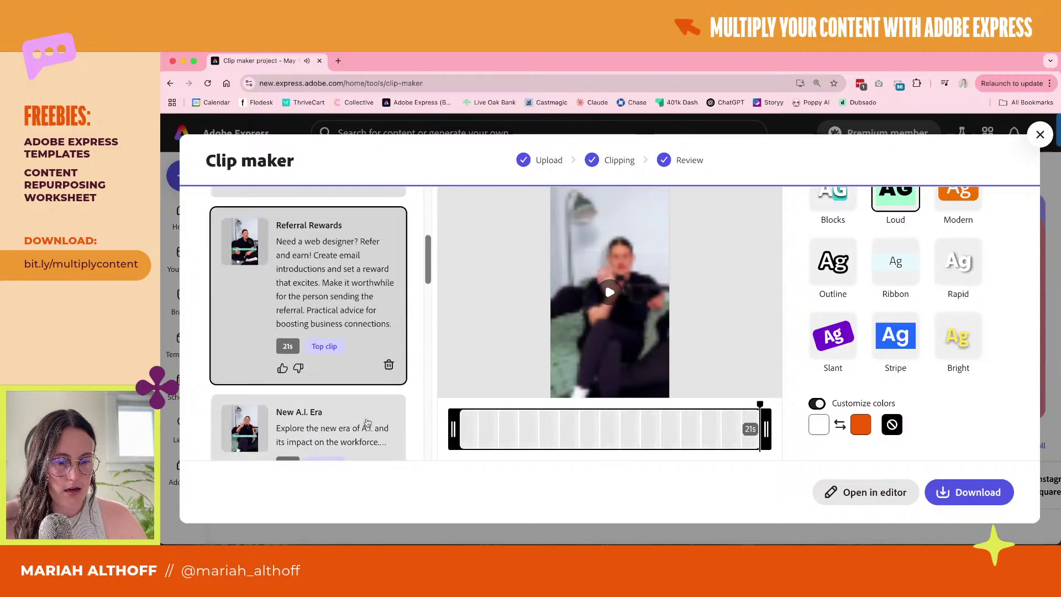
scroll(367, 422, up, 1)
click(346, 386)
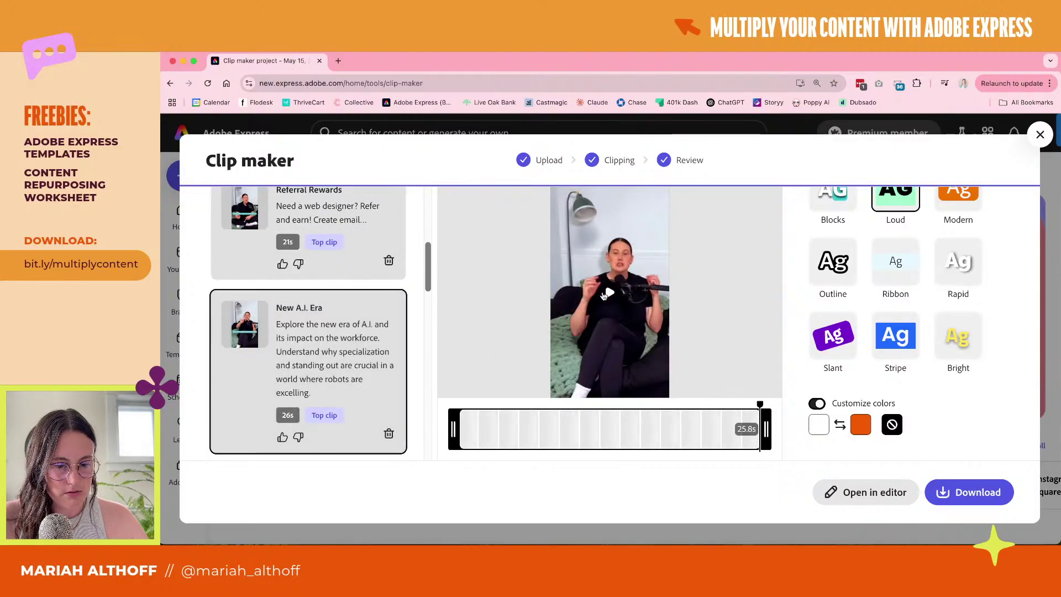
click(607, 293)
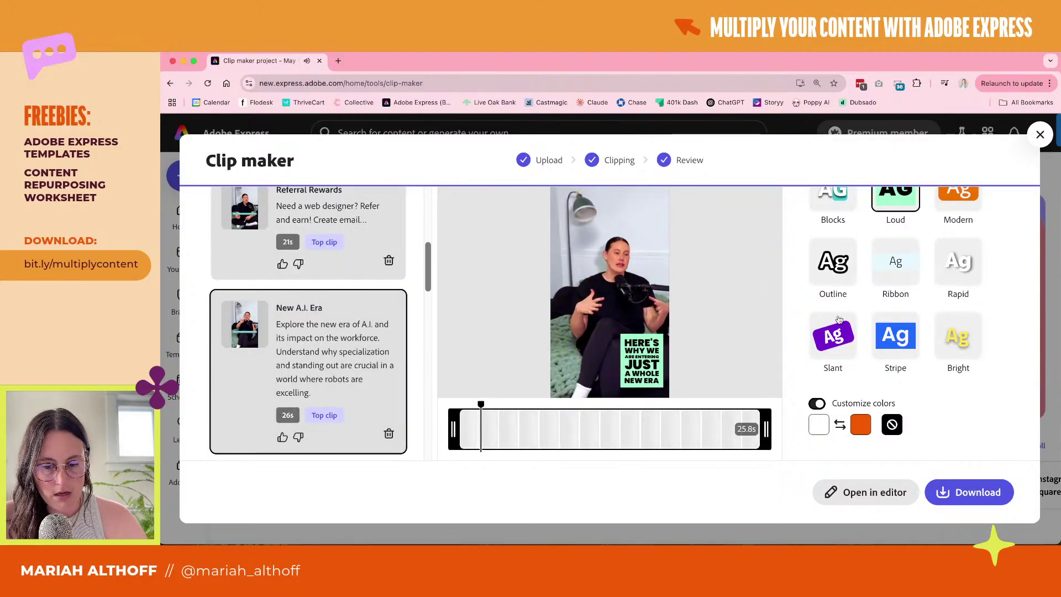
click(373, 352)
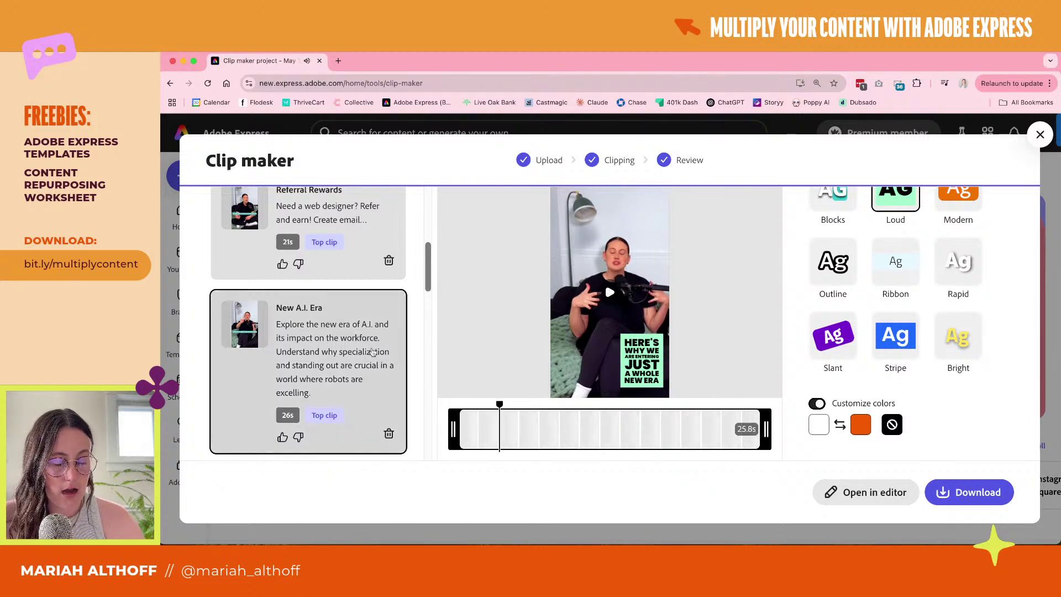
Check the shape color on the New A.I. Era clip and switch custom caption colors off and on to reapply #F25C05
click(862, 423)
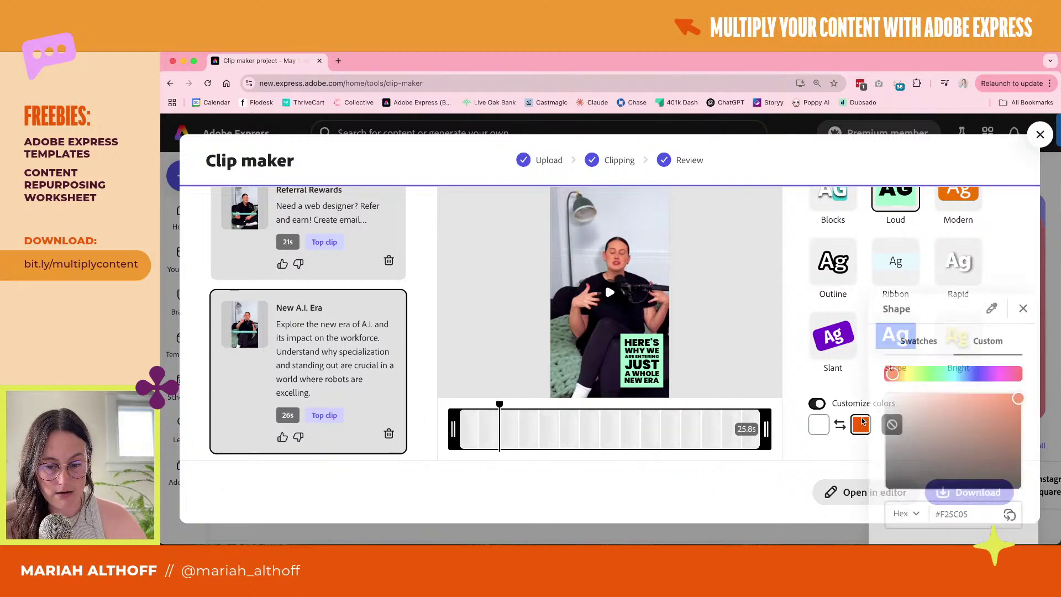
click(1019, 292)
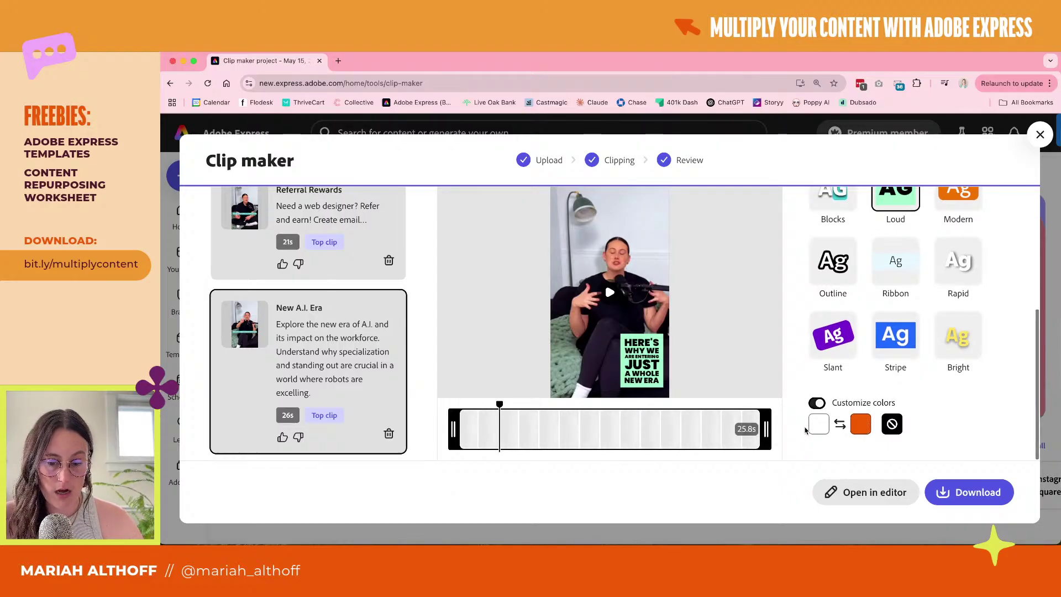
scroll(295, 391, down, 3)
scroll(294, 391, down, 3)
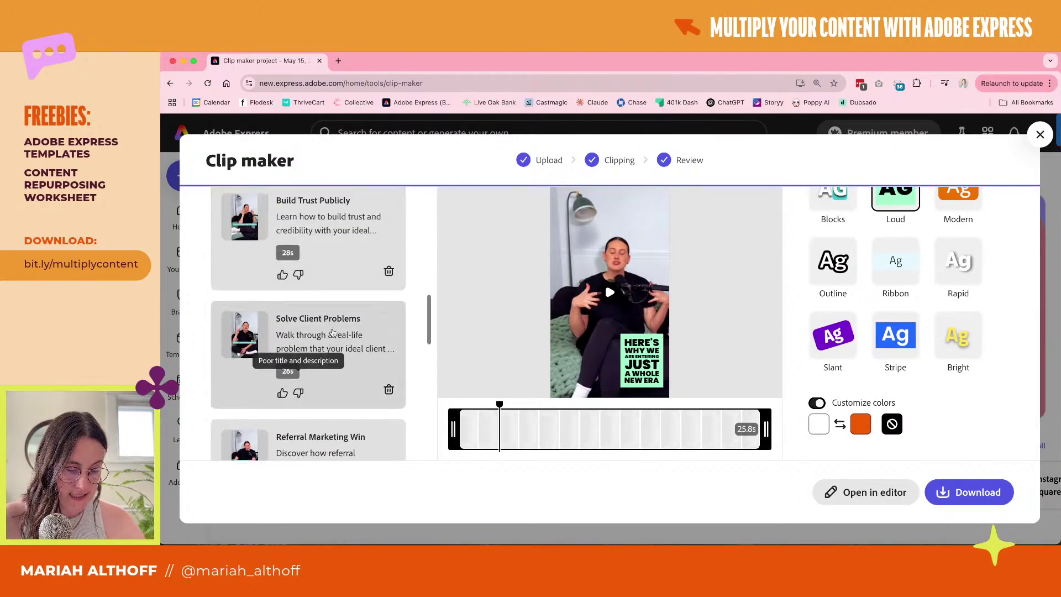
scroll(301, 365, up, 1)
click(864, 426)
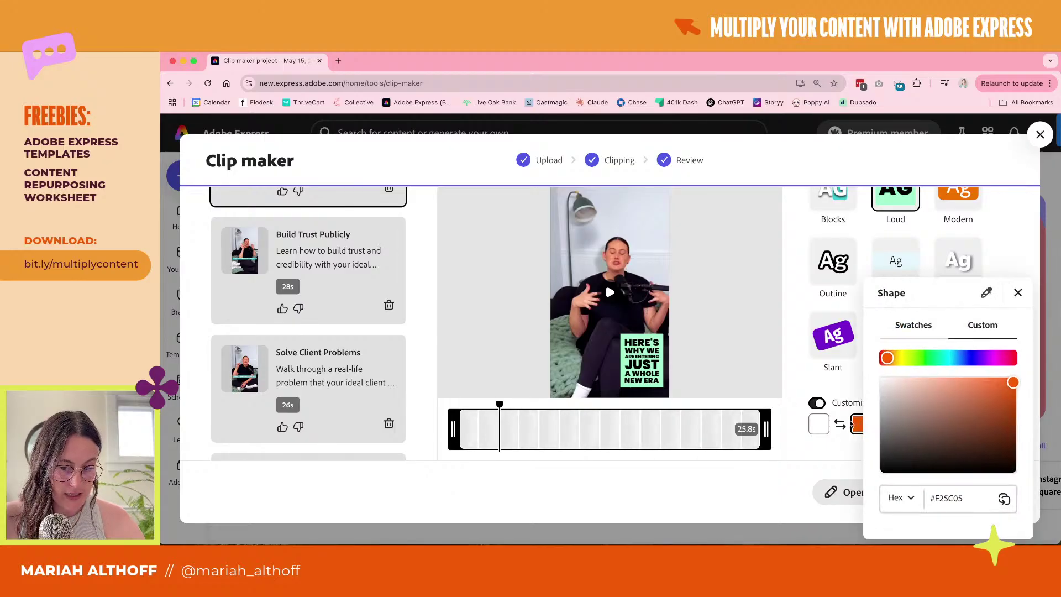
click(1019, 292)
click(817, 403)
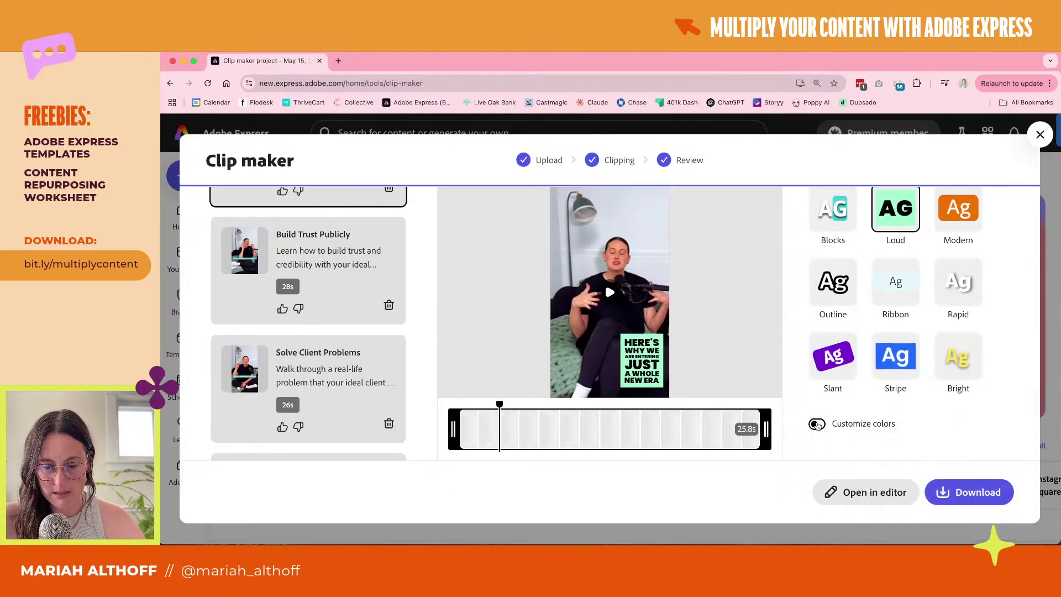
click(816, 424)
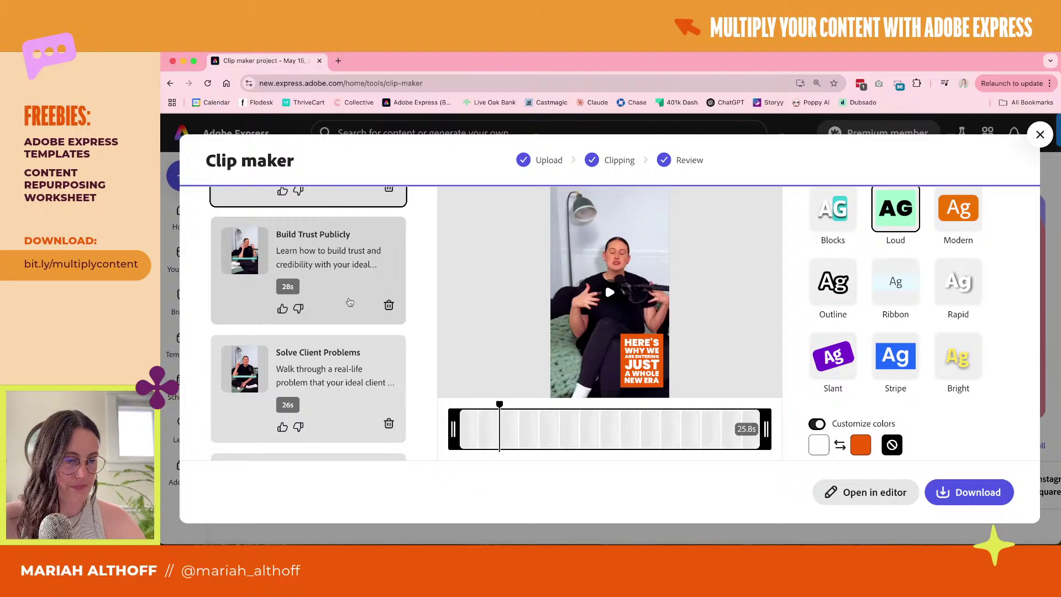
Play the start of the Build Trust Publicly clip and reapply the custom caption colors by switching them off and on
scroll(349, 302, up, 4)
scroll(349, 302, down, 3)
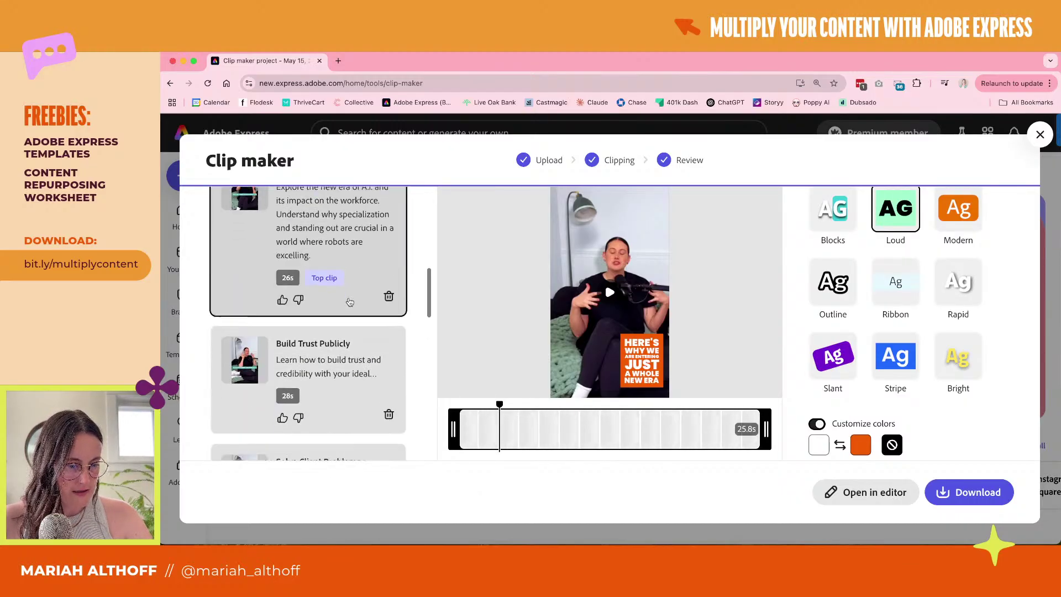
click(333, 372)
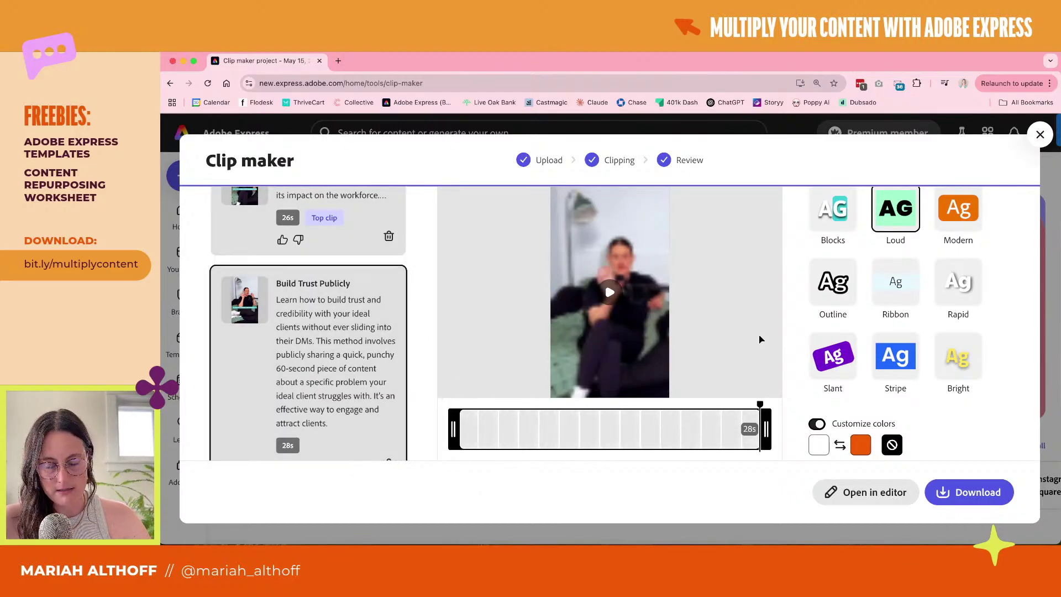
click(610, 293)
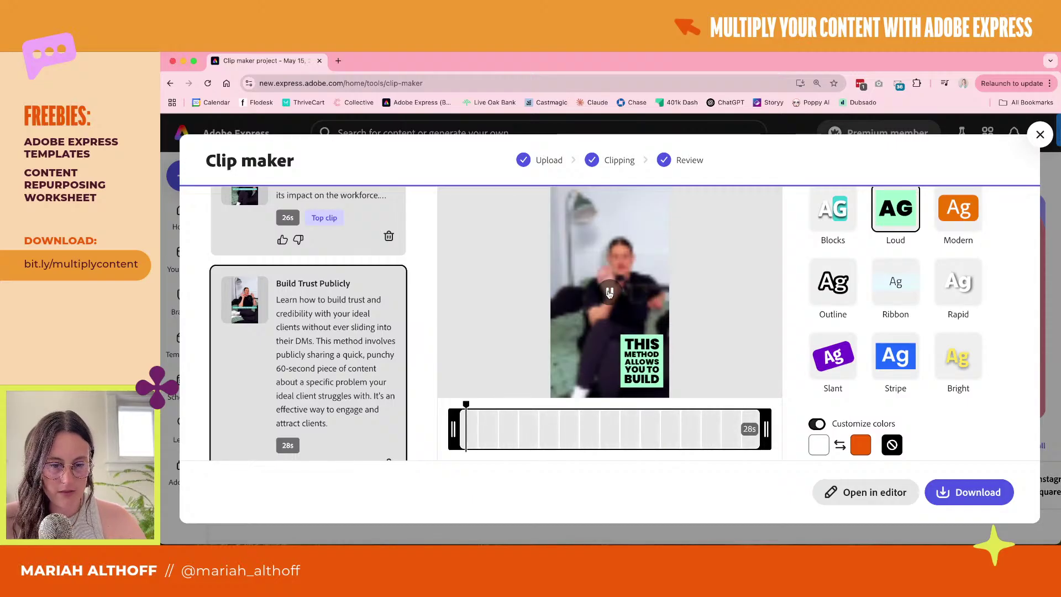
click(609, 293)
click(817, 424)
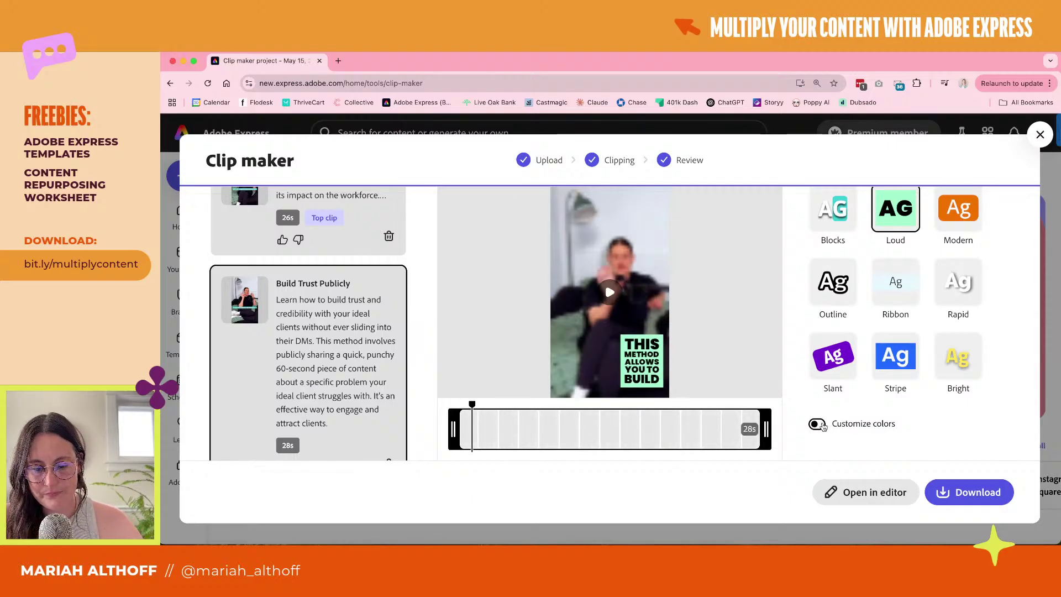
click(818, 424)
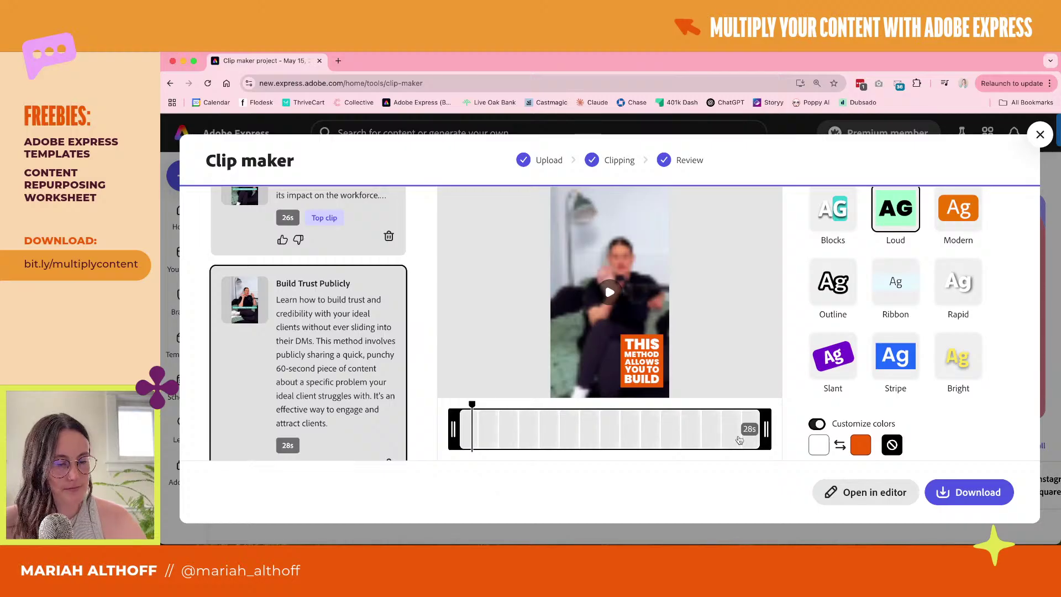
Open the clip project in the full editor and look over the grid of clip pages
scroll(347, 412, down, 8)
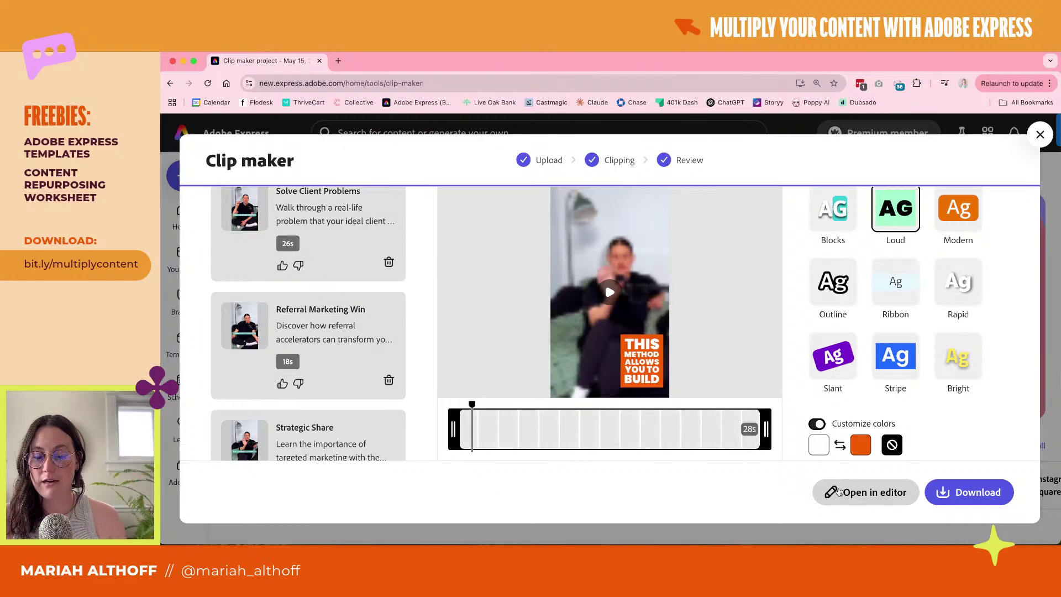
click(839, 491)
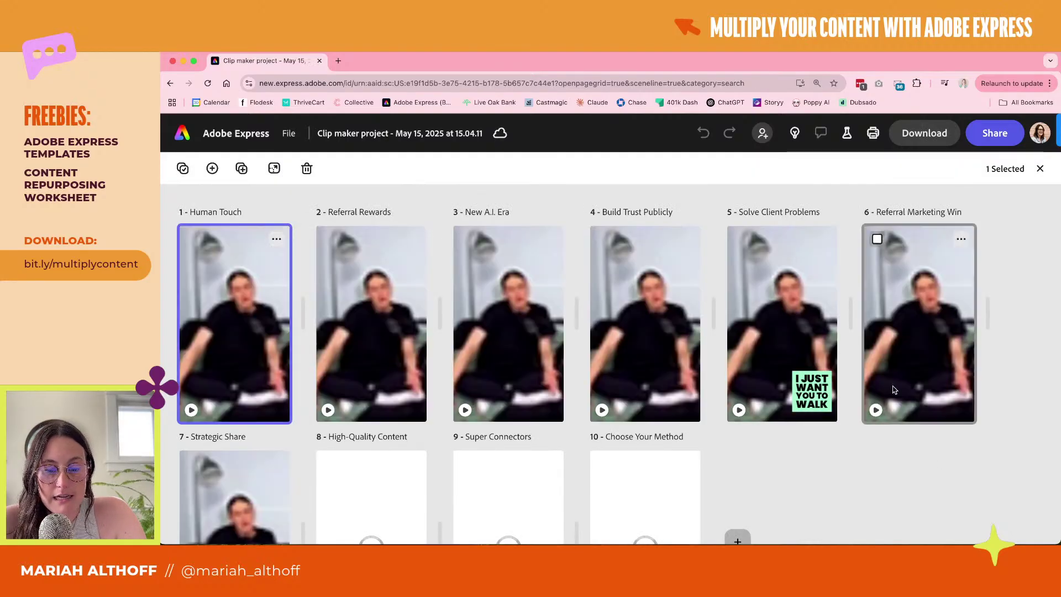
scroll(940, 463, down, 3)
scroll(940, 463, up, 3)
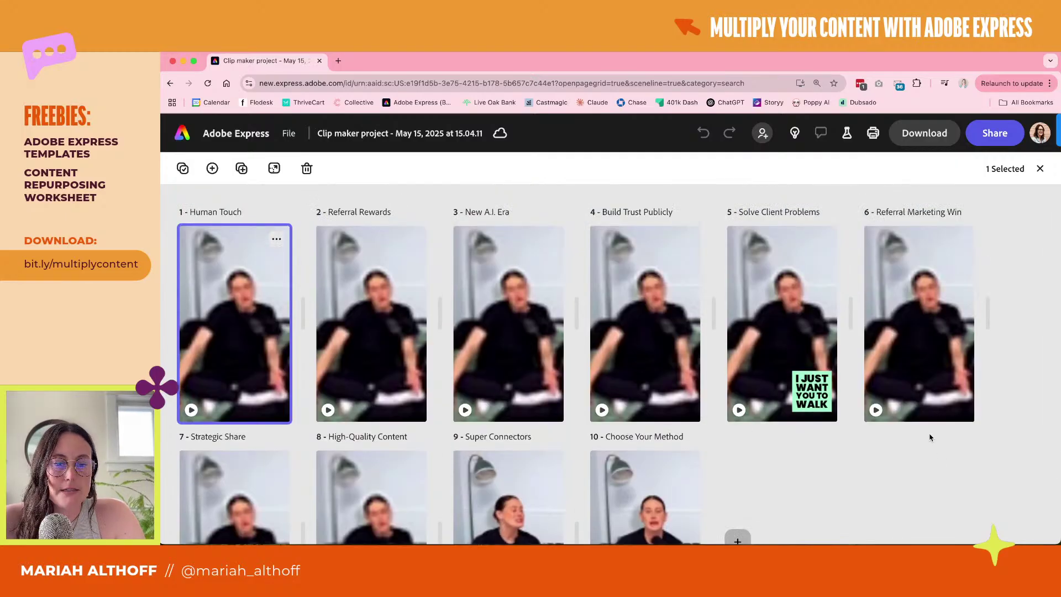
Look over the grid of clip pages and open the New A.I. Era page in the editor
scroll(650, 285, down, 1)
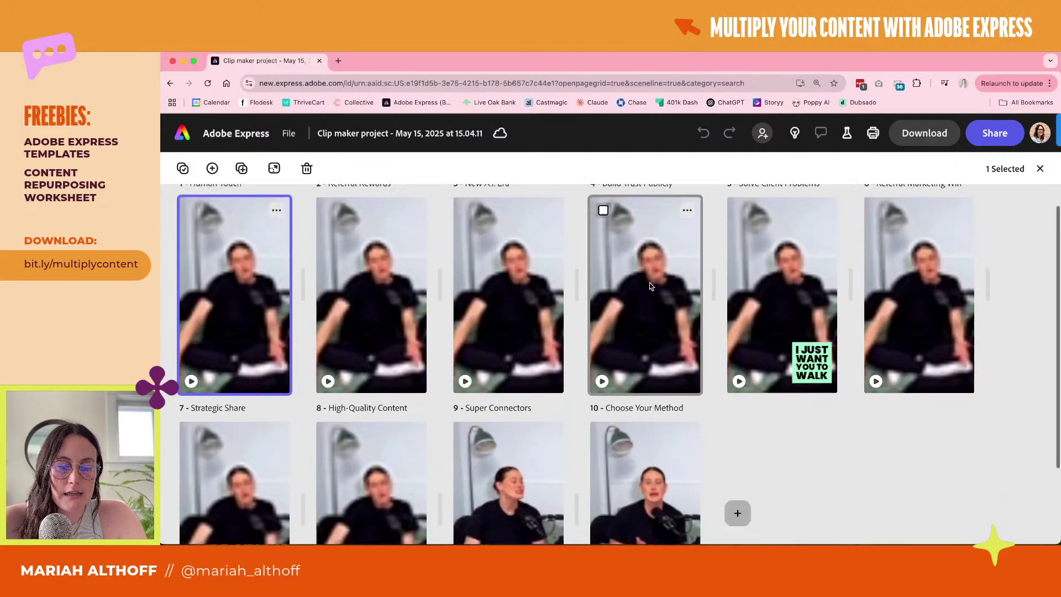
scroll(649, 286, down, 3)
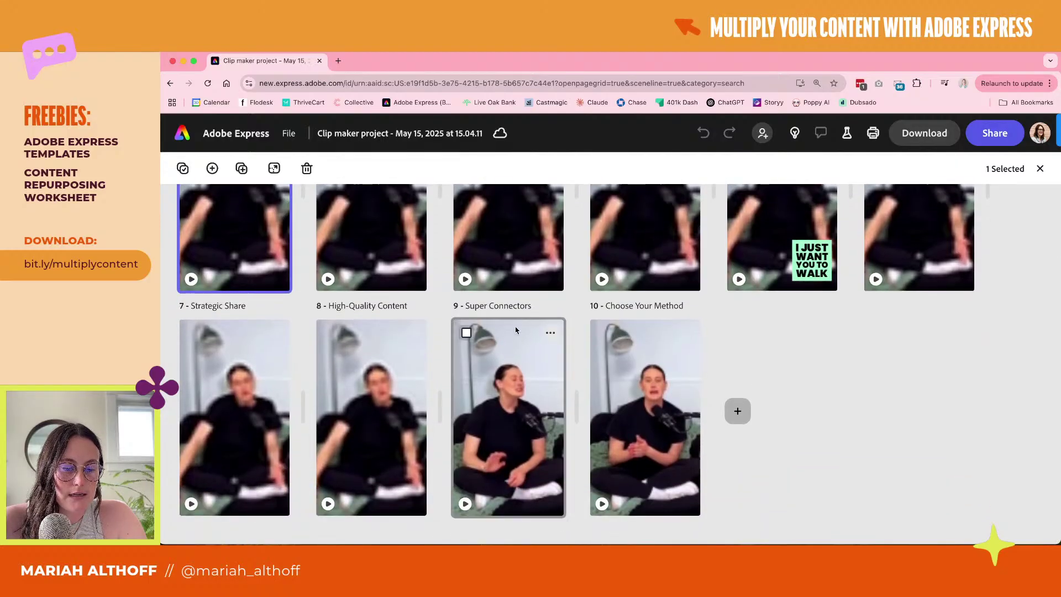
scroll(484, 282, up, 4)
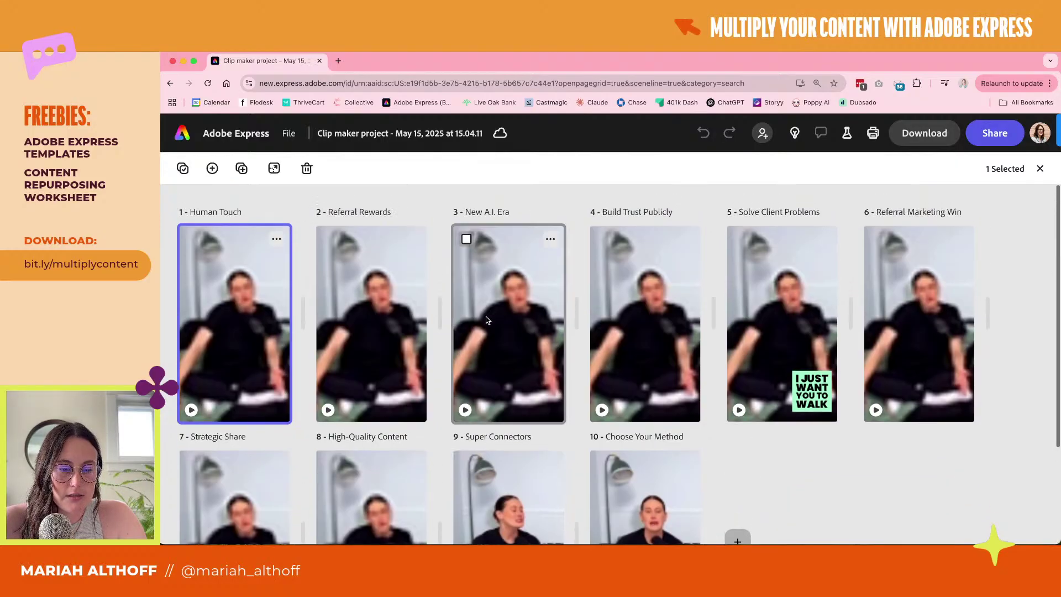
click(482, 282)
double_click(487, 283)
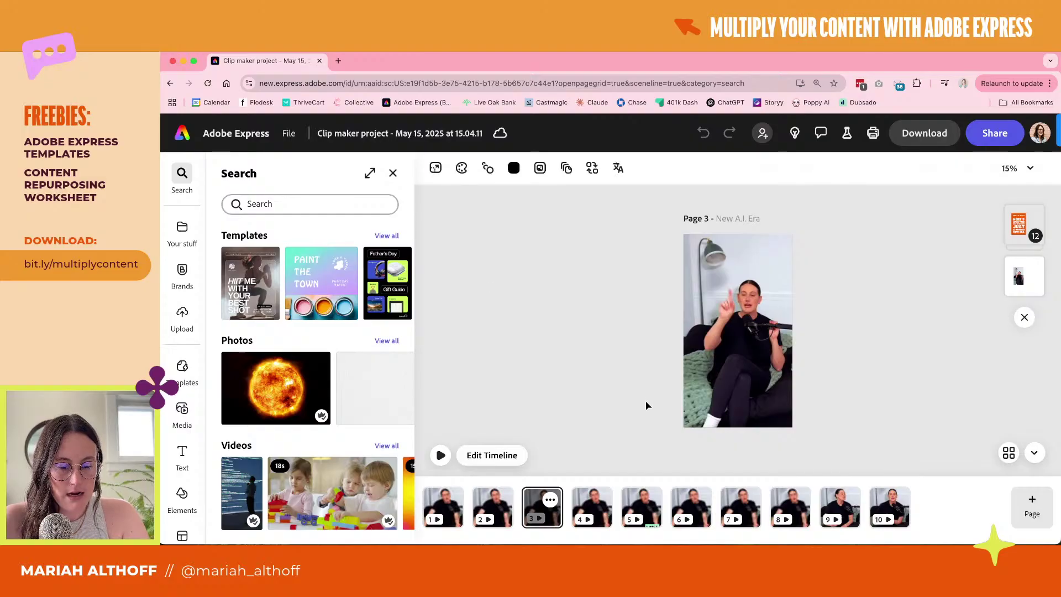
Play parts of the New A.I. Era page at a larger zoom to check its captions, and pause playback
key(space)
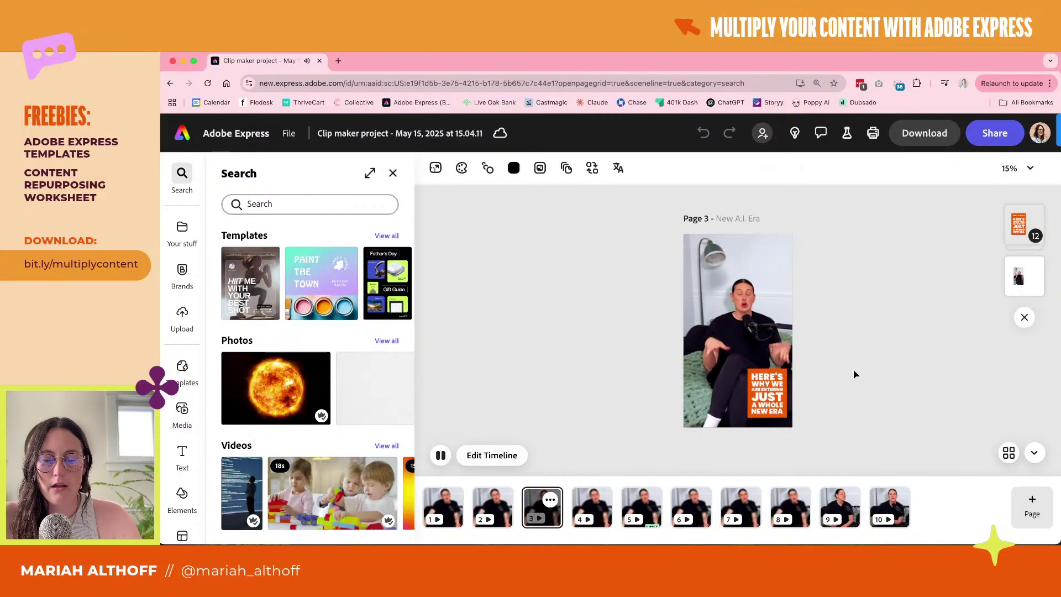
scroll(774, 343, up, 3)
click(819, 335)
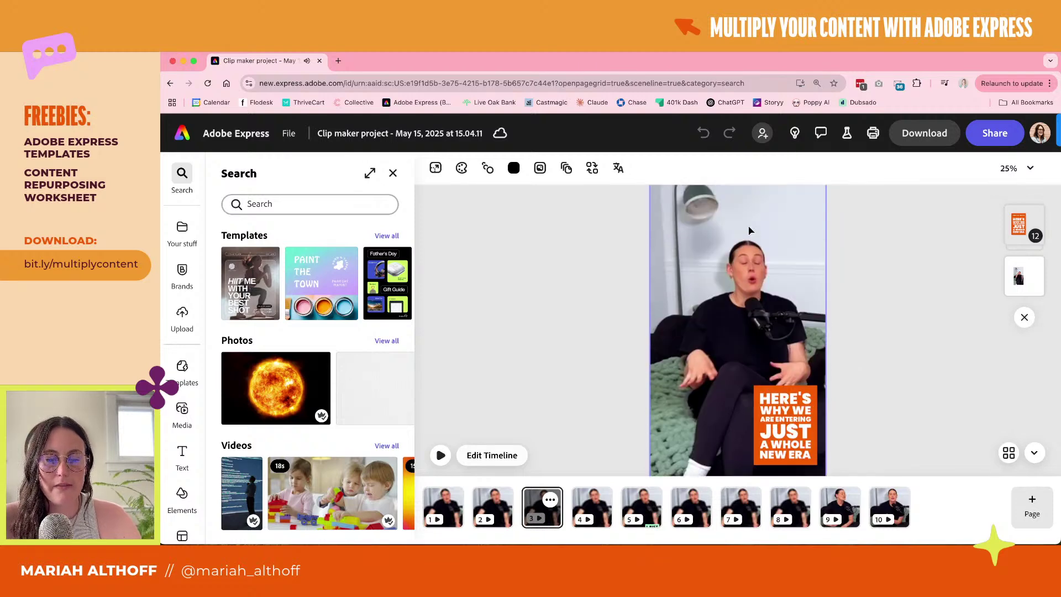
click(441, 455)
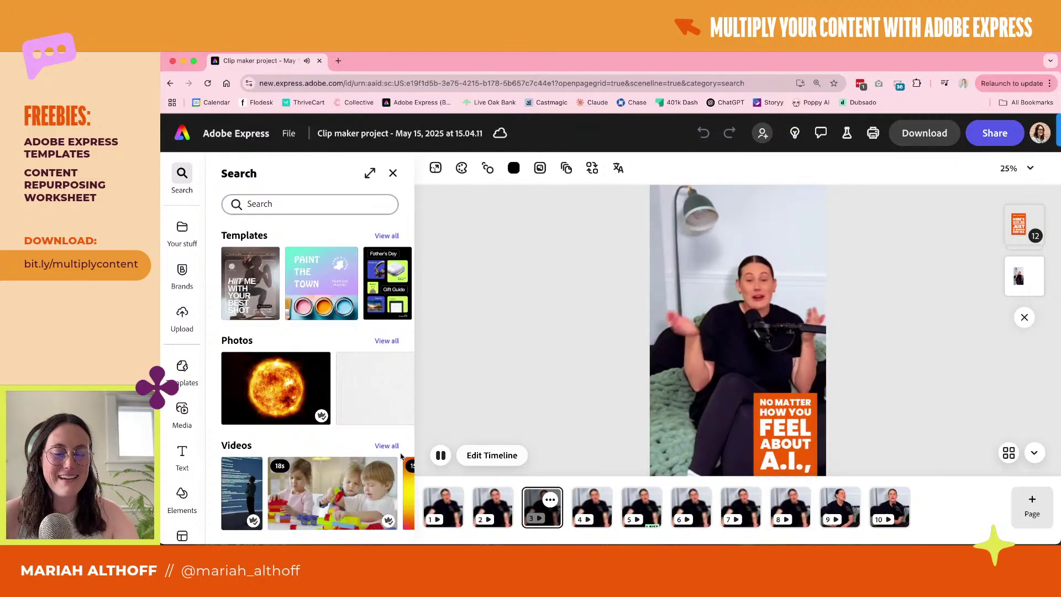
click(441, 455)
scroll(513, 321, up, 1)
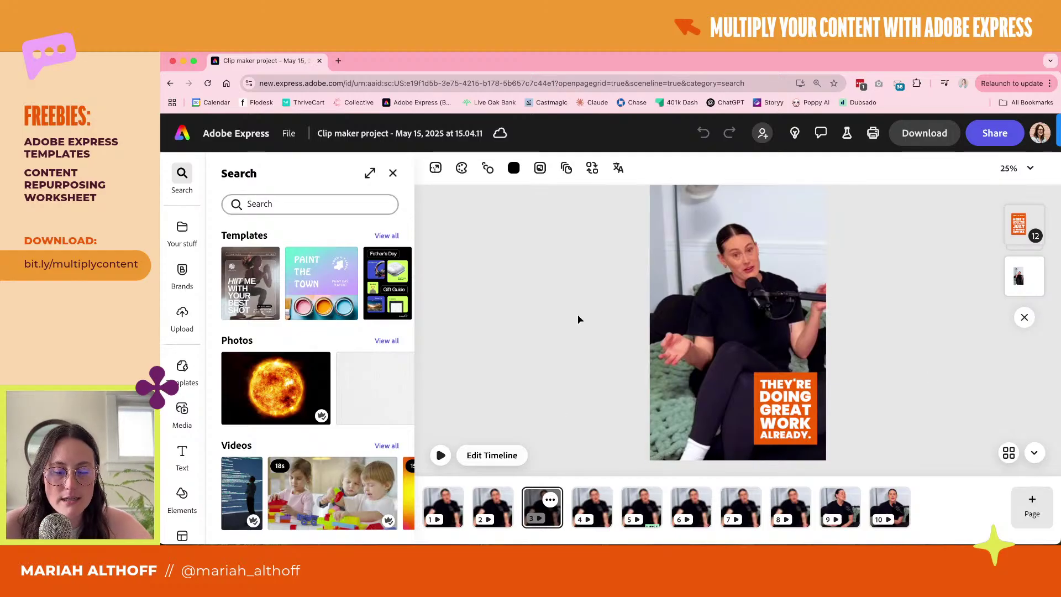
Add a blank scene to the end of the New A.I. Era timeline and collapse the timeline view
click(507, 460)
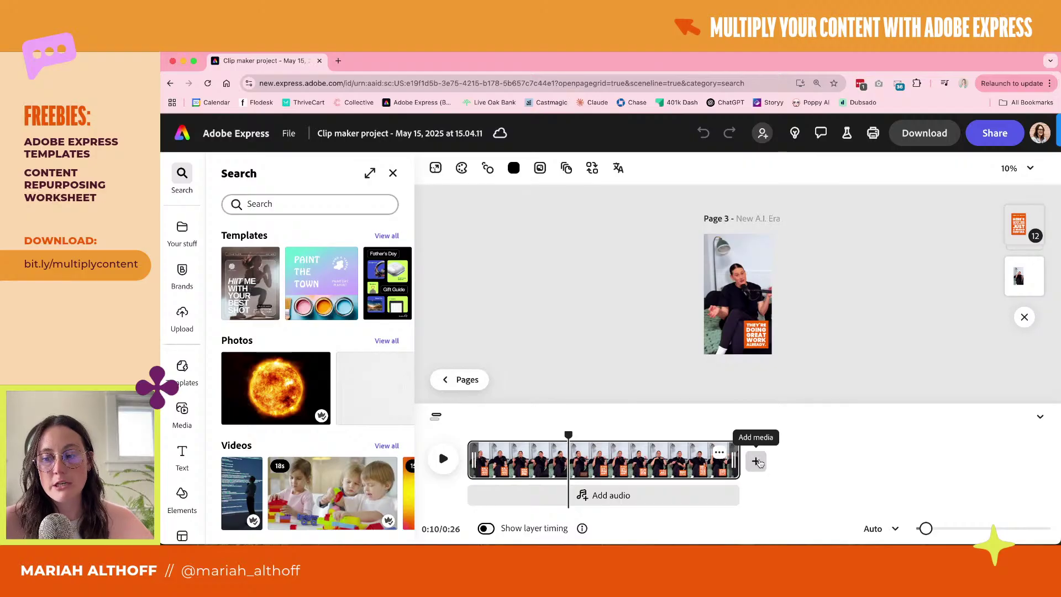
click(757, 462)
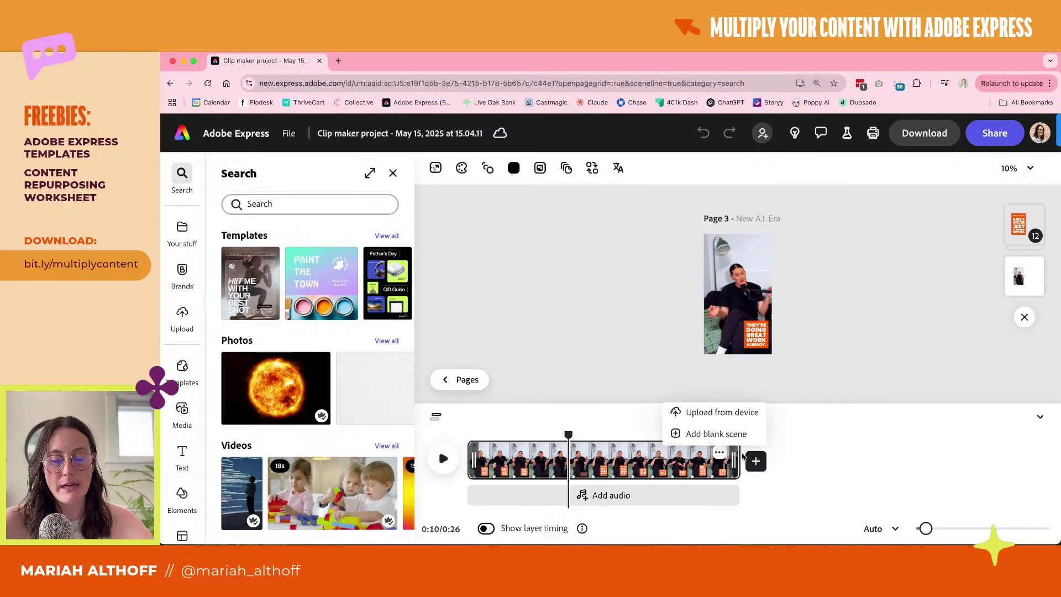
click(718, 434)
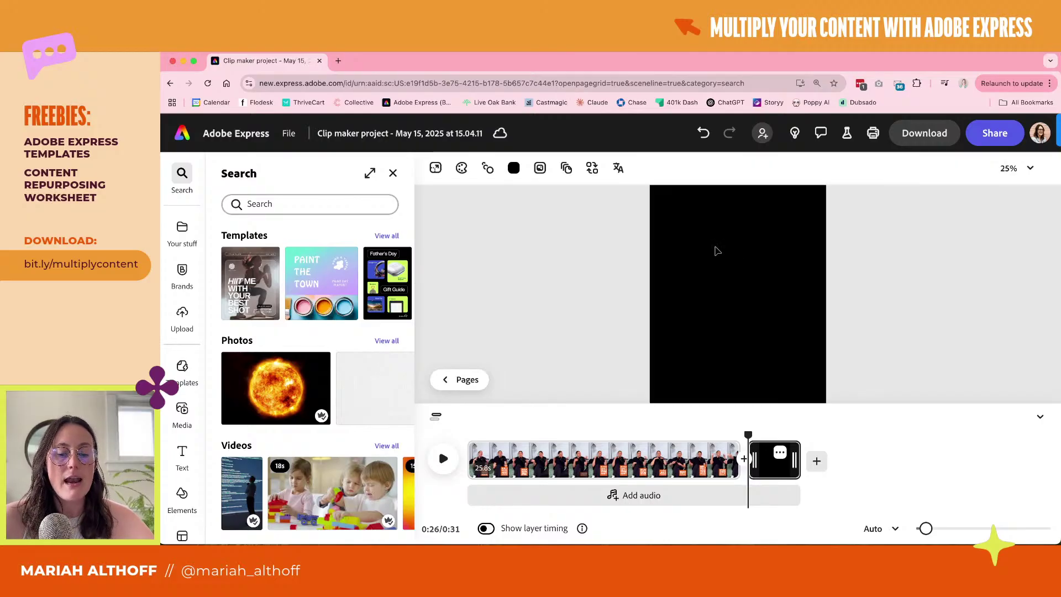
click(1040, 416)
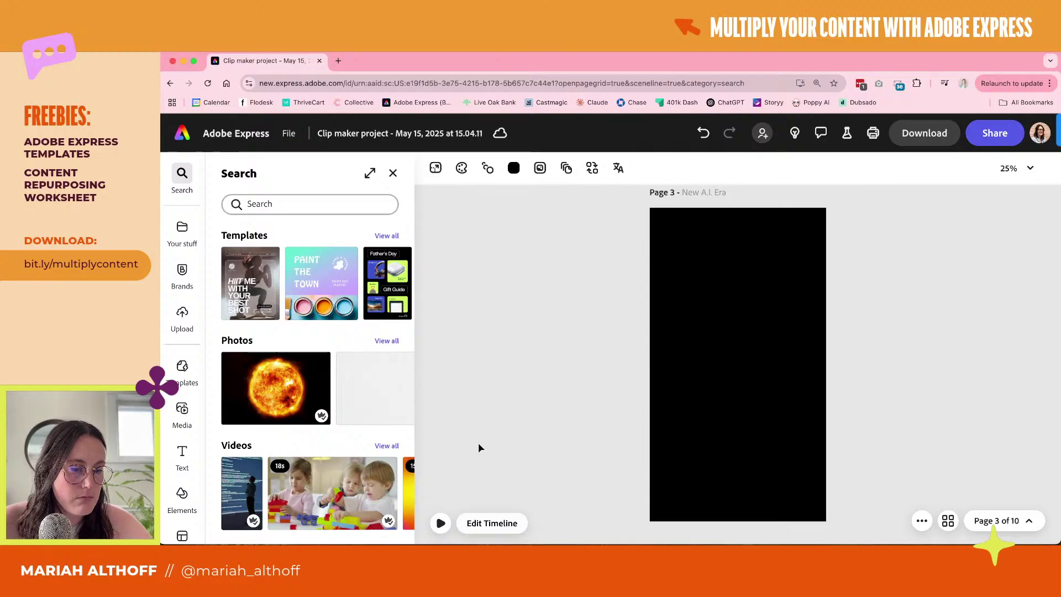
Set the blank scene's background to the brand orange #F29A2E
click(514, 167)
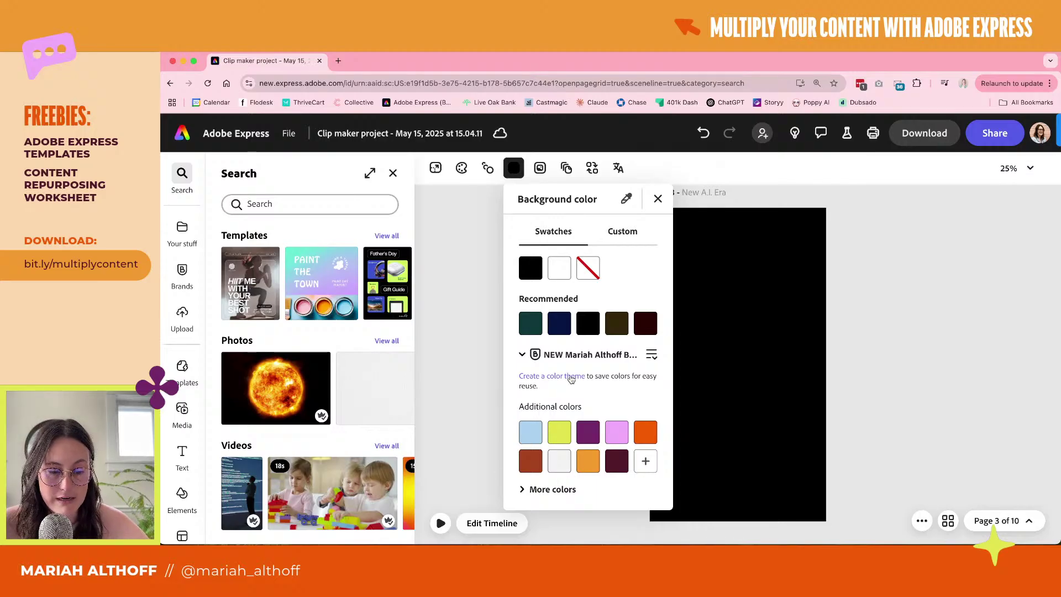
click(589, 463)
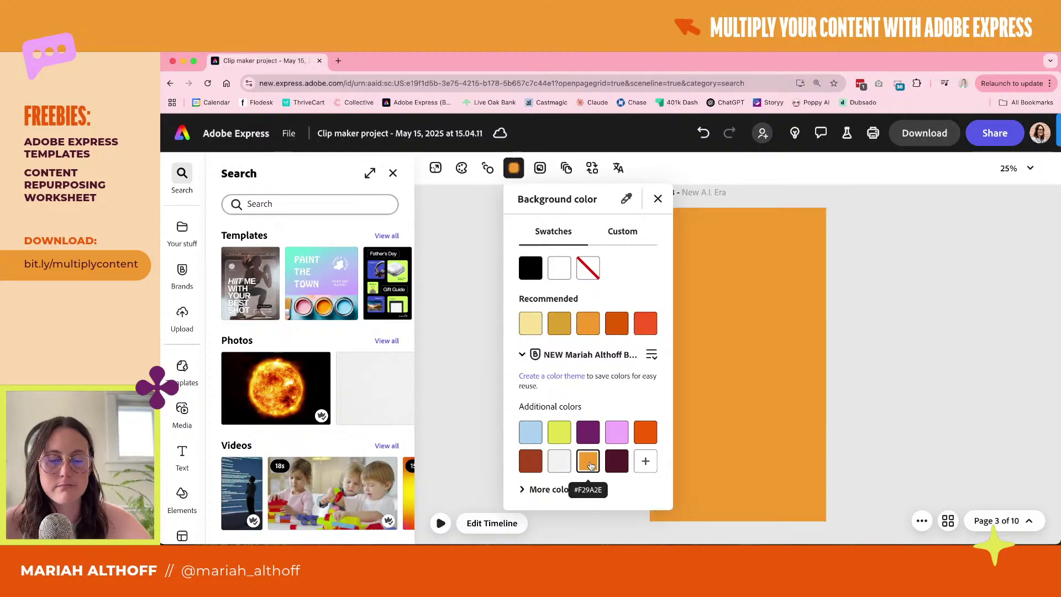
click(657, 199)
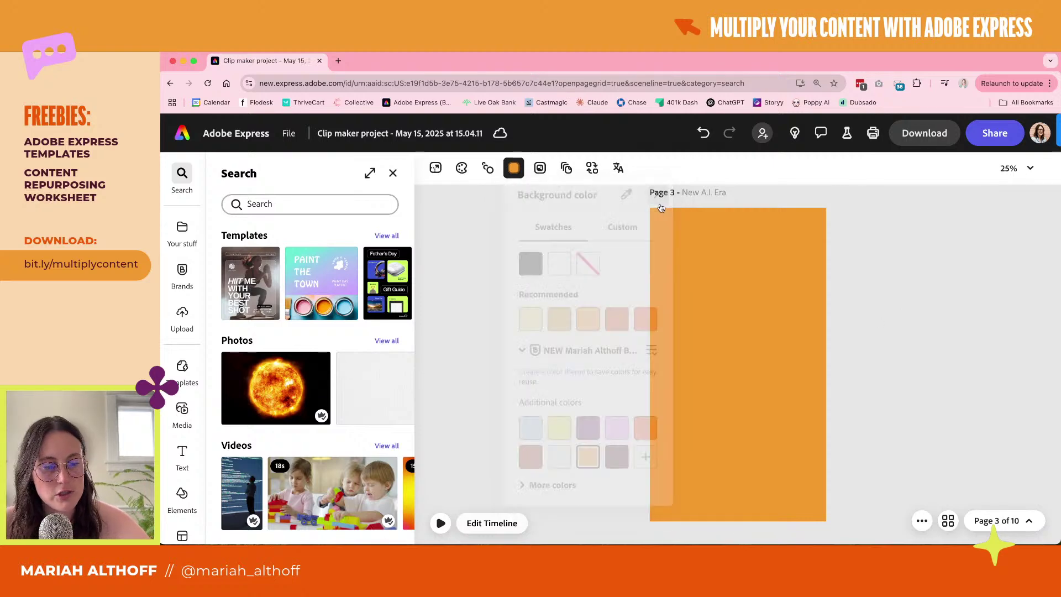
Add a text box to the orange scene reading COMMENT and VIDEO on two lines in capitals
click(182, 454)
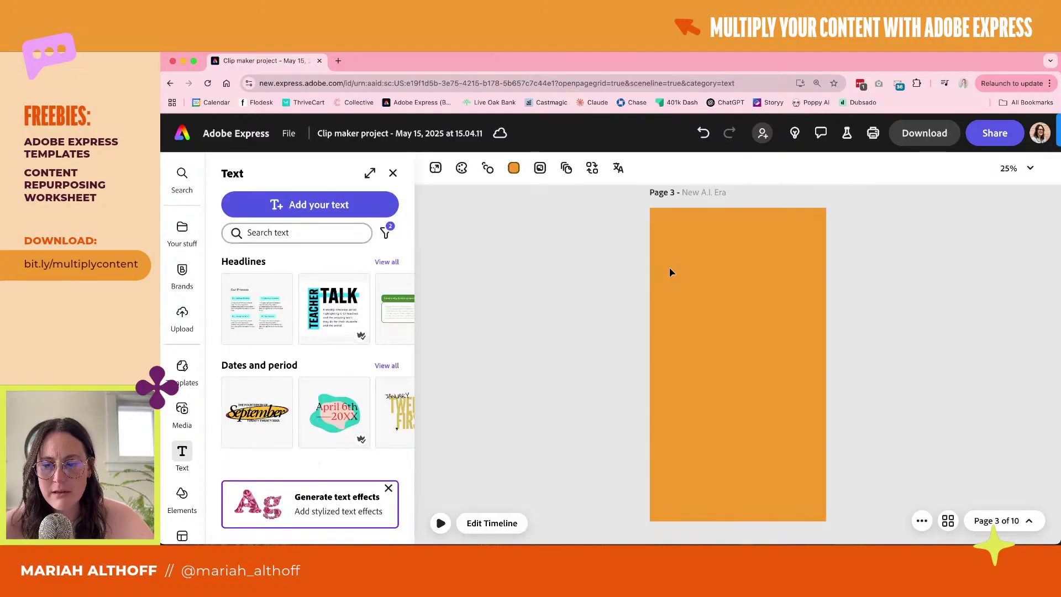
click(310, 205)
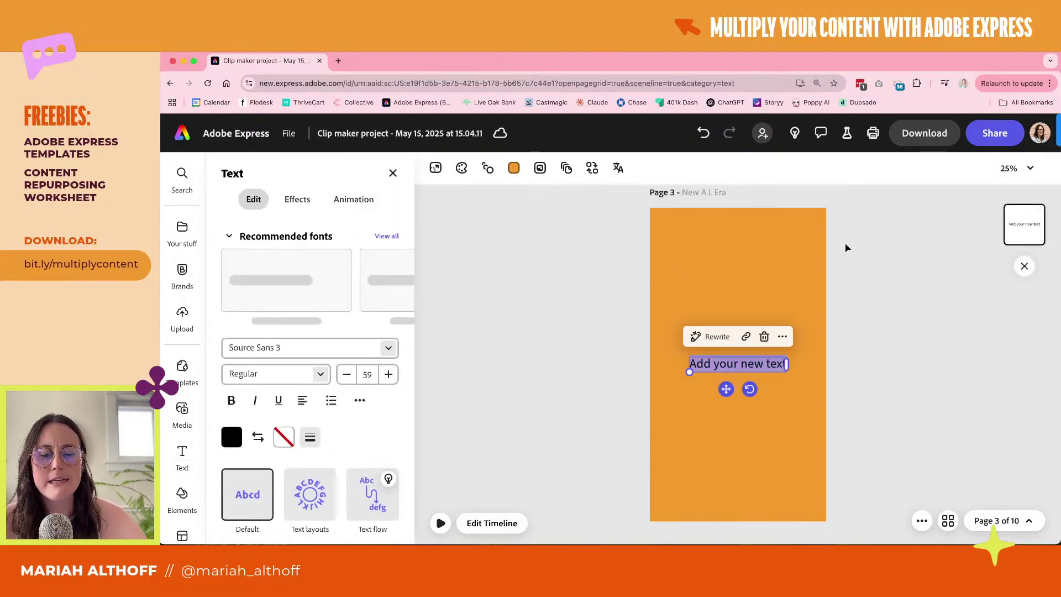
text(Comment)
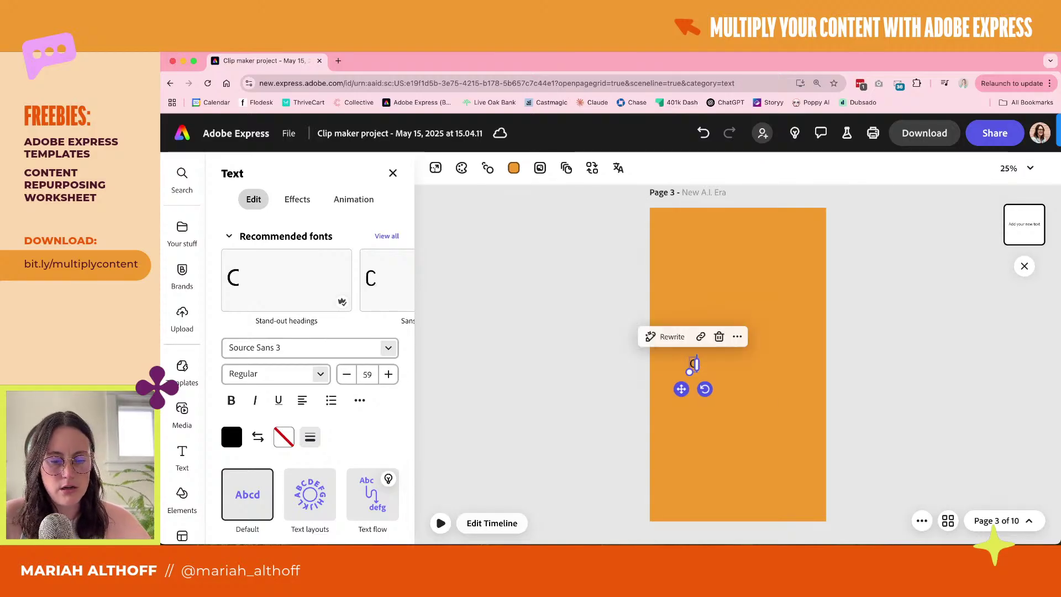
key(BackSpace)
key(BackSpace)
key(BackSpace)
key(BackSpace)
key(BackSpace)
key(BackSpace)
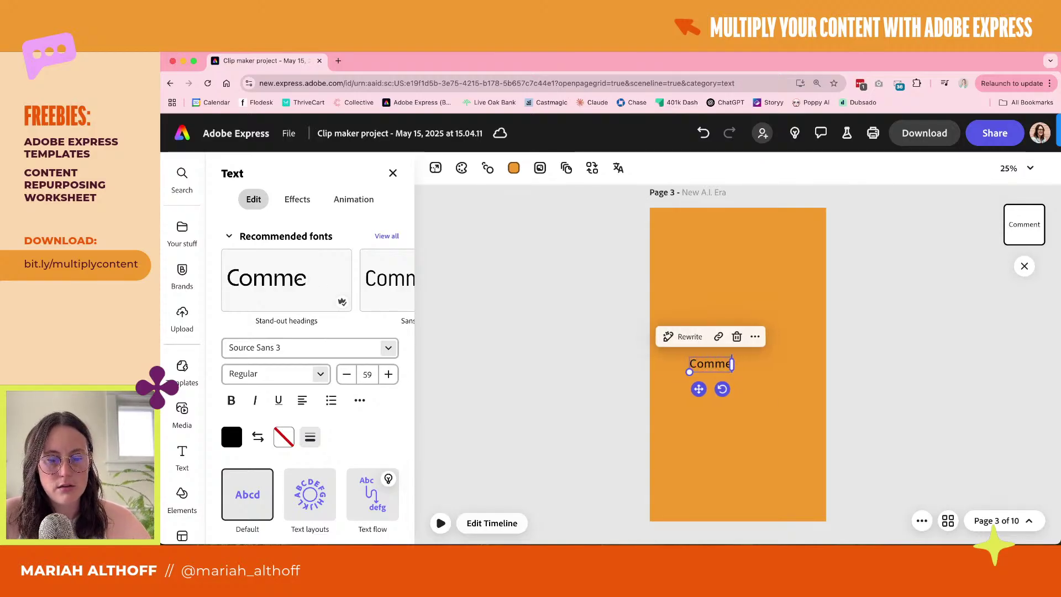
text(OMMENT)
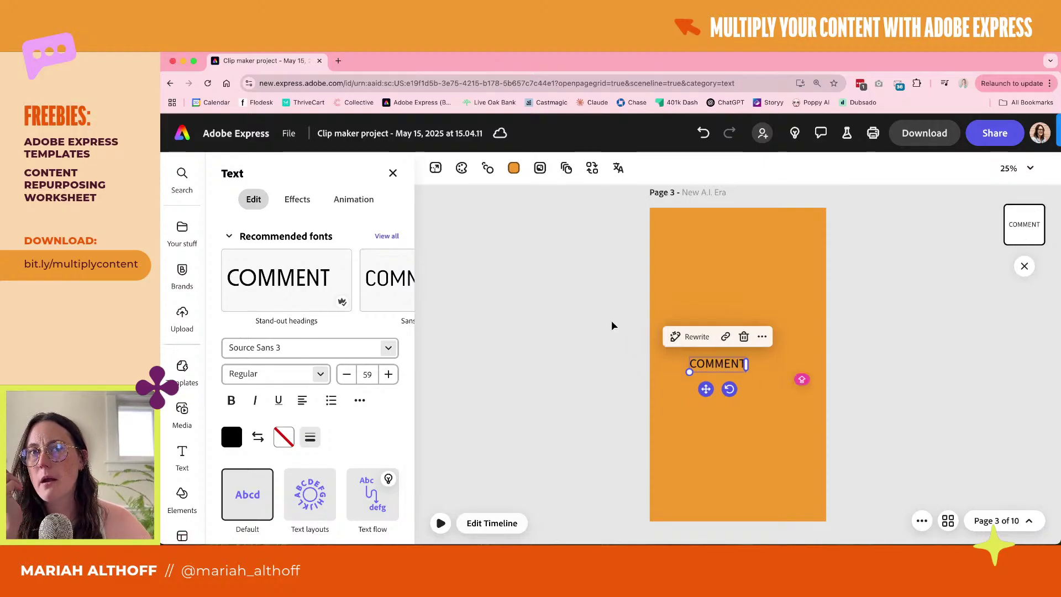
key(Return)
text(VIDEO)
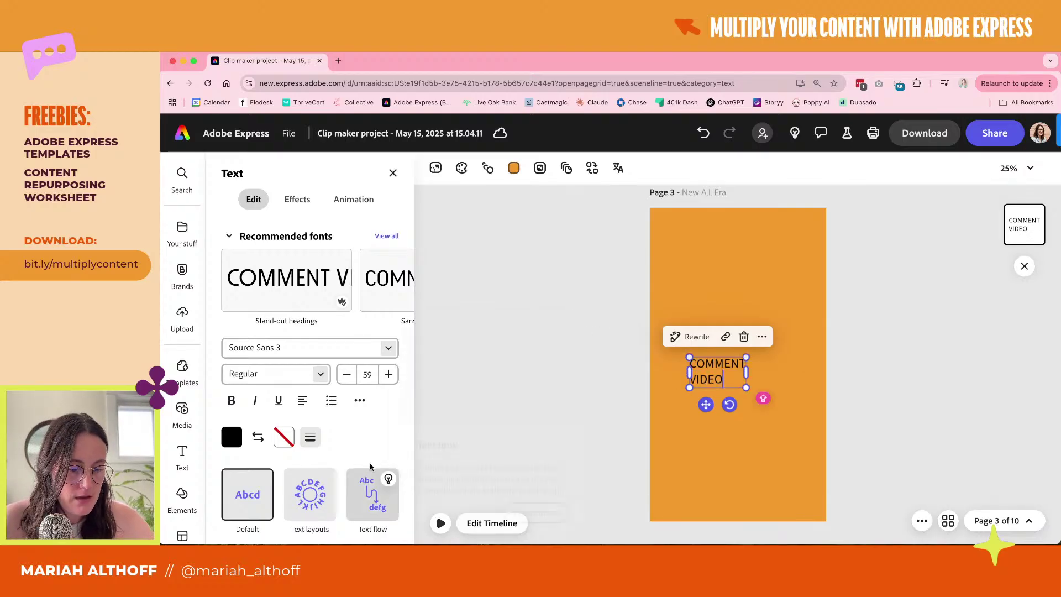
Center-align the COMMENT VIDEO text and restyle it in the brand header font Good Headline Pro Comp Ultra at size 204
click(302, 400)
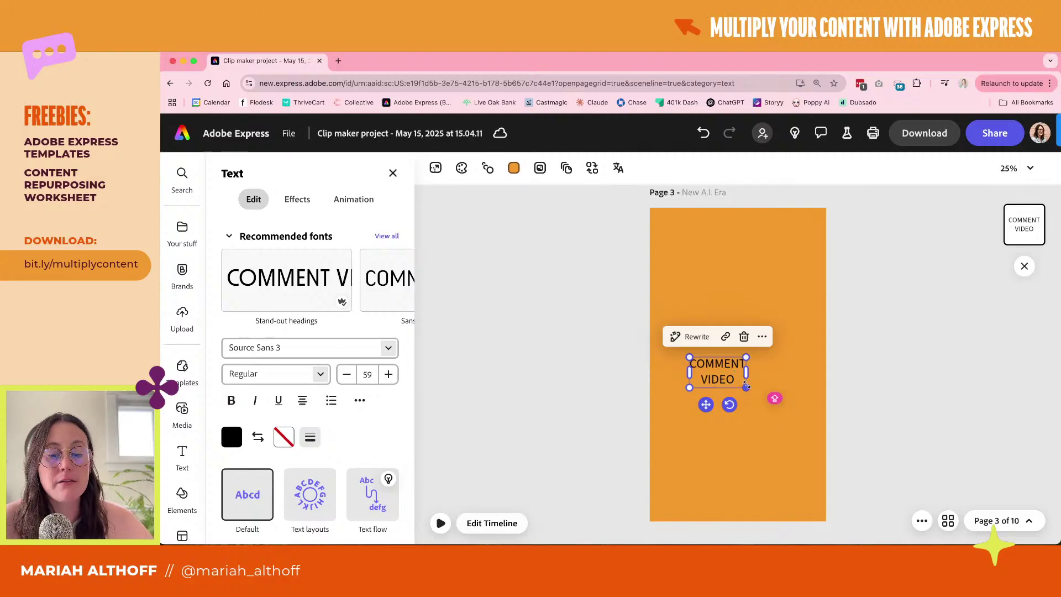
mouse_move(747, 387)
mouse_down()
mouse_move(806, 417)
mouse_move(760, 364)
mouse_move(759, 384)
mouse_up()
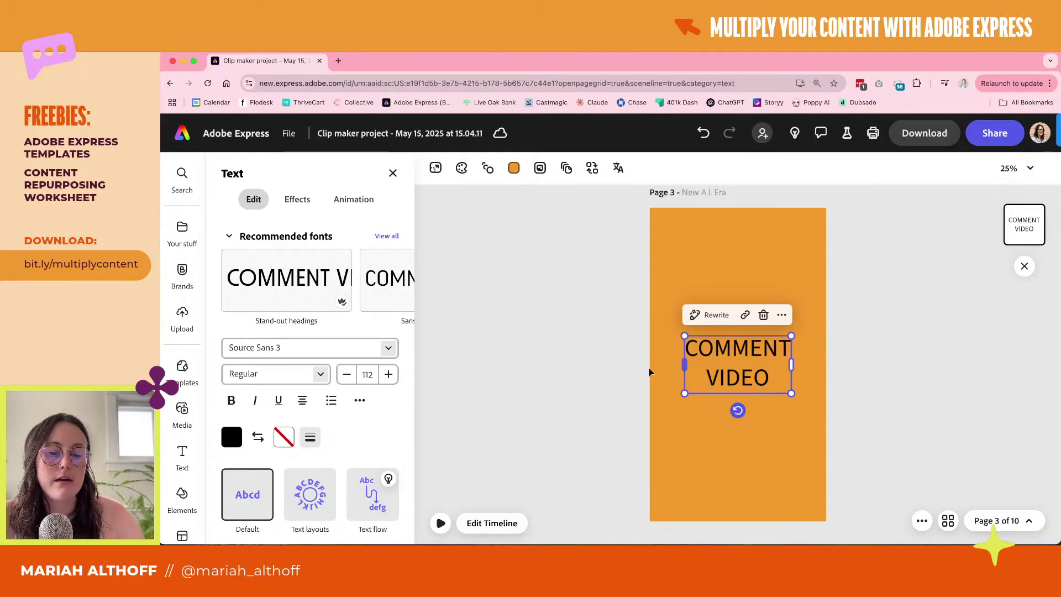
click(385, 348)
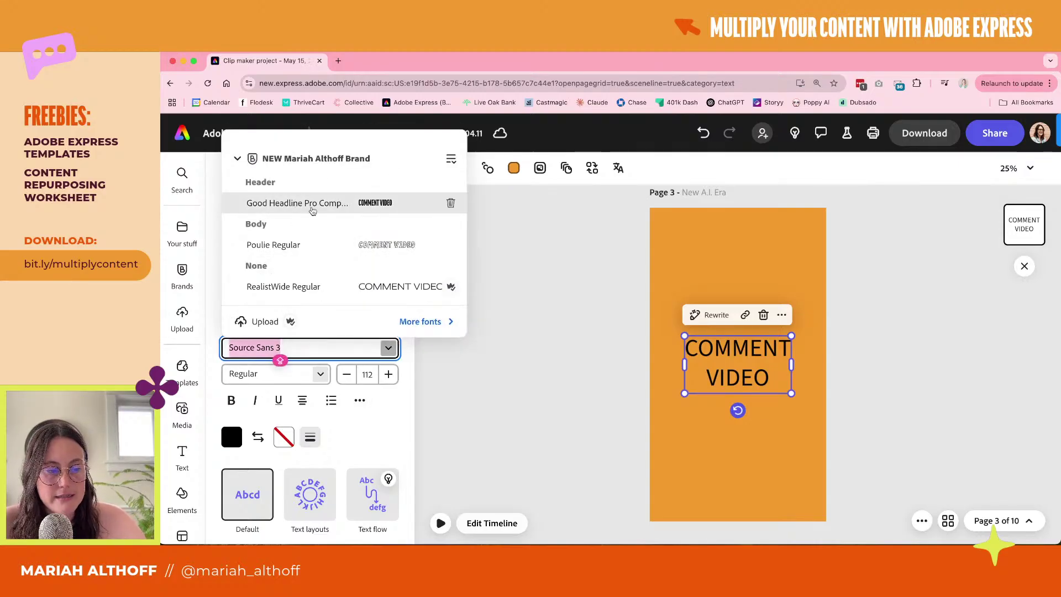
click(365, 205)
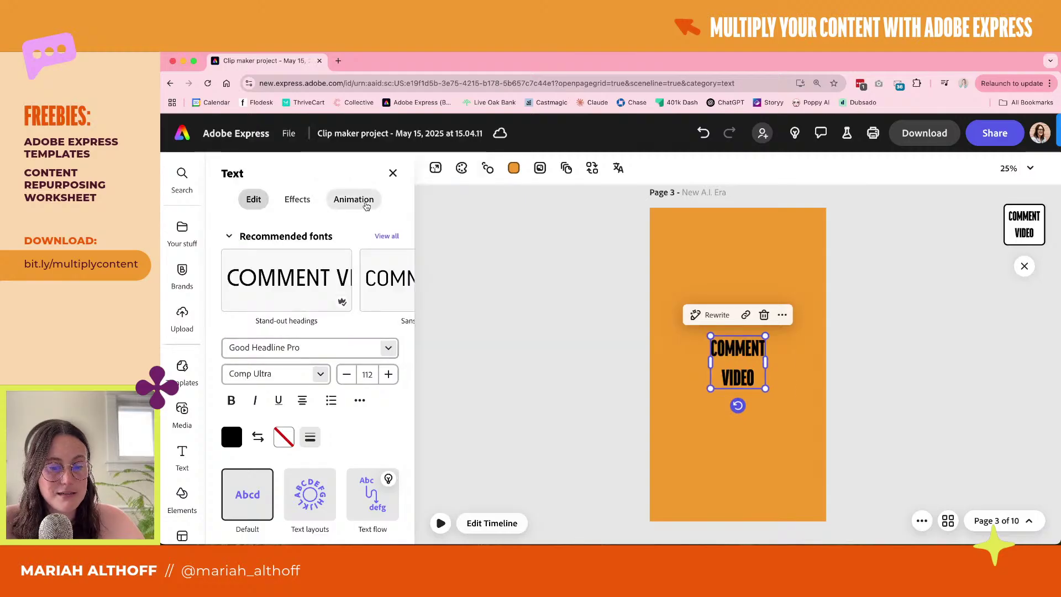
drag(764, 389, 812, 436)
drag(752, 389, 744, 391)
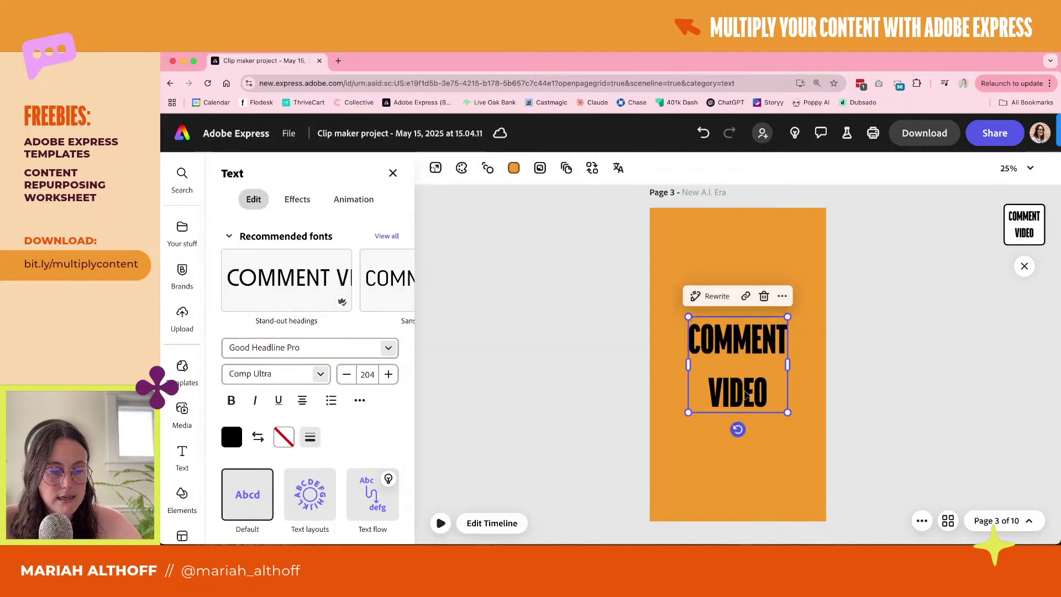
Tighten the text's line spacing to 0.87 and fill it with the off-white brand color
click(359, 402)
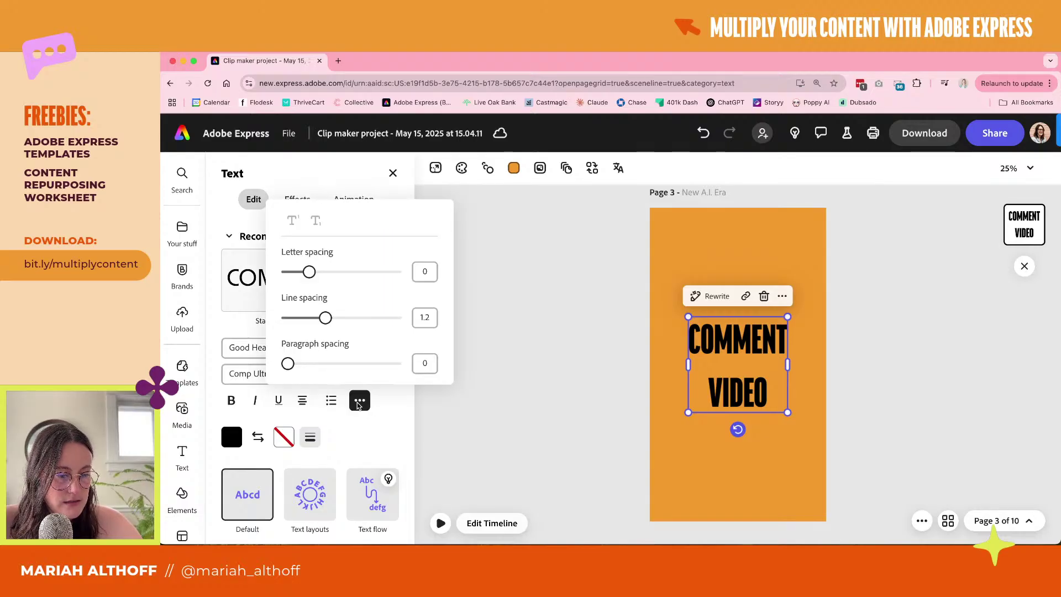
drag(329, 321, 304, 318)
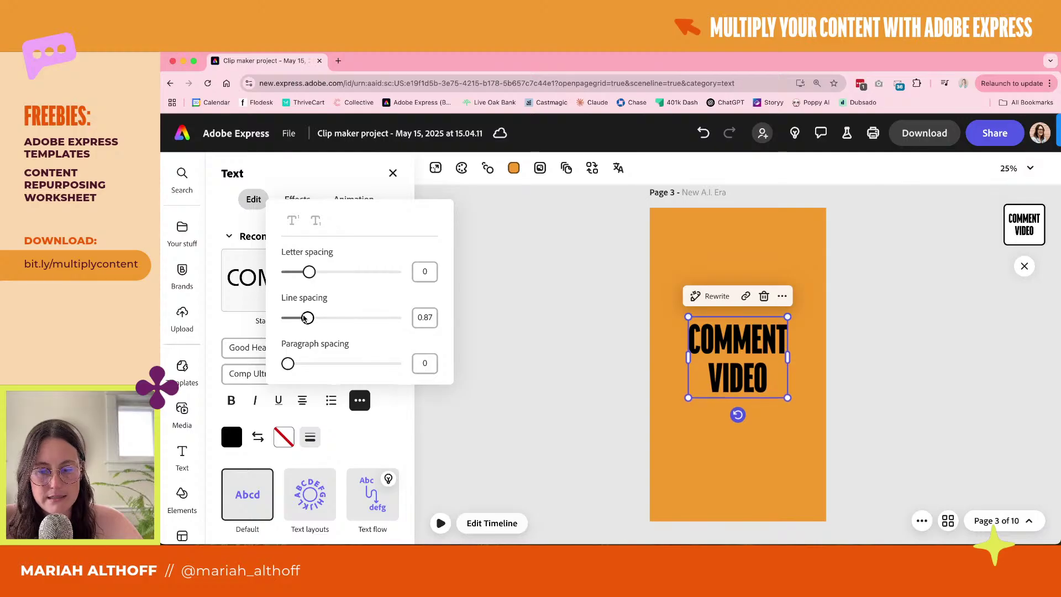
click(621, 304)
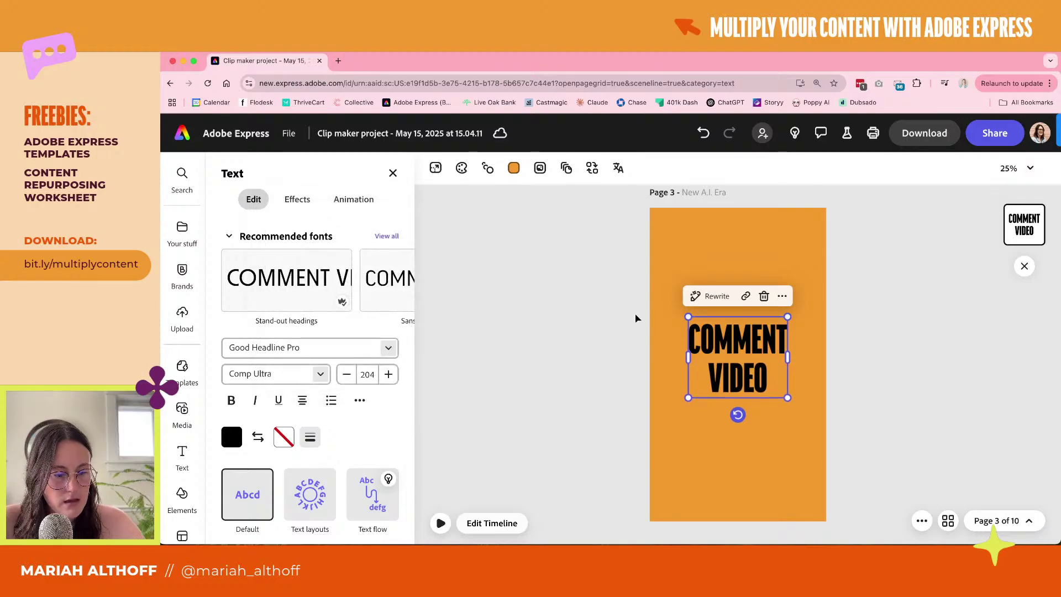
click(232, 437)
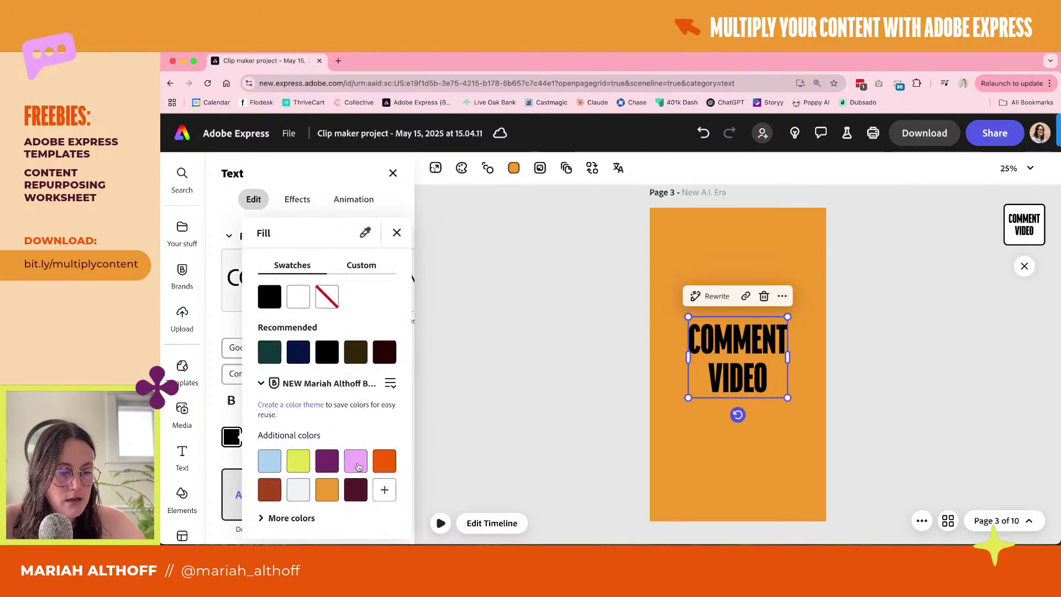
click(298, 490)
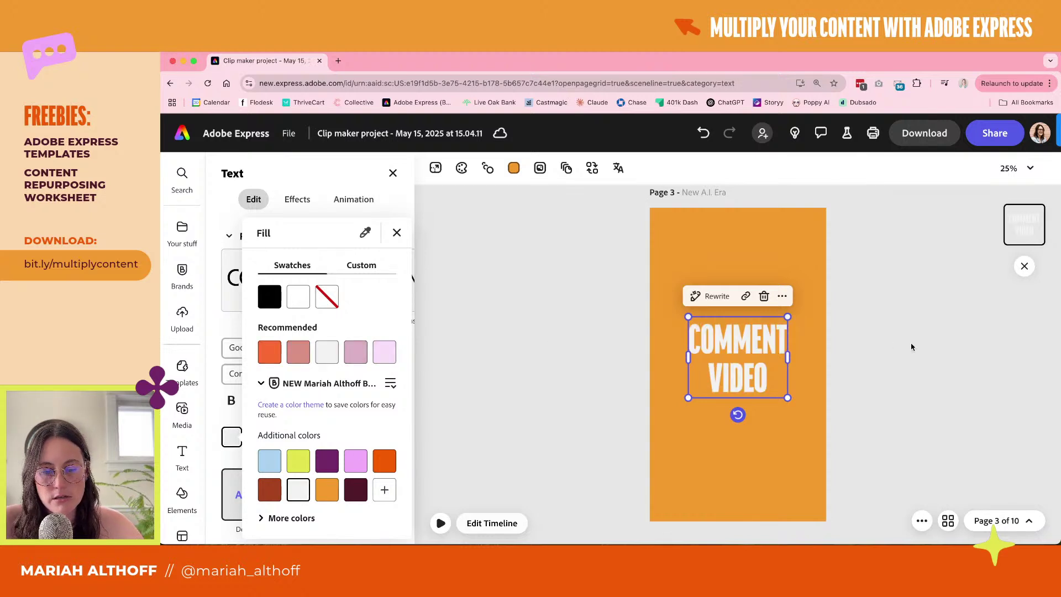
Put single quotation marks around VIDEO and move the text block slightly above the middle of the scene
click(710, 370)
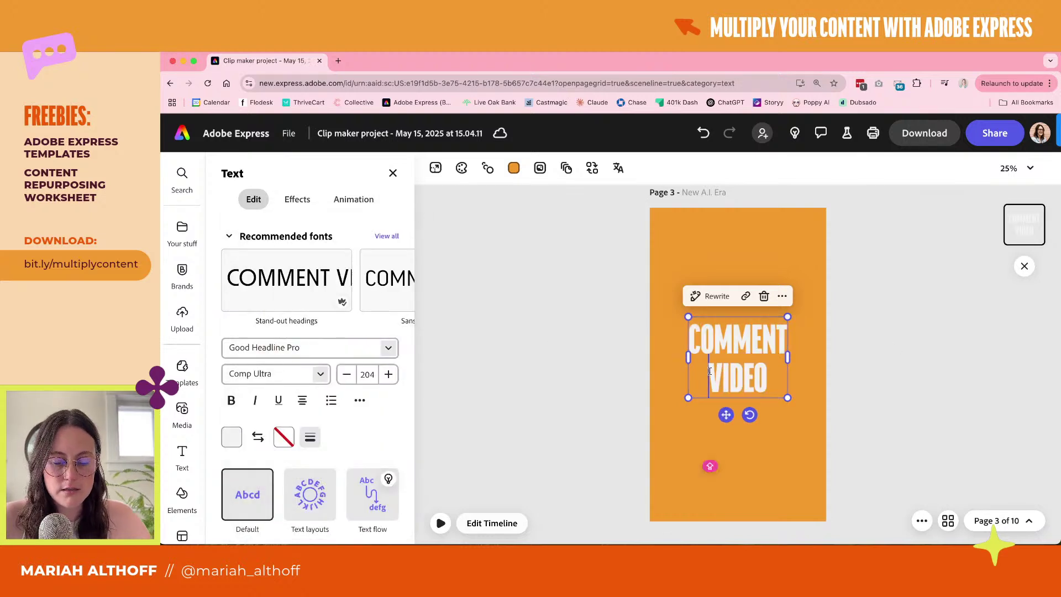
text(')
click(774, 371)
text(')
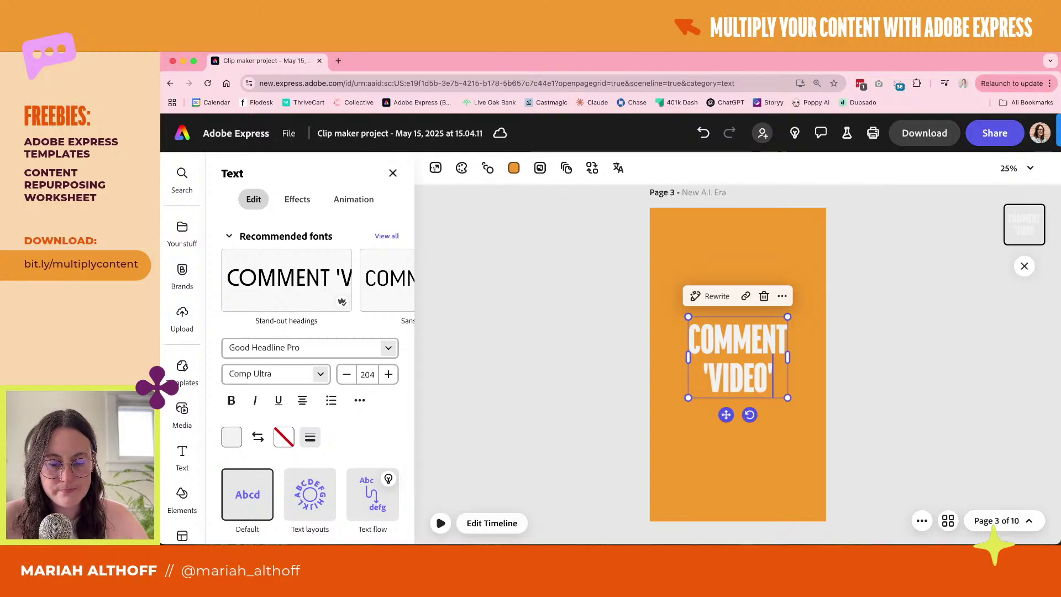
click(871, 345)
drag(744, 369, 745, 347)
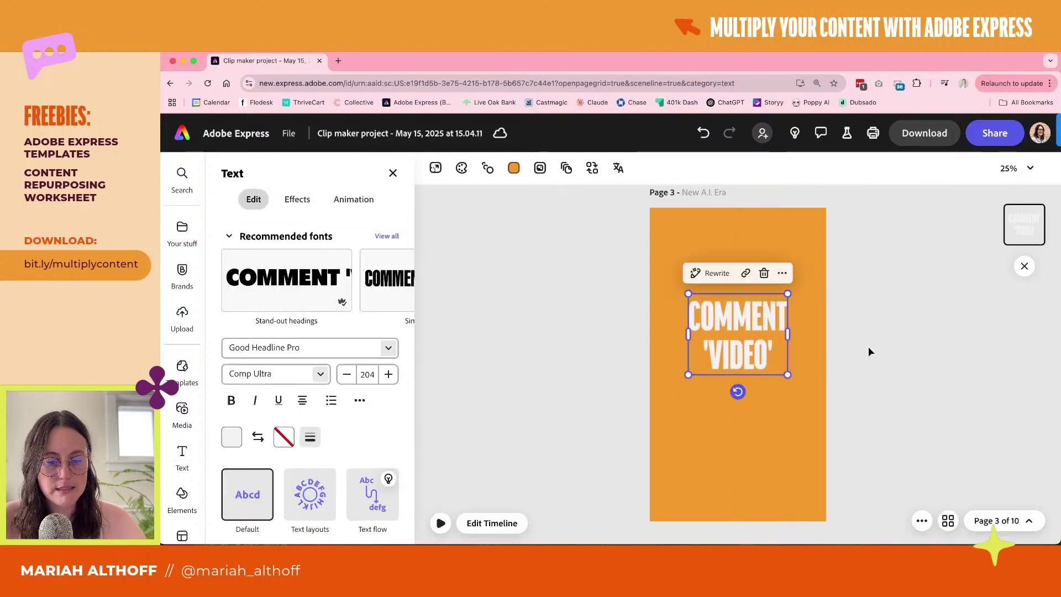
click(894, 352)
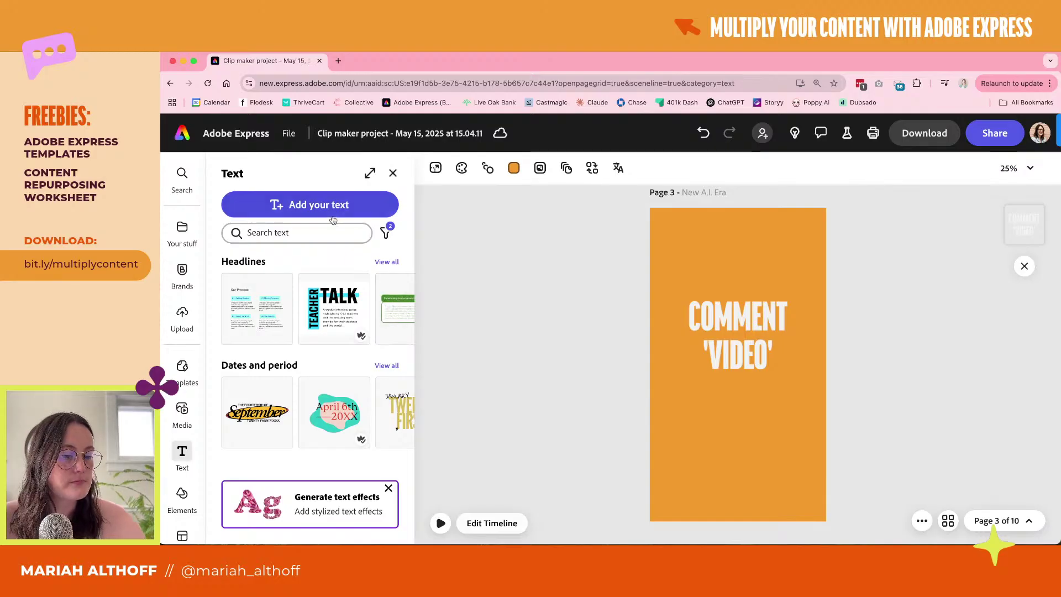
Add a second text box to the orange scene reading FOR THE THE FULL YOUTUBE VIDEO in capitals
click(309, 204)
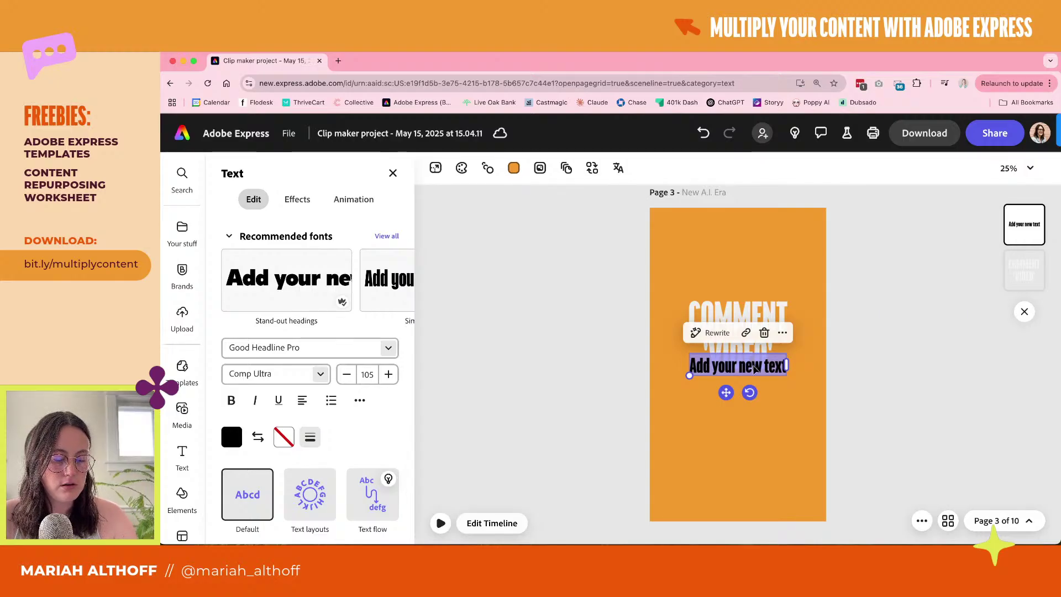
text(TO)
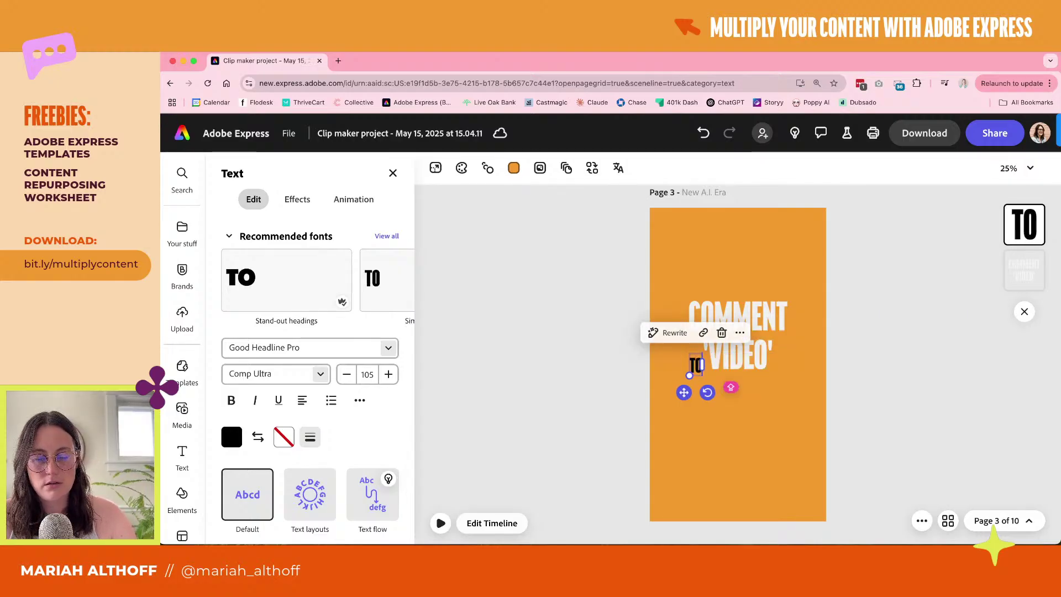
key(BackSpace)
key(BackSpace)
text(FOR THE LINK TO)
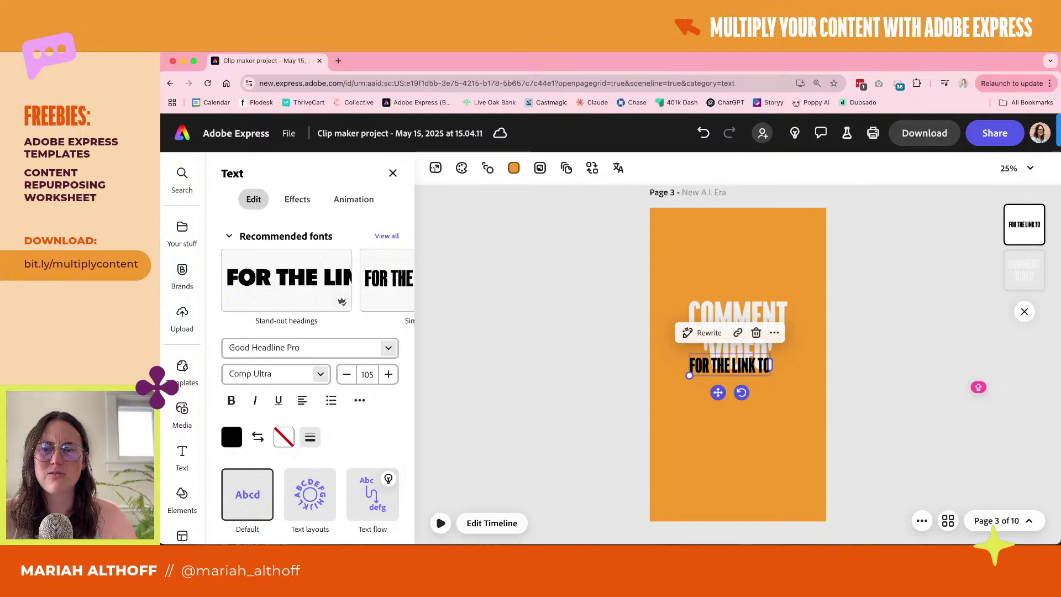
key(BackSpace)
key(BackSpace)
key(BackSpace)
key(BackSpace)
key(BackSpace)
key(BackSpace)
key(BackSpace)
key(BackSpace)
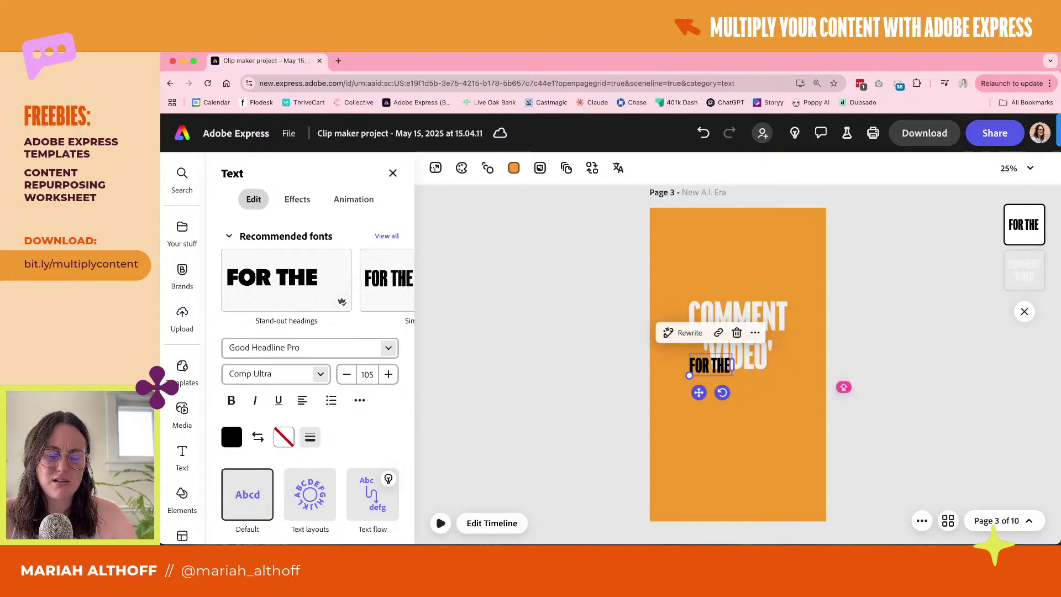
text(FU)
key(BackSpace)
key(BackSpace)
text(T)
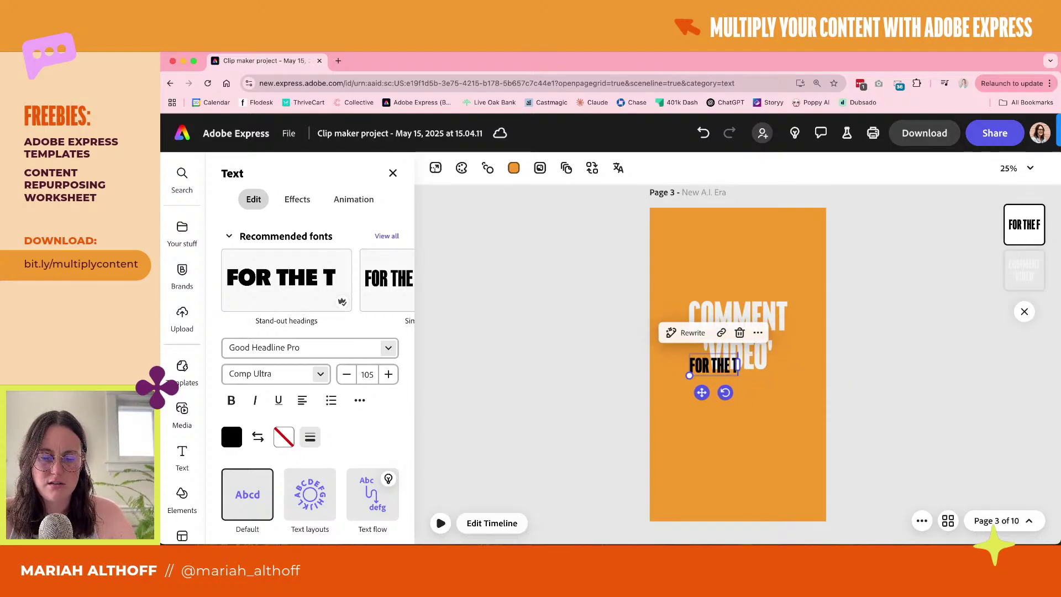
text(HE FULL)
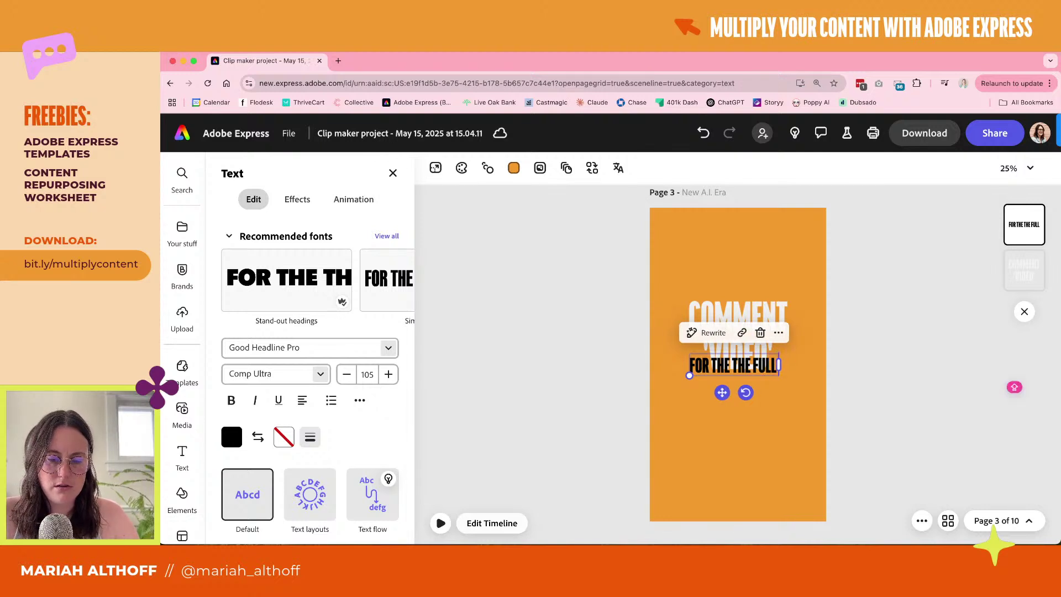
text( YOUTUBE VIDEO)
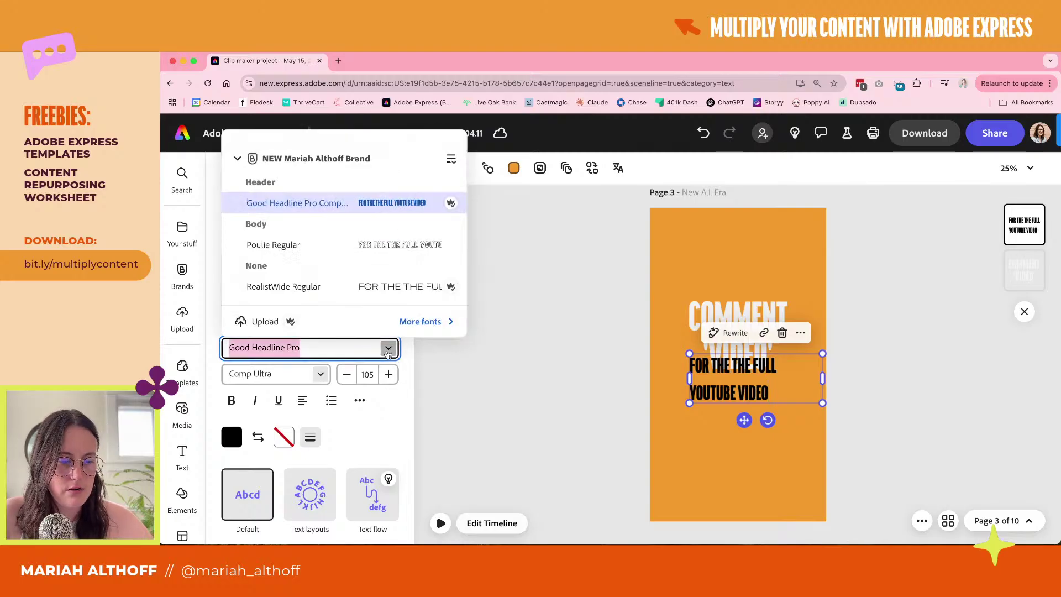
Restyle the new text in the brand font RealistWide Regular, center-aligned at size 47, and place it beneath 'VIDEO'
click(388, 348)
scroll(317, 268, down, 1)
click(300, 236)
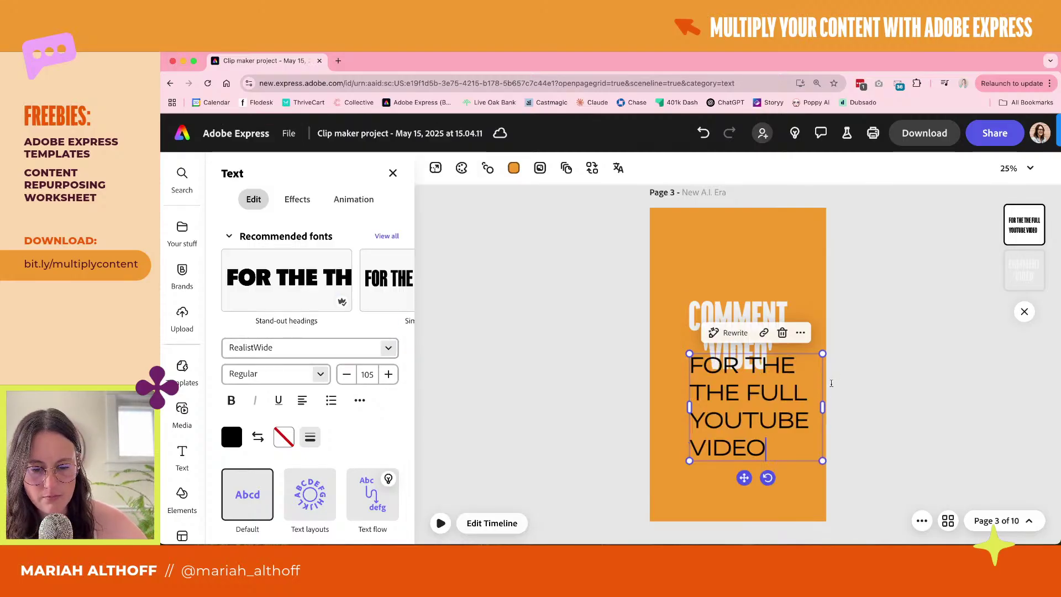
drag(823, 459, 839, 377)
drag(752, 399, 726, 426)
click(314, 436)
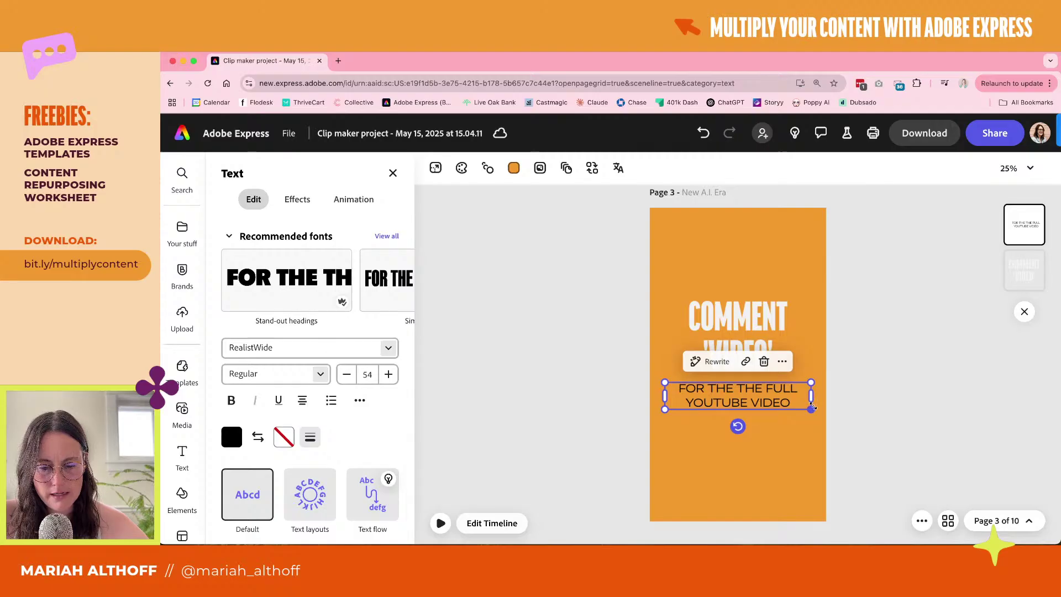
drag(812, 408, 739, 399)
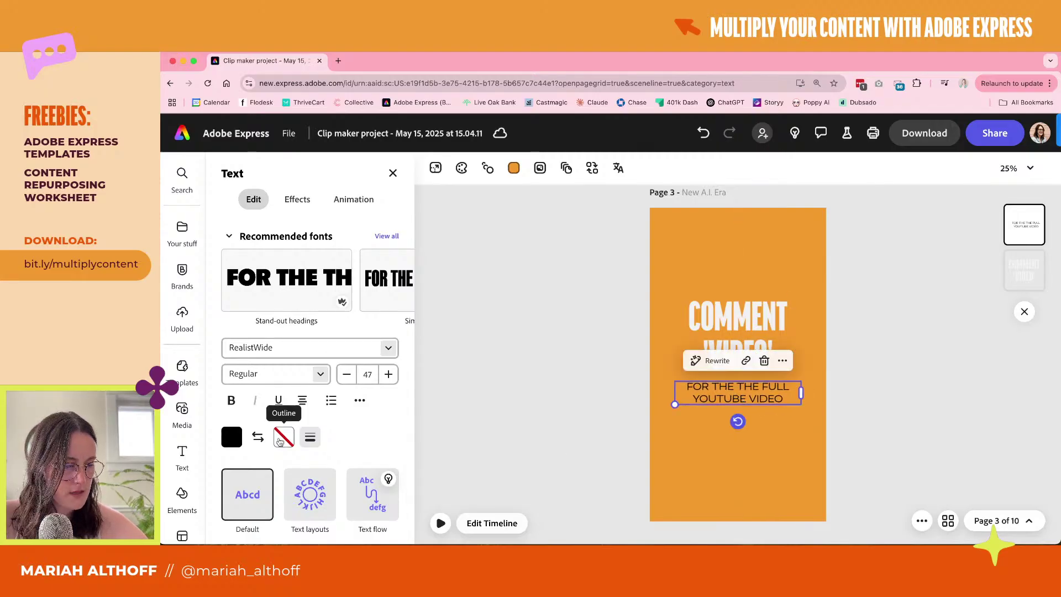
Apply the rounded pill shape effect behind the FOR THE THE FULL YOUTUBE VIDEO text
scroll(280, 440, down, 1)
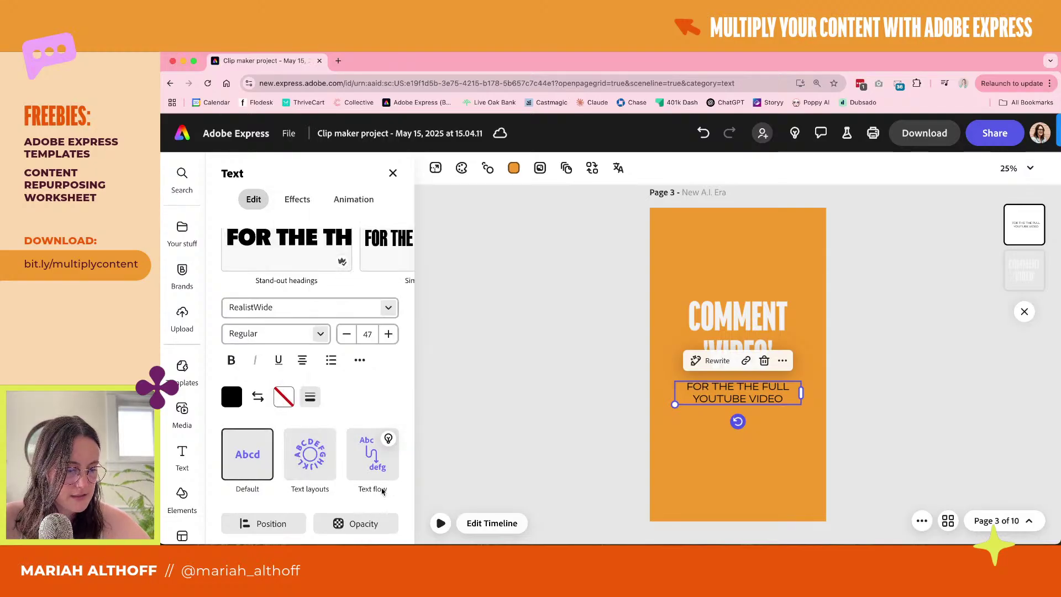
click(297, 199)
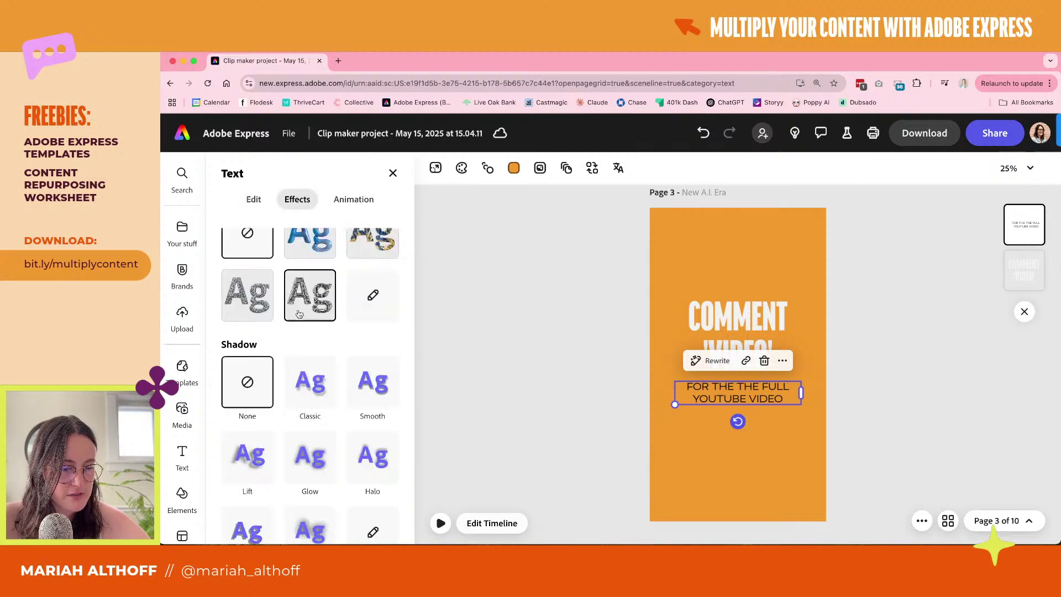
scroll(299, 314, down, 4)
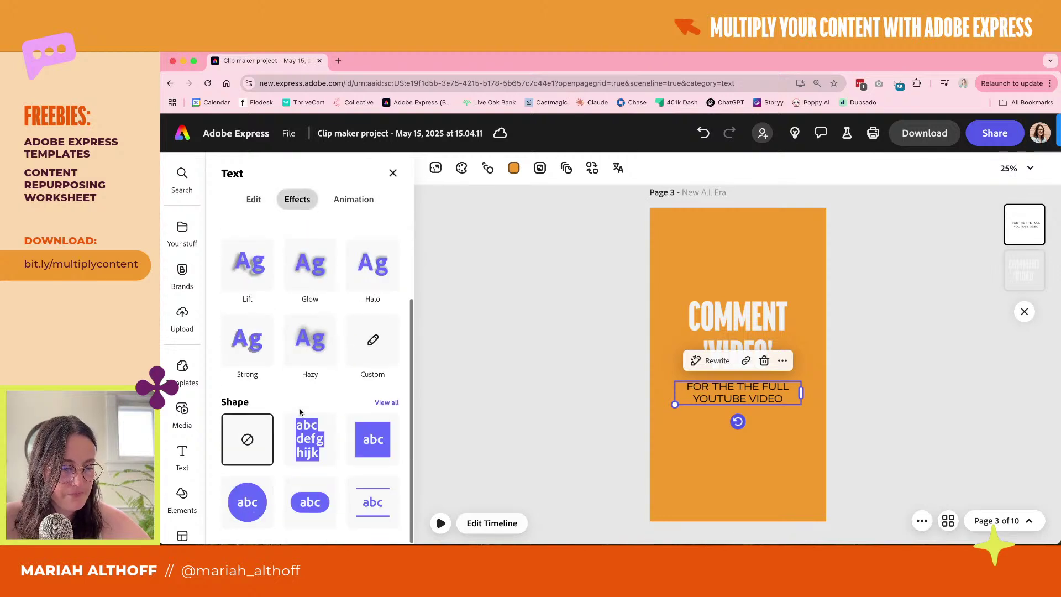
click(313, 504)
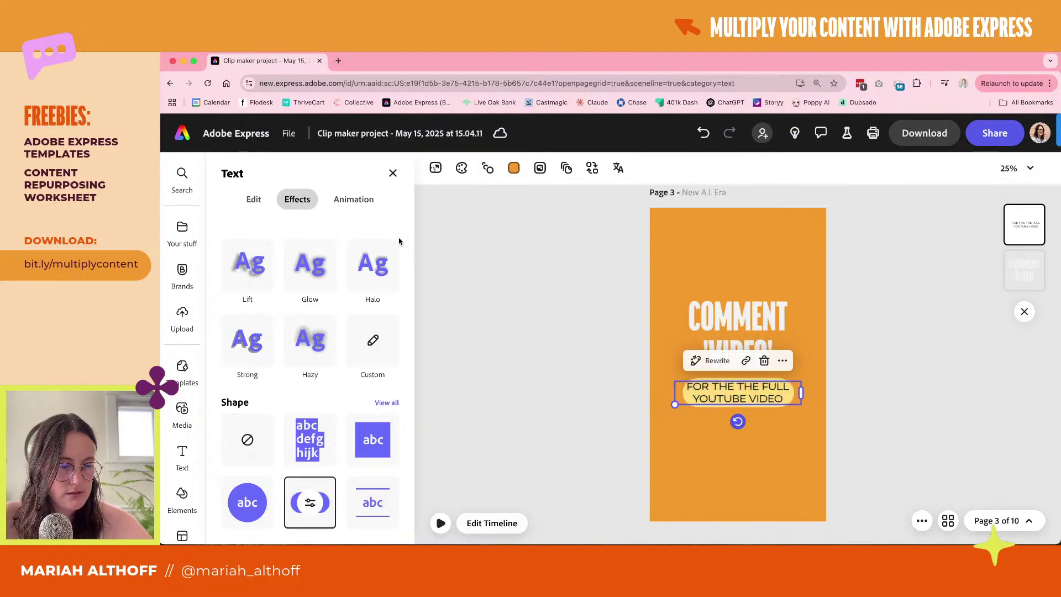
Fill the text inside the pill with white
click(255, 201)
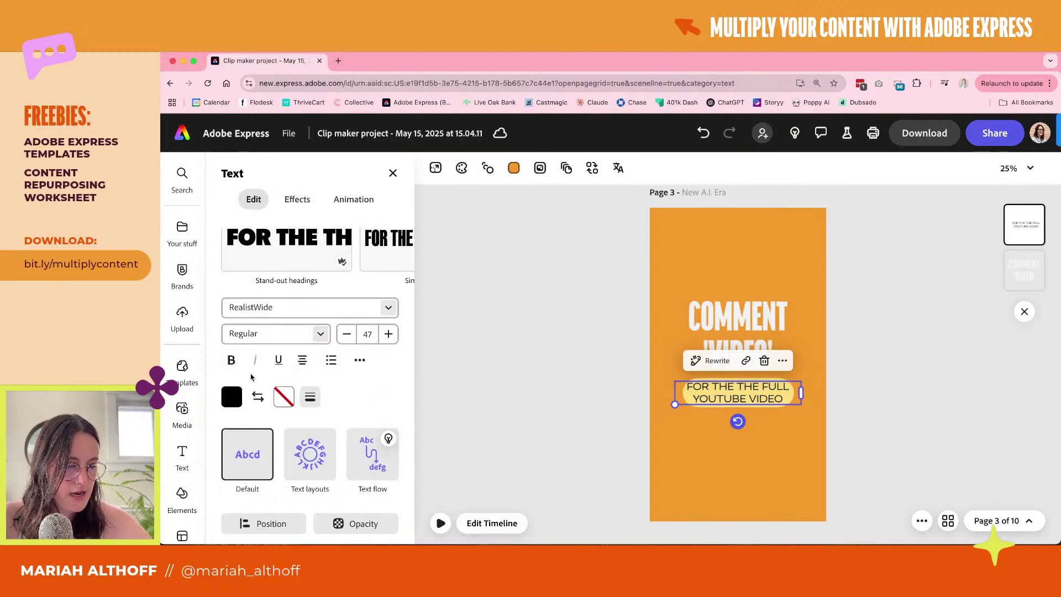
click(232, 397)
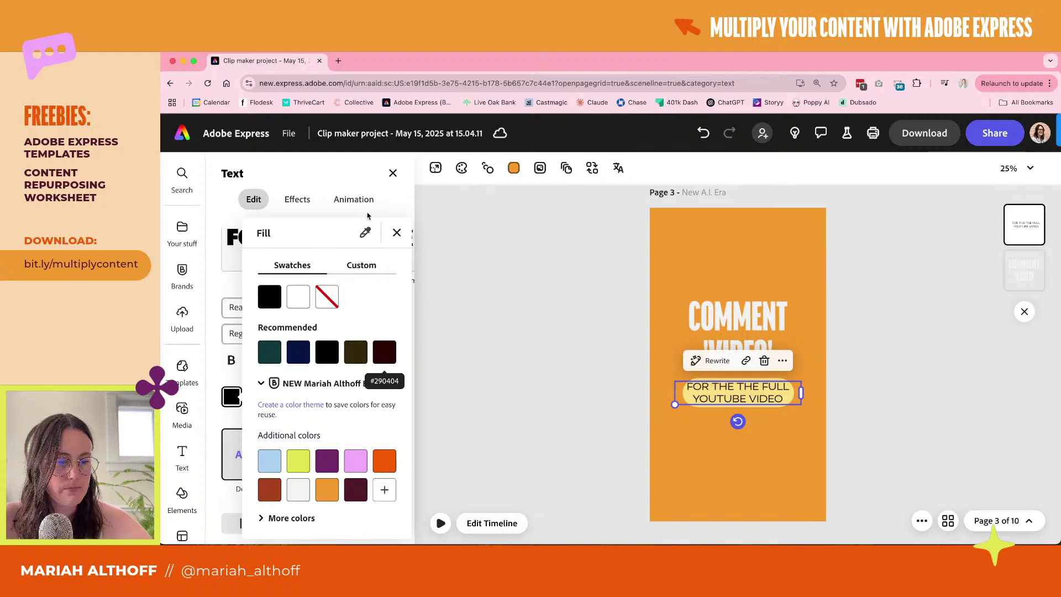
click(327, 298)
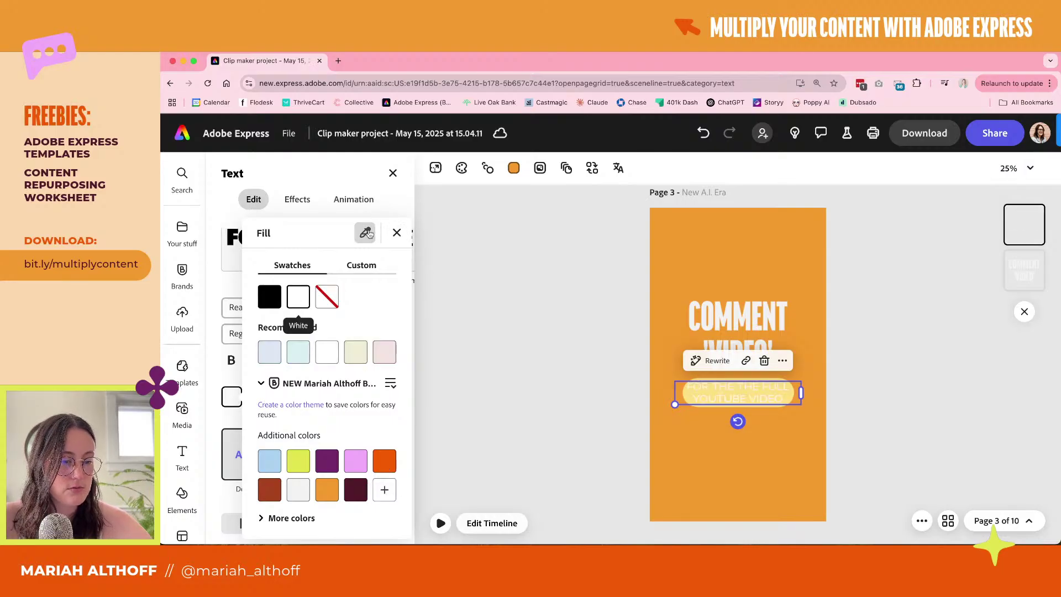
click(397, 232)
Try a bright orange #F25C05 outline on the pill text, and undo it
click(284, 396)
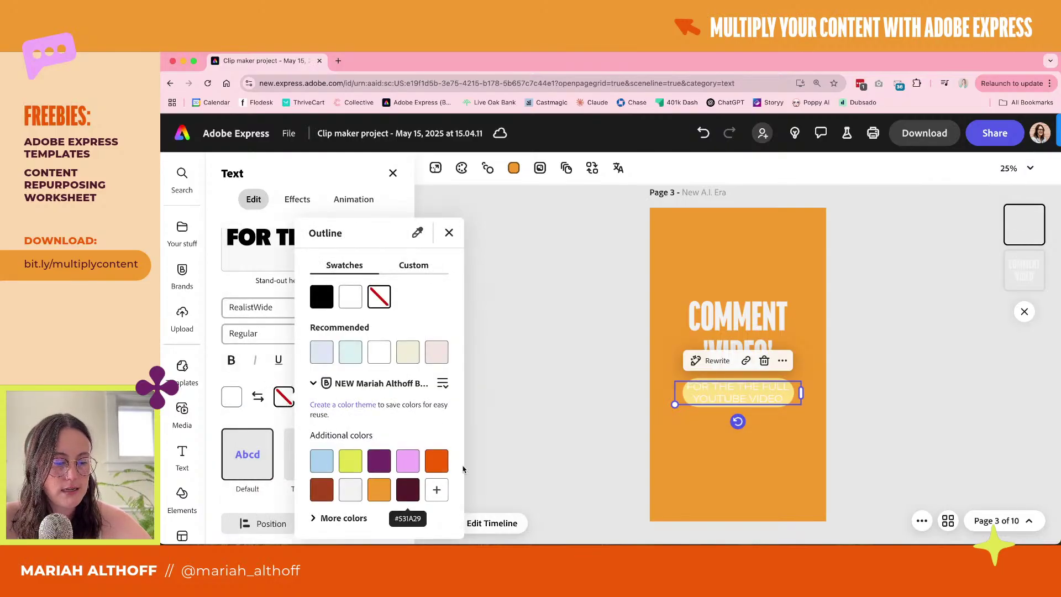
click(437, 460)
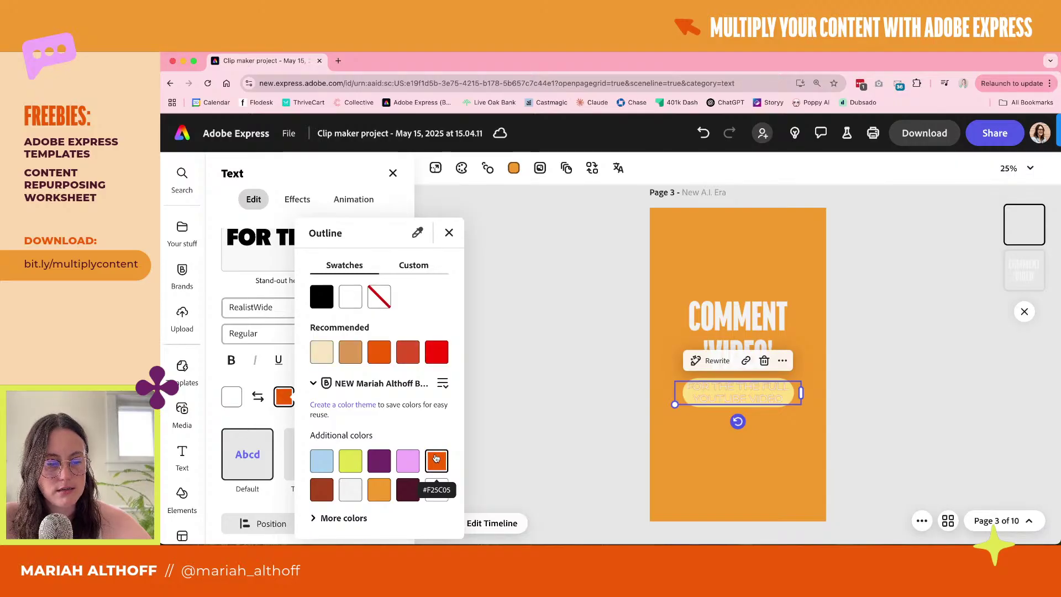
click(449, 232)
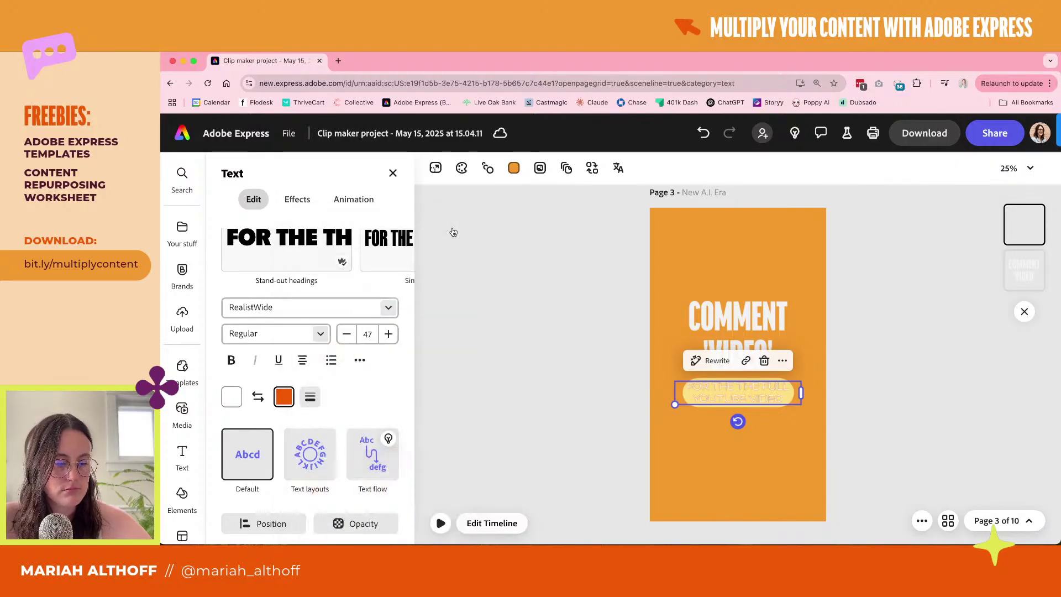
click(600, 372)
key(super+z)
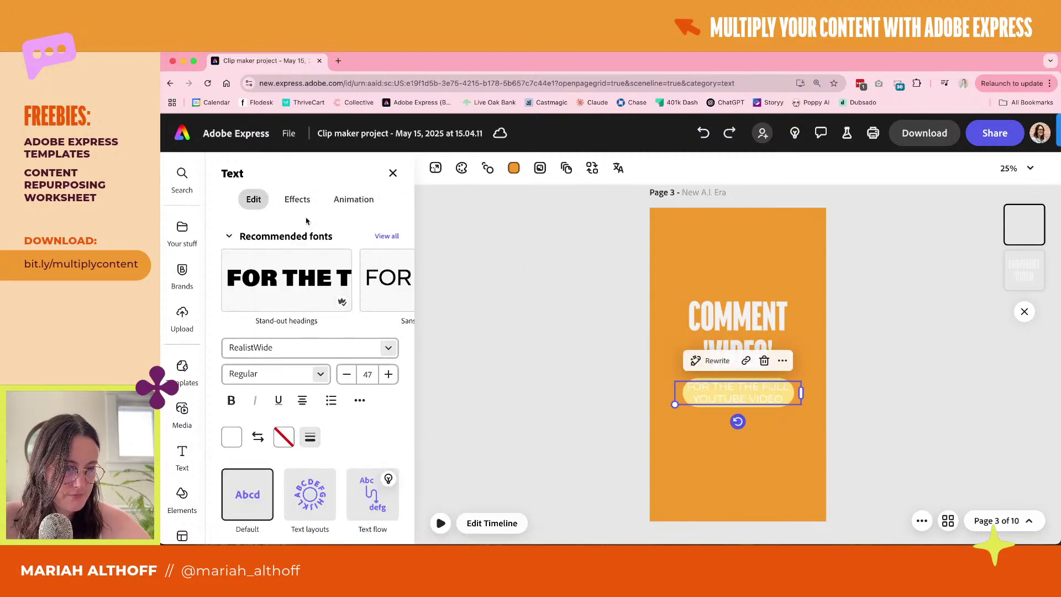
Recolor the pill shape behind the text with the bright orange brand color
click(297, 200)
scroll(320, 343, down, 5)
click(311, 501)
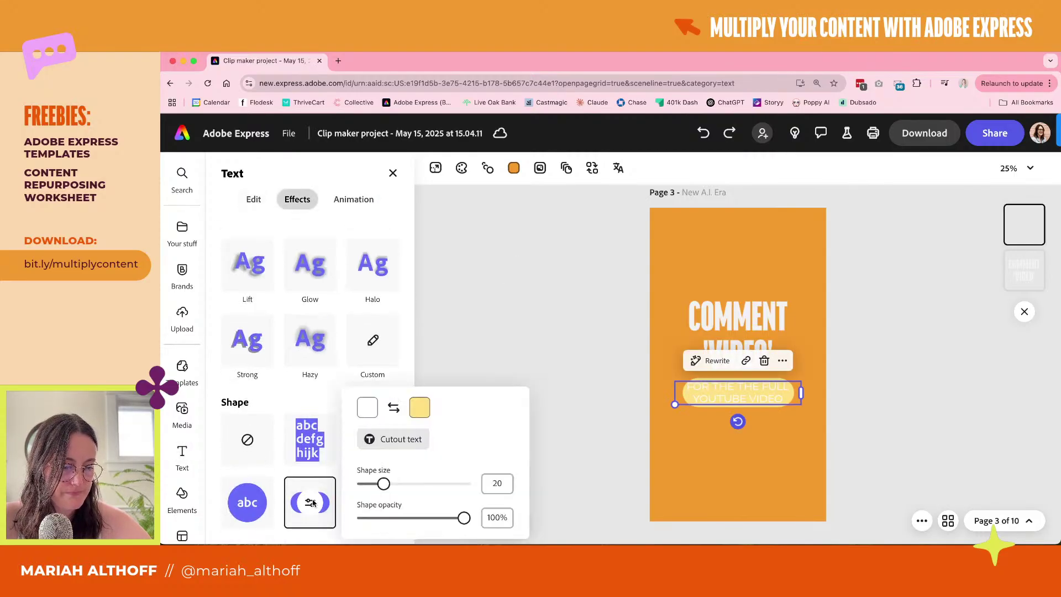
click(419, 407)
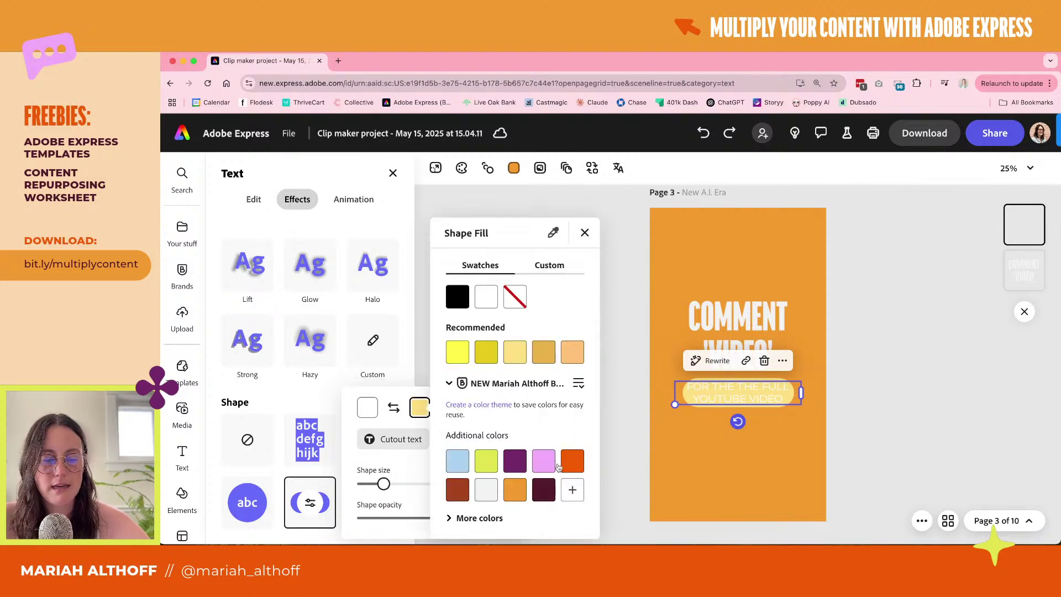
click(582, 463)
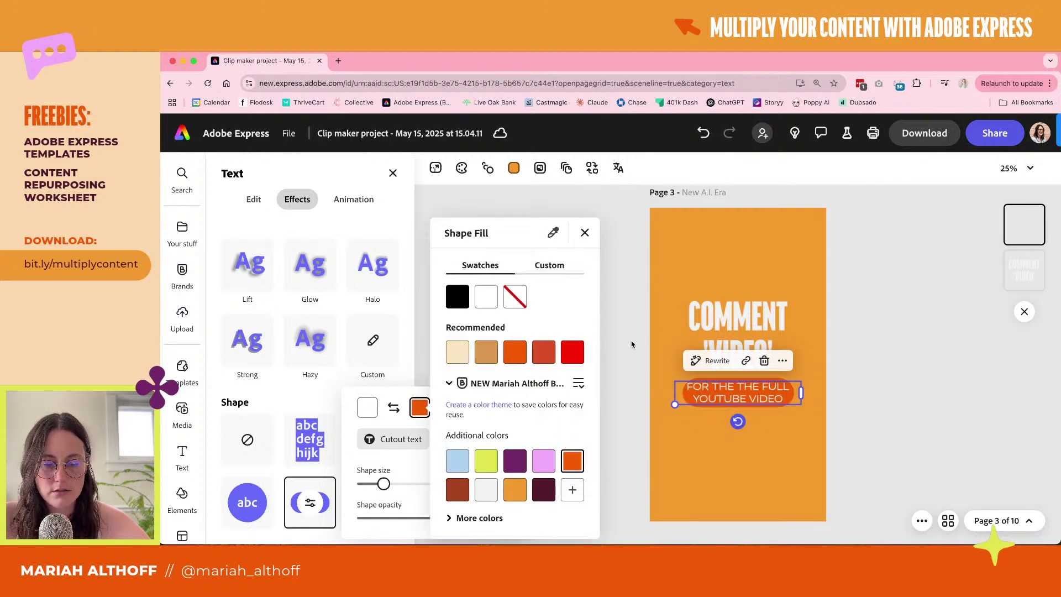
click(626, 341)
click(602, 347)
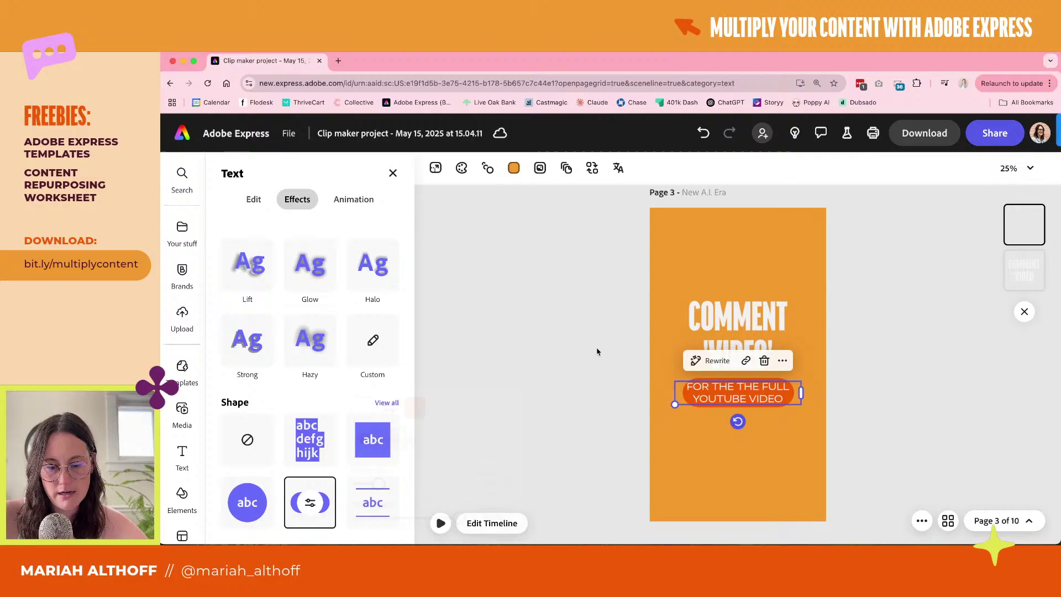
Enlarge the pill behind the text to shape size 40
click(887, 390)
click(800, 406)
scroll(309, 387, down, 4)
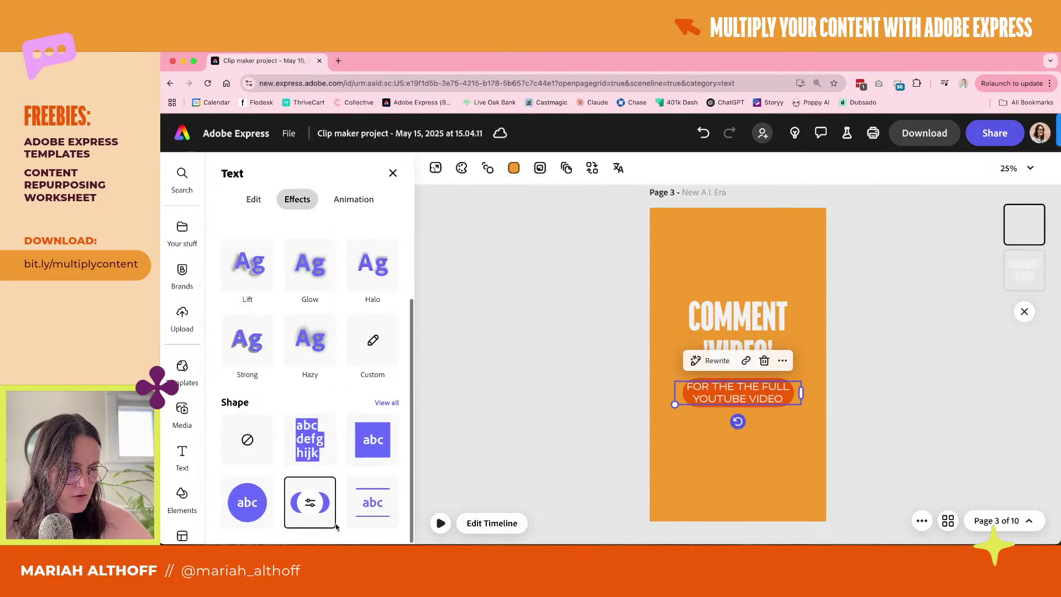
click(310, 503)
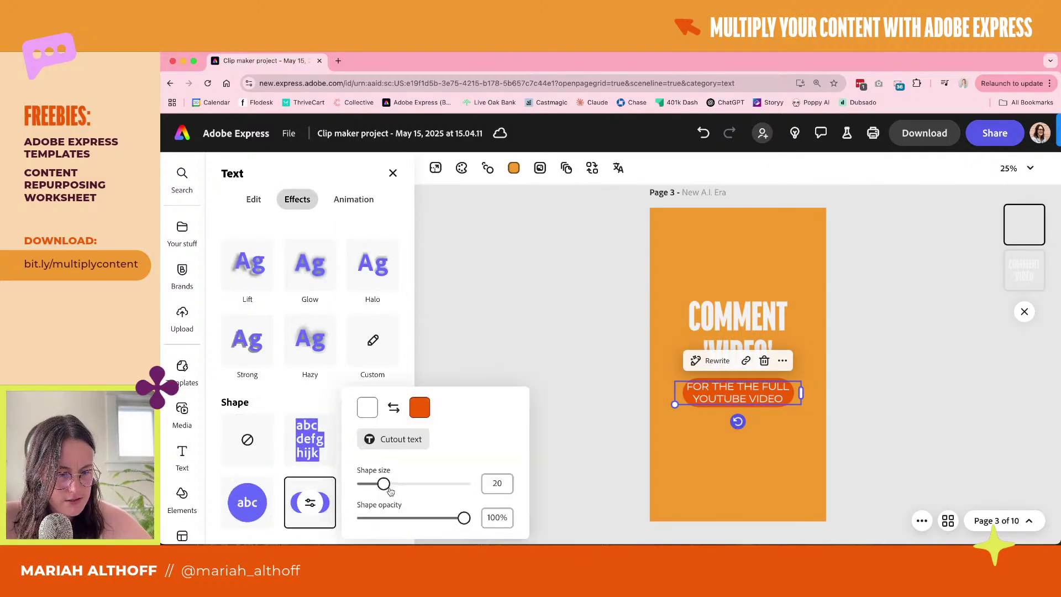
drag(389, 490, 404, 482)
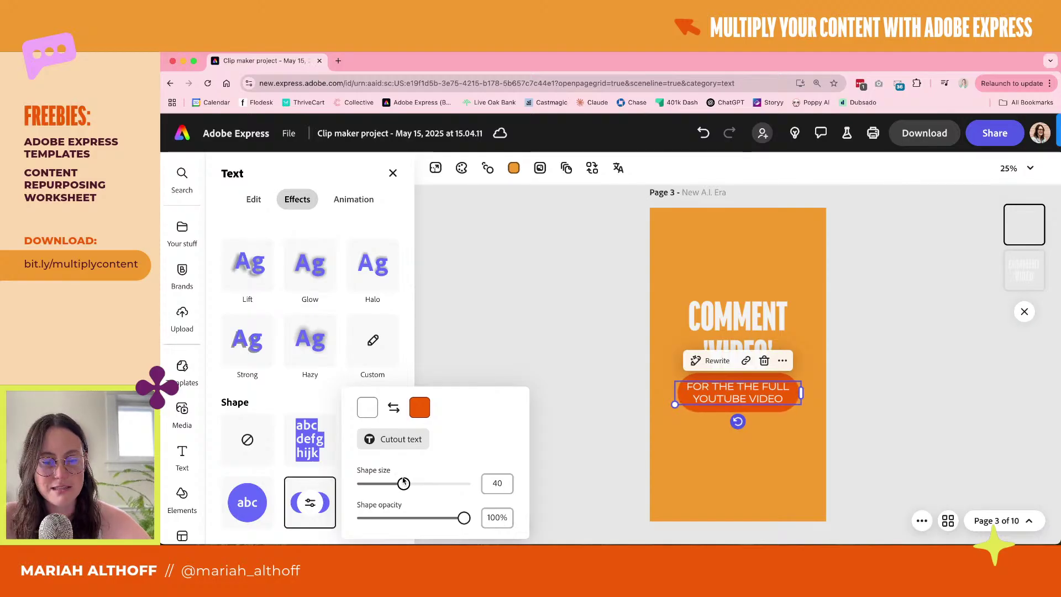
Move the pill text slightly down, away from 'VIDEO', and make it bold
drag(764, 389, 764, 397)
click(254, 200)
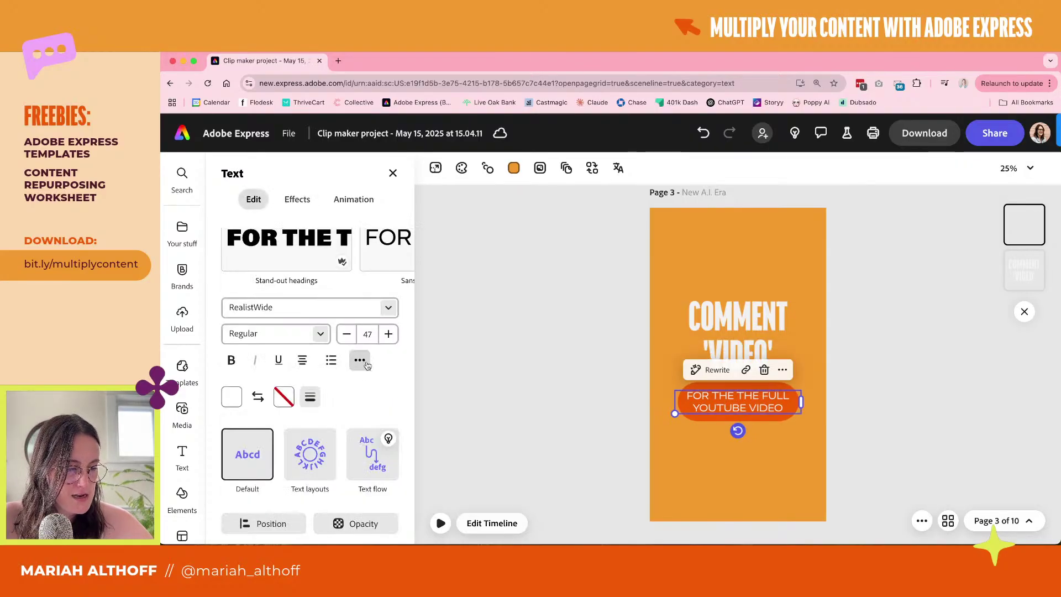
click(239, 366)
click(525, 372)
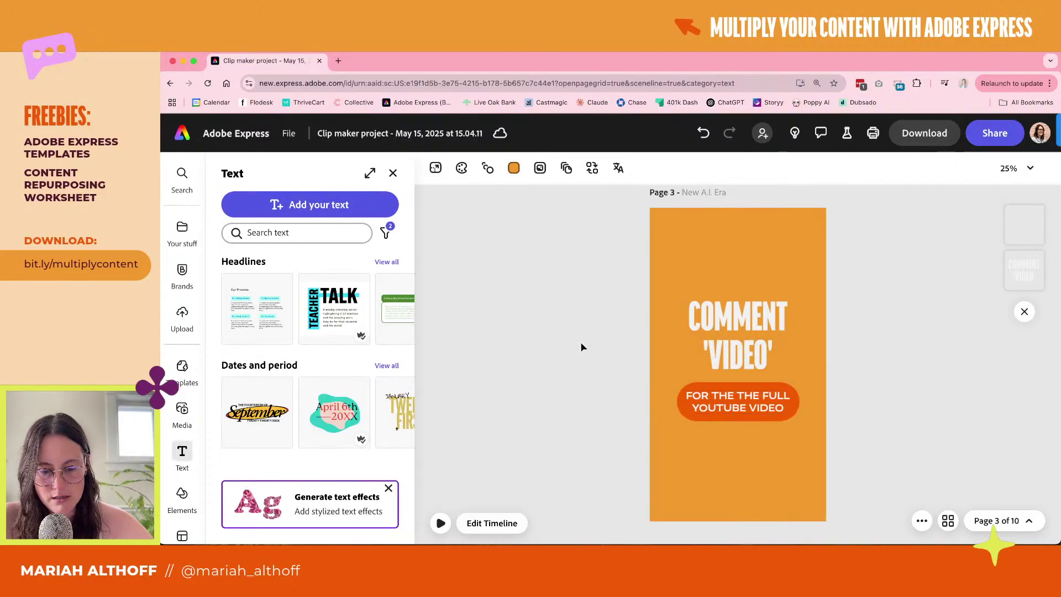
Select the COMMENT 'VIDEO' heading and the pill text together and shift both slightly down toward the middle of the scene
click(738, 402)
shift+click(753, 332)
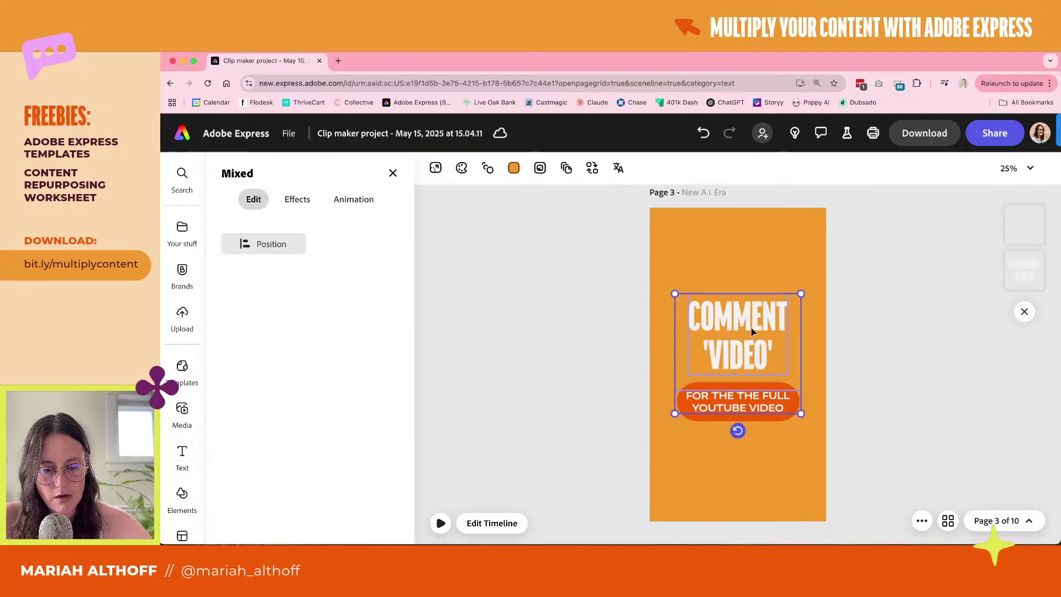
drag(753, 332, 752, 342)
click(959, 340)
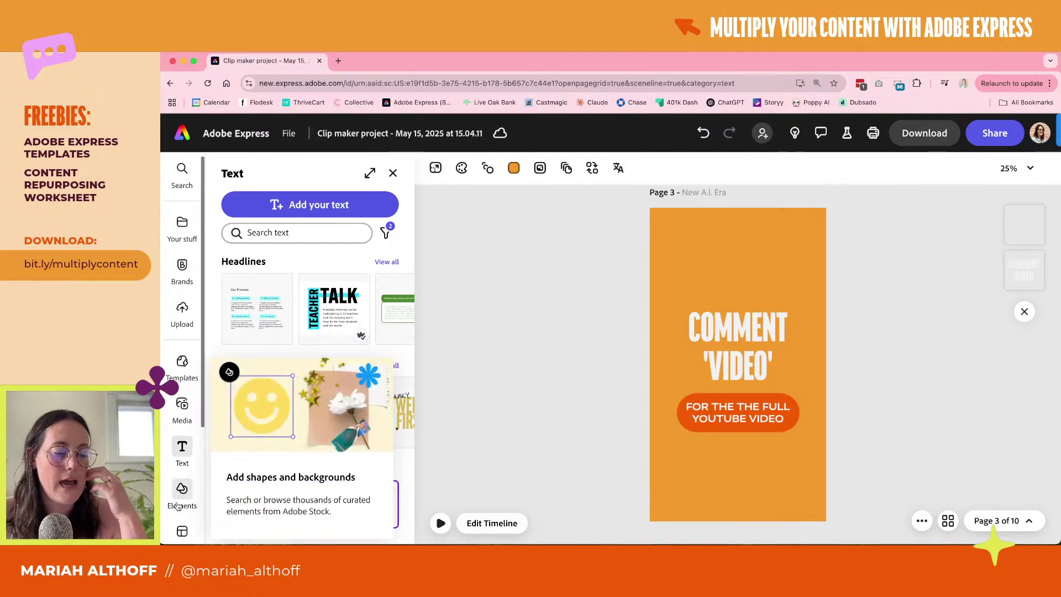
Open the complete collection of graphic assets in the creator's new personal brand kit
scroll(178, 506, down, 2)
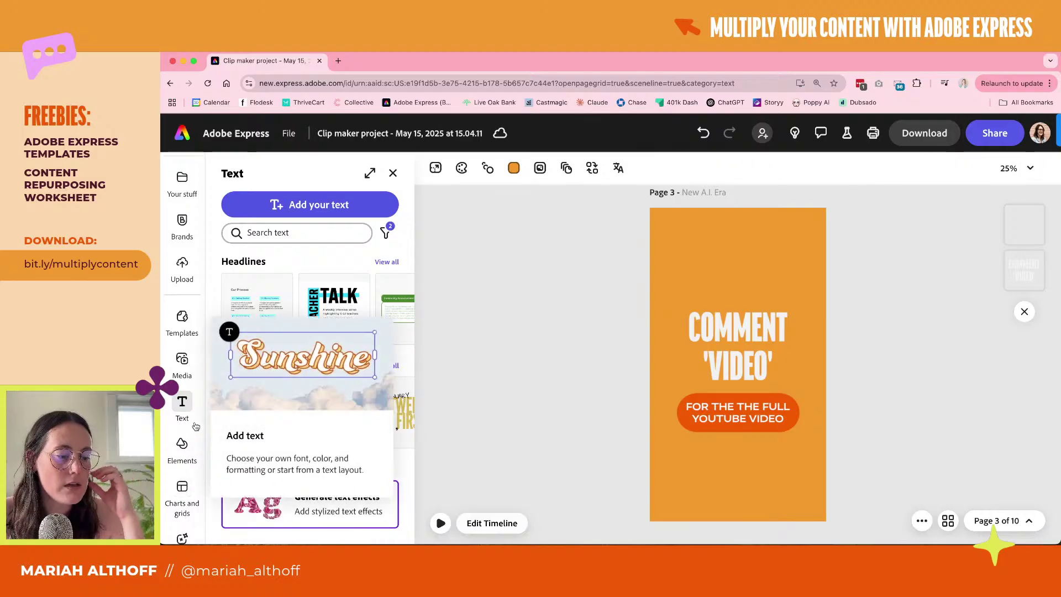
click(182, 228)
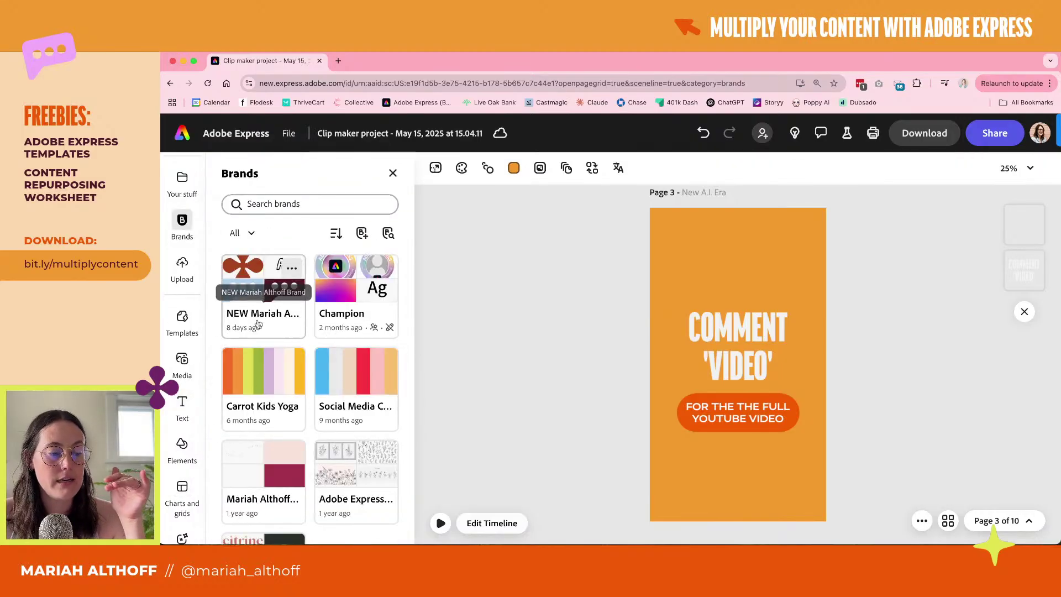
click(261, 282)
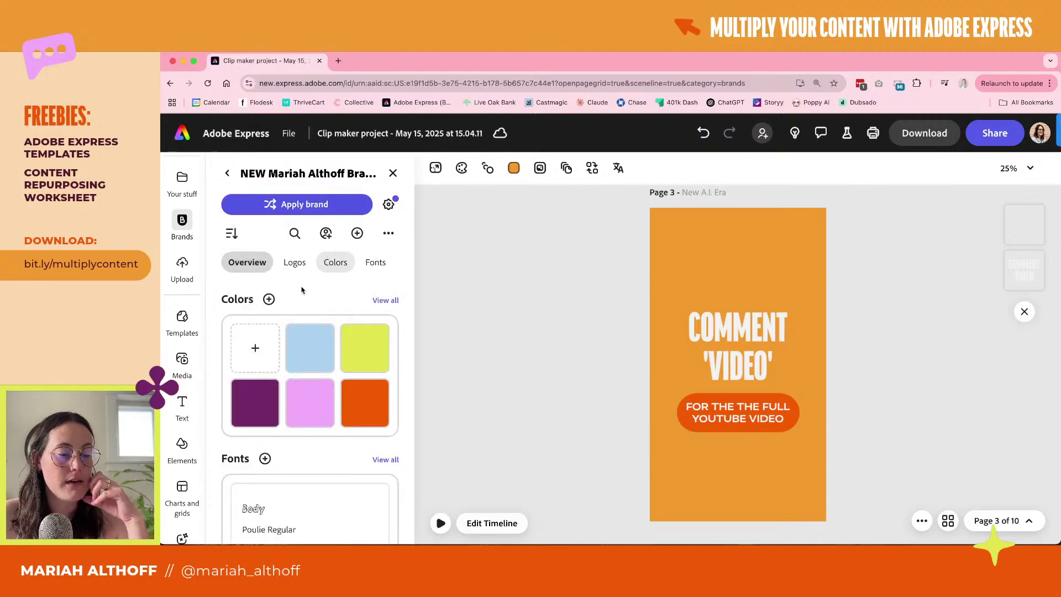
scroll(299, 310, down, 5)
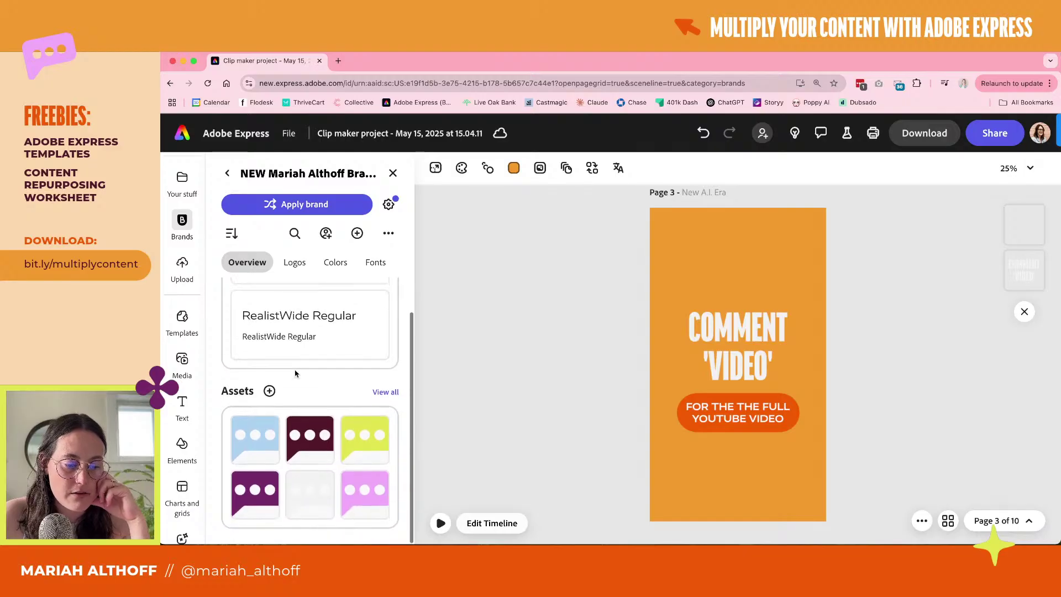
click(386, 392)
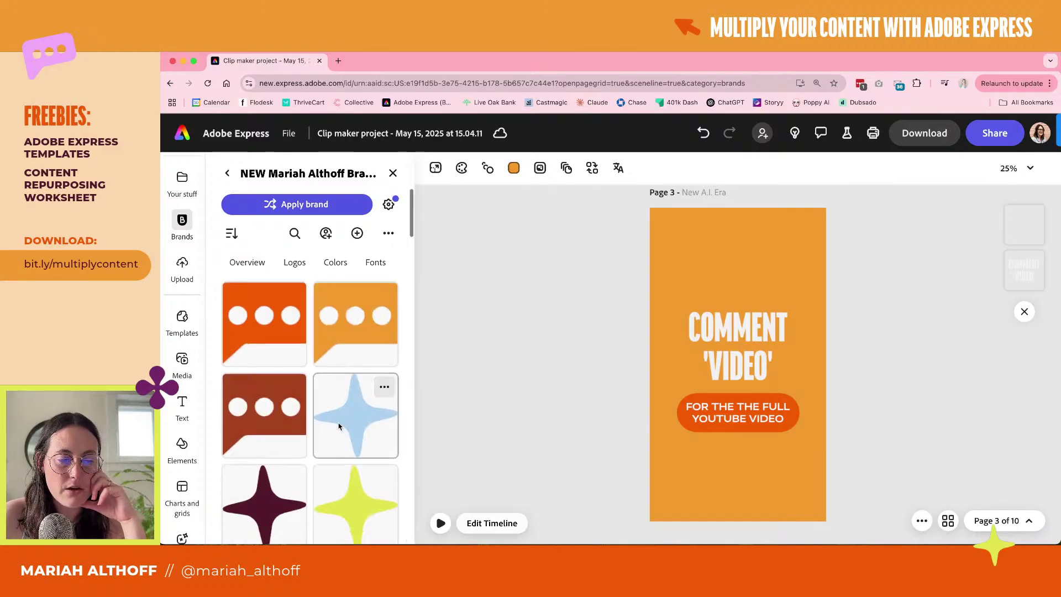
Add the pink speech-bubble brand asset to the scene and place it centered above the COMMENT 'VIDEO' heading
scroll(339, 426, down, 10)
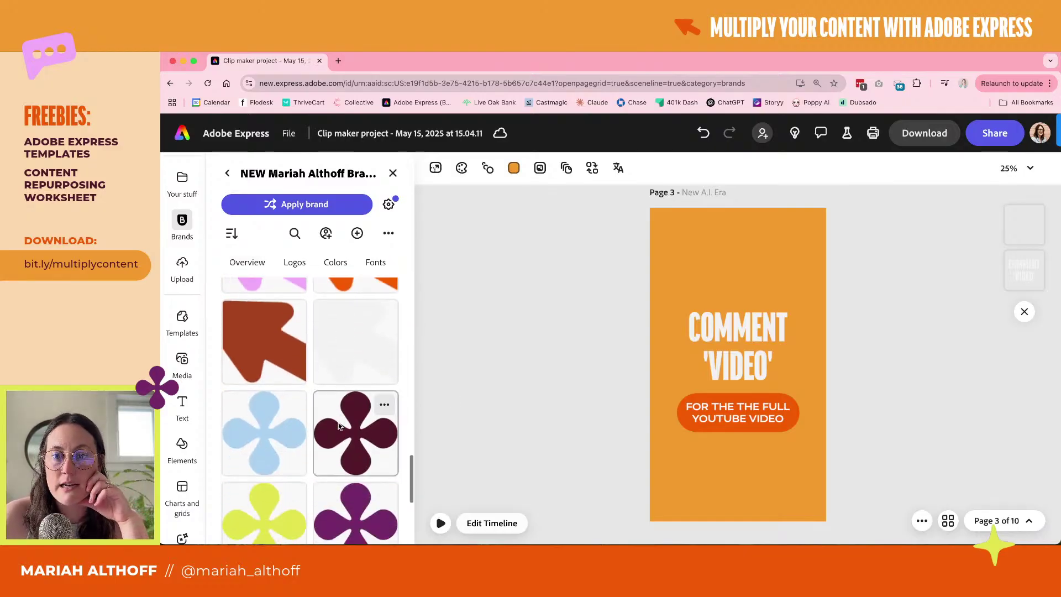
scroll(339, 426, up, 10)
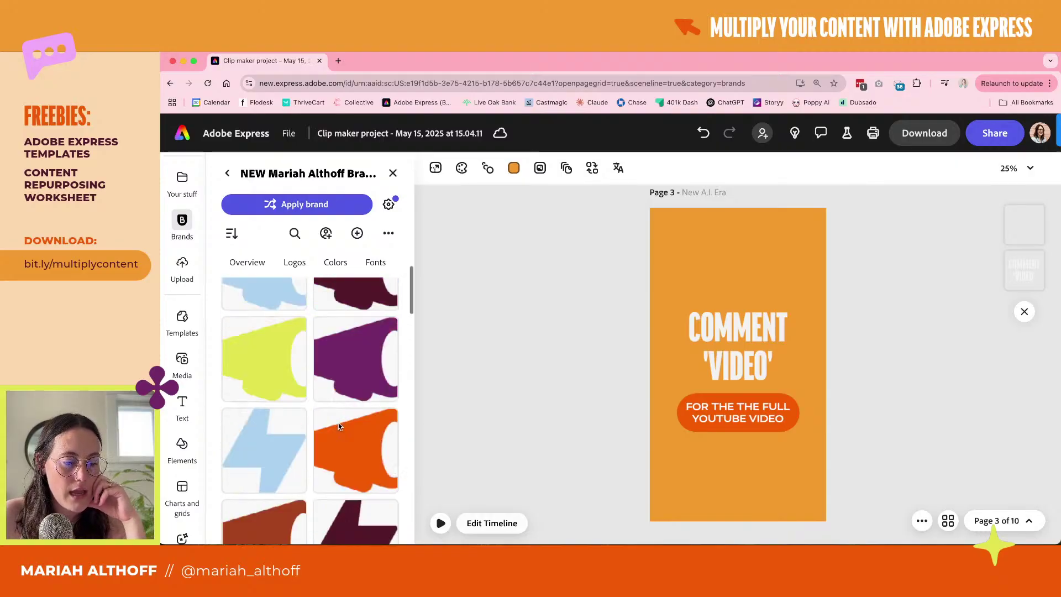
scroll(339, 425, up, 3)
scroll(338, 426, down, 5)
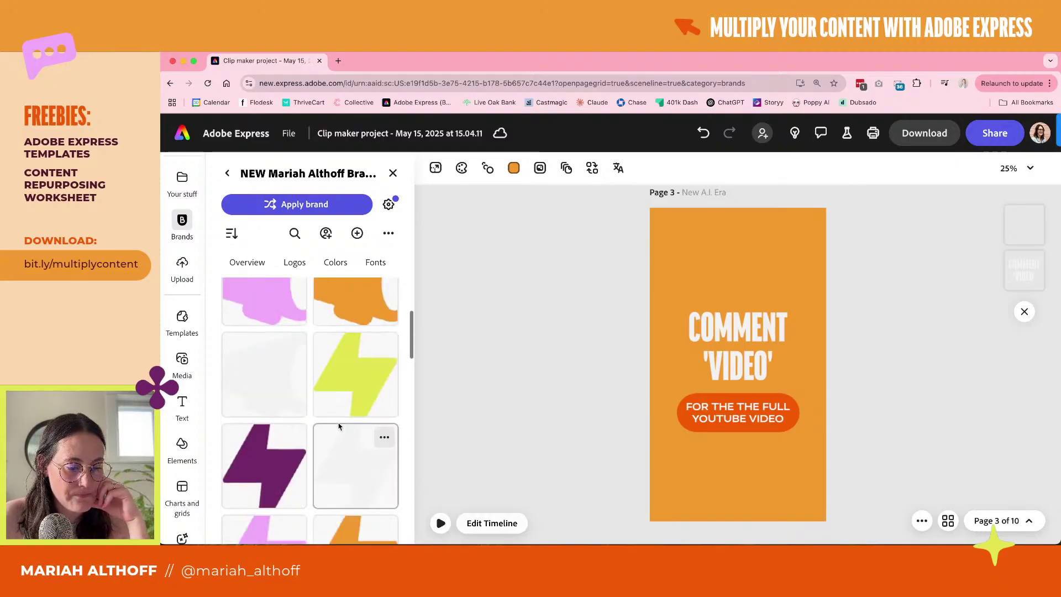
scroll(339, 426, up, 8)
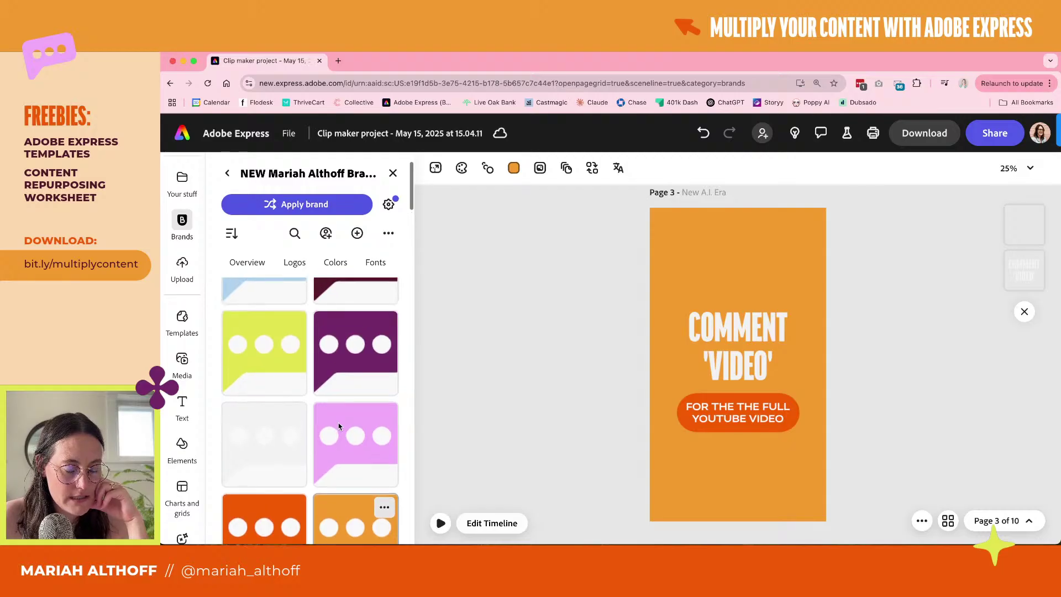
scroll(339, 426, up, 2)
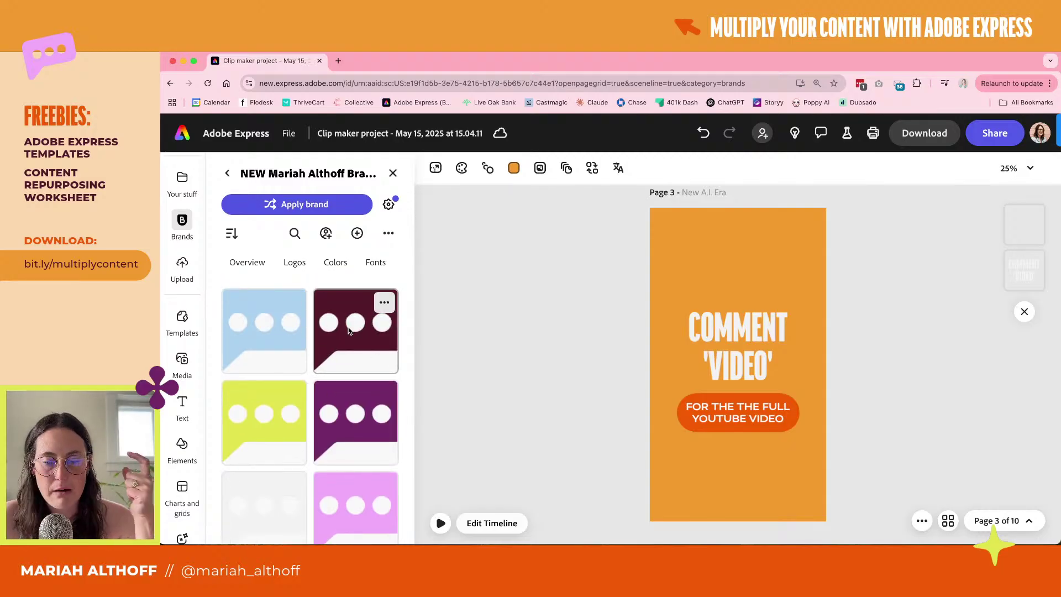
scroll(315, 376, down, 3)
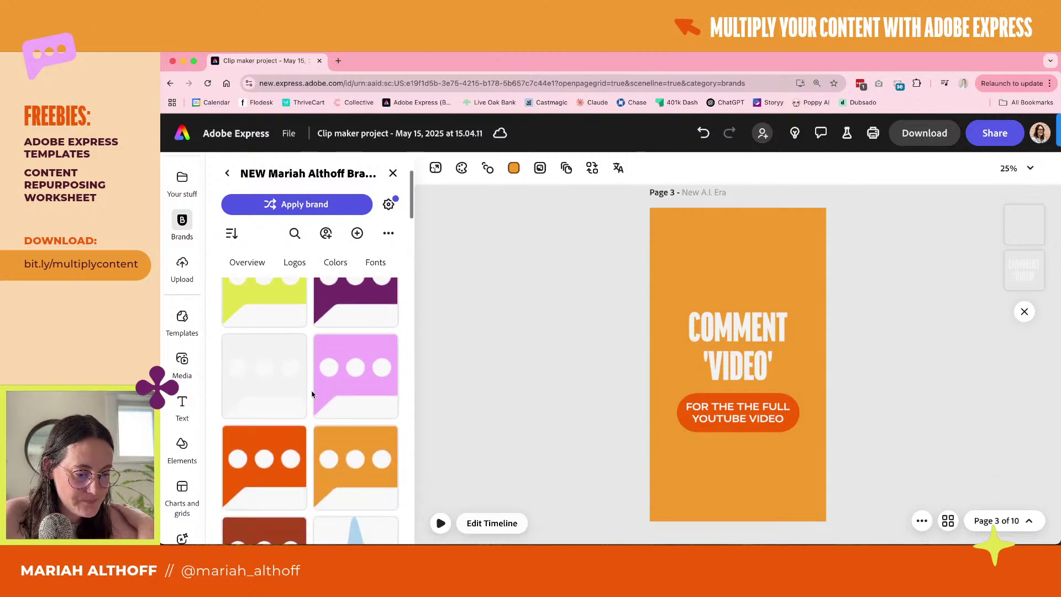
scroll(312, 393, down, 2)
scroll(312, 393, up, 5)
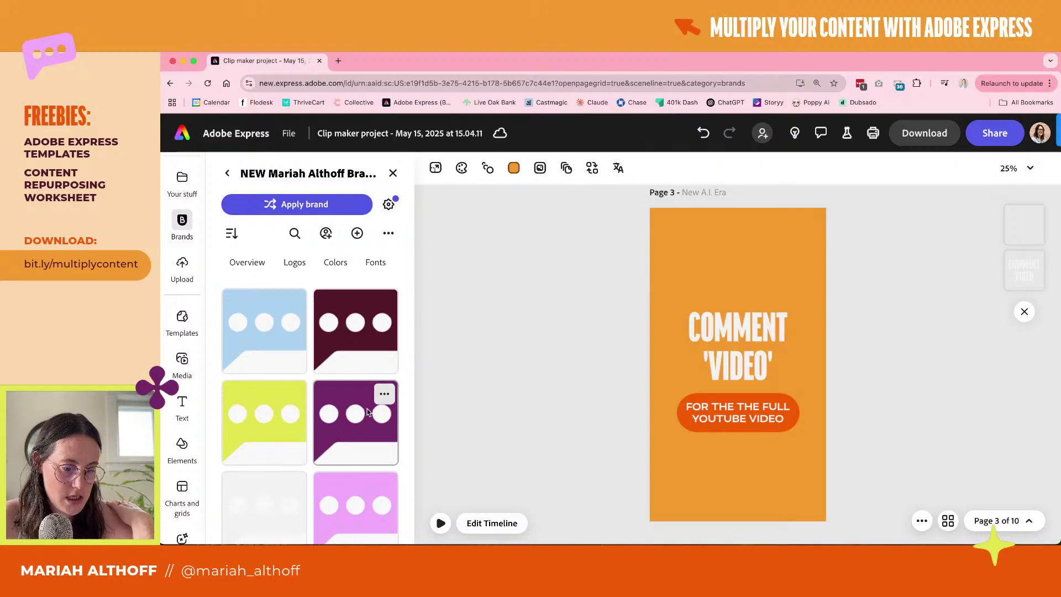
click(362, 501)
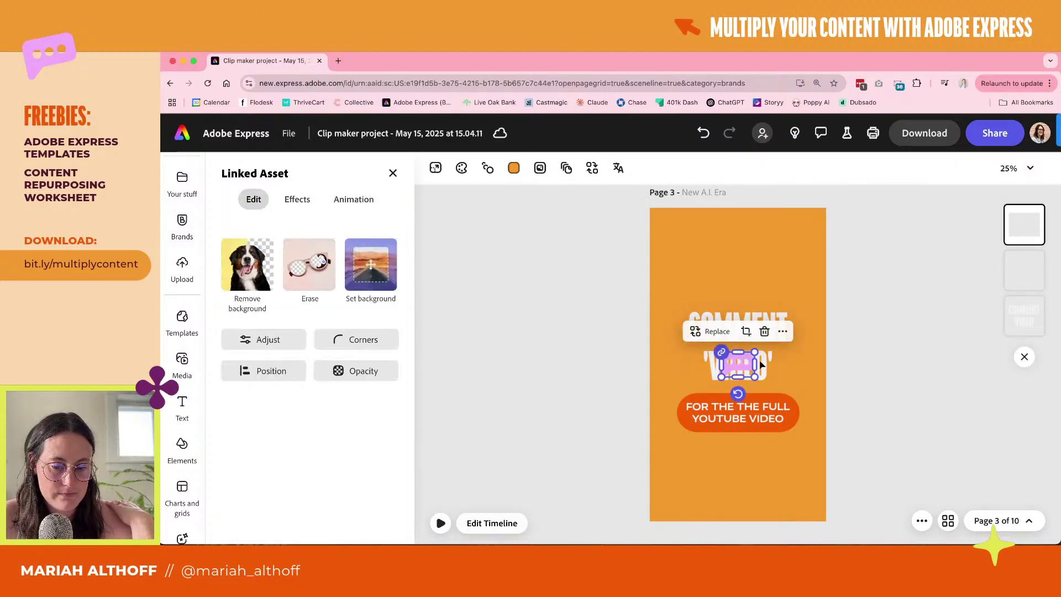
drag(739, 366, 738, 275)
Select the speech bubble, heading and pill text together and shift them slightly down to center the layout
drag(844, 244, 682, 450)
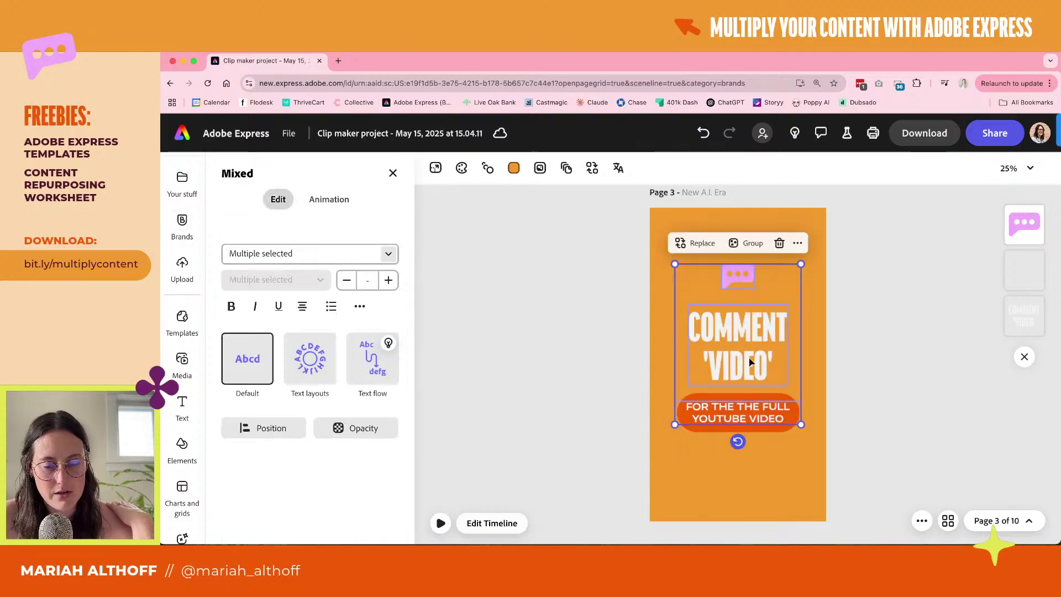
mouse_move(749, 362)
mouse_down()
mouse_move(749, 383)
mouse_move(749, 372)
mouse_up()
click(885, 356)
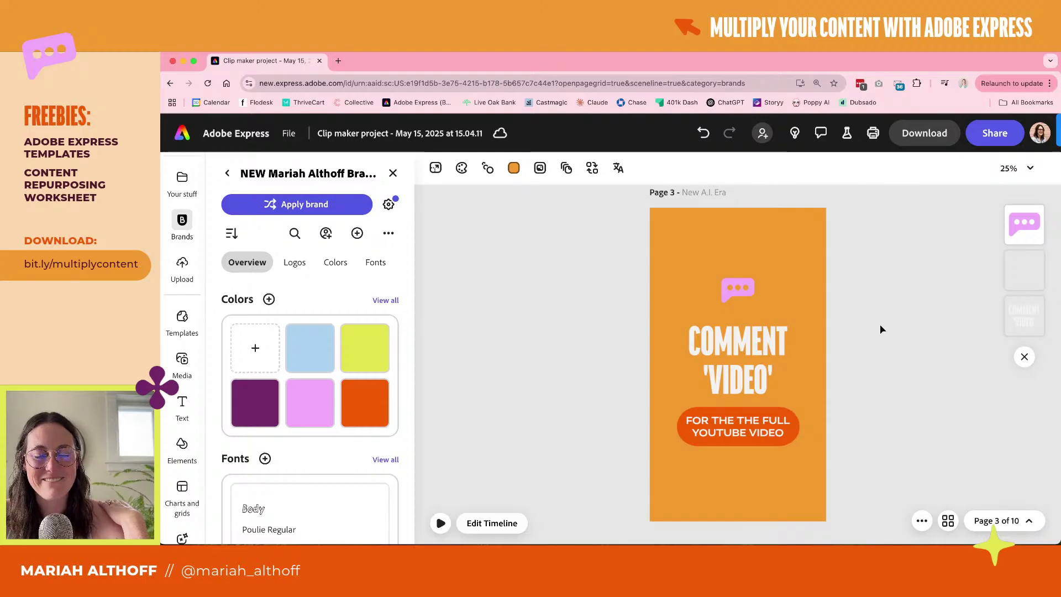
Give the pink speech bubble a Wobble entrance animation
click(741, 293)
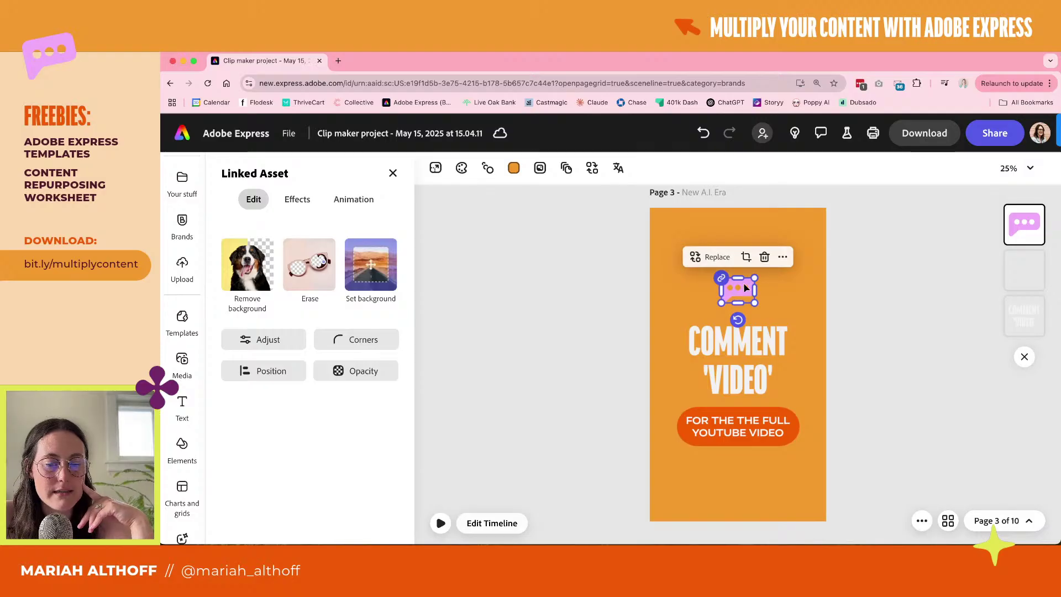
click(357, 200)
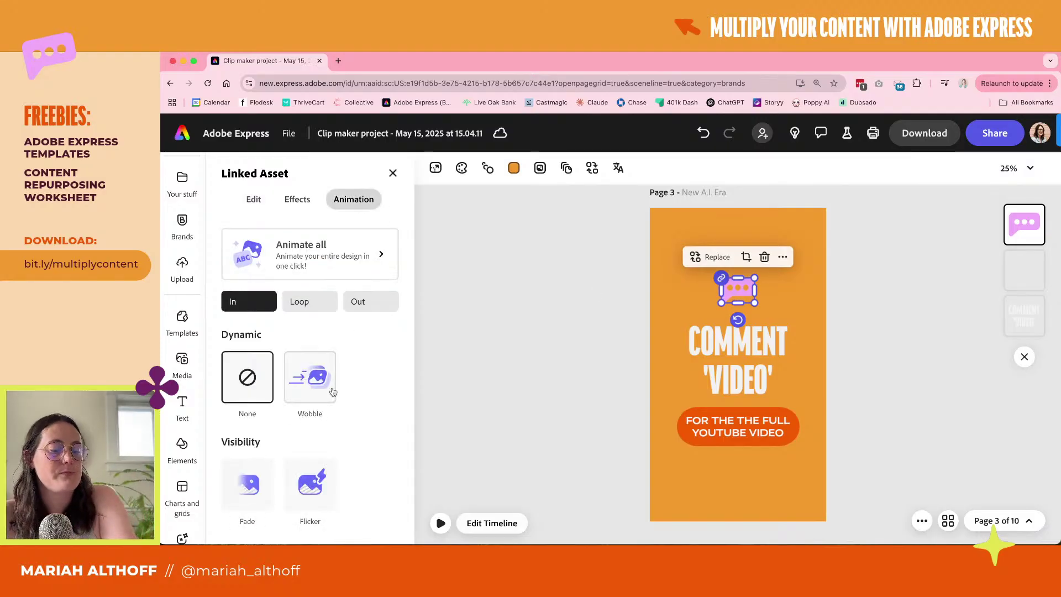
scroll(332, 387, down, 2)
scroll(333, 392, down, 1)
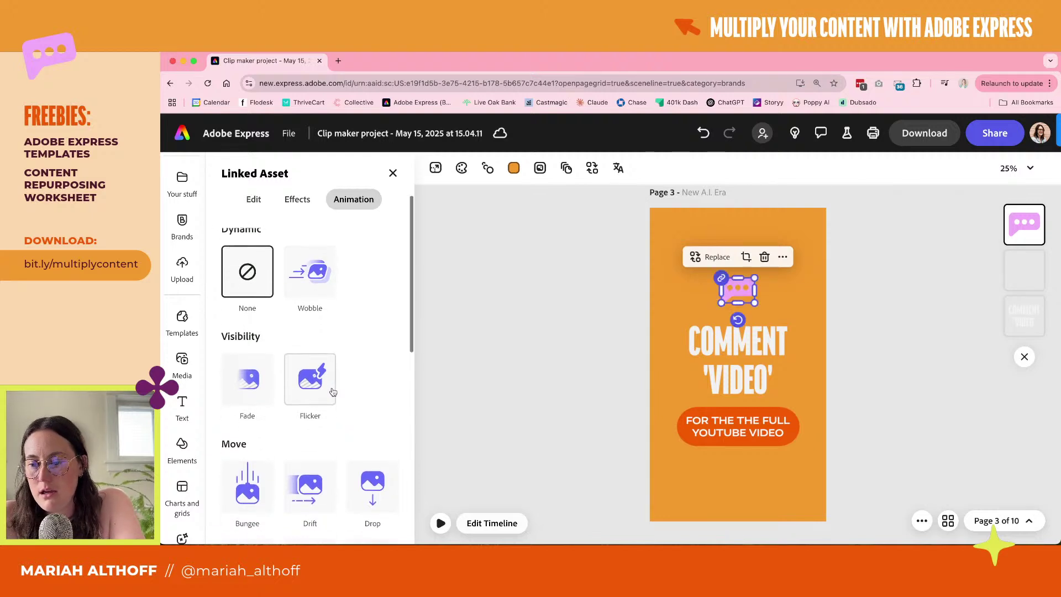
scroll(333, 392, up, 3)
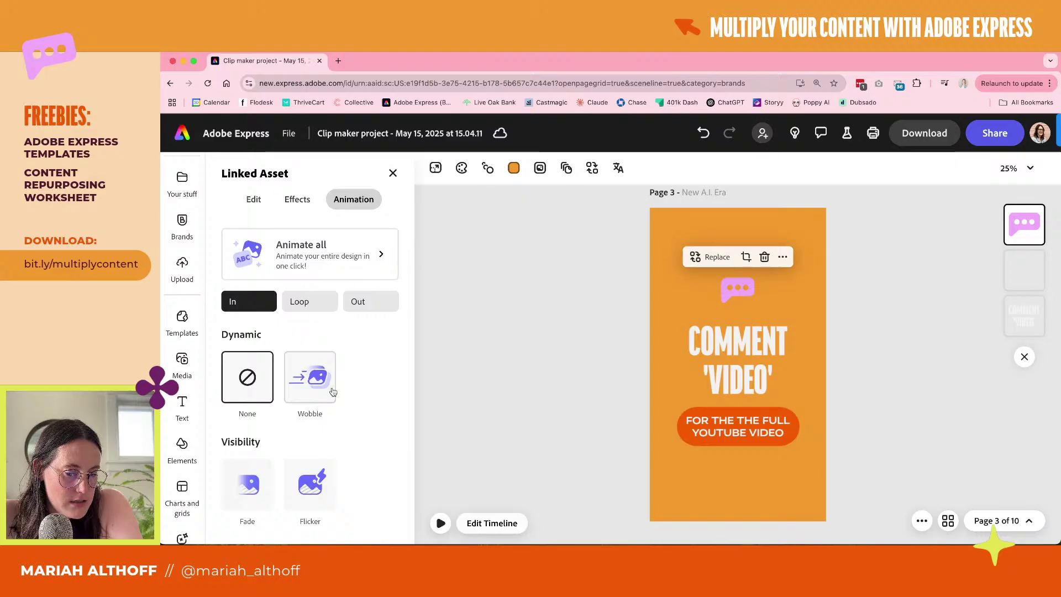
scroll(400, 420, down, 2)
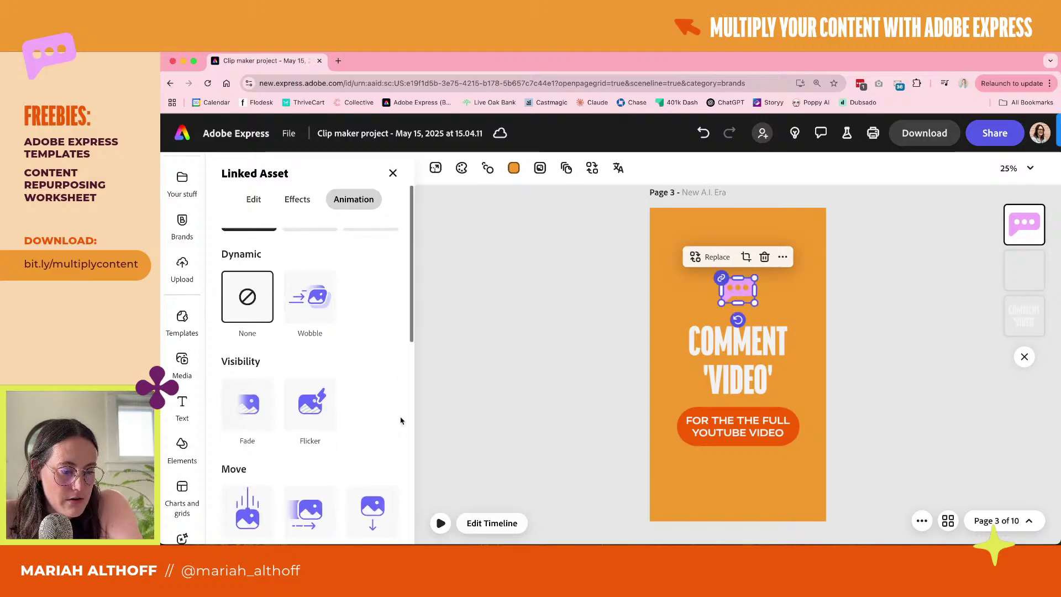
click(307, 278)
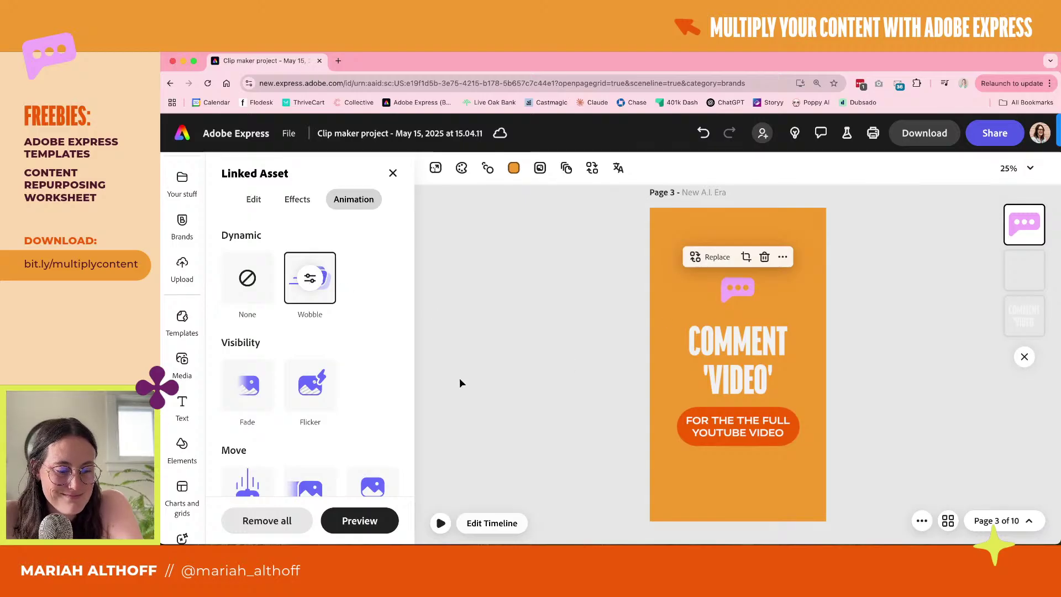
scroll(349, 362, down, 5)
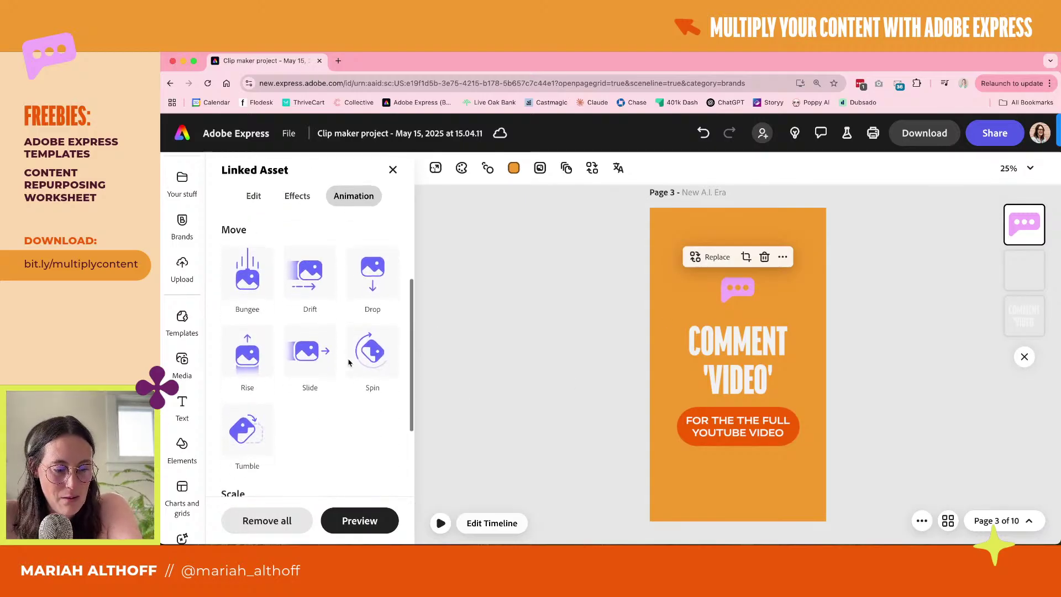
Try the Pulse and Breathe loop animations on the pill text and settle on the Wiggle loop
click(738, 426)
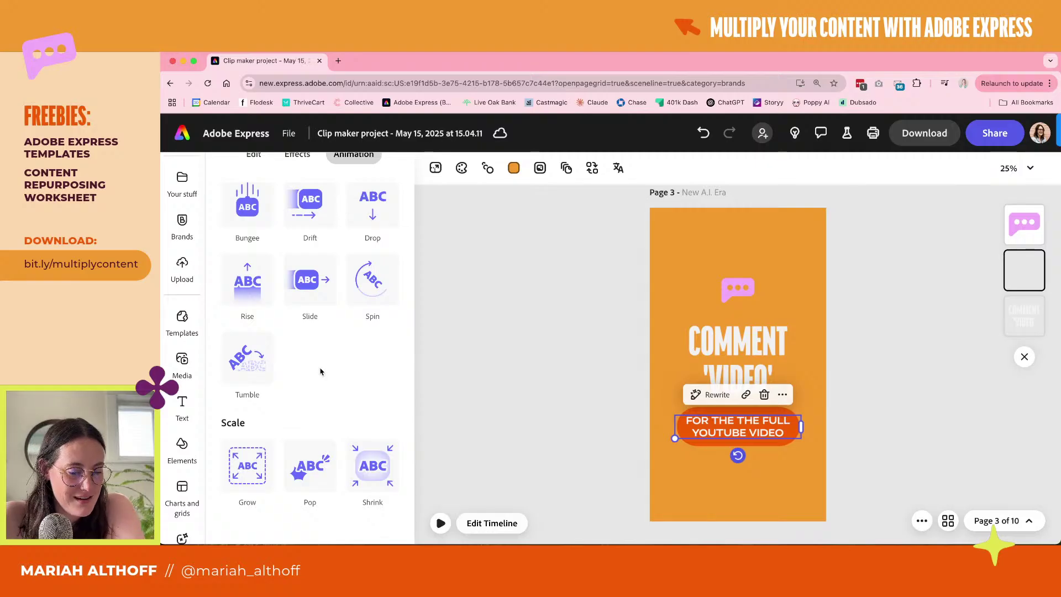
scroll(323, 370, up, 8)
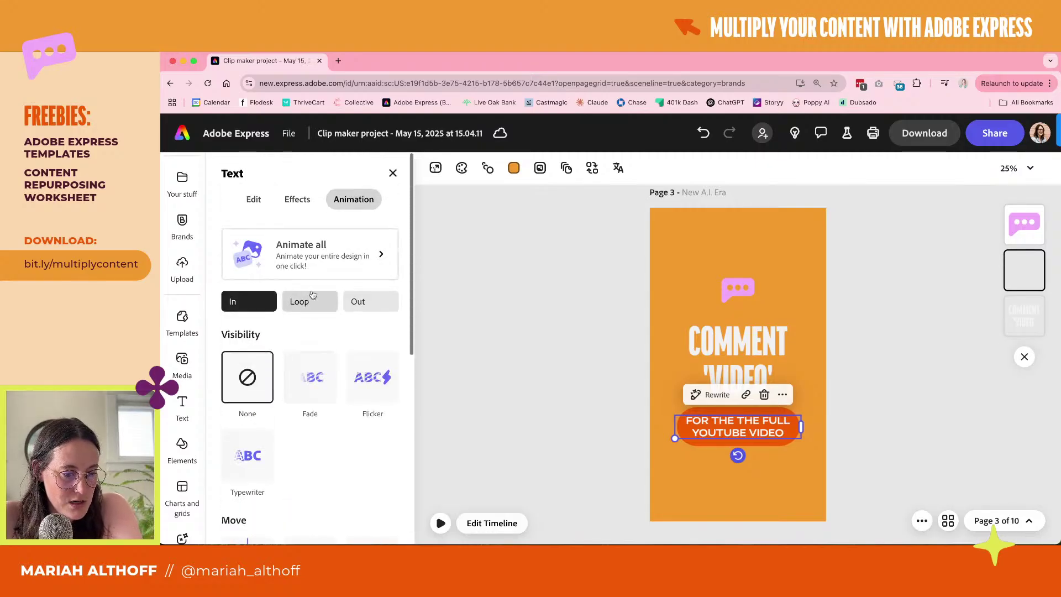
click(313, 298)
scroll(304, 307, down, 4)
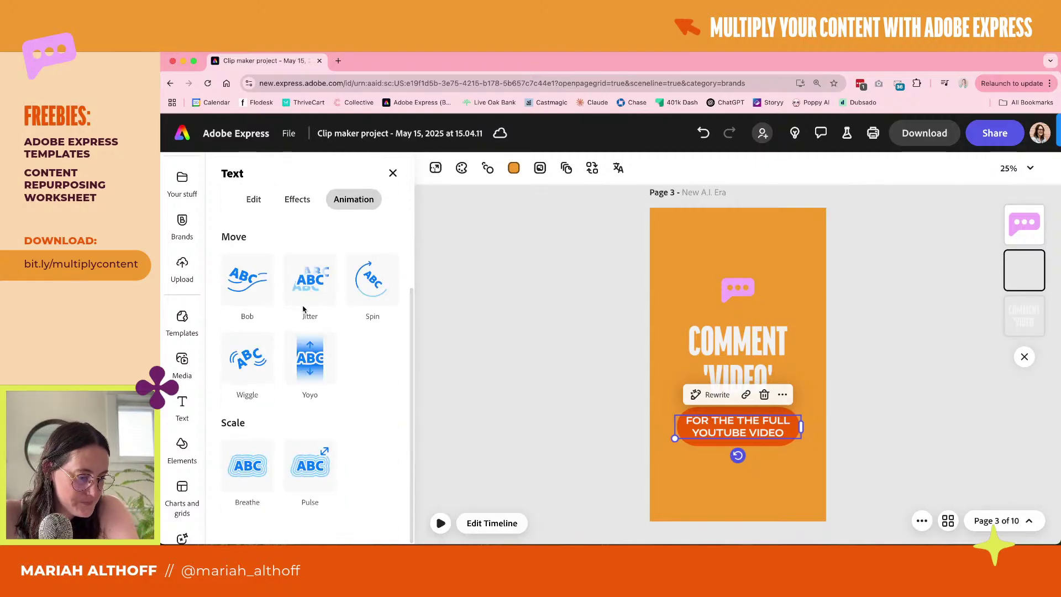
click(311, 466)
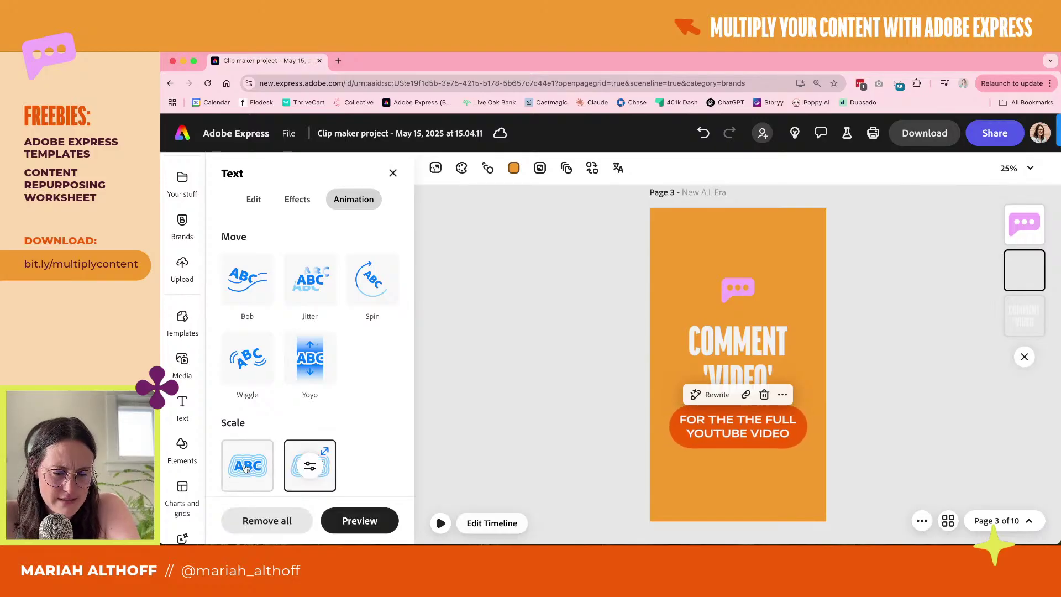
click(247, 468)
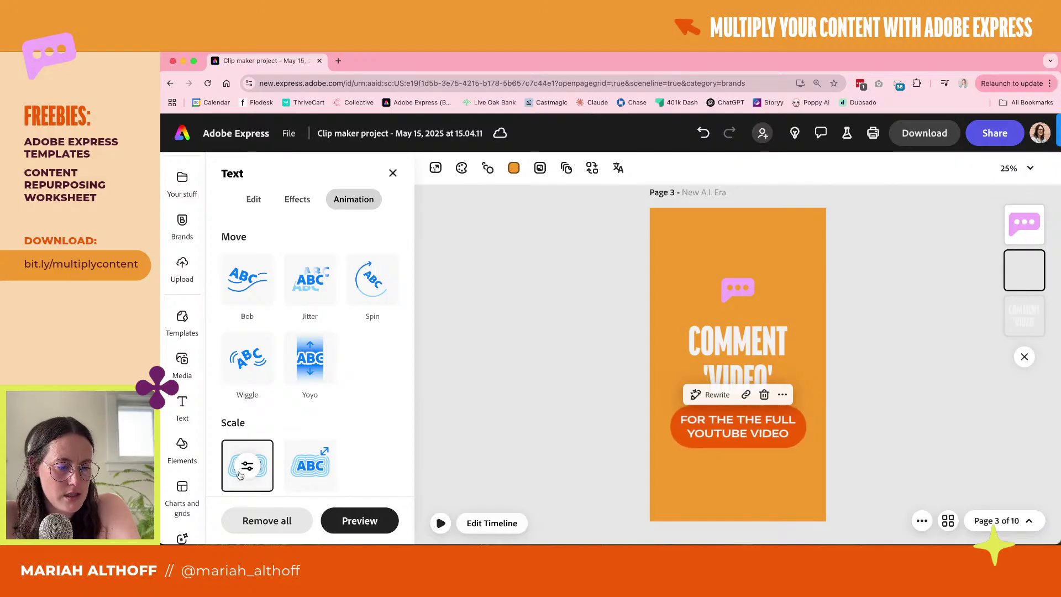
scroll(241, 473, up, 3)
click(252, 445)
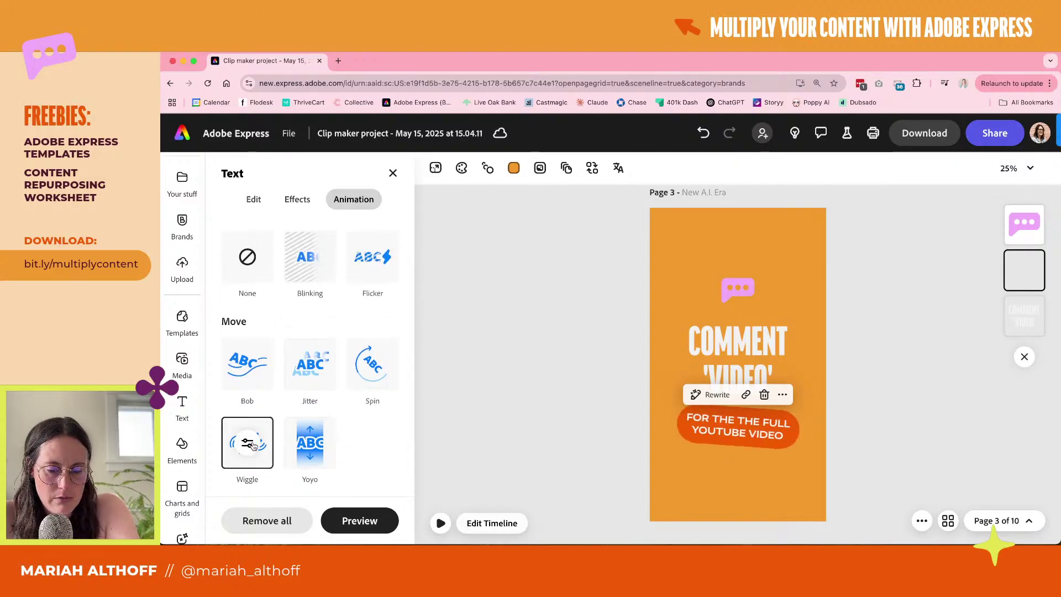
Set the pill text's Wiggle speed to 29 and intensity to 9, and play the scene to check the motion
click(249, 442)
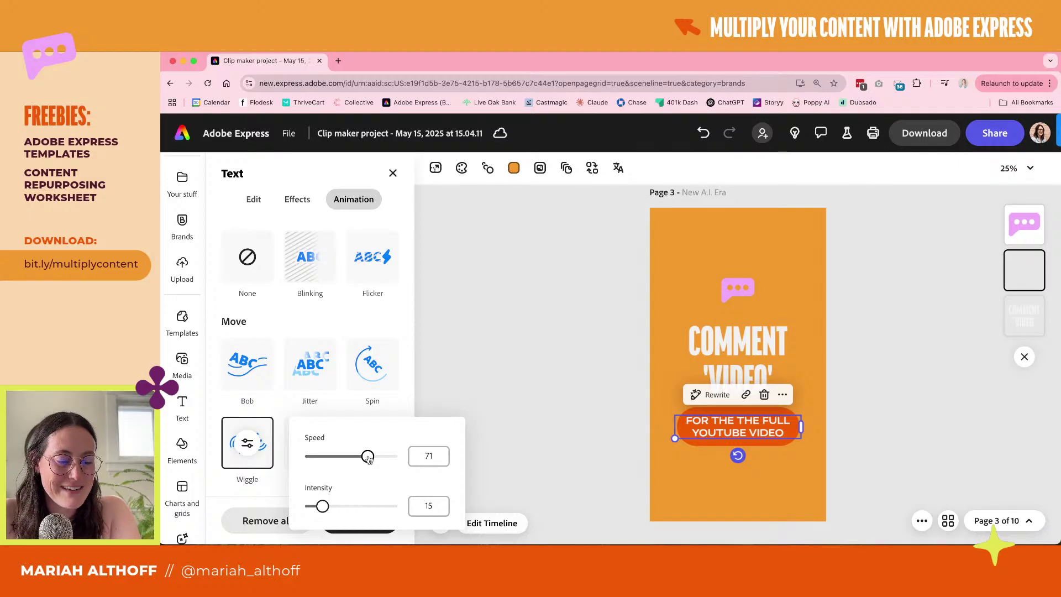
drag(370, 457, 332, 461)
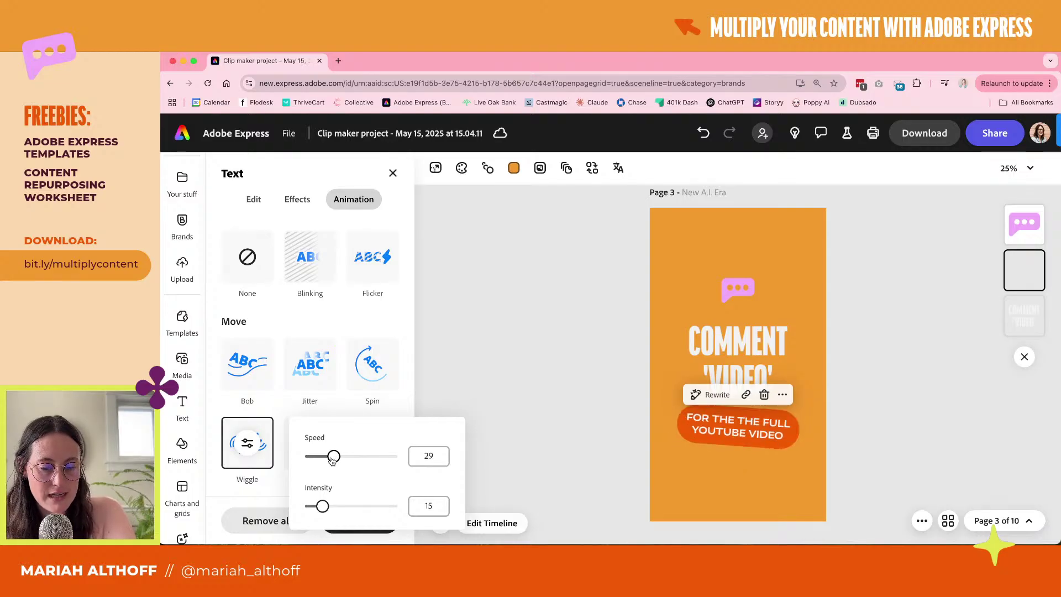
drag(323, 506, 381, 506)
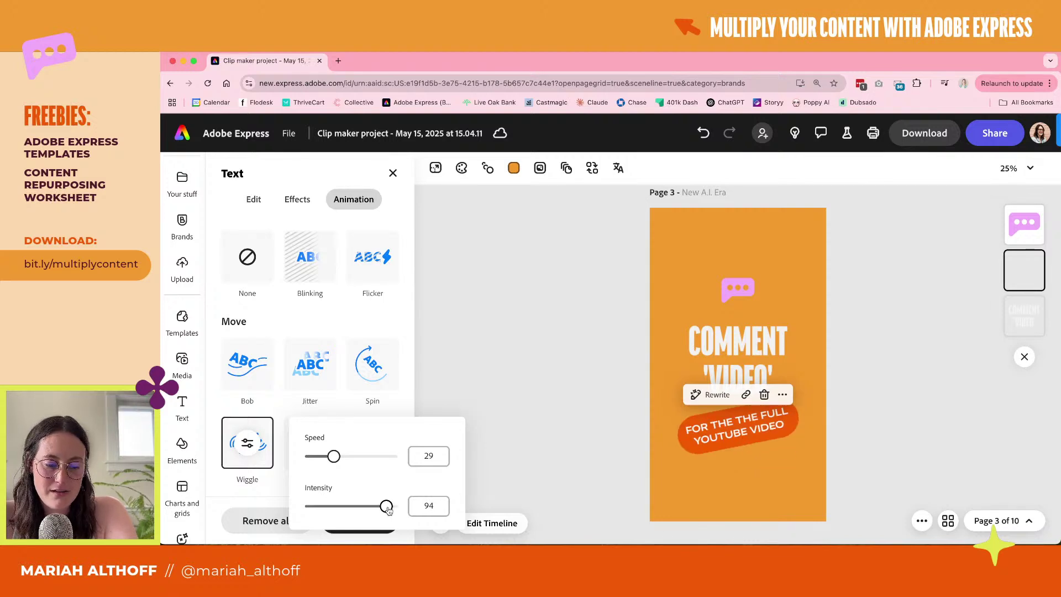
drag(388, 509, 325, 515)
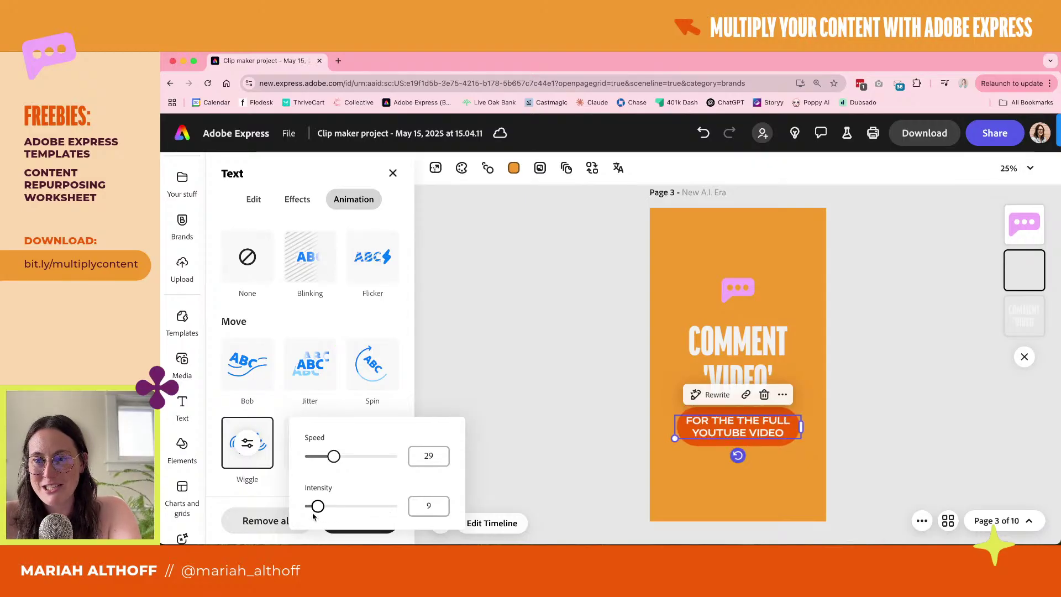
click(332, 455)
click(502, 336)
click(535, 310)
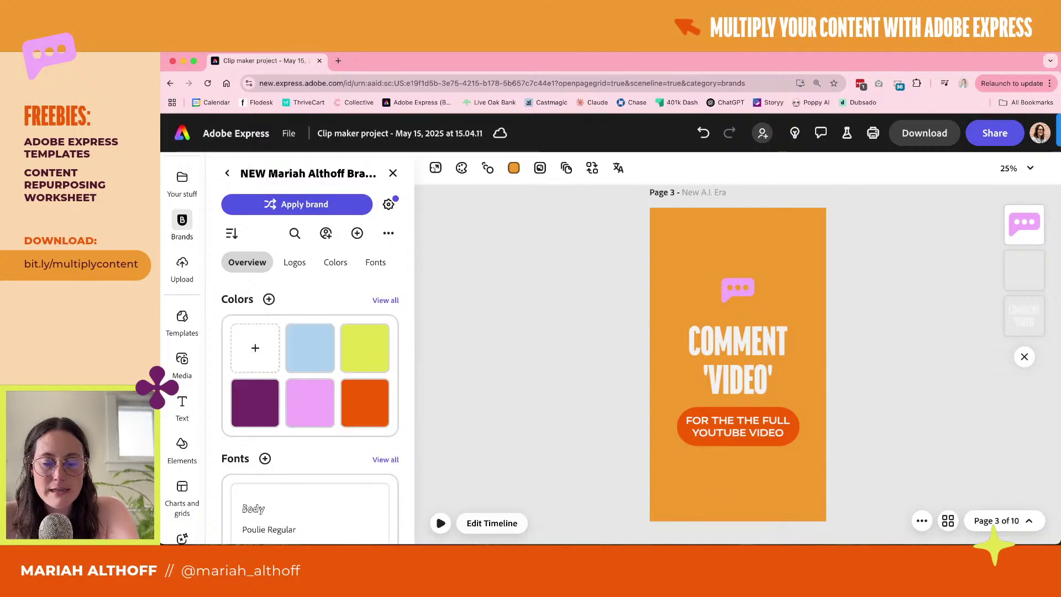
click(442, 523)
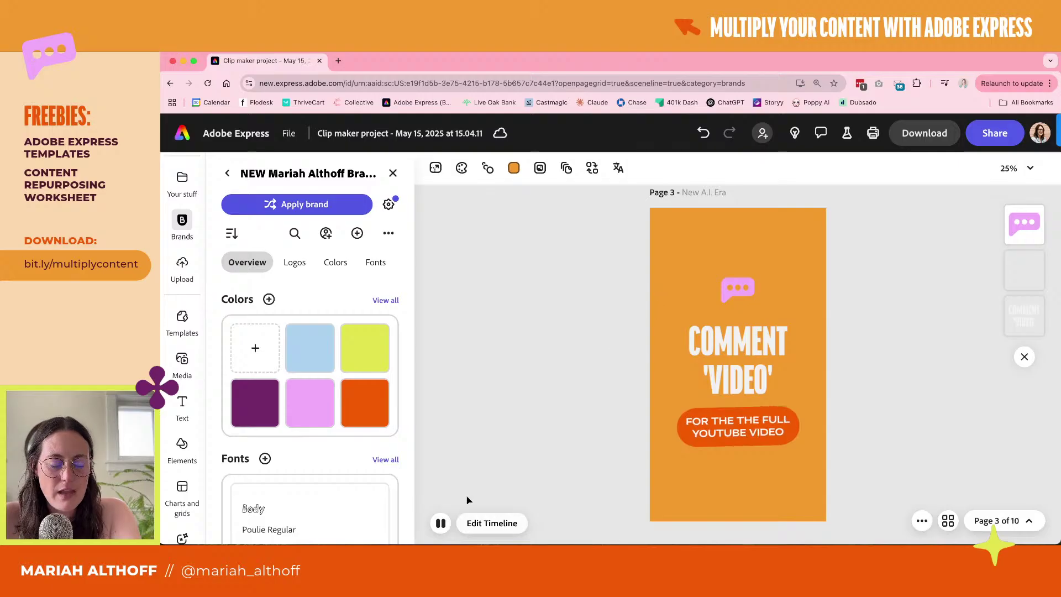
click(440, 524)
Give the COMMENT 'VIDEO' heading a Pop entrance animation and play the scene to check it
click(784, 365)
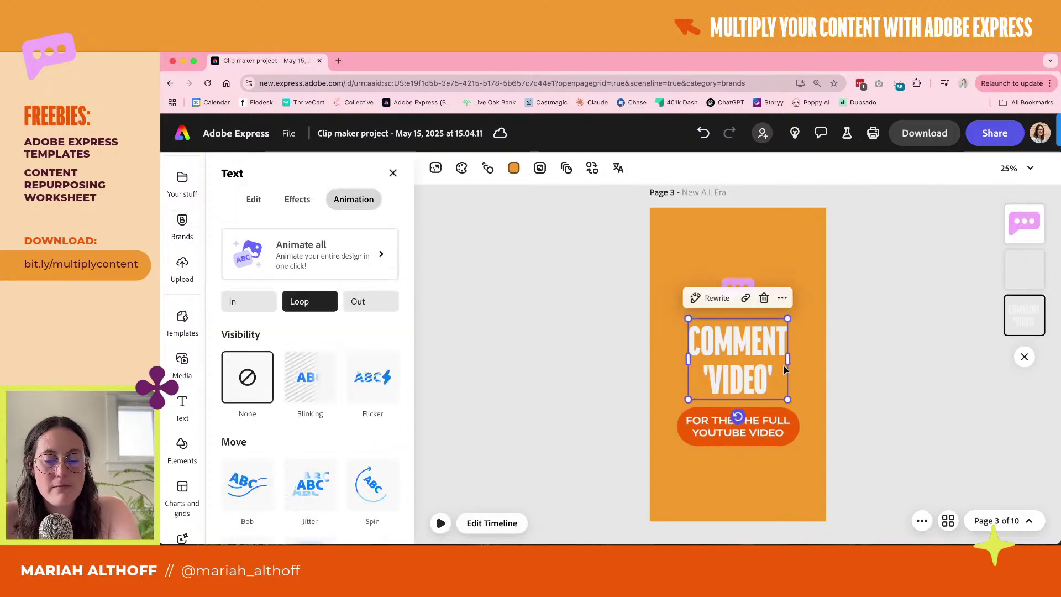
click(248, 301)
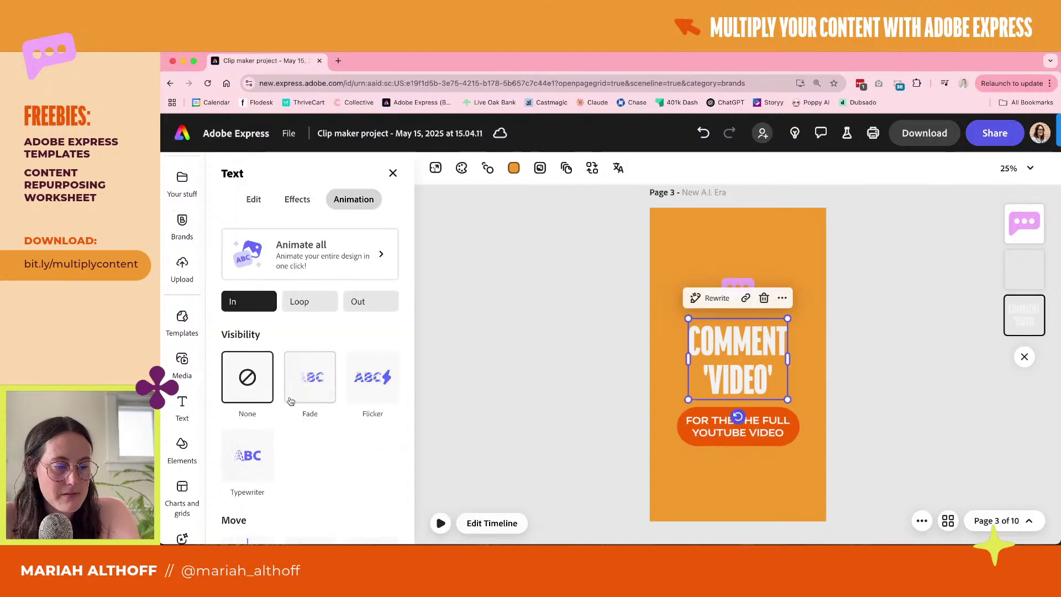
scroll(291, 402, down, 2)
scroll(291, 402, down, 3)
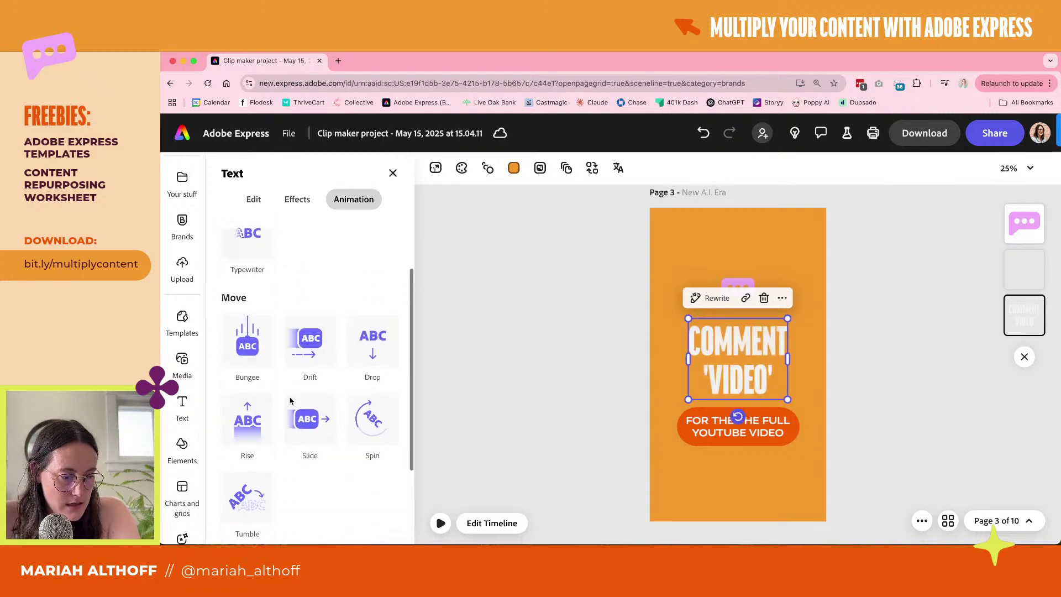
scroll(291, 402, down, 2)
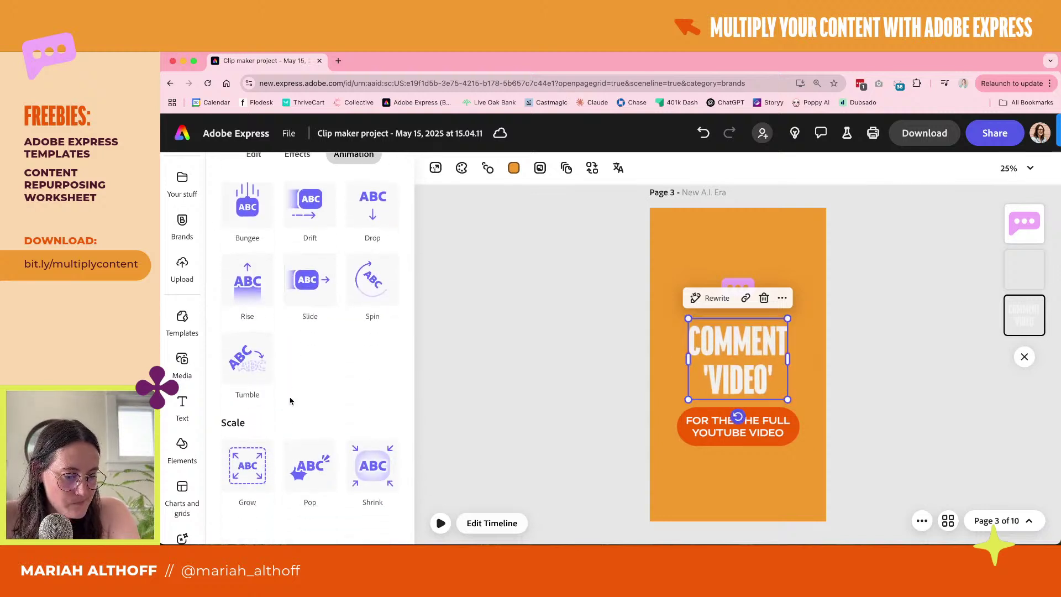
click(319, 471)
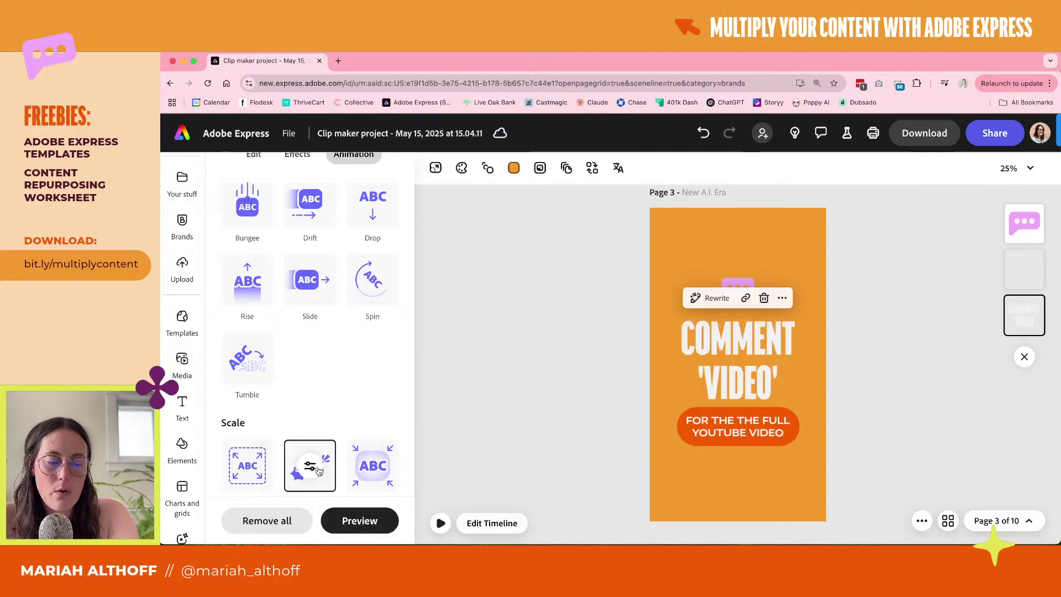
click(448, 431)
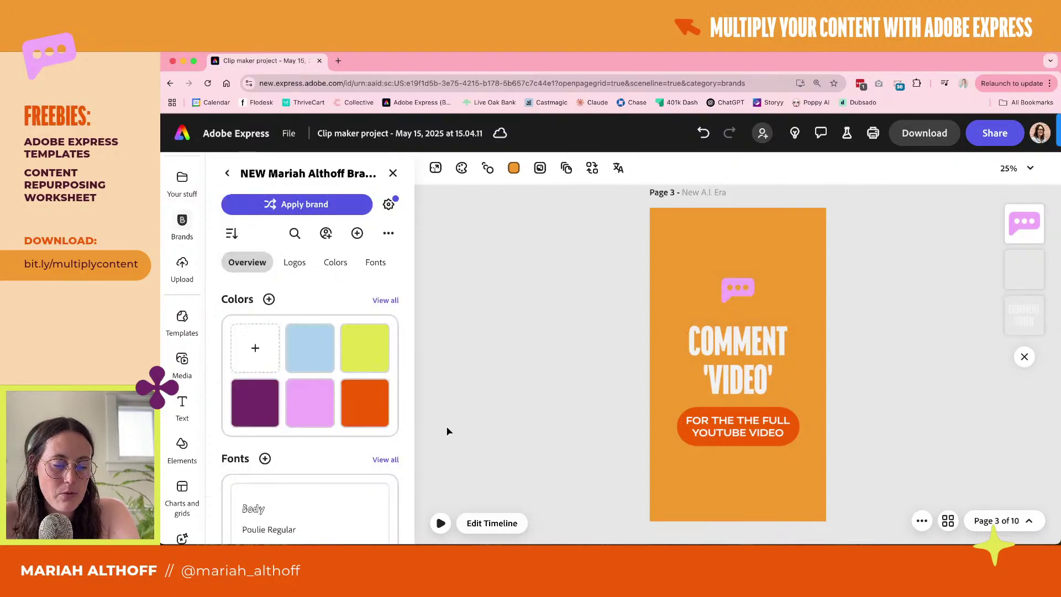
click(441, 523)
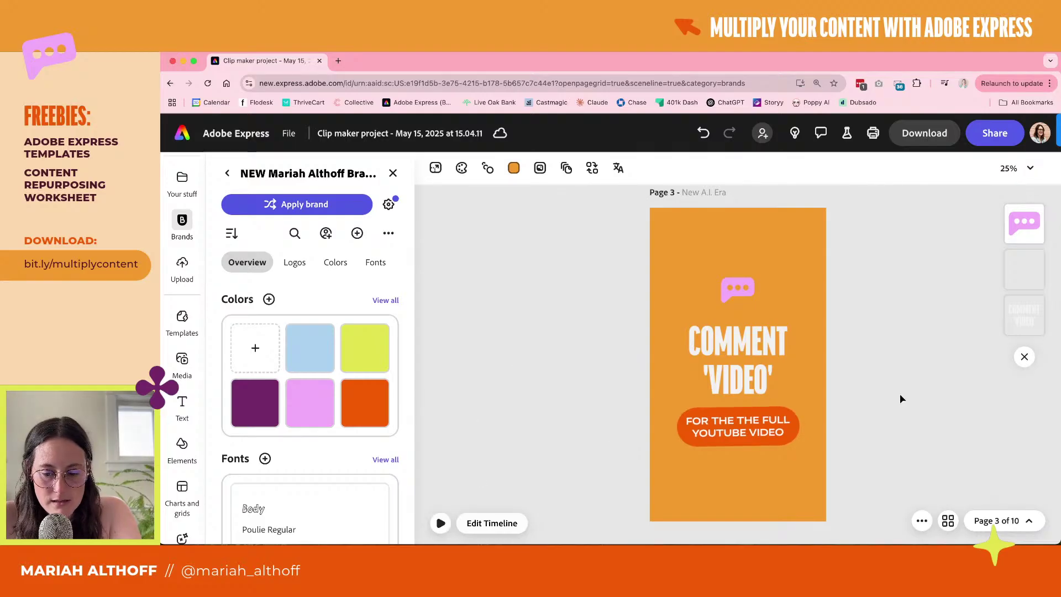
Open the timeline, play the orange end scene from its start at 0:26, and enlarge the preview to 15%
scroll(902, 399, down, 1)
click(505, 523)
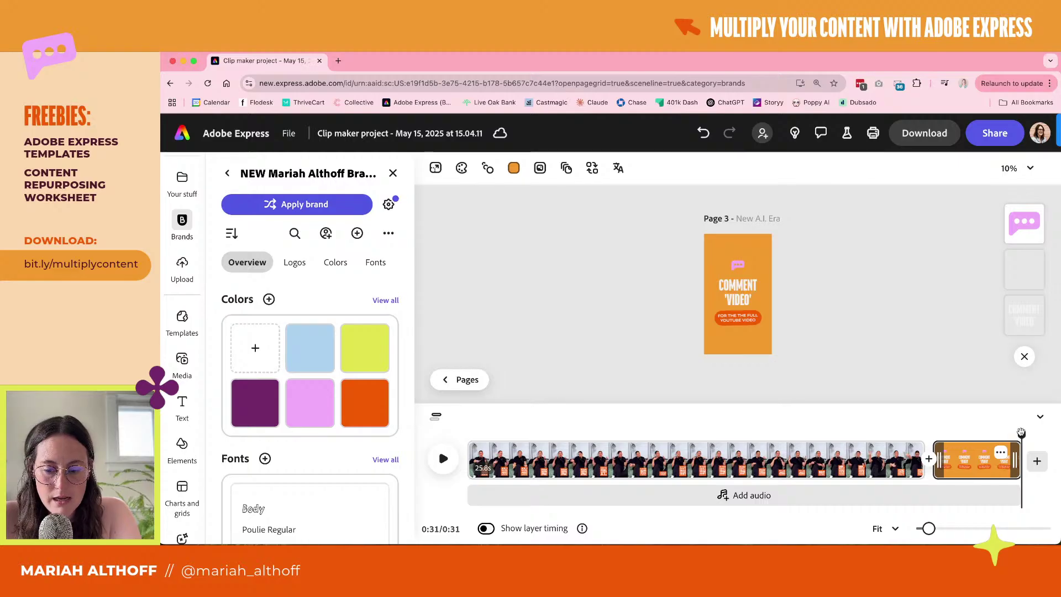
drag(1022, 433, 934, 433)
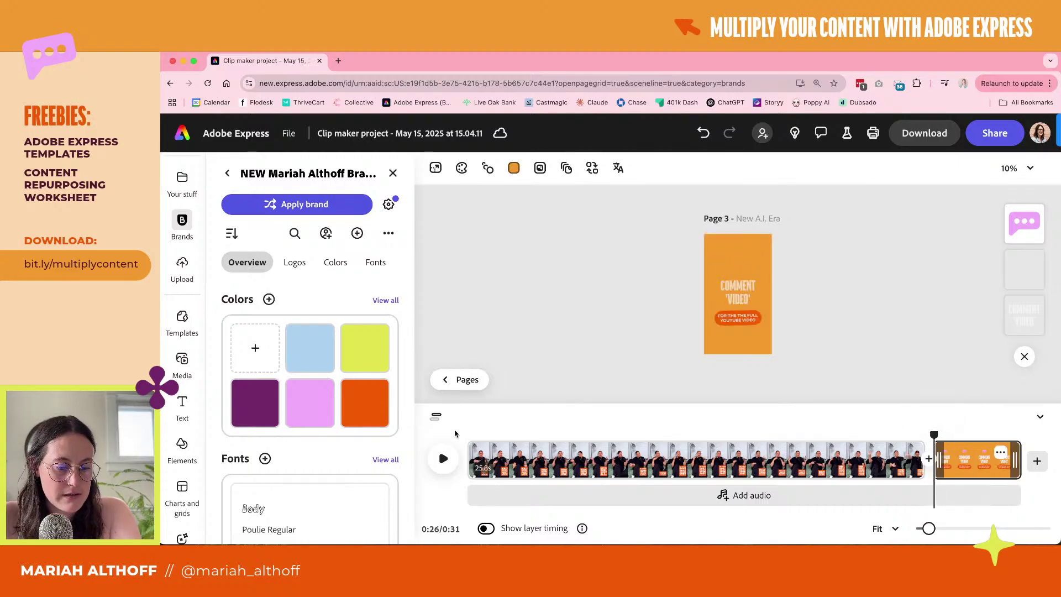
click(444, 463)
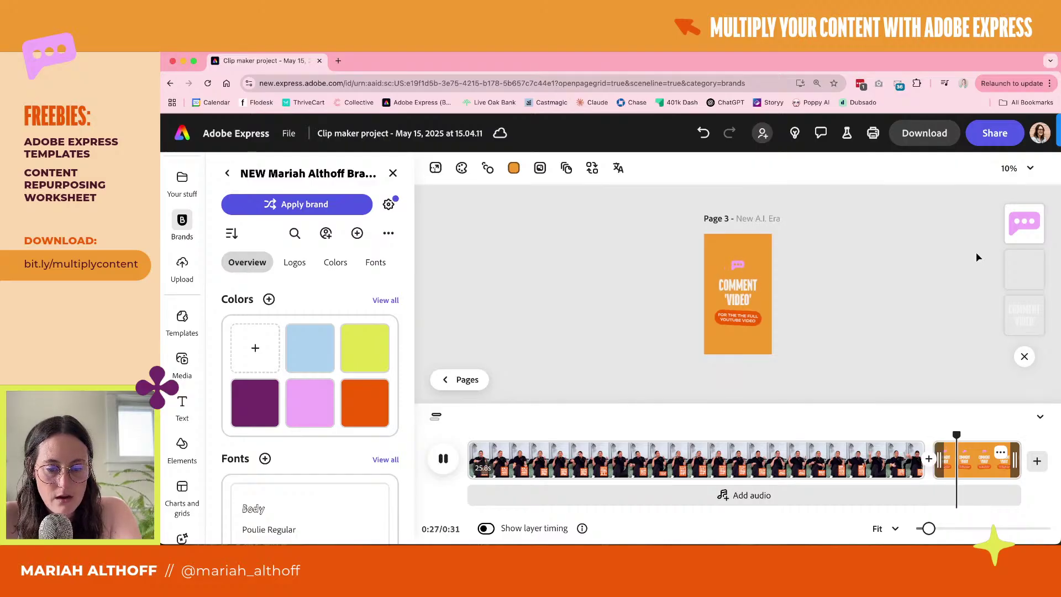
key(space)
key(super+equal)
key(super+equal)
key(super+minus)
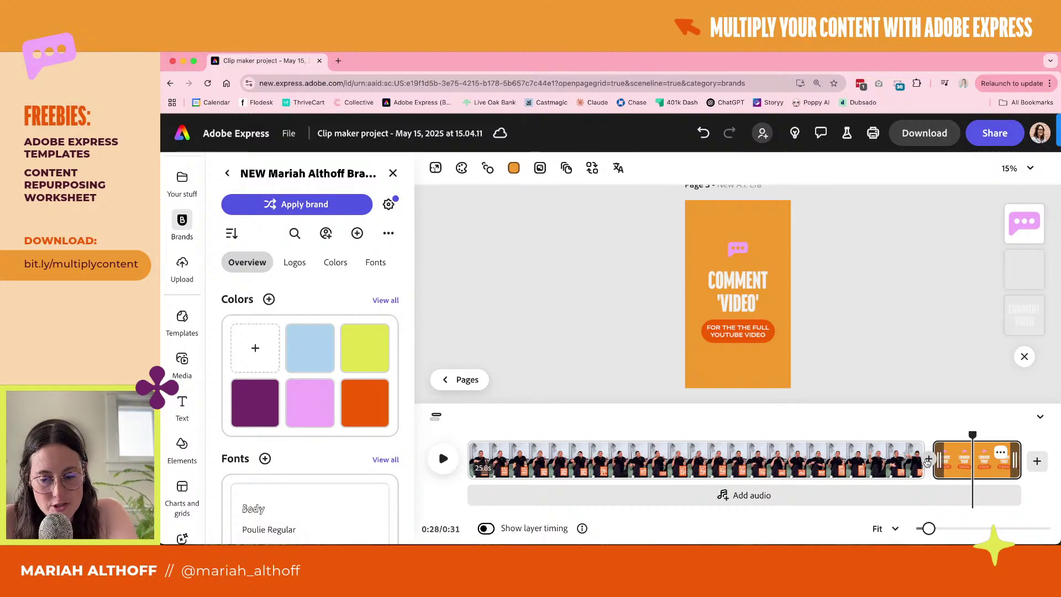
Add a Slide transition between the talking clip and the orange end scene, and play across the cut with sound
click(928, 460)
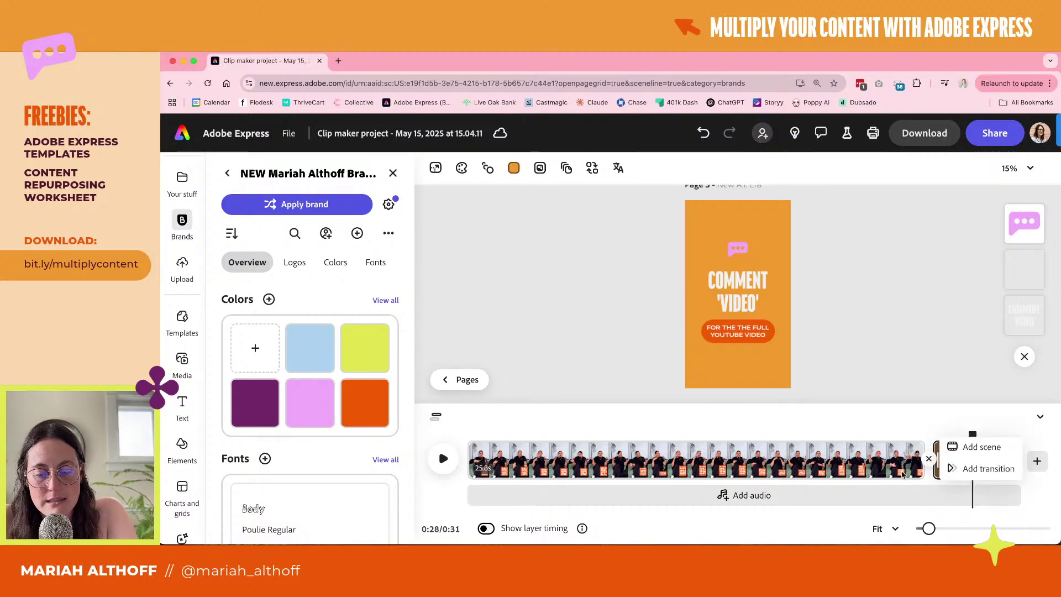
click(989, 469)
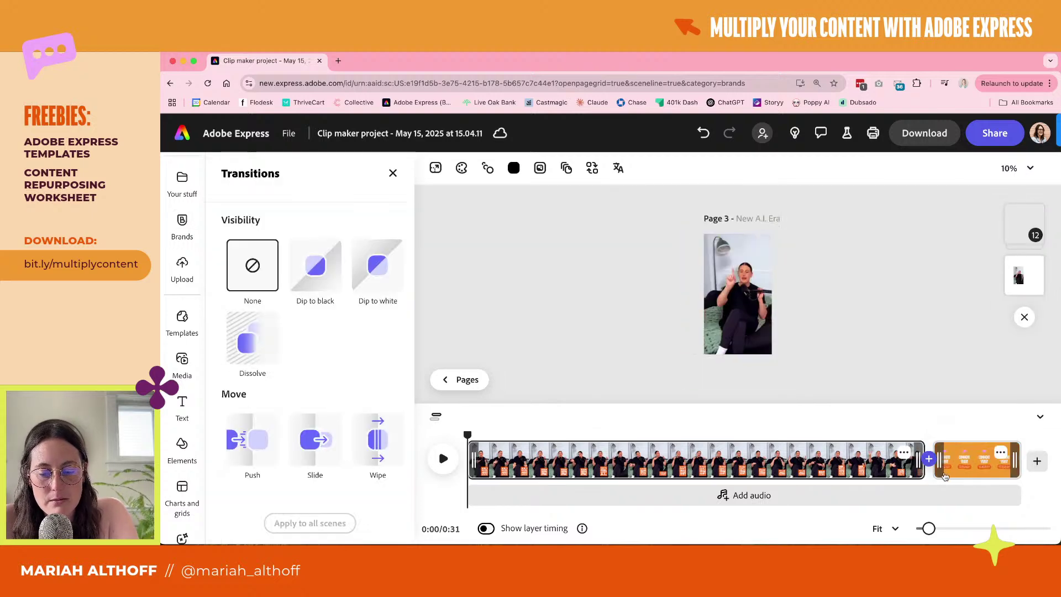
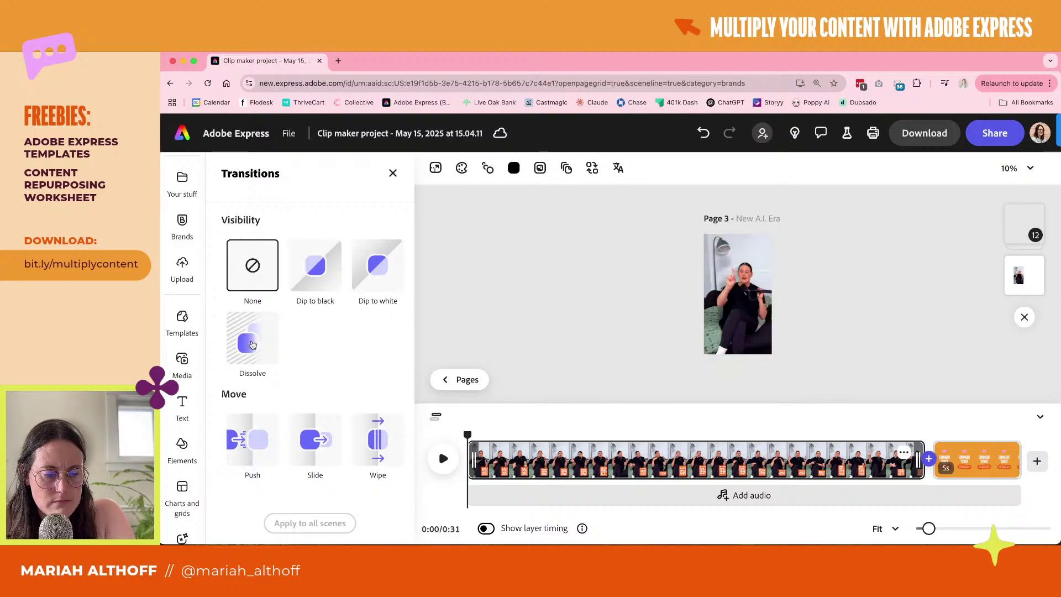
click(252, 344)
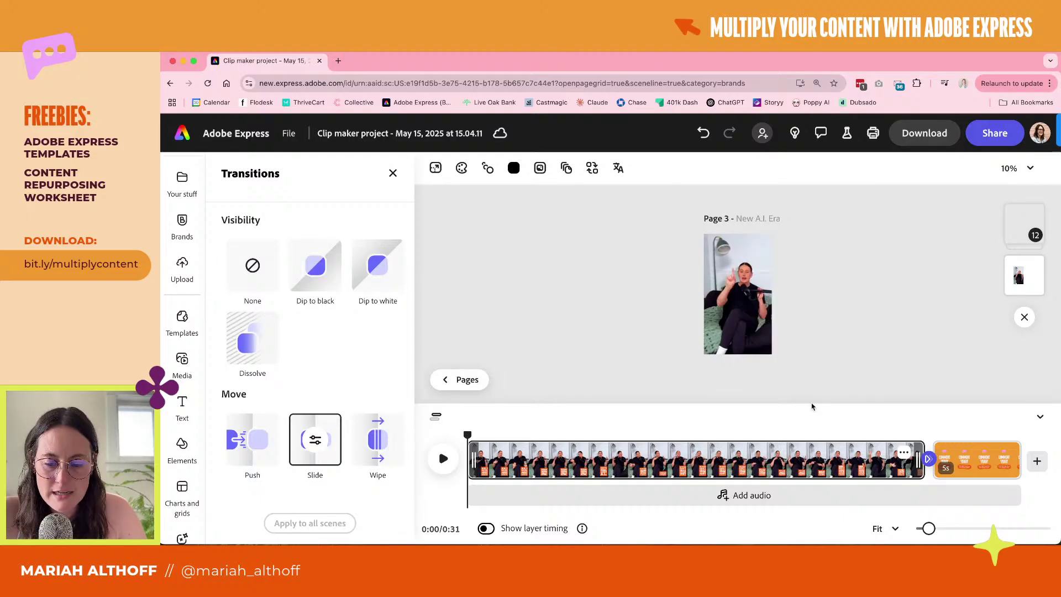
drag(467, 437, 843, 424)
click(442, 457)
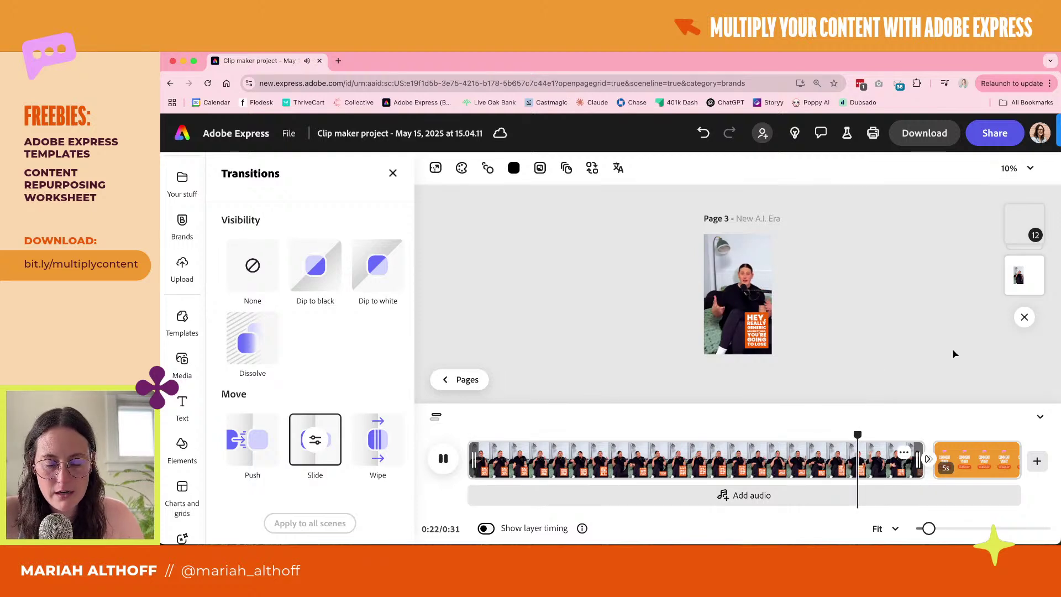
key(XF86AudioRaiseVolume)
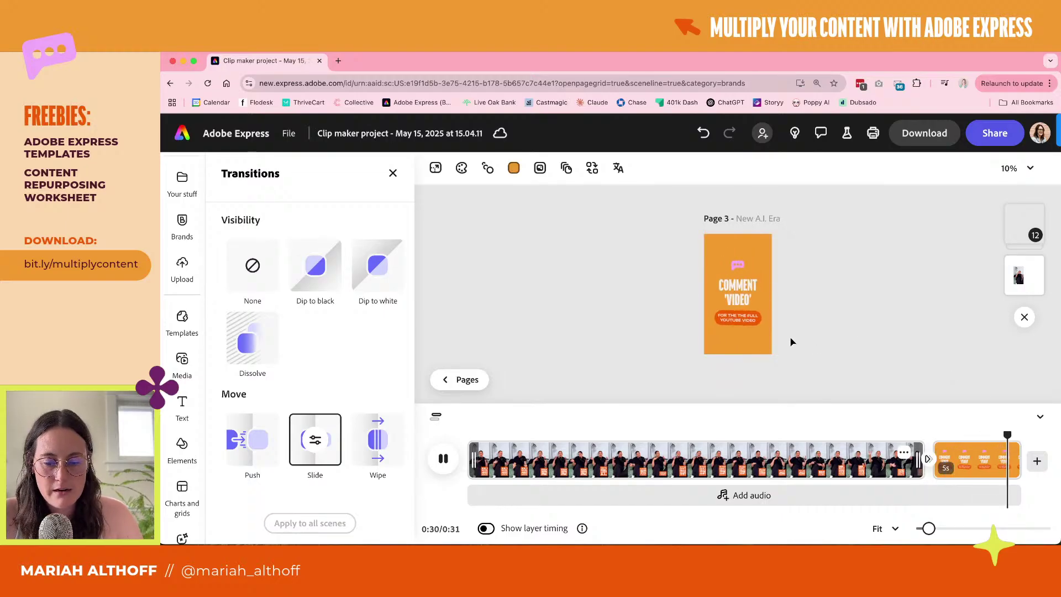
Give the orange pill text a Bungee entrance animation and replay the timeline from shortly before the end scene
click(746, 324)
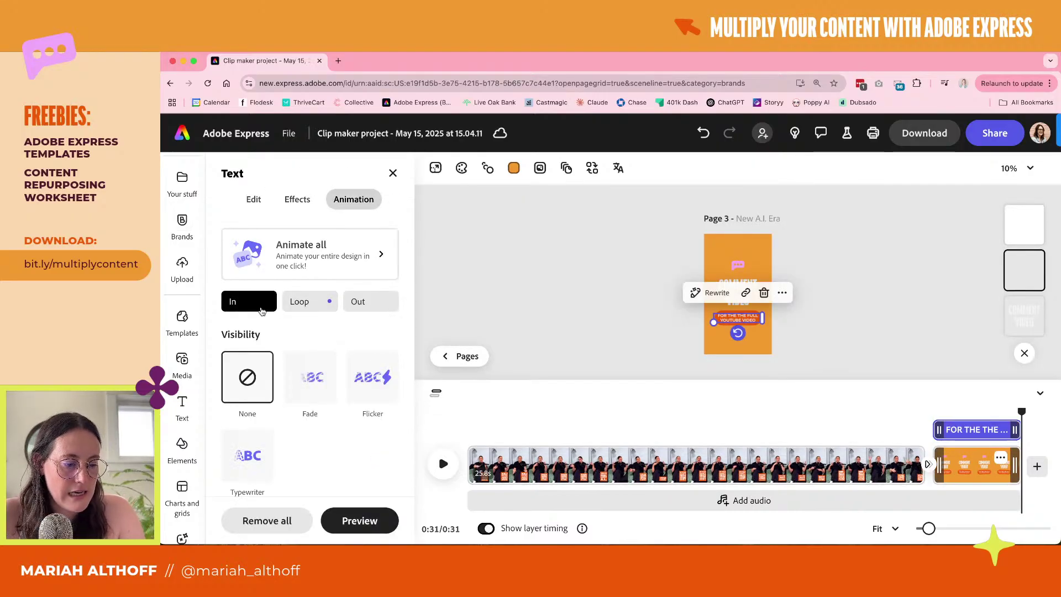
scroll(261, 311, down, 3)
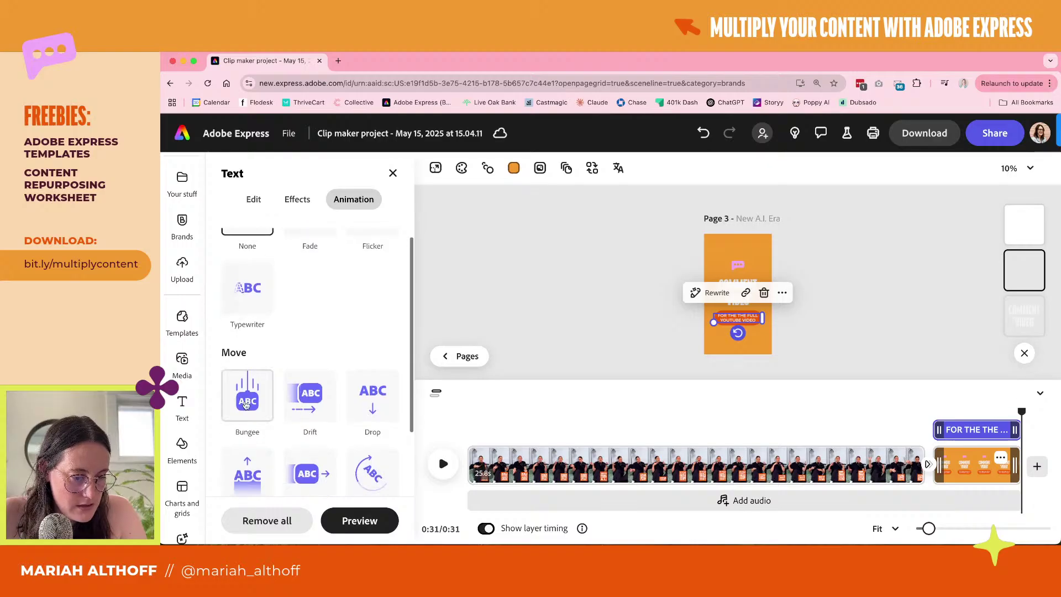
click(246, 405)
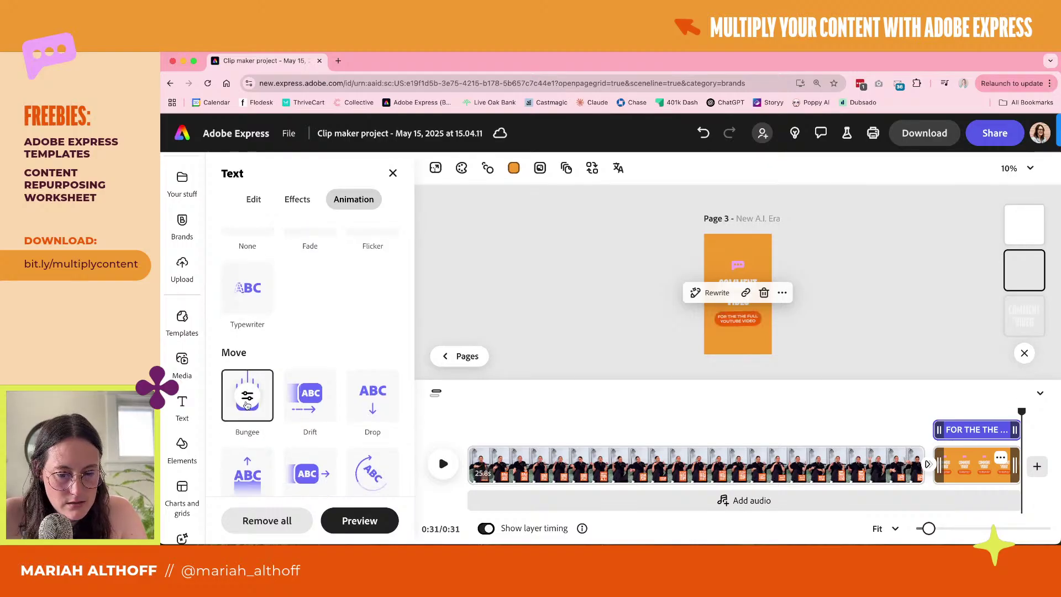
click(583, 350)
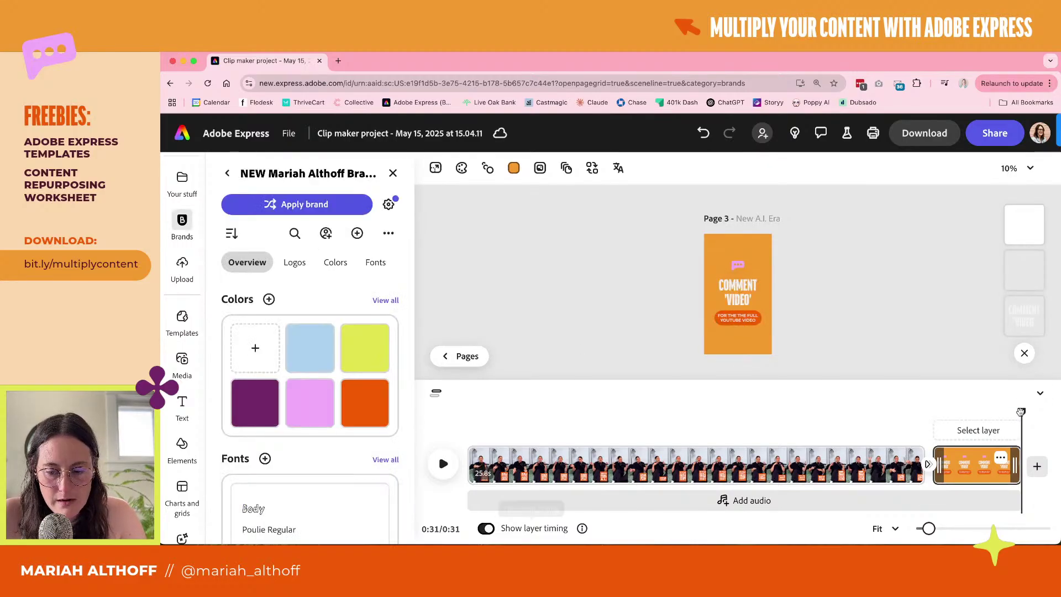
drag(1021, 411, 888, 412)
click(443, 464)
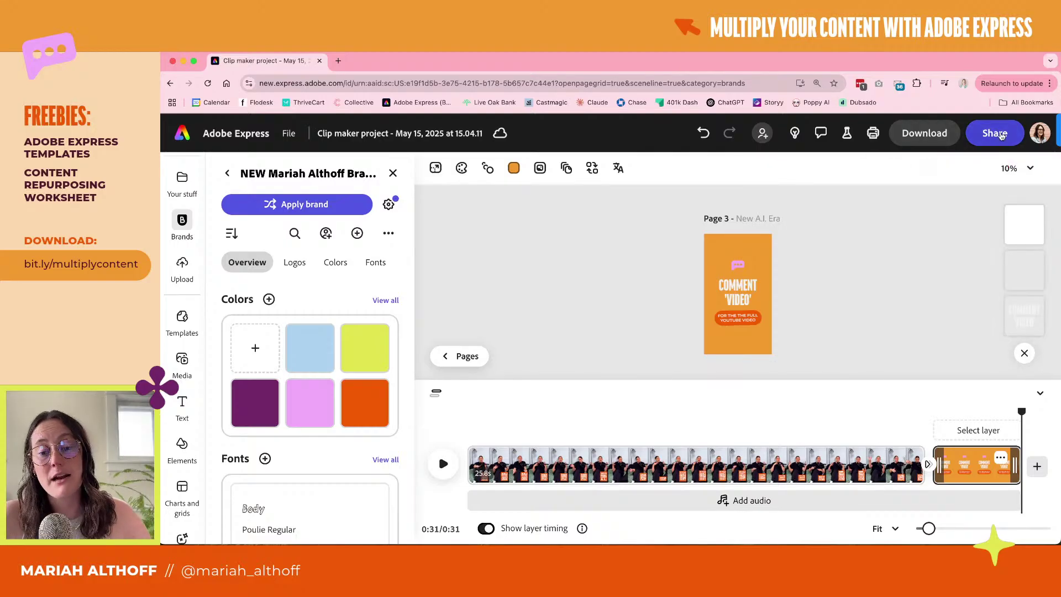
Set up sharing the video to social media as a Reel on the connected Instagram channel
click(995, 133)
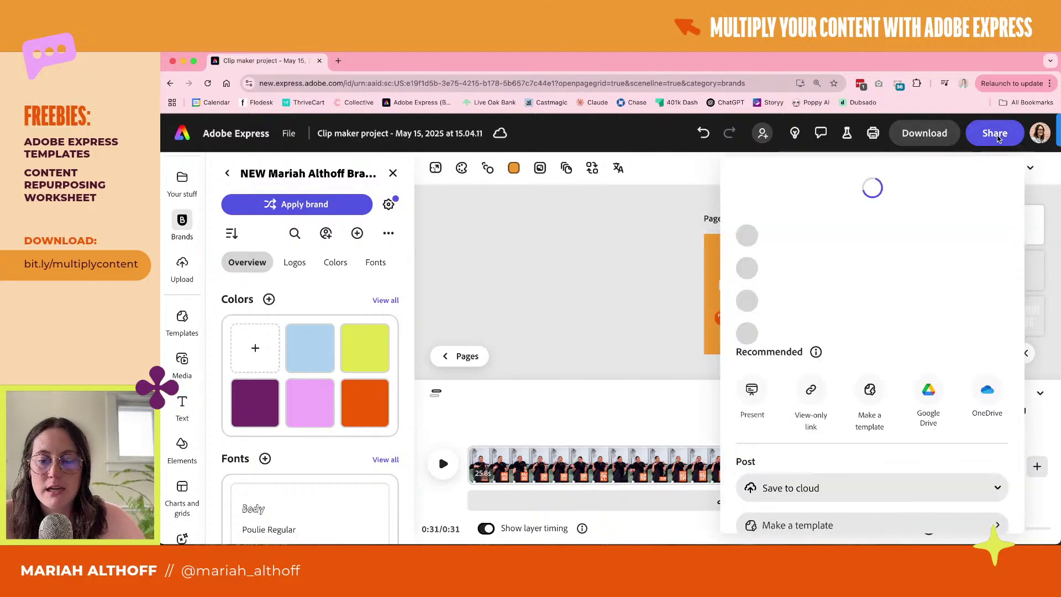
scroll(881, 256, down, 4)
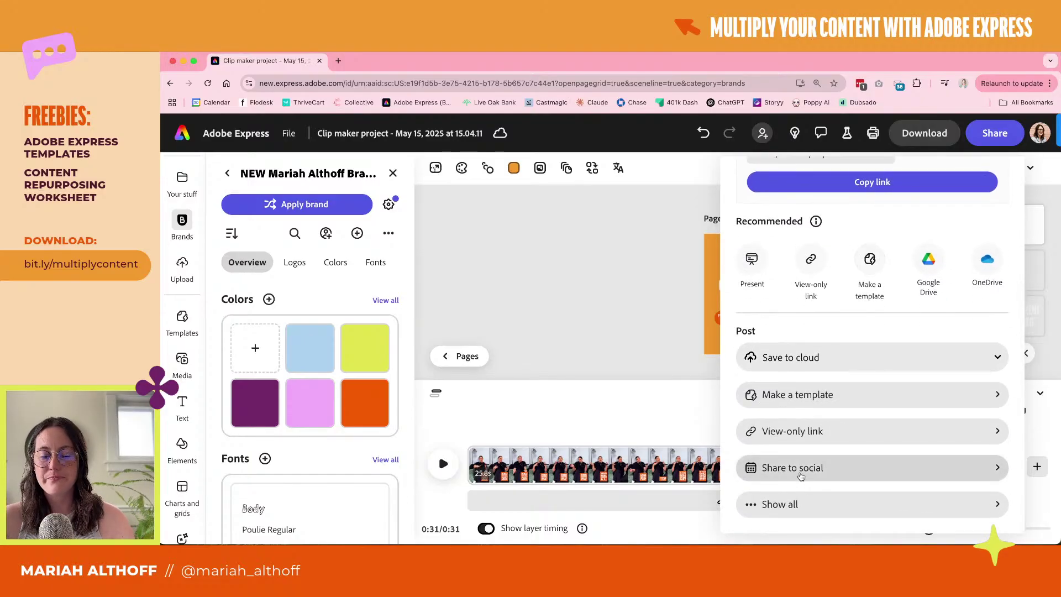
click(801, 478)
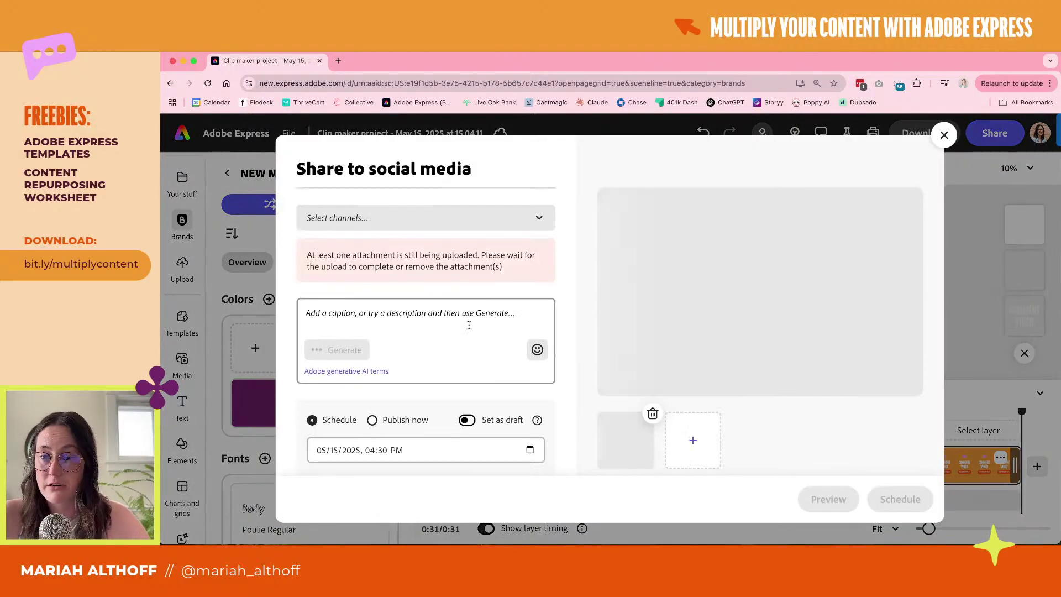
click(380, 220)
click(362, 308)
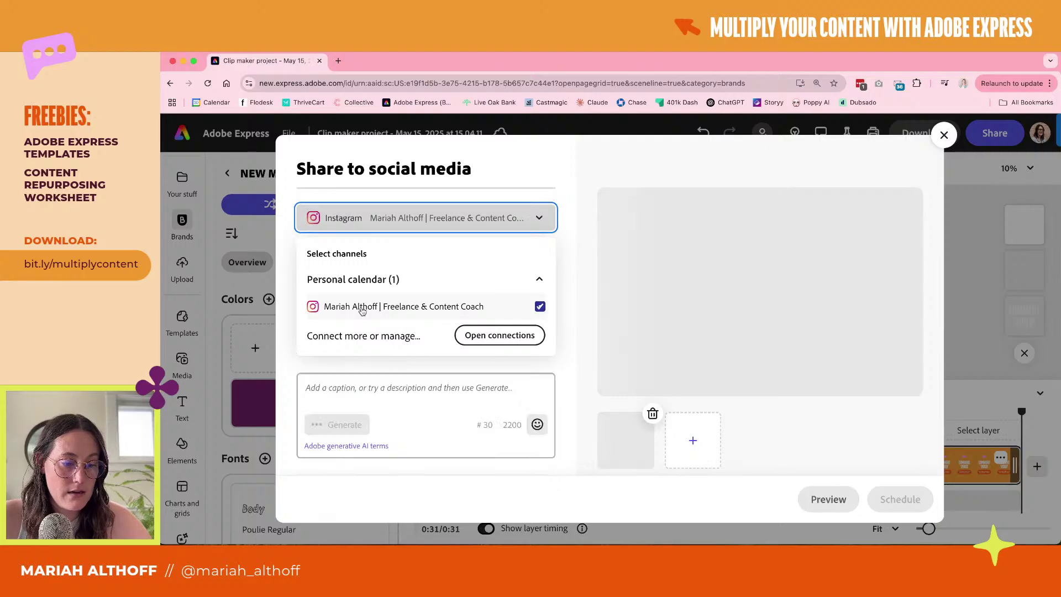
click(570, 311)
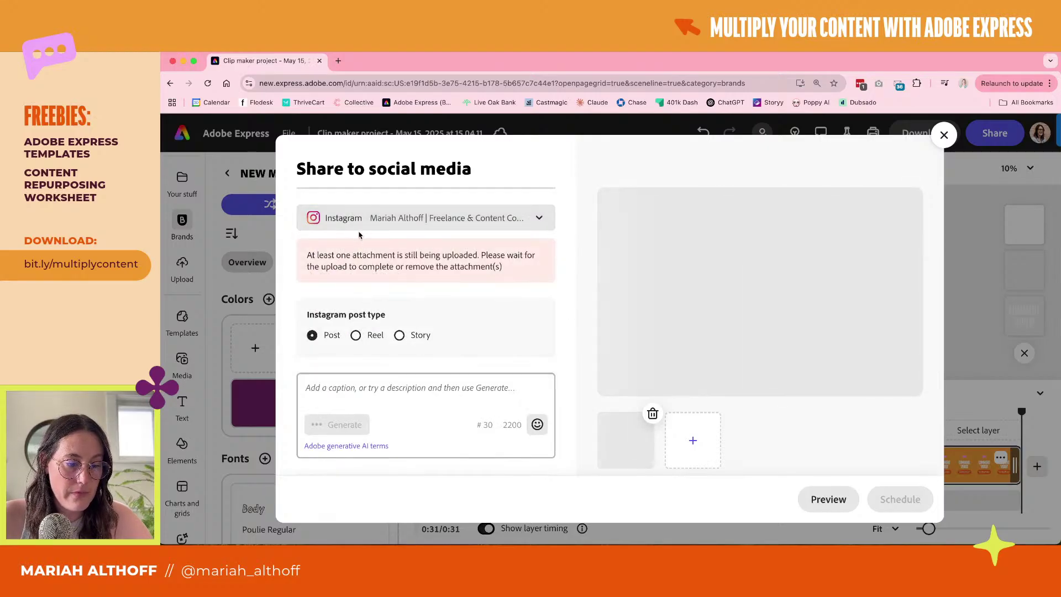
click(380, 393)
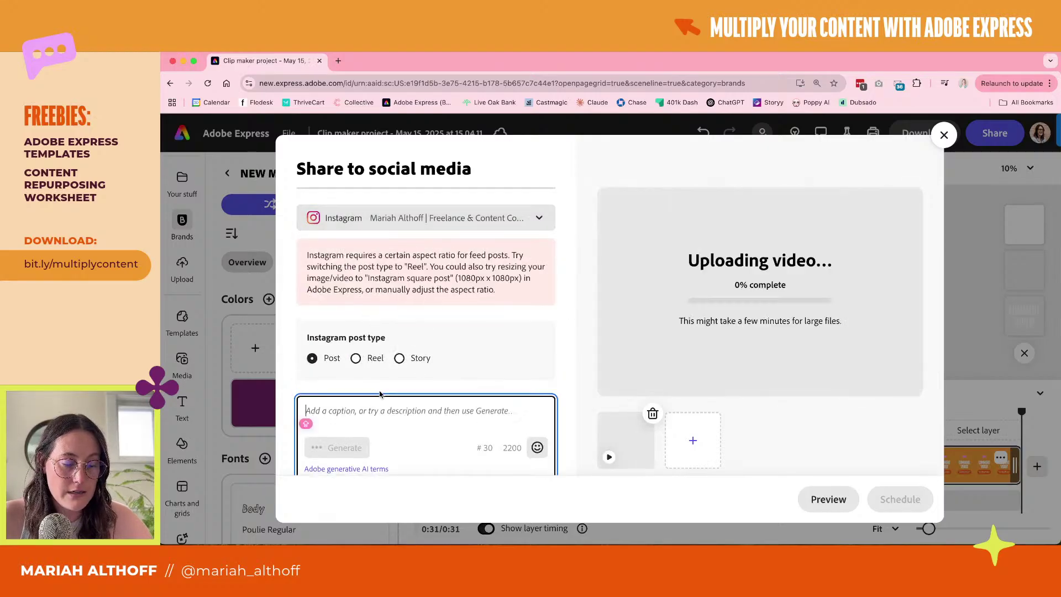
click(357, 360)
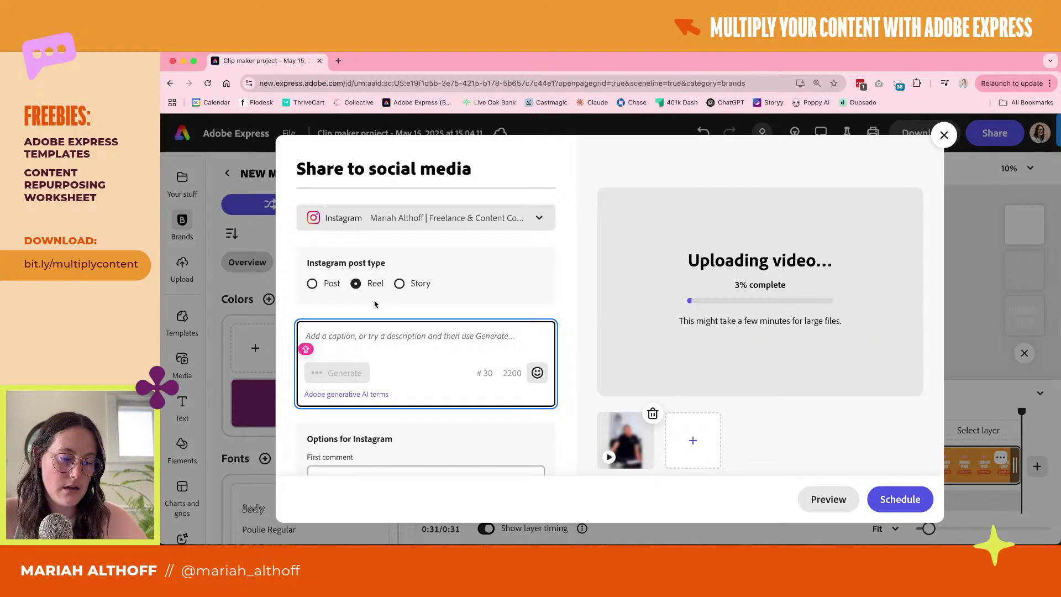
Enter the Reel caption draft "I don't want you competing with AI, so here's how you're going to stand out."
scroll(338, 375, down, 3)
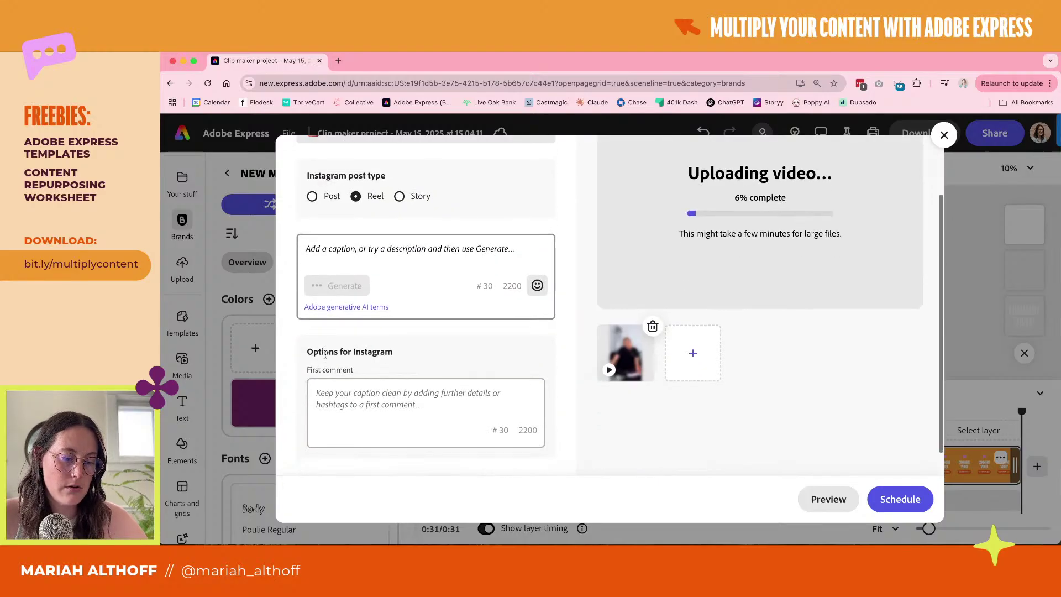
scroll(335, 374, up, 2)
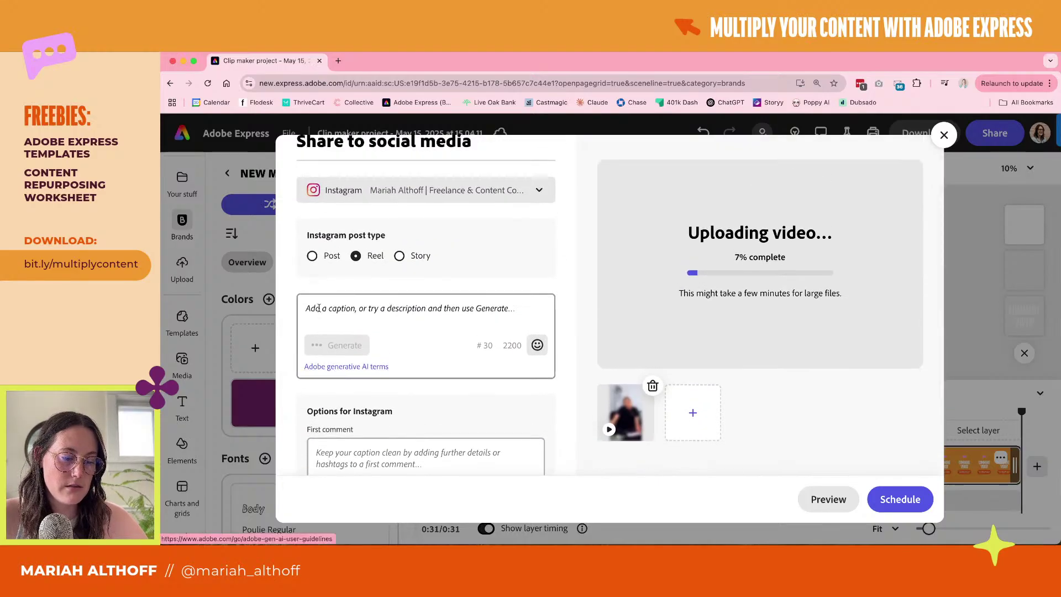
click(344, 367)
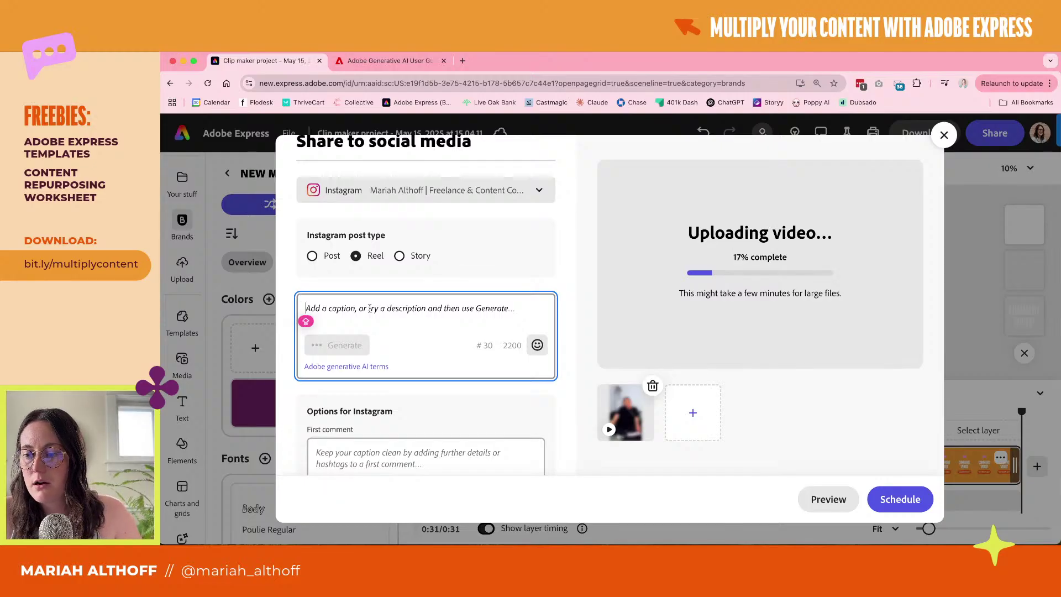
text(I DON'T)
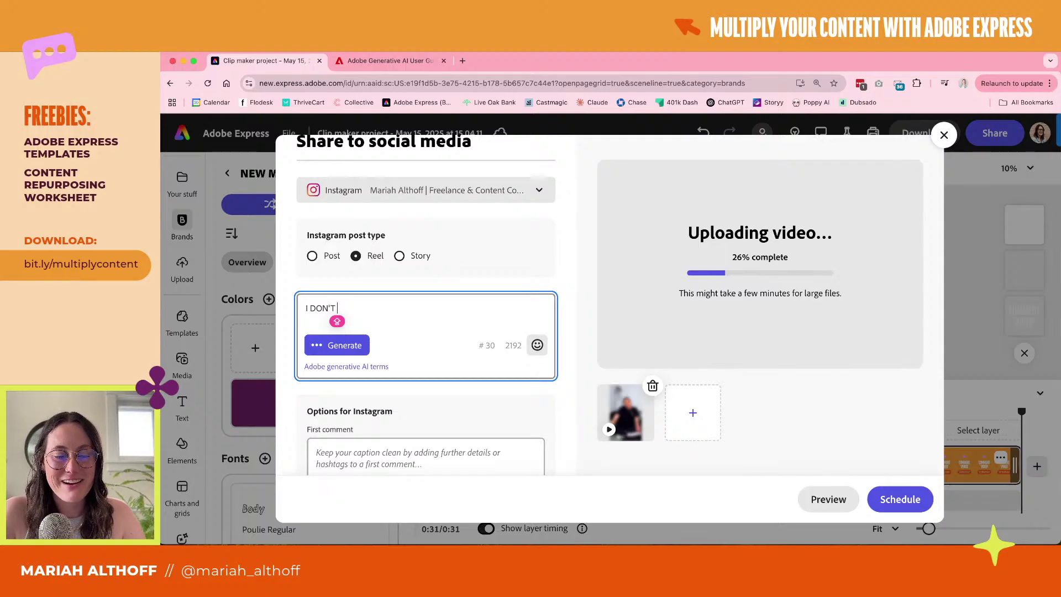
key(BackSpace)
key(BackSpace)
key(BackSpace)
key(BackSpace)
key(BackSpace)
key(BackSpace)
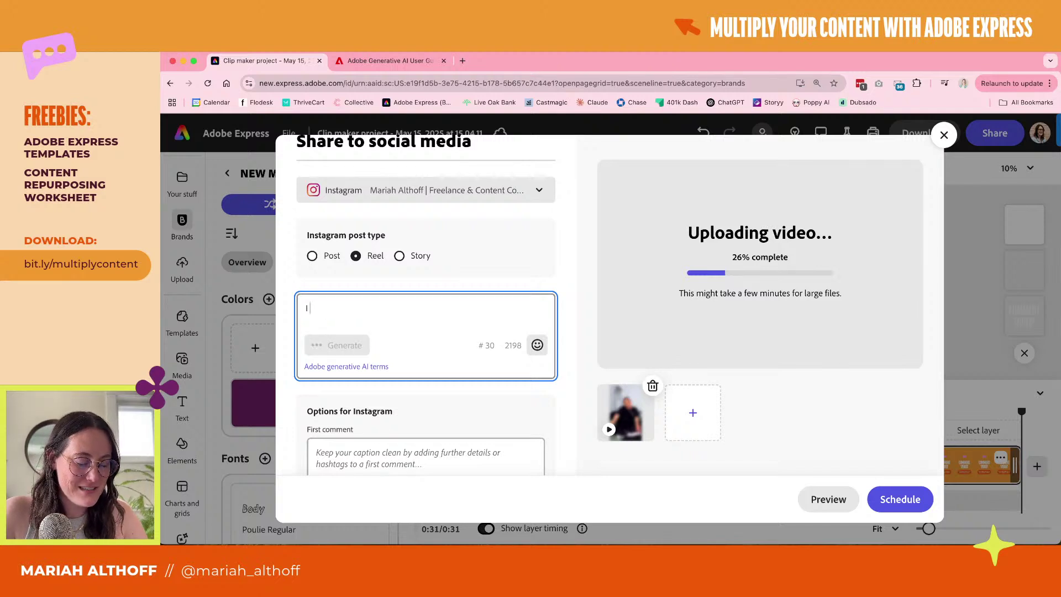
text(don't)
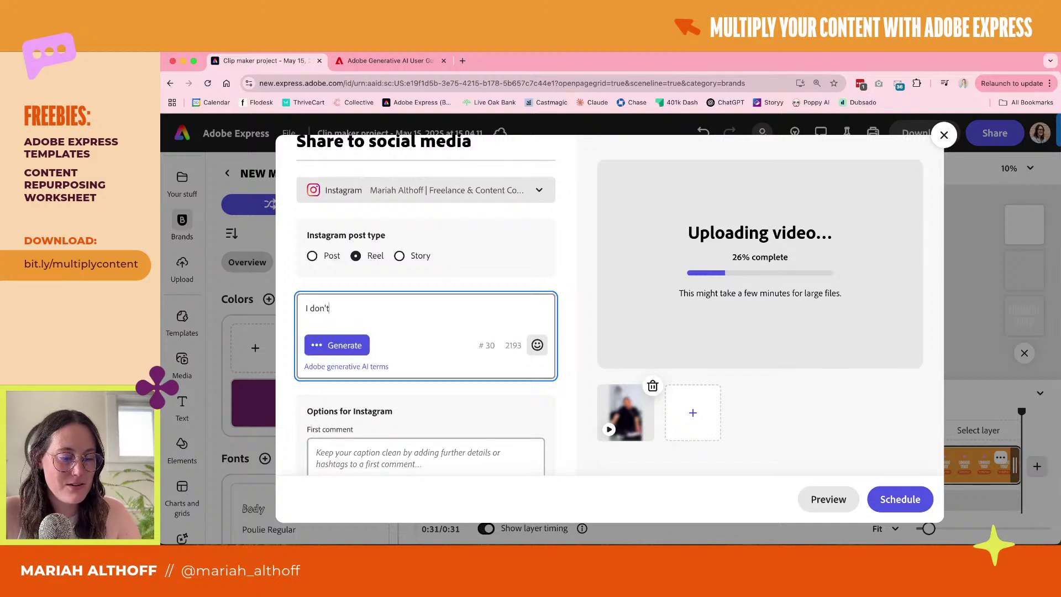
text( want yo ucompet)
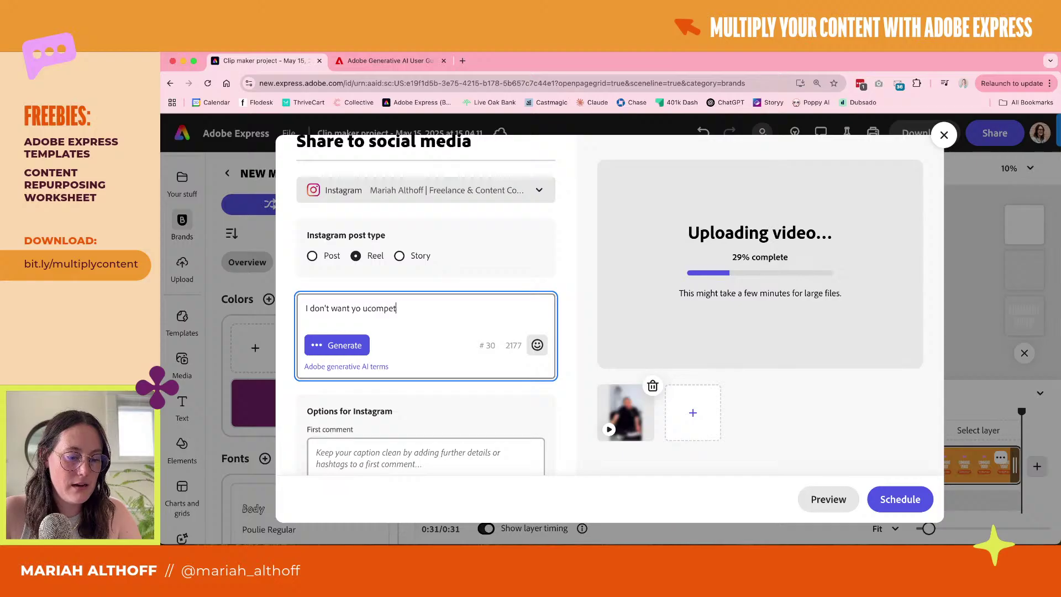
key(BackSpace)
key(BackSpace)
key(BackSpace)
key(BackSpace)
key(BackSpace)
key(BackSpace)
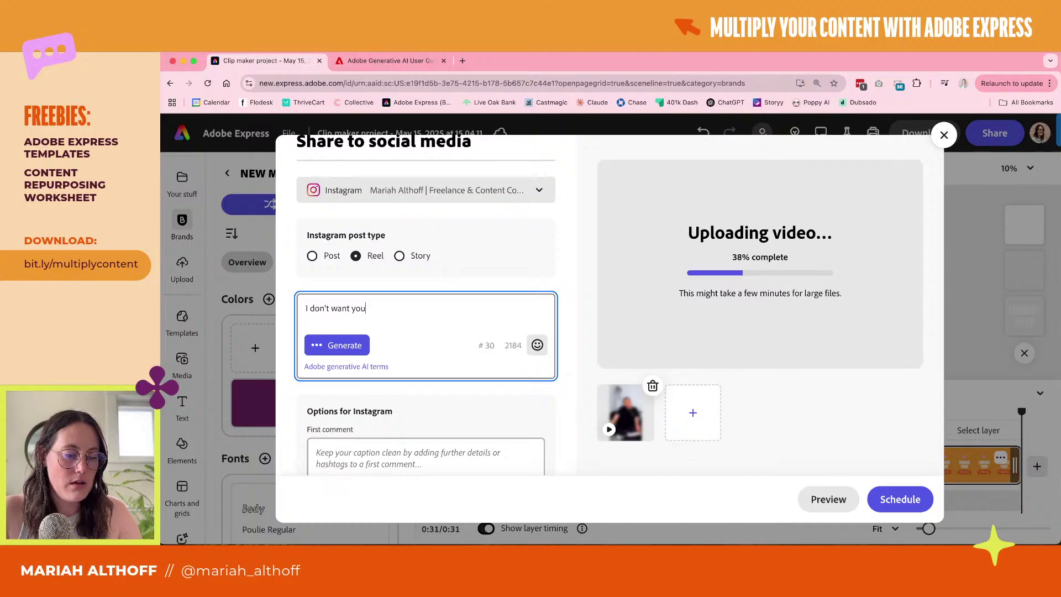
text(competing with )
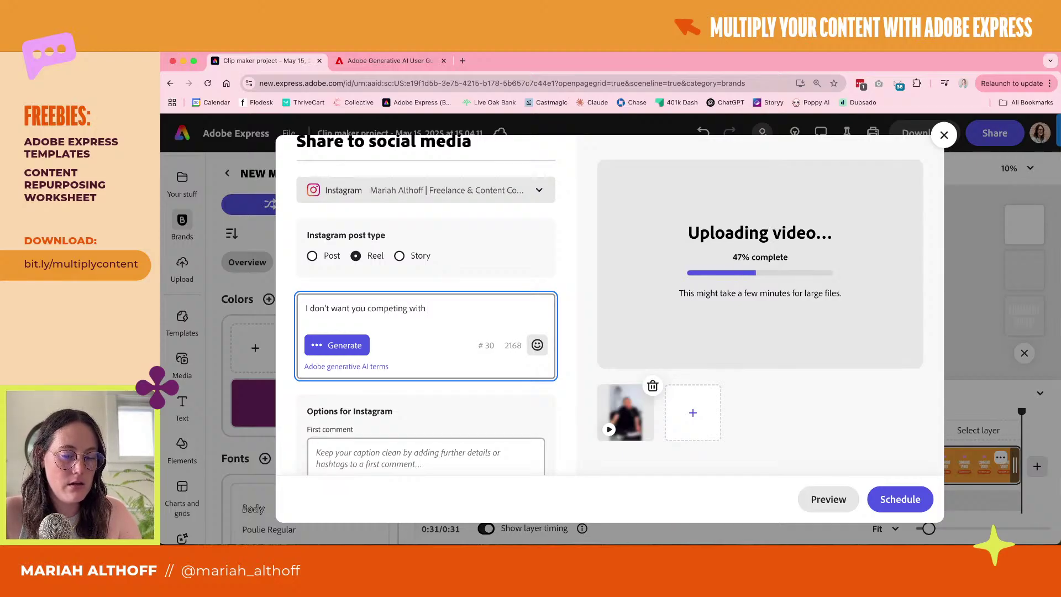
text(A)
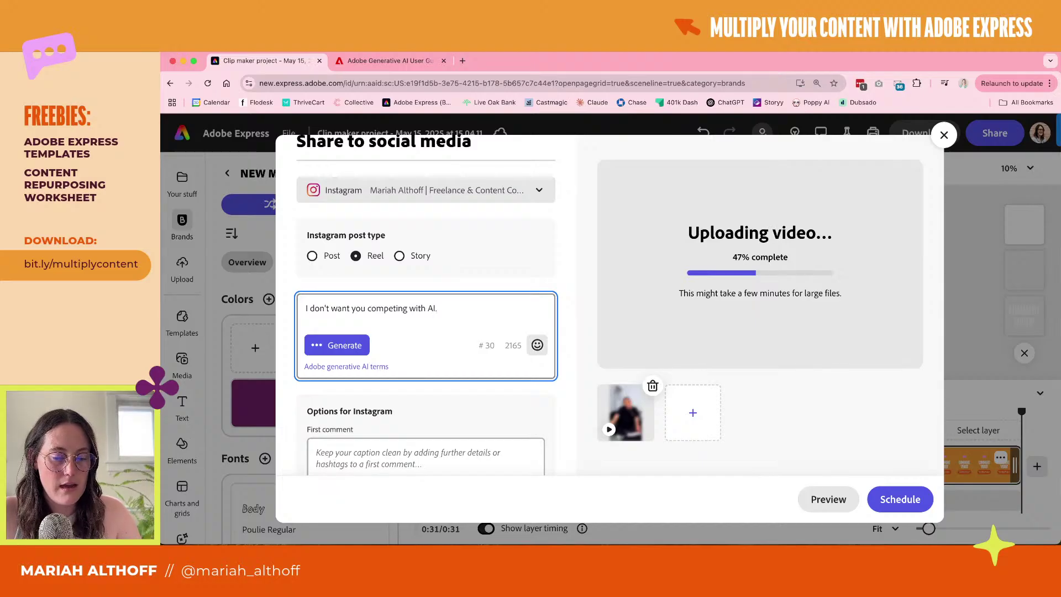
text(I, so her)
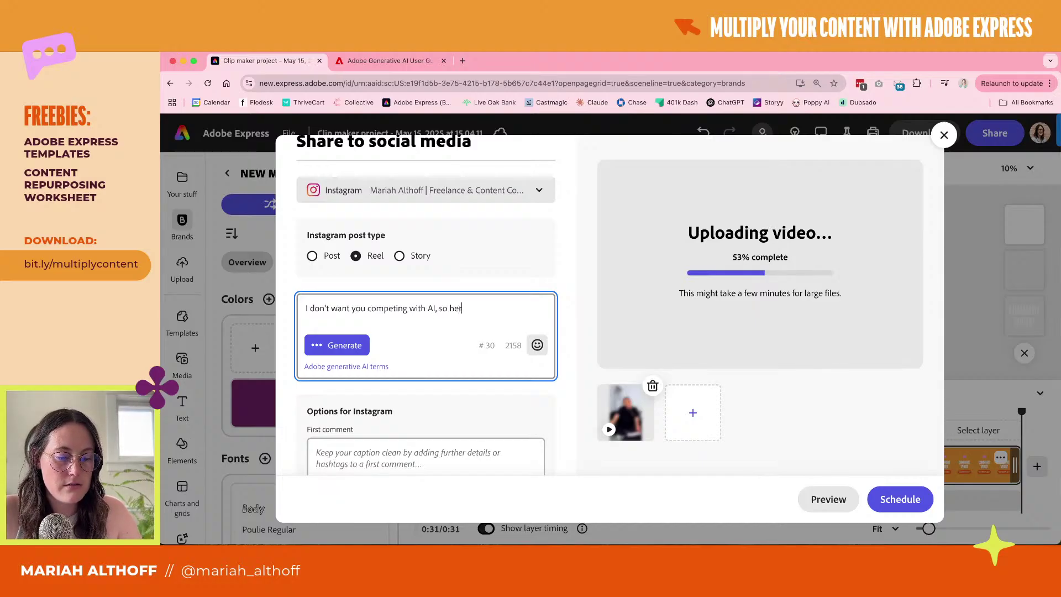
text(e's how you're going to t)
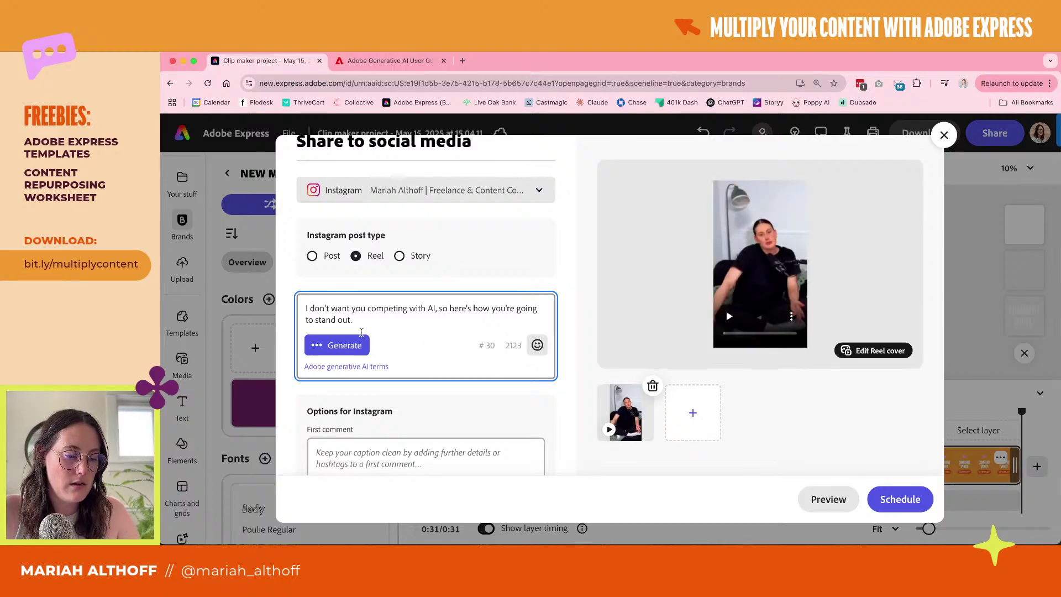
Generate a new AI caption from the draft text and insert it as the Reel's caption
scroll(362, 332, down, 2)
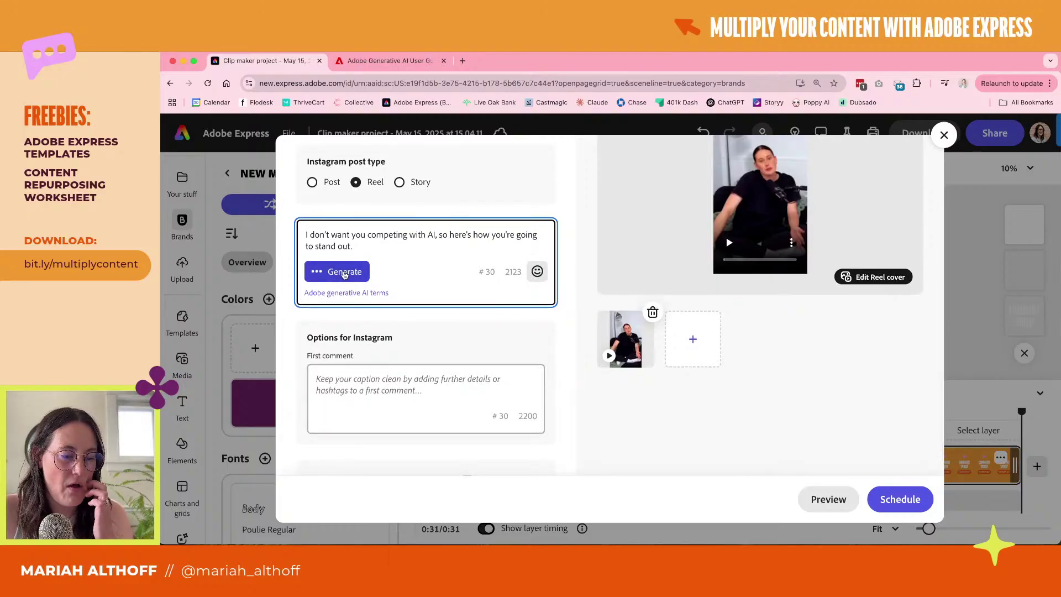
click(343, 273)
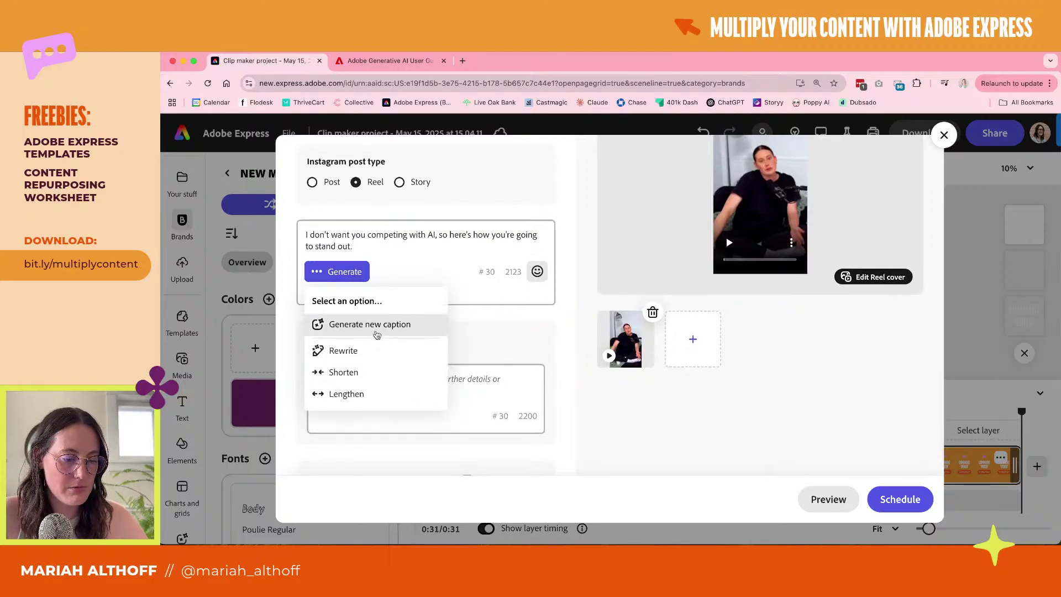
click(370, 326)
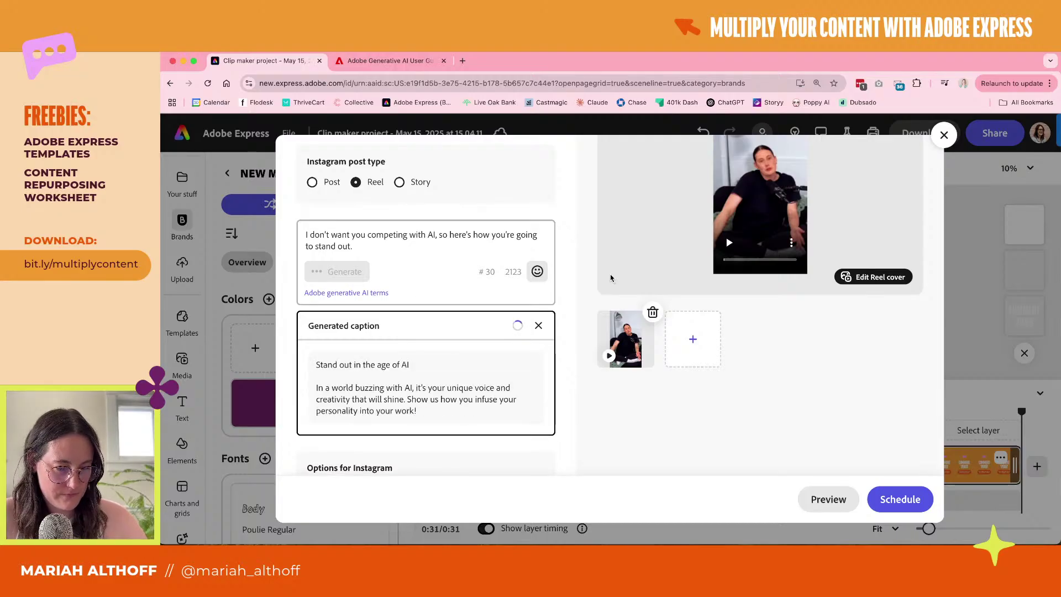
scroll(417, 382, down, 2)
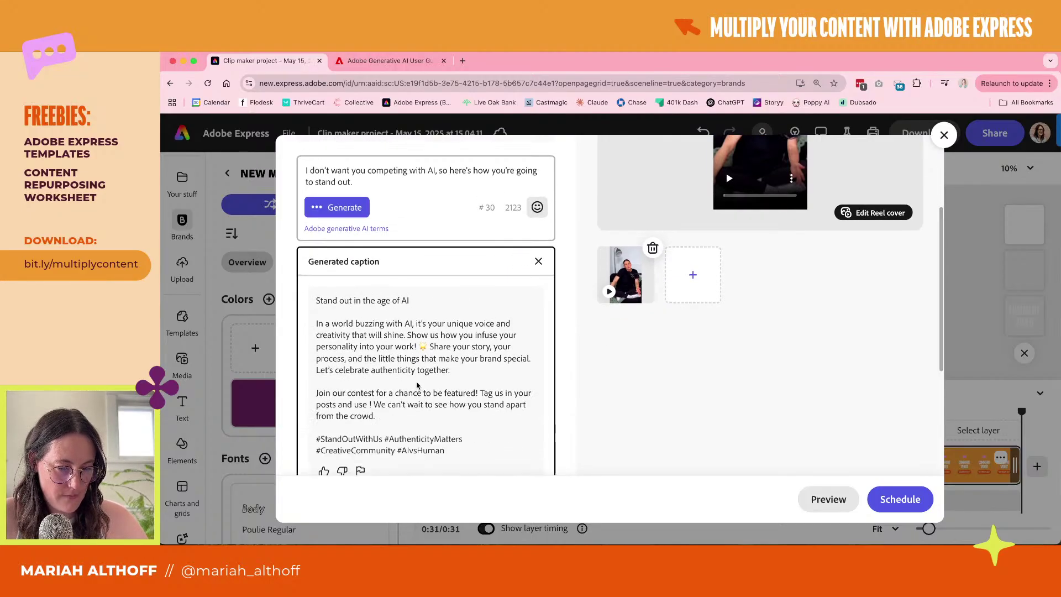
scroll(417, 383, down, 5)
scroll(417, 383, up, 4)
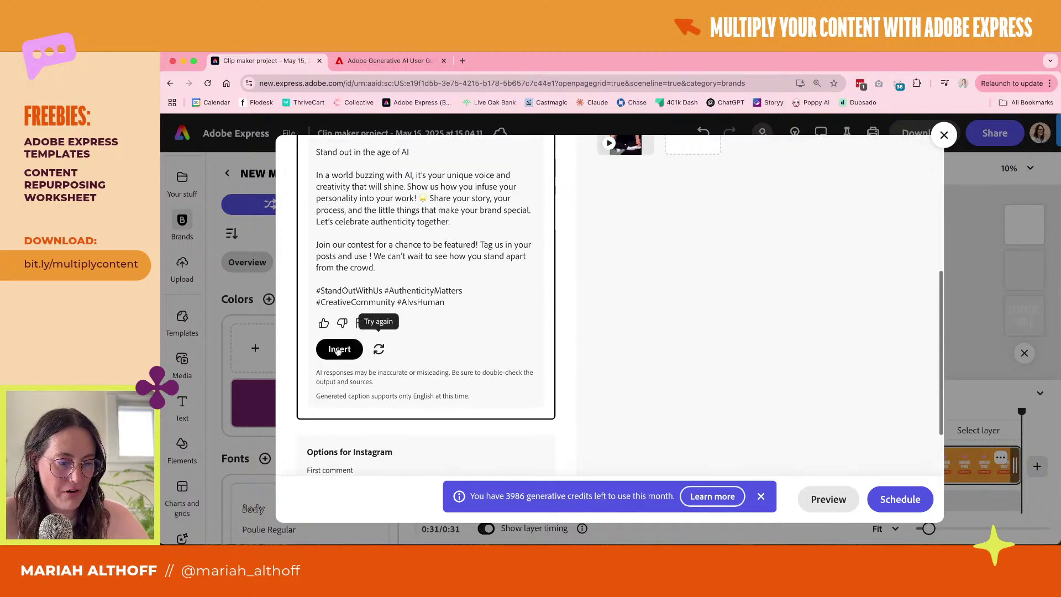
click(339, 349)
scroll(568, 294, up, 2)
scroll(568, 293, down, 5)
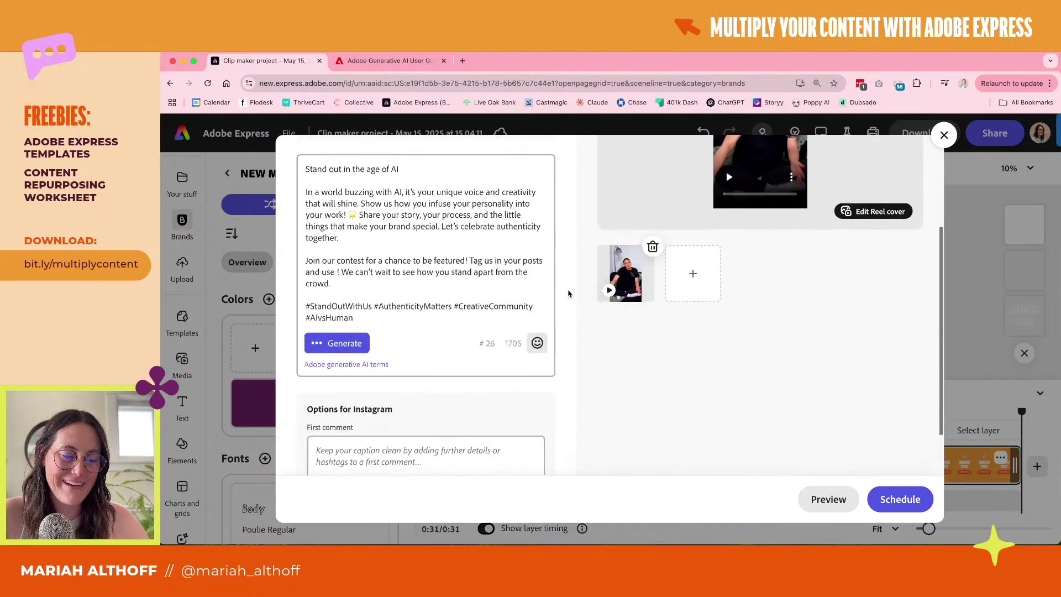
Set the Reel cover to the video frame about a quarter of the way through, with the speaker's palms turned up
scroll(568, 293, up, 6)
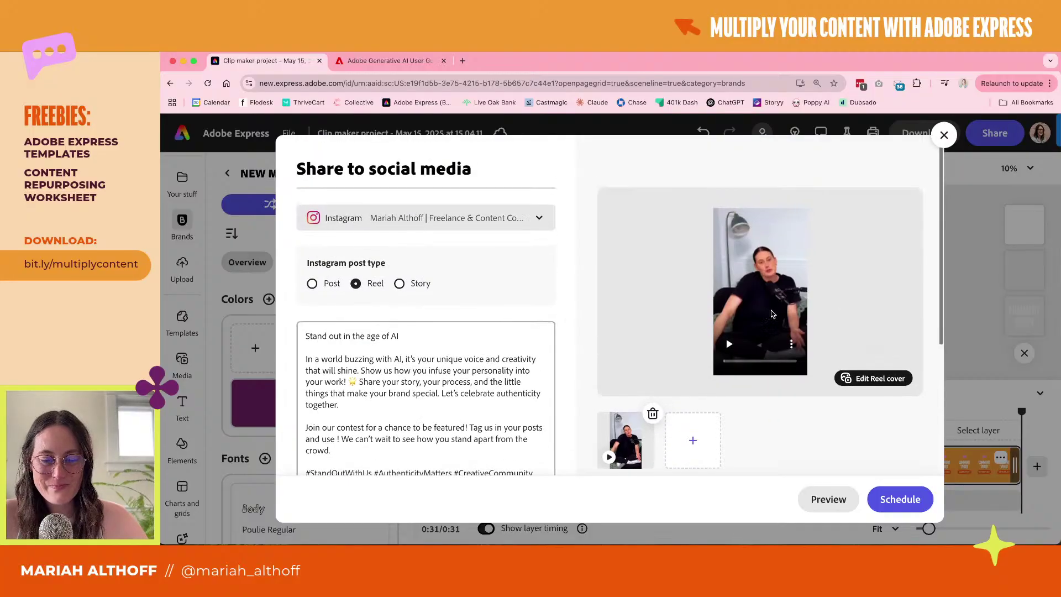
click(872, 381)
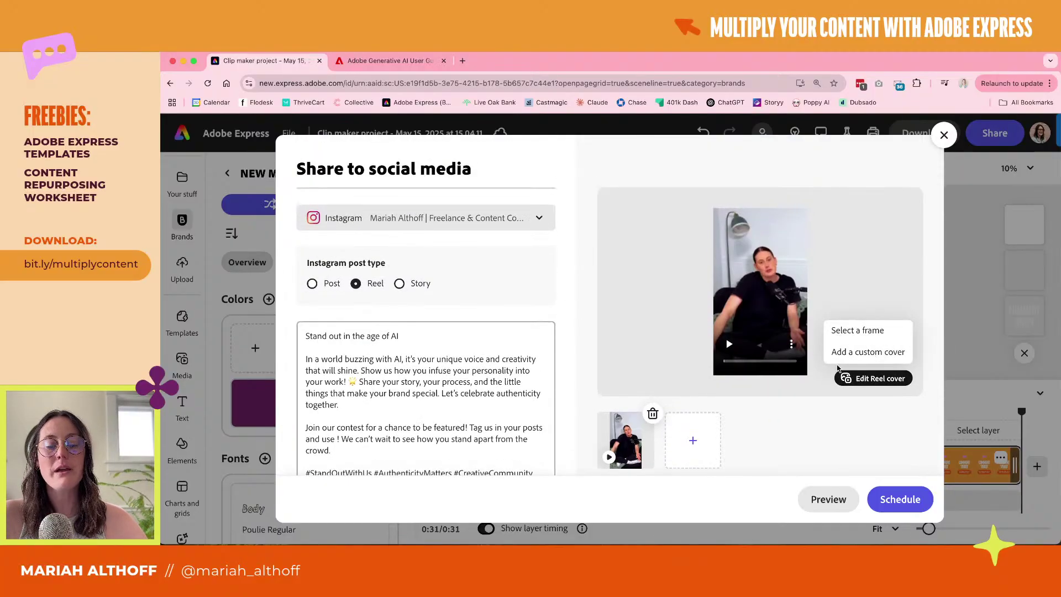
click(862, 331)
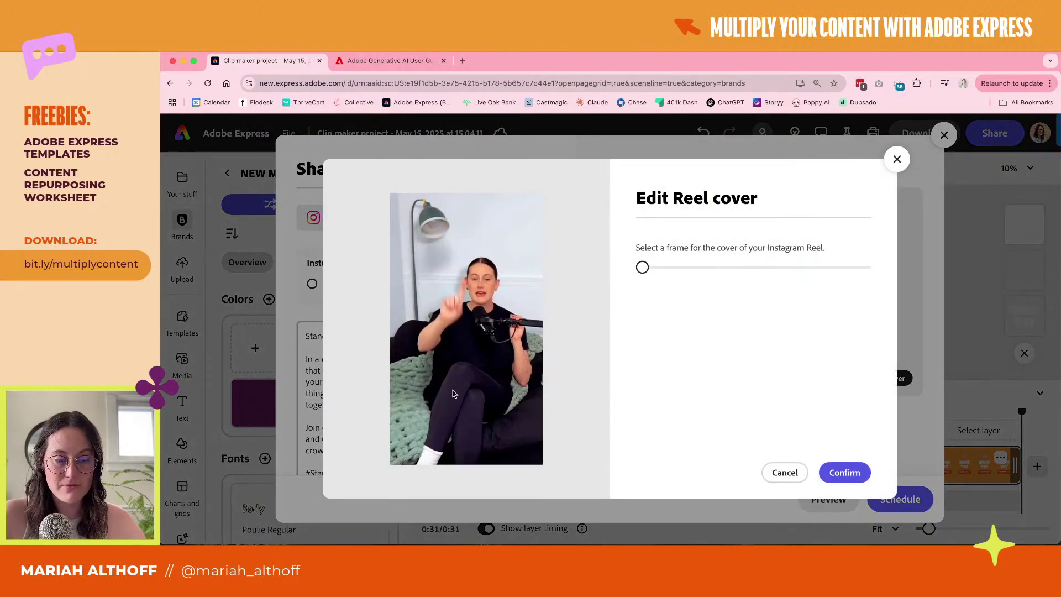
drag(642, 267, 664, 271)
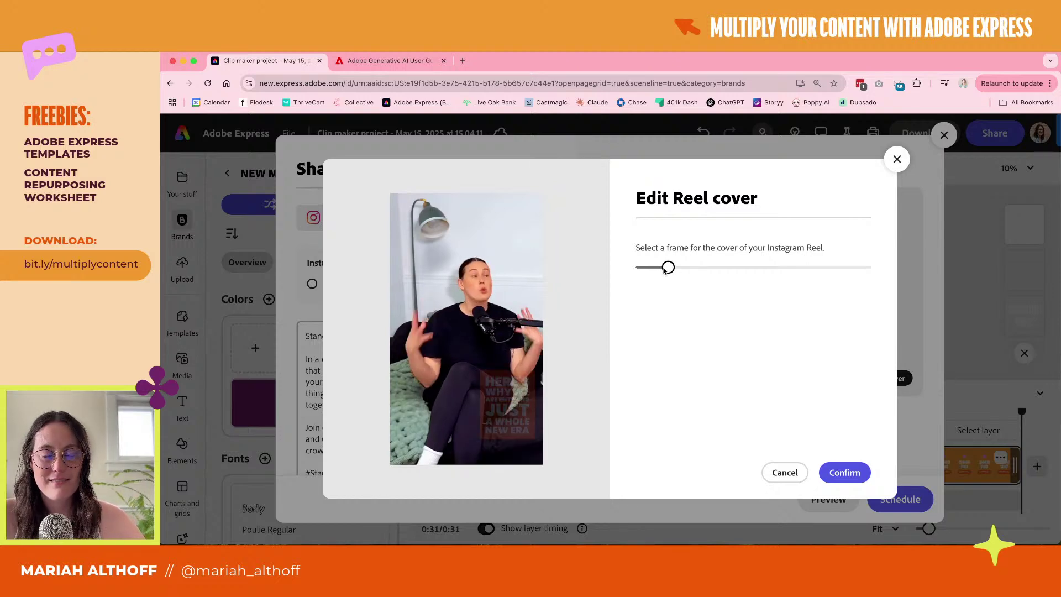
drag(664, 270, 687, 269)
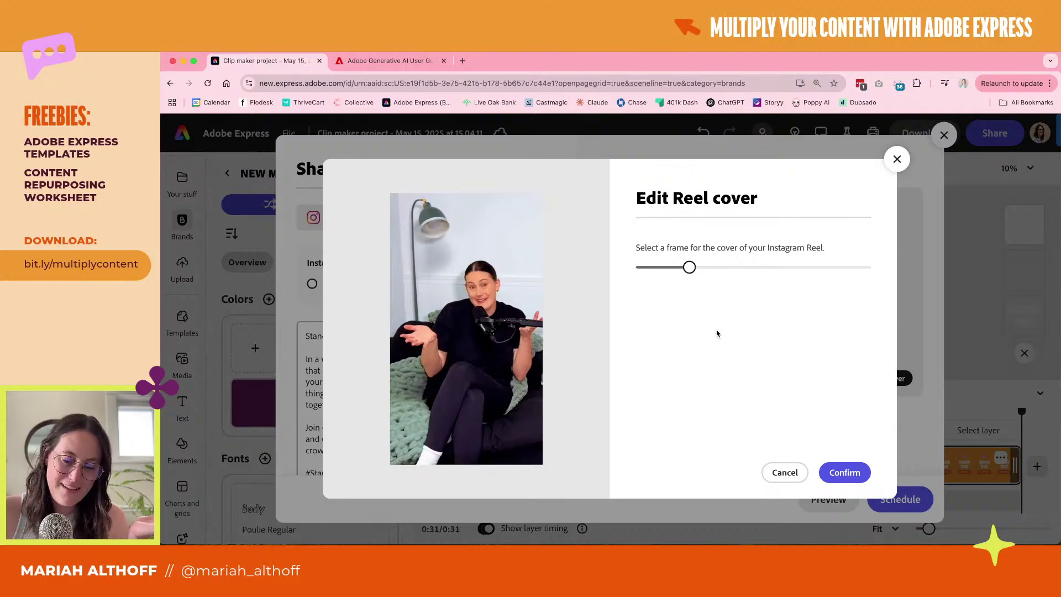
click(833, 472)
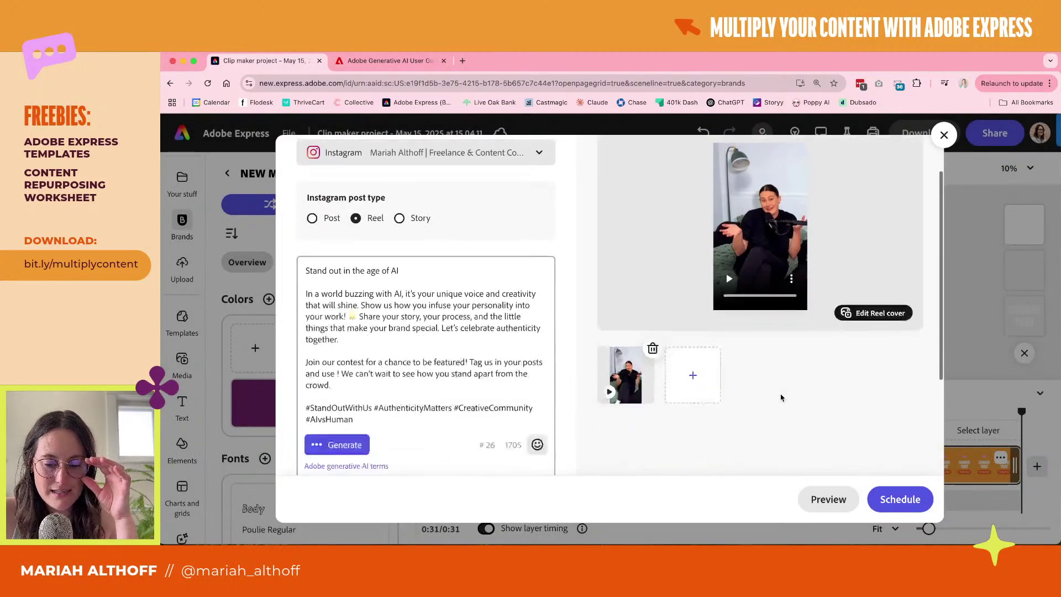
Schedule the Instagram Reel for 05/22/2025 at 09:30 AM
scroll(473, 424, down, 5)
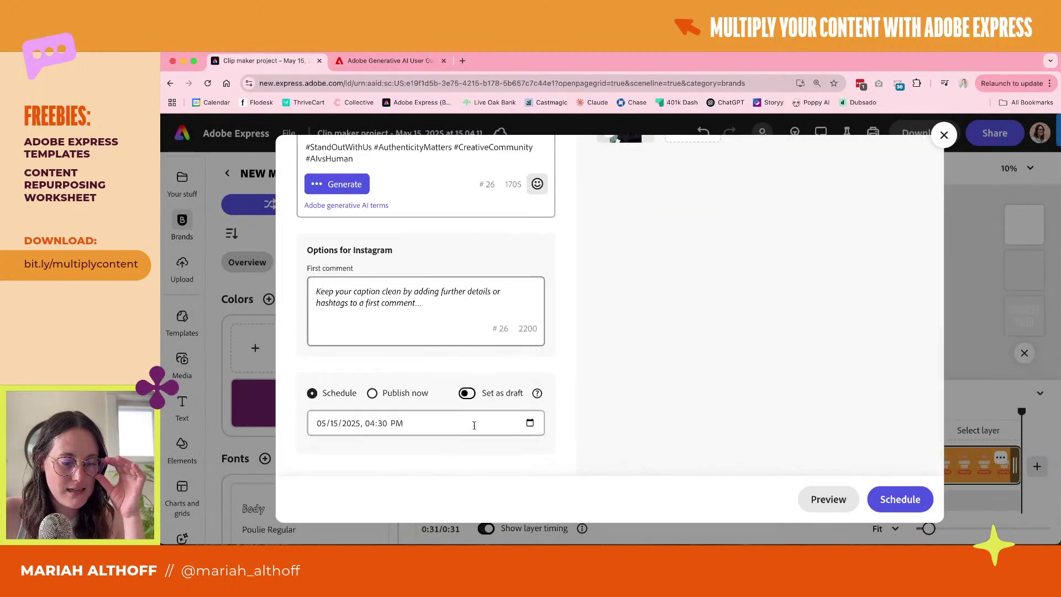
click(530, 424)
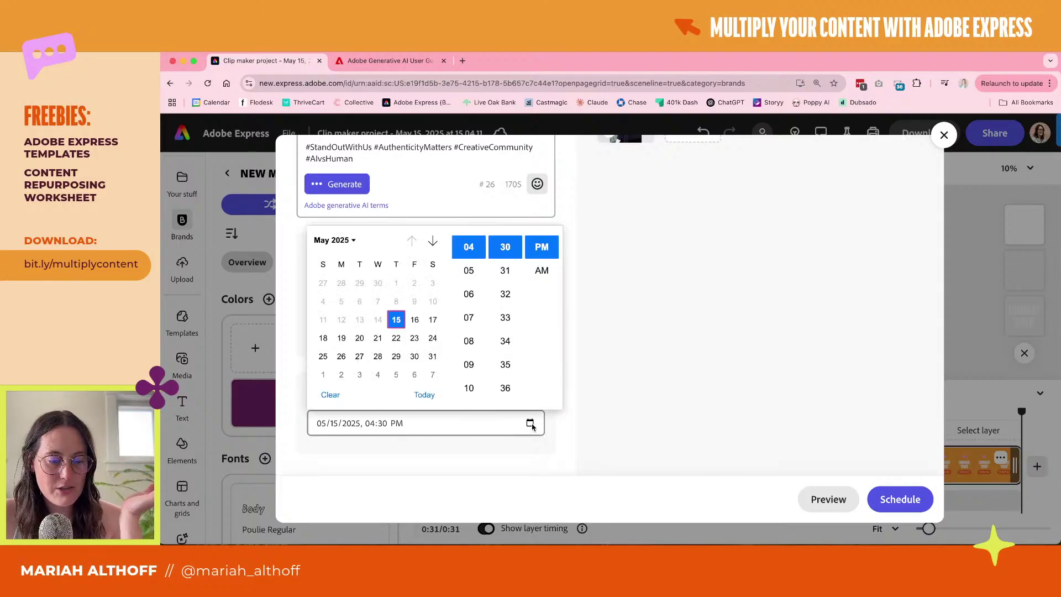
click(395, 339)
scroll(469, 340, up, 3)
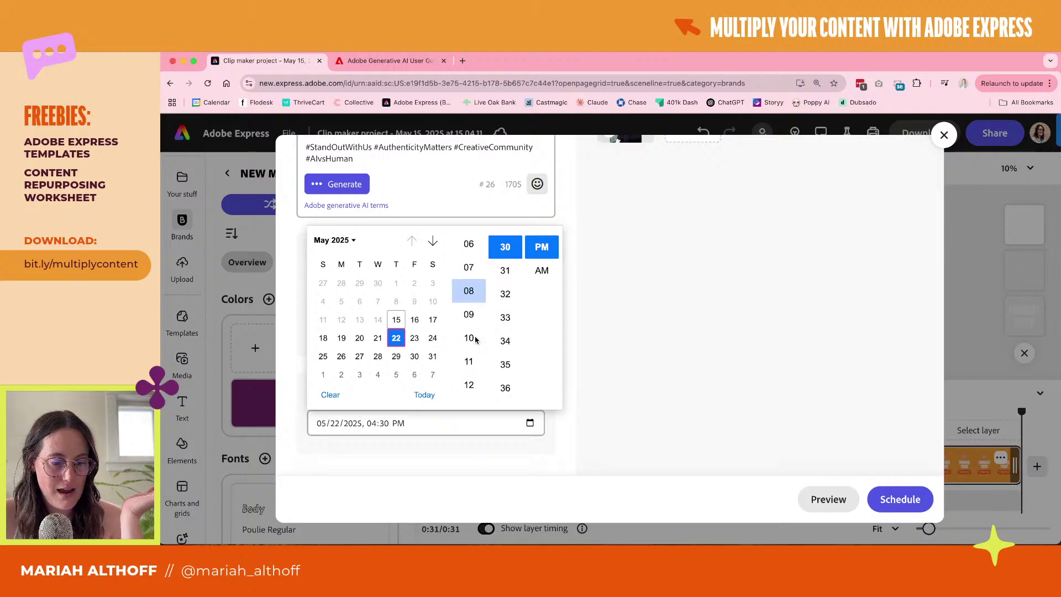
scroll(473, 277, up, 3)
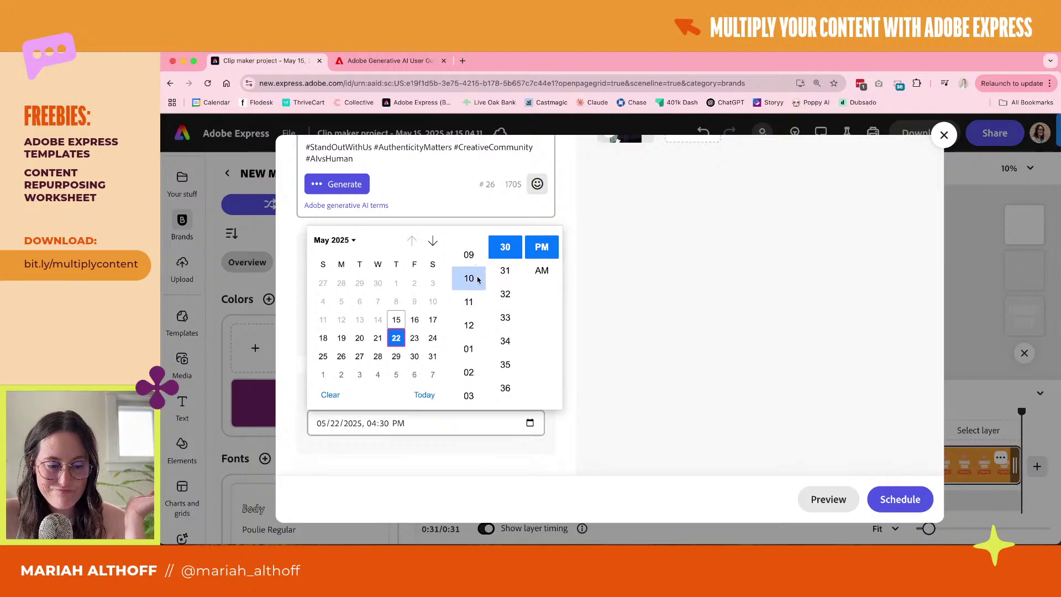
click(476, 264)
click(541, 270)
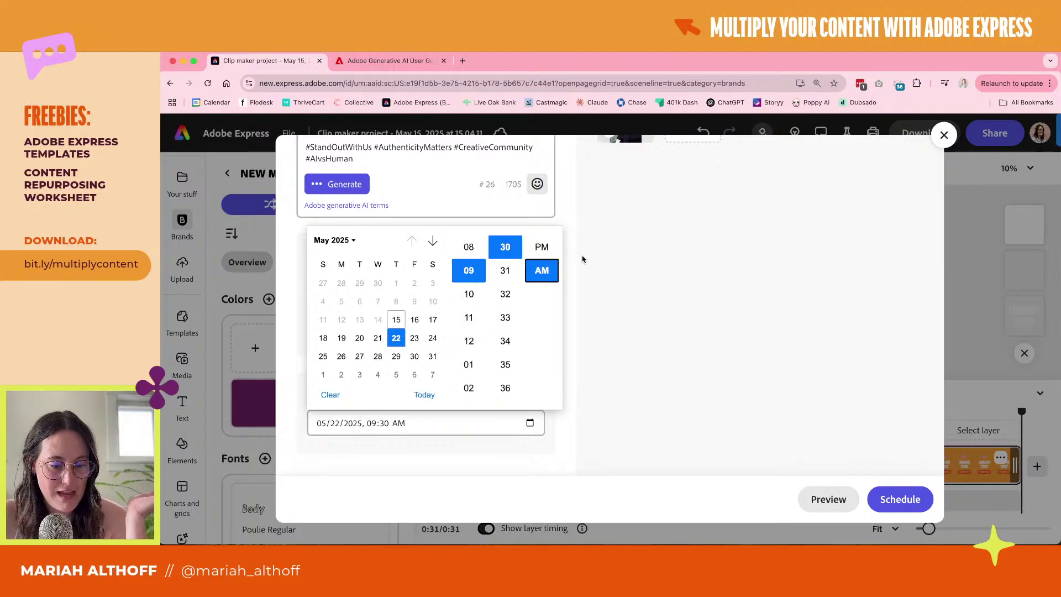
click(590, 256)
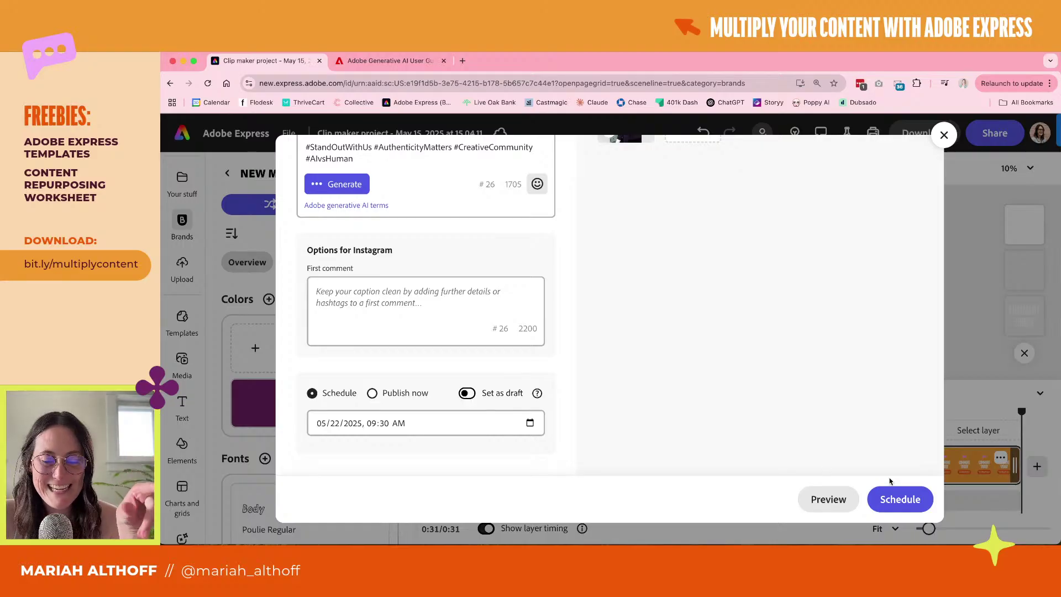
click(892, 497)
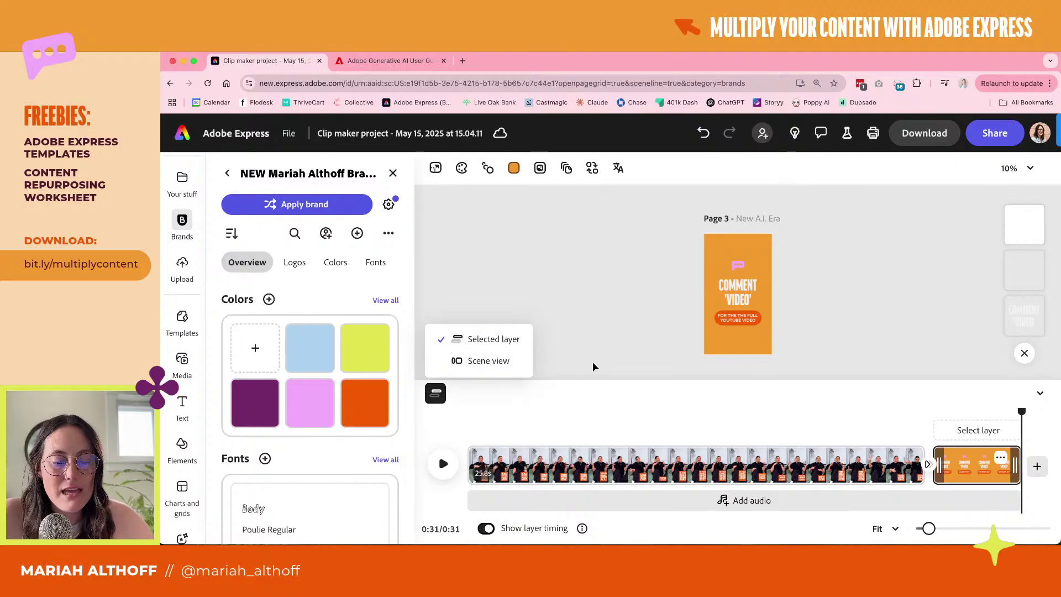
Leave the timeline for the page strip and look over all the clip pages in grid view
drag(796, 217, 671, 348)
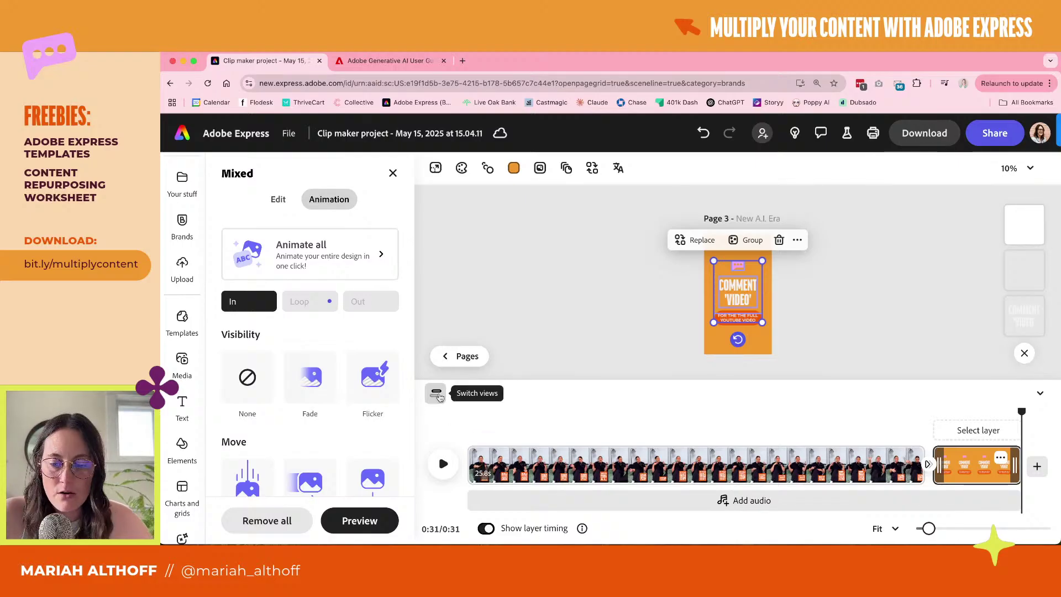
click(436, 395)
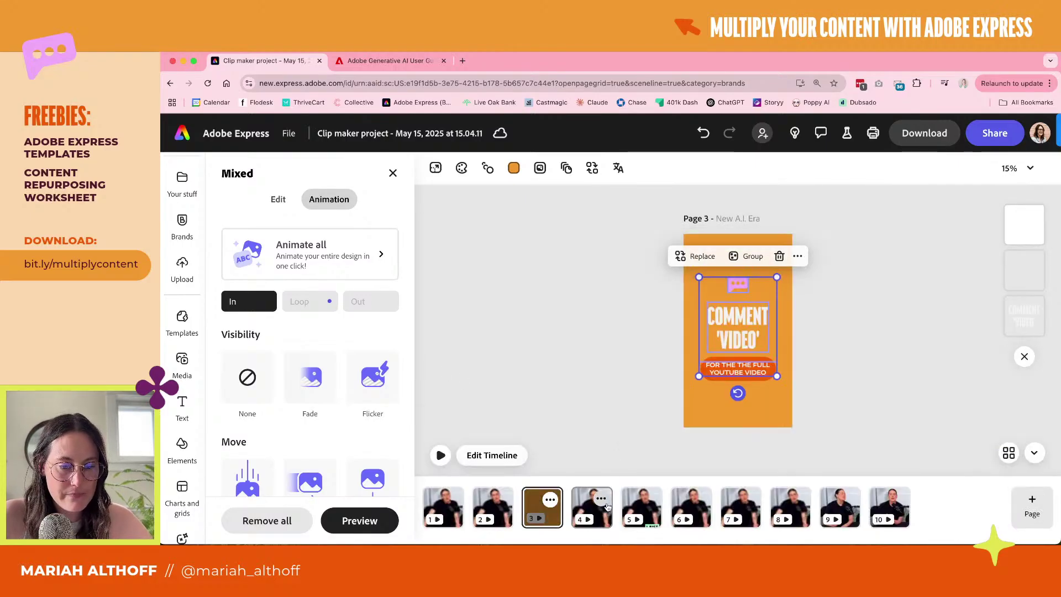
click(1011, 453)
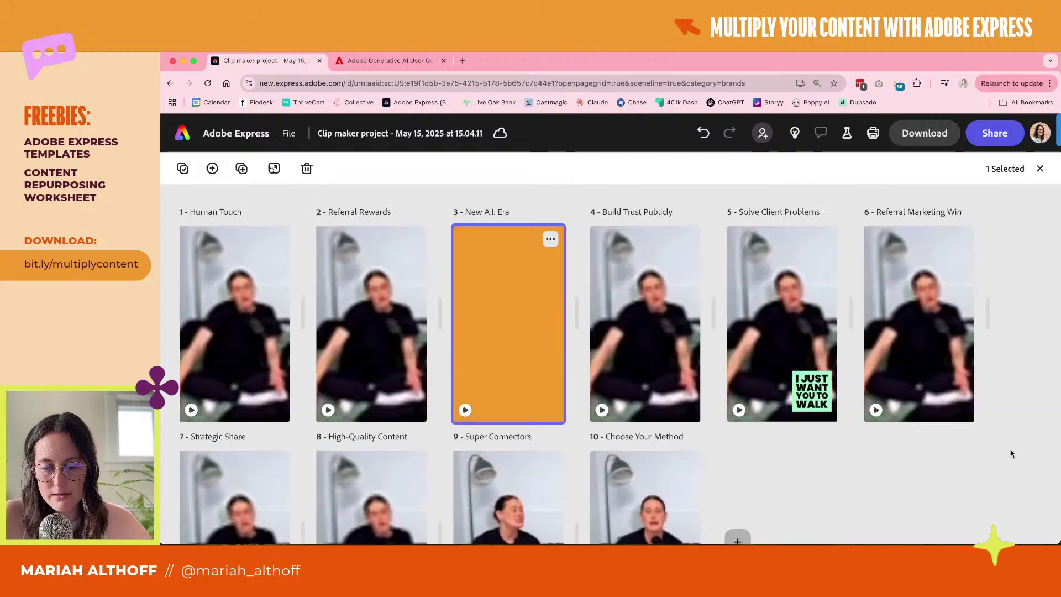
scroll(690, 351, down, 3)
scroll(689, 351, up, 3)
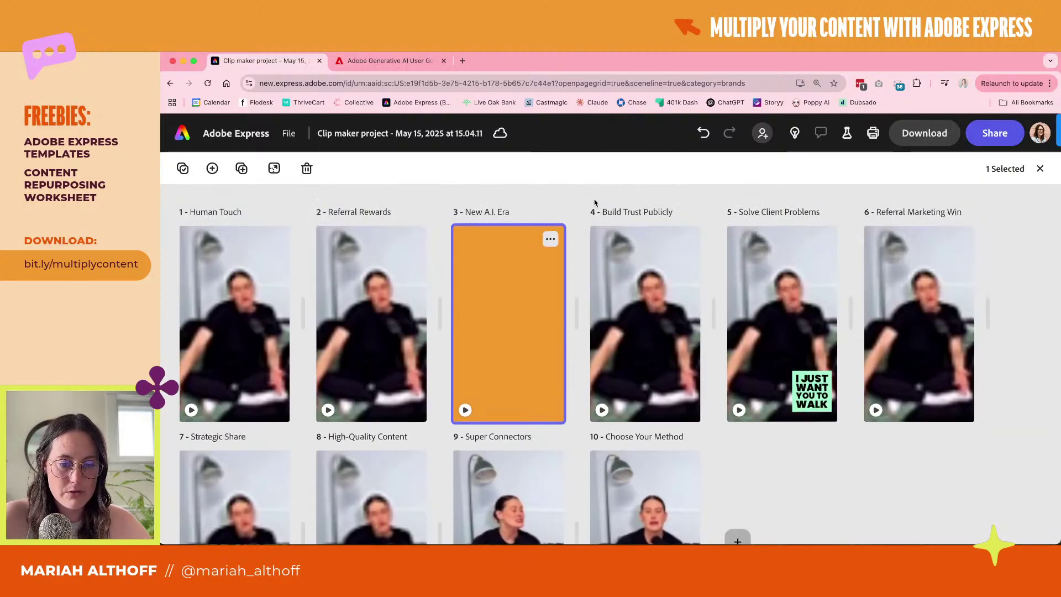
Open page 9, Super Connectors, for timeline editing and add a blank scene after its clip
scroll(451, 352, down, 3)
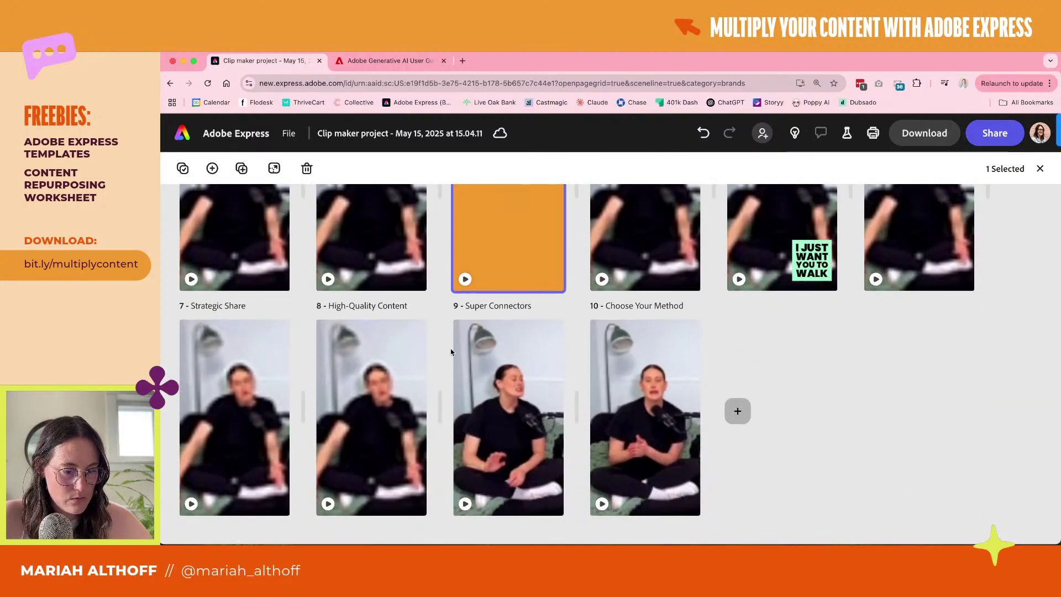
double_click(526, 423)
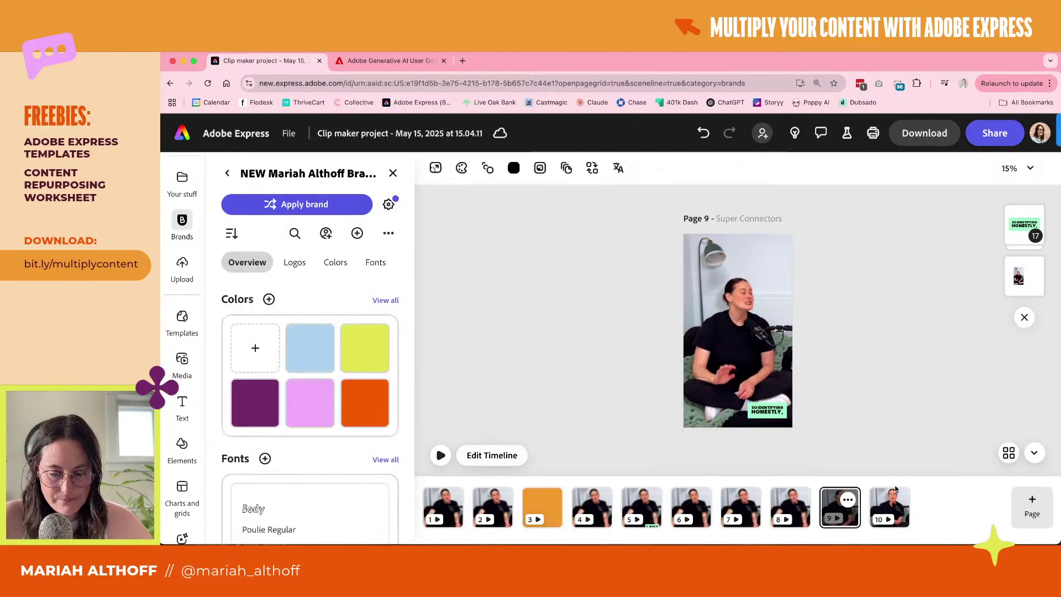
click(498, 458)
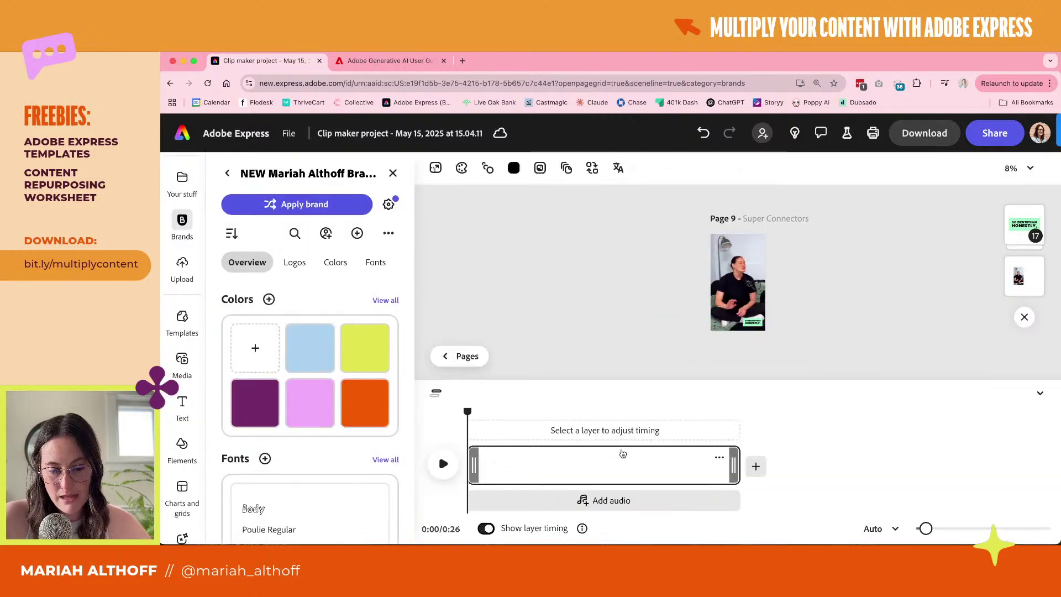
click(756, 466)
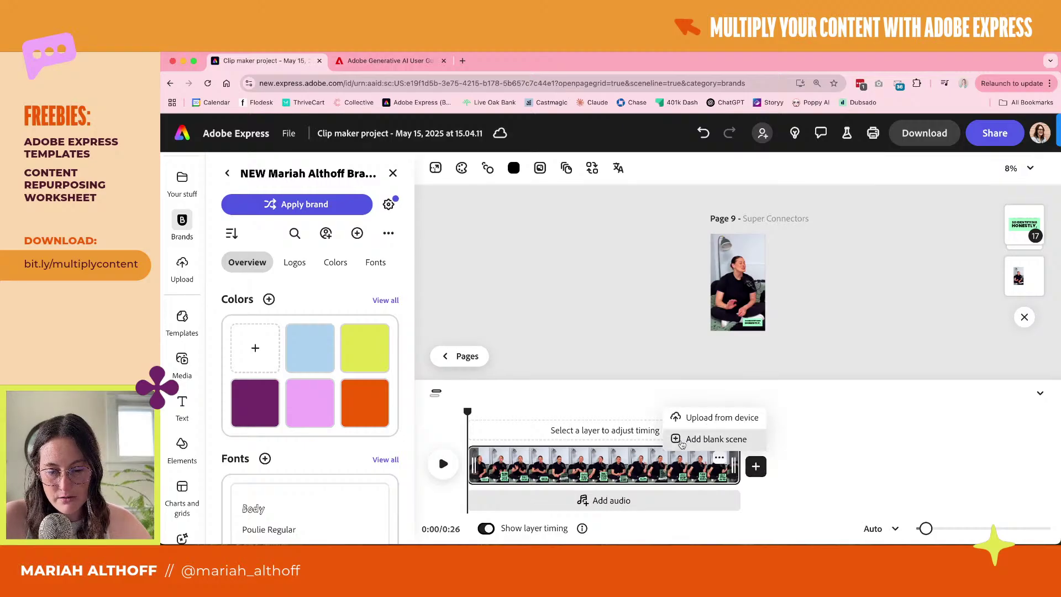
click(682, 444)
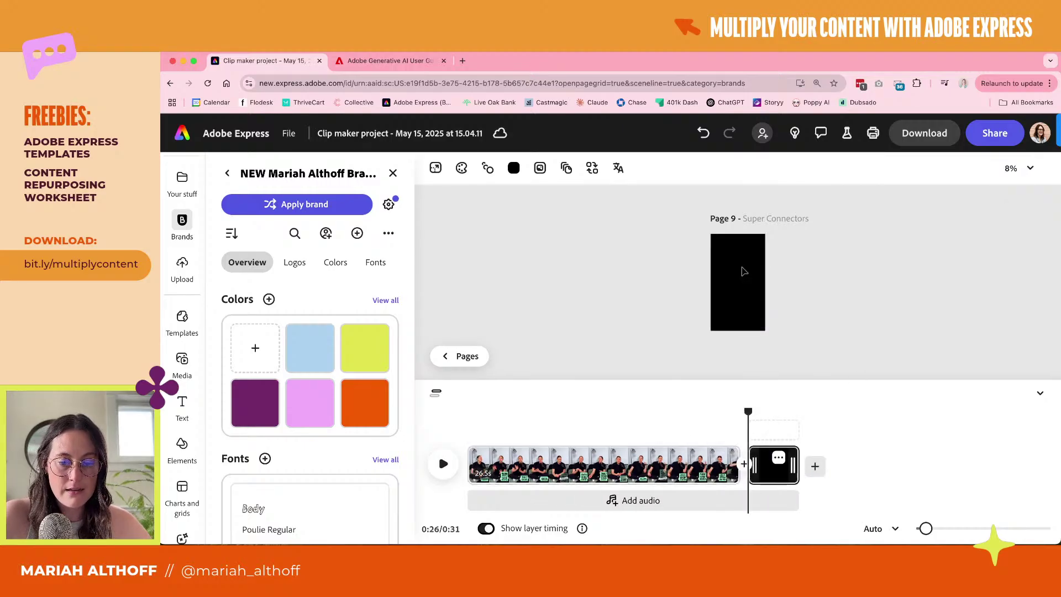
Set the new blank scene's background to the light orange brand color
click(514, 167)
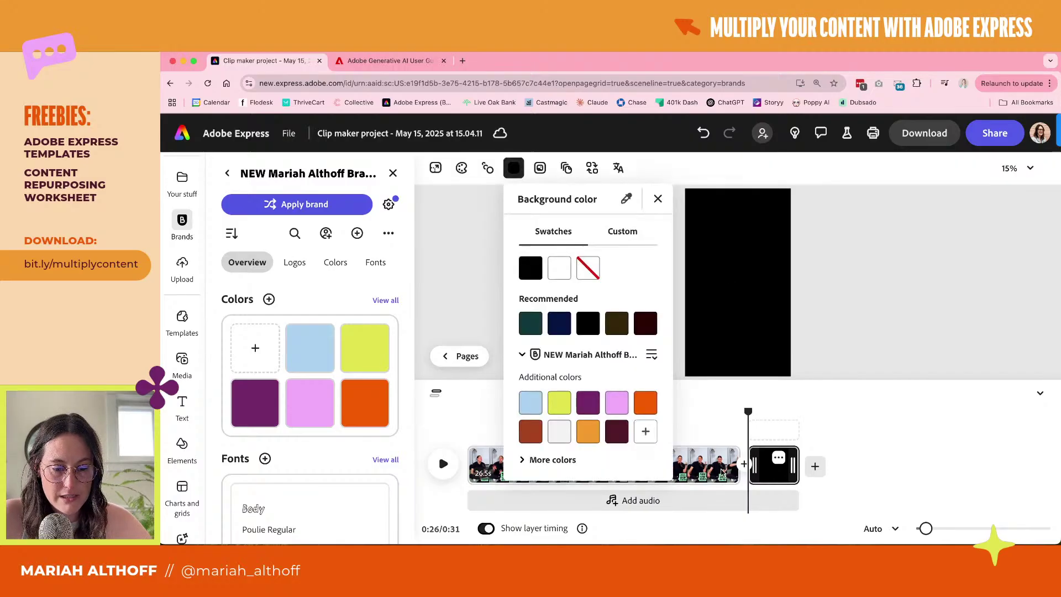
click(588, 461)
click(761, 275)
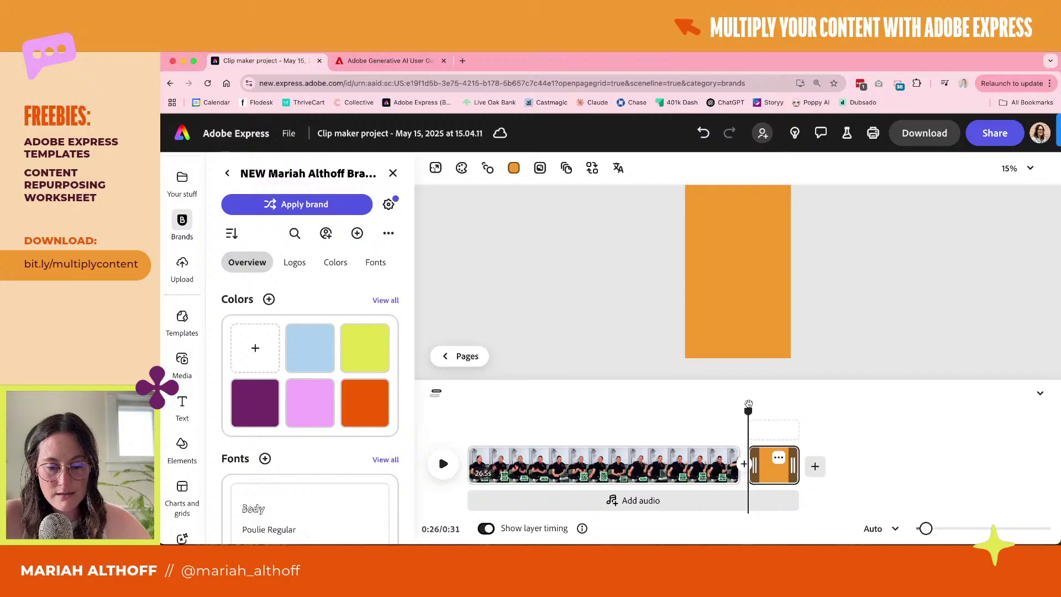
drag(749, 412, 780, 412)
key(ctrl+v)
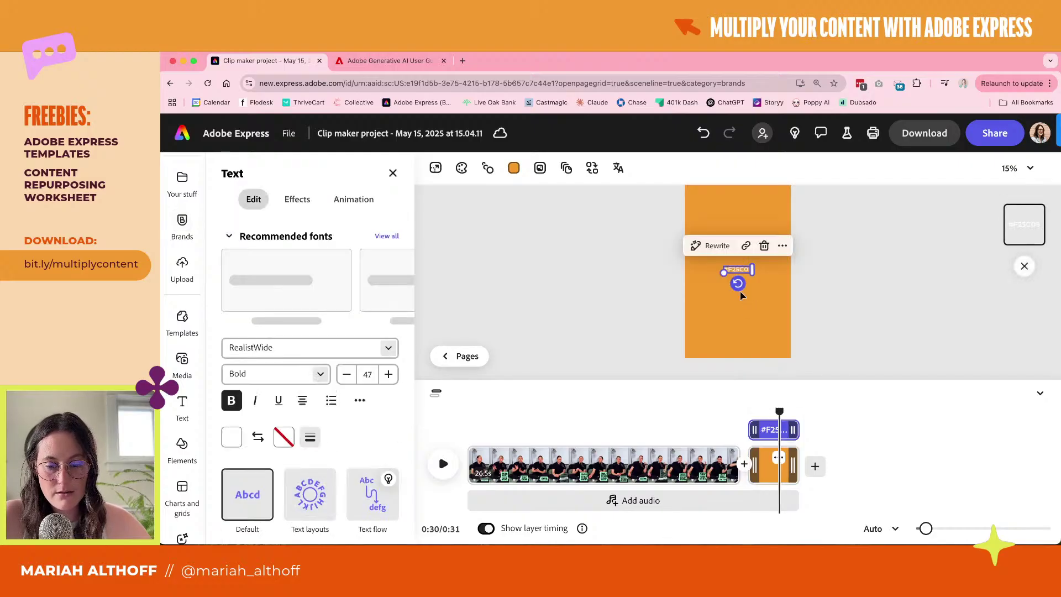
key(ctrl+z)
Copy the speech-bubble icon, "COMMENT 'VIDEO'" heading and "FOR THE THE FULL YOUTUBE VIDEO" badge from page 3 into page 9's orange end scene
click(449, 357)
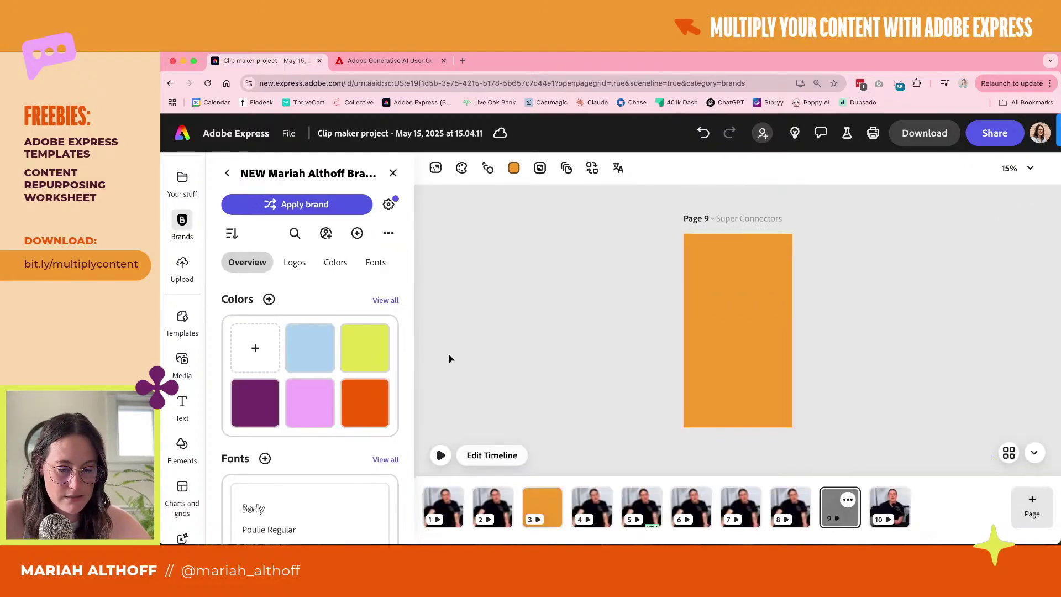
click(758, 316)
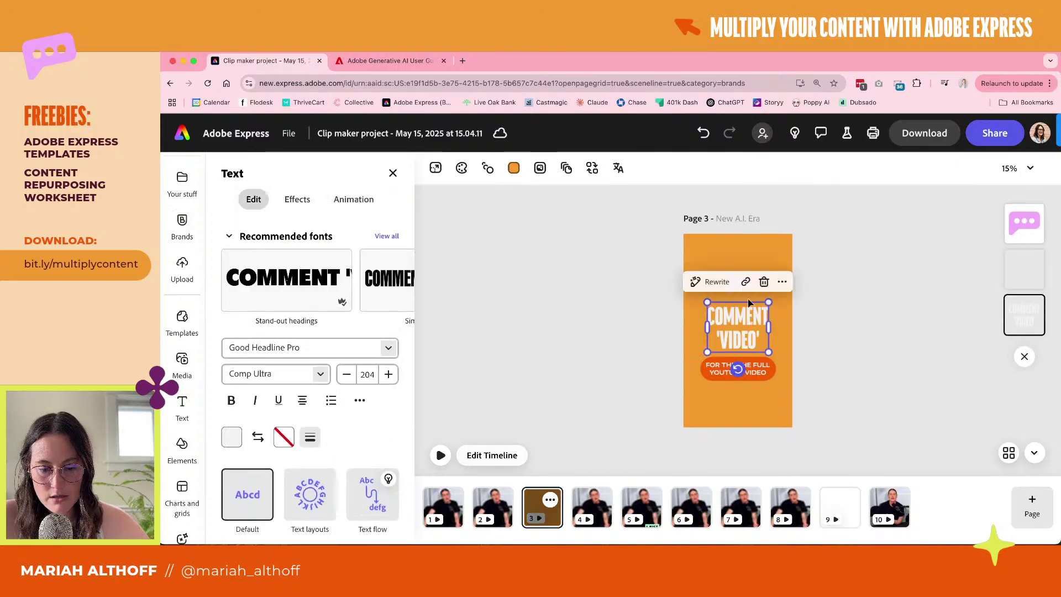
shift+click(738, 292)
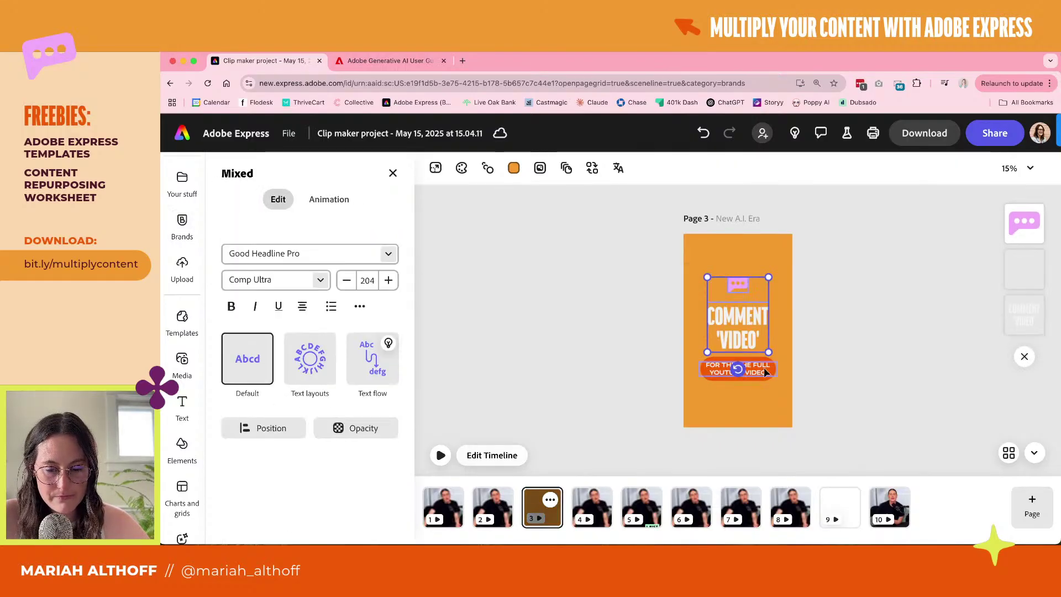
shift+click(765, 370)
click(840, 507)
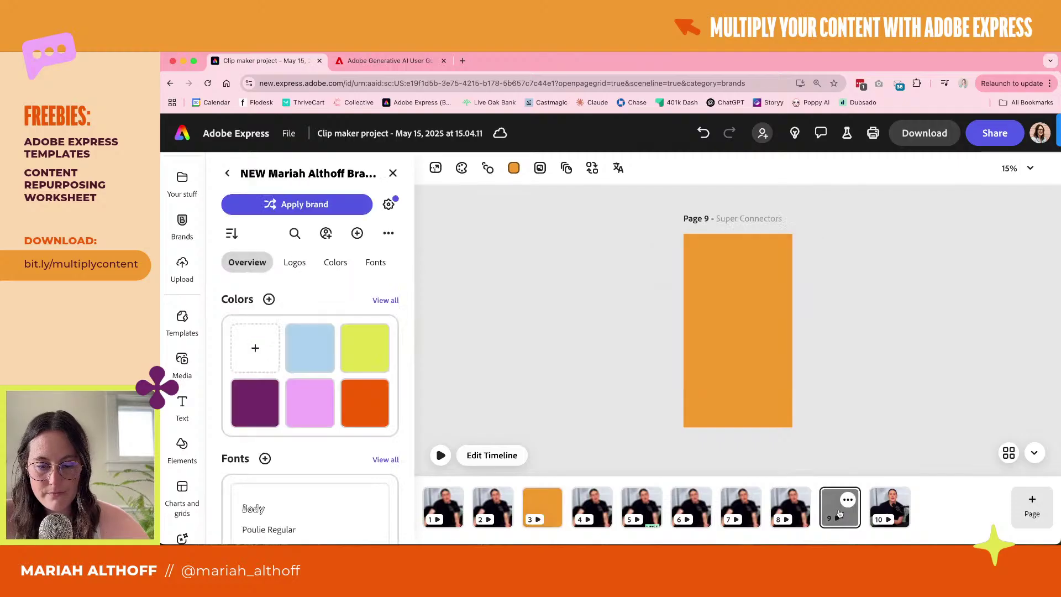
key(ctrl+v)
click(876, 293)
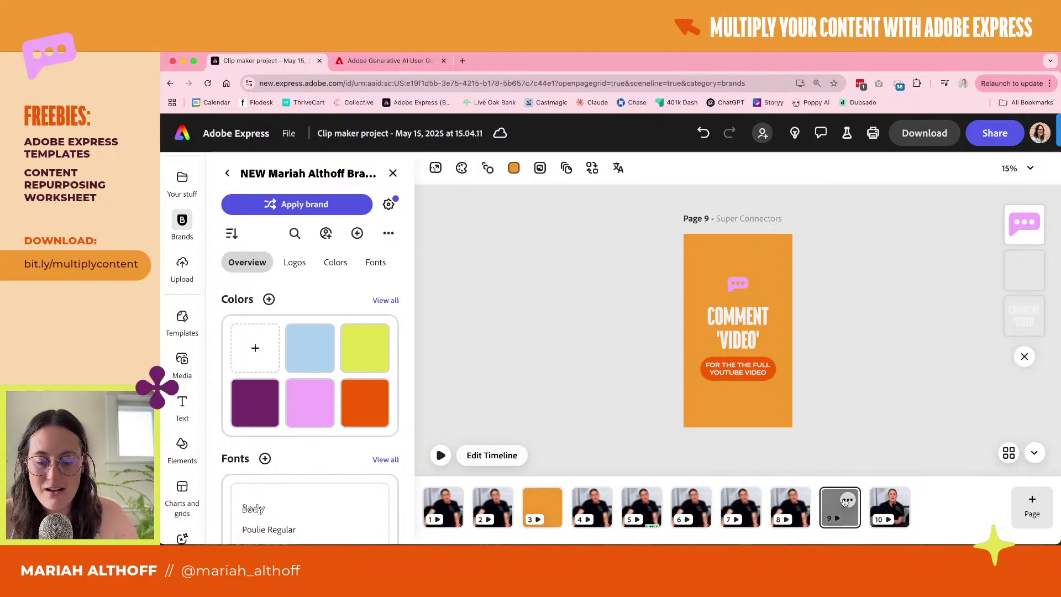
Find page 4, Build Trust Publicly, among all the clip pages and open its timeline for editing
click(1009, 453)
scroll(774, 466, down, 3)
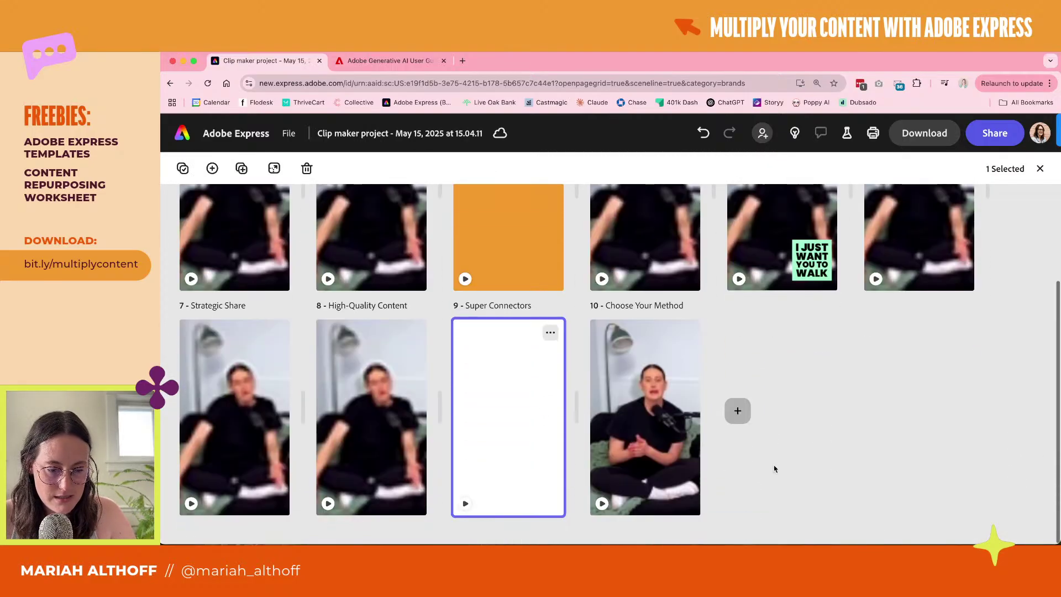
scroll(774, 466, up, 3)
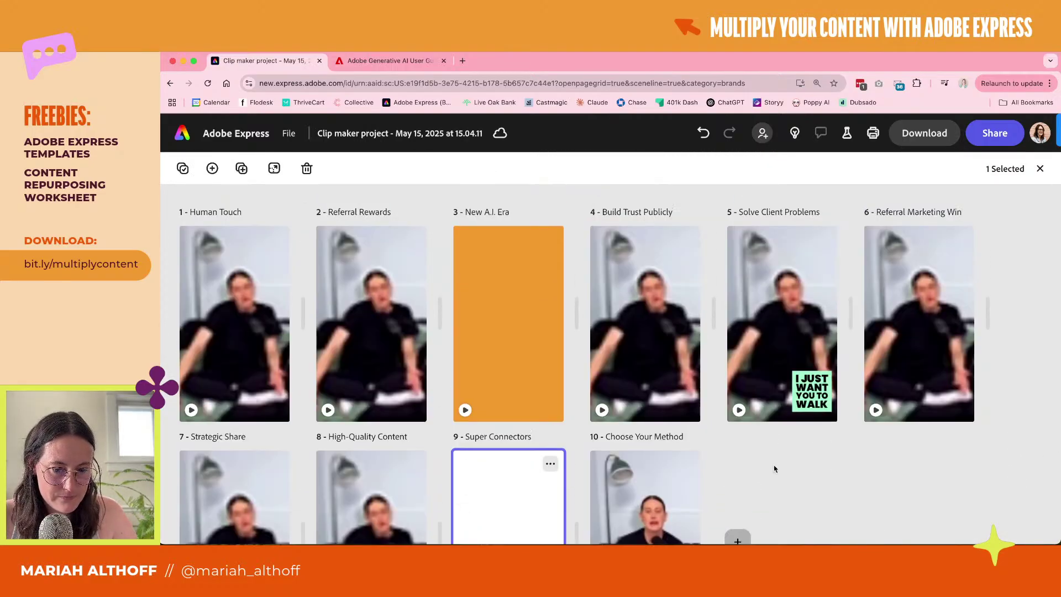
double_click(642, 315)
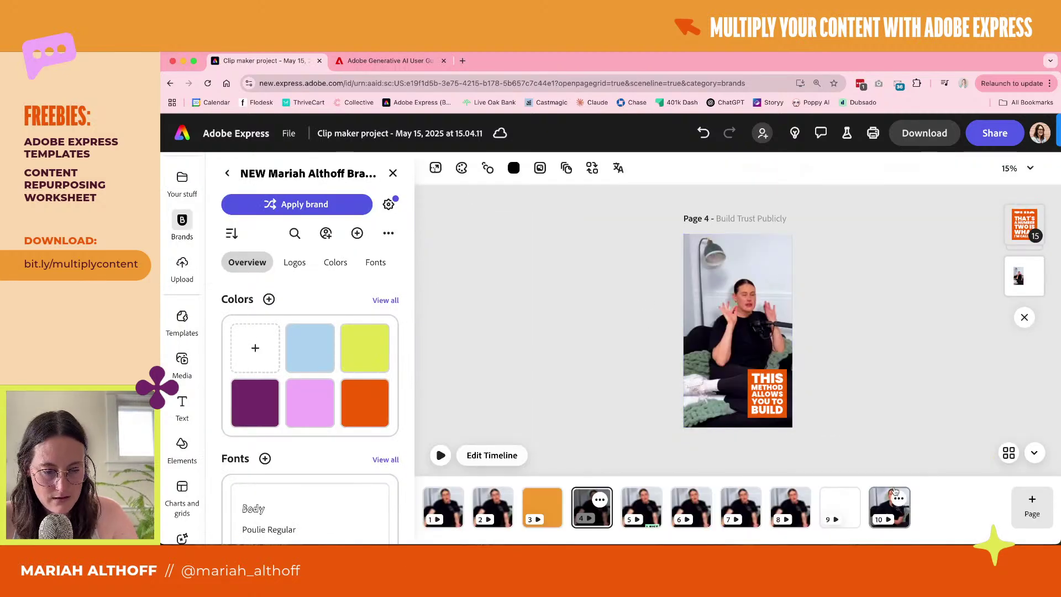
click(480, 455)
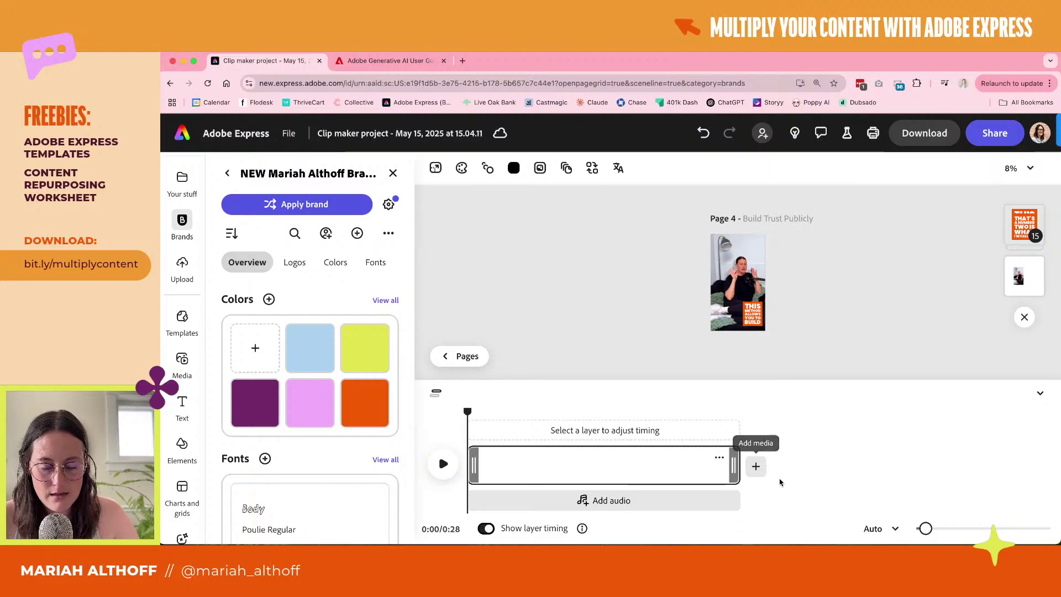
Add a blank scene after the video clip on page 4 and give it the brand's light orange background color
click(754, 468)
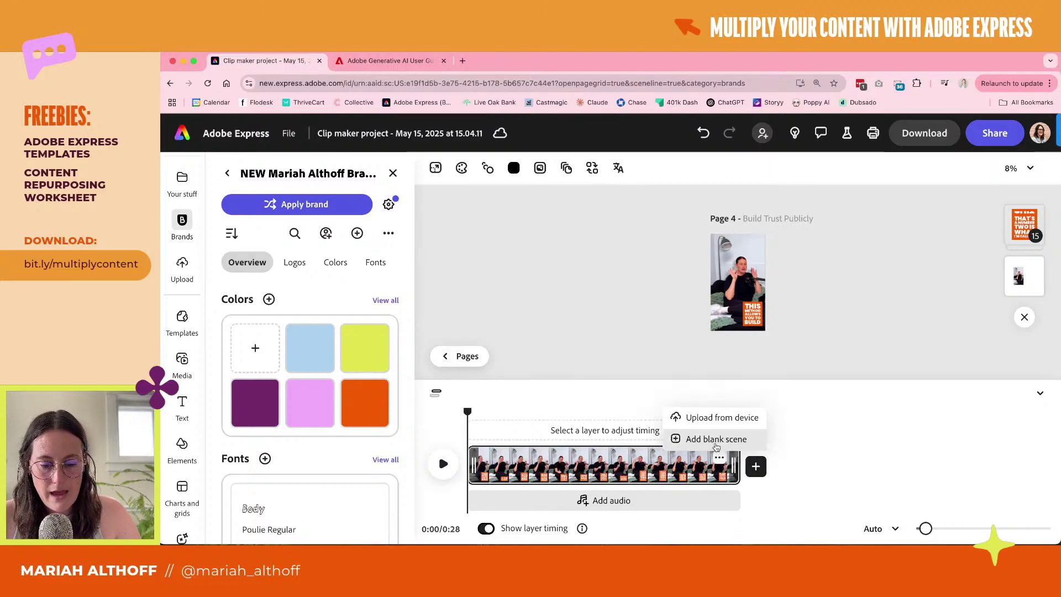
click(719, 439)
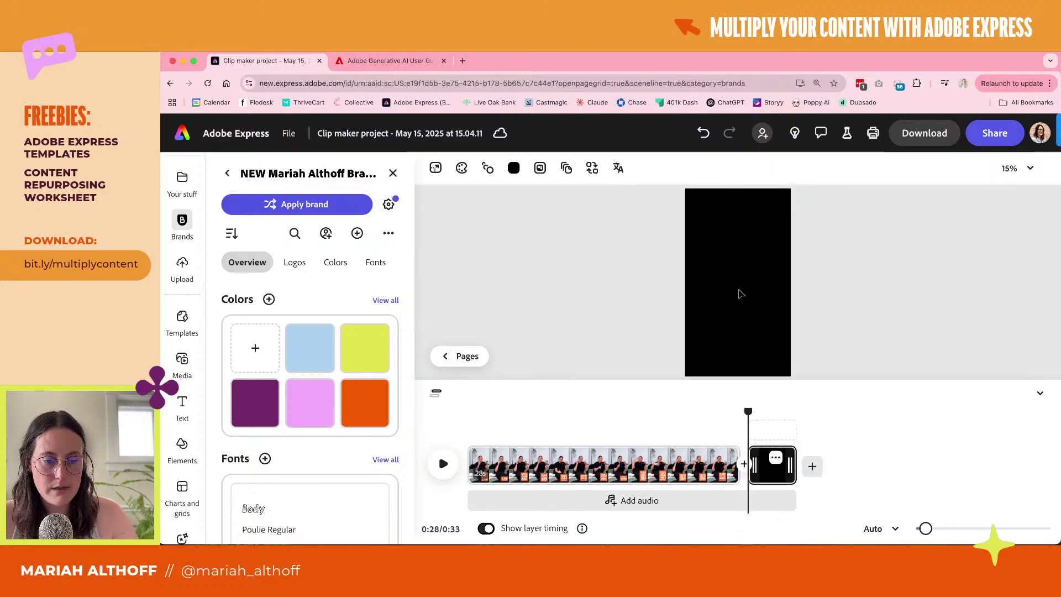
click(514, 168)
click(591, 463)
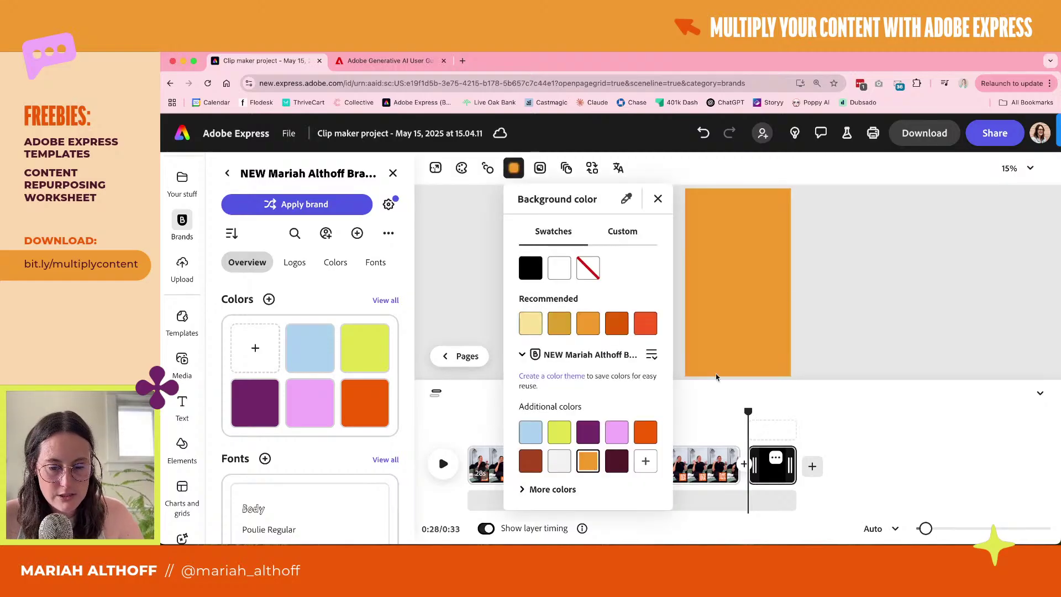
Paste the copied speech bubble, "COMMENT 'VIDEO'" heading and YouTube video label into the orange scene
click(844, 271)
key(cmd+v)
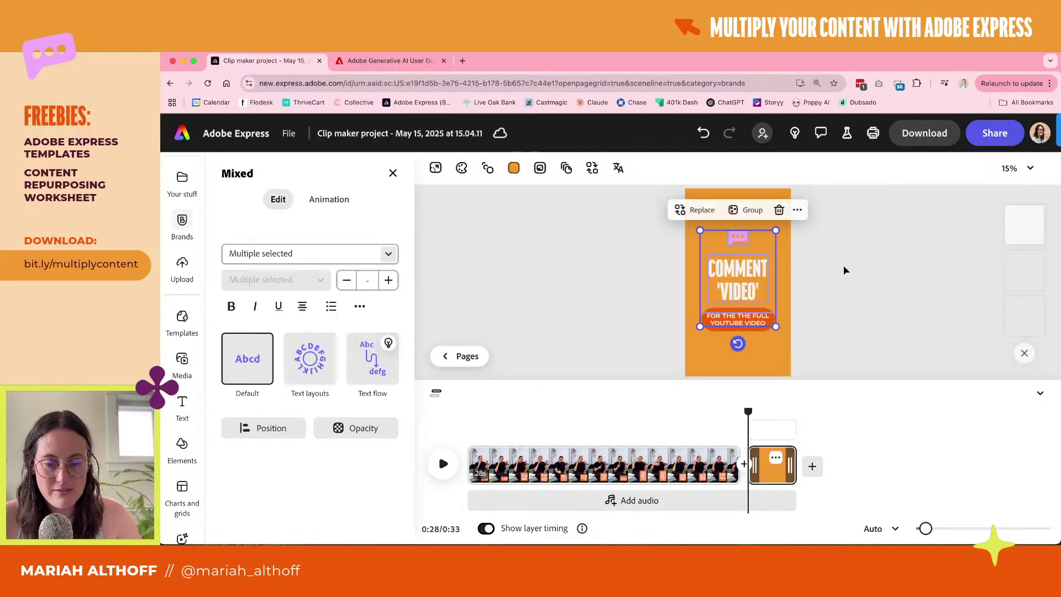
click(847, 269)
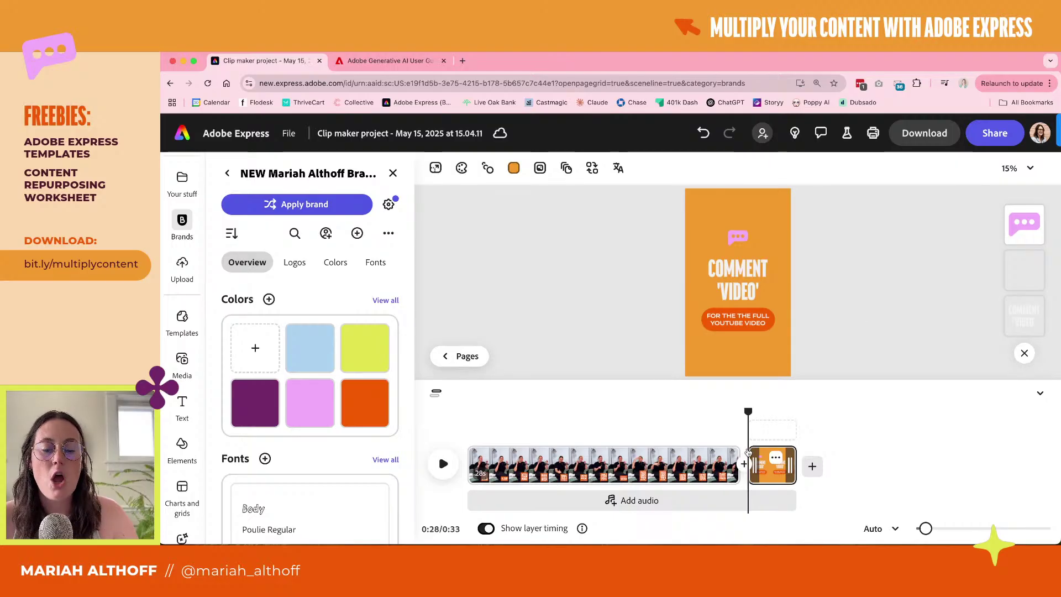
Add a Slide transition between the video clip and the orange end scene, preview it, and return to the page overview
click(744, 464)
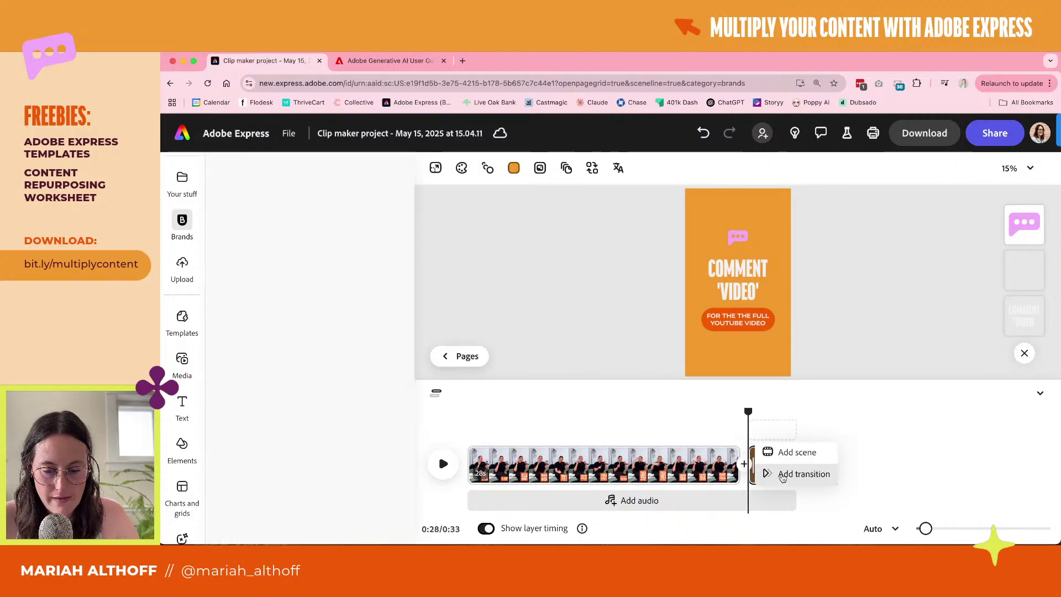
click(768, 473)
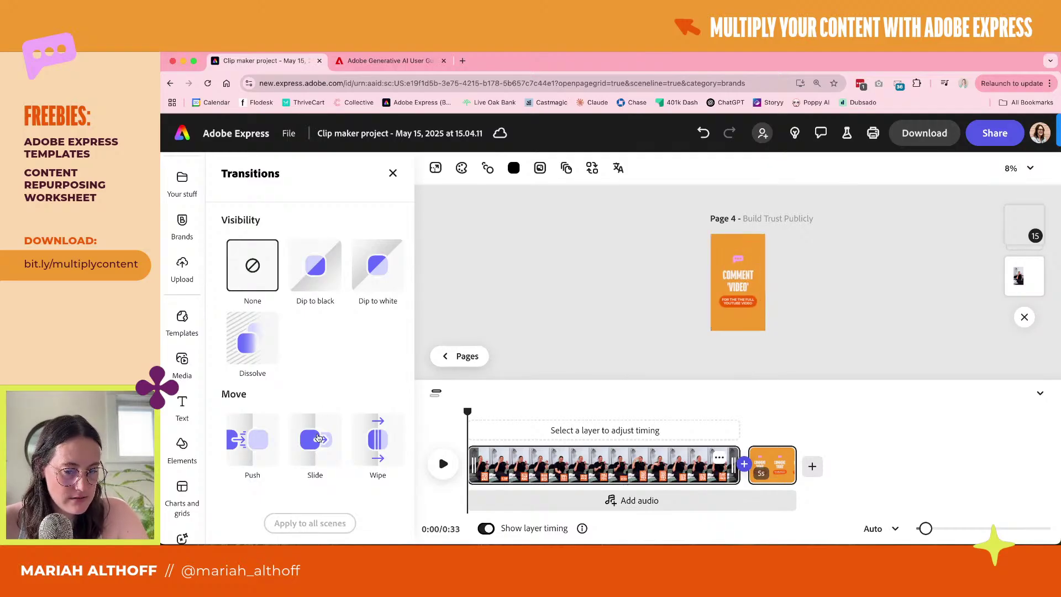
click(318, 438)
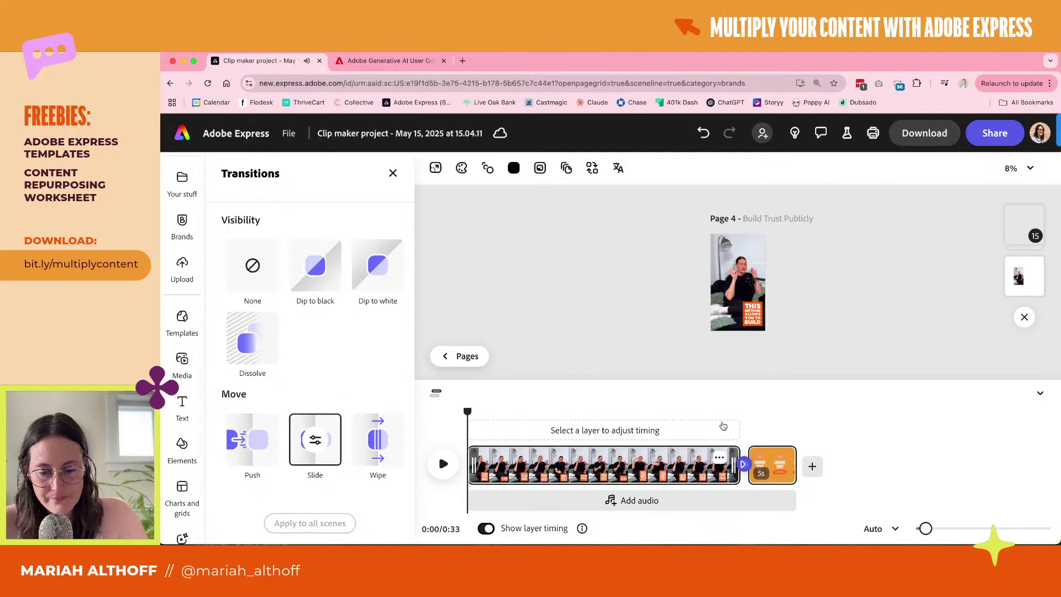
click(723, 425)
key(space)
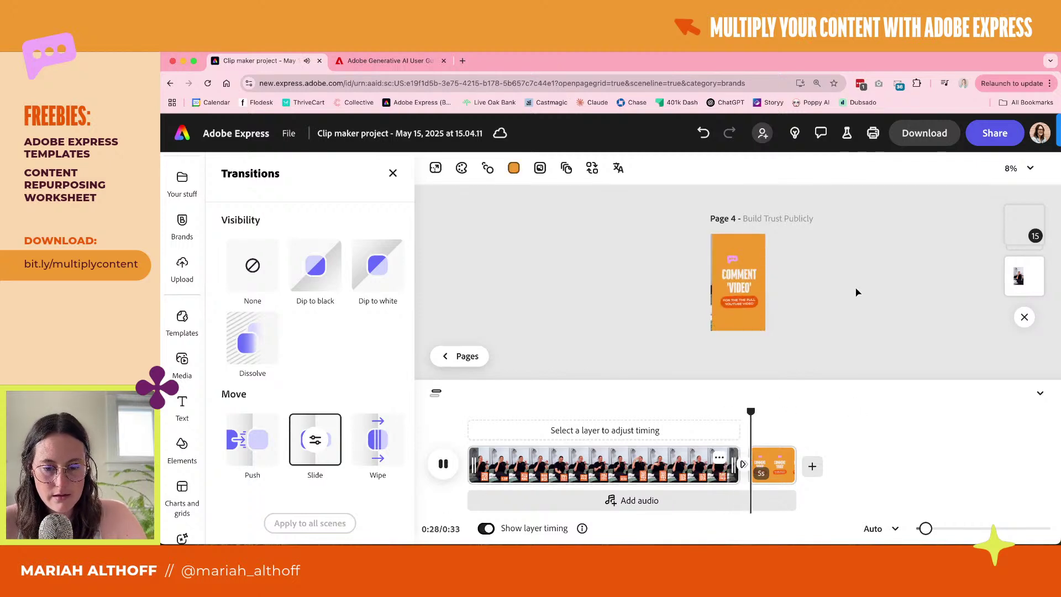
click(468, 357)
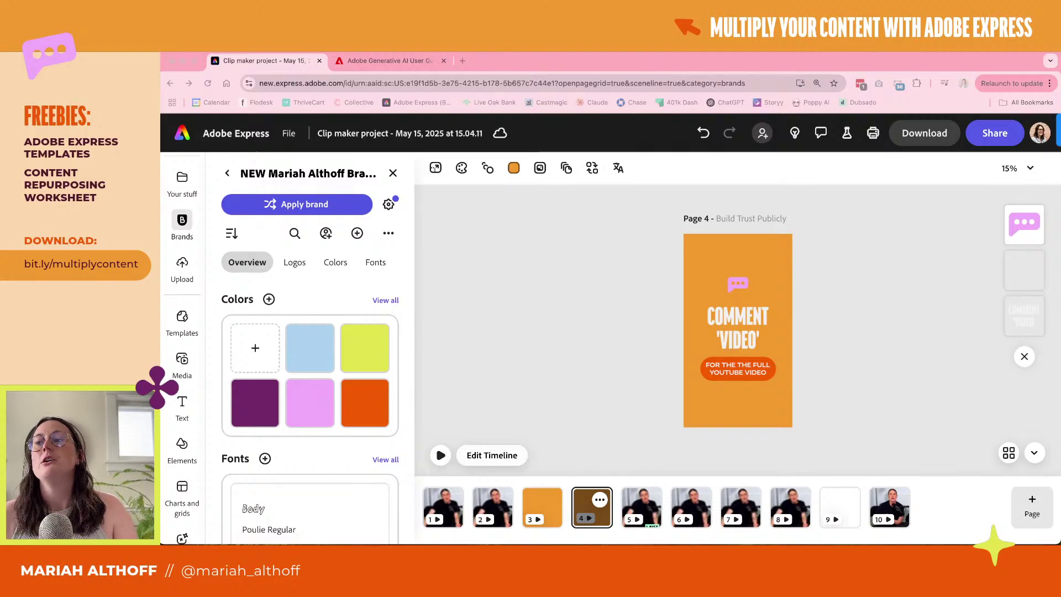
Leave the clip project for the home page and start a new Instagram carousel design
scroll(182, 206, up, 2)
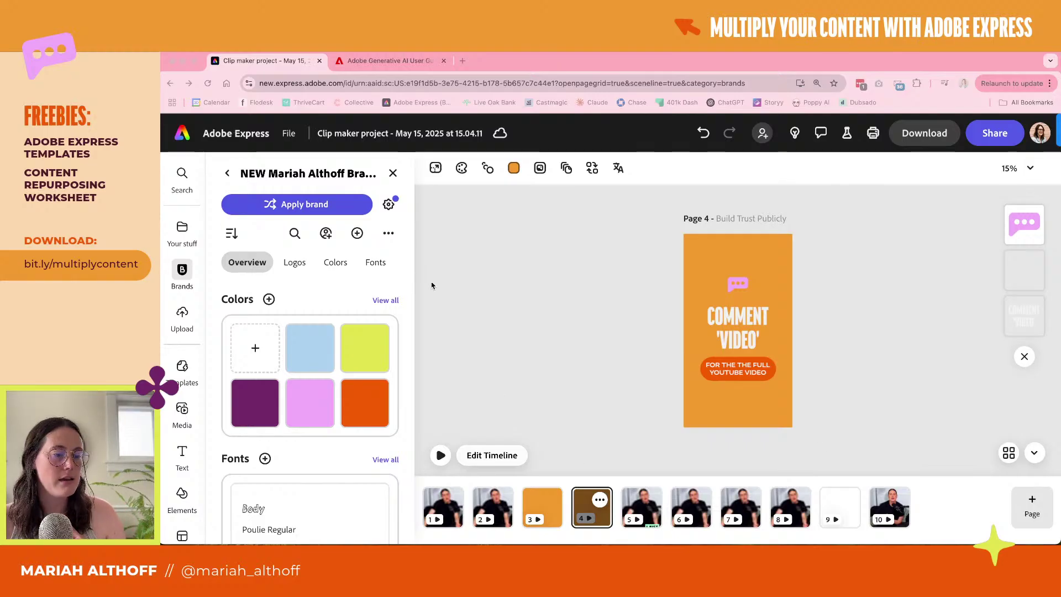
click(183, 229)
click(187, 135)
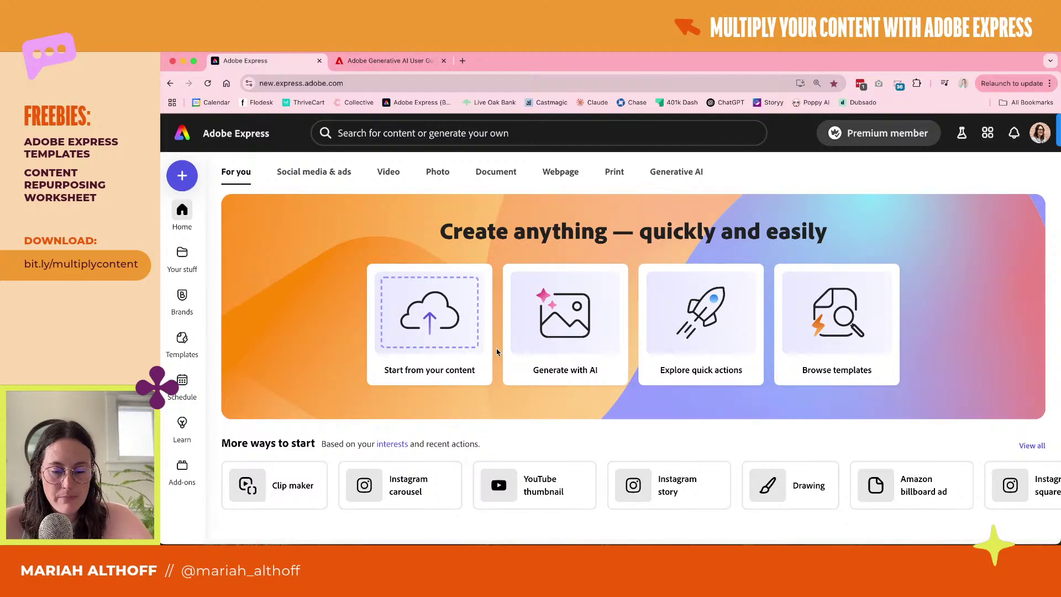
click(404, 494)
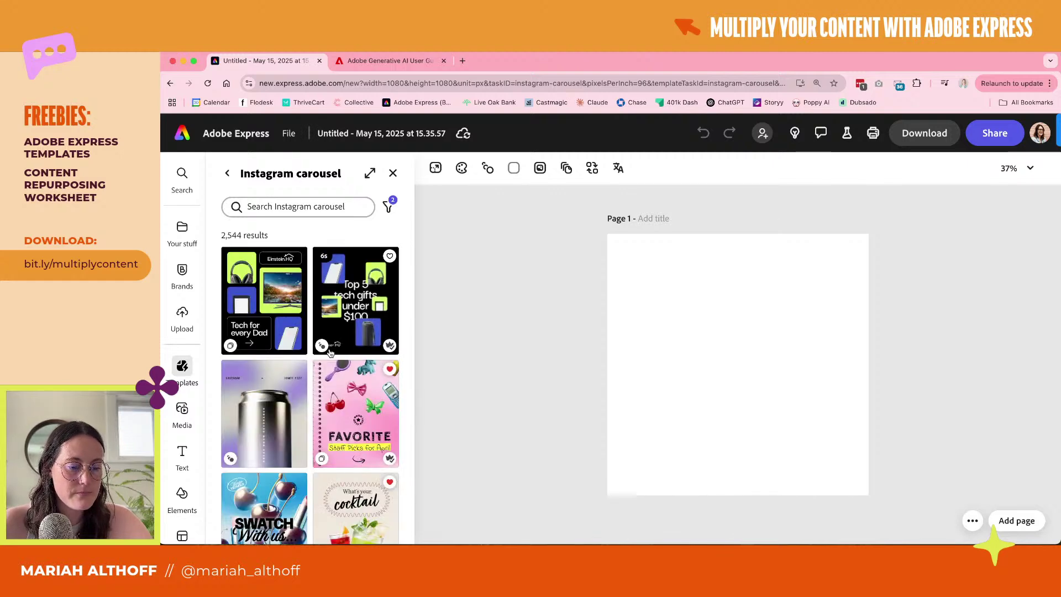
Filter the Instagram carousel templates to the 1,080 x 1,350 px size
scroll(332, 354, down, 2)
scroll(330, 353, down, 7)
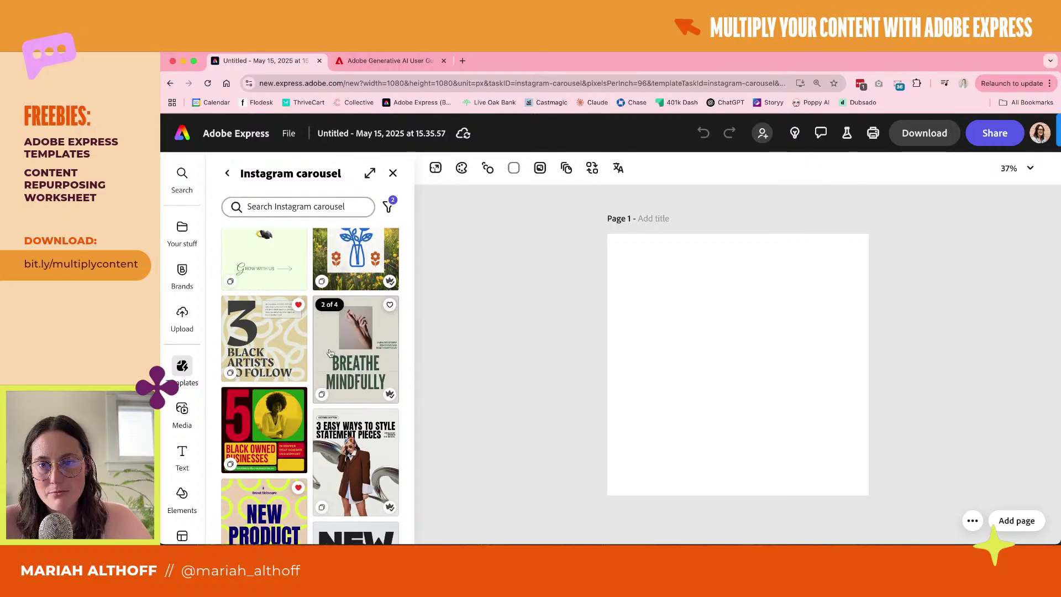
scroll(330, 353, down, 5)
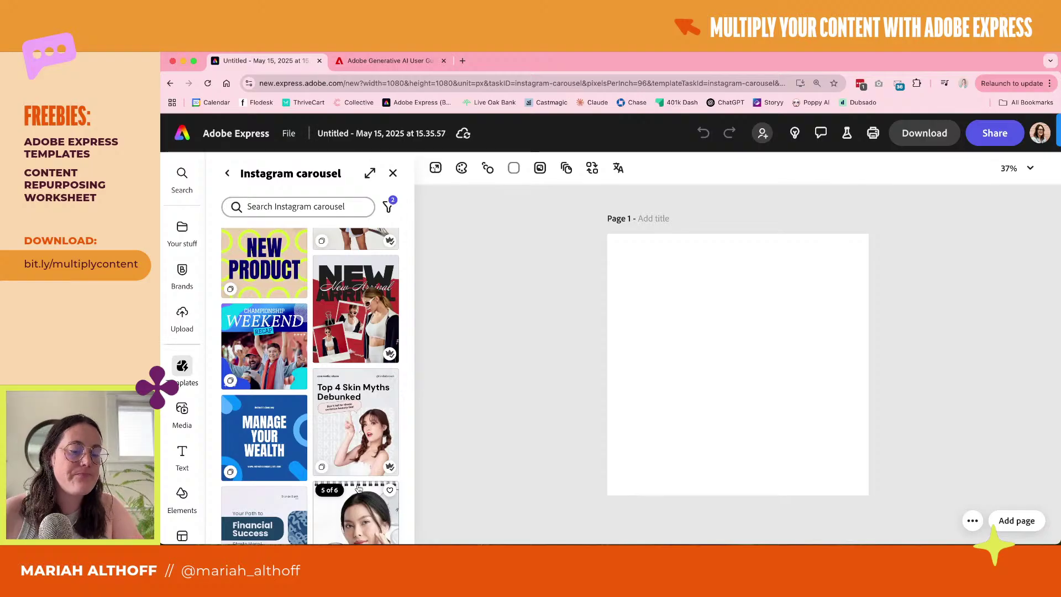
scroll(357, 415, up, 10)
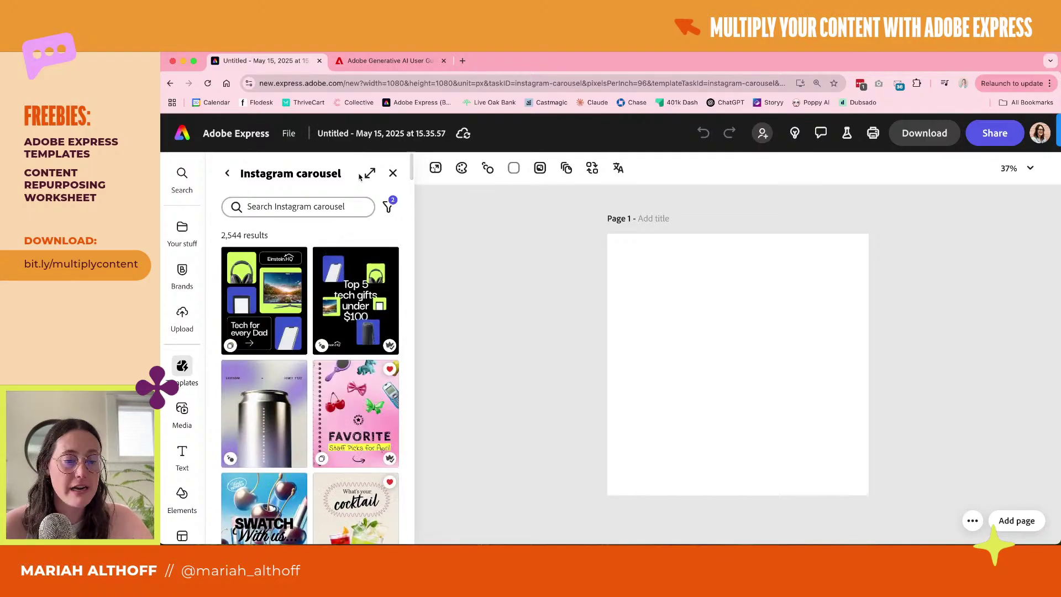
click(389, 207)
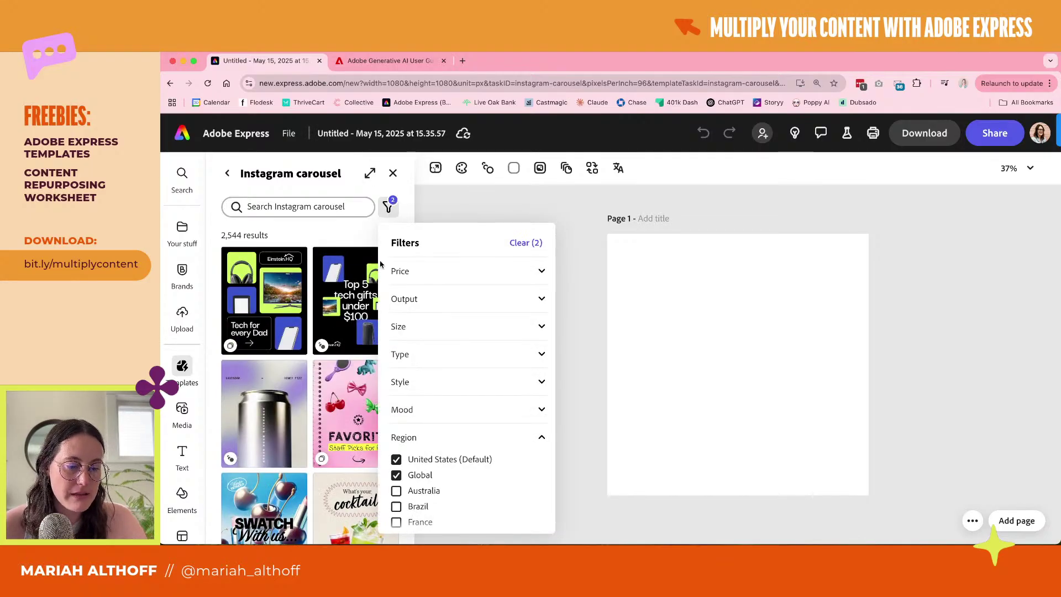
scroll(412, 414, down, 3)
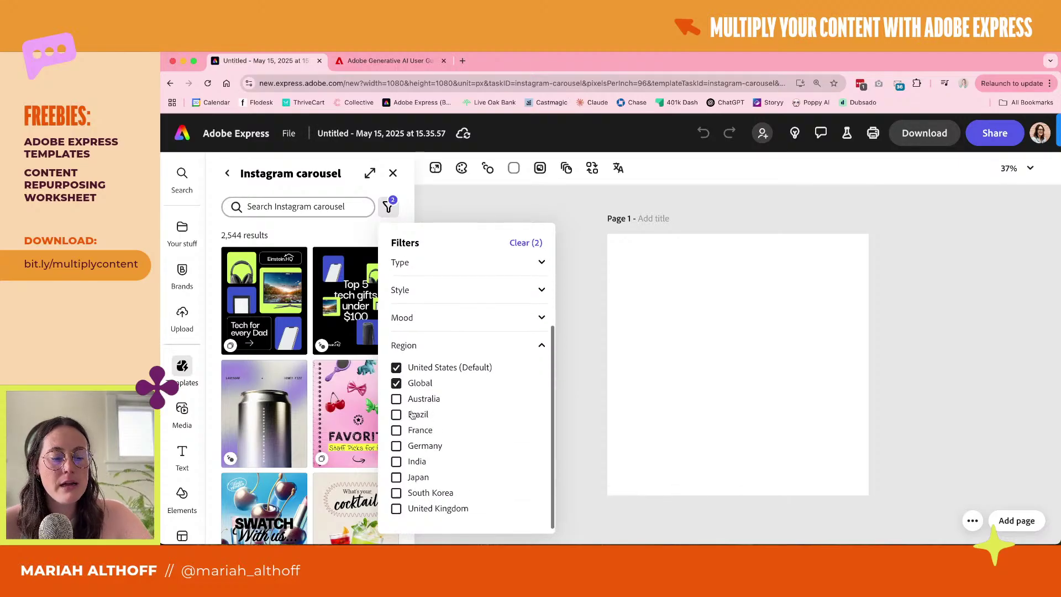
scroll(432, 343, up, 3)
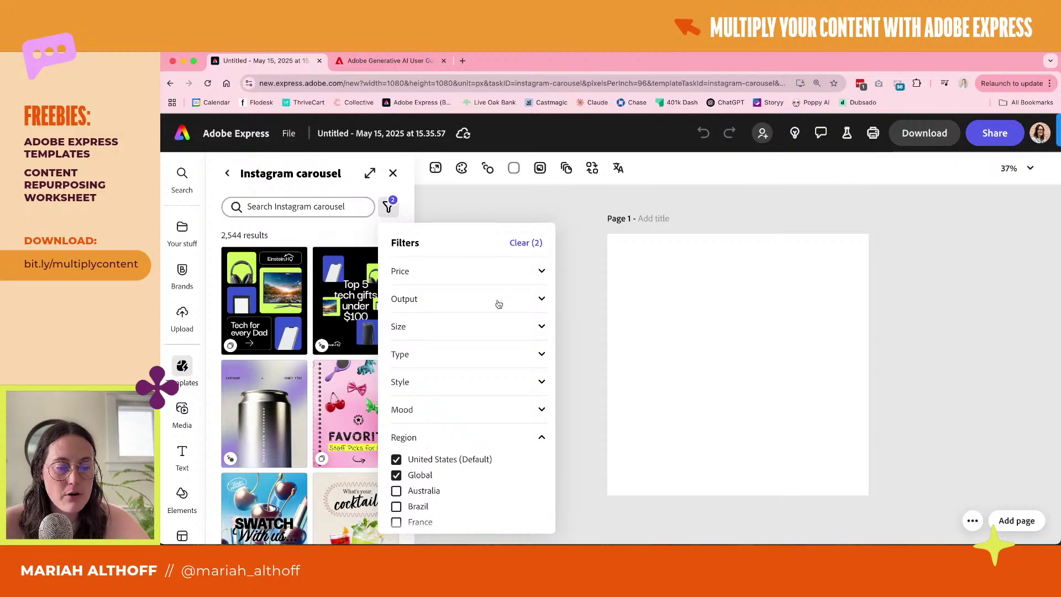
scroll(508, 301, down, 1)
scroll(522, 345, down, 2)
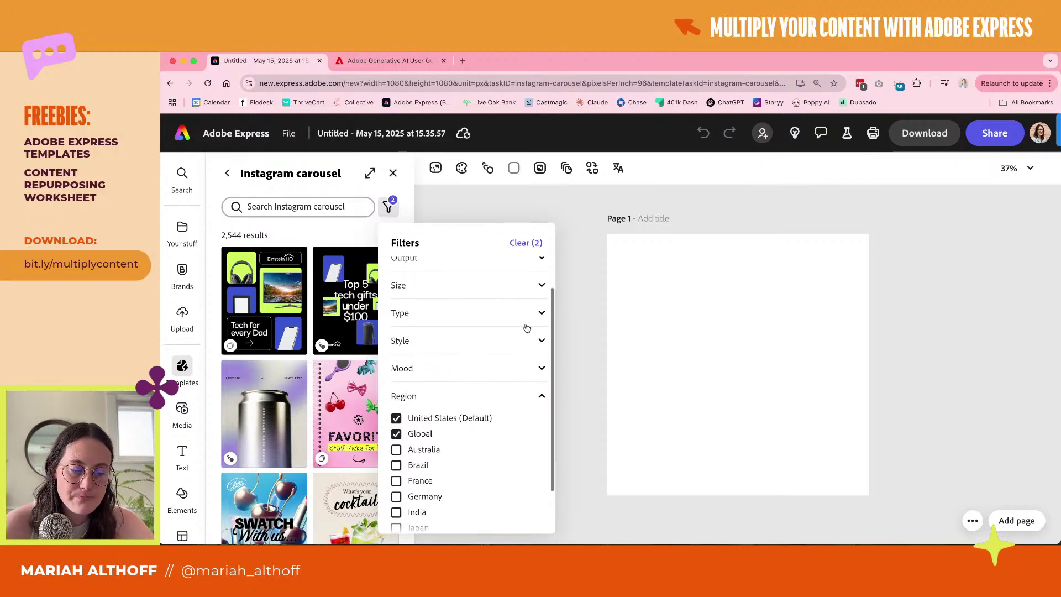
click(543, 284)
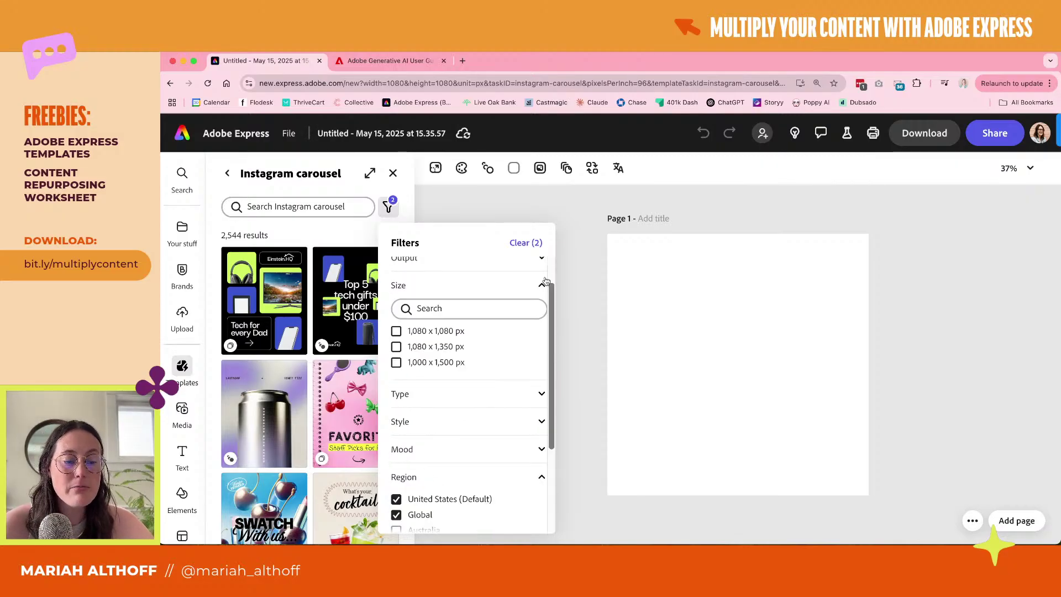
click(397, 348)
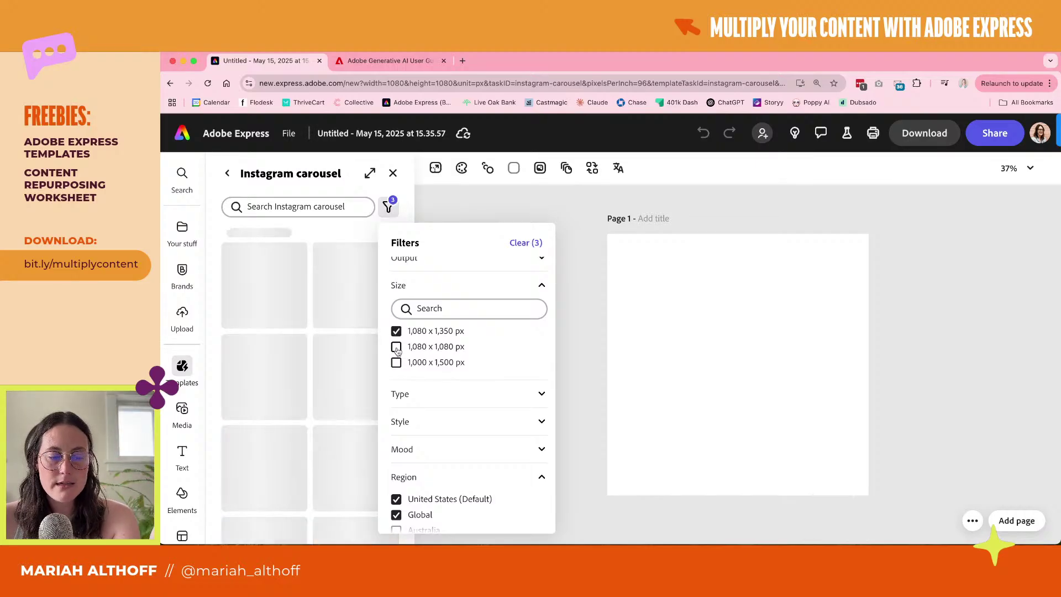
click(418, 213)
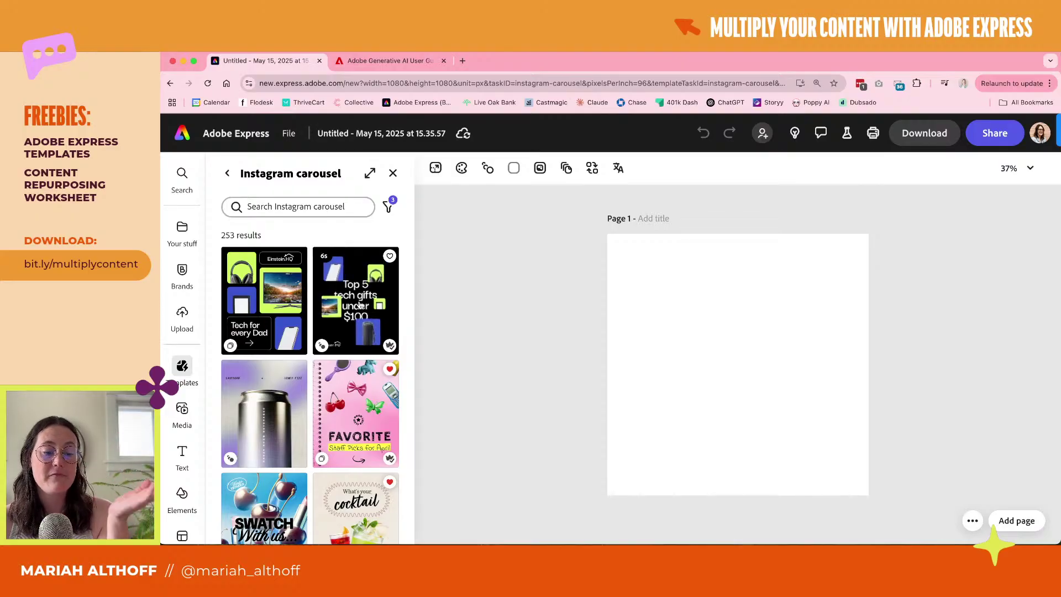
Browse the filtered carousel templates and apply the ivory and blue delicatessen one titled "Where Flavors Meet Tradition"
scroll(343, 310, down, 3)
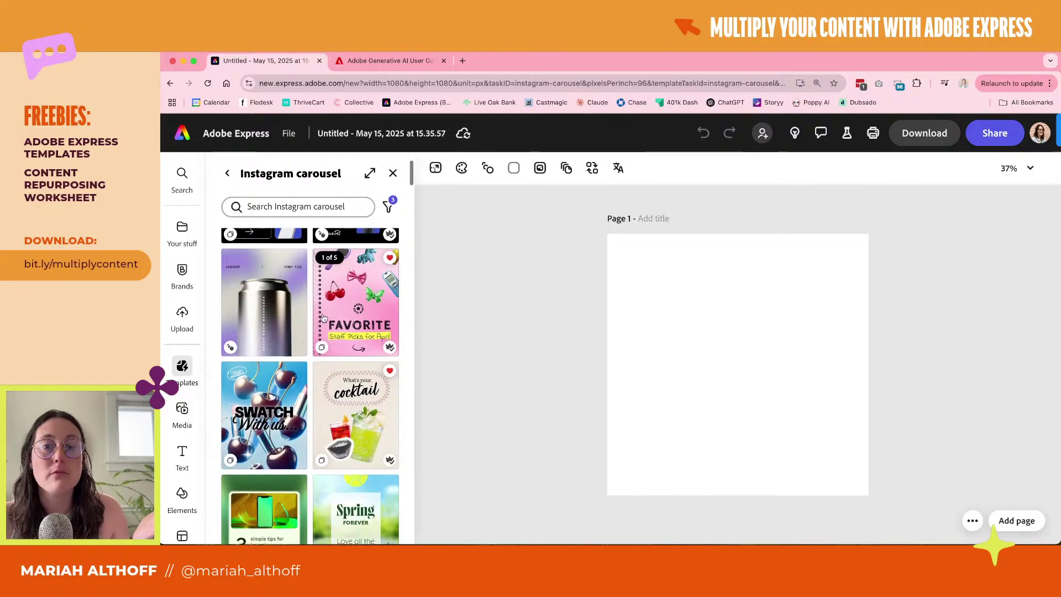
scroll(322, 387, up, 2)
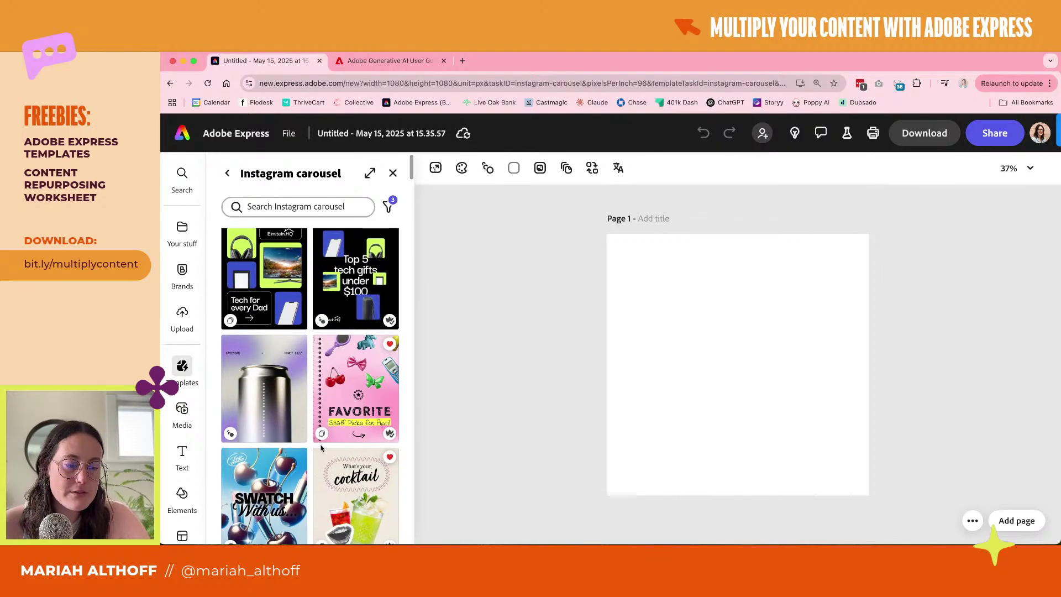
scroll(321, 448, down, 10)
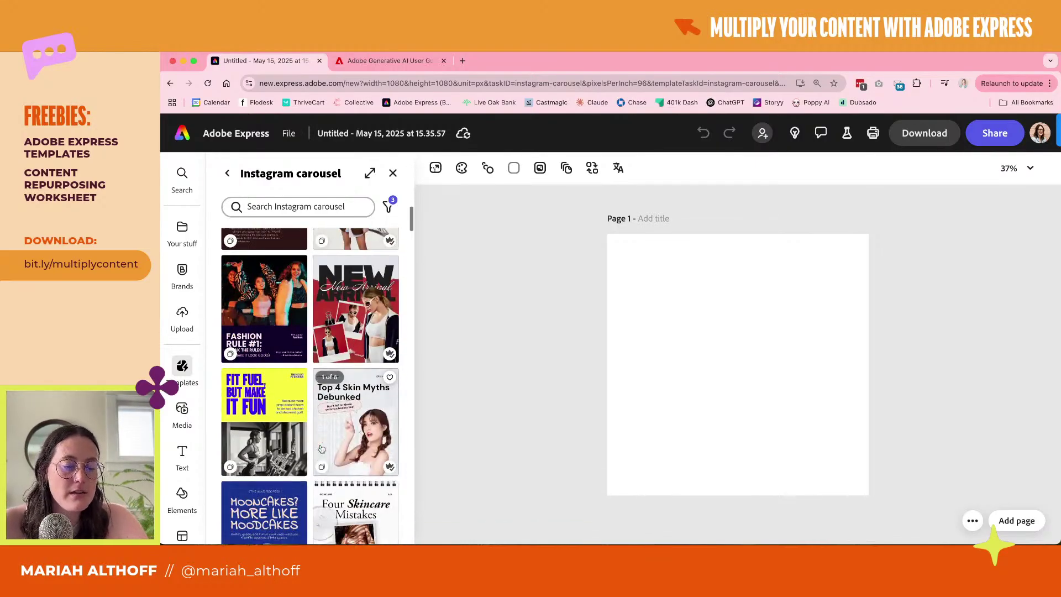
scroll(322, 447, down, 10)
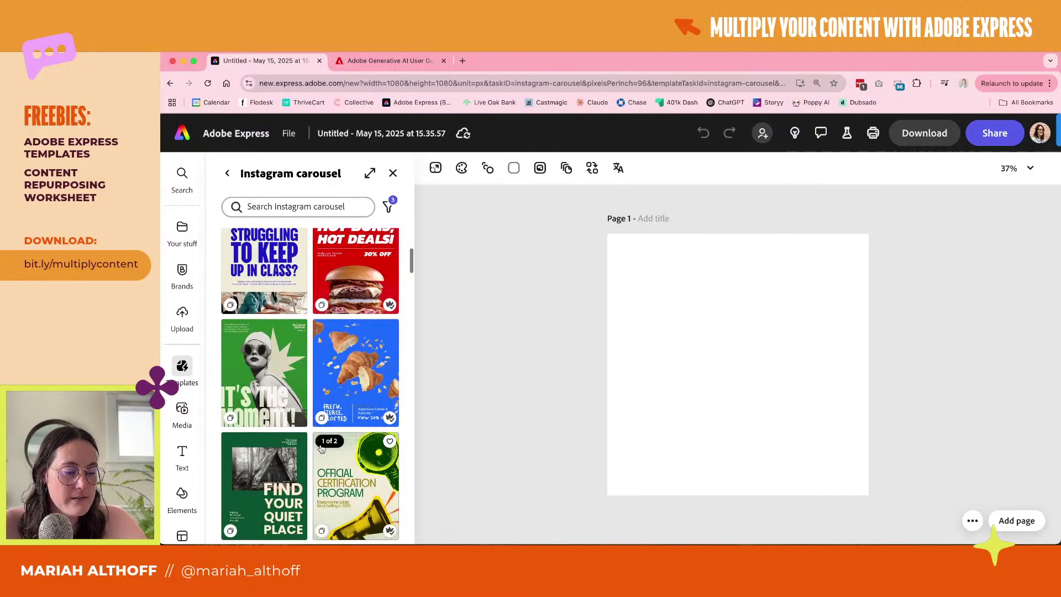
scroll(322, 448, down, 2)
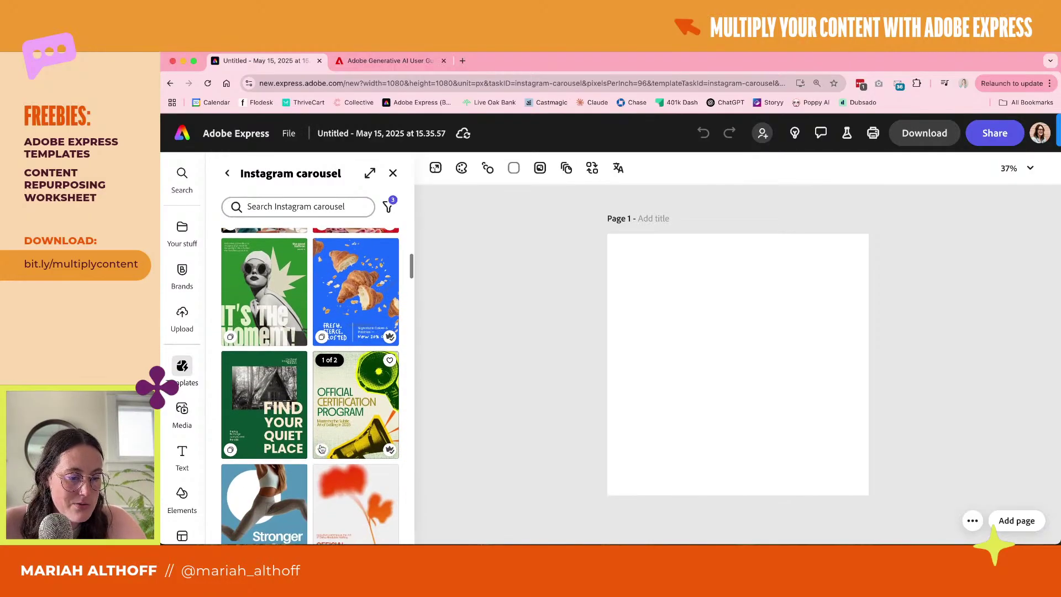
scroll(321, 448, down, 5)
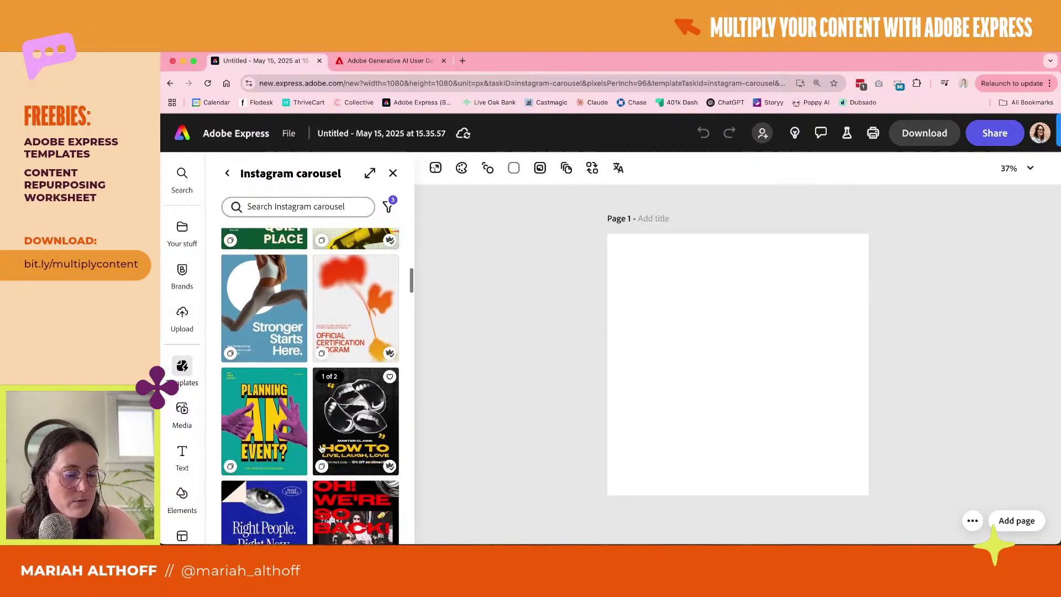
scroll(321, 448, down, 18)
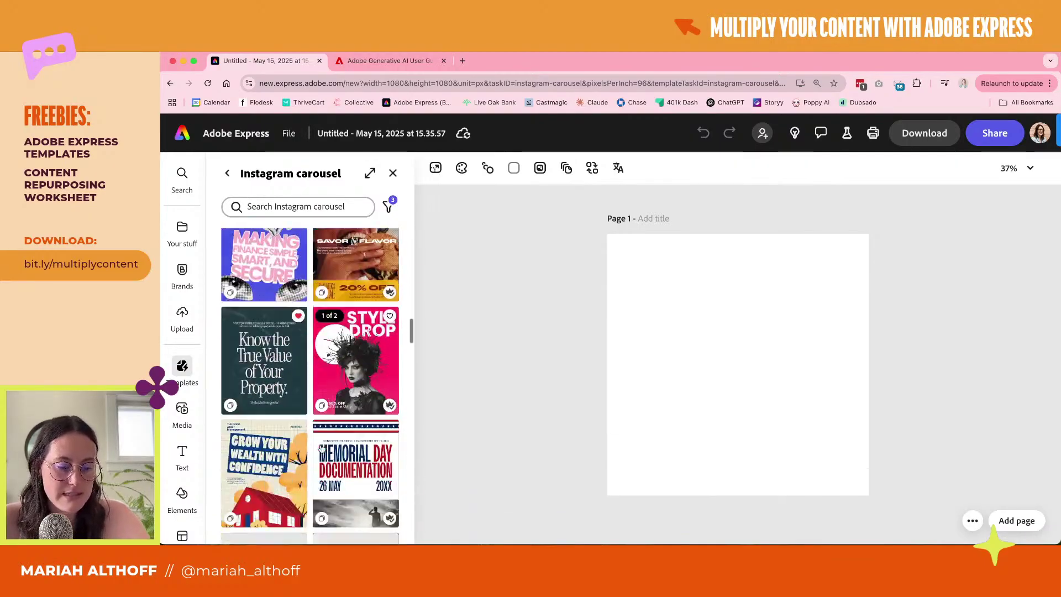
scroll(321, 448, down, 10)
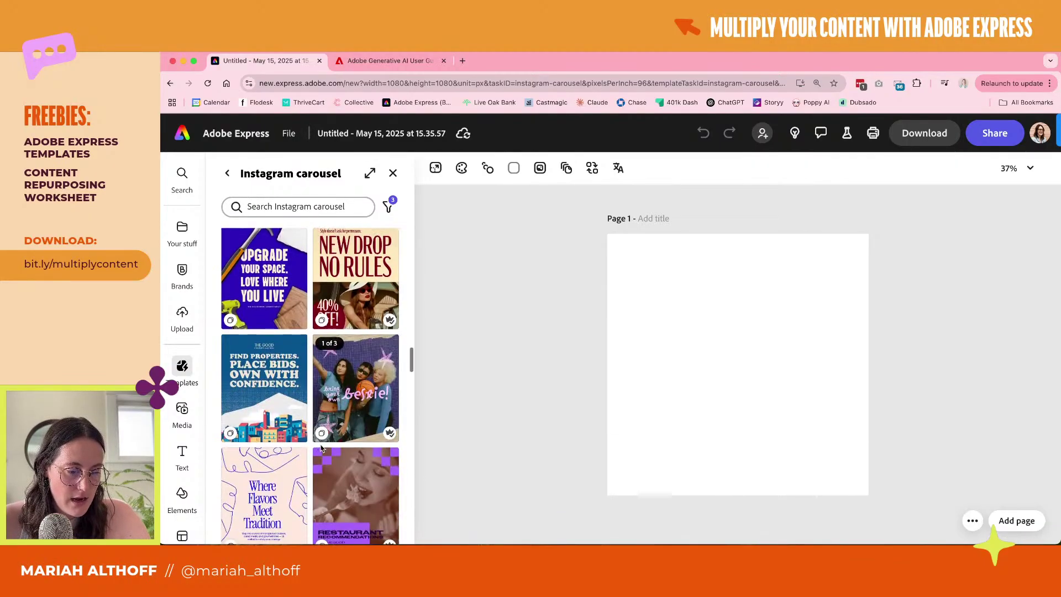
scroll(321, 448, down, 4)
scroll(321, 447, down, 3)
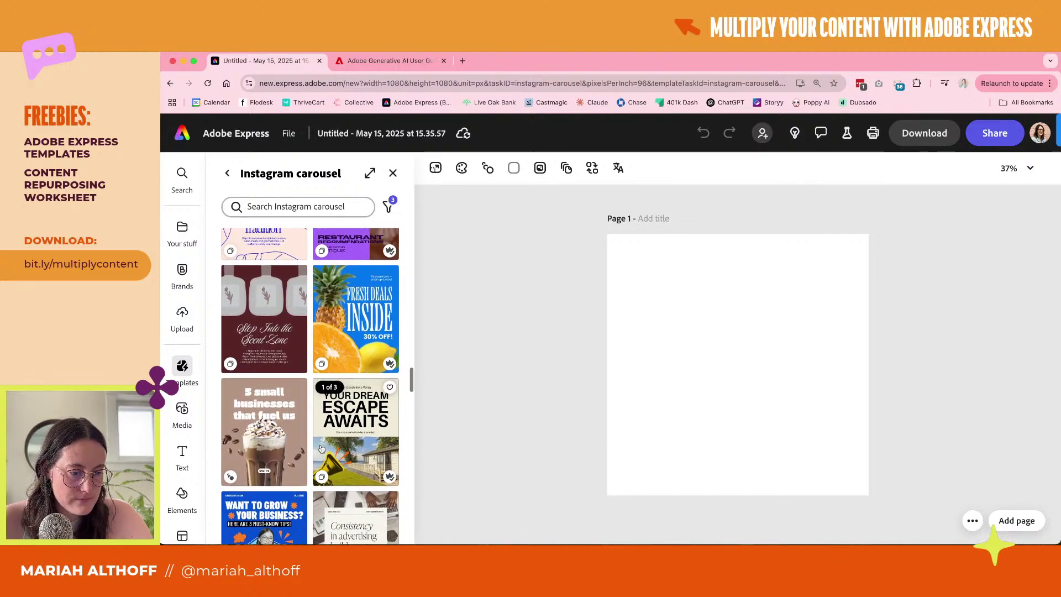
scroll(260, 409, up, 4)
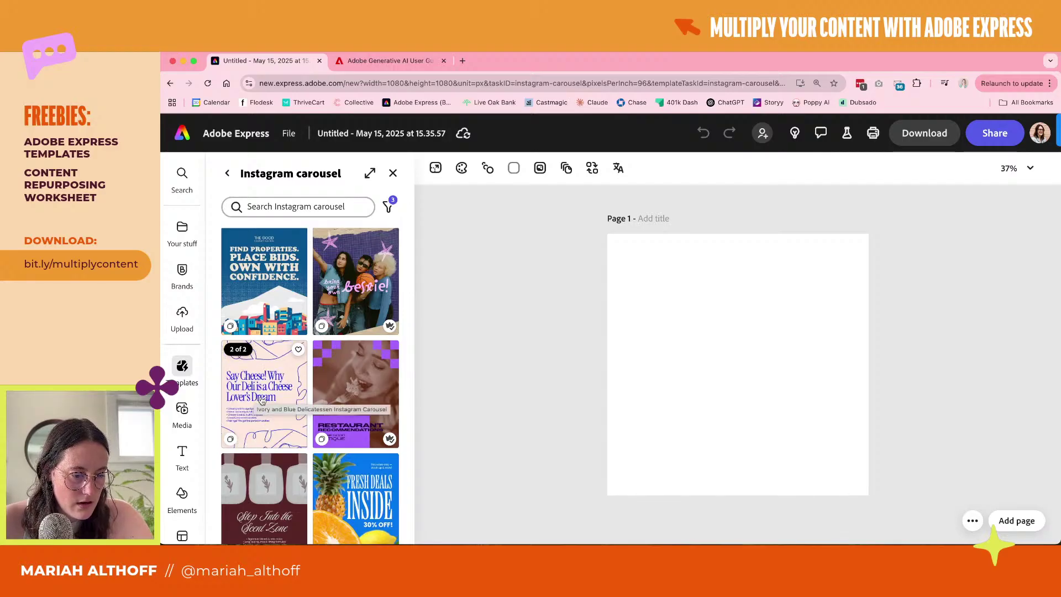
scroll(264, 406, down, 3)
scroll(269, 421, up, 3)
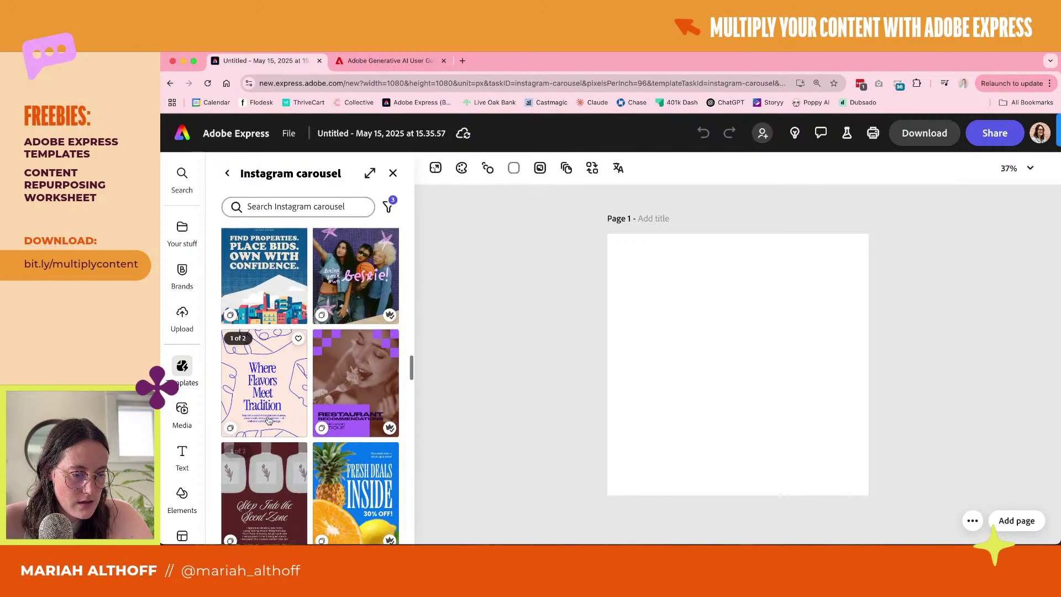
click(257, 350)
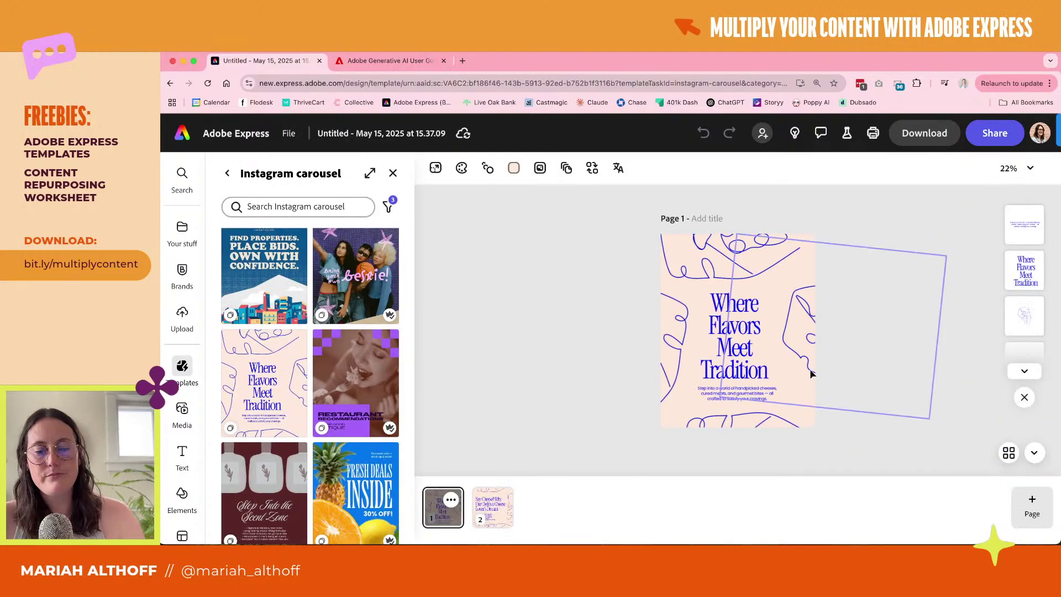
Delete the decorative blue line drawings from page 1, leaving only the headline and body text
click(802, 334)
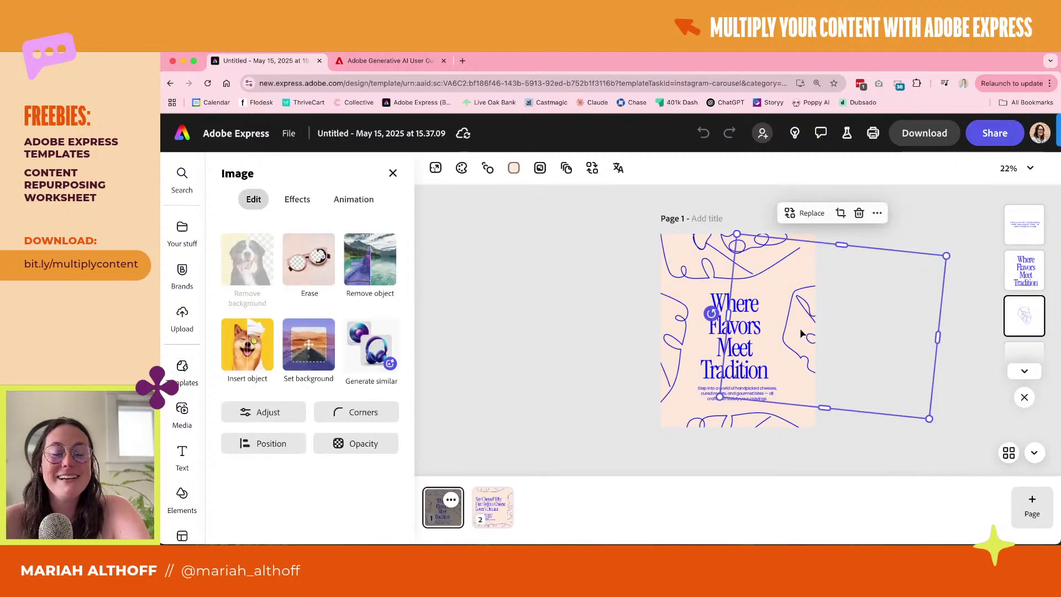
click(802, 334)
click(742, 250)
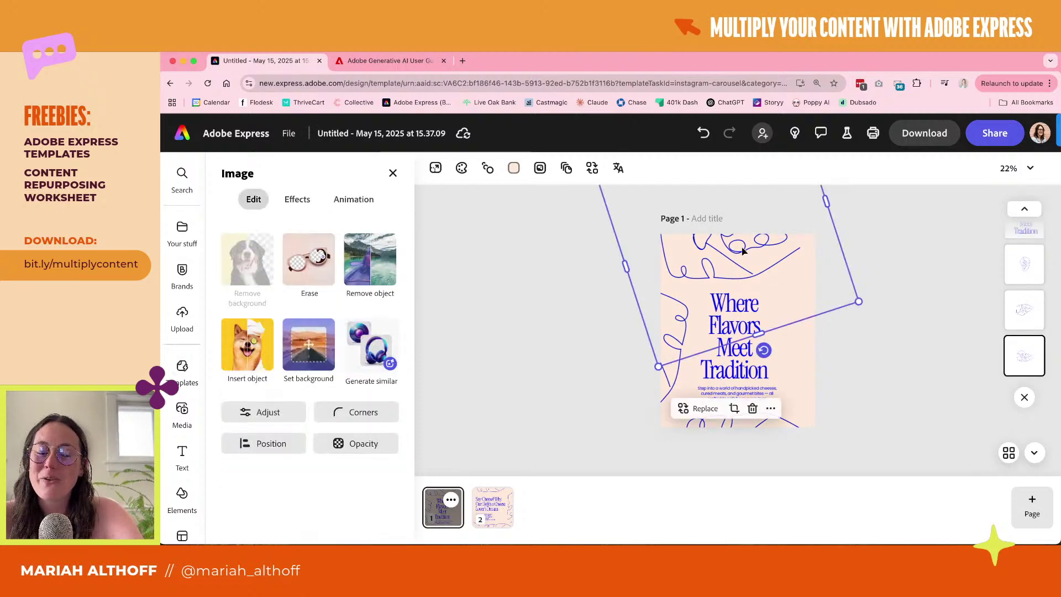
key(Delete)
click(655, 354)
key(Delete)
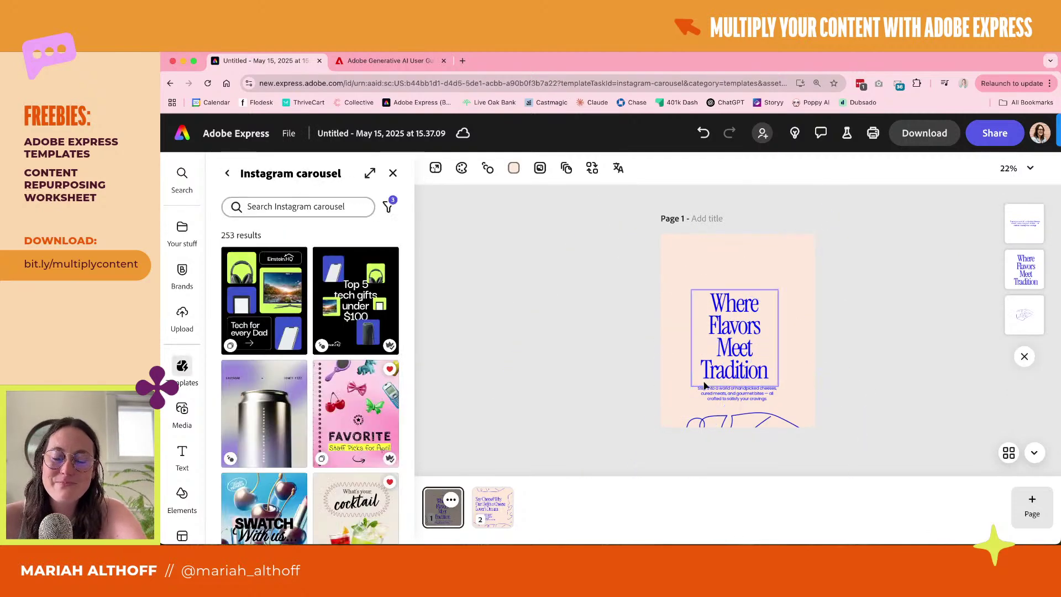
click(735, 421)
key(Delete)
Select the headline and body text on page 1 together and move them up to the centre of the page
scroll(803, 319, up, 5)
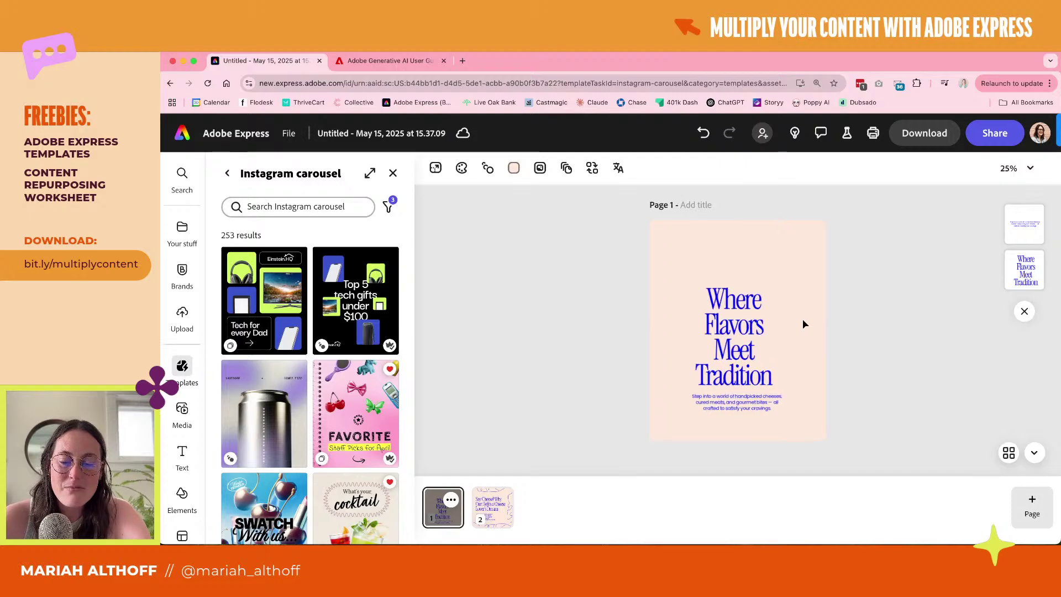
drag(810, 271, 666, 445)
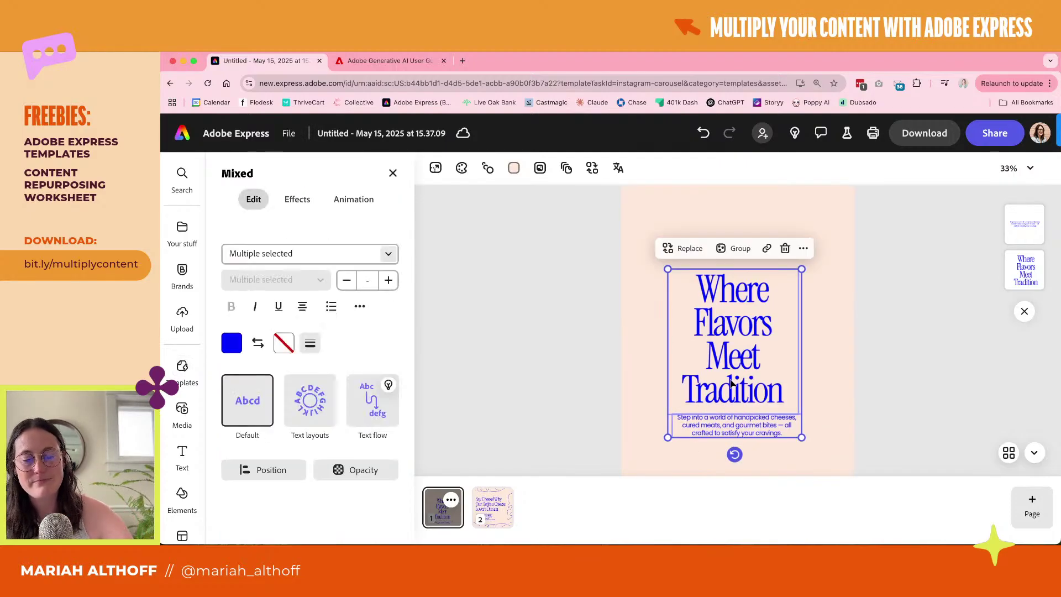
drag(731, 380, 734, 357)
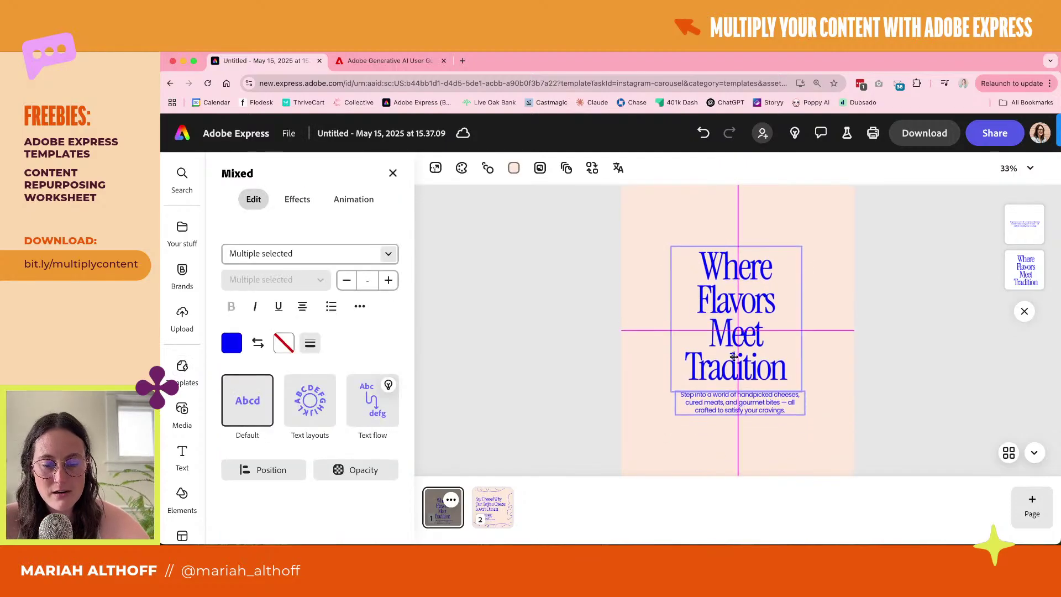
click(836, 325)
scroll(838, 327, up, 2)
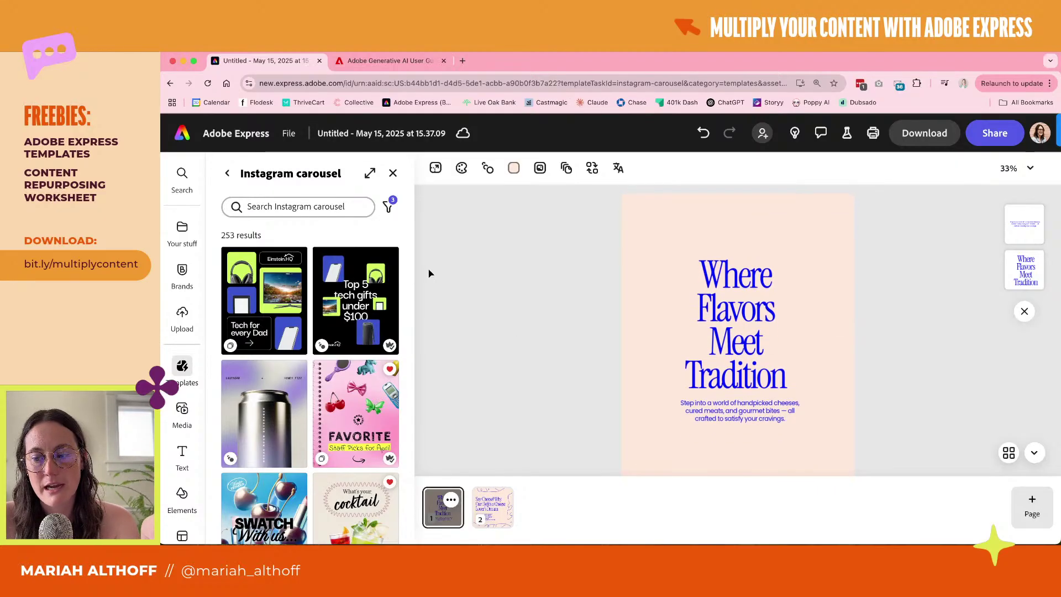
Apply the brand kit to page 1, shuffling its colors until the page has a light blue background with orange text
mouse_move(182, 277)
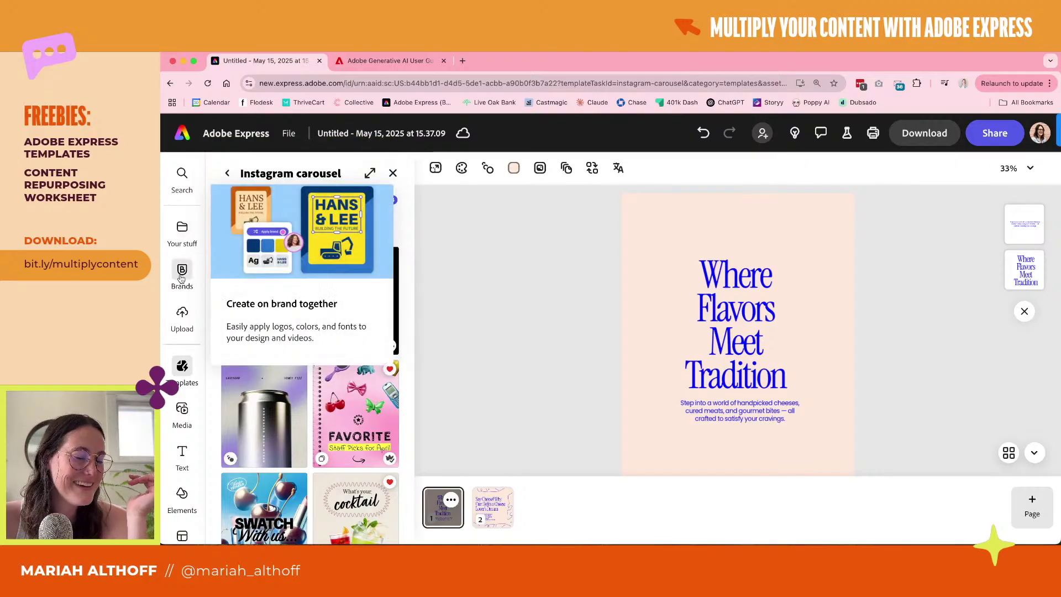
click(180, 276)
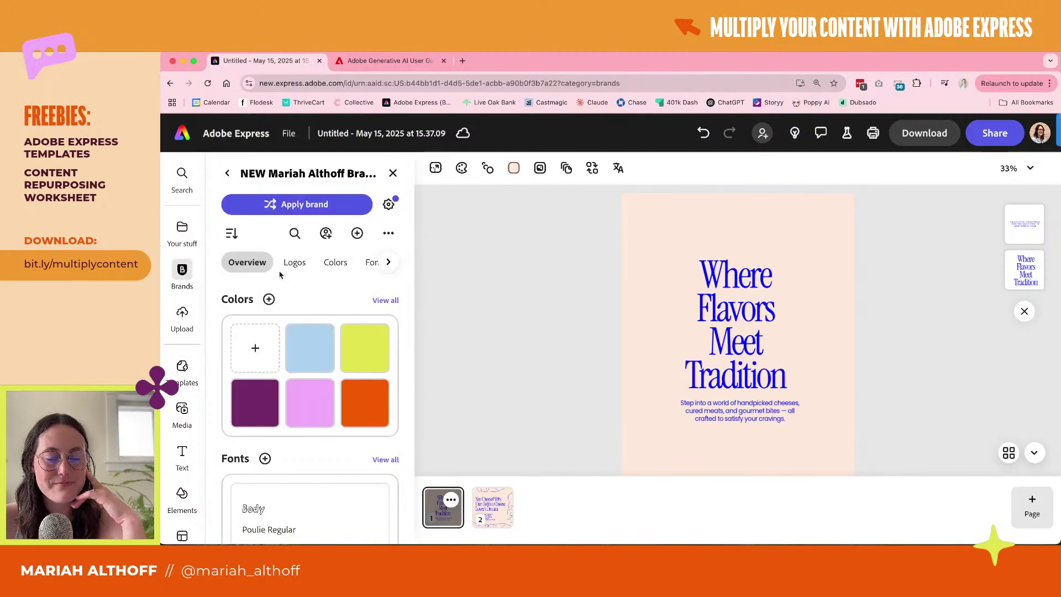
click(303, 205)
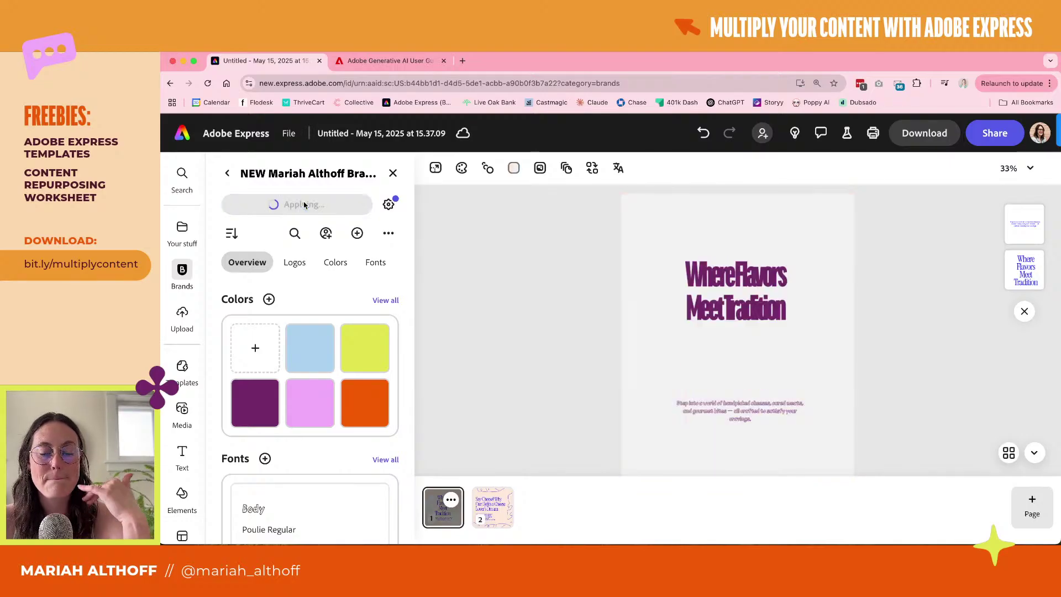
click(304, 205)
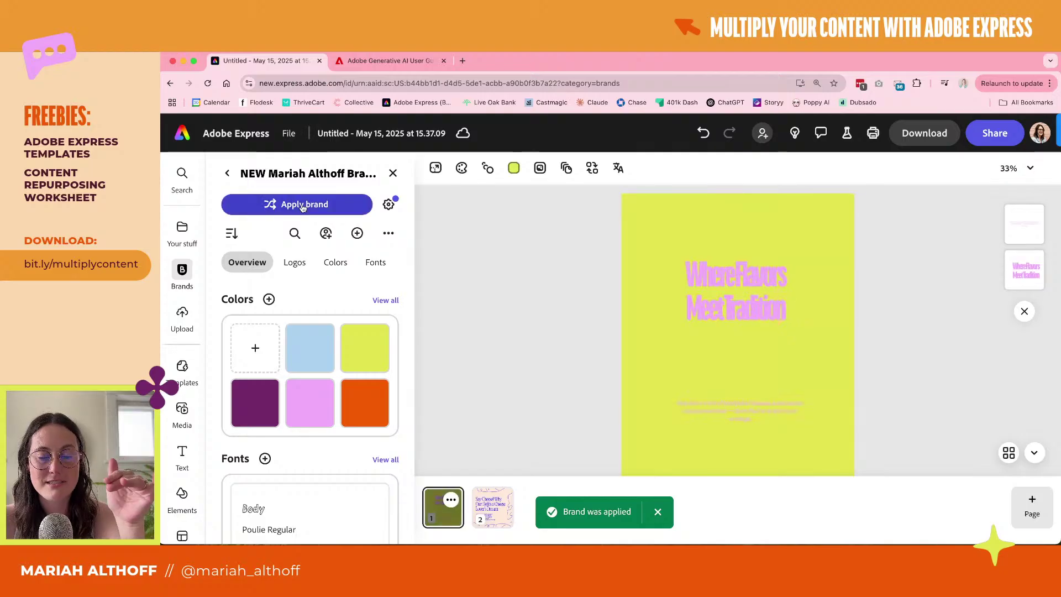
click(303, 205)
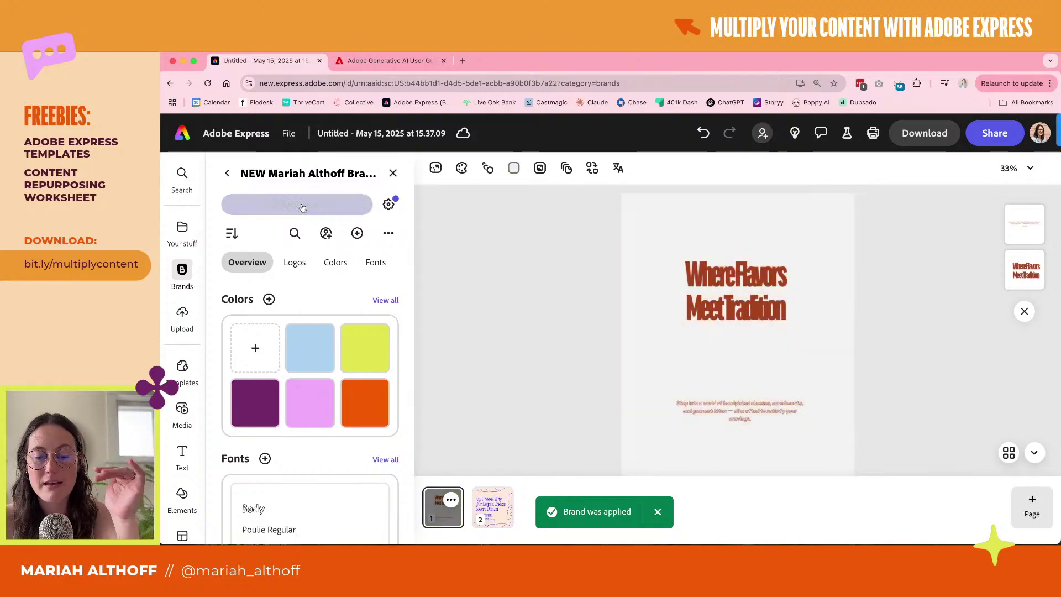
click(303, 206)
click(302, 205)
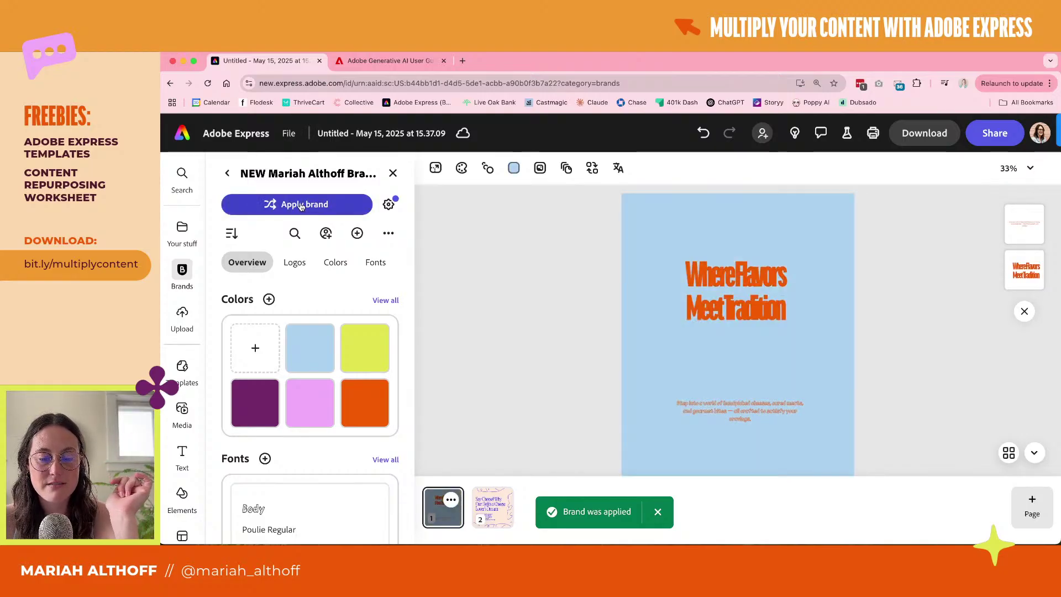
Set the letter spacing of the "Where Flavors Meet Tradition" headline to 0
click(768, 294)
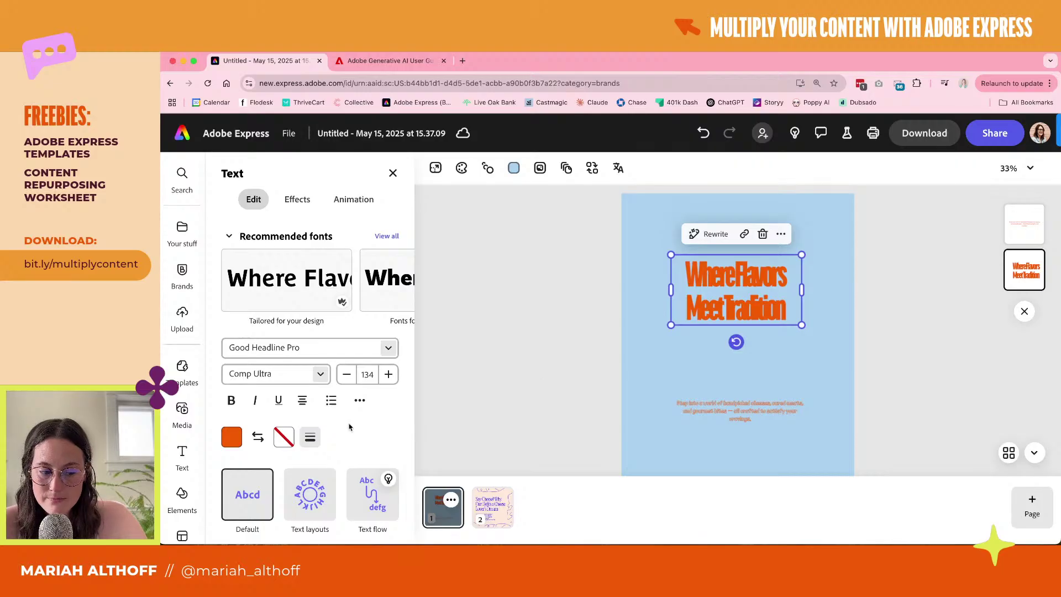
scroll(349, 427, down, 2)
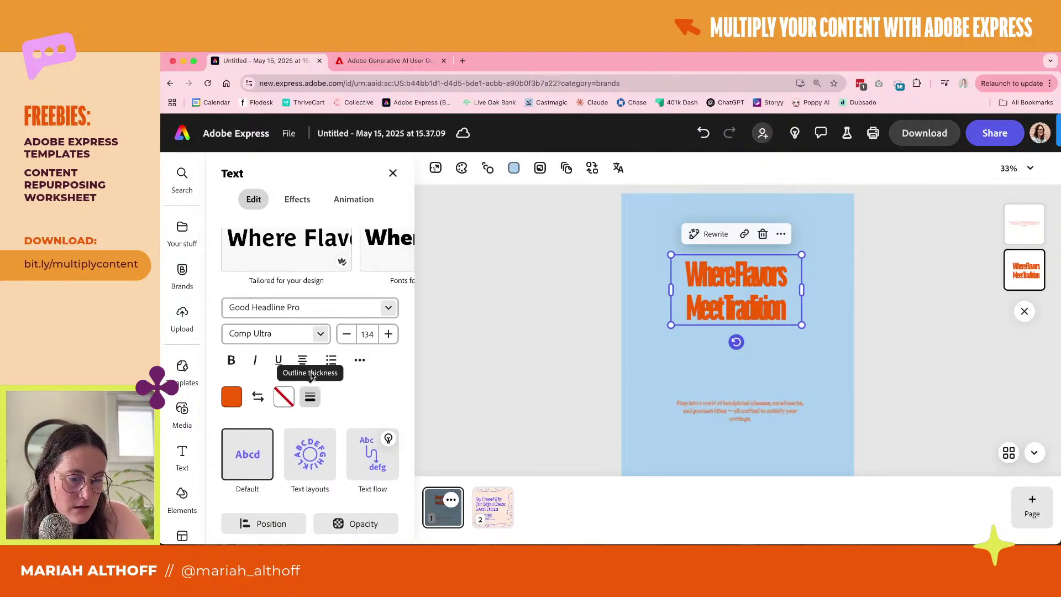
click(331, 360)
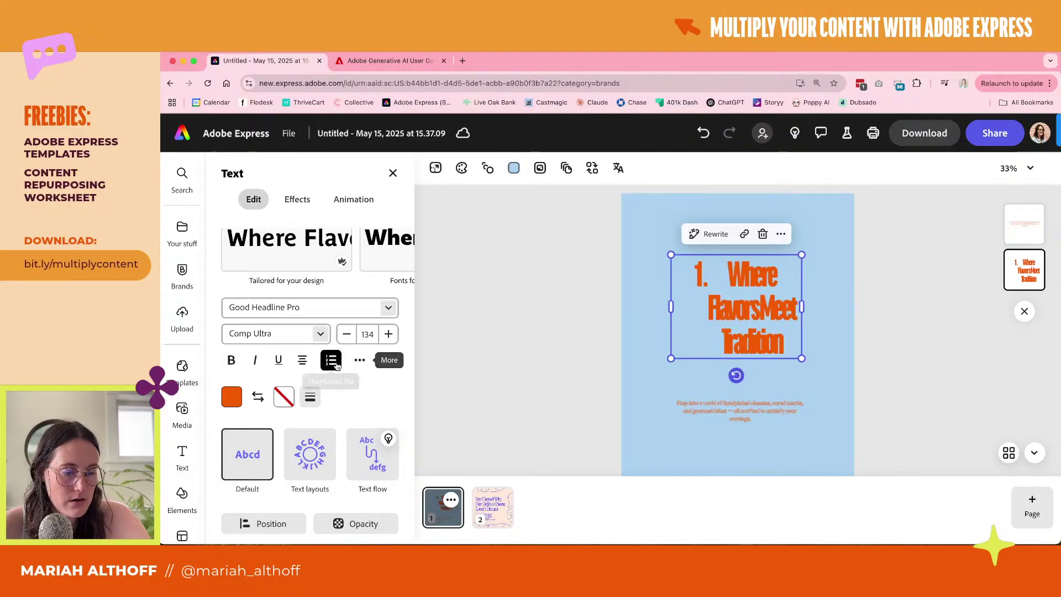
click(333, 362)
click(358, 361)
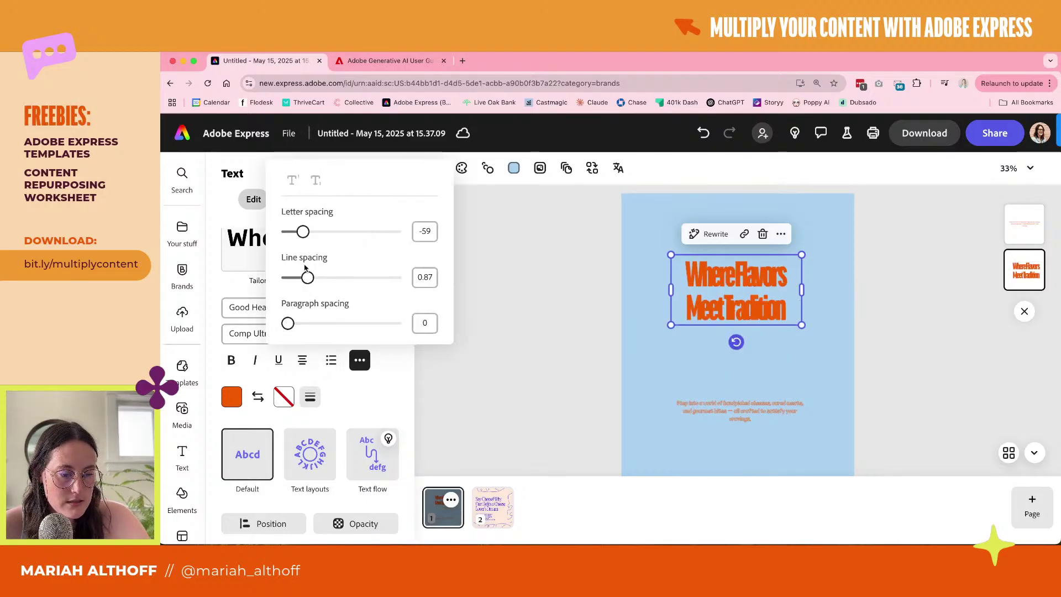
mouse_move(304, 231)
mouse_down()
mouse_move(317, 231)
mouse_move(308, 232)
mouse_up()
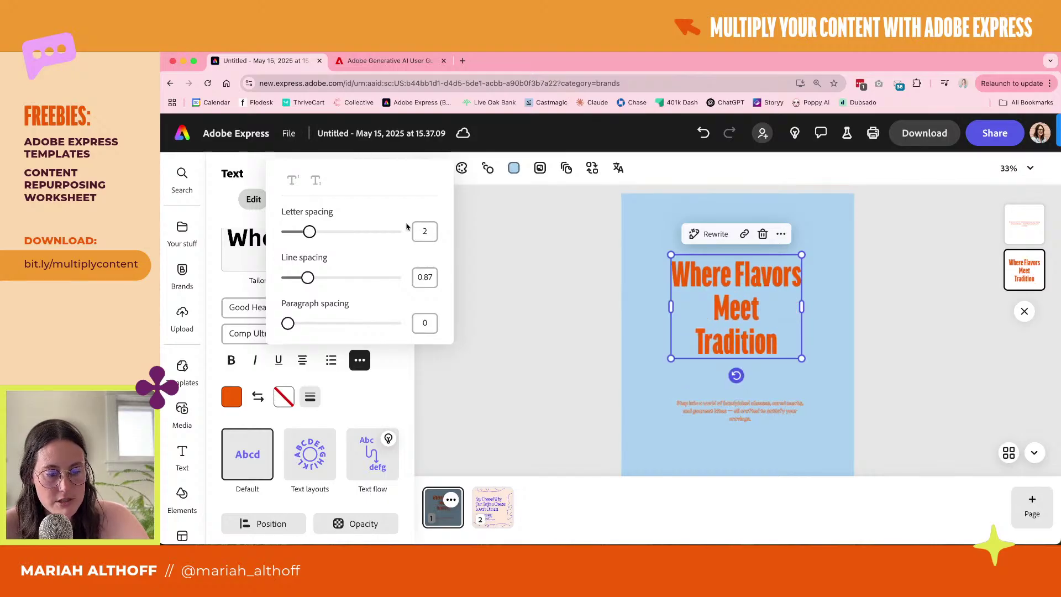
click(435, 231)
text(0)
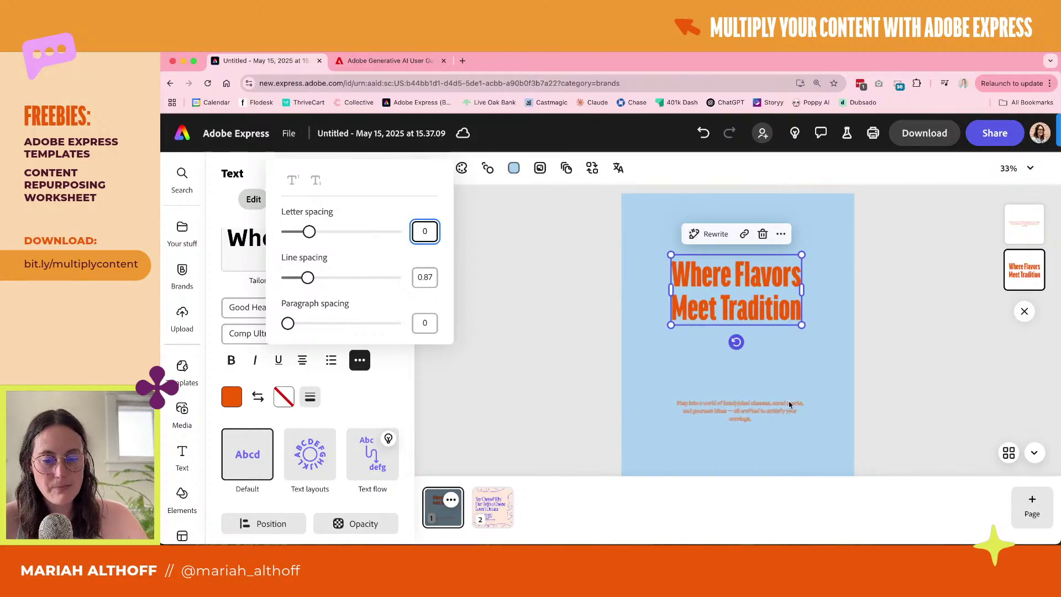
key(Escape)
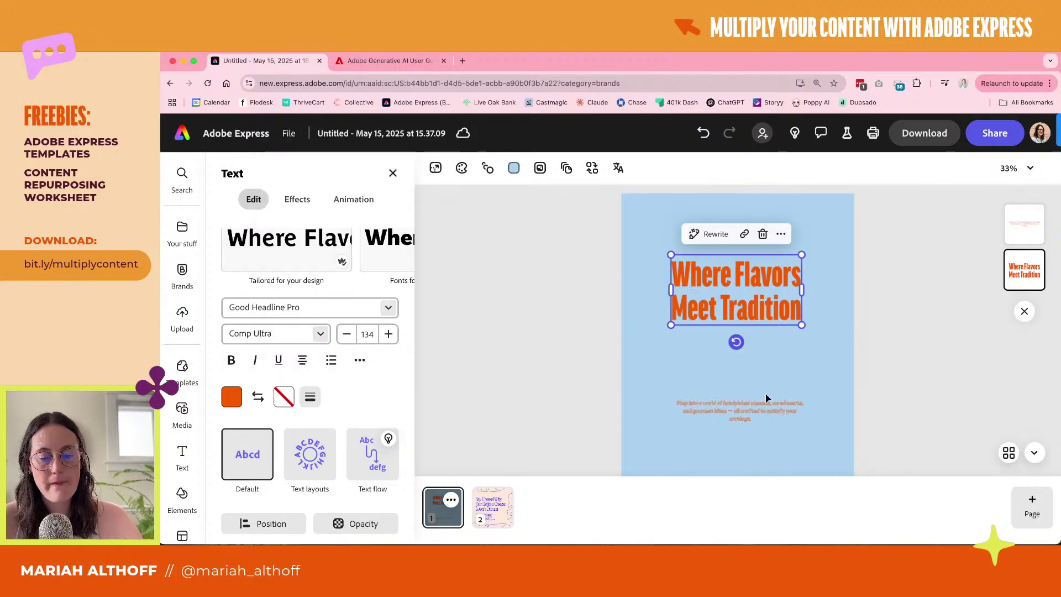
Change the small body text below the headline to the RealistWide font in Regular style
click(756, 409)
scroll(756, 409, up, 3)
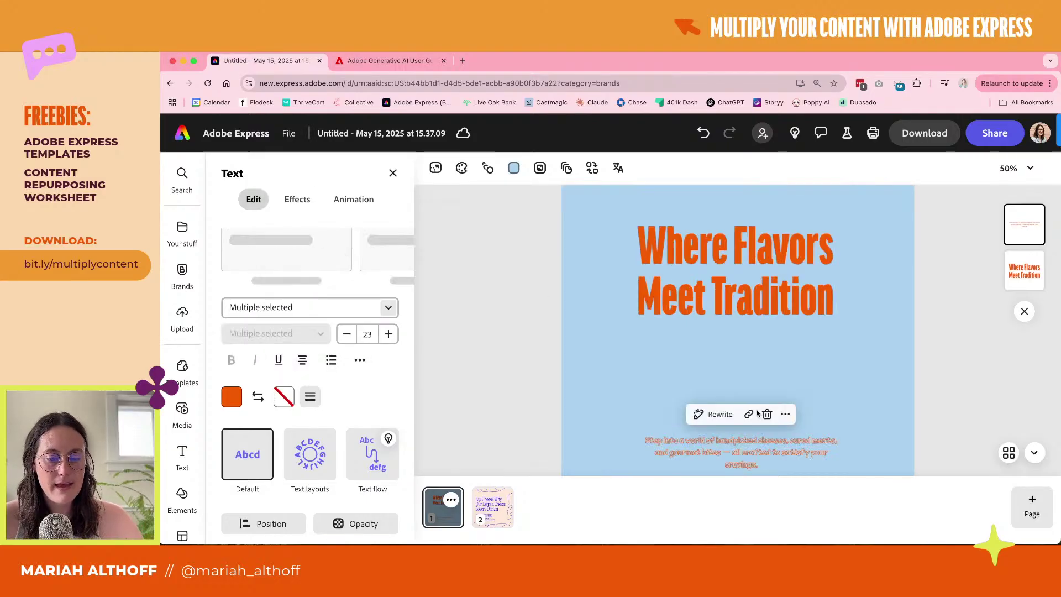
click(395, 315)
scroll(275, 399, down, 2)
click(276, 398)
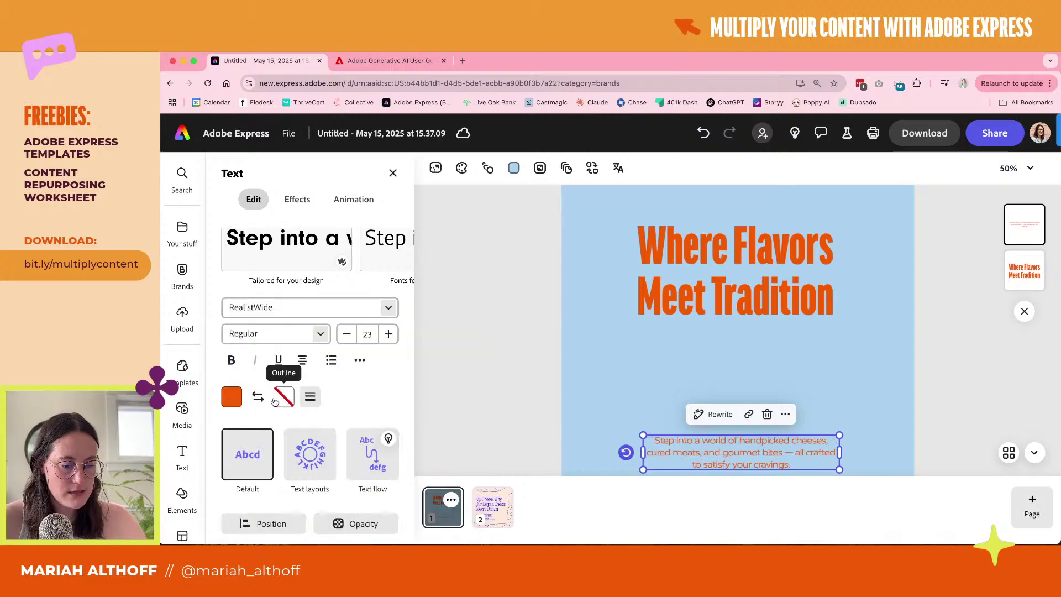
click(475, 376)
Reposition the headline centred on page 1 and move the body text up directly beneath it
scroll(475, 376, down, 2)
scroll(475, 376, down, 3)
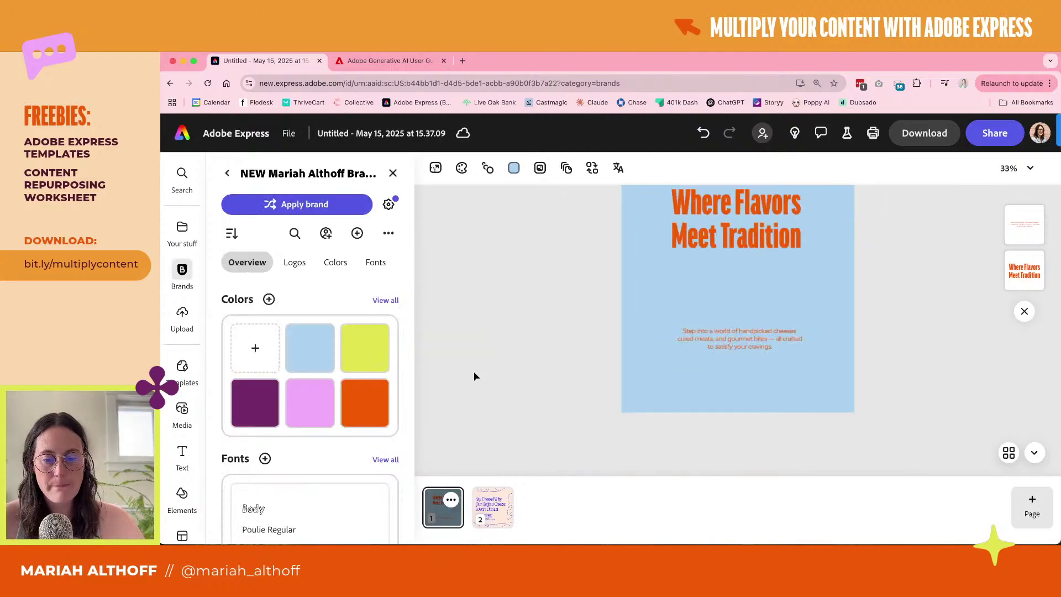
scroll(791, 208, down, 2)
click(741, 324)
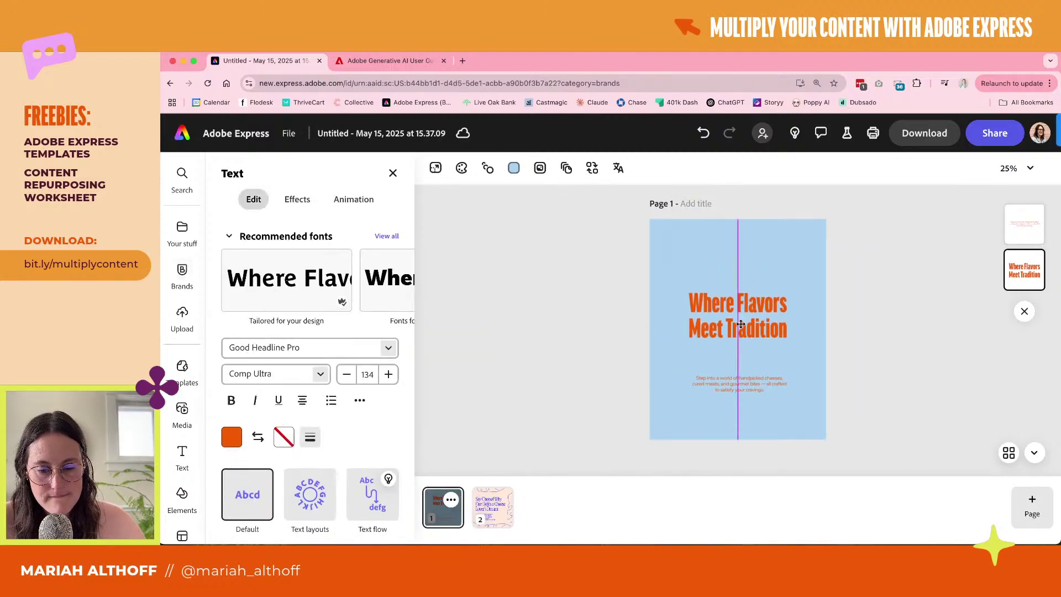
drag(741, 325, 741, 322)
drag(758, 384, 755, 358)
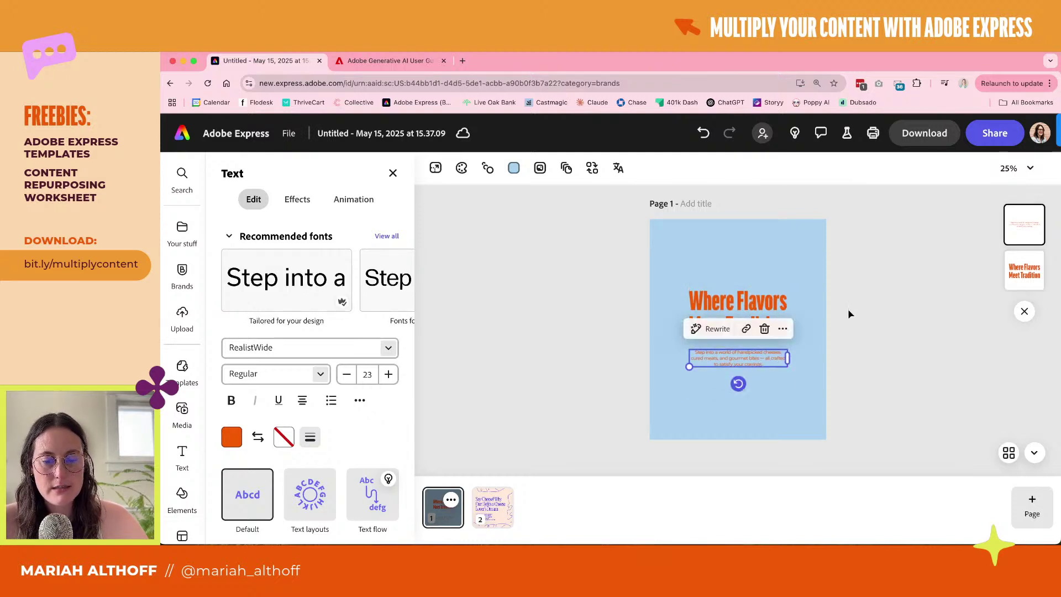
click(849, 314)
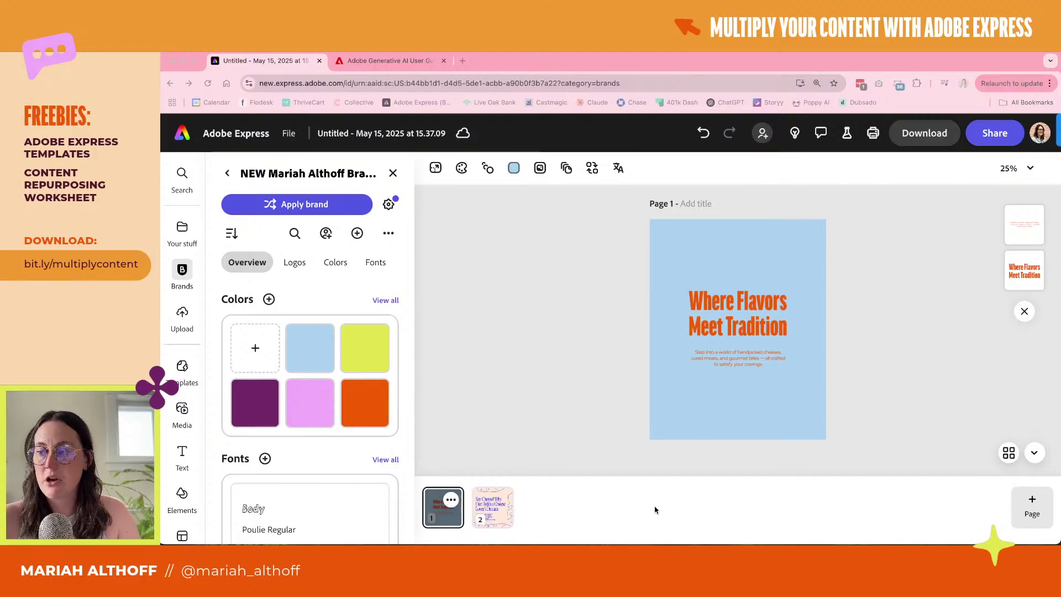
Replace the headline with "I'VE NEVER COLD PITCHED A SINGLE CLIENT" and fit it on three lines above the body text
click(748, 313)
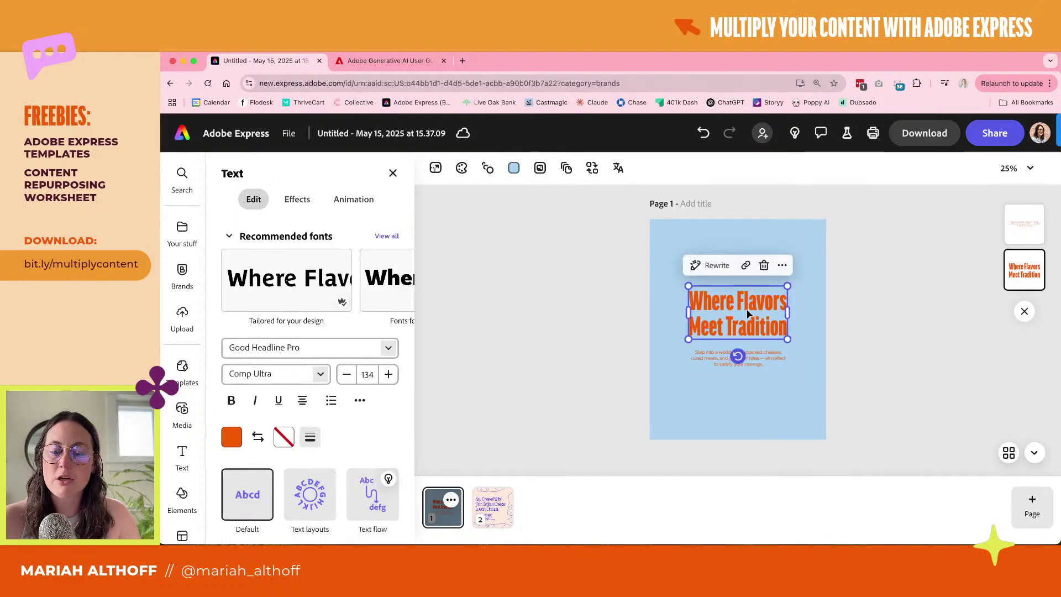
double_click(748, 310)
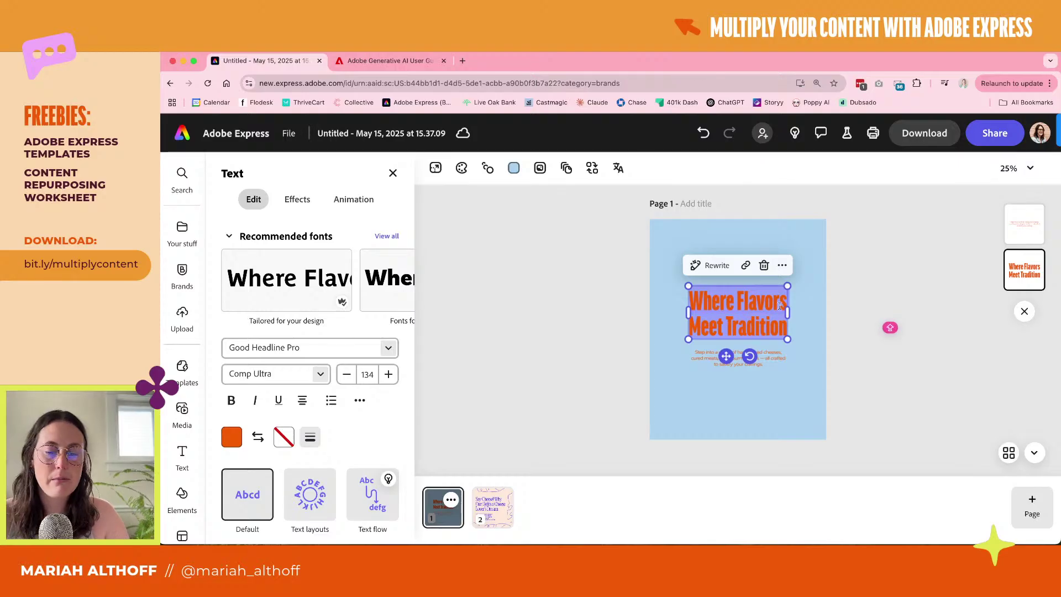
text(I'VE NEVER CO)
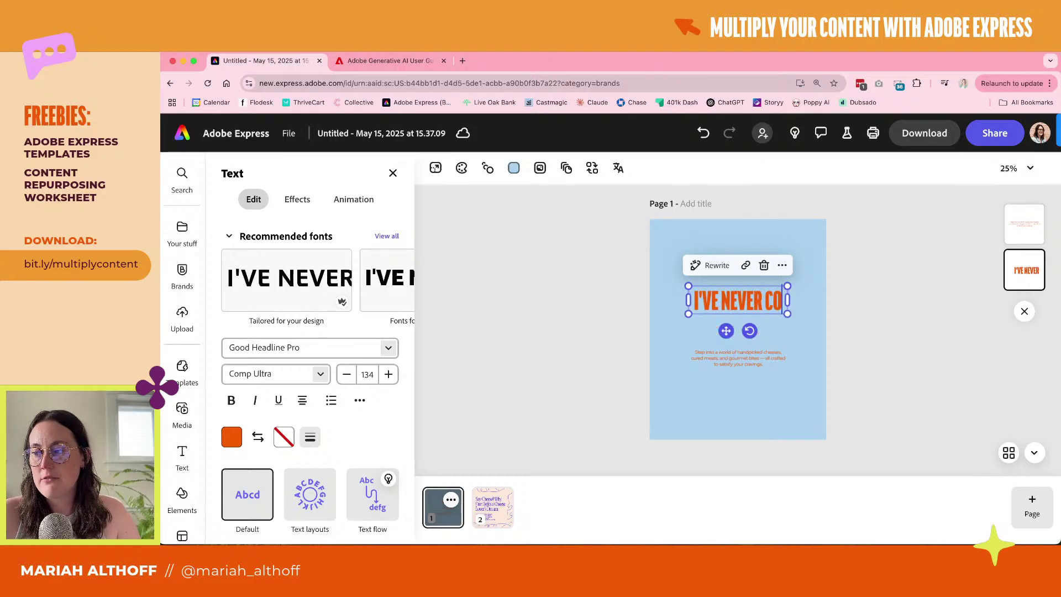
text(LD PICT)
text(TCHE)
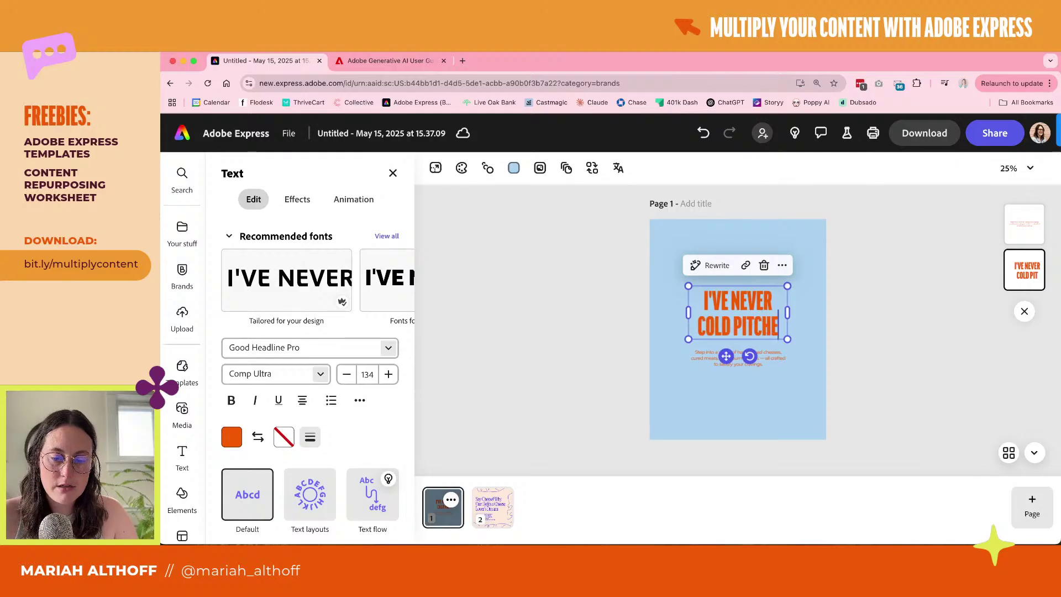
text(D A SINGLE CLIENT)
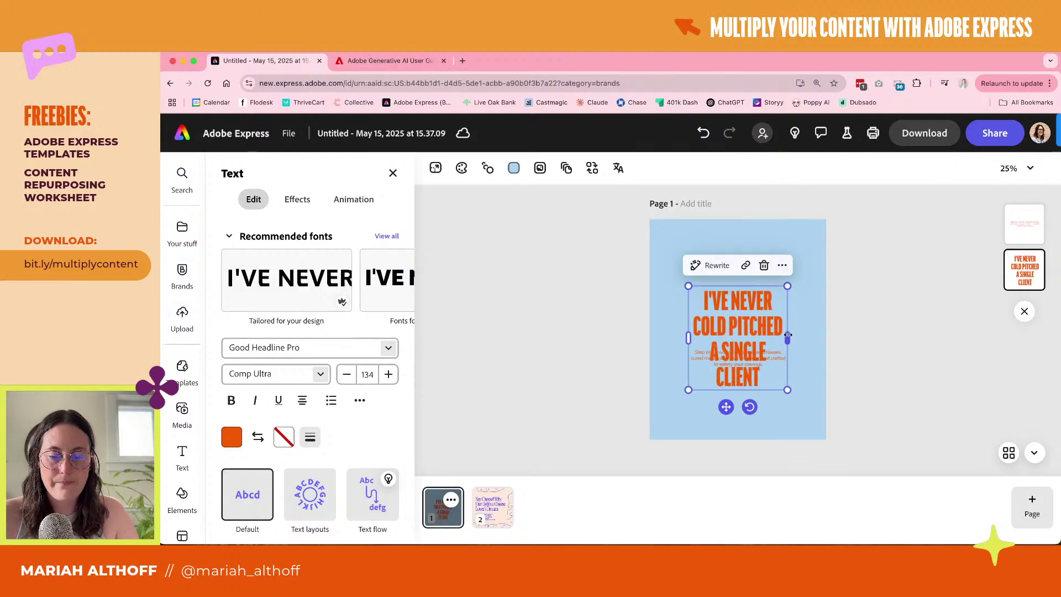
drag(787, 335, 757, 301)
Clear all template content from page 2 and move the small body text from page 1 onto it
click(756, 356)
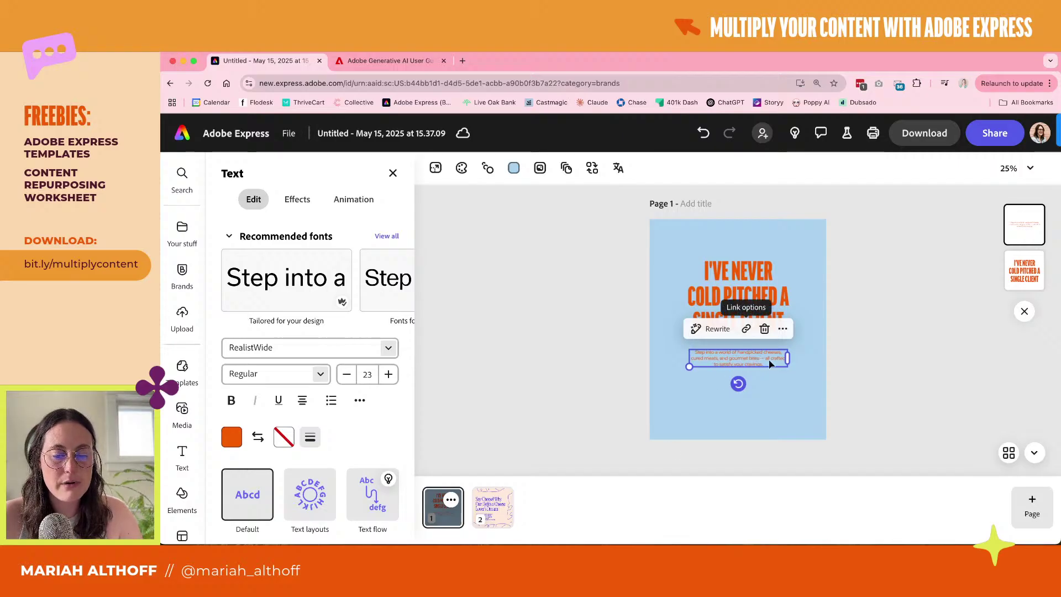
click(778, 393)
click(493, 507)
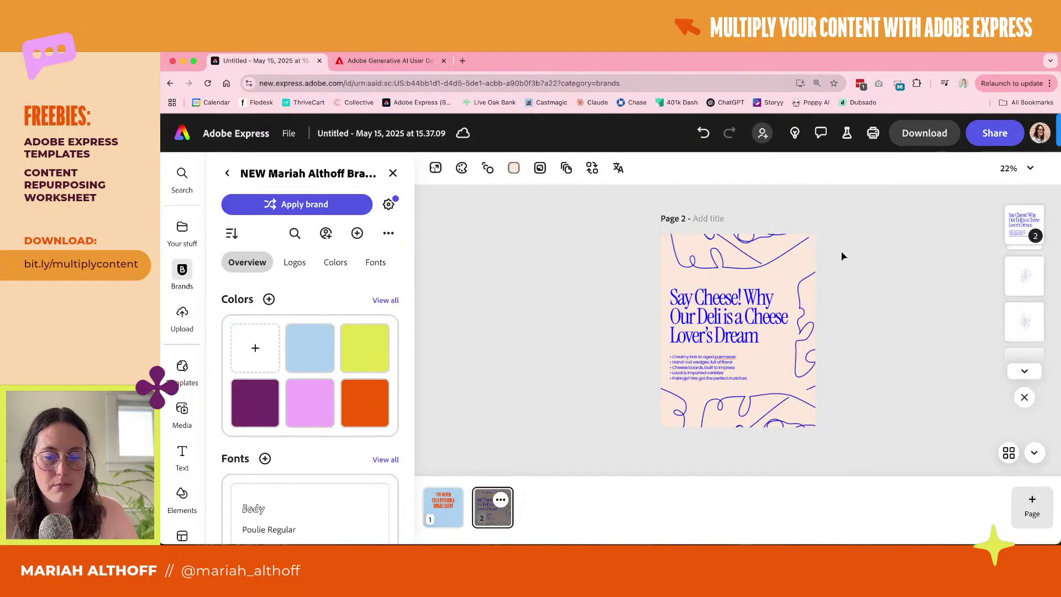
drag(843, 256, 642, 446)
key(Delete)
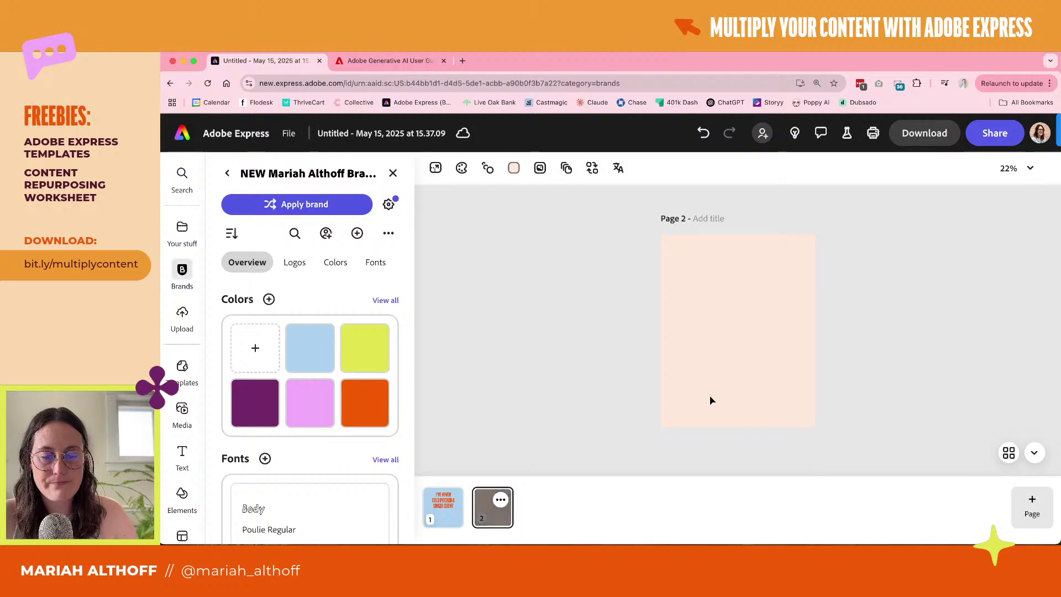
key(ctrl+z)
key(ctrl+z)
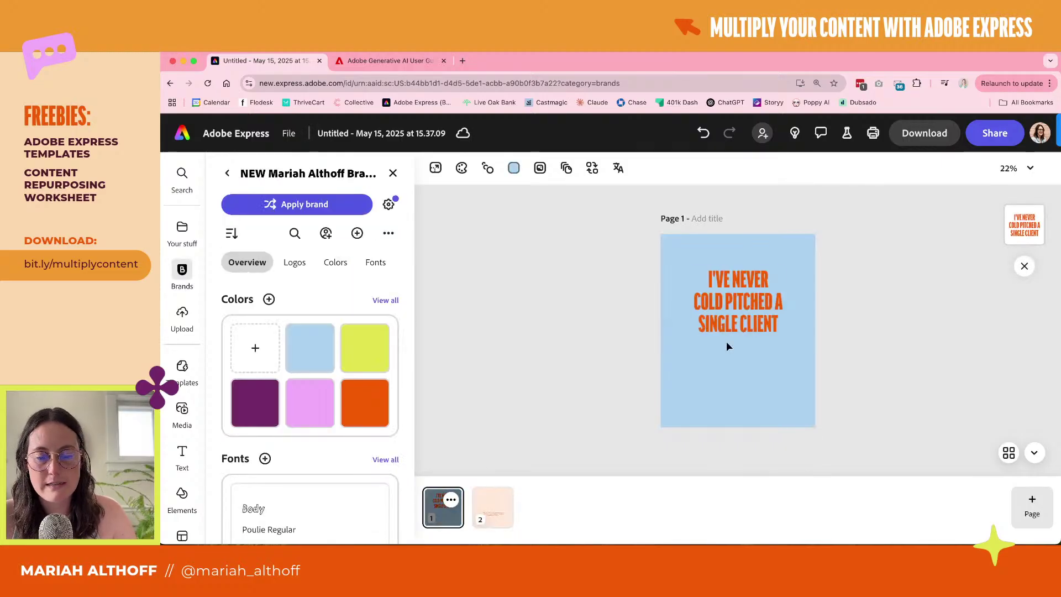
Move the "I'VE NEVER COLD PITCHED A SINGLE CLIENT" headline down to the vertical centre of page 1
drag(726, 346, 726, 376)
click(842, 317)
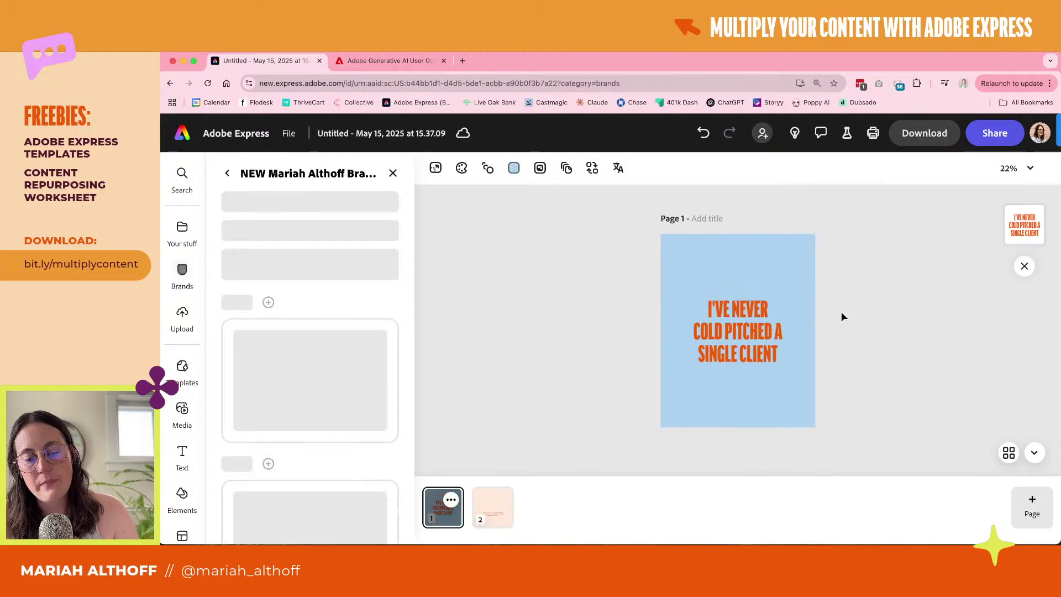
scroll(842, 316, up, 3)
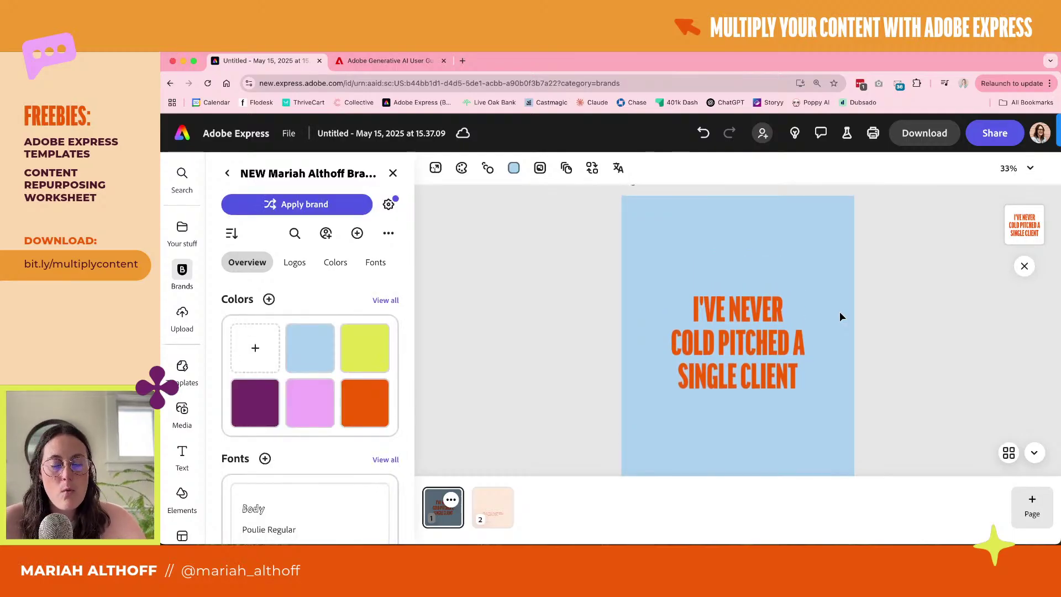
scroll(840, 314, down, 1)
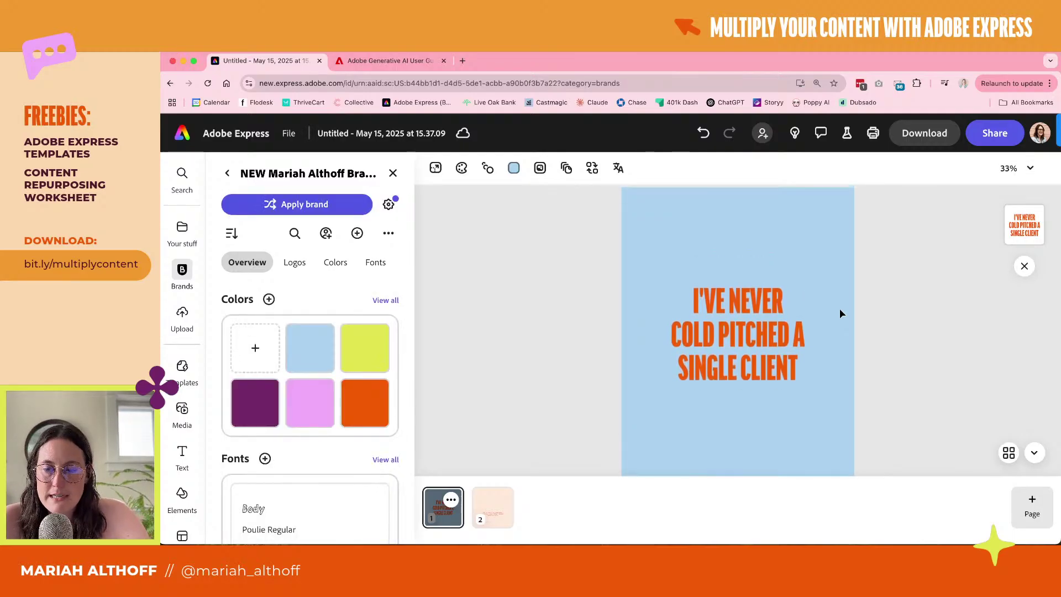
scroll(840, 314, down, 1)
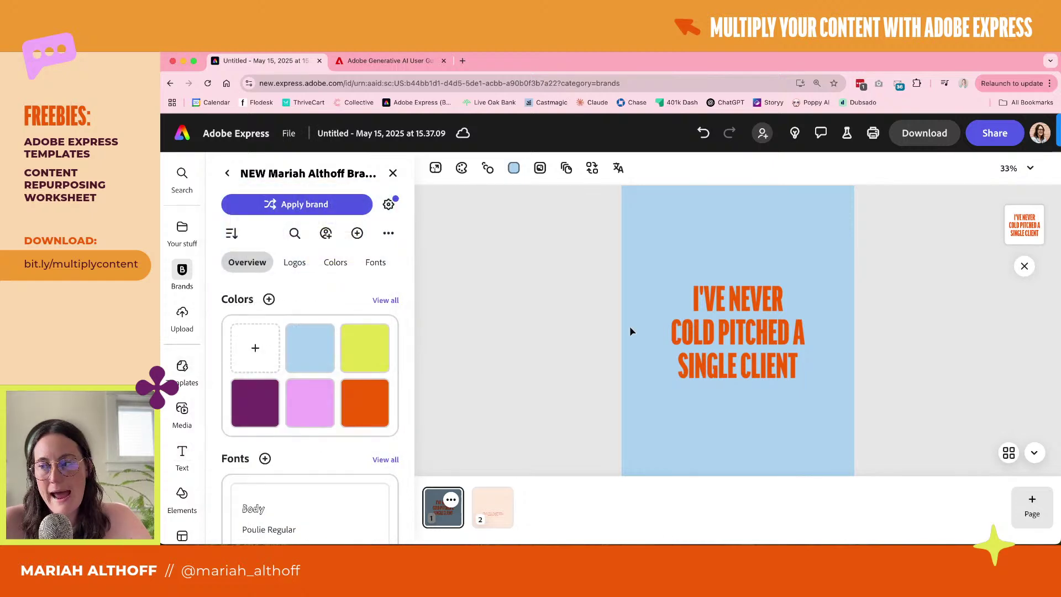
scroll(642, 317, up, 1)
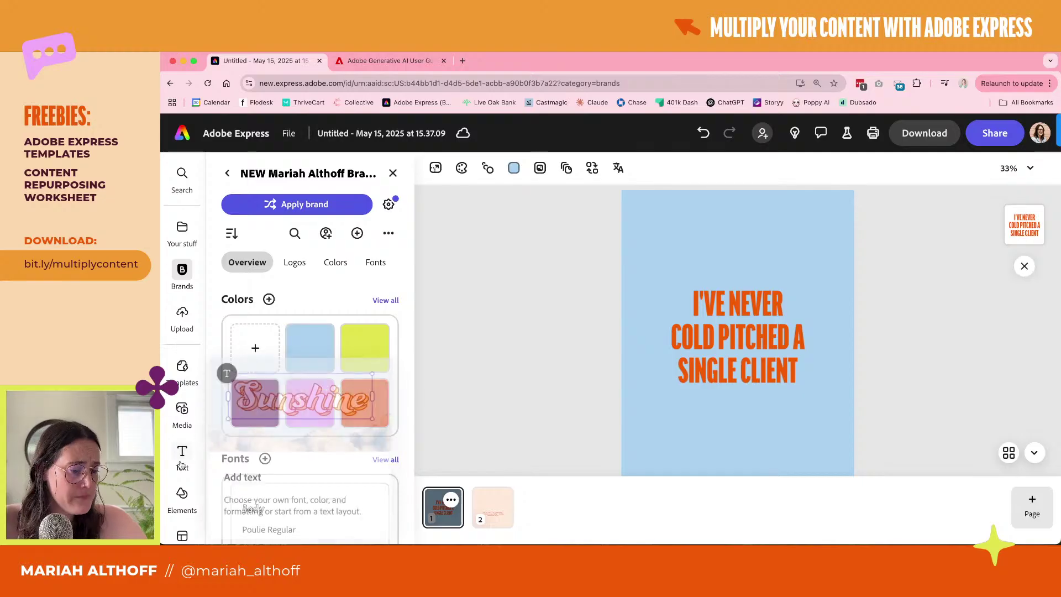
Search the stock photos for "KEYBOARD" and add the white keyboard on a plain white background to page 1
click(182, 412)
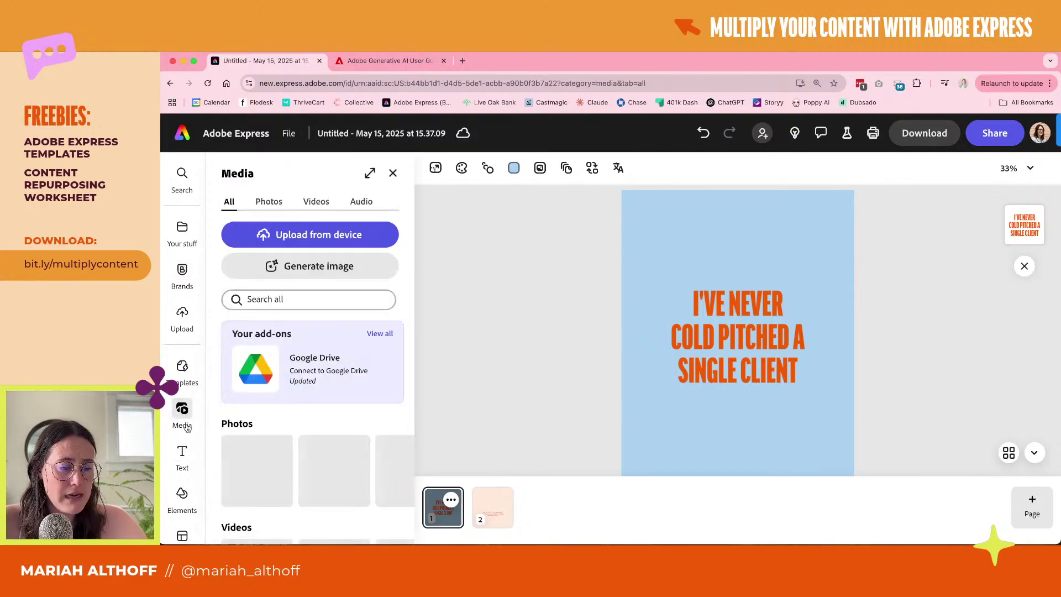
click(268, 201)
click(307, 308)
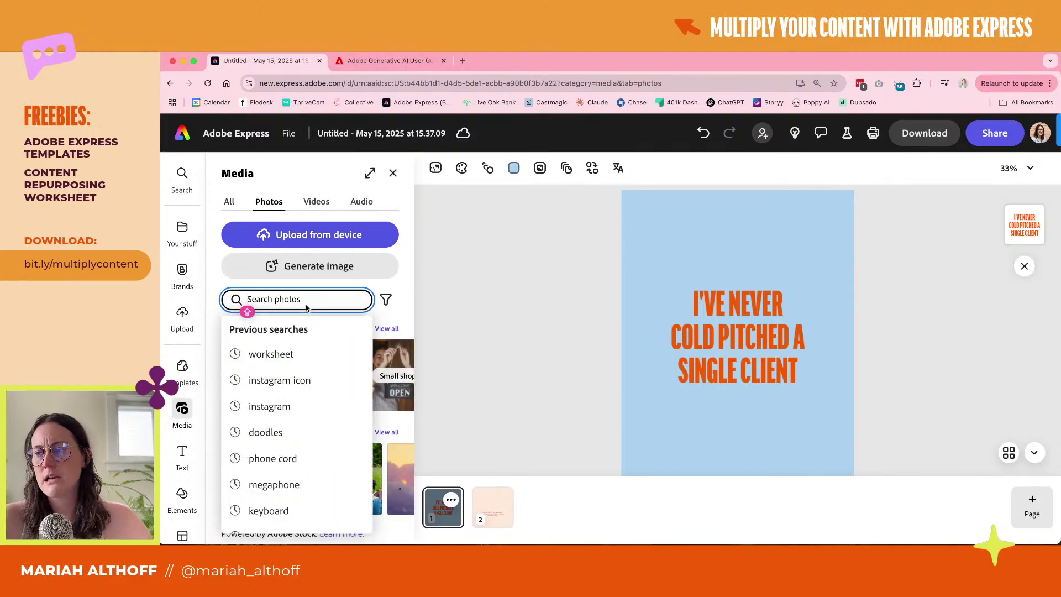
text(KEYBOARD)
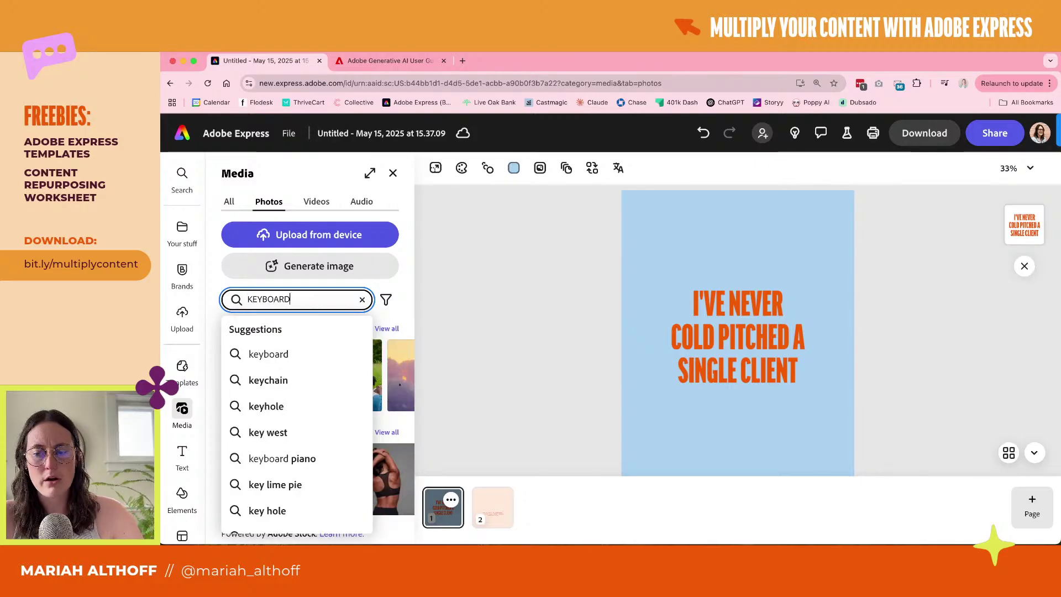
key(Return)
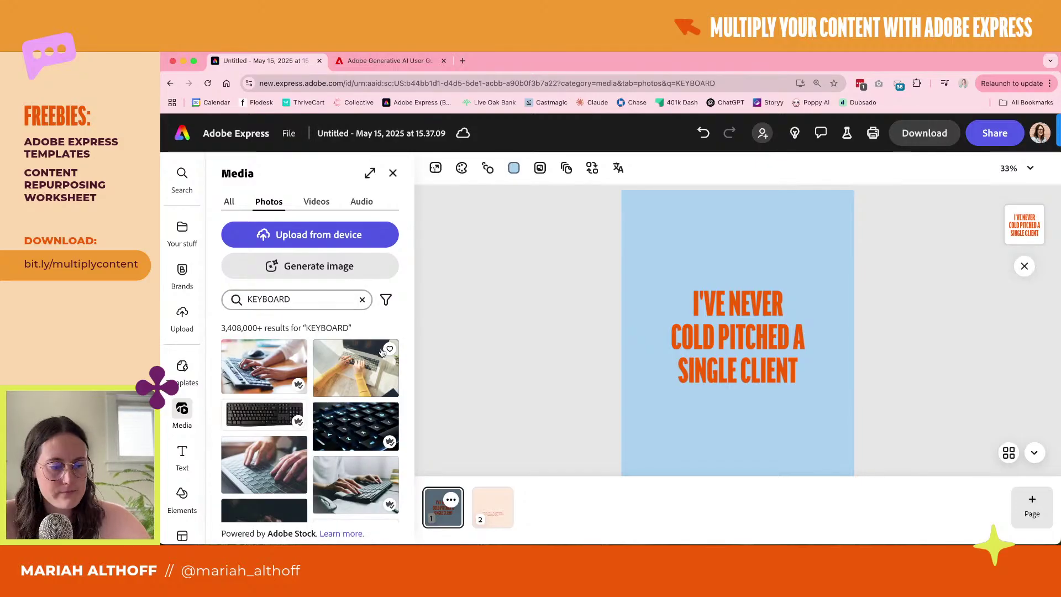
scroll(330, 437, down, 10)
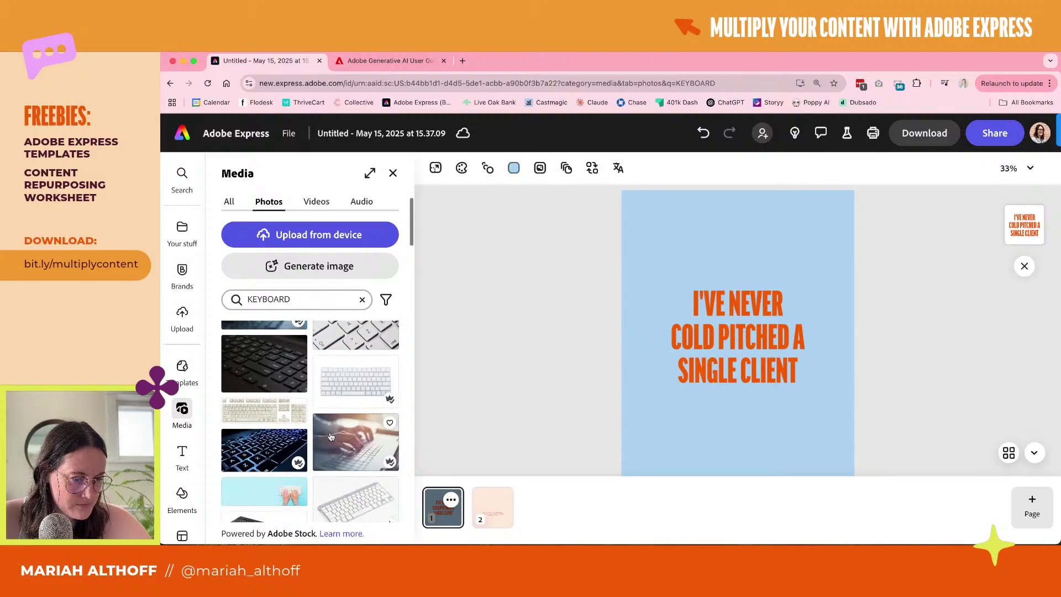
click(326, 388)
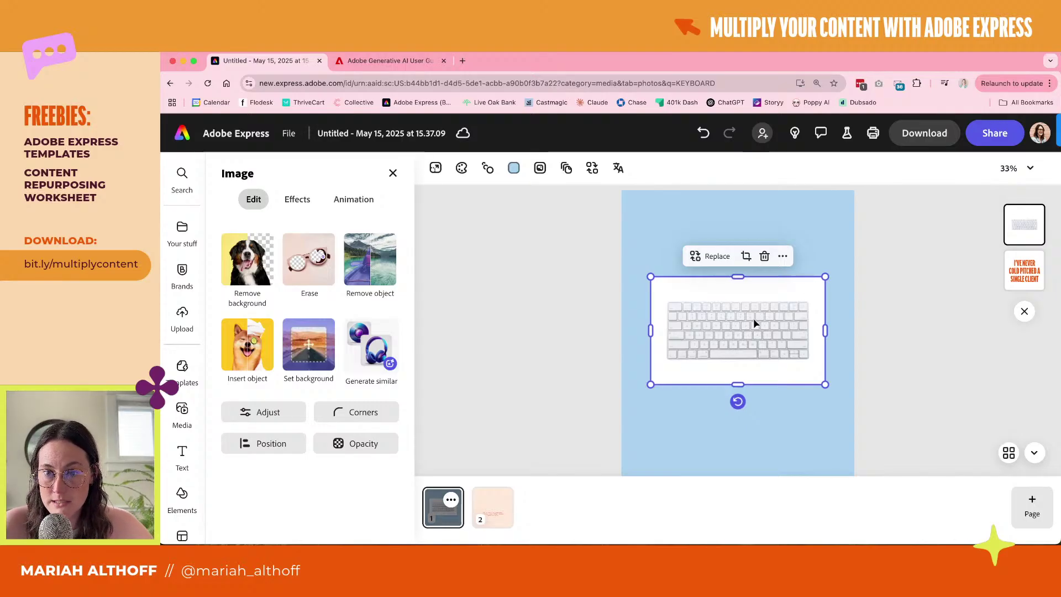
Remove the keyboard photo's background and place it tilted clockwise above the headline, running off the page's upper right edge
click(247, 272)
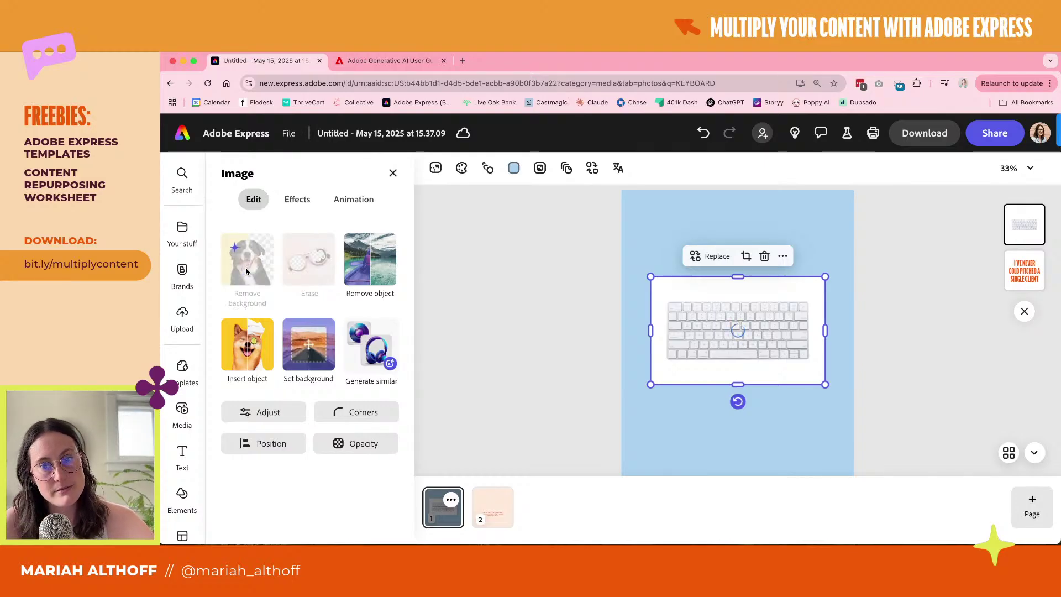
drag(731, 329, 794, 238)
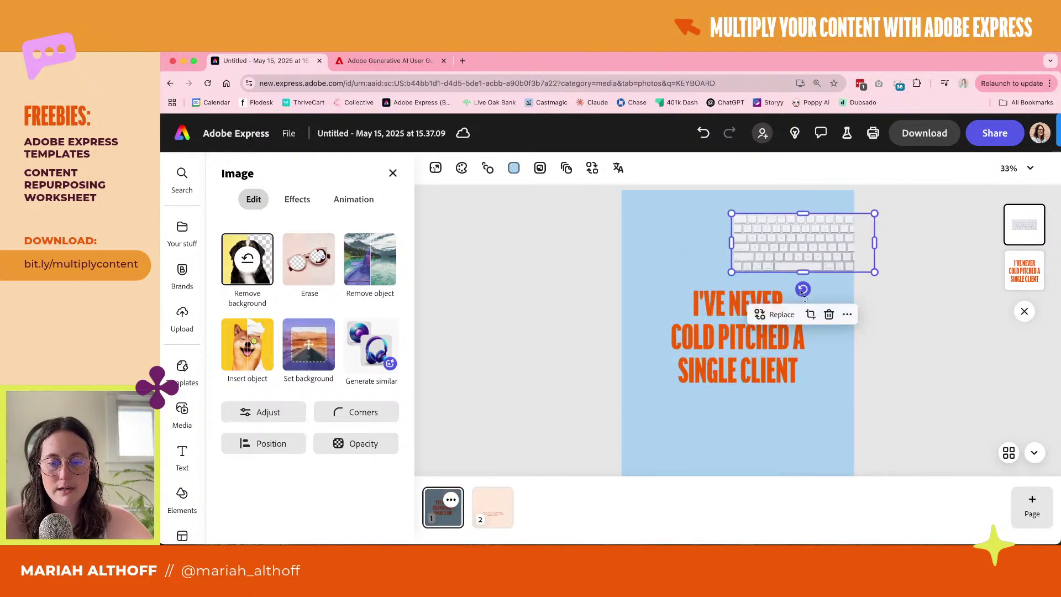
drag(803, 289, 790, 287)
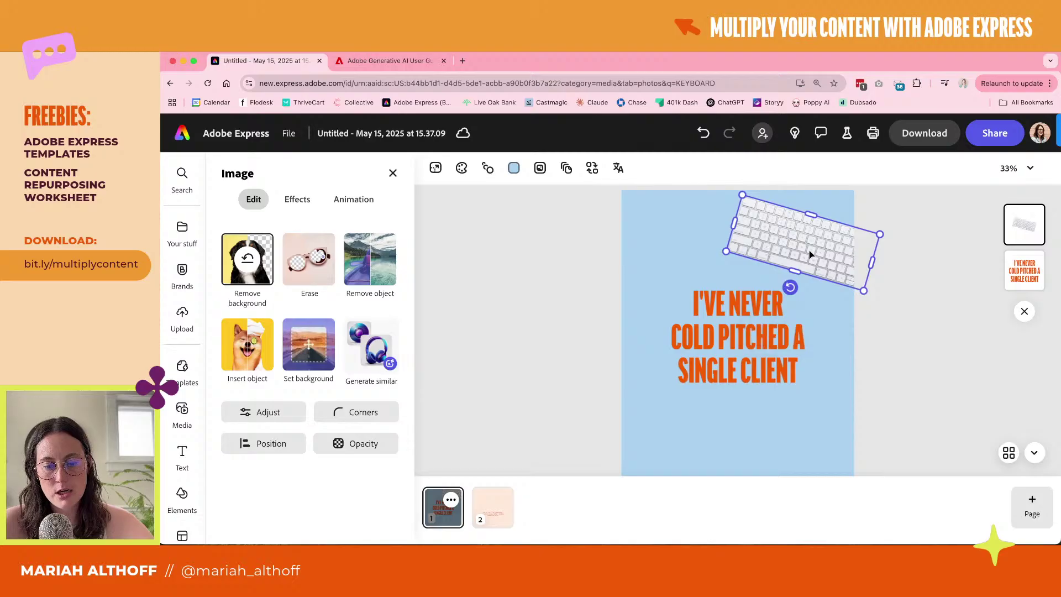
drag(812, 252, 823, 260)
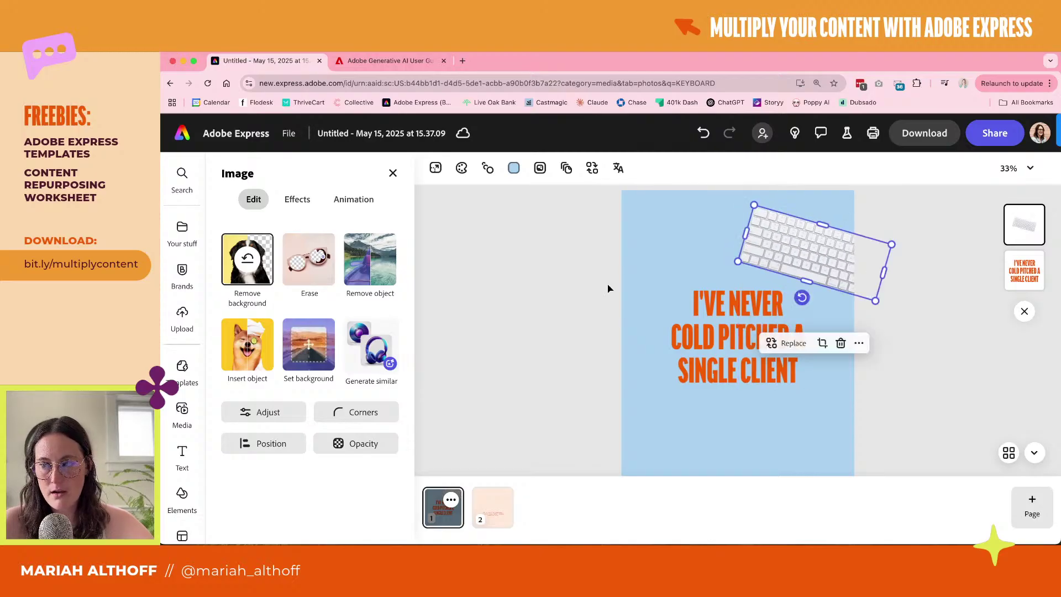
click(573, 313)
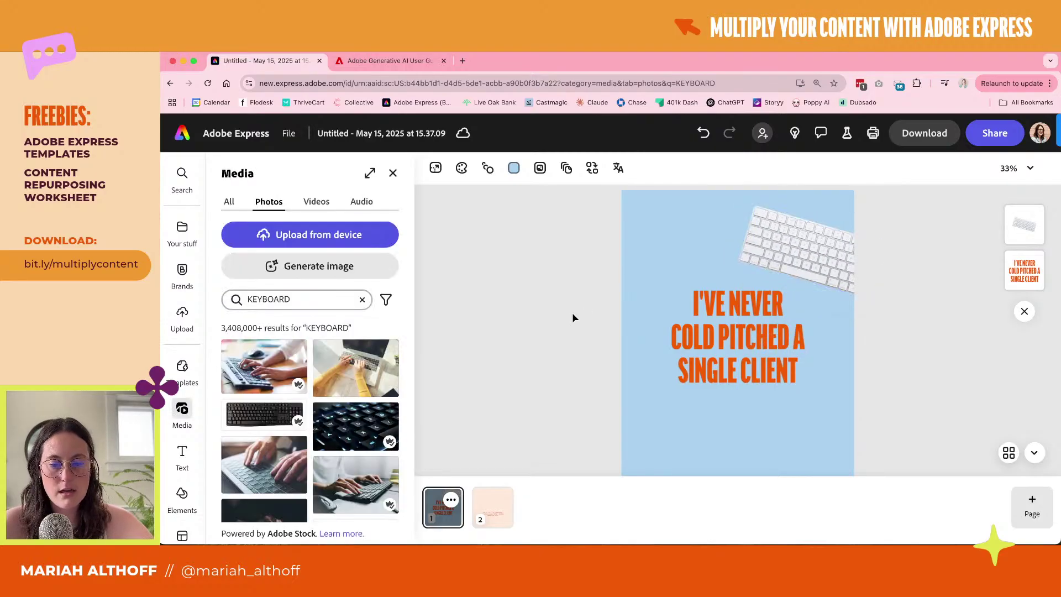
Search the stock photos for "megaphone" and add the red and white megaphone on a white background to page 1
click(314, 303)
key(BackSpace)
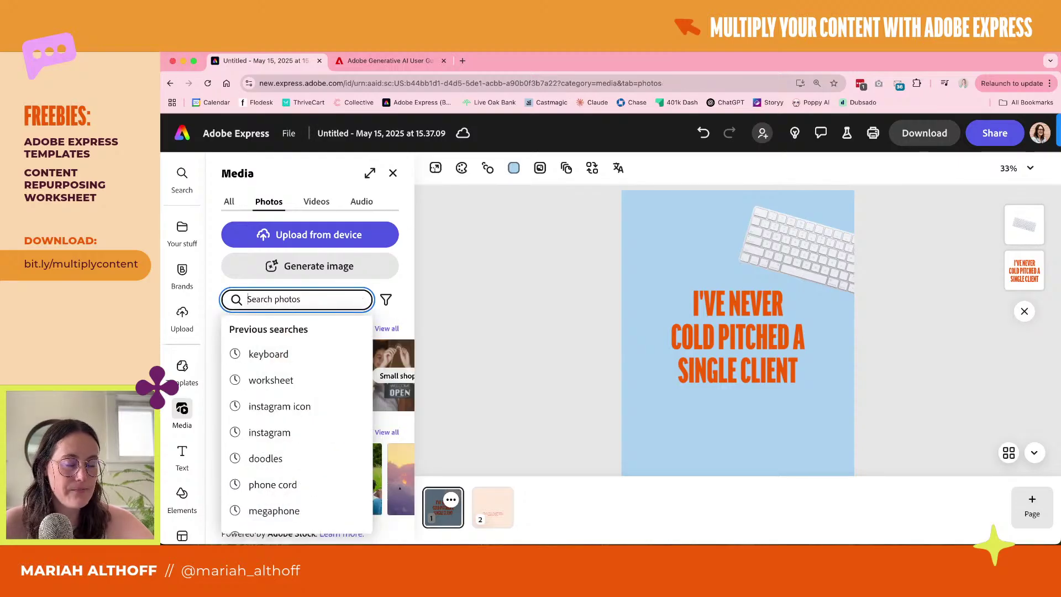
text(megaphone)
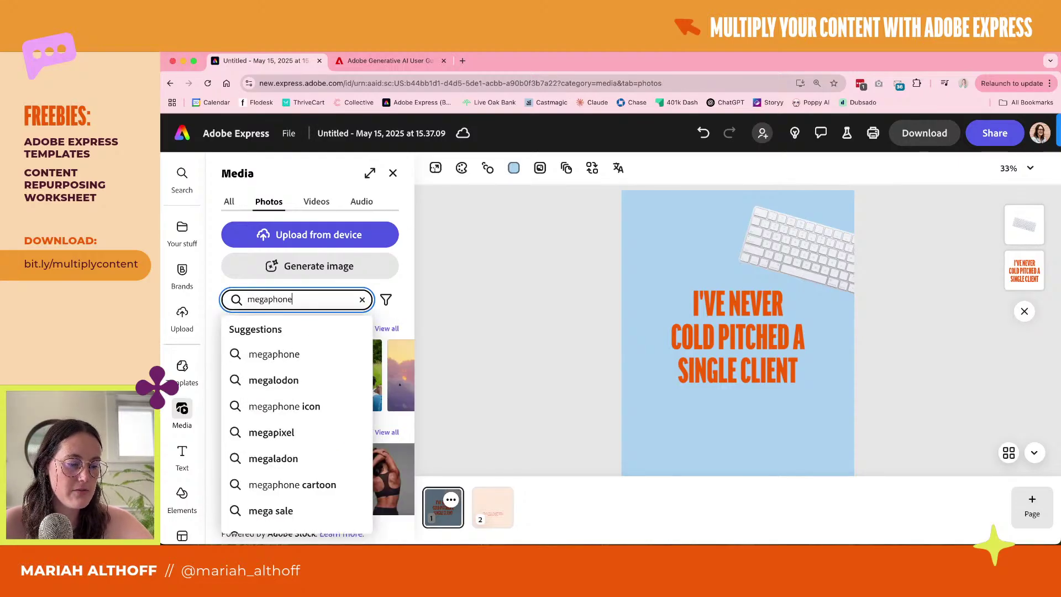
key(Return)
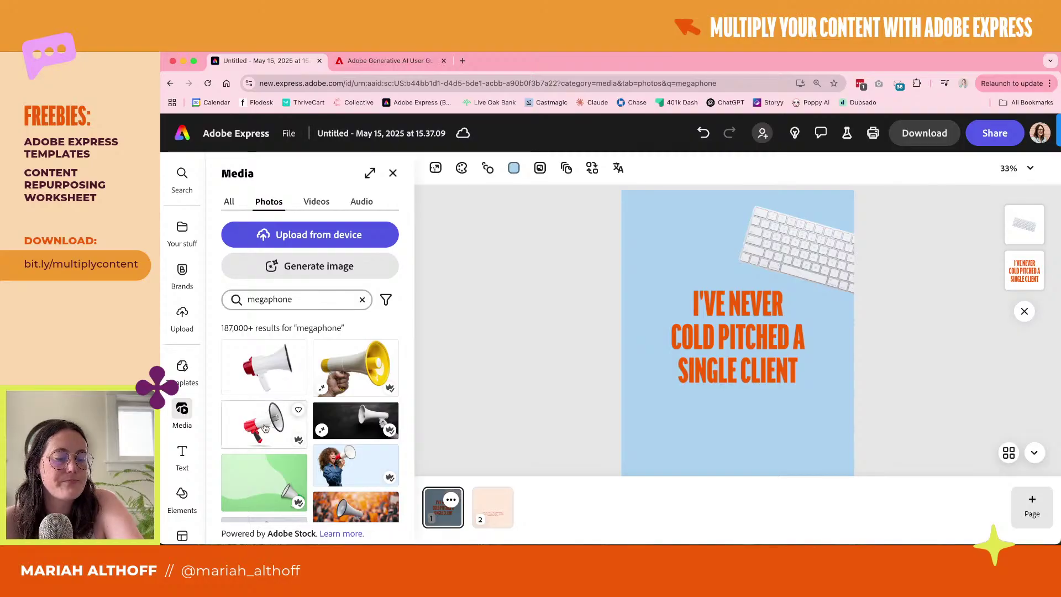
scroll(267, 362, down, 5)
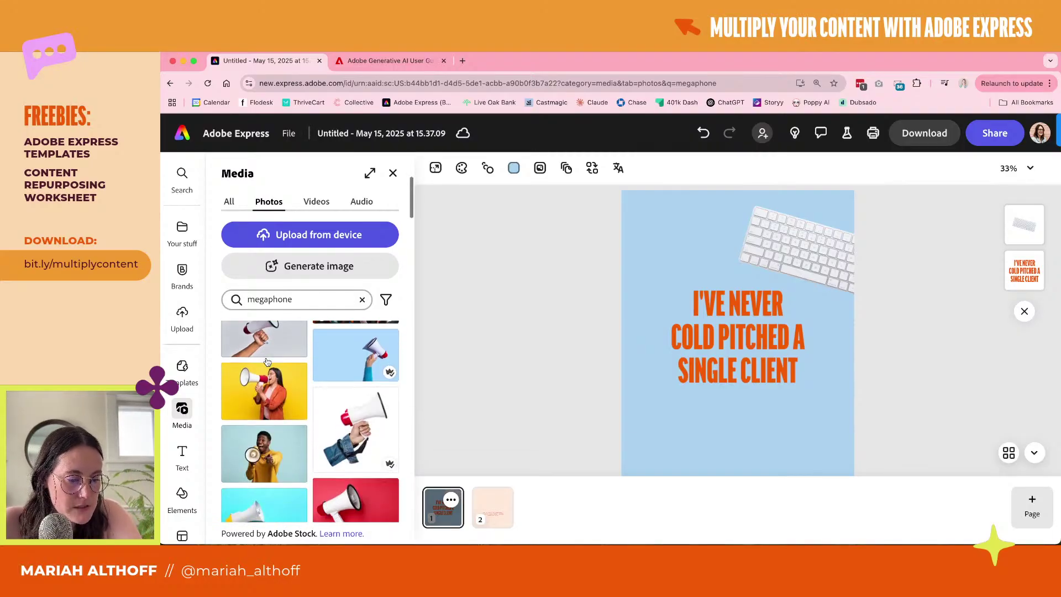
scroll(267, 363, up, 5)
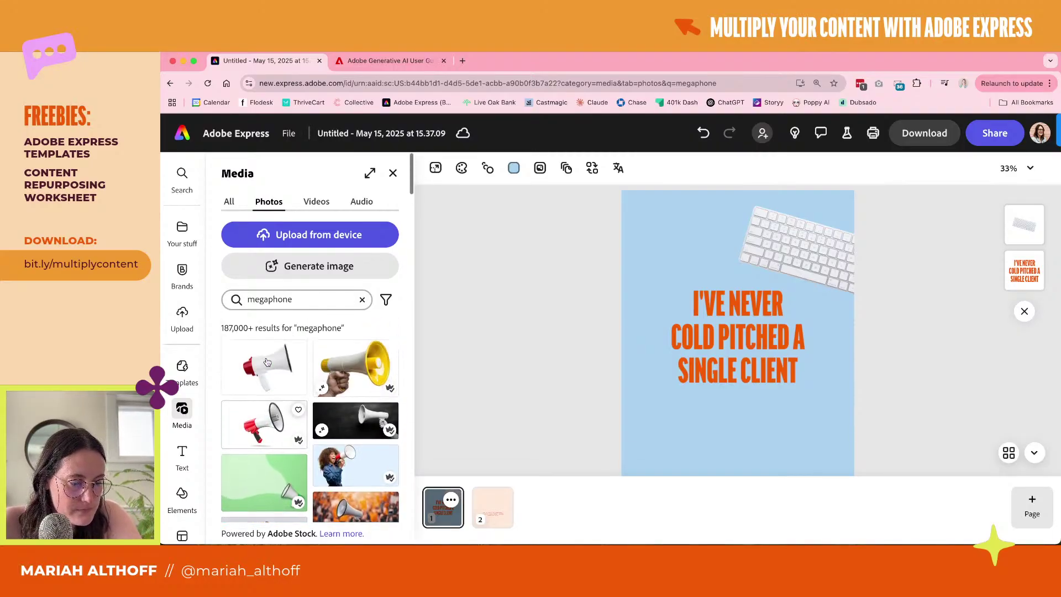
click(267, 363)
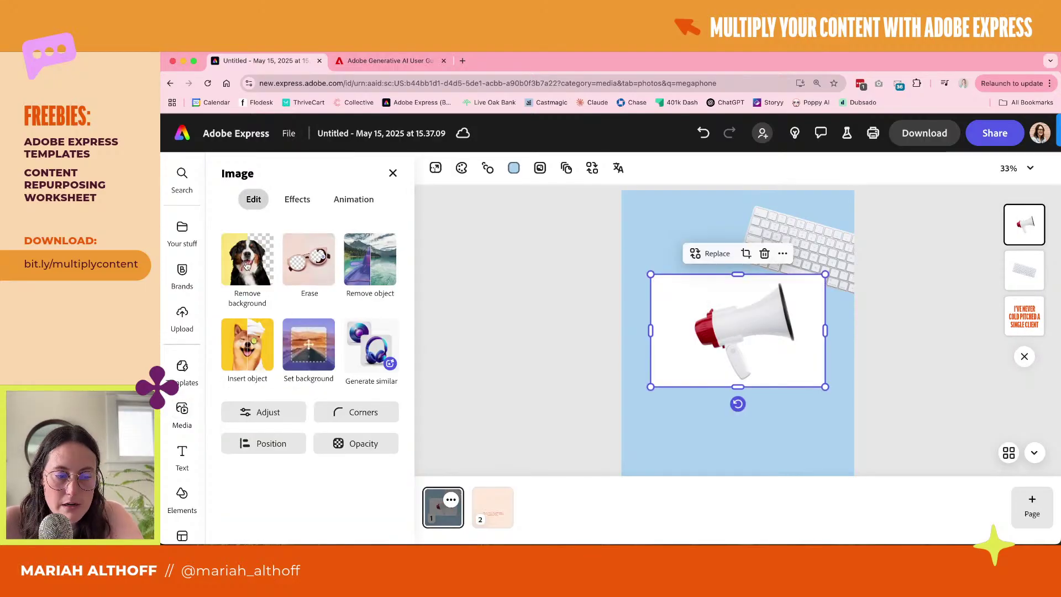
Remove the megaphone photo's background and place it below the headline in the page's lower right, with its handle past the bottom edge
click(247, 266)
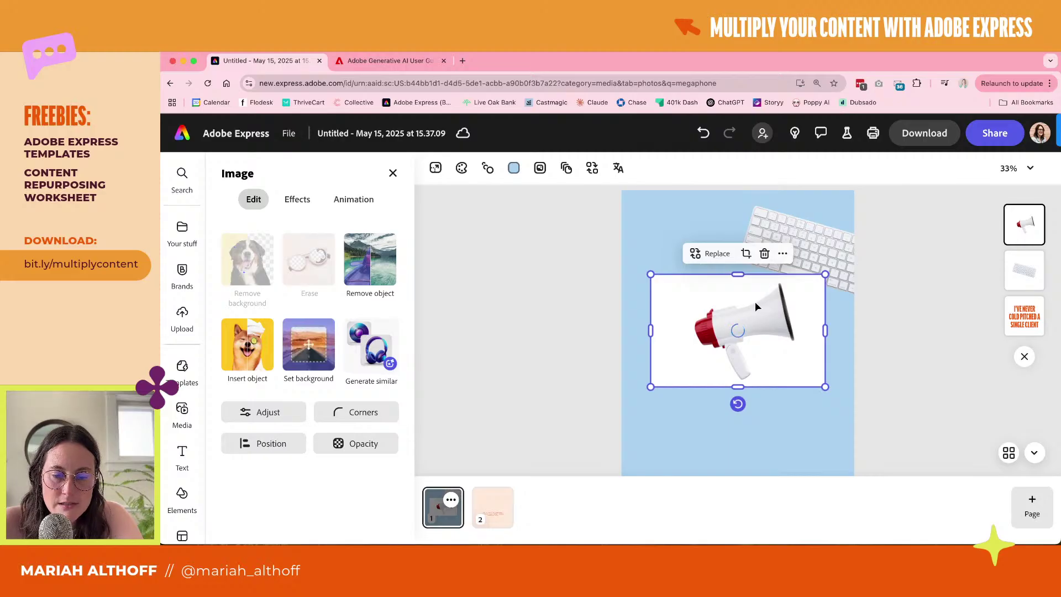
drag(773, 314, 782, 409)
scroll(829, 301, down, 2)
scroll(828, 296, up, 1)
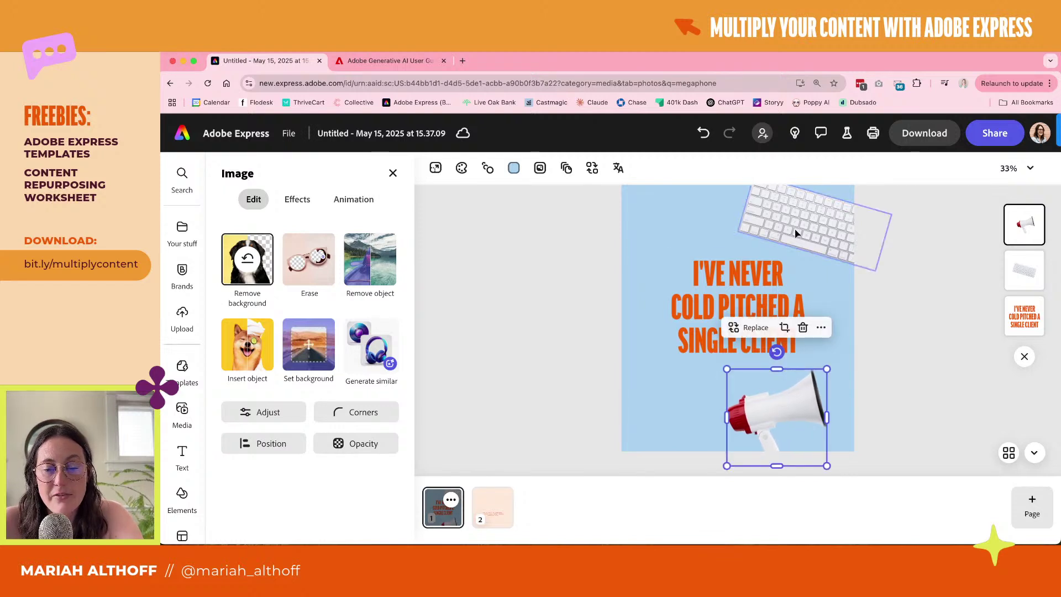
click(584, 305)
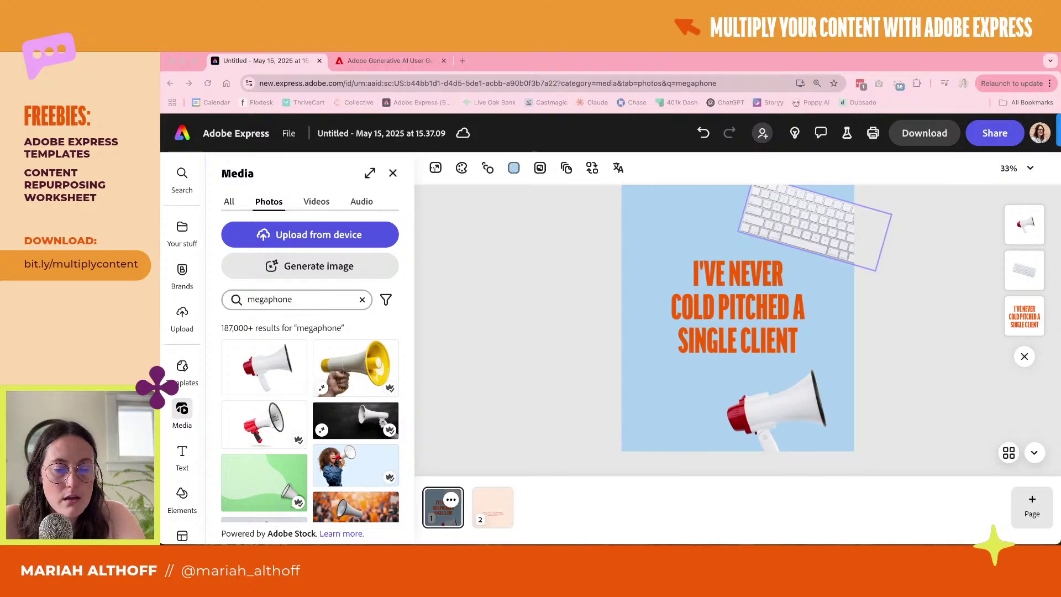
click(514, 387)
scroll(555, 342, up, 2)
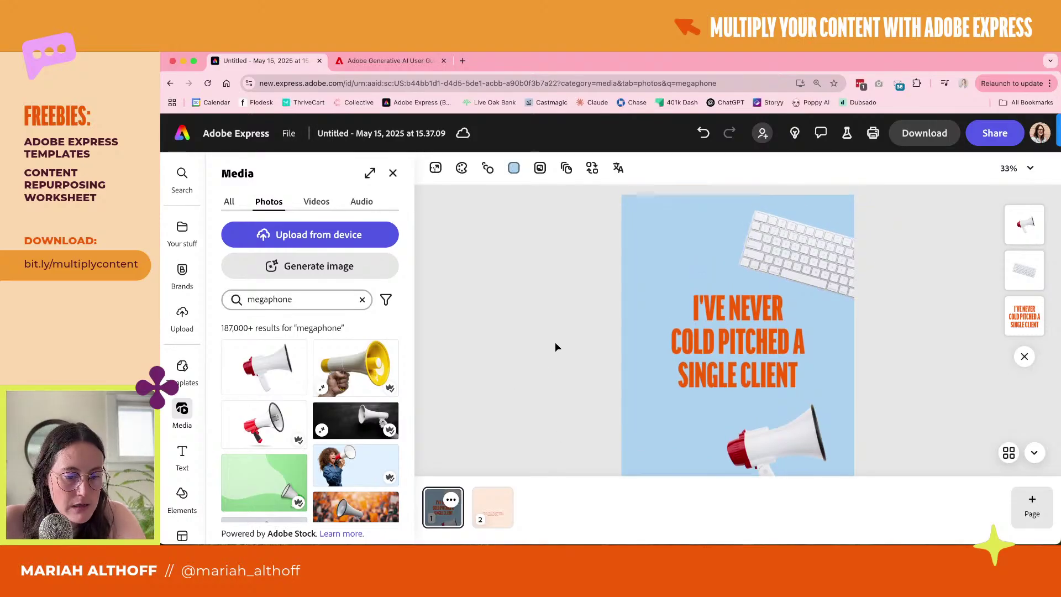
Search the stock photos for "phone" and browse the results for an image that suits the cover page
click(303, 301)
text(phone)
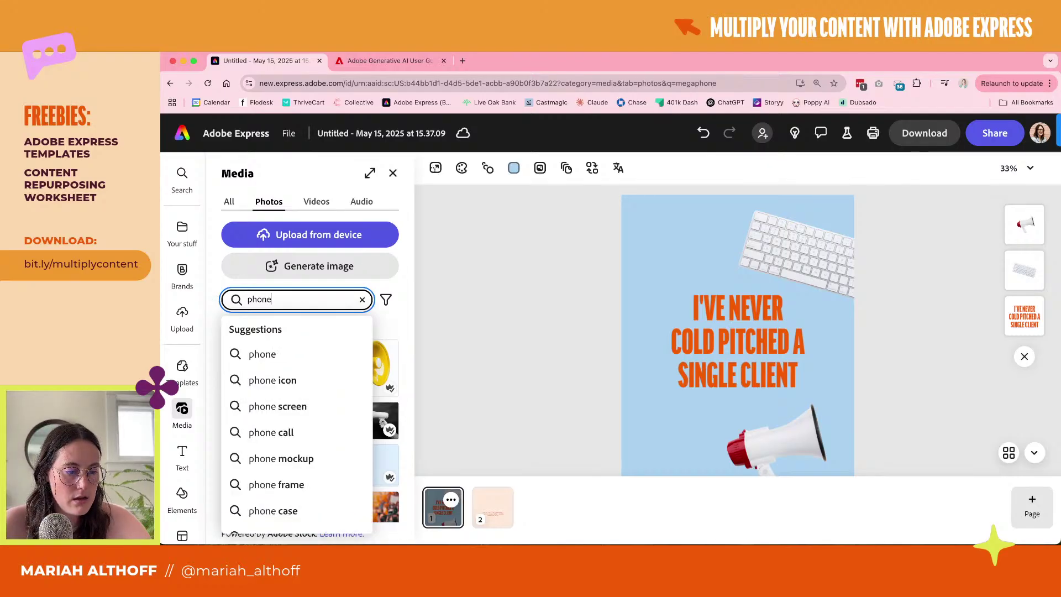
key(Return)
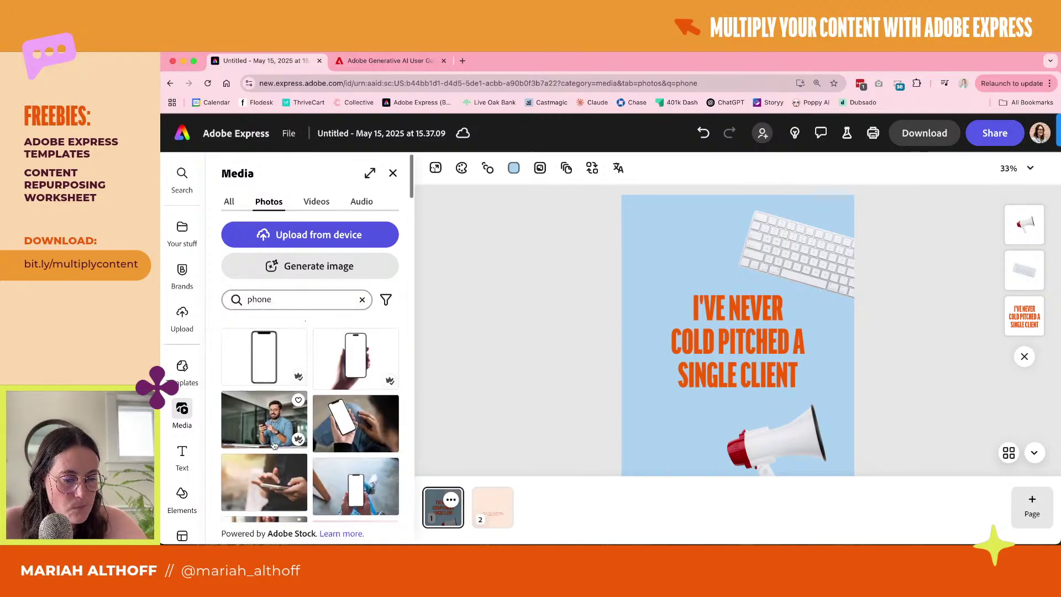
scroll(273, 445, down, 3)
scroll(274, 445, down, 10)
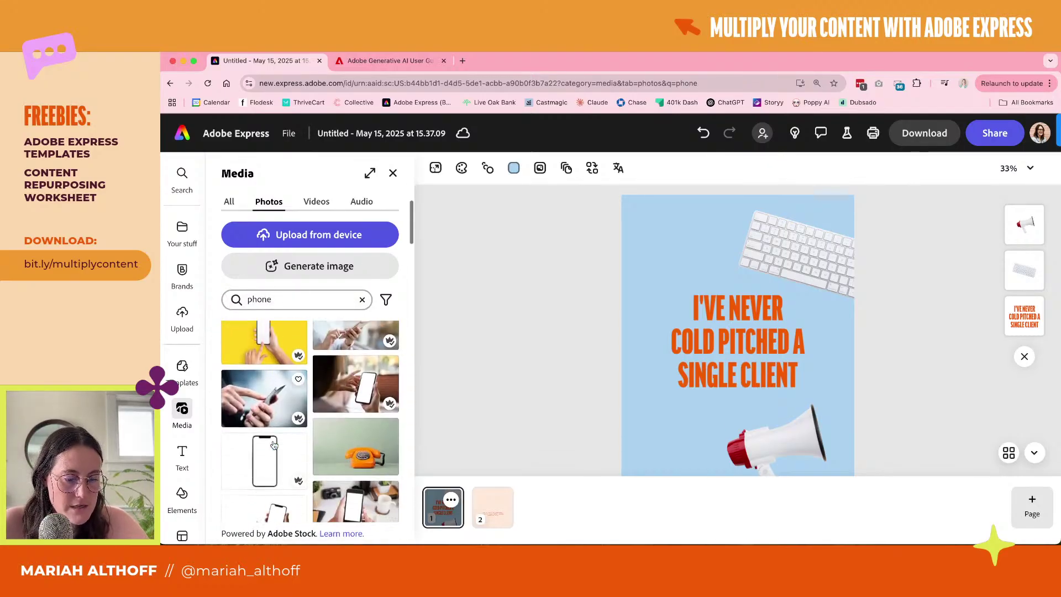
scroll(274, 445, down, 5)
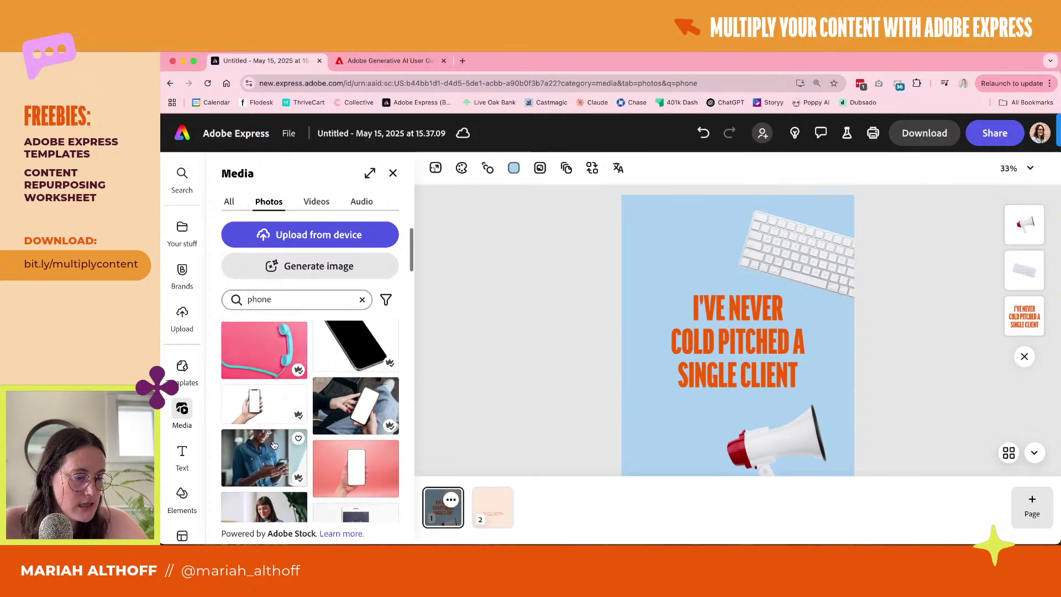
scroll(268, 381, up, 1)
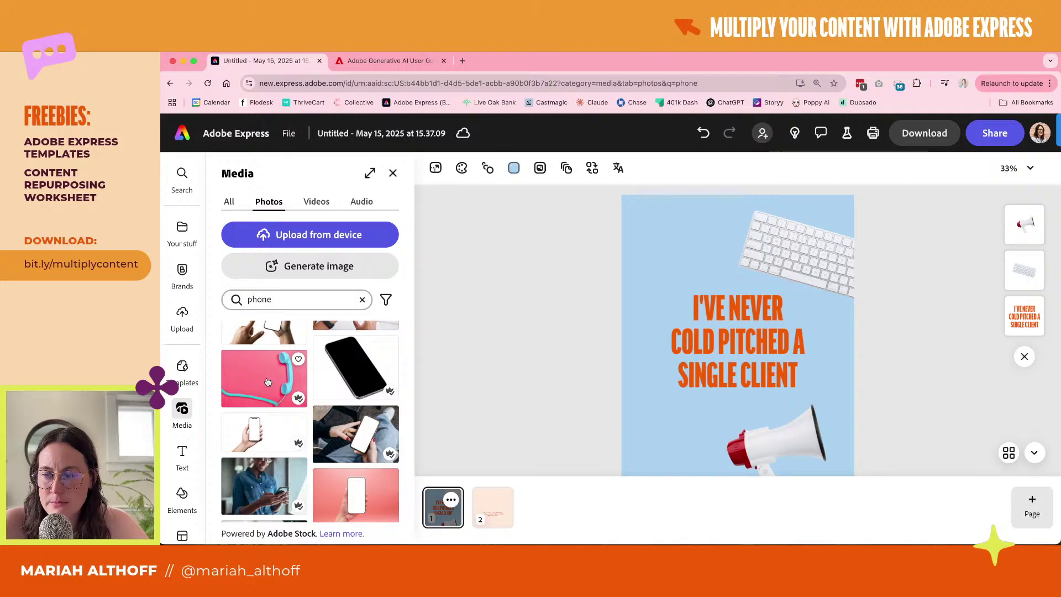
scroll(268, 381, down, 3)
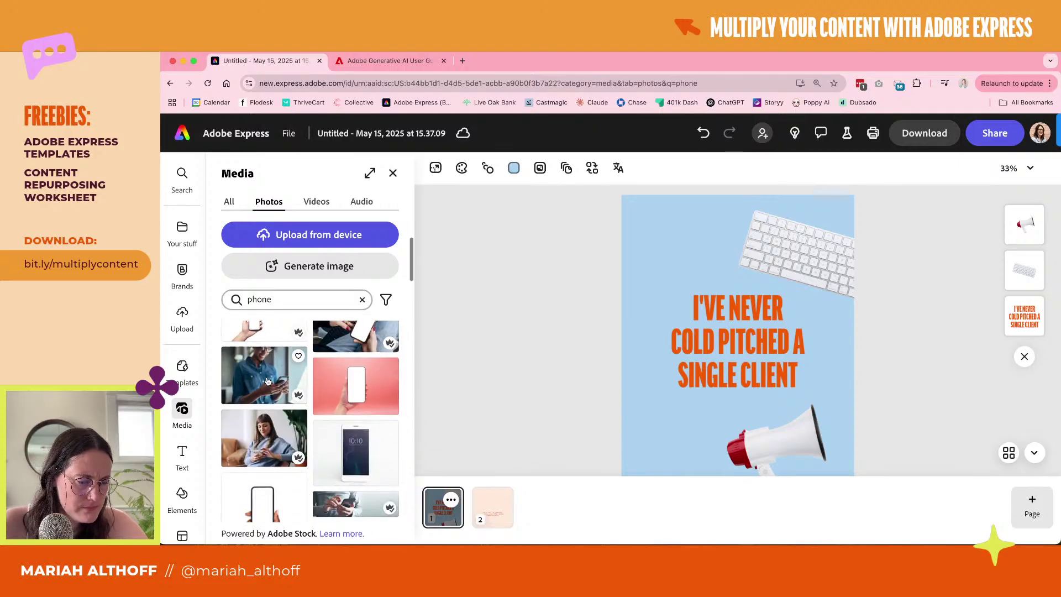
scroll(268, 382, down, 10)
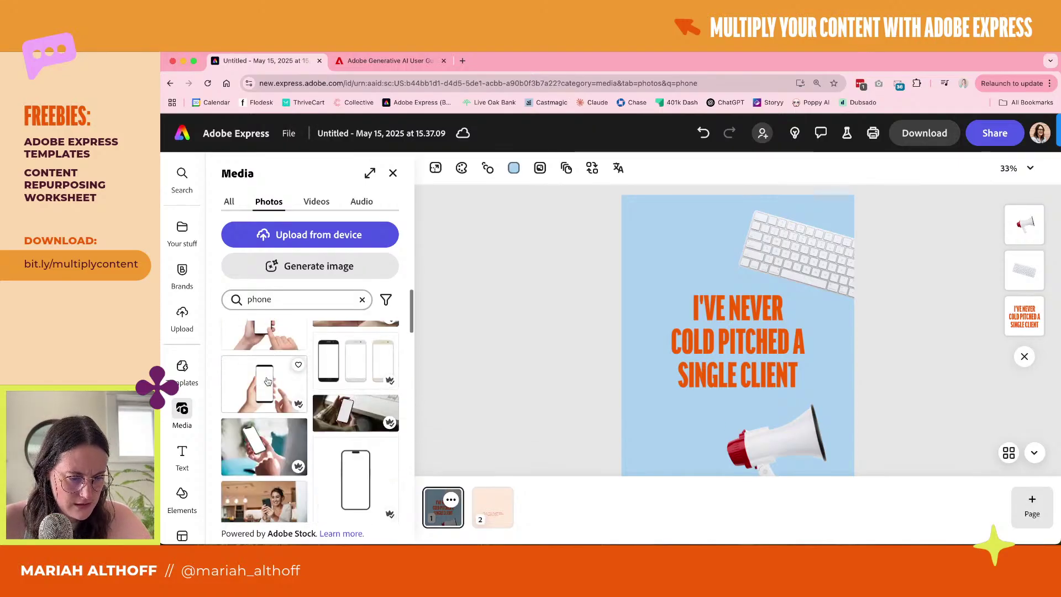
Search the stock photos for "phone with cord" and add the black receiver hanging from a vertical coiled cord to page 1
click(287, 308)
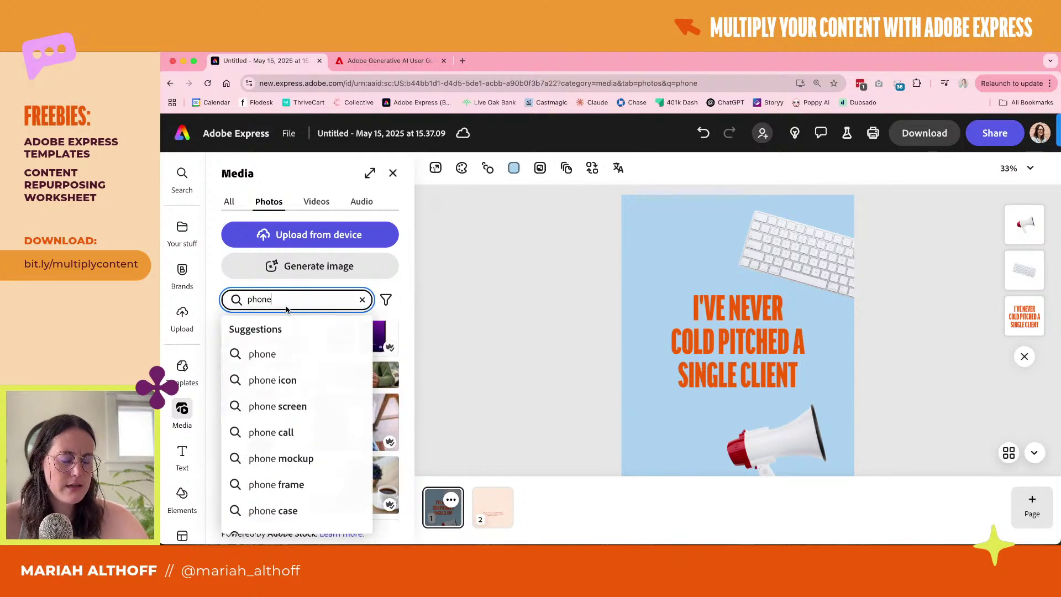
text(with cord)
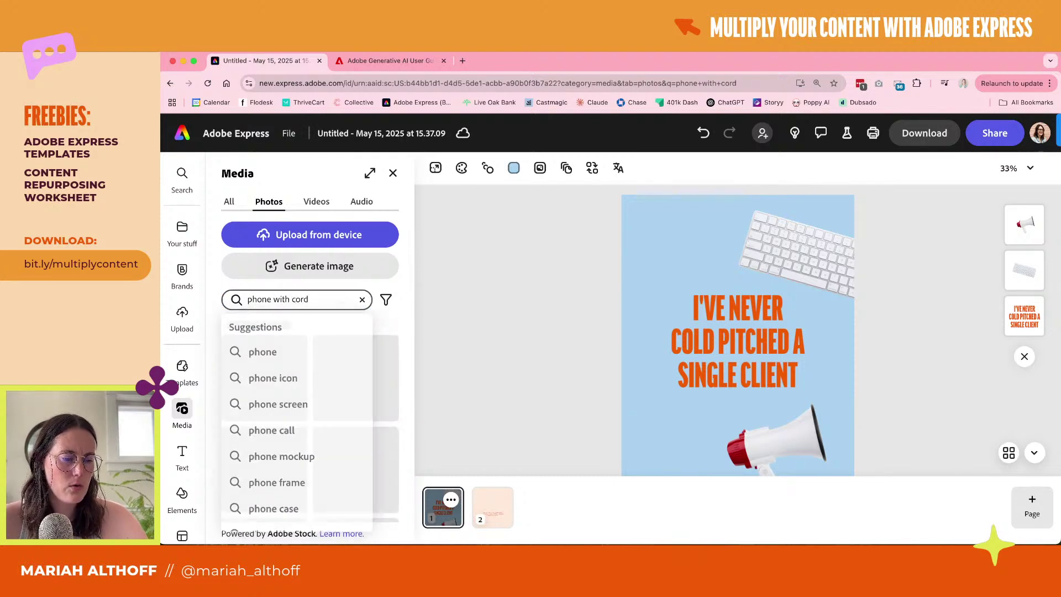
key(Return)
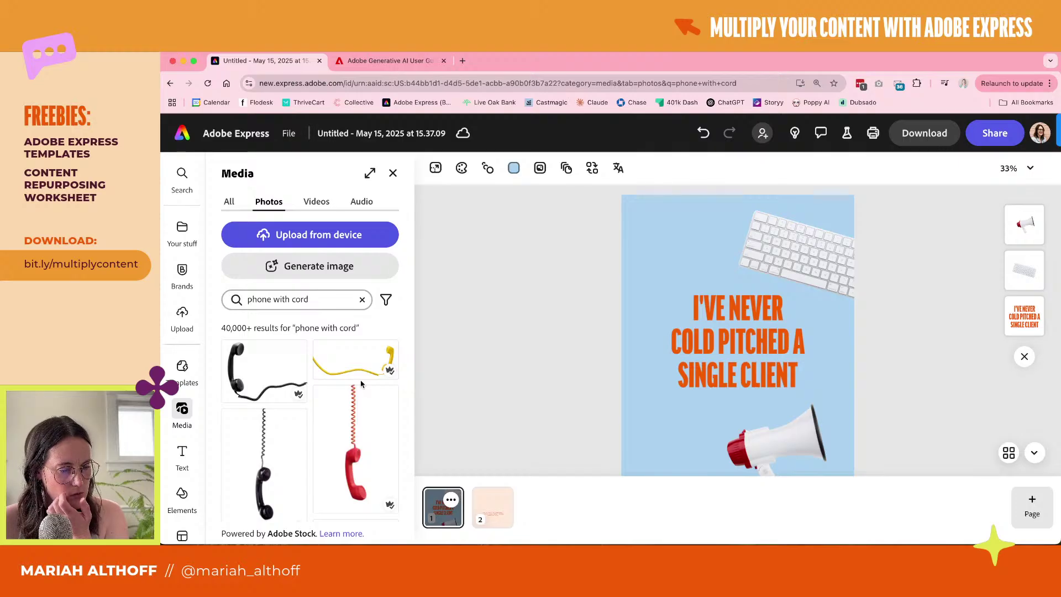
scroll(332, 409, down, 1)
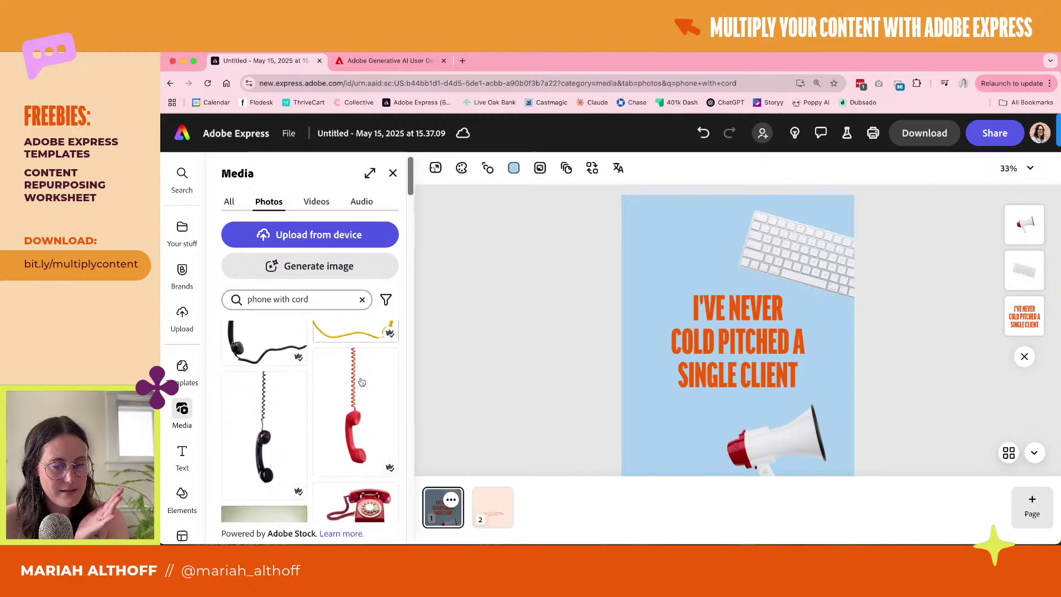
click(264, 433)
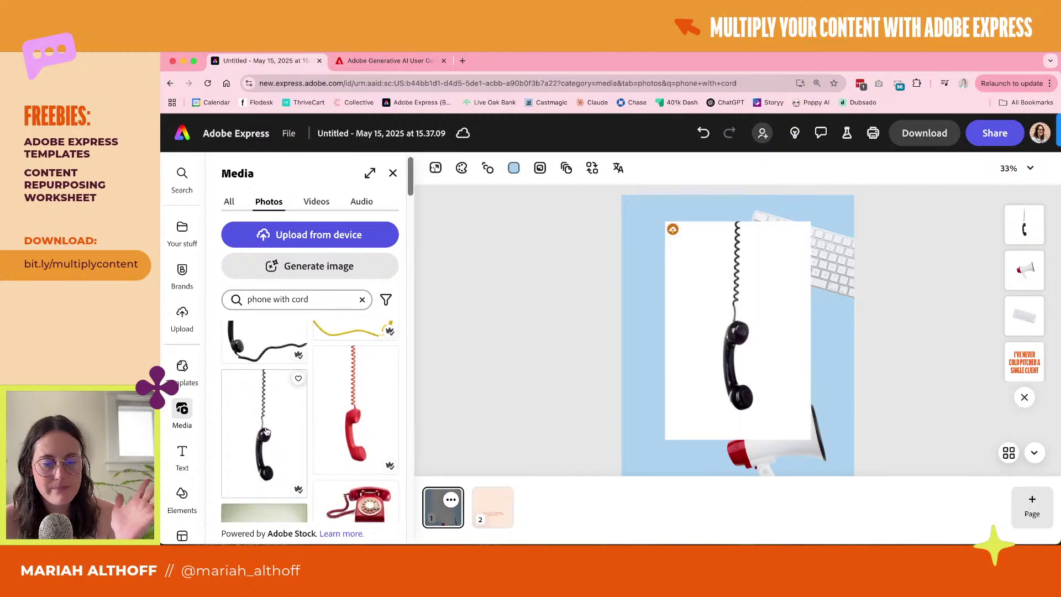
Remove the phone photo's background and place it left of the headline, with its cord hanging from the page's top edge
drag(764, 278, 696, 250)
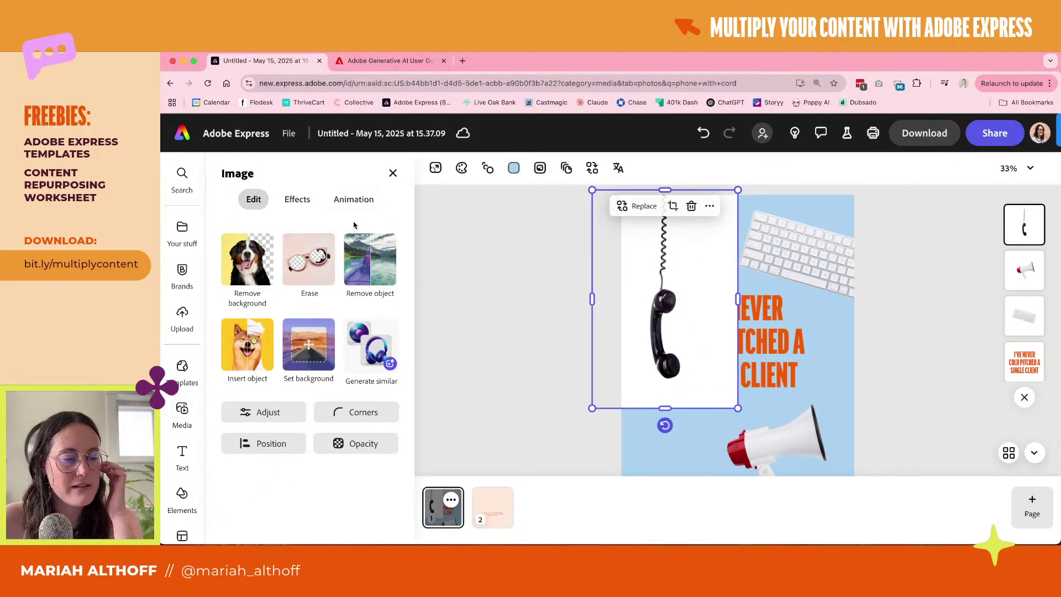
click(247, 263)
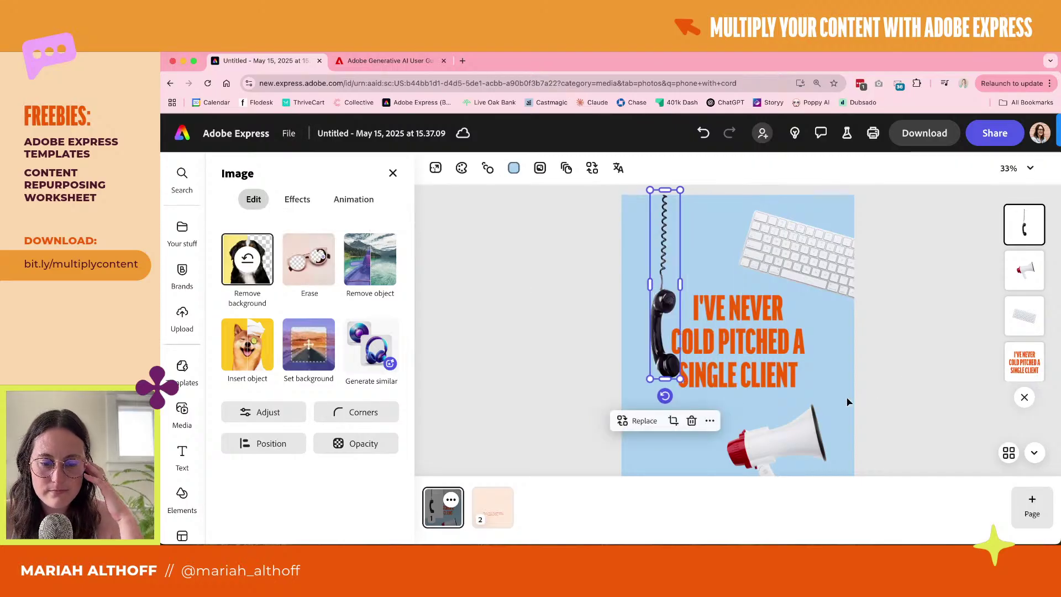
click(756, 375)
click(651, 306)
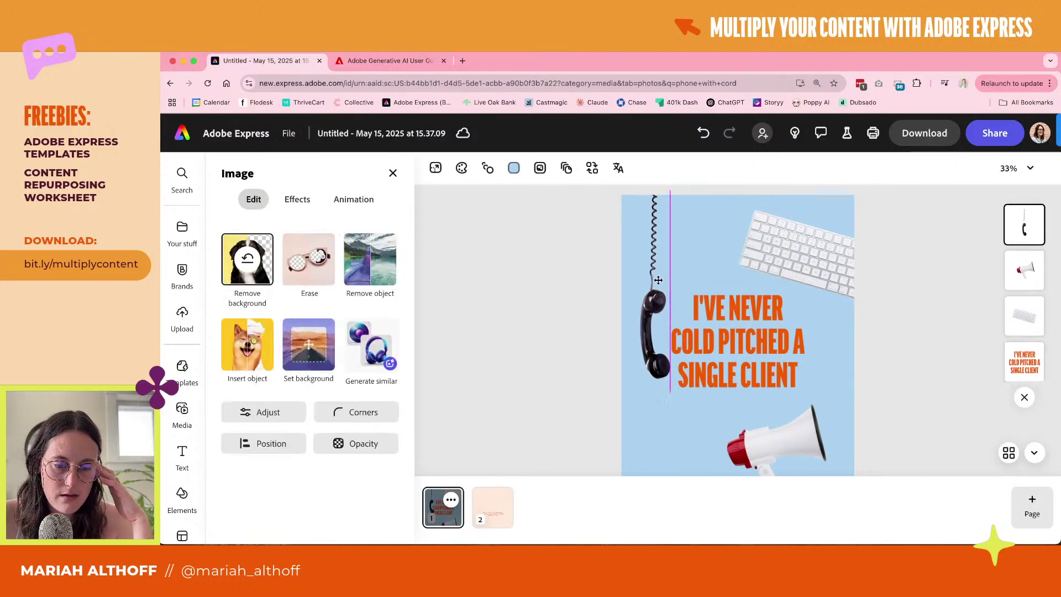
drag(658, 281, 650, 285)
click(918, 364)
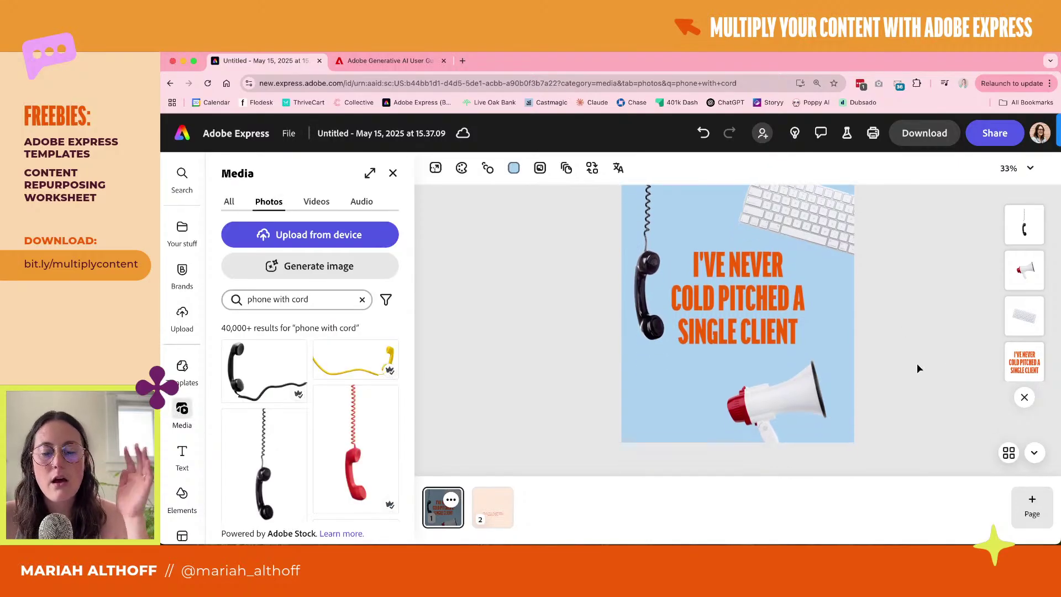
scroll(883, 397, down, 2)
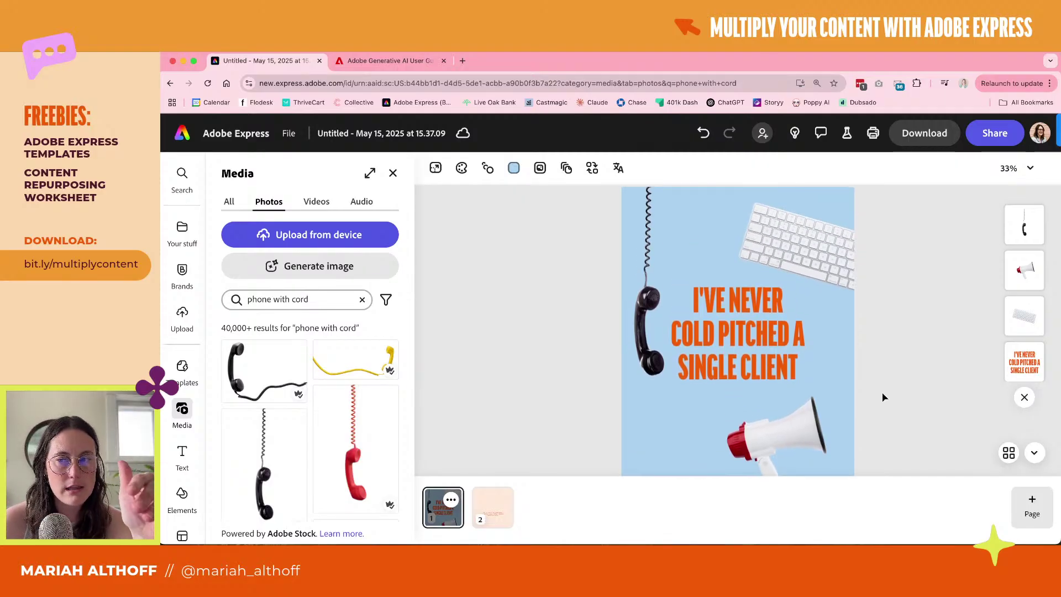
Apply the Matte B&W filter to the keyboard photo
click(794, 257)
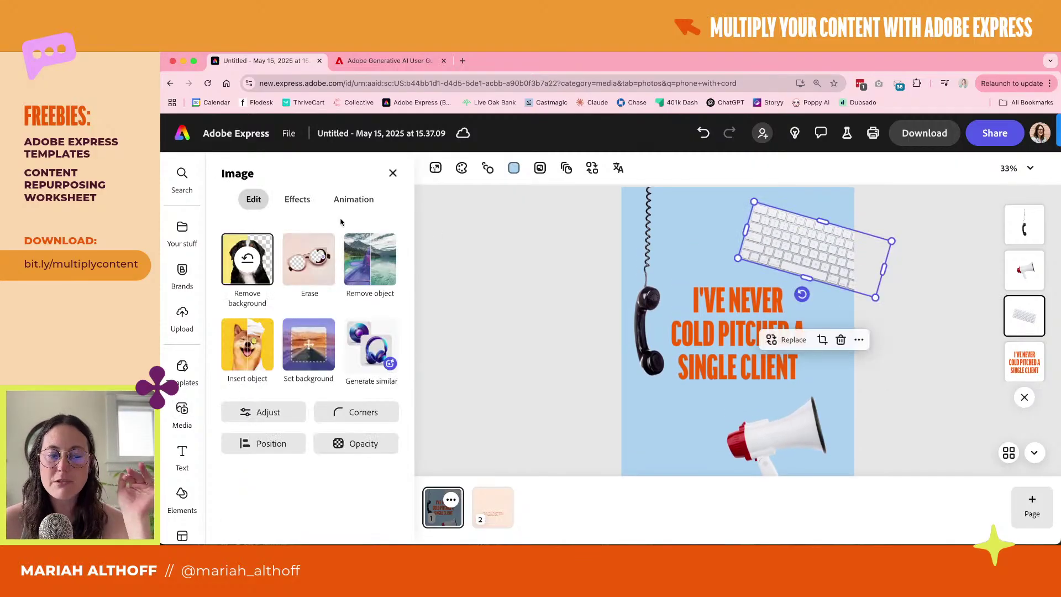
click(302, 199)
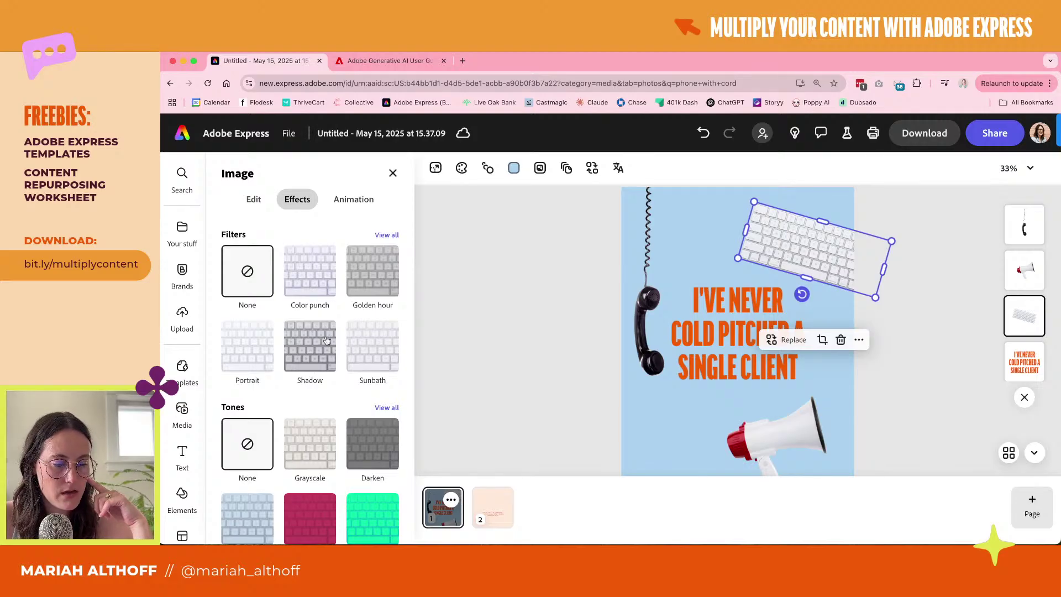
scroll(327, 340, down, 4)
scroll(343, 309, up, 4)
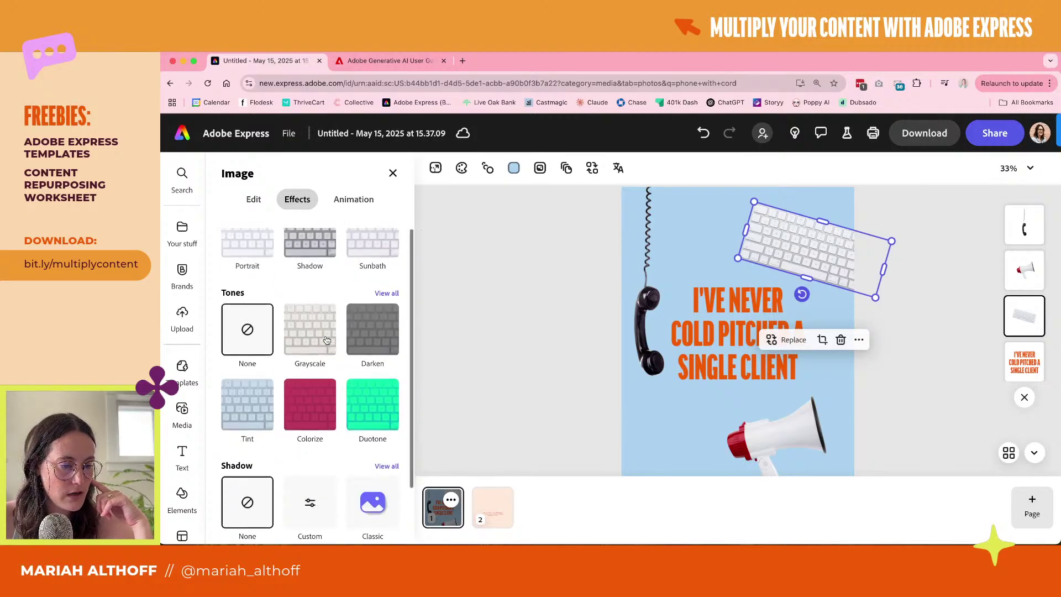
click(387, 234)
scroll(316, 429, down, 6)
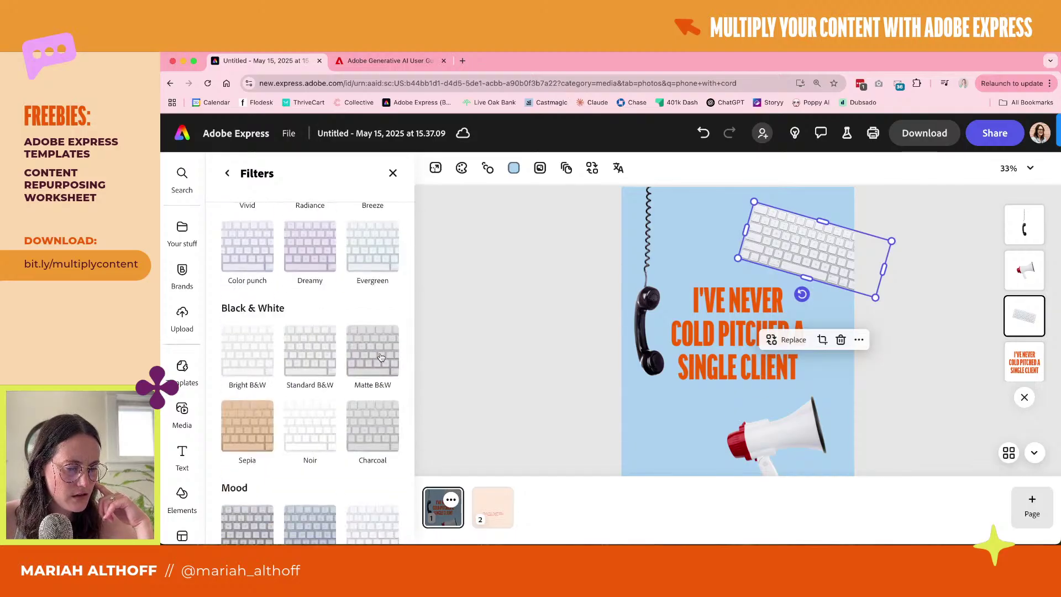
click(380, 337)
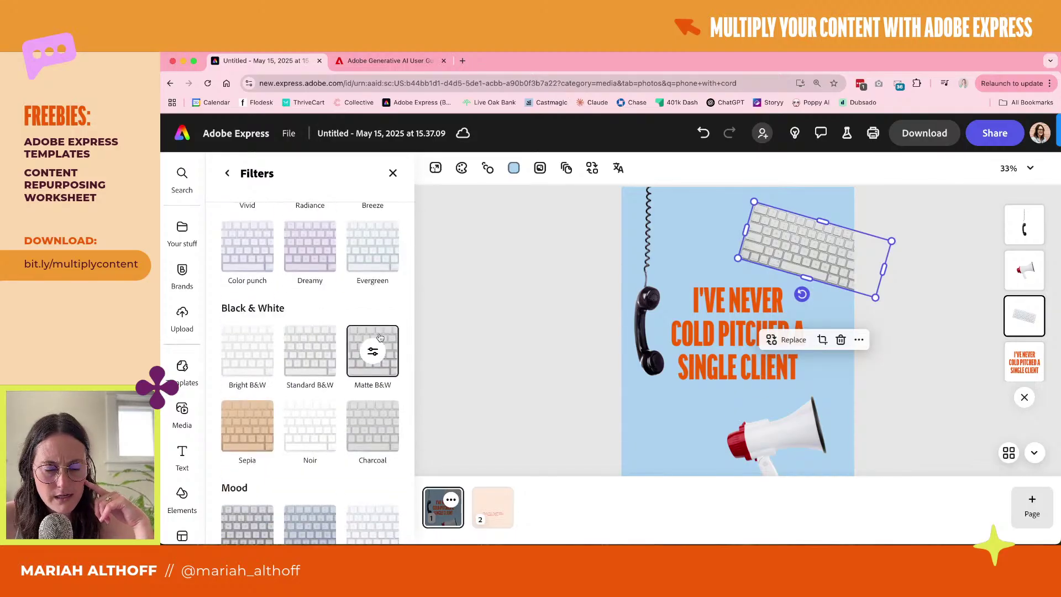
click(493, 289)
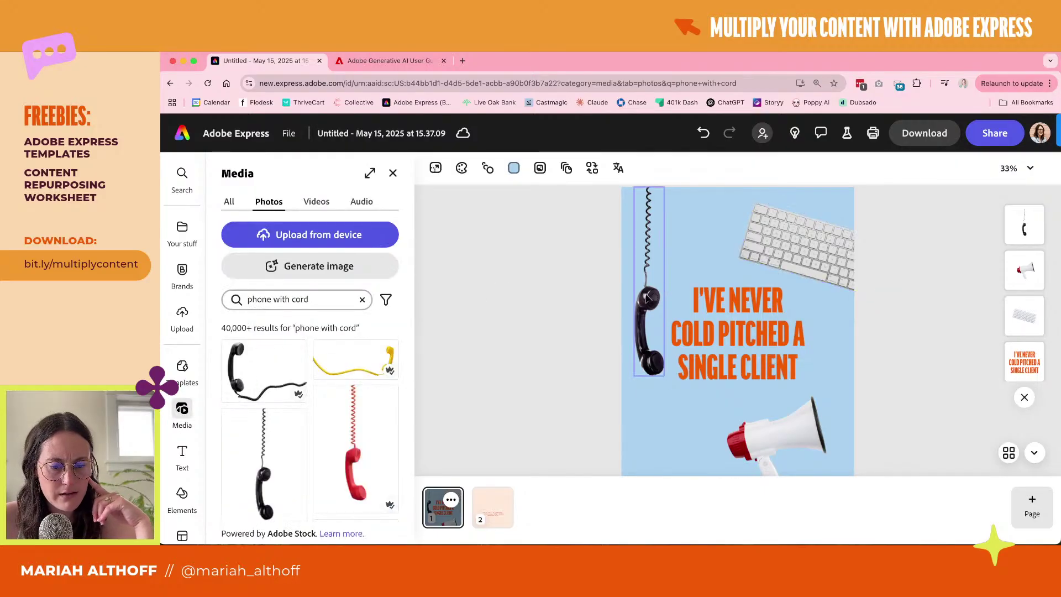
Apply the Matte B&W filter to the hanging phone photo
click(647, 298)
click(297, 199)
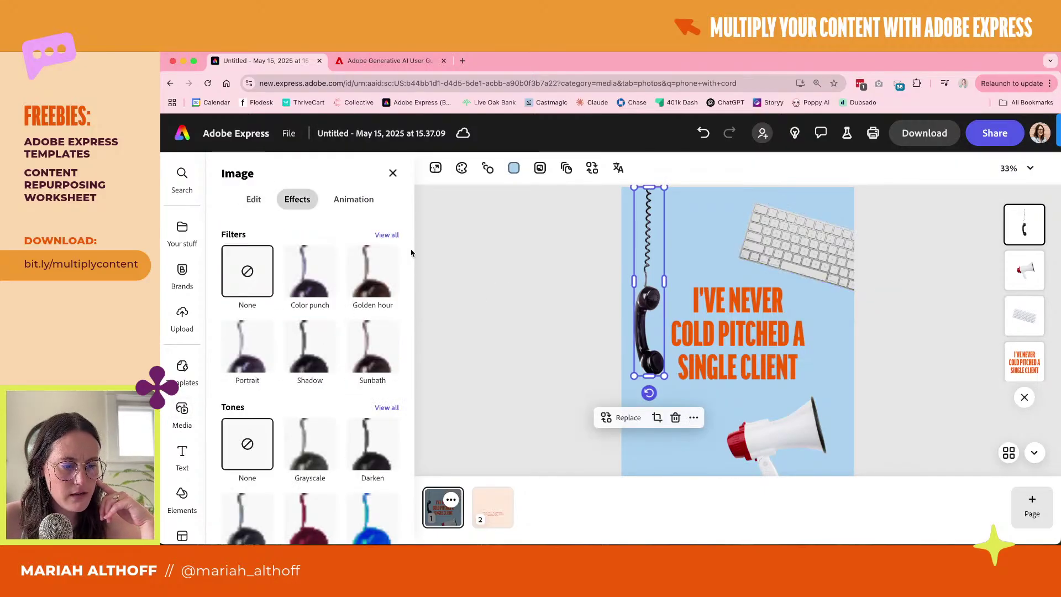
click(387, 234)
scroll(387, 454, down, 6)
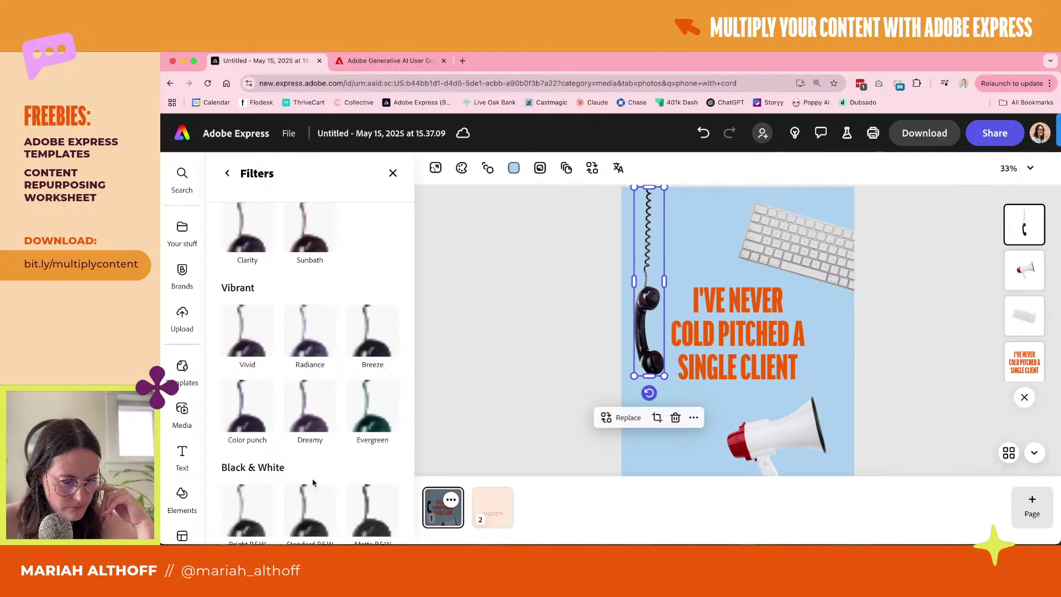
click(371, 390)
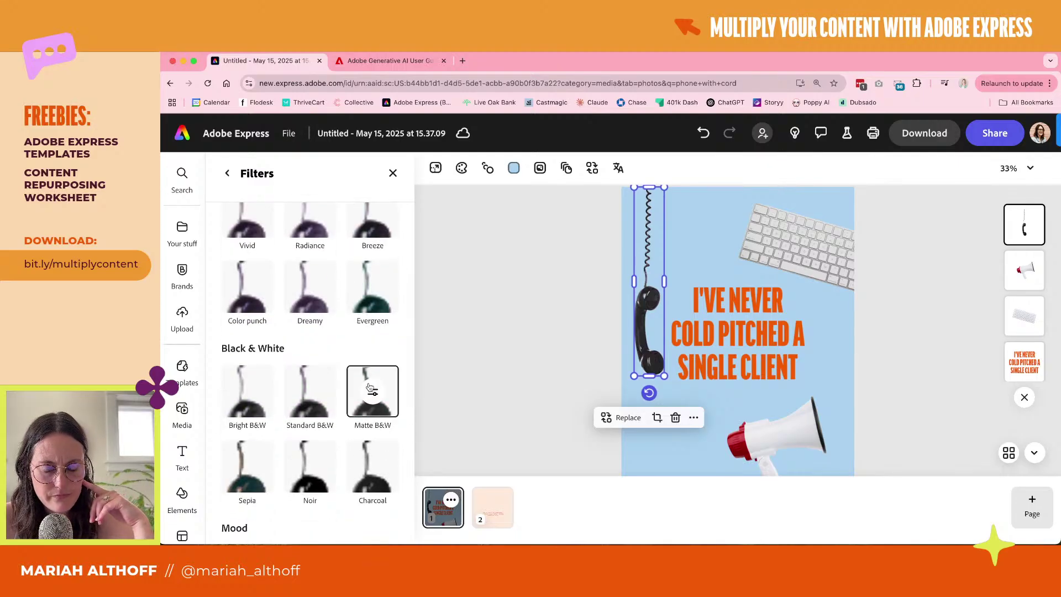
click(547, 317)
Apply the Matte B&W filter to the megaphone photo
click(781, 421)
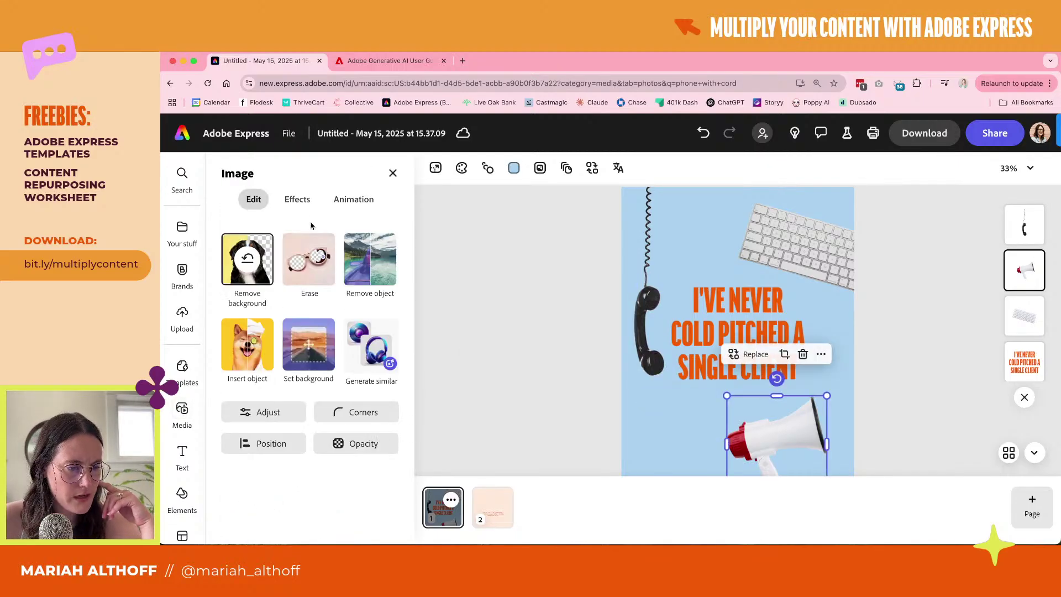
click(297, 199)
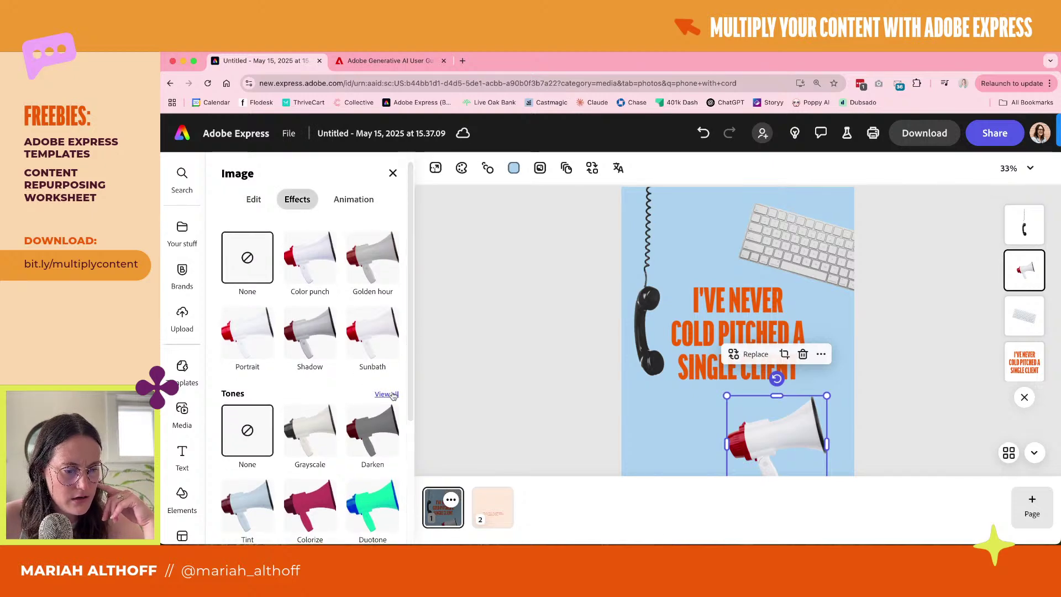
scroll(351, 314, up, 1)
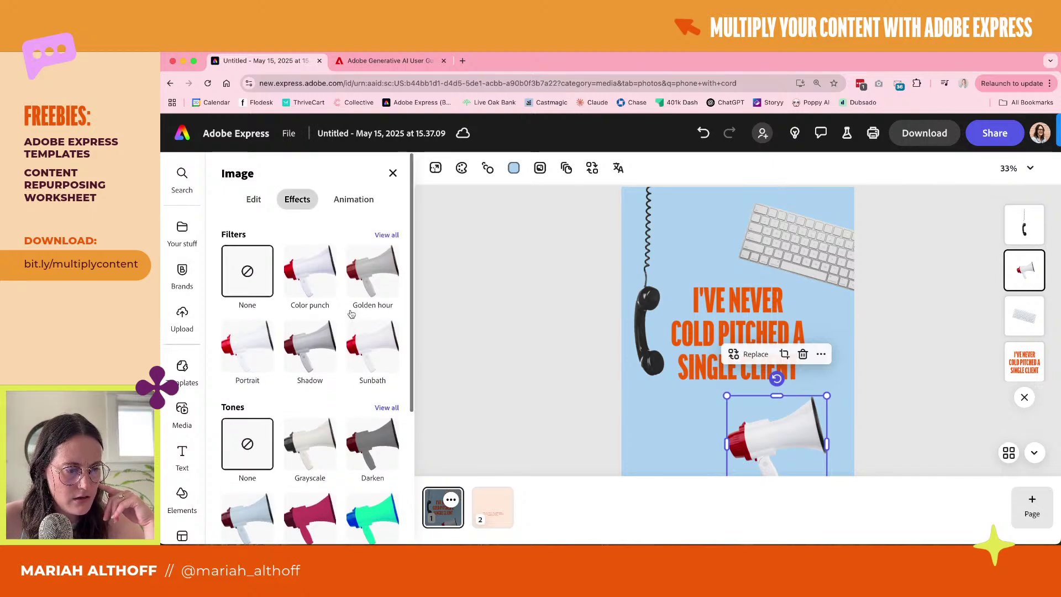
click(386, 232)
scroll(354, 432, down, 4)
scroll(354, 432, down, 2)
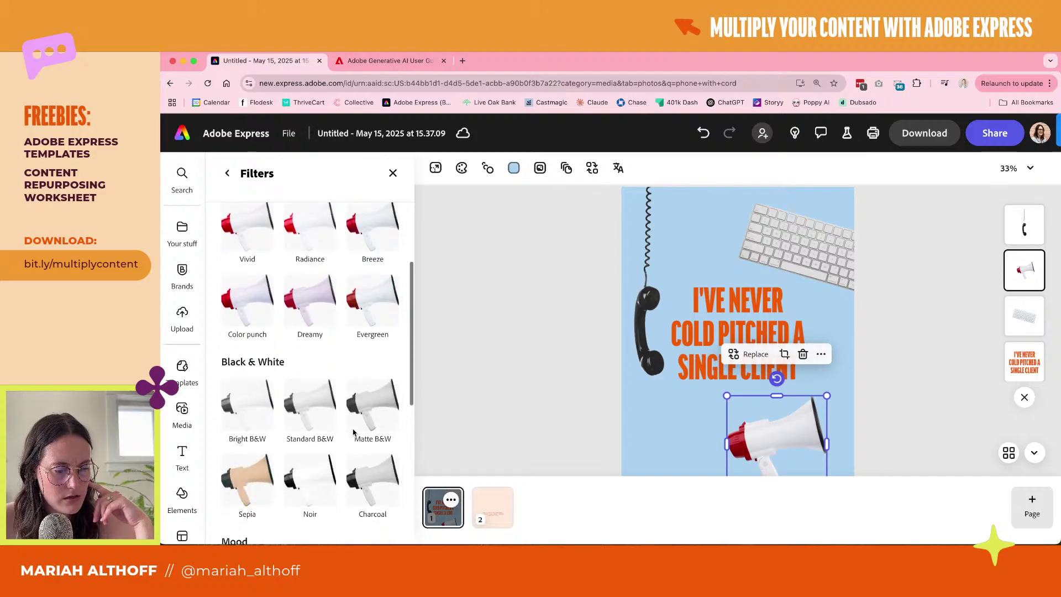
click(375, 391)
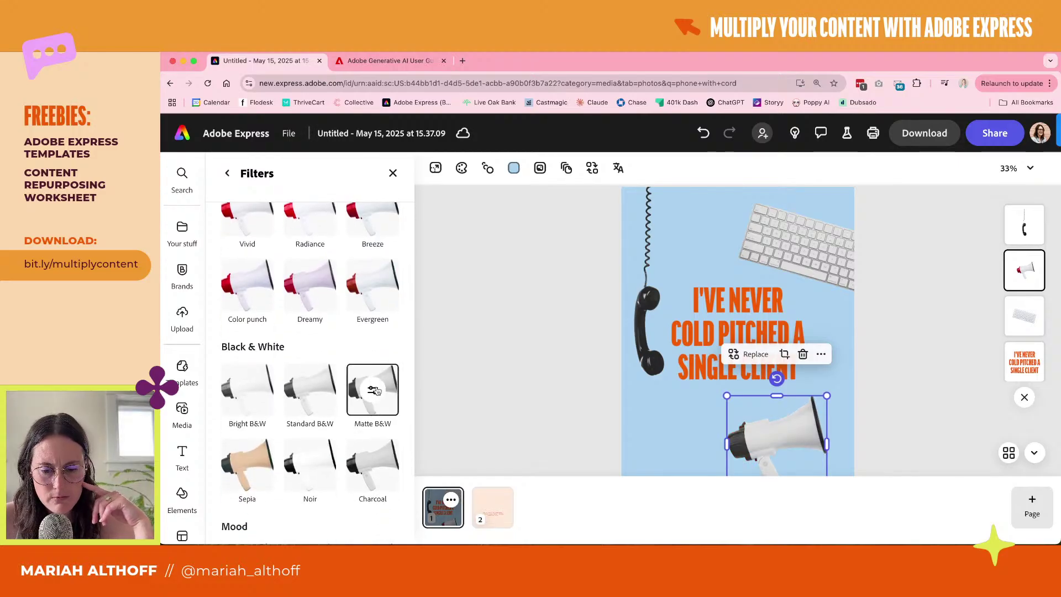
click(539, 398)
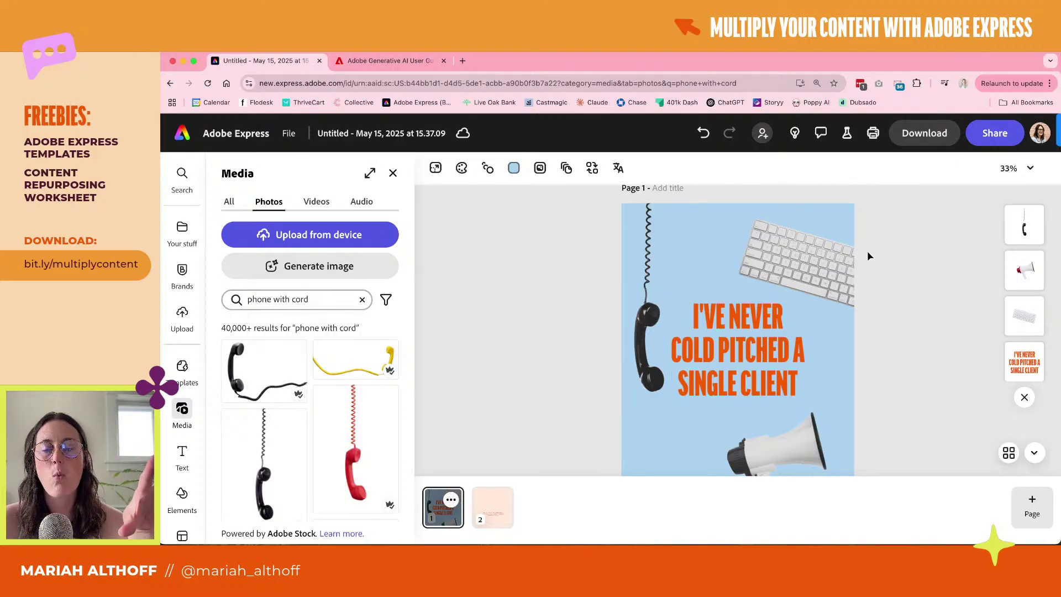
Tilt the megaphone slightly counterclockwise and shift it towards the page's lower right corner, keeping its handle past the bottom edge
scroll(868, 250, down, 3)
click(793, 363)
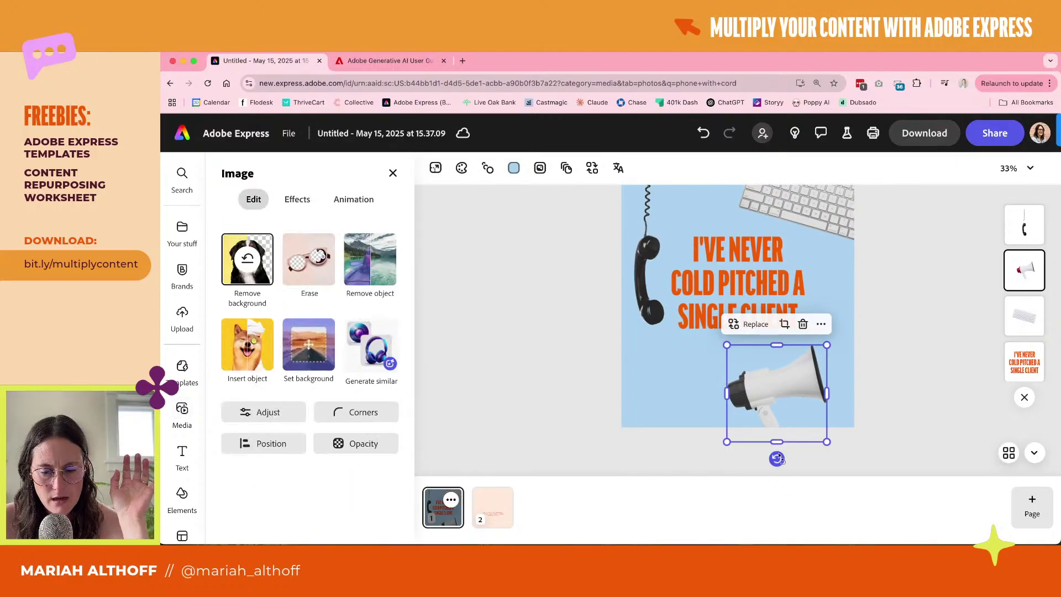
drag(777, 458, 786, 459)
drag(796, 389, 808, 397)
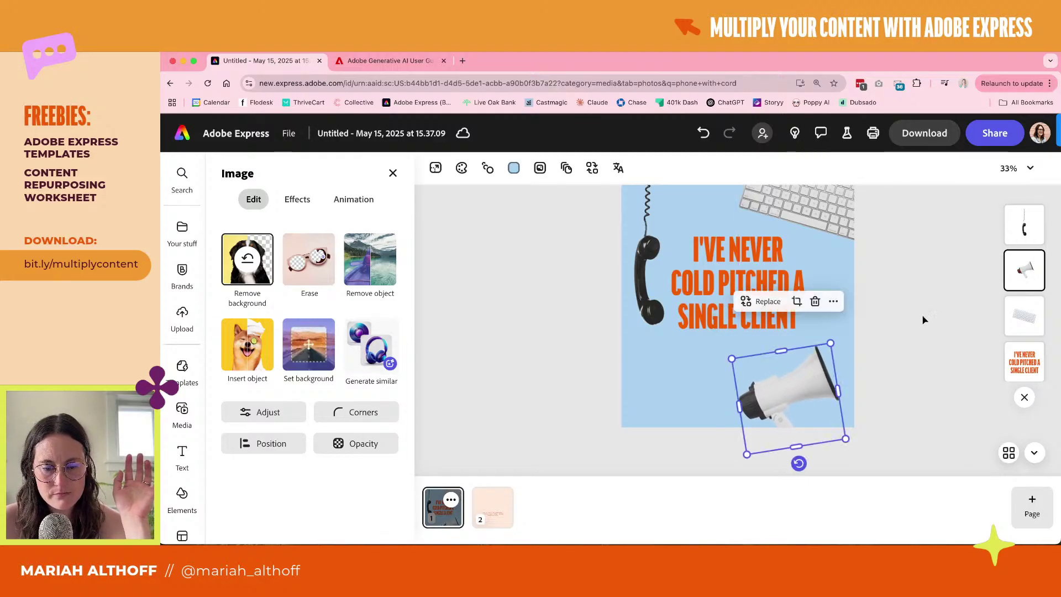
click(923, 324)
Nudge the keyboard photo slightly up and to the right, further past the page's right edge
scroll(924, 324, up, 3)
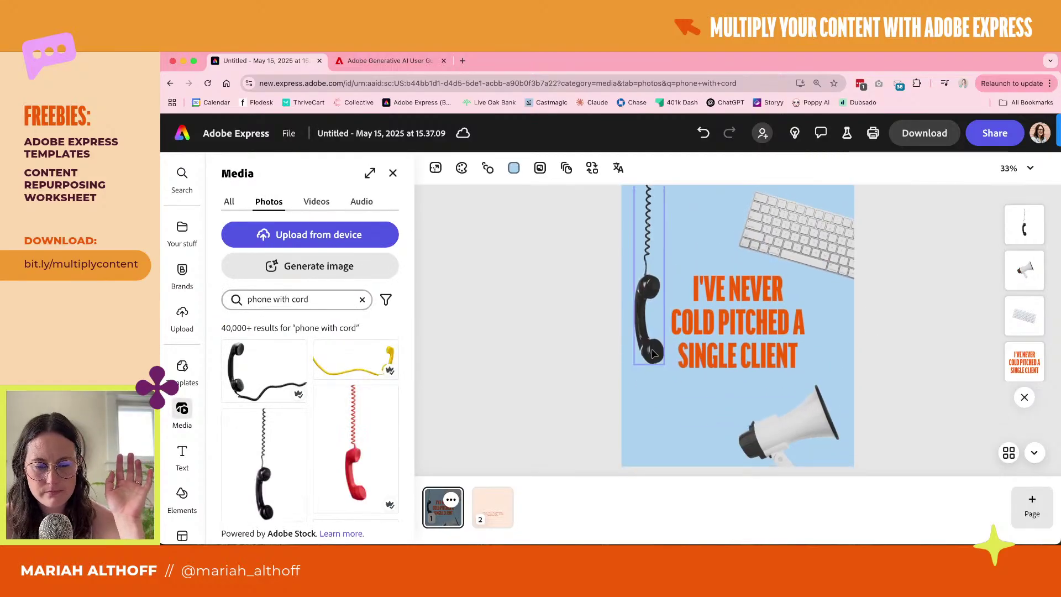
click(650, 315)
click(924, 351)
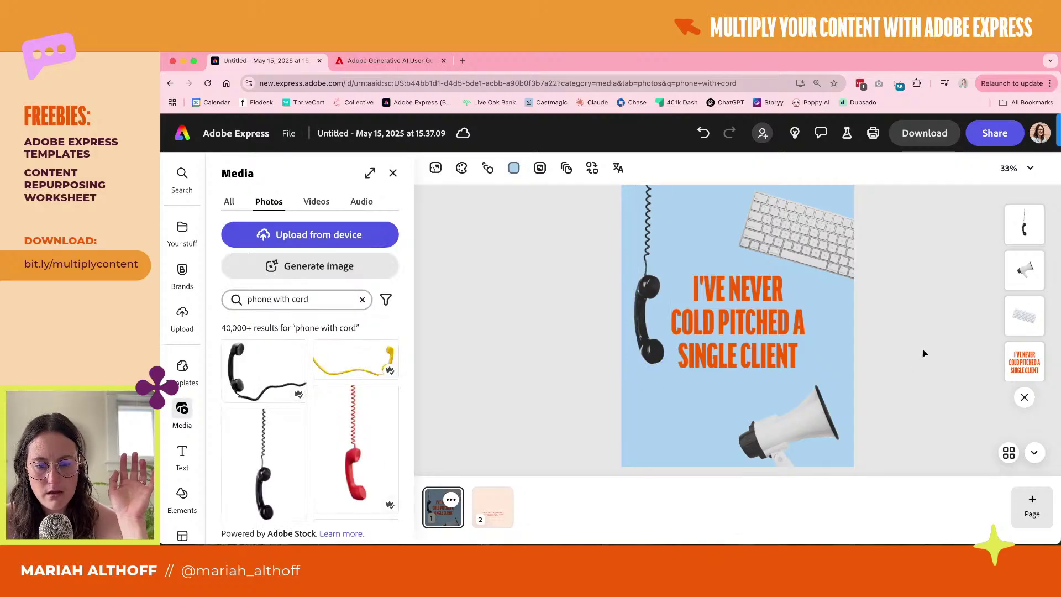
scroll(924, 351, up, 2)
drag(829, 284, 832, 281)
click(914, 350)
scroll(916, 355, down, 2)
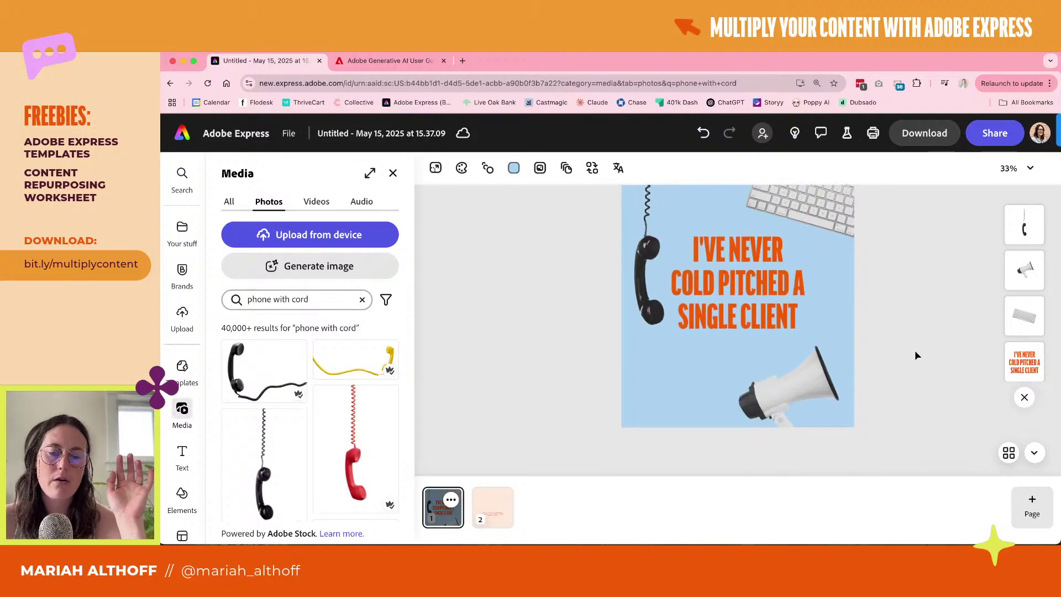
scroll(916, 355, up, 1)
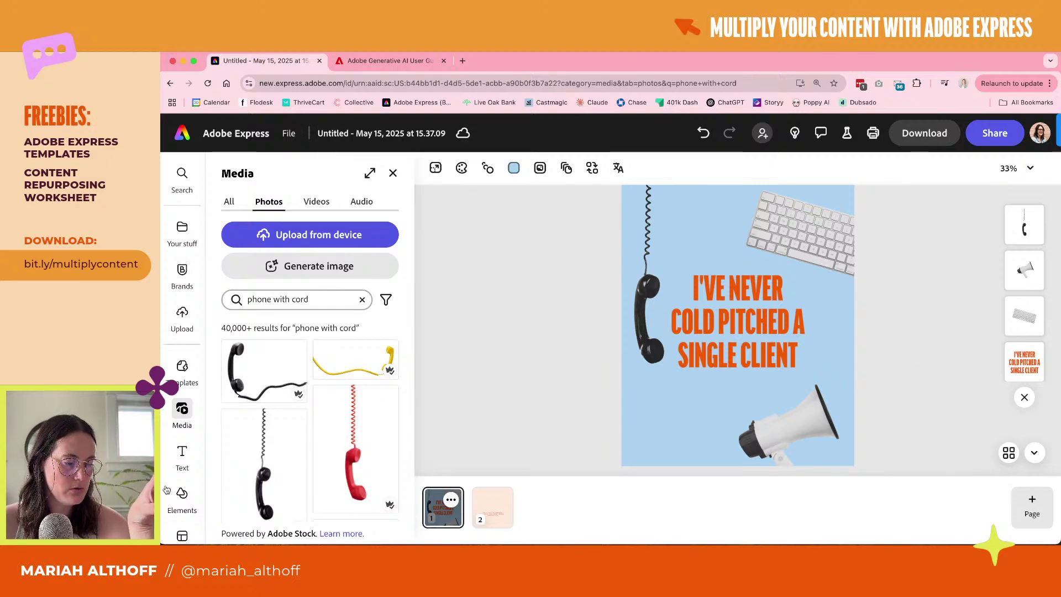
Add the white eye graphic from the brand assets, small and slightly tilted, below the headline and beside the megaphone
click(182, 272)
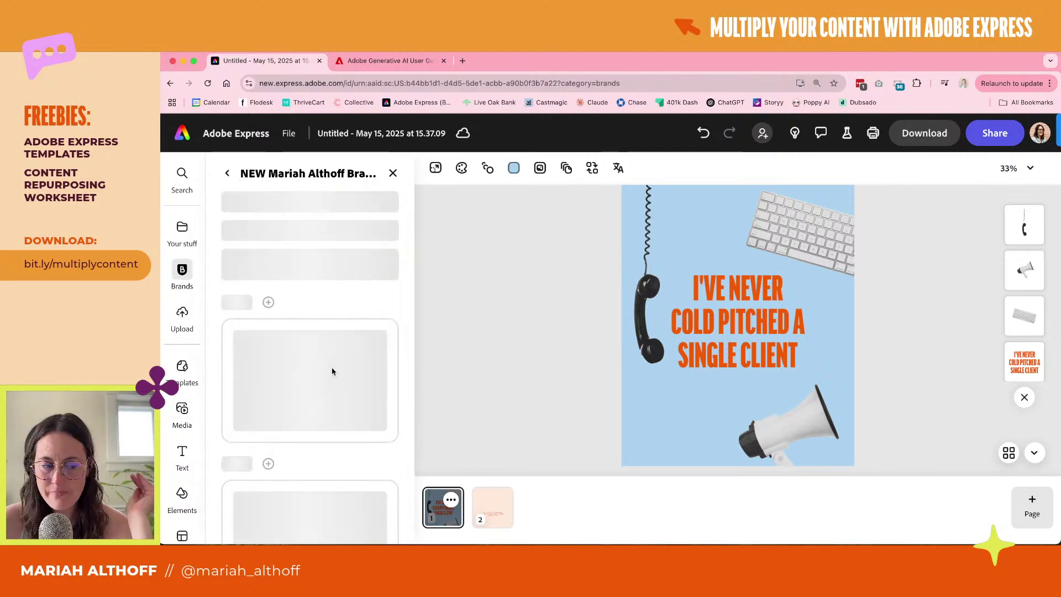
scroll(332, 367, down, 5)
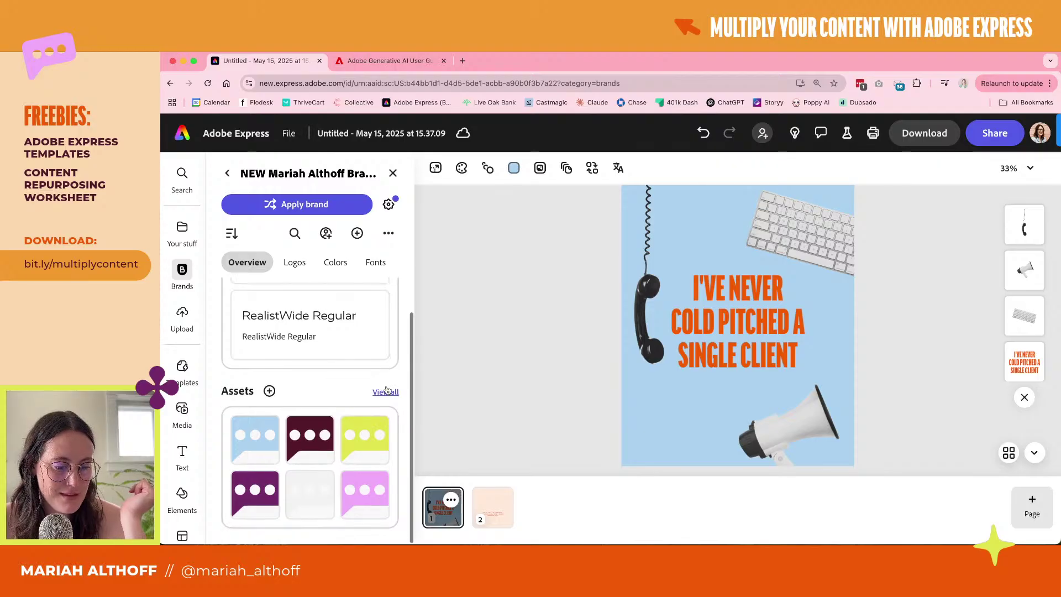
click(385, 392)
scroll(371, 437, down, 5)
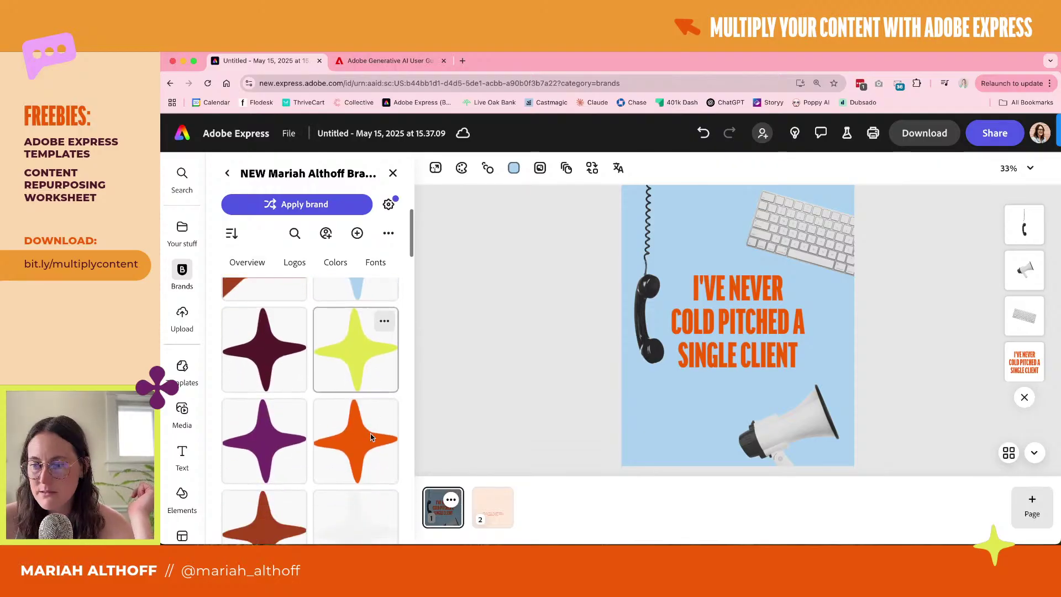
scroll(371, 437, down, 5)
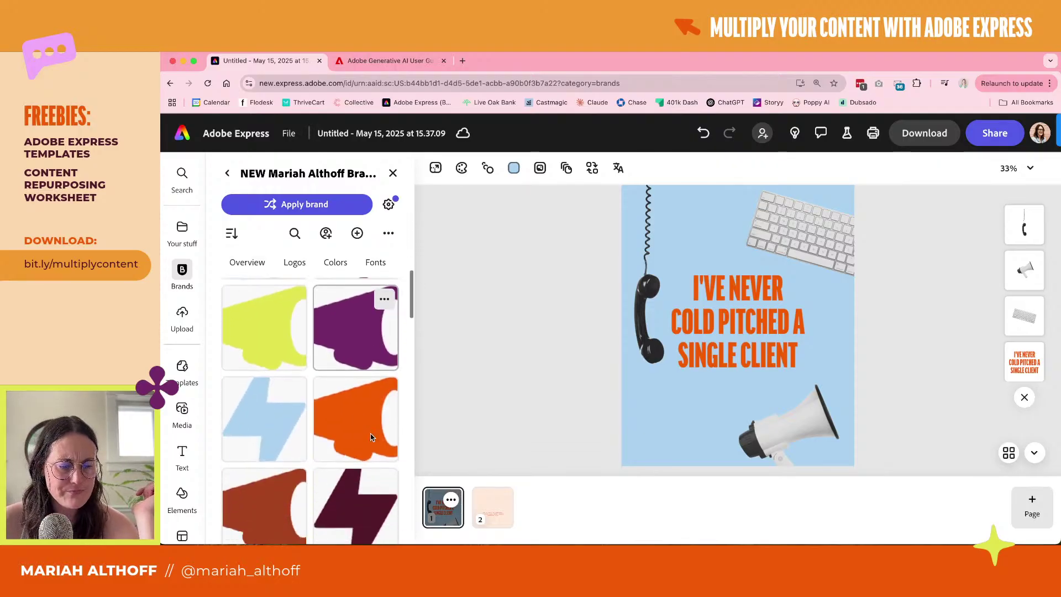
scroll(371, 437, down, 5)
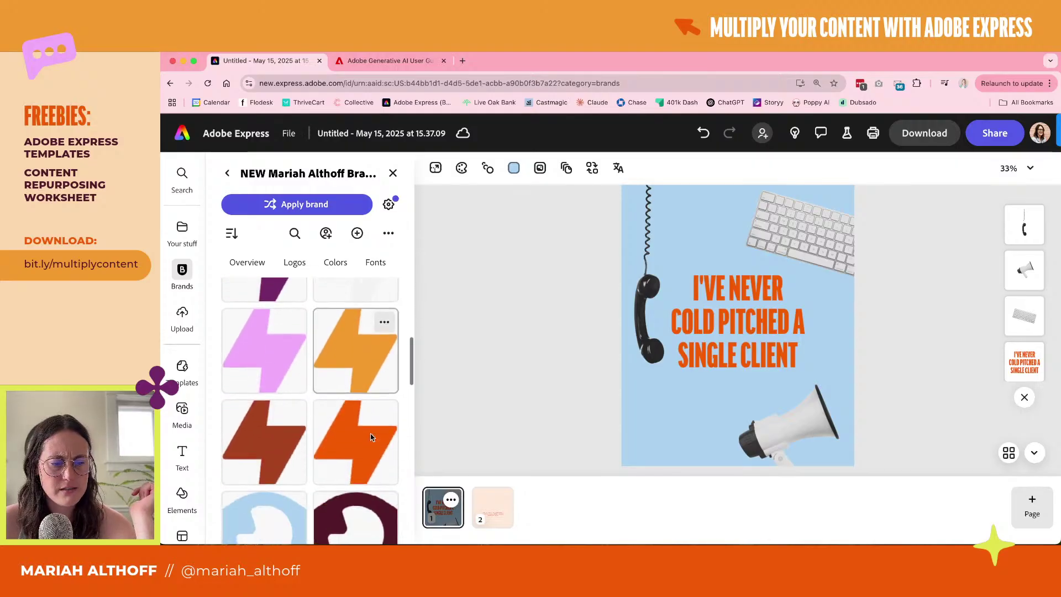
scroll(370, 437, down, 5)
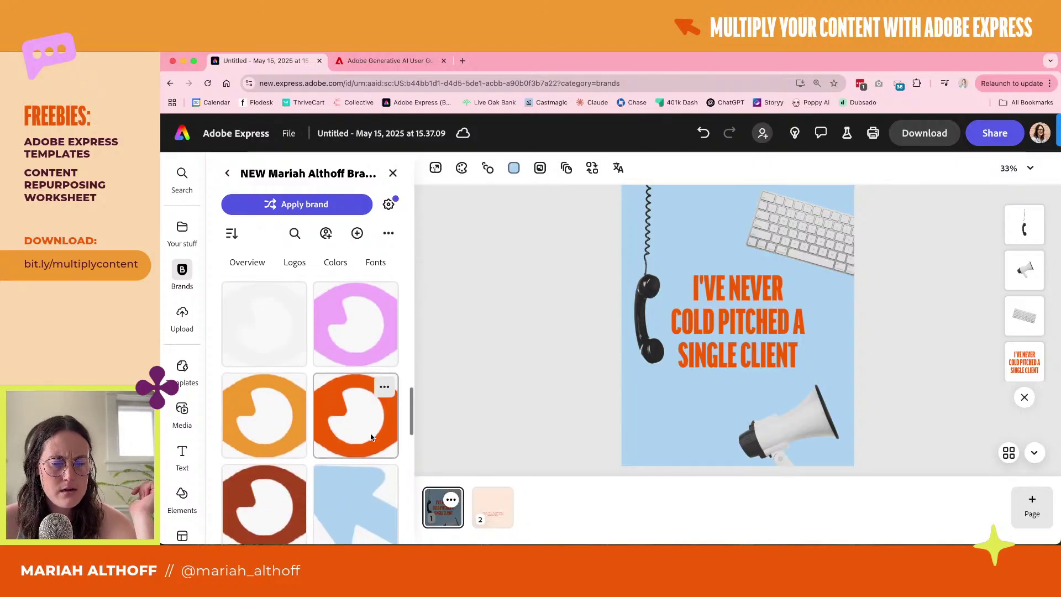
scroll(371, 437, down, 2)
scroll(259, 393, up, 4)
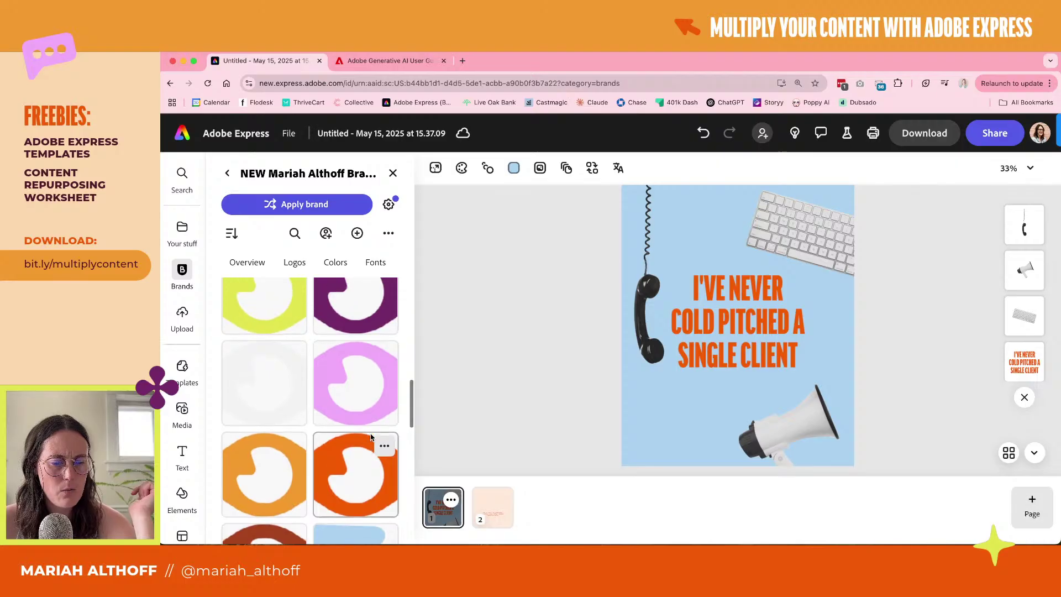
click(259, 393)
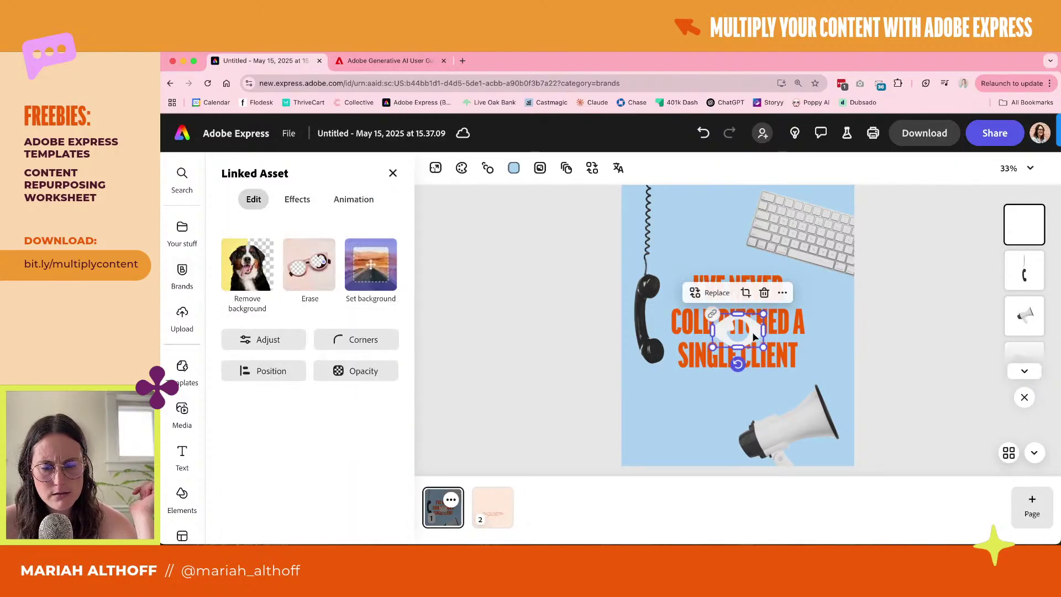
drag(754, 336, 680, 440)
click(549, 415)
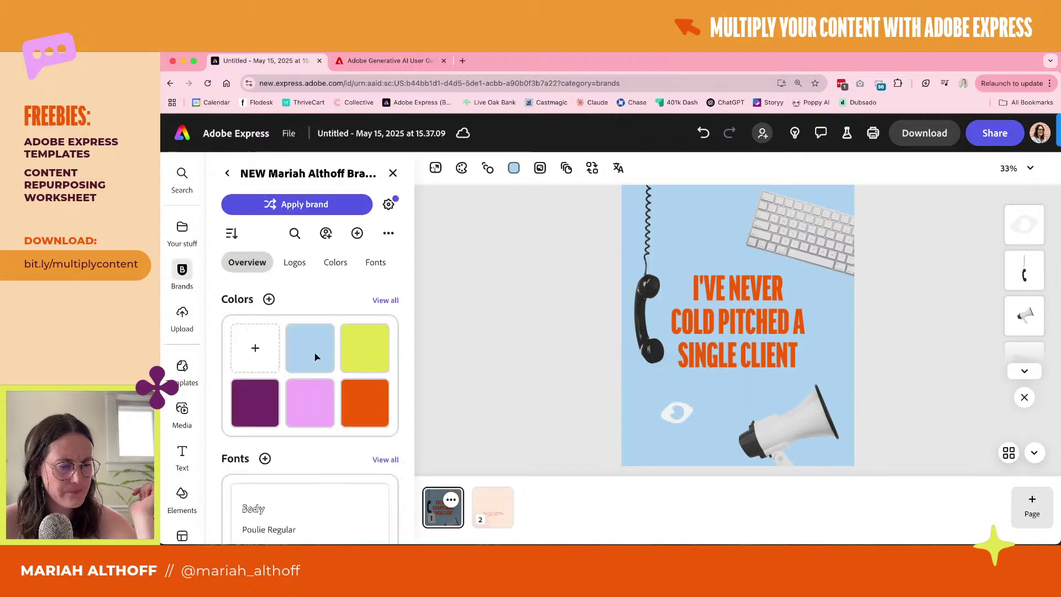
Add the white arrow graphic from the brand assets, scaled small, above the headline between the phone cord and the keyboard
scroll(318, 387, down, 3)
scroll(321, 437, down, 2)
scroll(332, 450, down, 5)
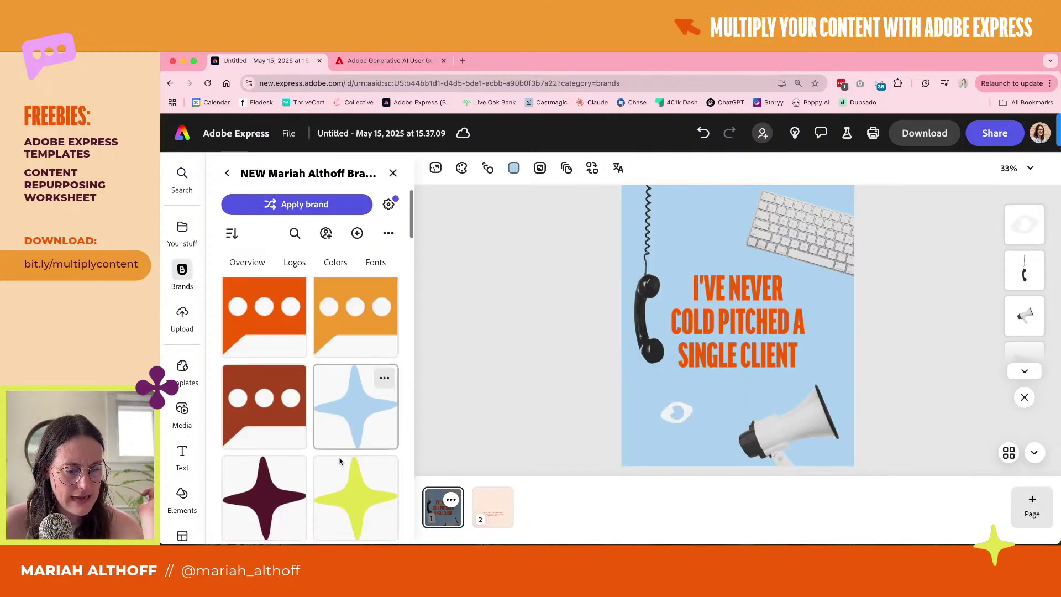
scroll(340, 460, down, 8)
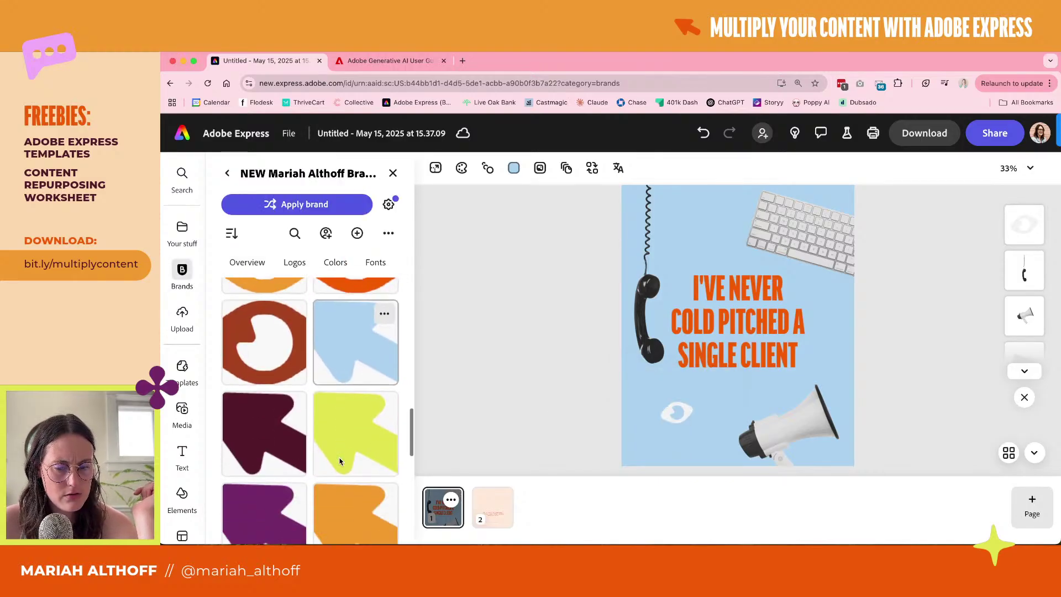
scroll(340, 461, down, 6)
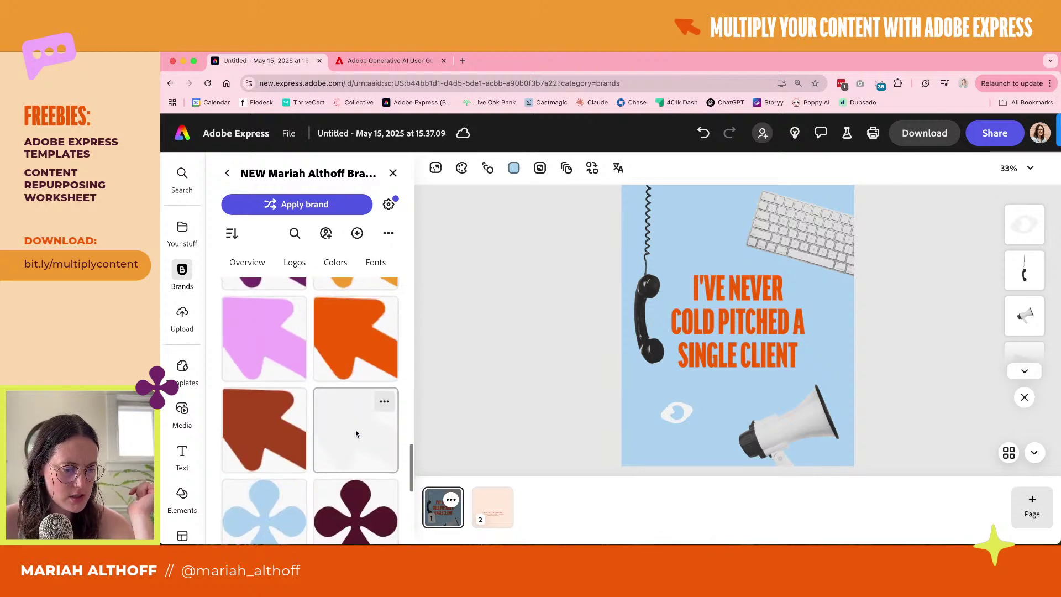
click(362, 426)
drag(744, 343, 703, 236)
click(517, 300)
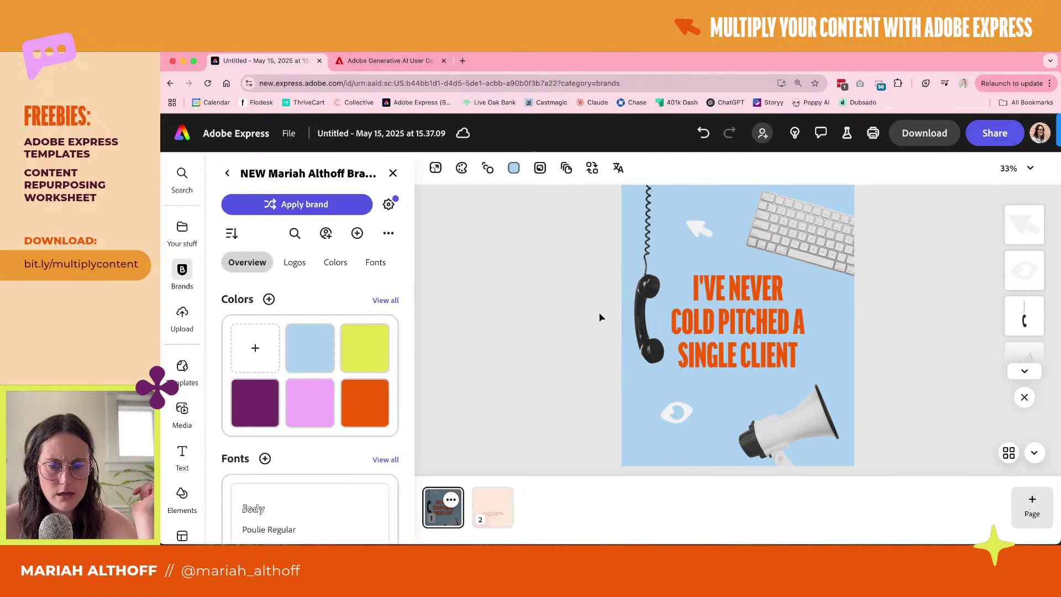
Add the white speech bubble graphic from the brand assets, scaled small, just above the start of the headline
scroll(282, 497, down, 10)
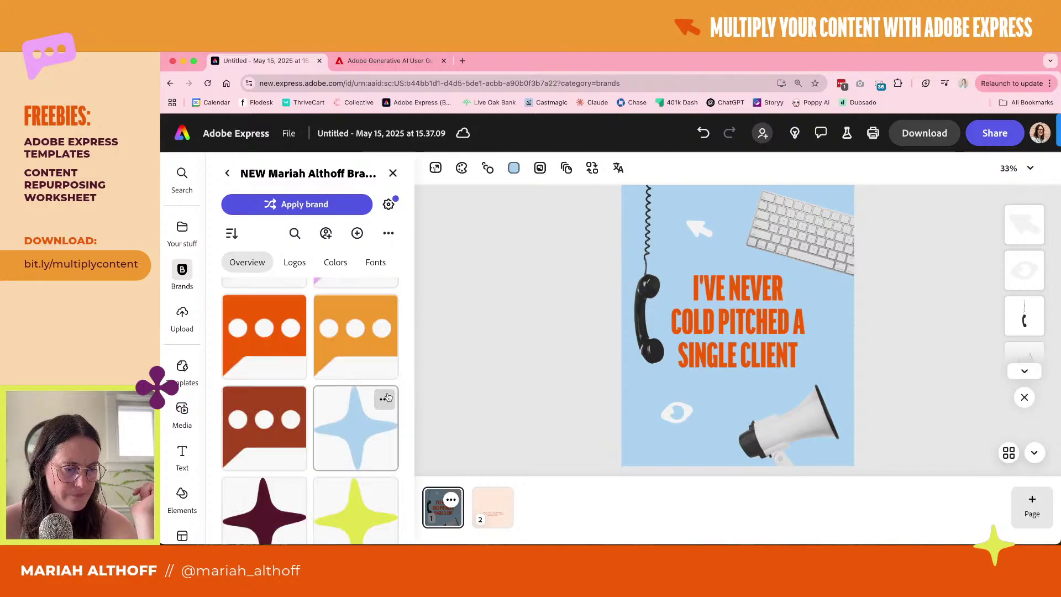
scroll(382, 396, down, 6)
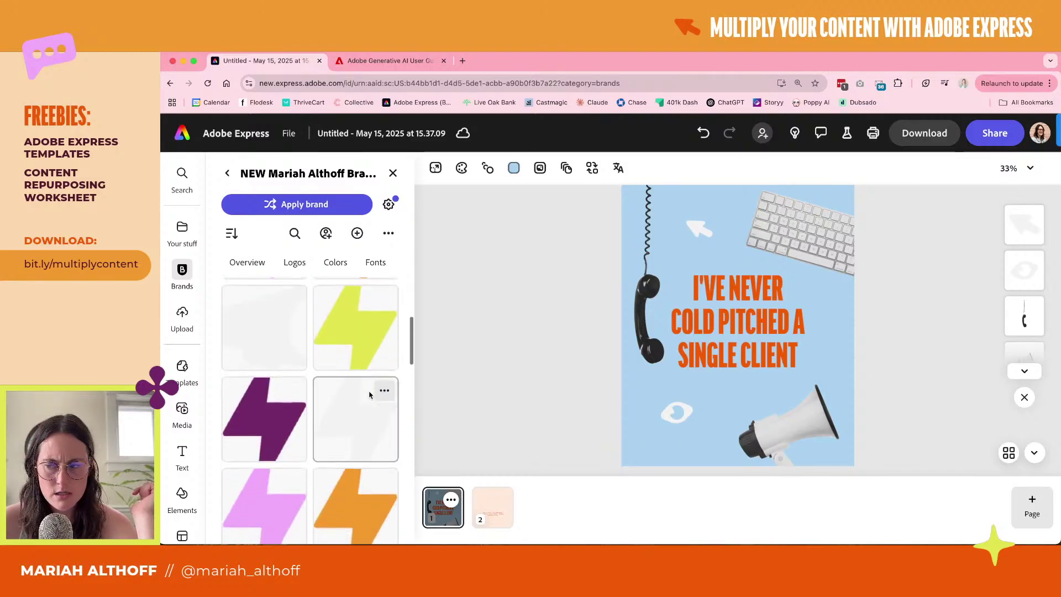
scroll(369, 394, down, 5)
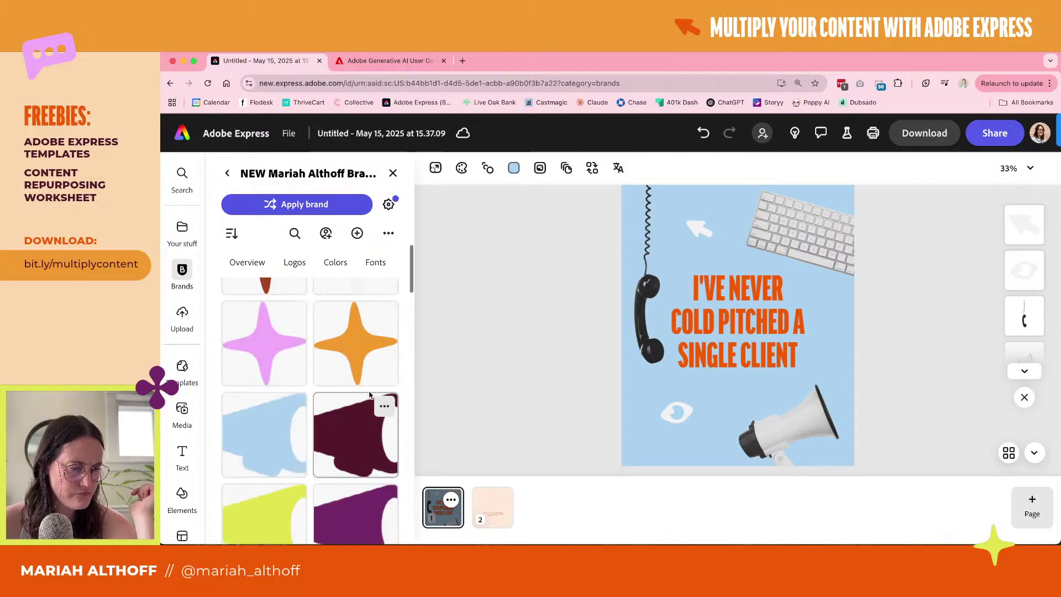
scroll(370, 395, up, 8)
scroll(269, 390, down, 1)
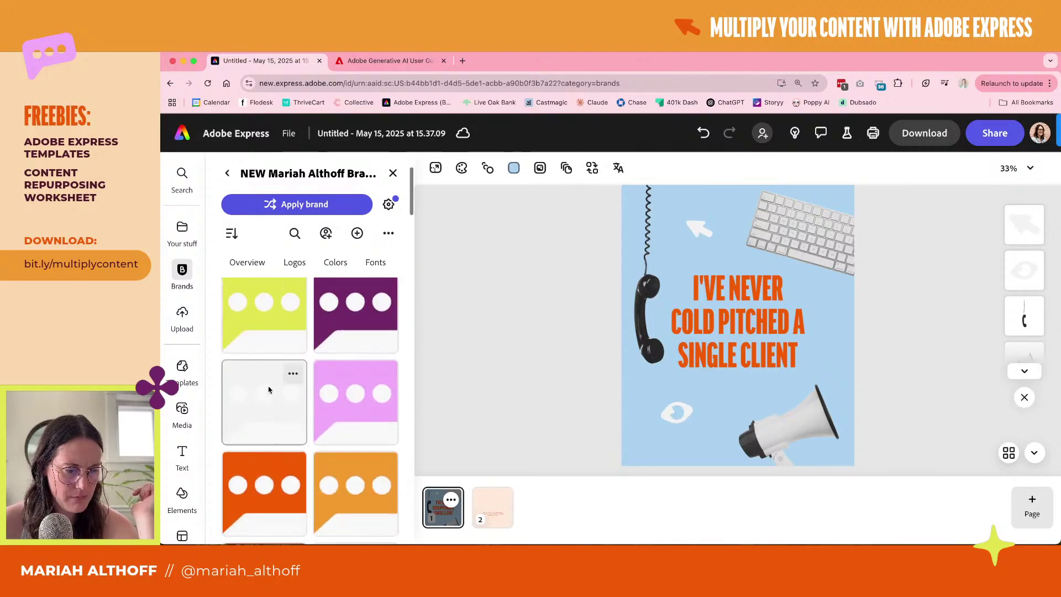
click(269, 390)
drag(738, 326, 705, 249)
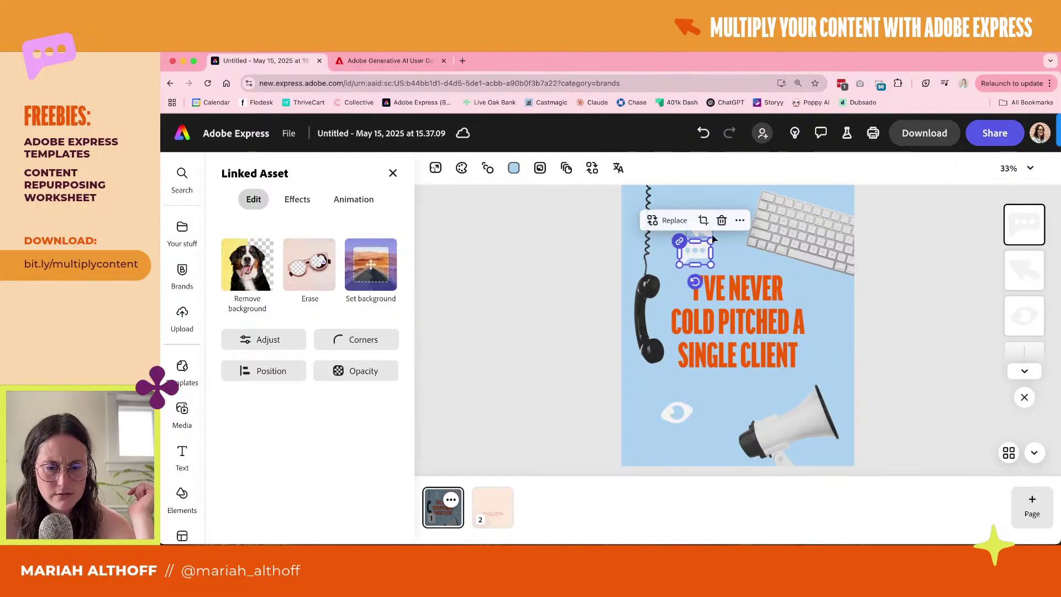
Move the white arrow beside the headline's last line, above the megaphone, and shift the speech bubble up between the cord and the keyboard
key(Tab)
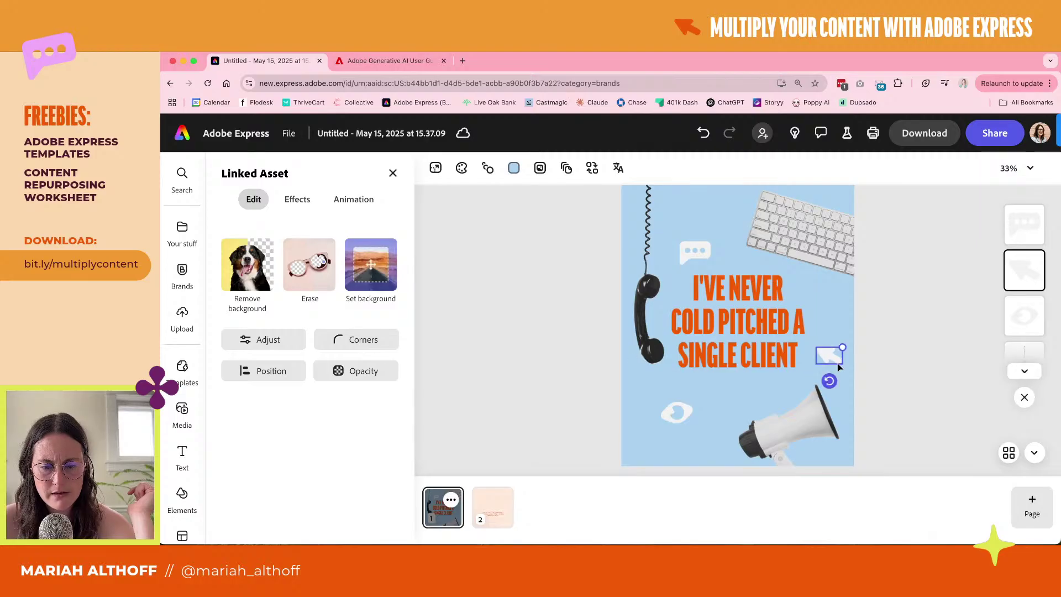
drag(709, 258, 714, 233)
click(934, 334)
scroll(905, 343, down, 2)
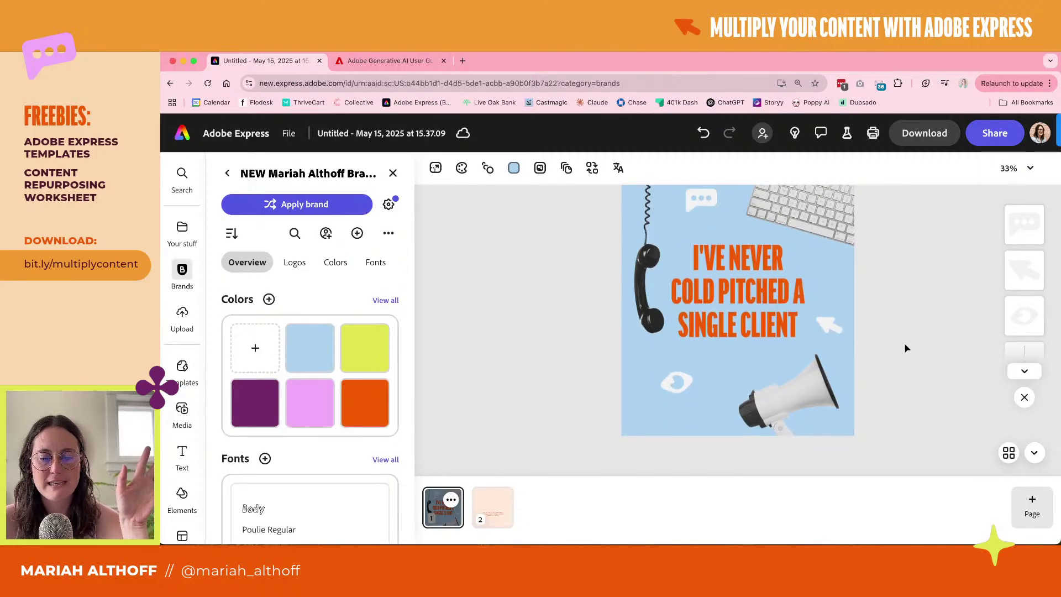
scroll(905, 343, up, 2)
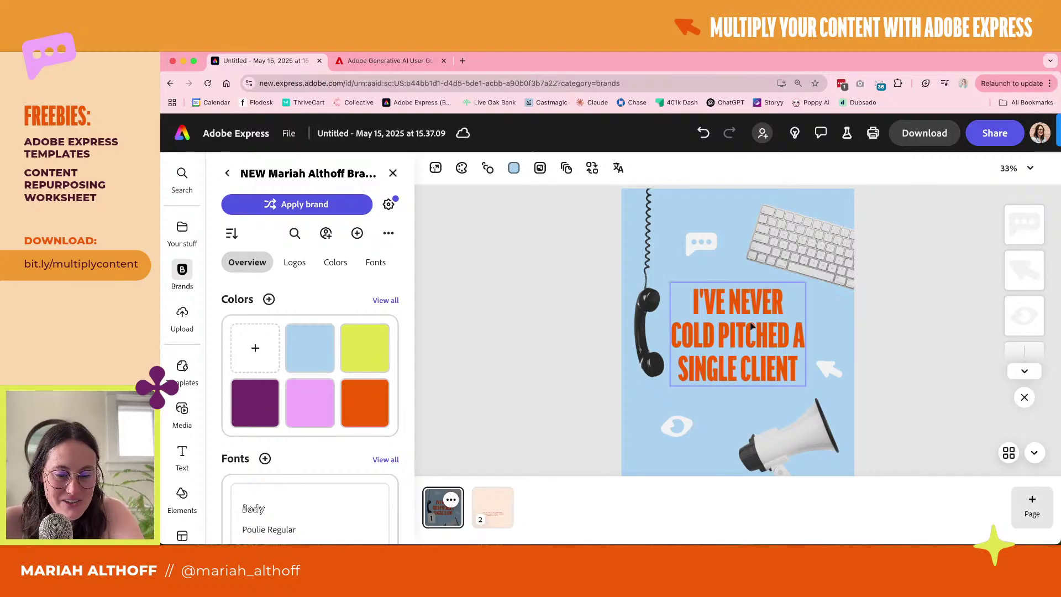
Animate all text and objects on the cover with the Popping preset and play the result
click(708, 242)
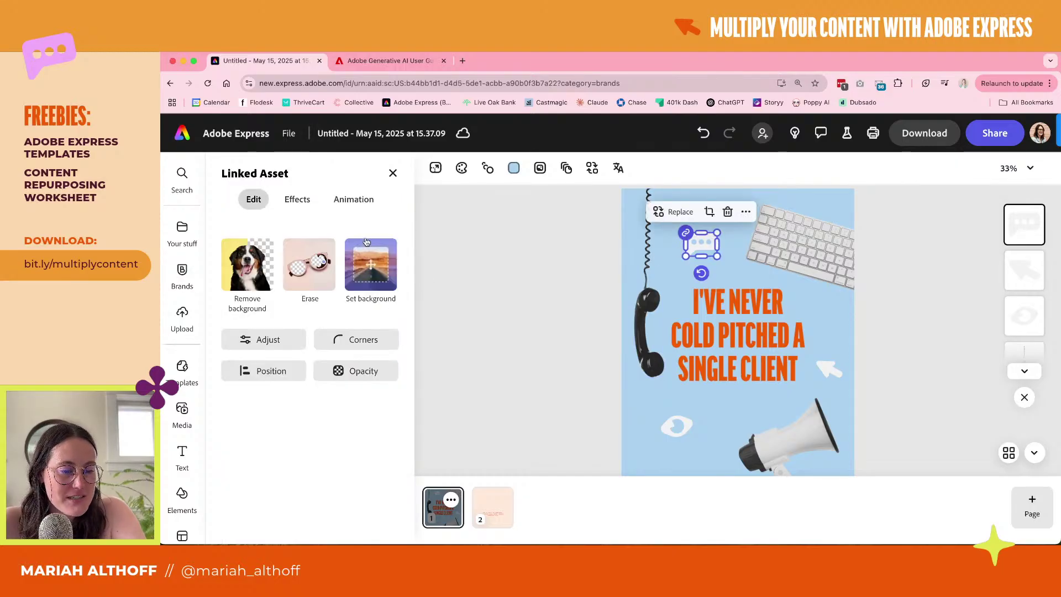
click(353, 201)
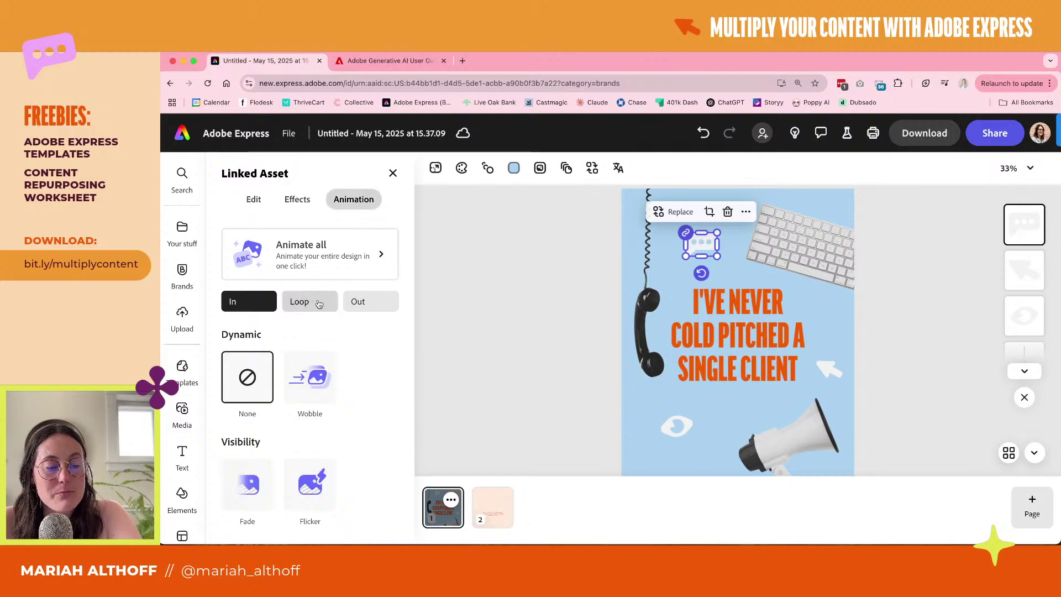
click(311, 253)
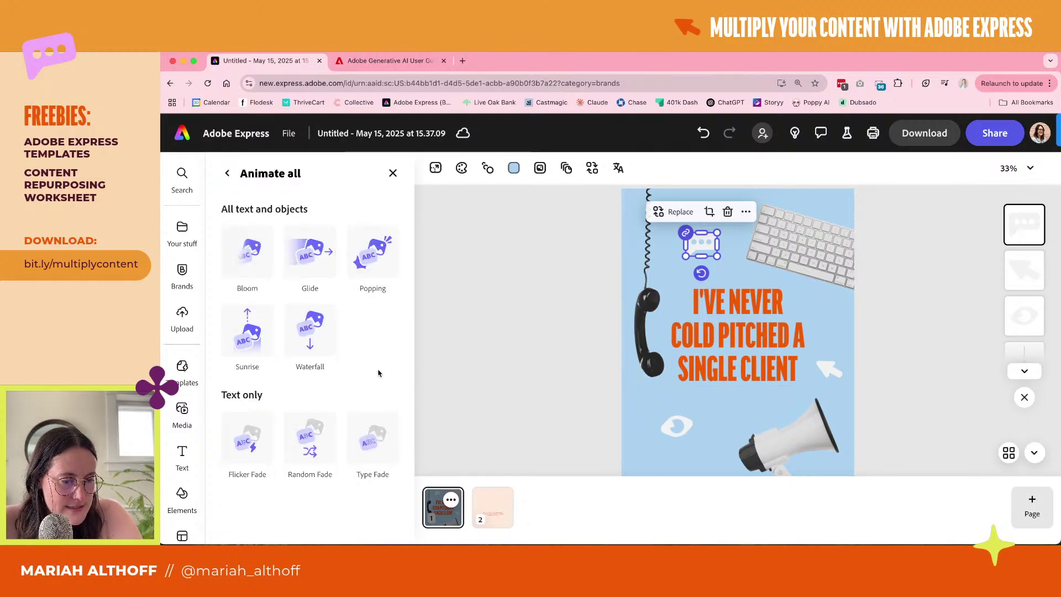
click(373, 252)
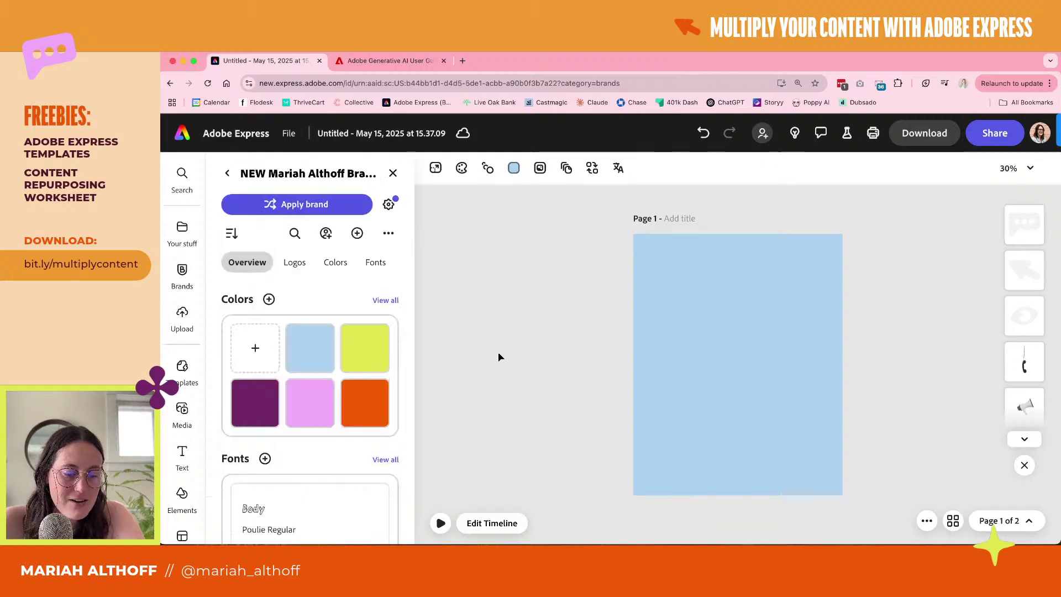
click(442, 524)
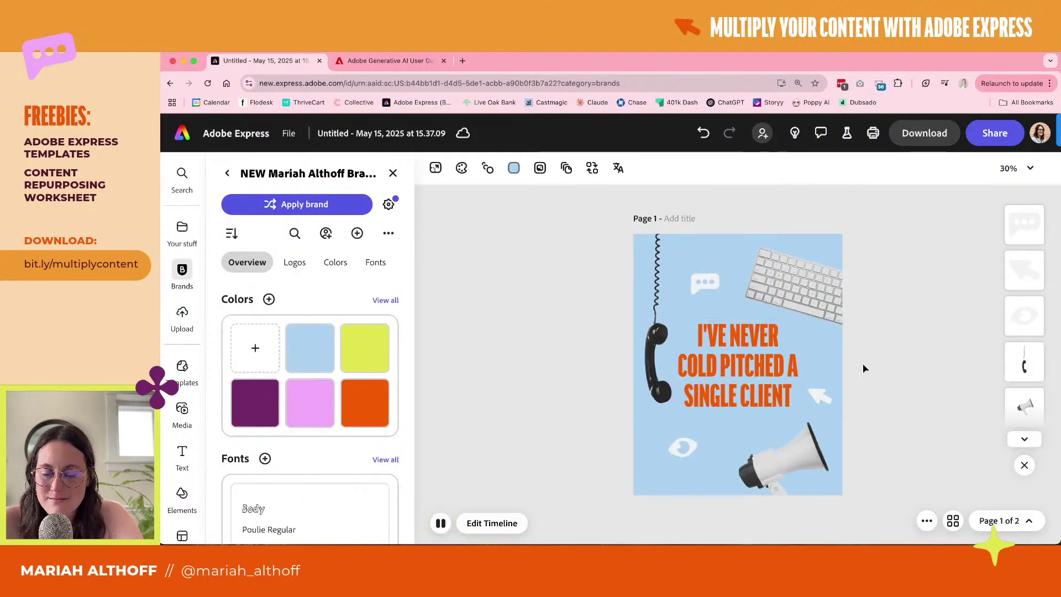
Apply the Wiggle loop animation to the white speech bubble
click(708, 290)
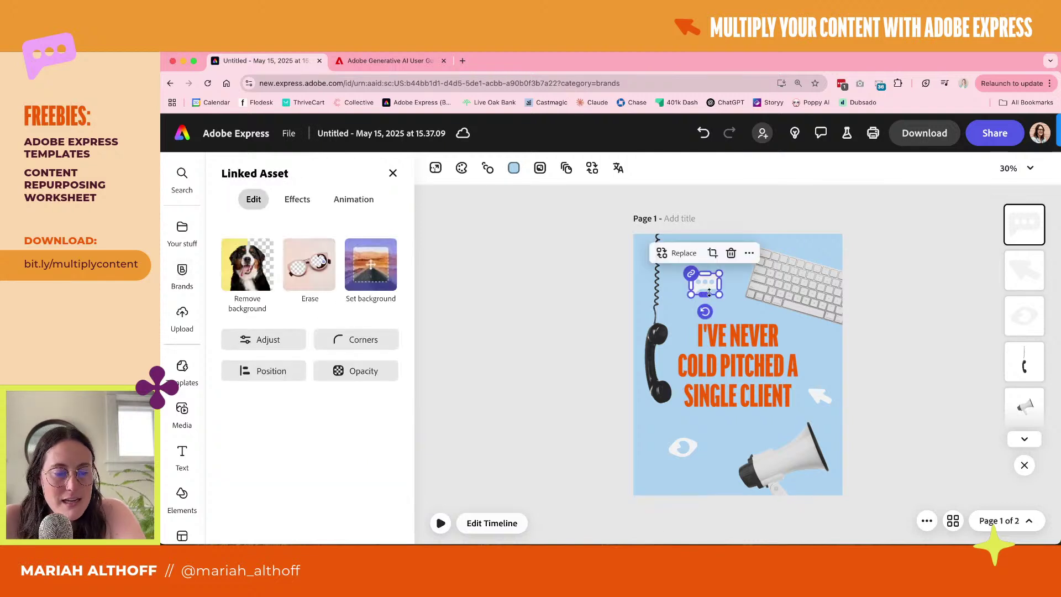
click(302, 198)
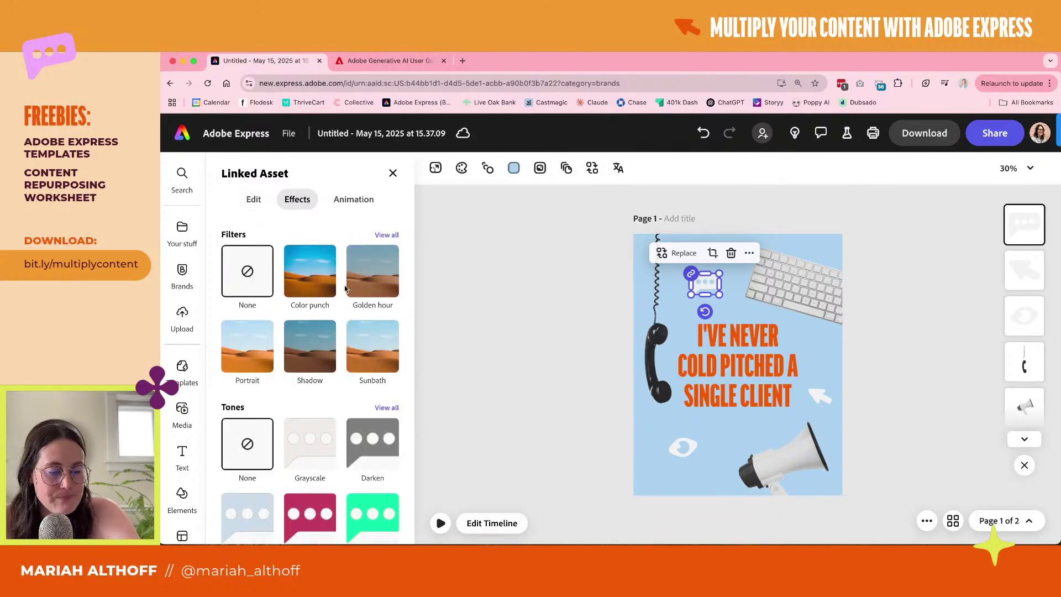
click(353, 199)
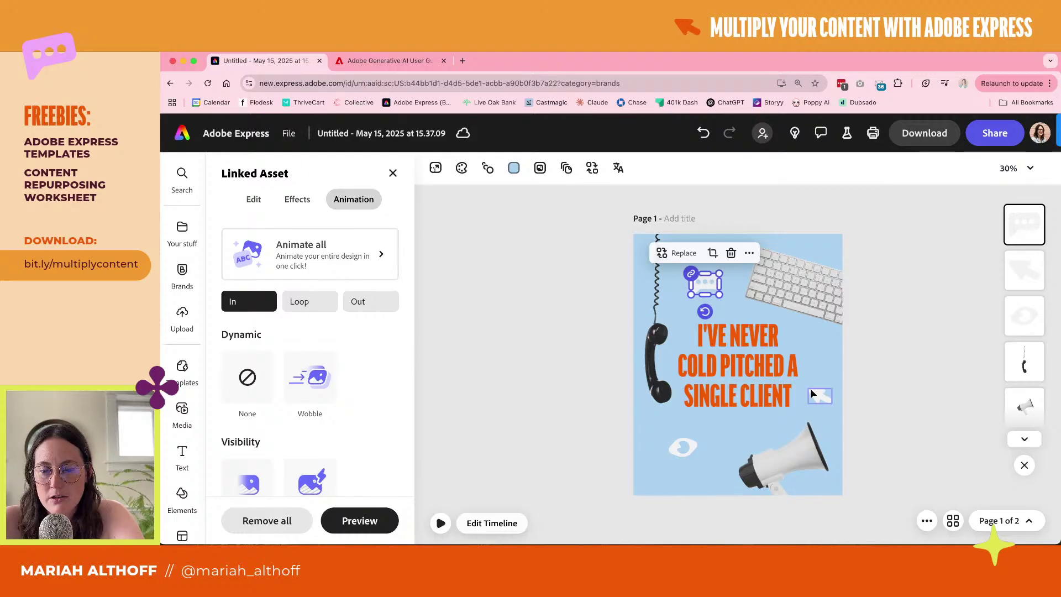
scroll(351, 383, down, 5)
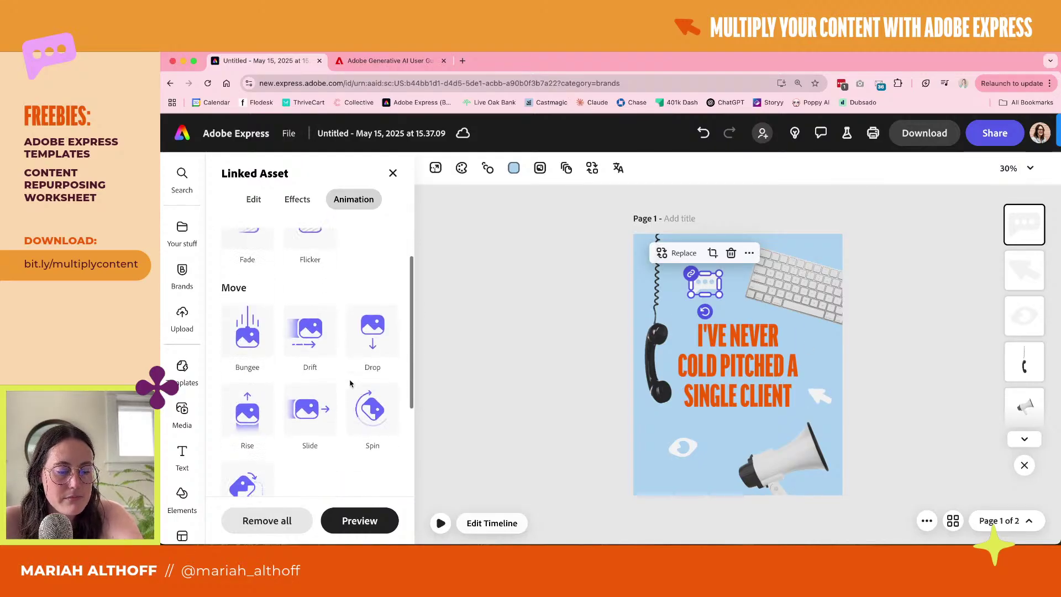
scroll(350, 383, down, 4)
scroll(332, 332, up, 10)
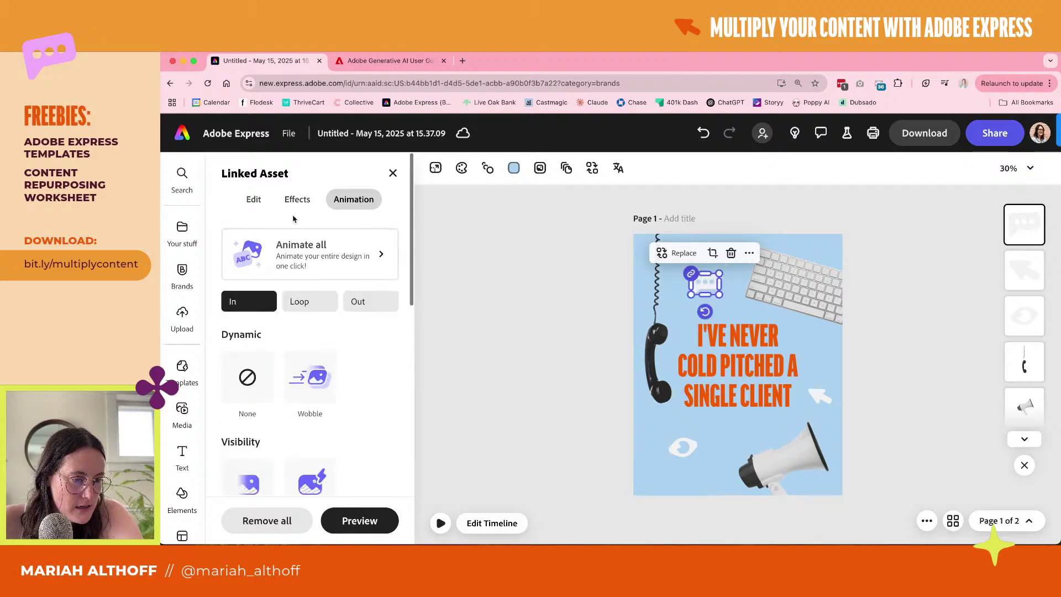
click(300, 301)
scroll(375, 420, down, 2)
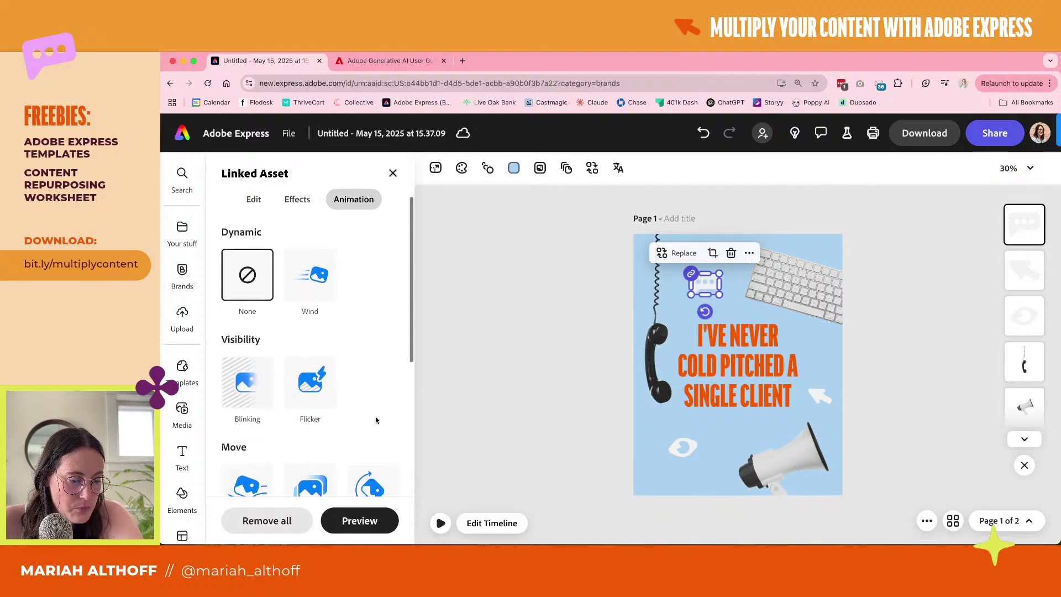
scroll(376, 421, down, 5)
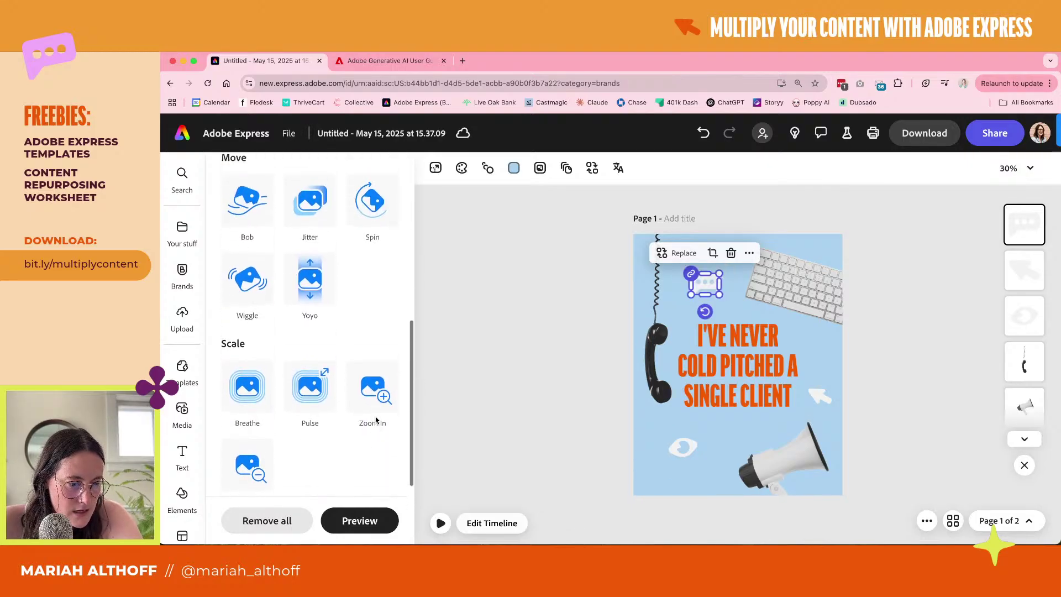
scroll(364, 273, up, 1)
click(247, 315)
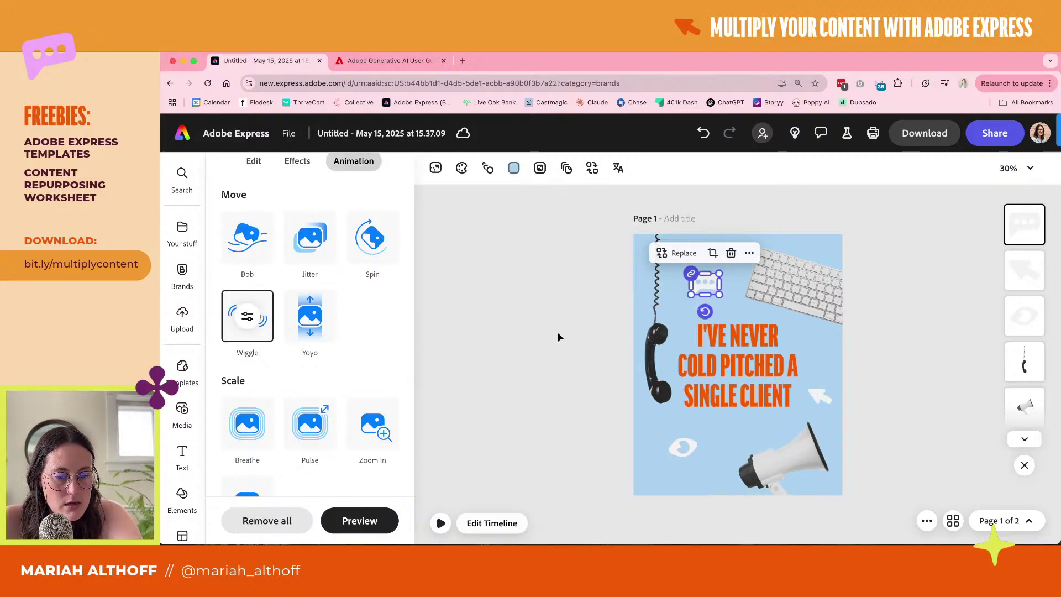
Try the Pulse and Jitter loop animations on the white eye graphic, and settle on Bob
click(686, 449)
scroll(246, 332, down, 1)
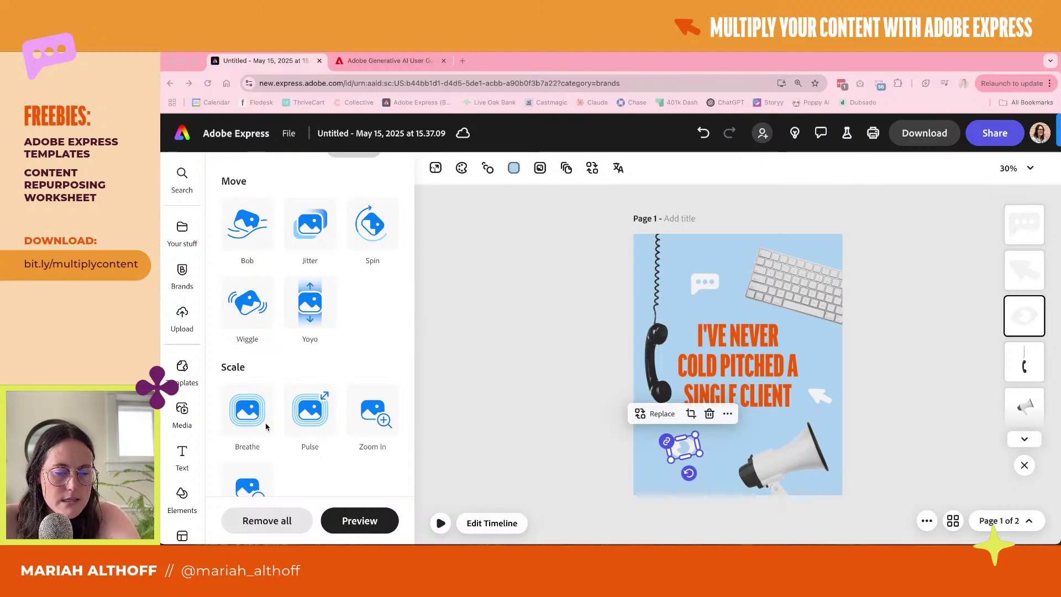
click(324, 419)
scroll(348, 289, up, 3)
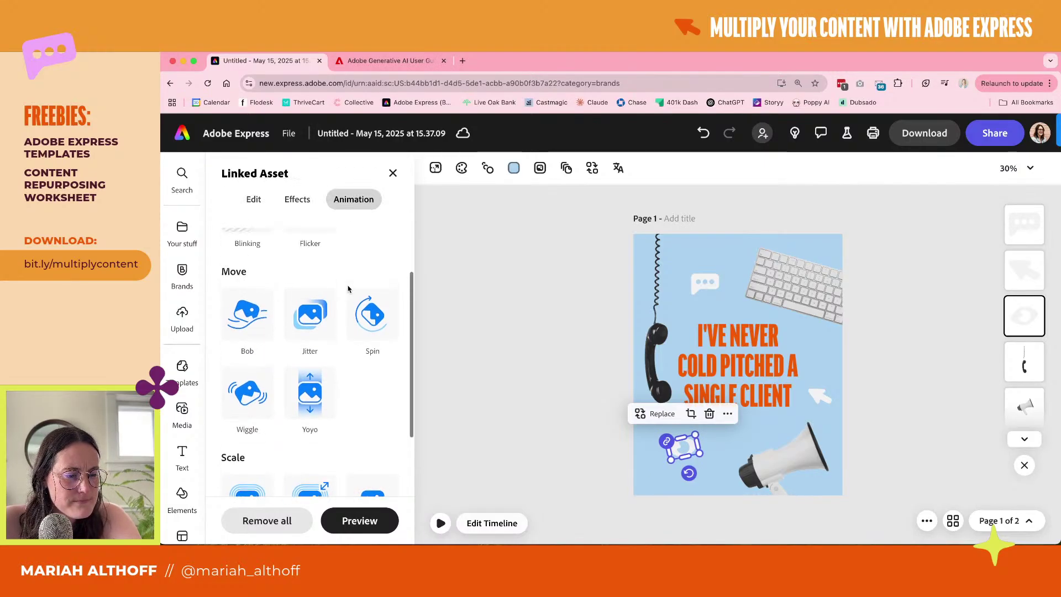
click(312, 325)
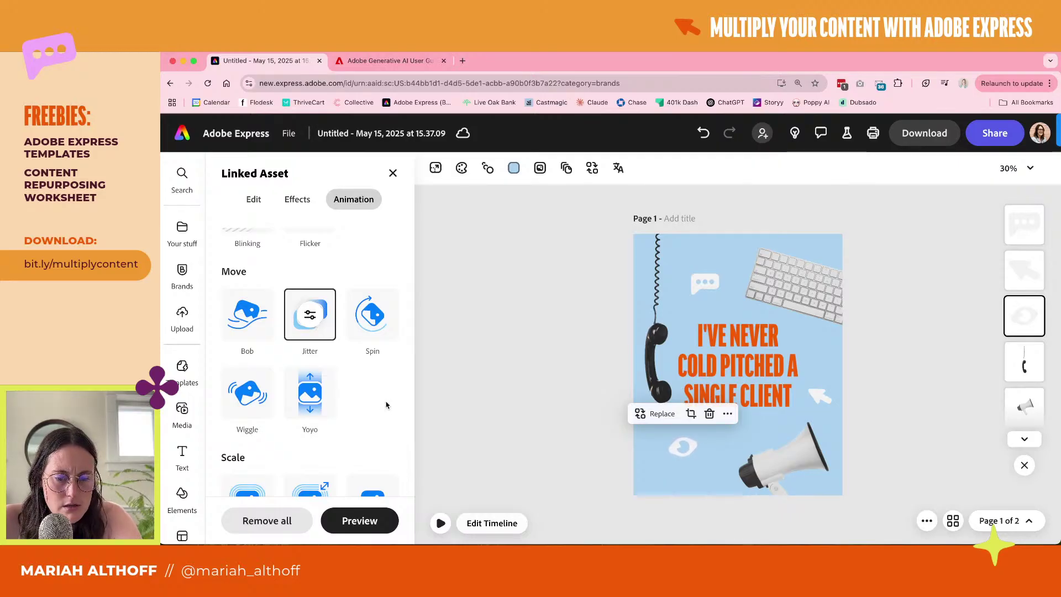
click(242, 319)
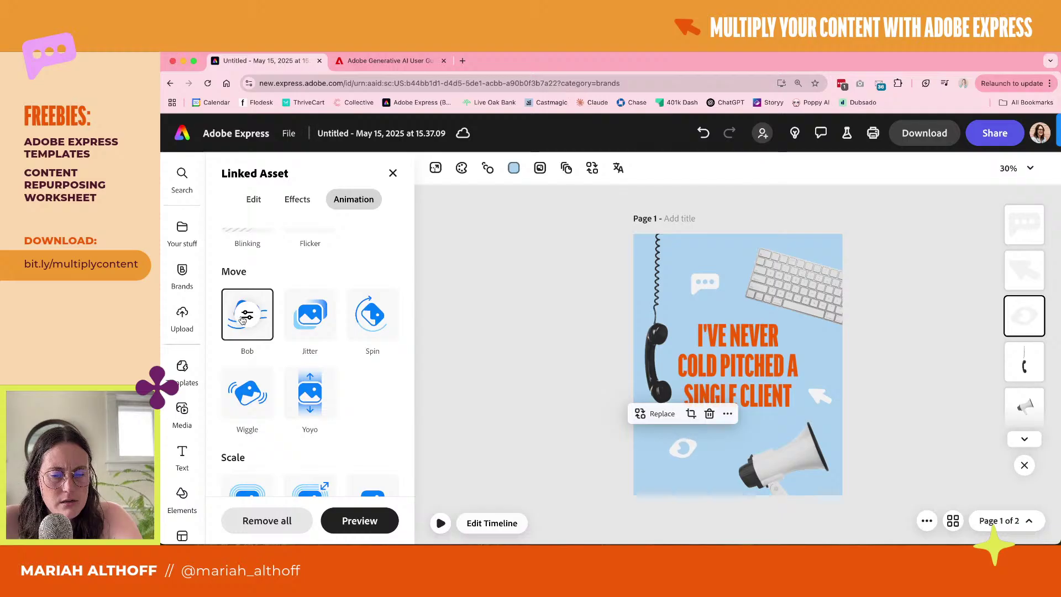
Apply the Yoyo loop animation to the white arrow after trying Wind, and play the animated cover
click(820, 402)
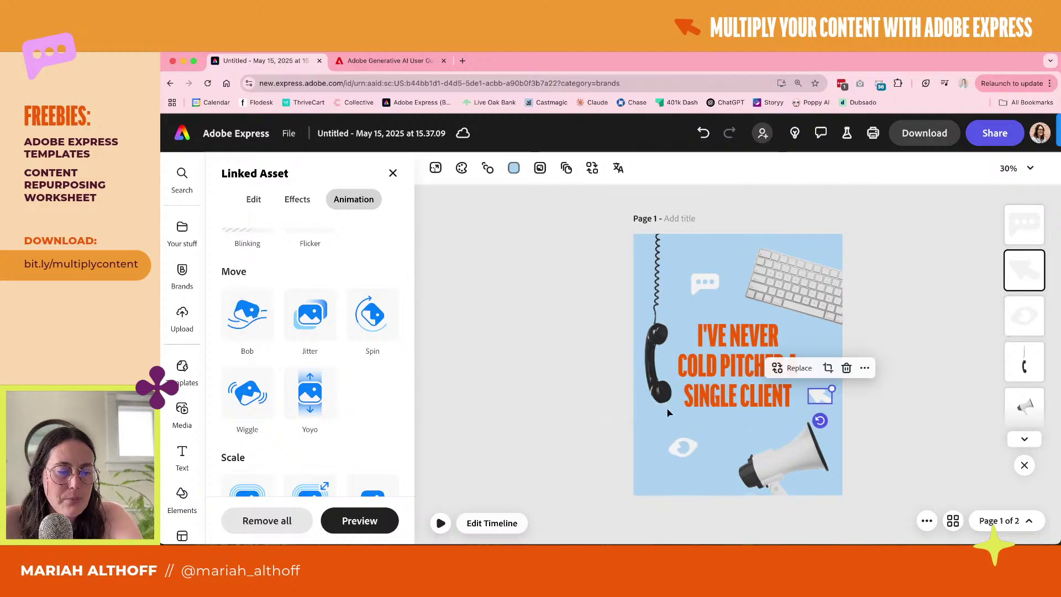
scroll(276, 411, down, 3)
scroll(276, 412, up, 2)
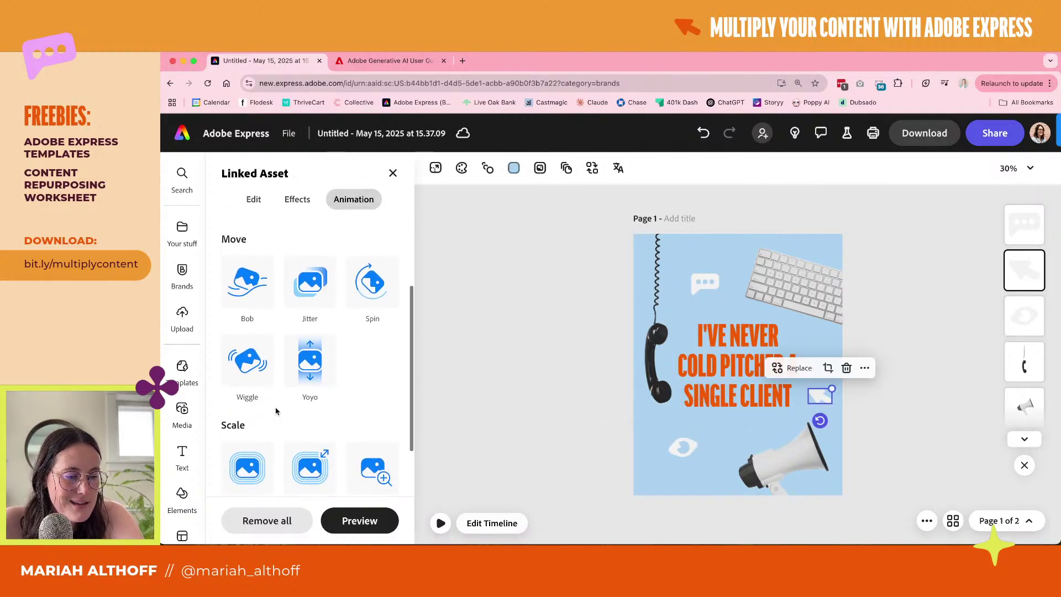
scroll(277, 411, up, 10)
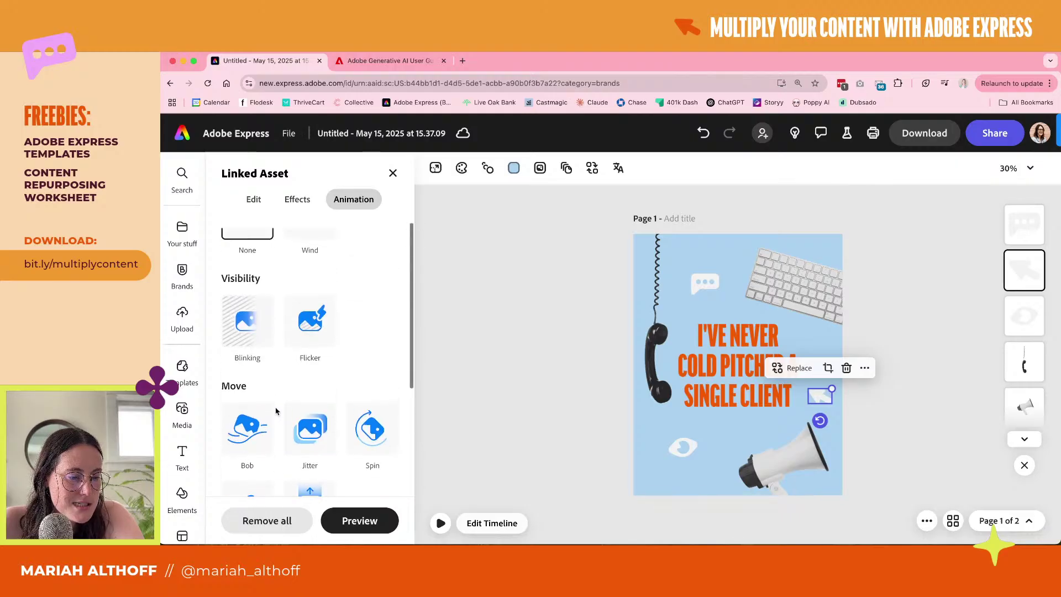
scroll(276, 412, down, 2)
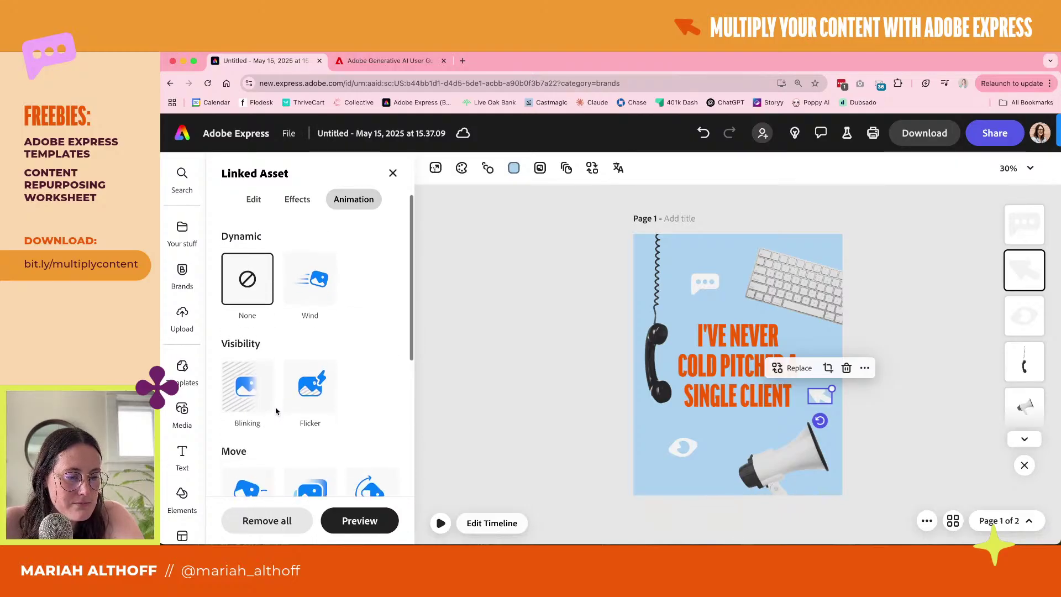
scroll(276, 411, up, 1)
click(323, 312)
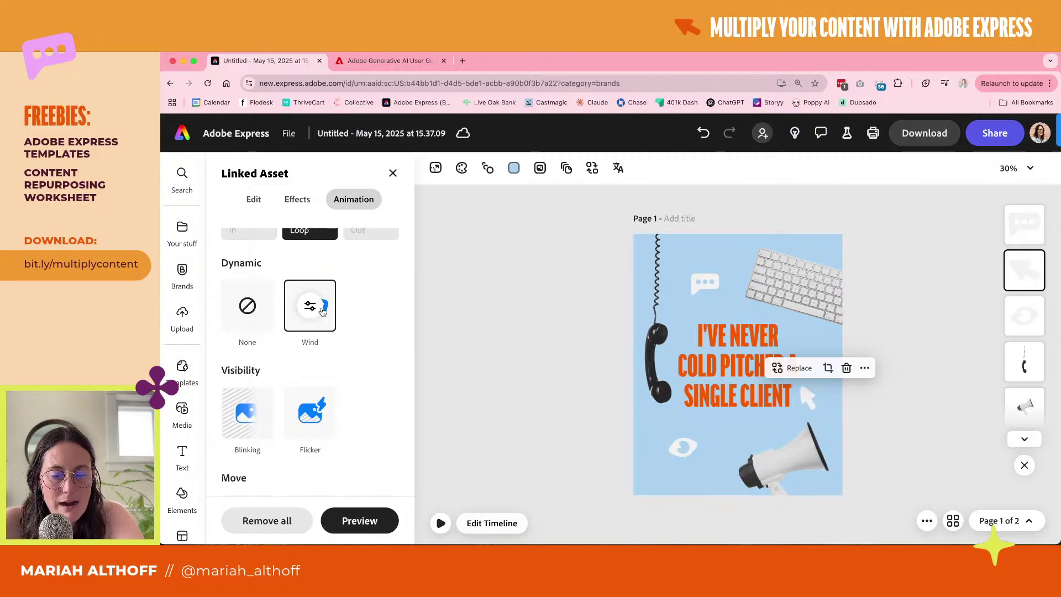
scroll(310, 382, down, 4)
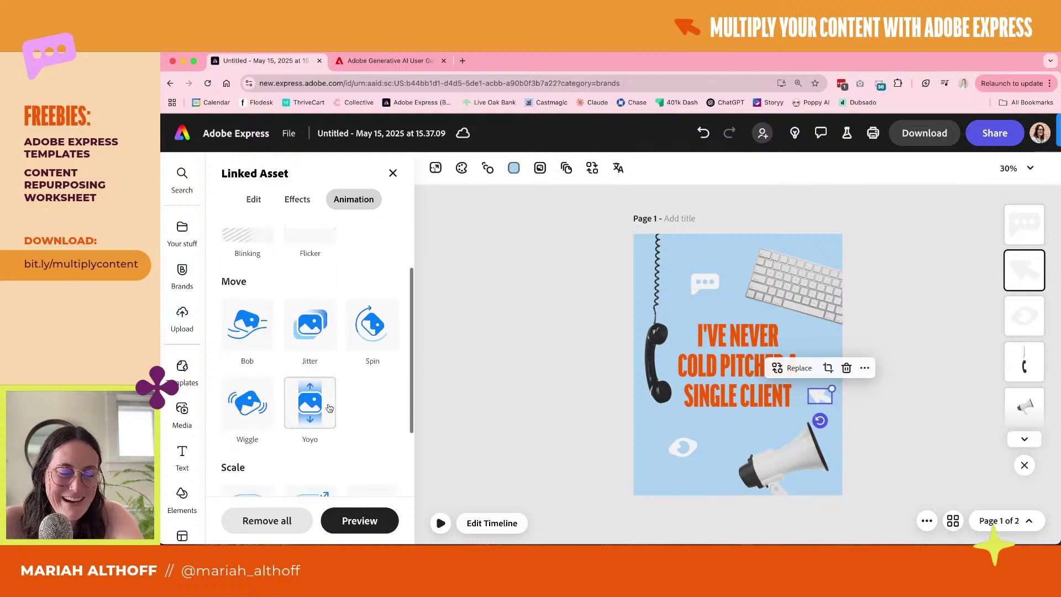
click(310, 380)
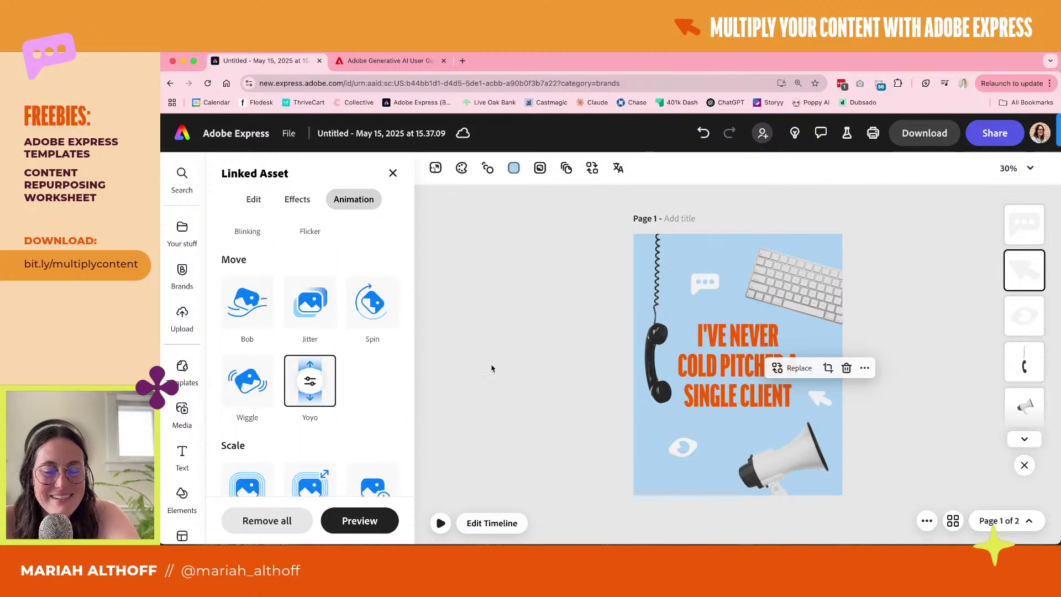
click(467, 357)
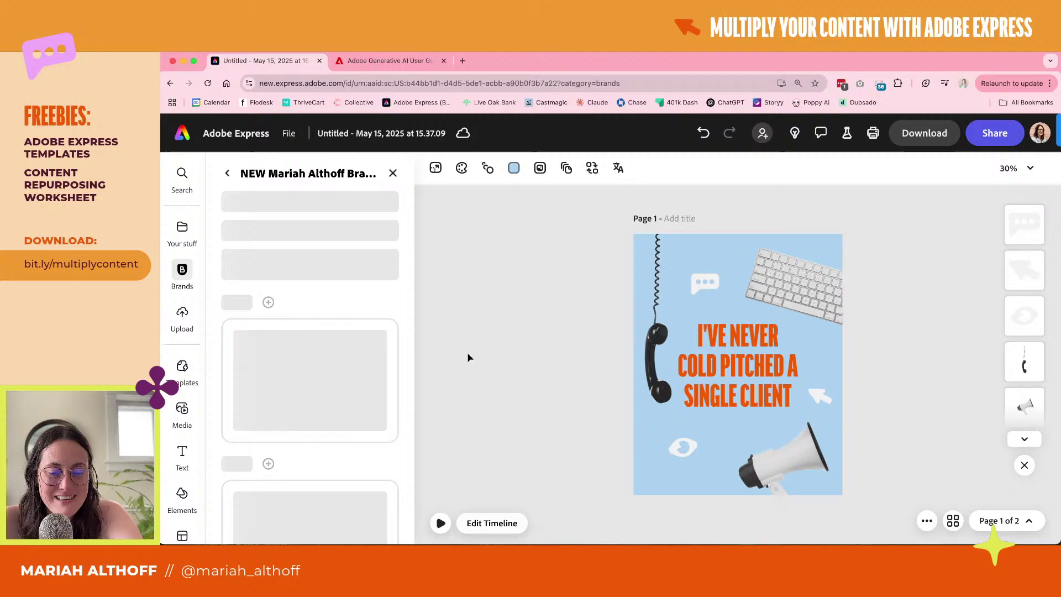
click(441, 524)
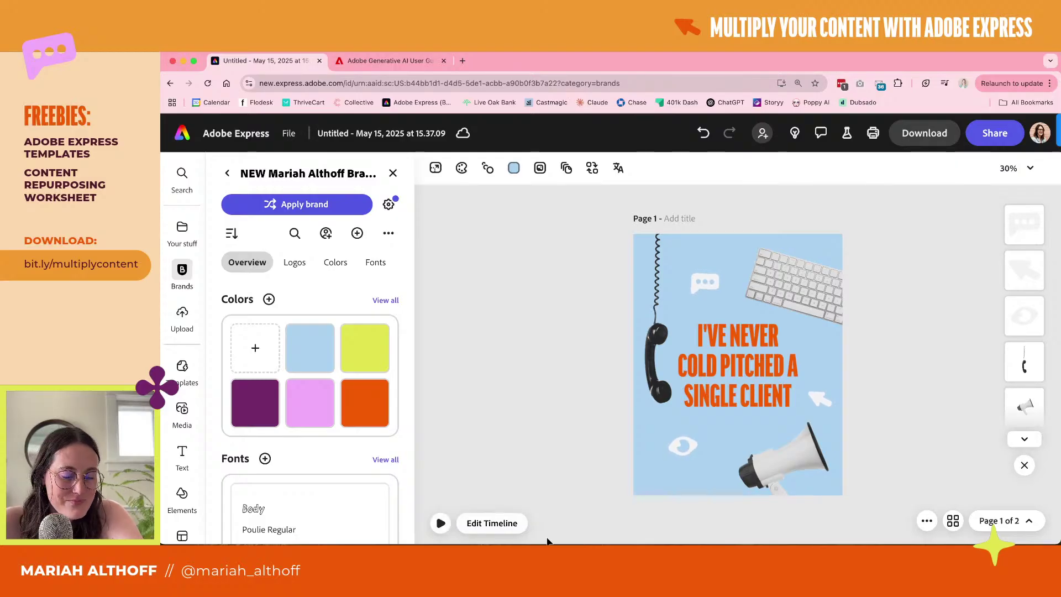
Open page 2 of the carousel and set its background to the light blue brand color
click(953, 522)
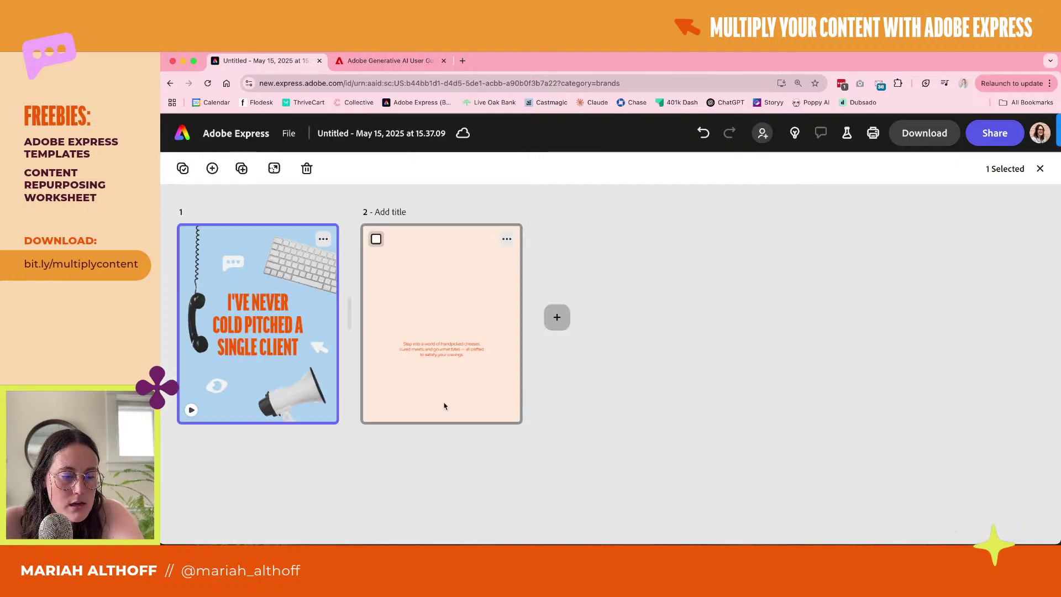
click(473, 402)
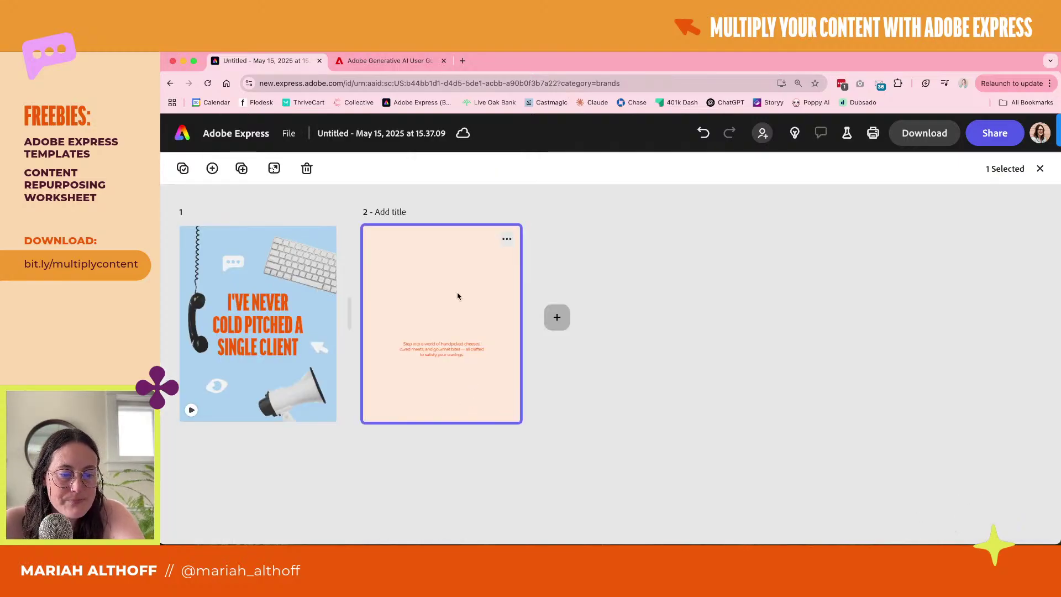
double_click(401, 300)
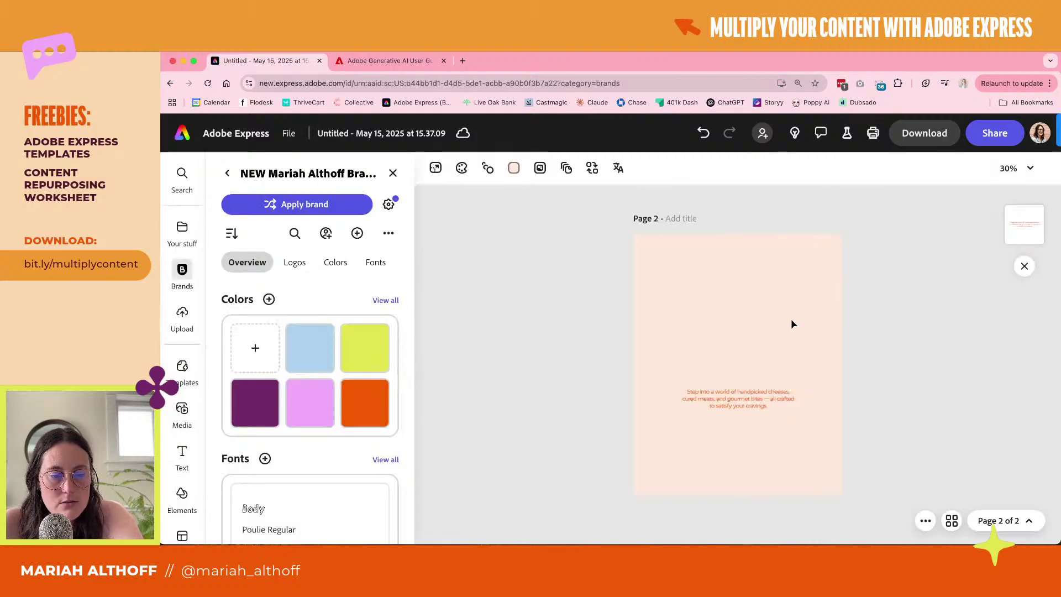
click(513, 169)
click(530, 432)
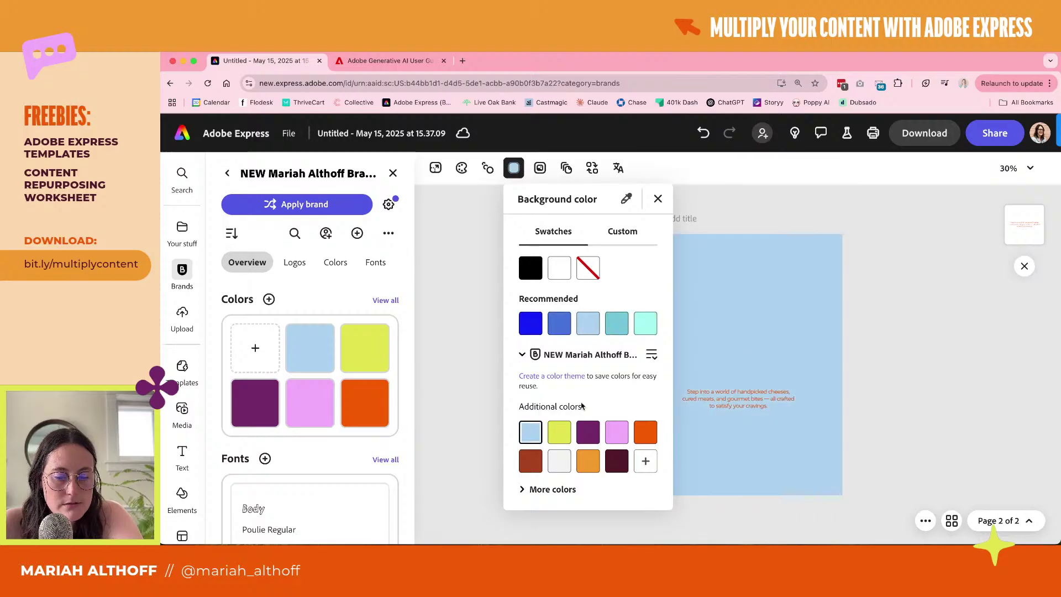
click(885, 319)
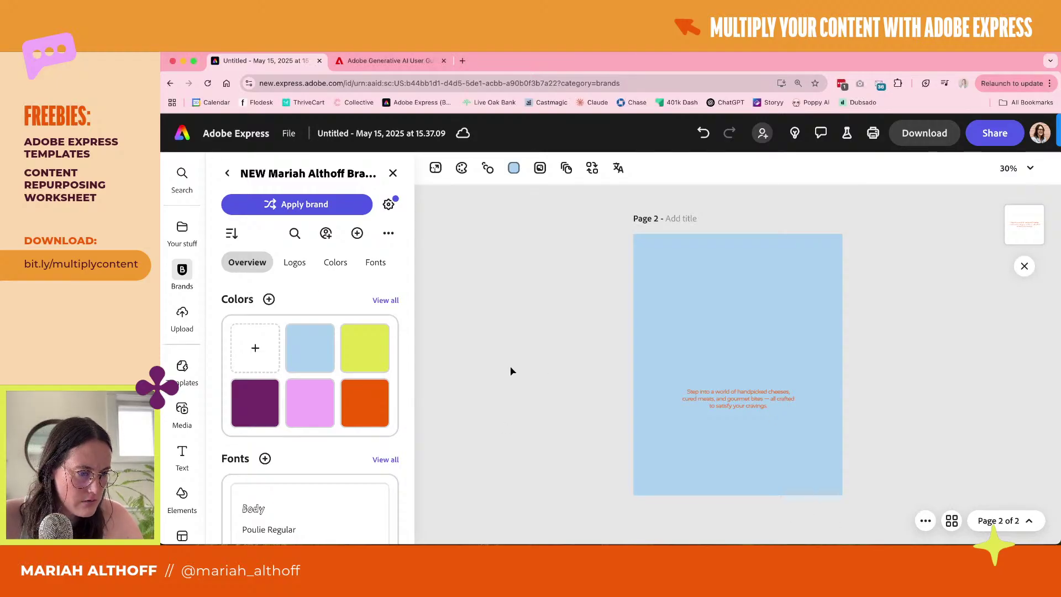
Copy the orange headline from the cover and paste it onto page 2
scroll(326, 508, down, 1)
scroll(327, 505, up, 1)
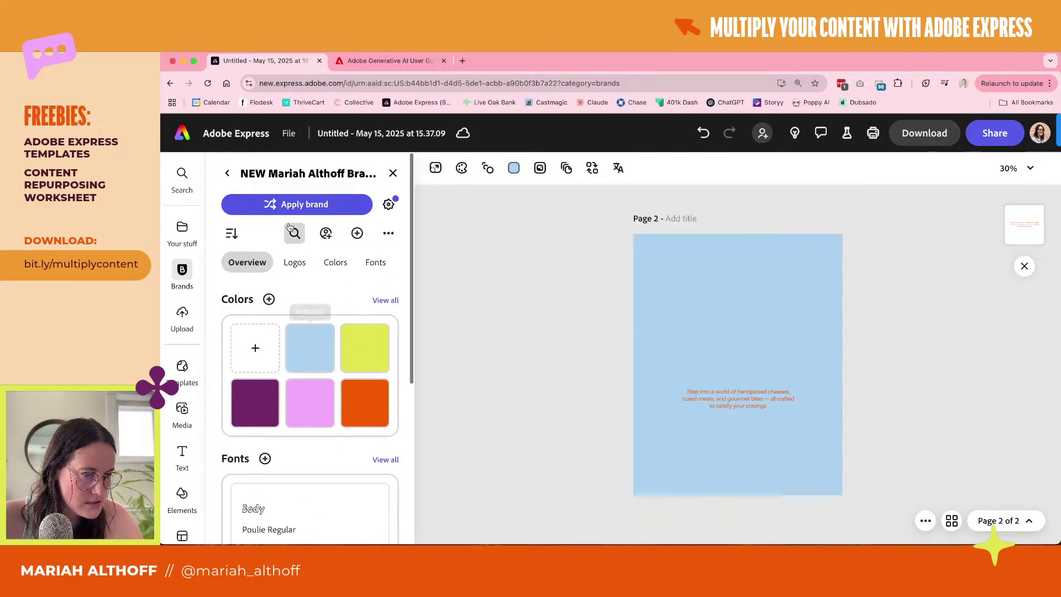
click(185, 451)
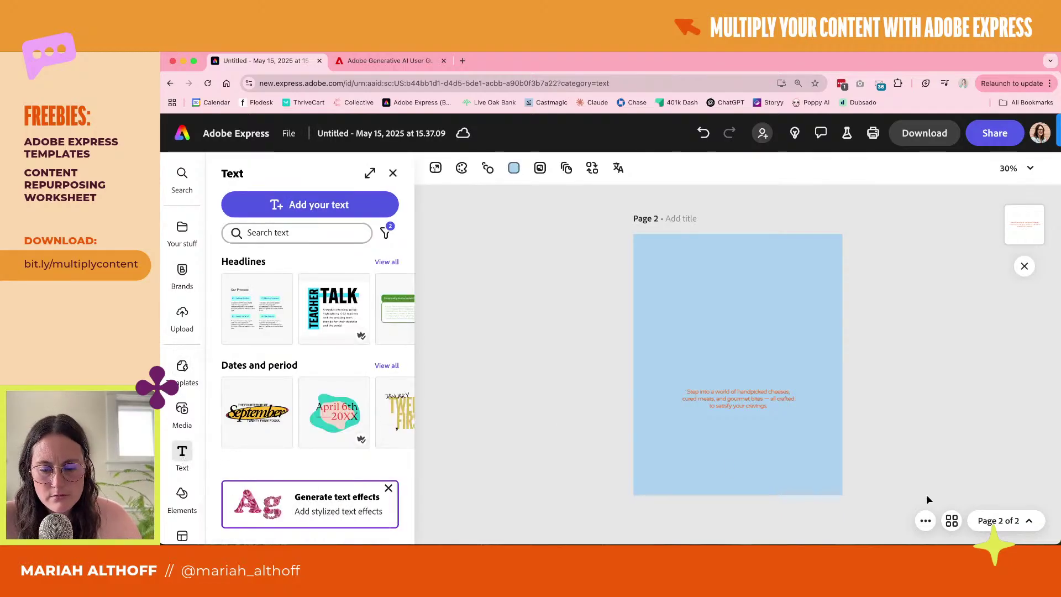
click(958, 521)
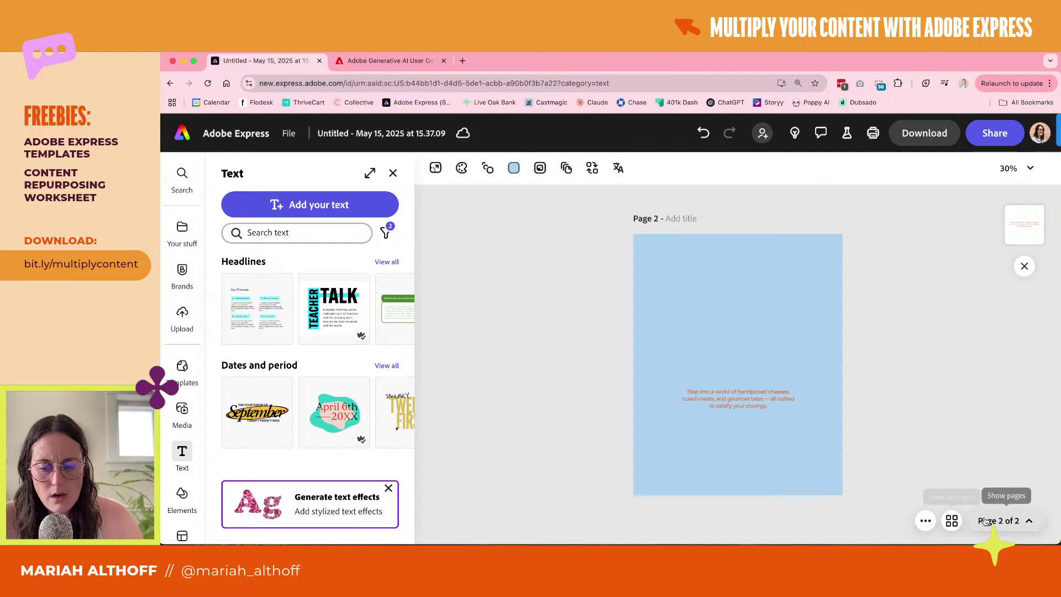
click(458, 523)
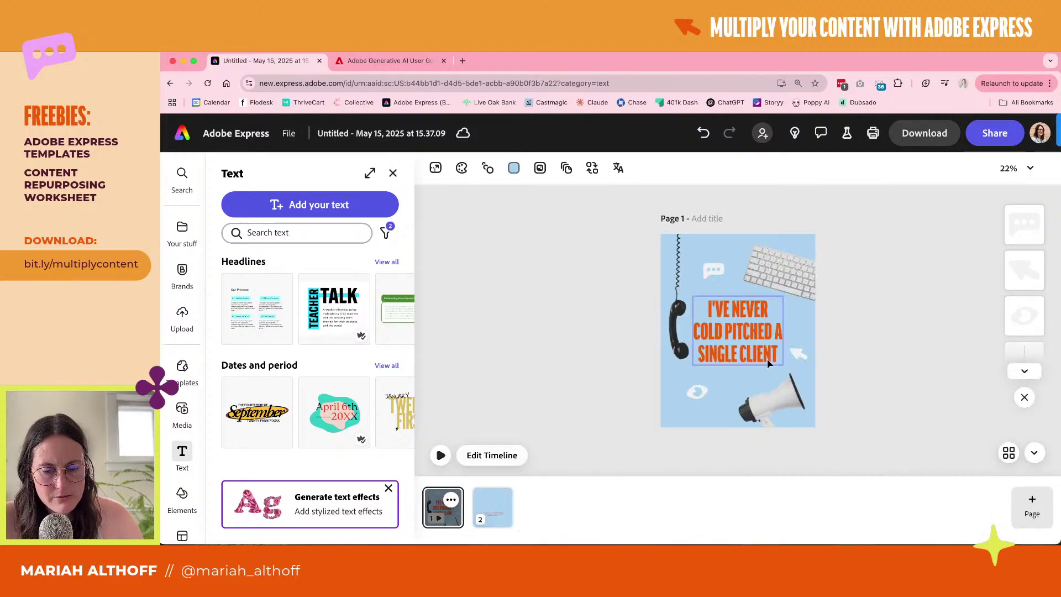
click(485, 522)
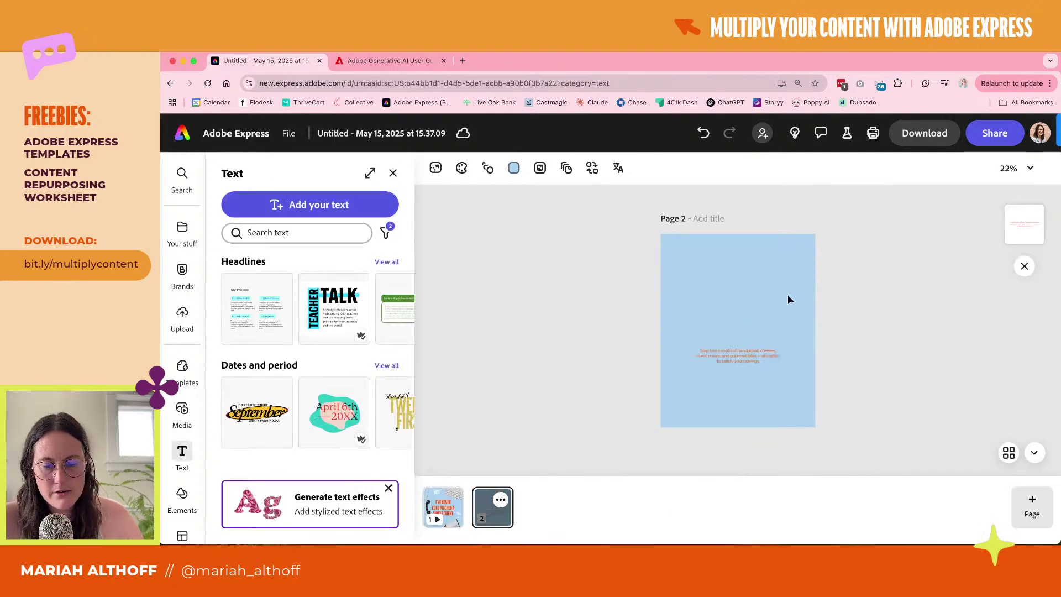
key(ctrl+v)
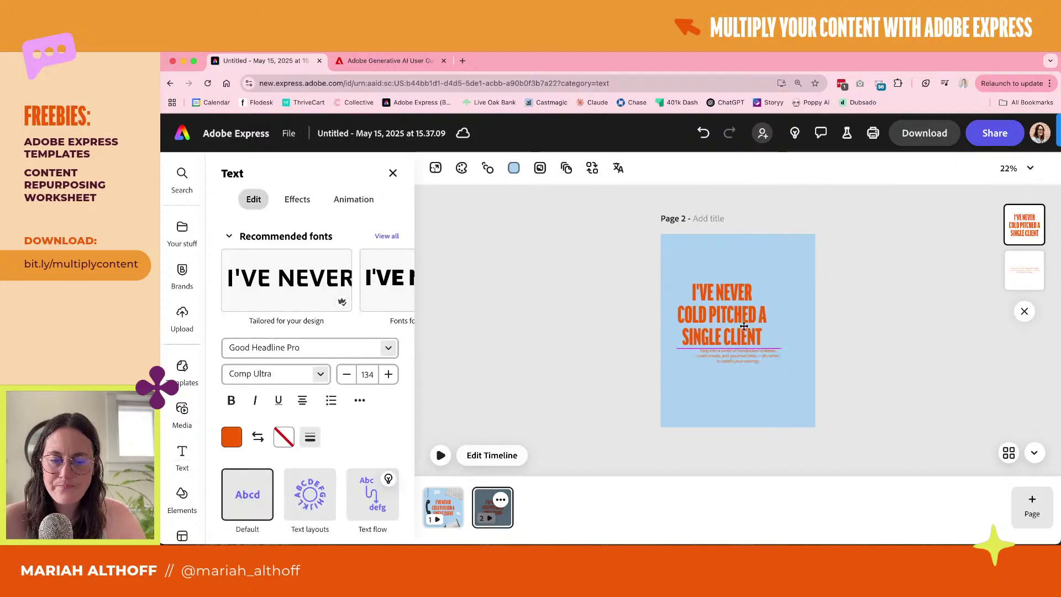
Move the small body text further down page 2 and center the pasted headline directly above it
click(751, 354)
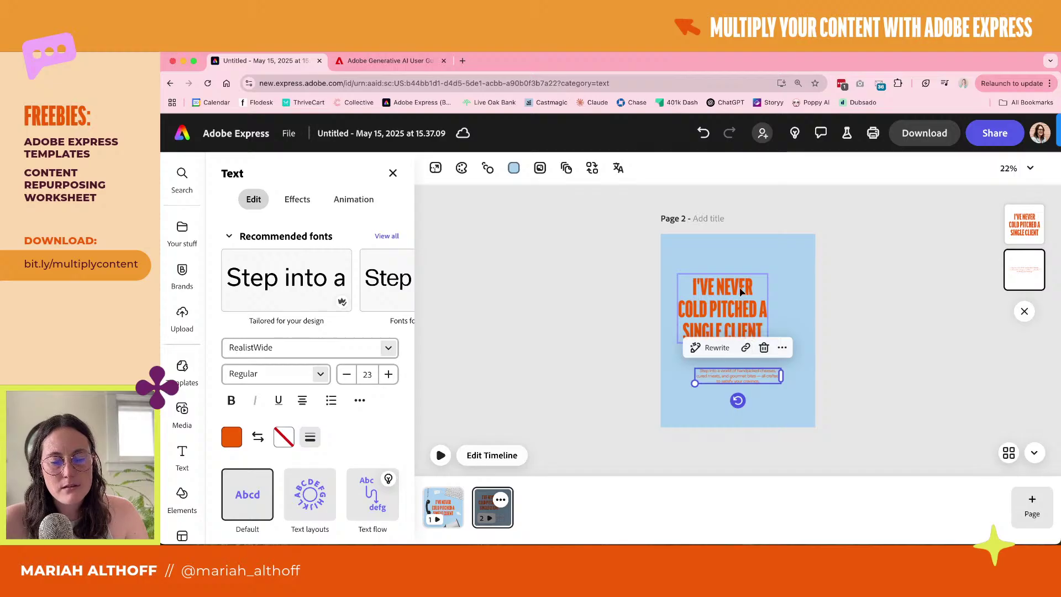
click(744, 302)
drag(745, 303, 748, 304)
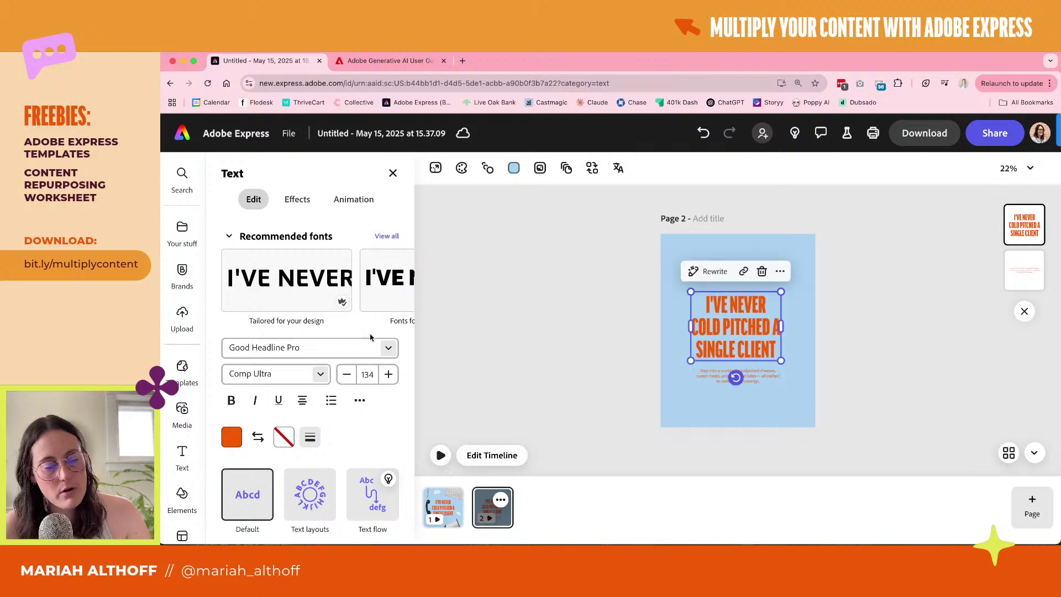
Left-align the page 2 headline and move it together with the body text to the lower left of the page
click(302, 402)
click(302, 402)
click(303, 401)
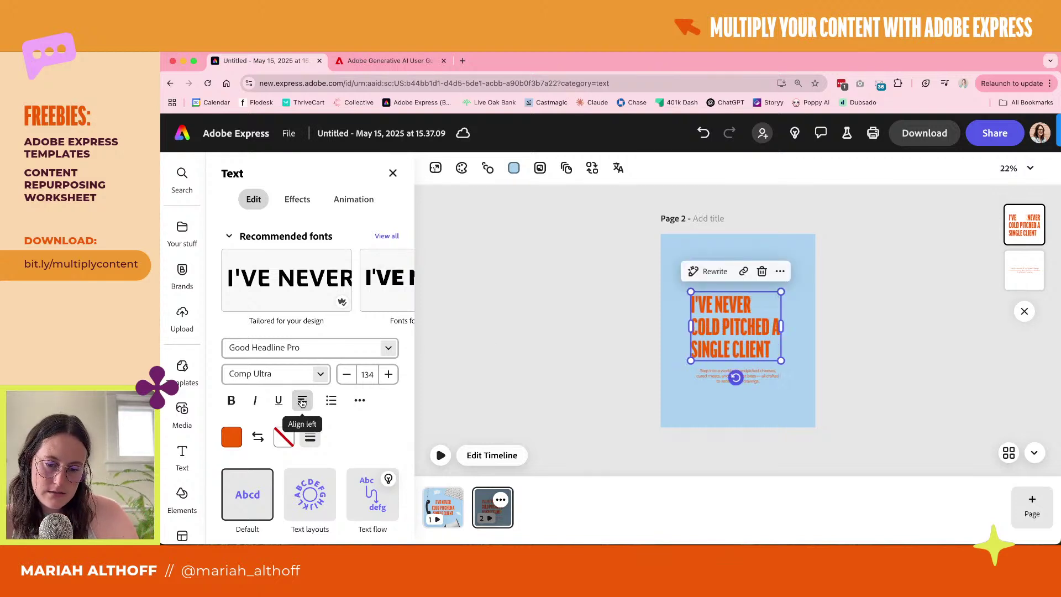
drag(746, 338, 736, 376)
shift+click(738, 357)
click(901, 336)
Left-align the body text on page 2 and nudge it slightly closer to the headline
click(713, 402)
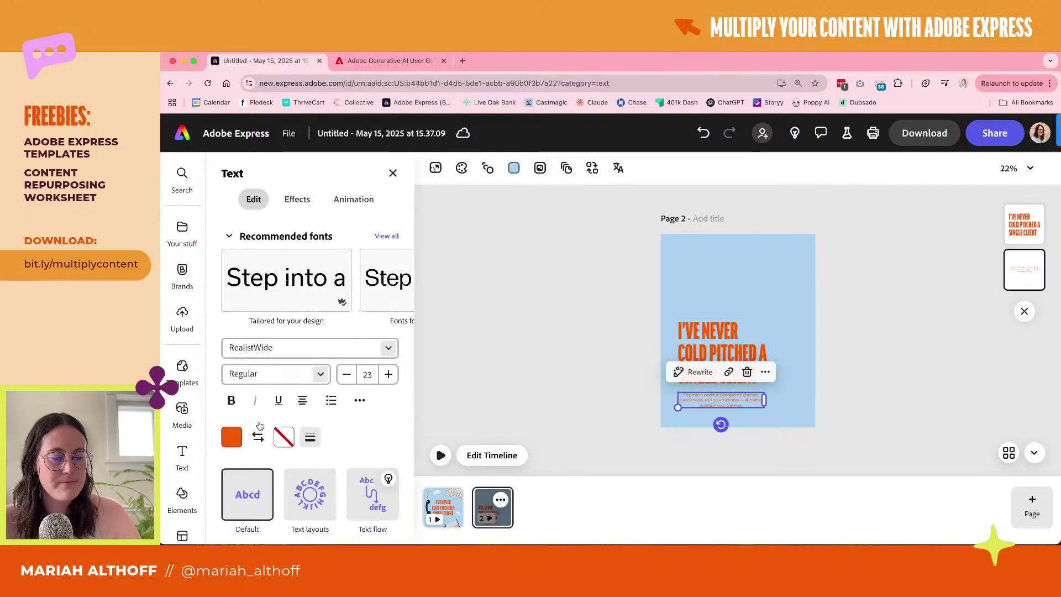
click(304, 405)
click(518, 349)
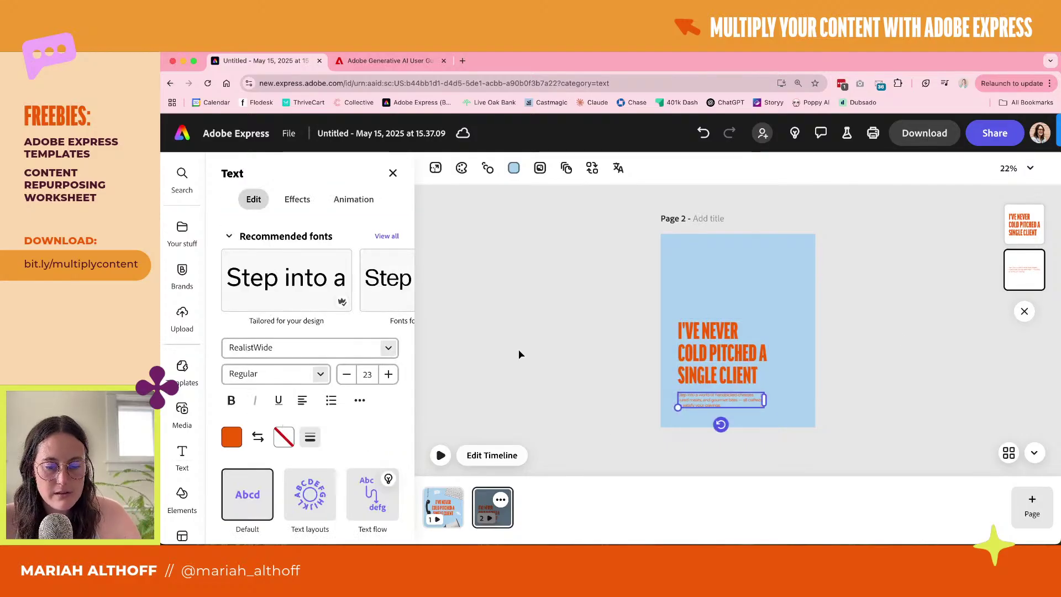
click(687, 405)
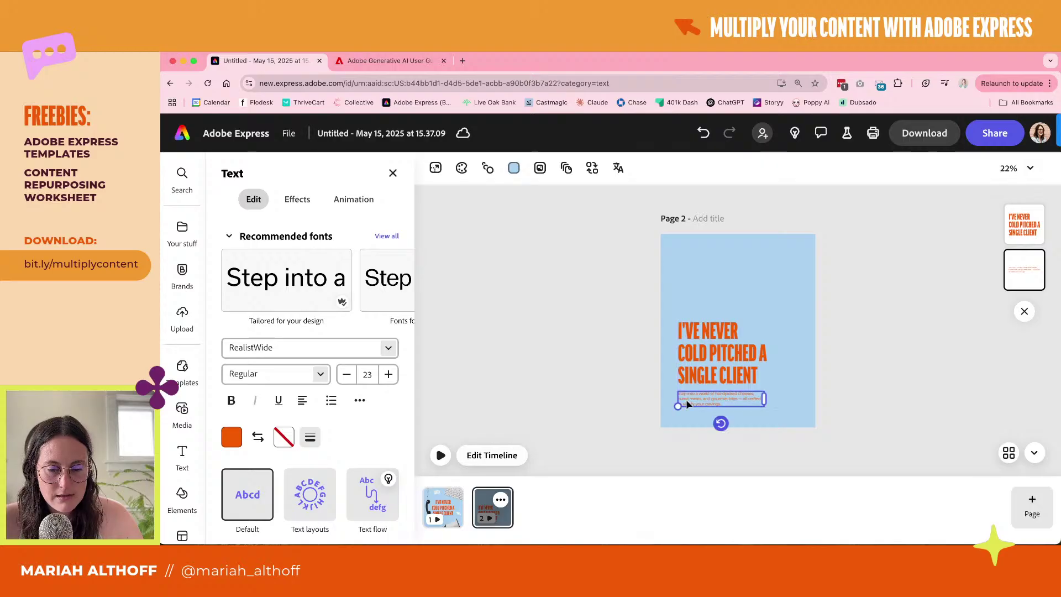
Replace the page 2 headline with "NOT ONCE HAVE I MADE A COLD CALL, SLID INTO DM OR EMAILED A STRANGER"
key(super+equal)
click(756, 320)
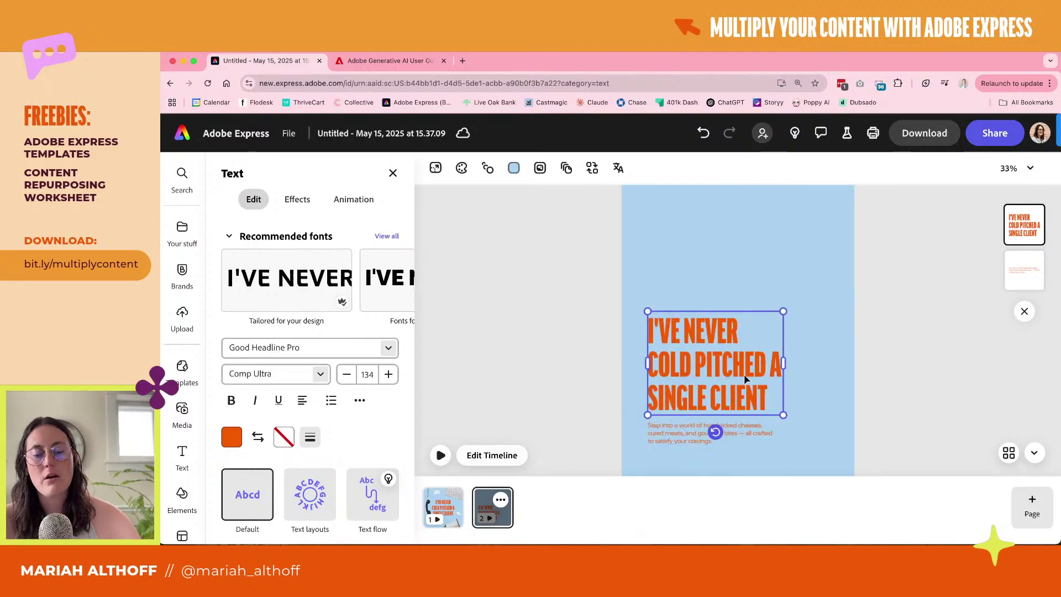
double_click(730, 363)
drag(769, 400, 613, 325)
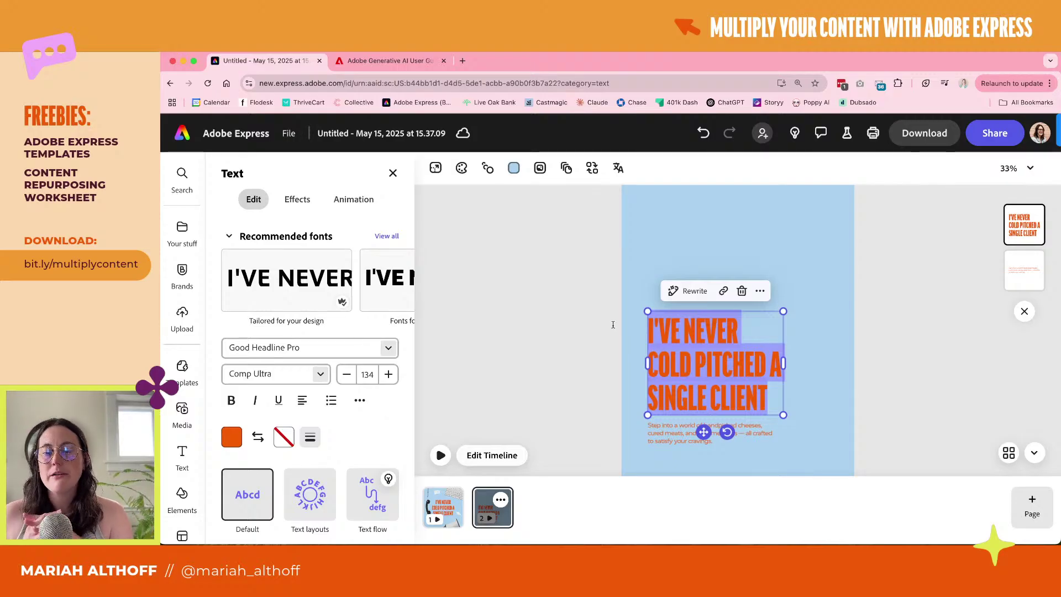
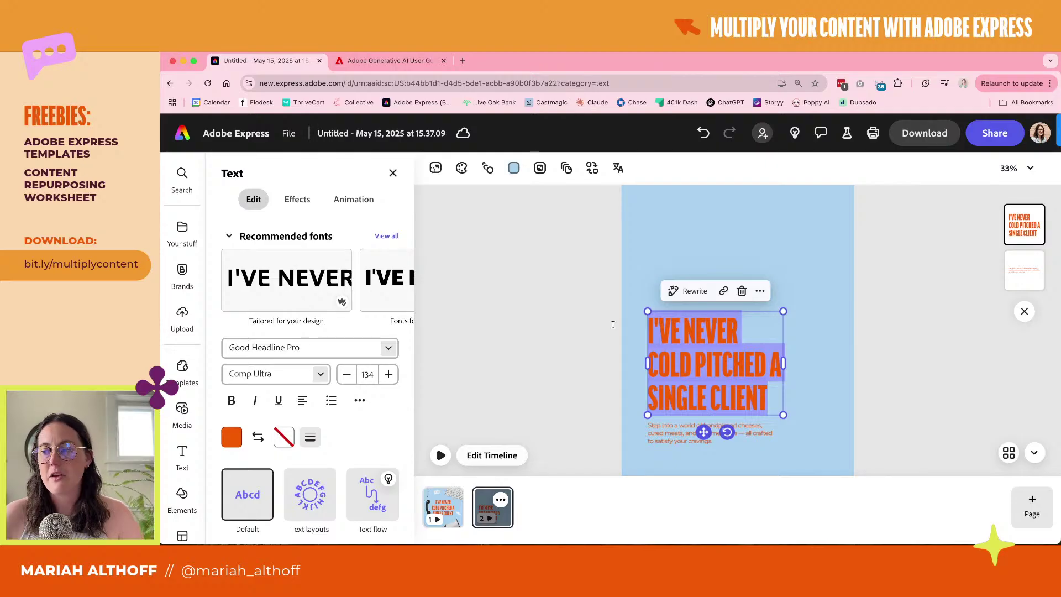
scroll(721, 400, down, 2)
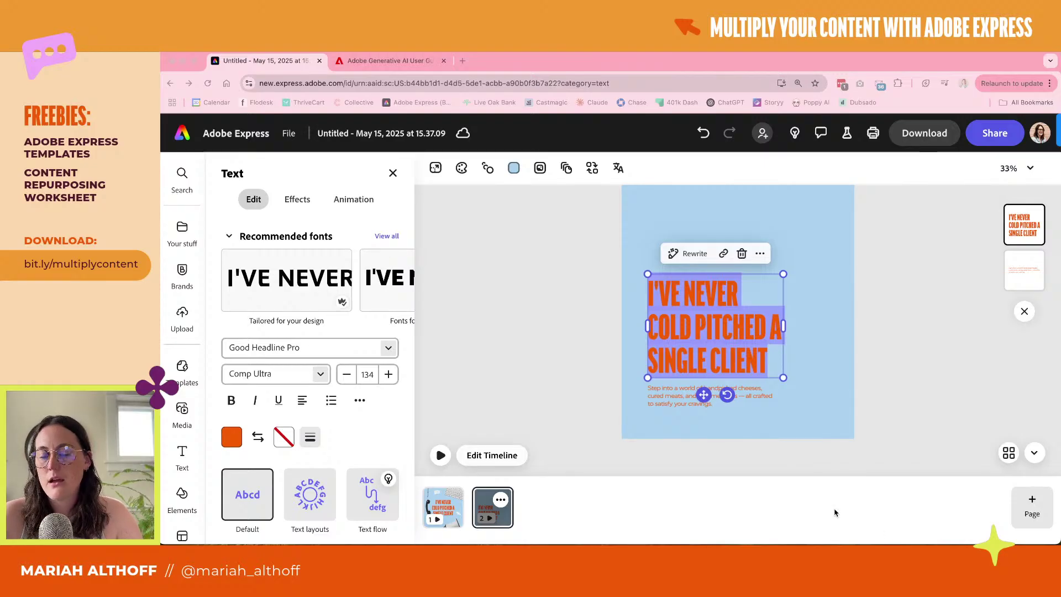
text(N)
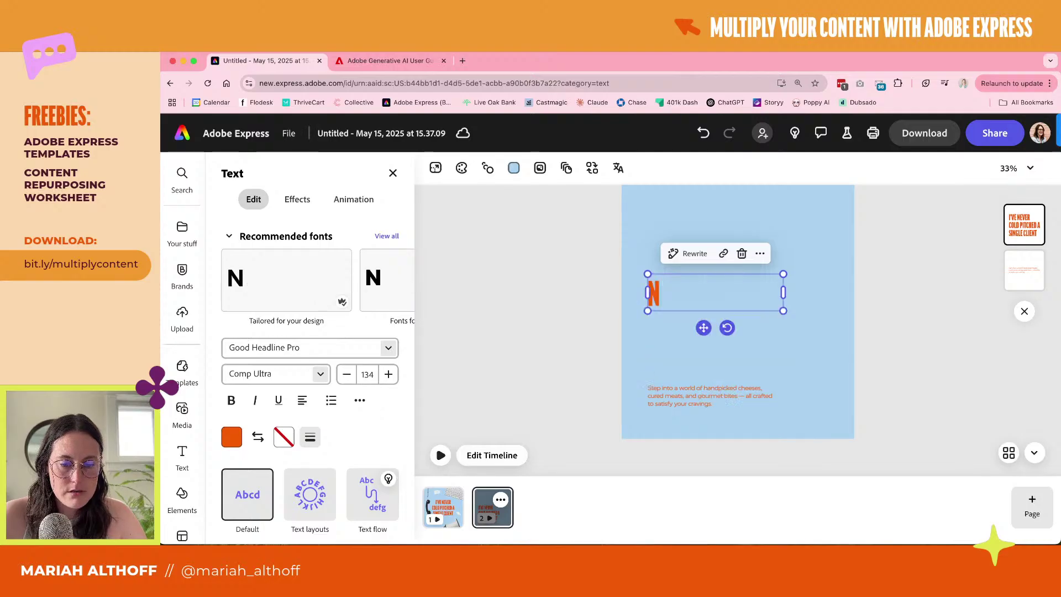
text(OT ONCE HAVE)
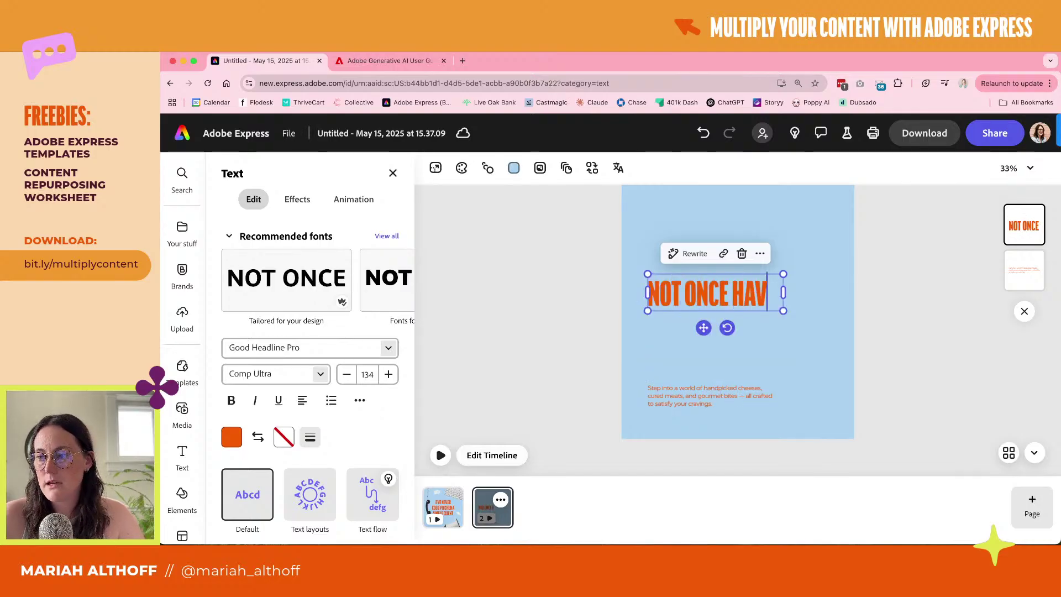
key(Return)
text(I MADE A COLD CA)
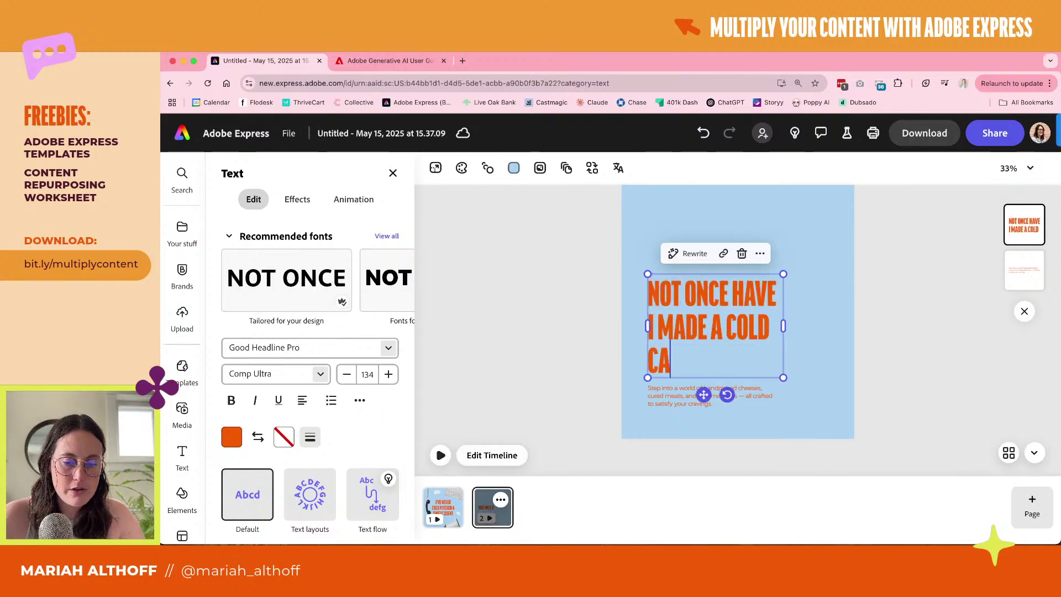
text(LL, SLIDE INT)
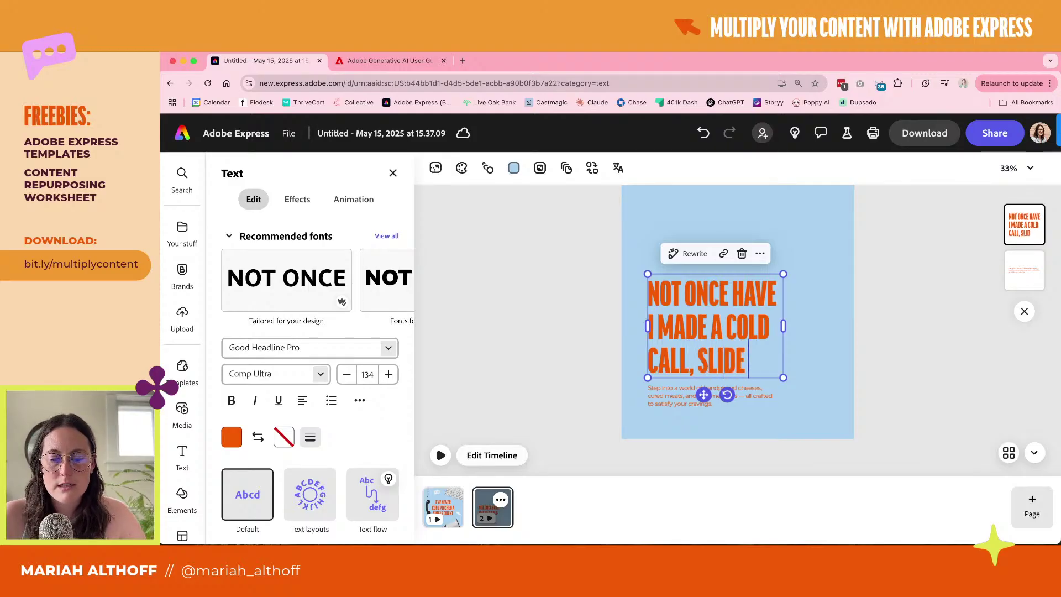
key(BackSpace)
key(BackSpace)
key(BackSpace)
key(BackSpace)
key(BackSpace)
text(INTO DMA)
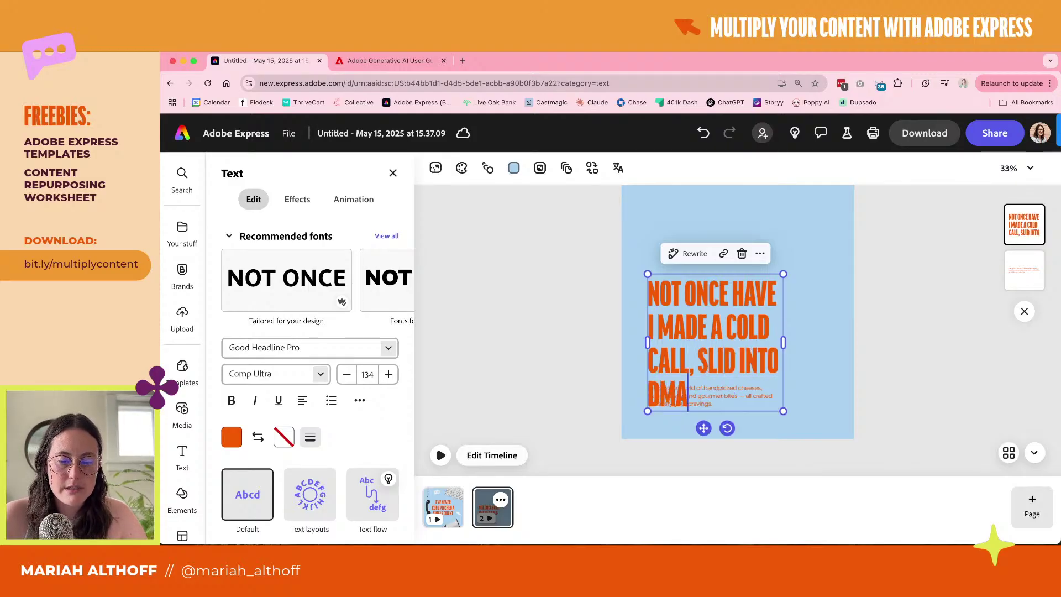
key(BackSpace)
text(O)
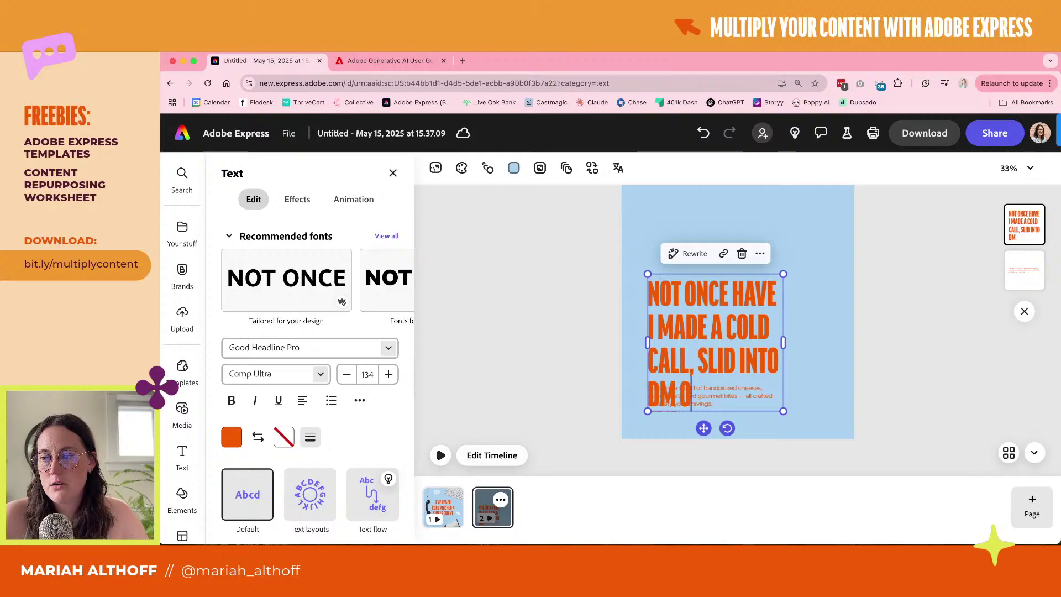
text(R EMAILED A STRANGER)
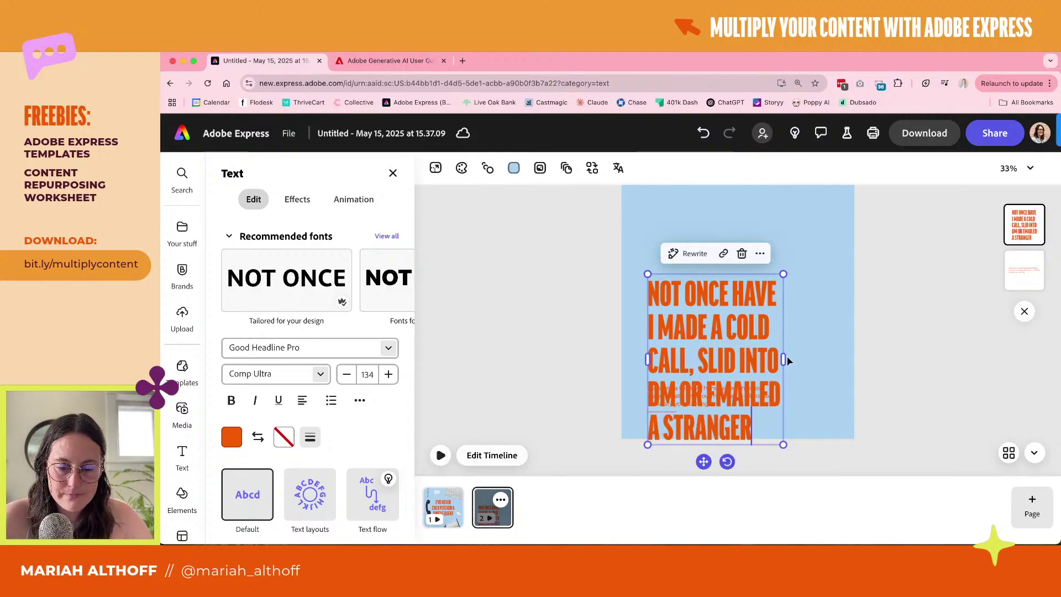
Widen the page 2 headline's text box toward the right page margin so the headline wraps onto four lines
drag(784, 360, 842, 363)
click(944, 397)
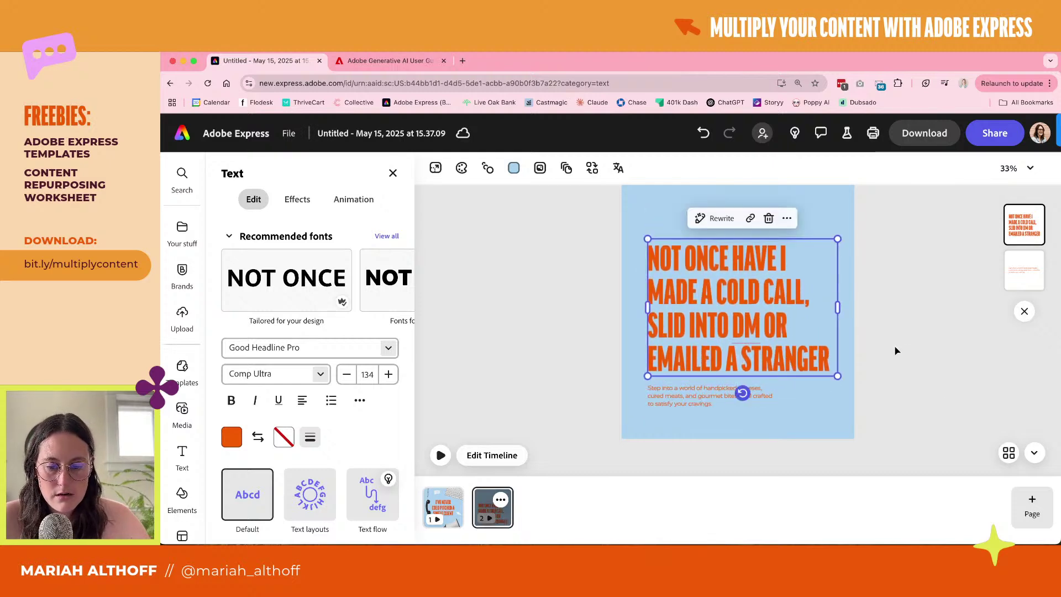
click(905, 359)
Correct "DM" to "DMs" in the headline and scale the headline down slightly to size 129
click(781, 370)
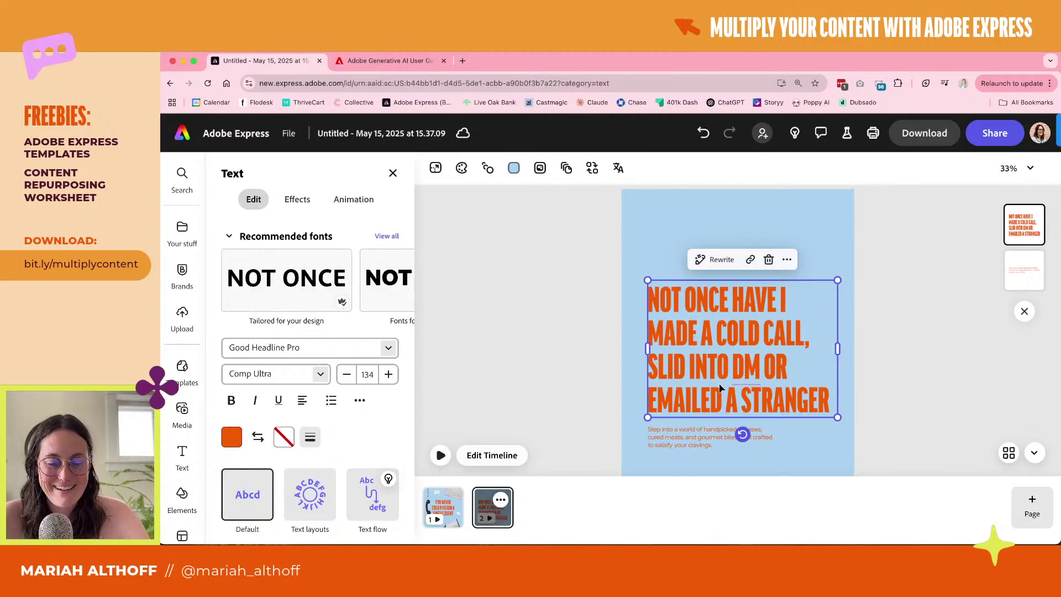
click(755, 379)
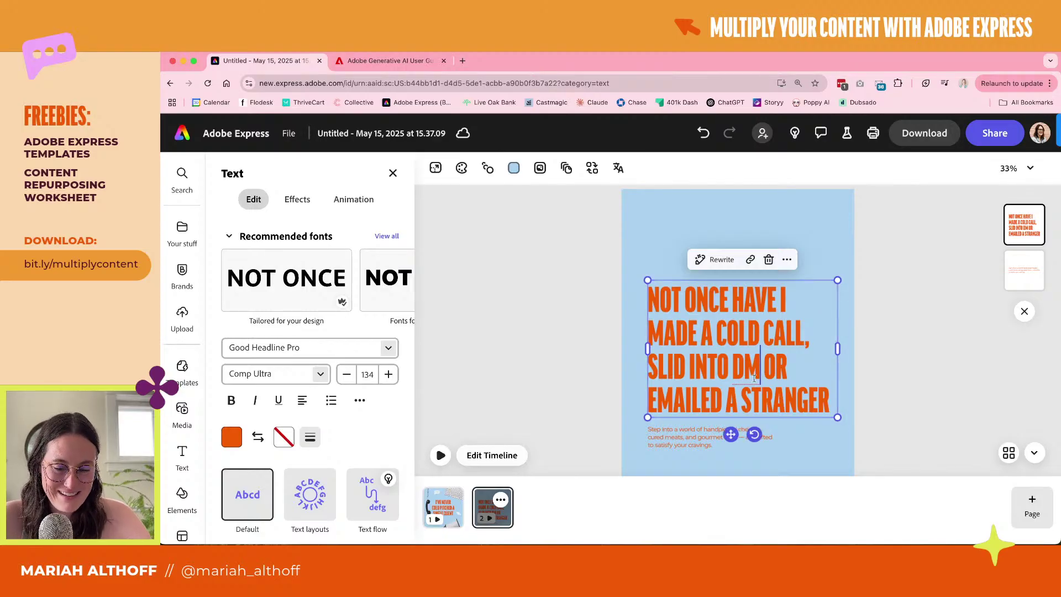
text(s)
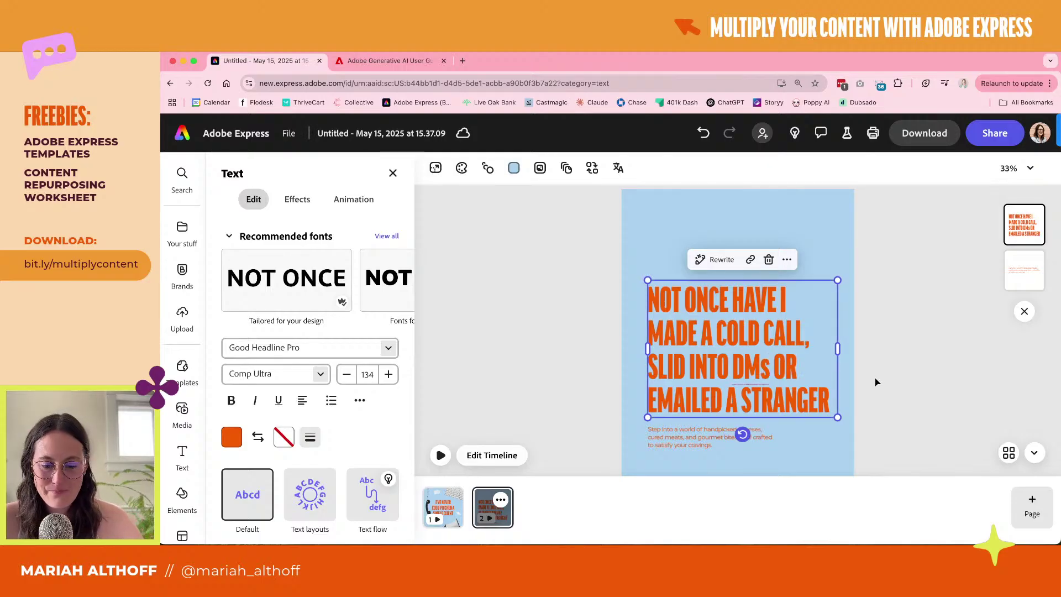
drag(838, 418, 830, 412)
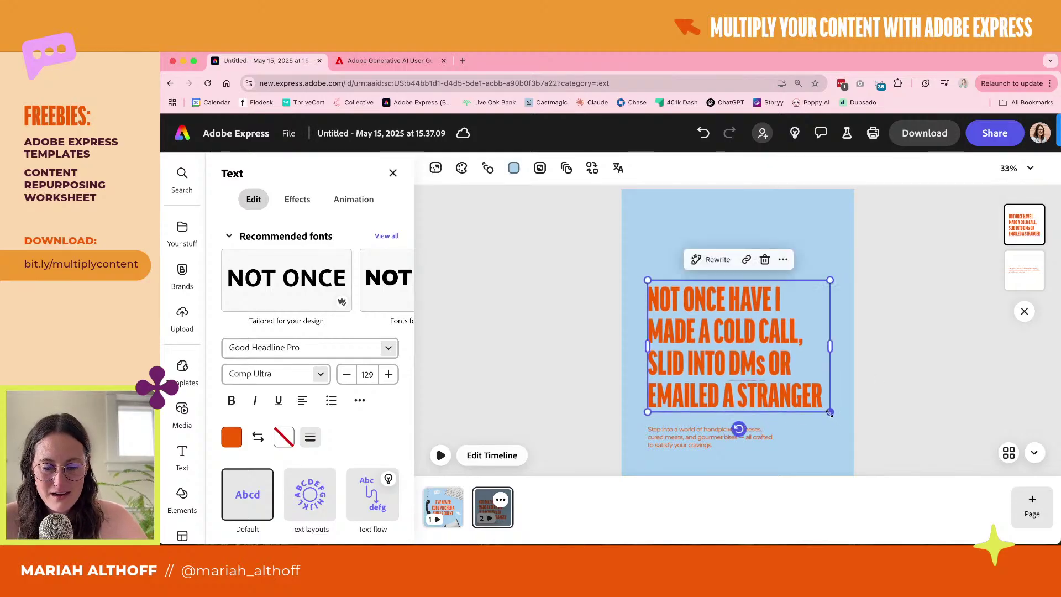
Nudge the body text up toward the headline and replace it with "And yet, I built a booked-out freelance business online."
click(719, 439)
drag(726, 443, 725, 436)
double_click(725, 429)
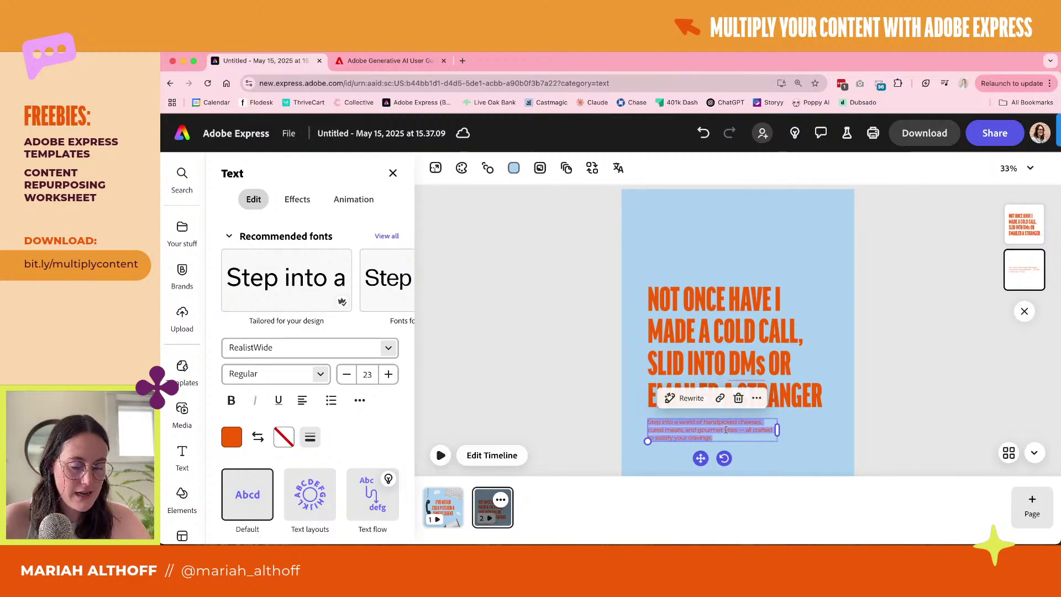
text(And yet,)
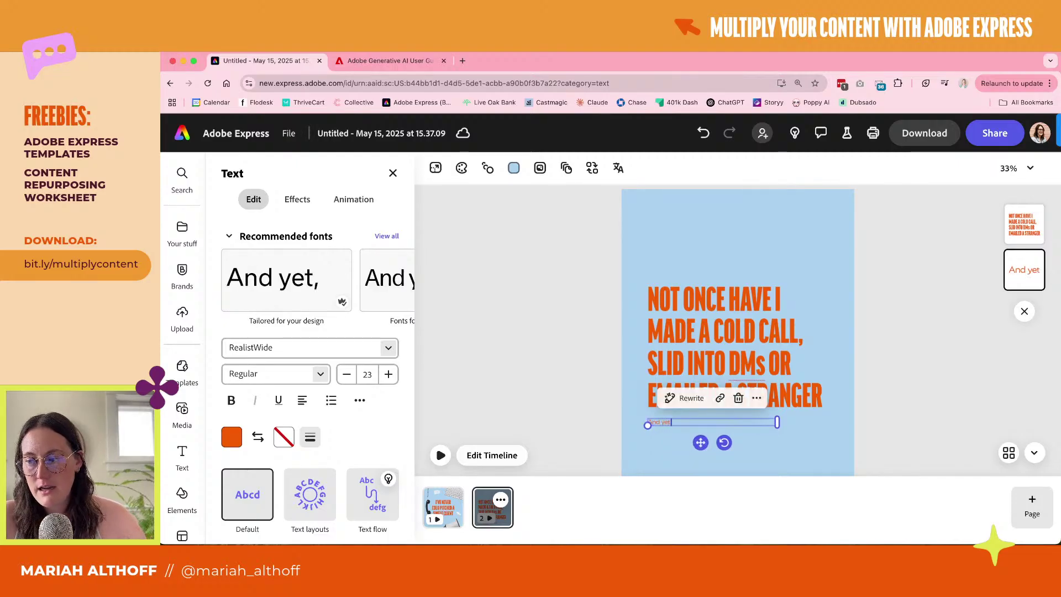
text( I built a)
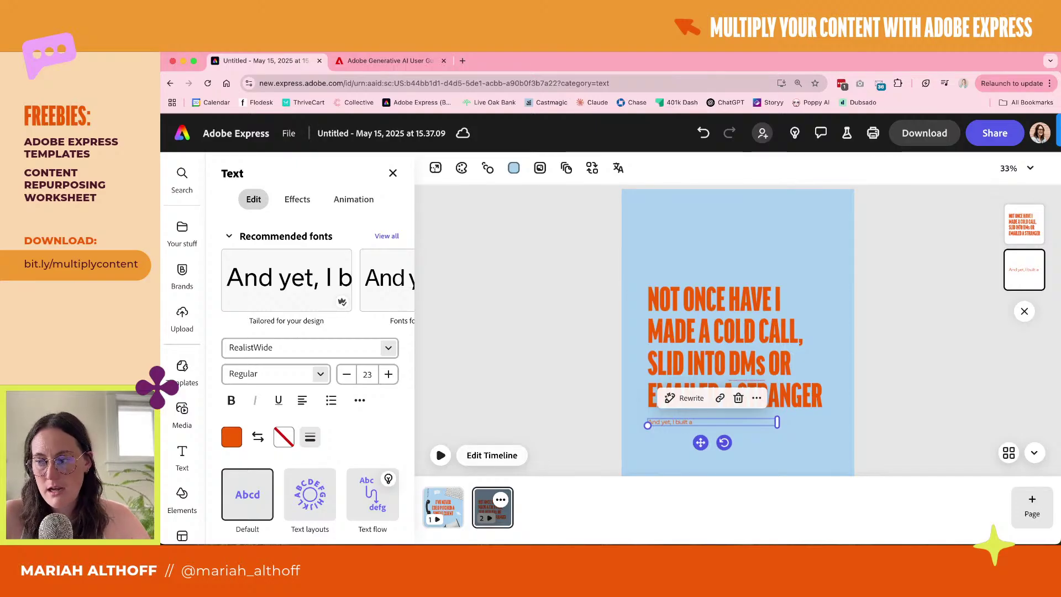
text( booked-ou)
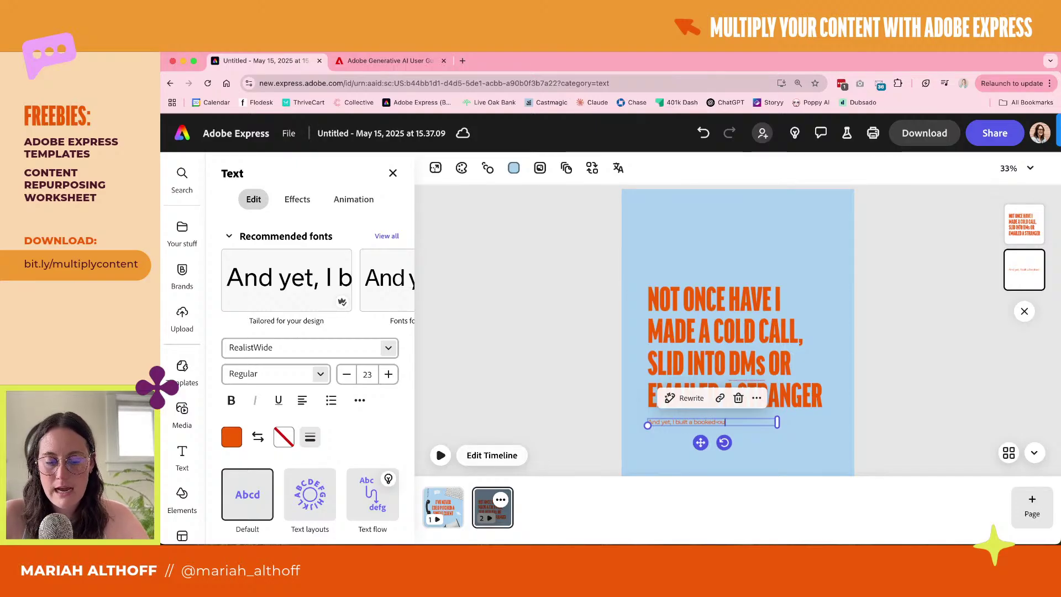
text(t freela)
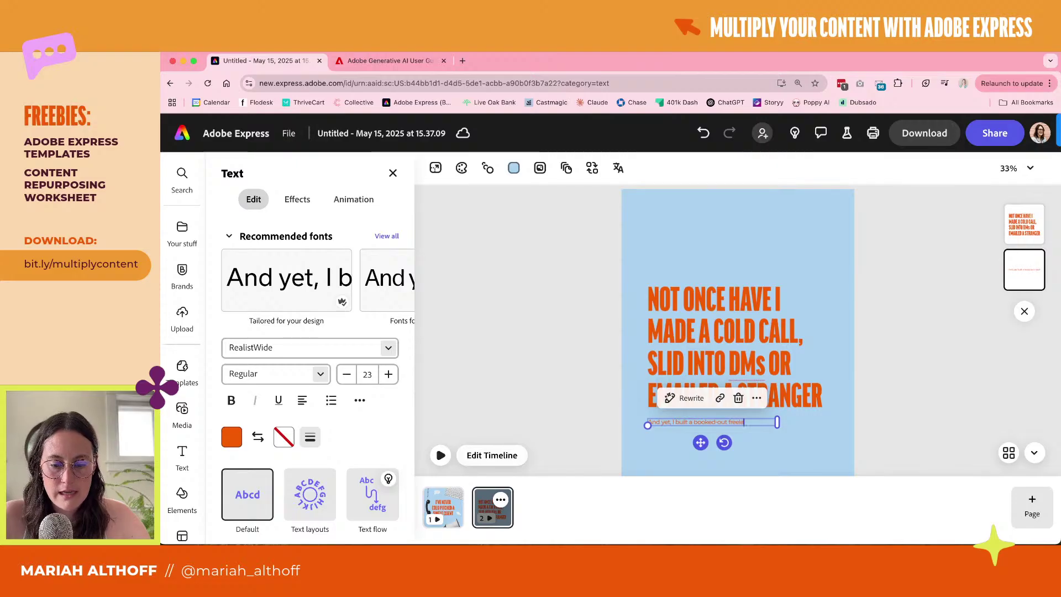
text(nce business online)
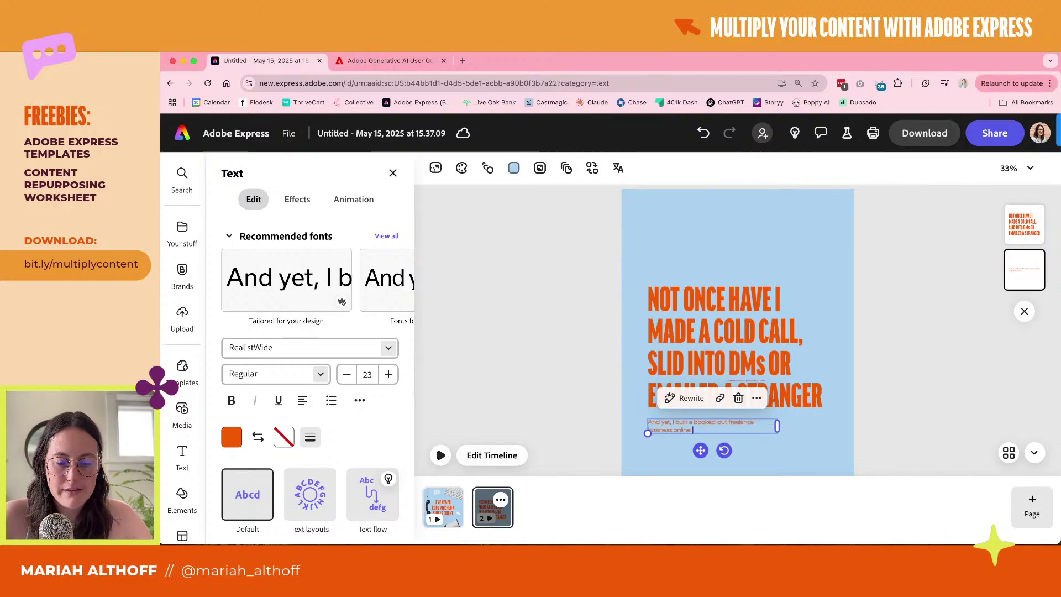
text(.)
Enlarge the body text to about size 35, wrapped onto two lines and aligned with the headline's left edge
drag(648, 433, 601, 457)
drag(778, 428, 738, 429)
drag(656, 456, 706, 455)
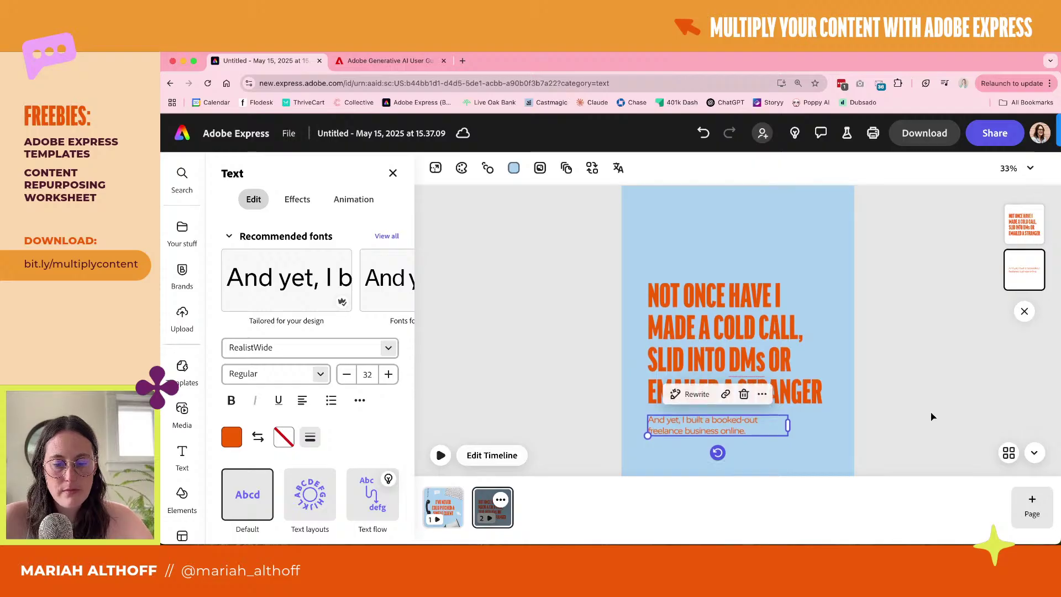
scroll(933, 416, down, 2)
click(691, 409)
click(649, 381)
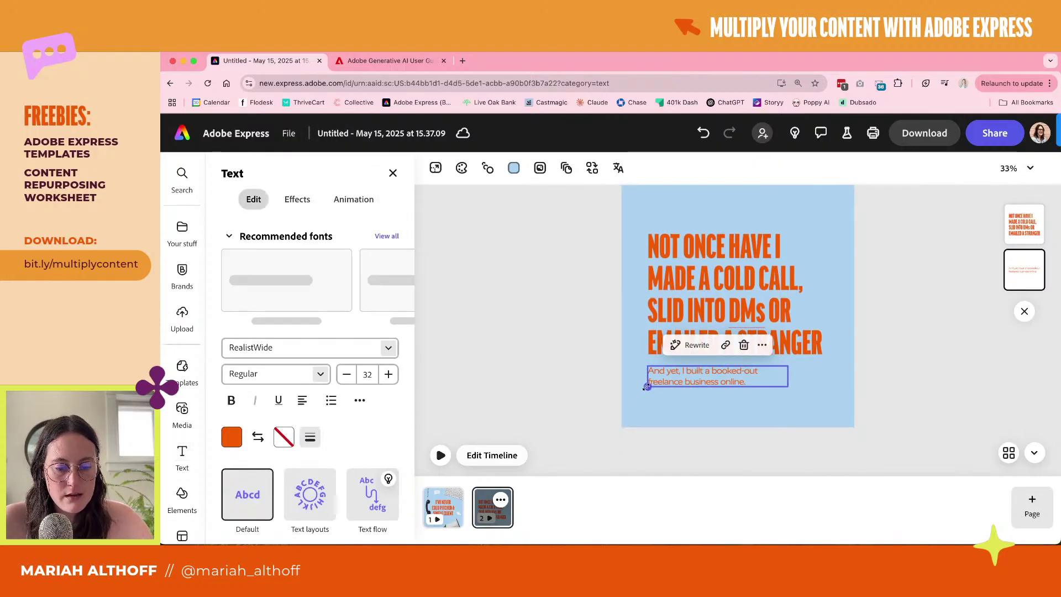
drag(648, 387, 683, 381)
click(685, 408)
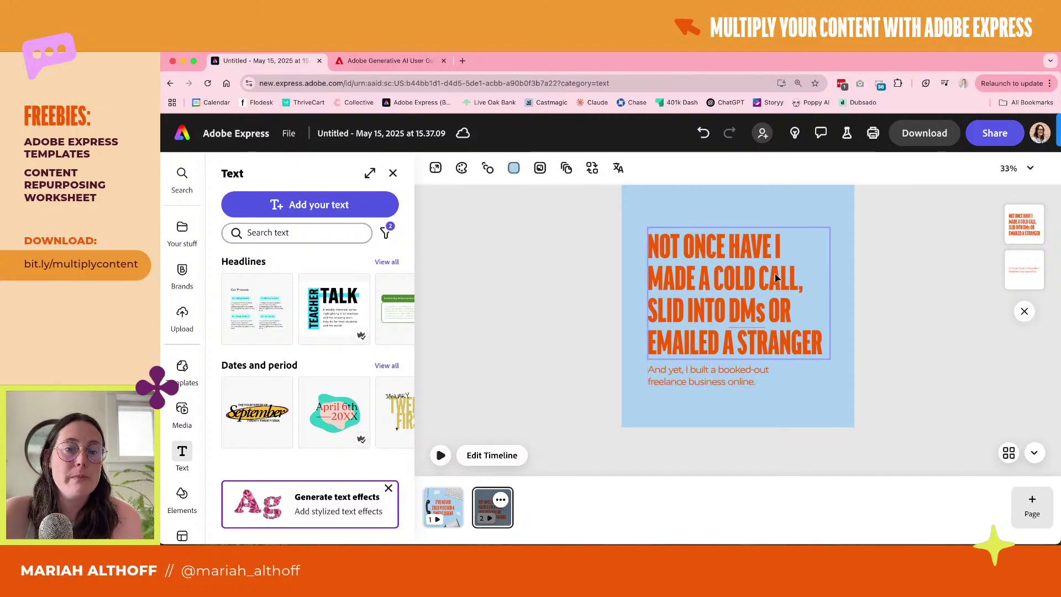
scroll(940, 296, up, 2)
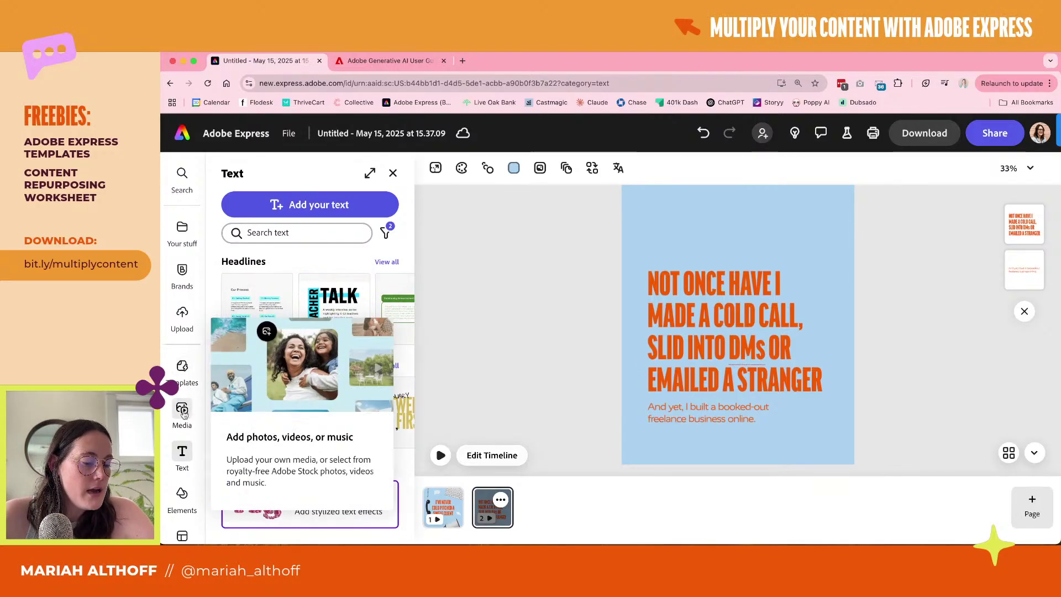
click(182, 493)
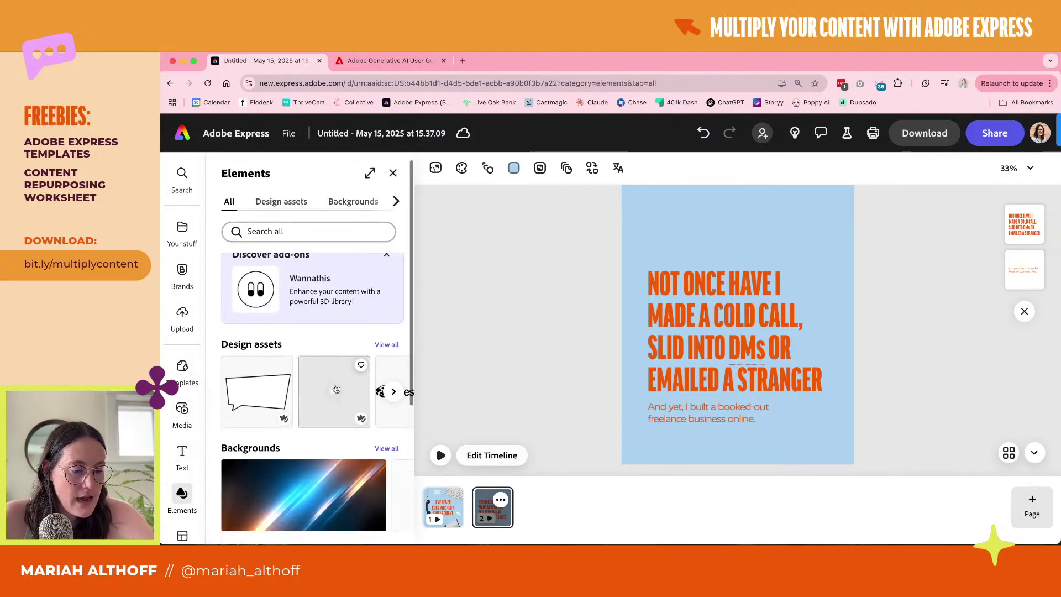
click(172, 274)
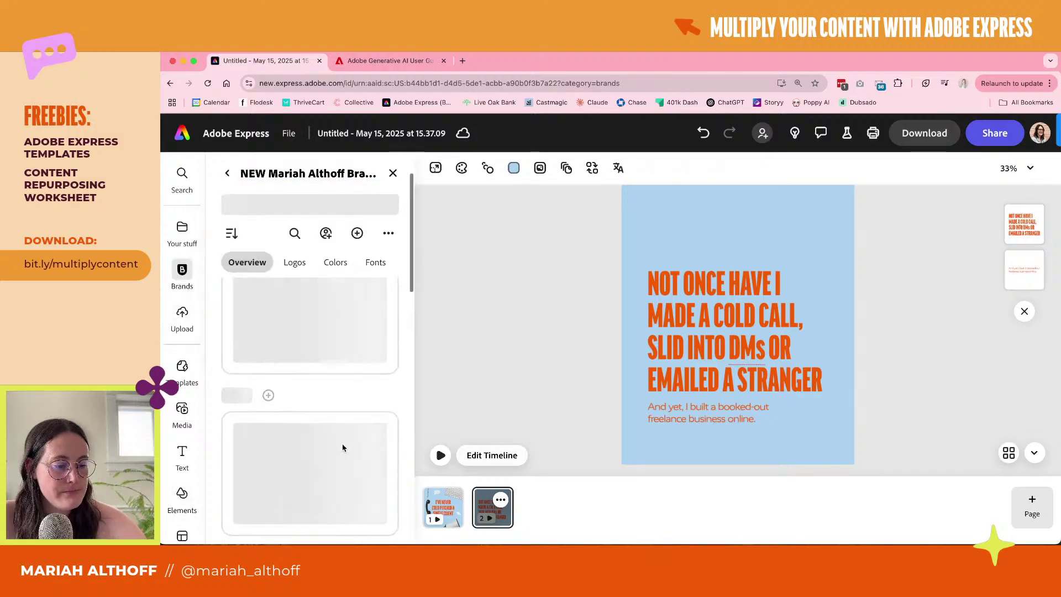
scroll(343, 448, down, 3)
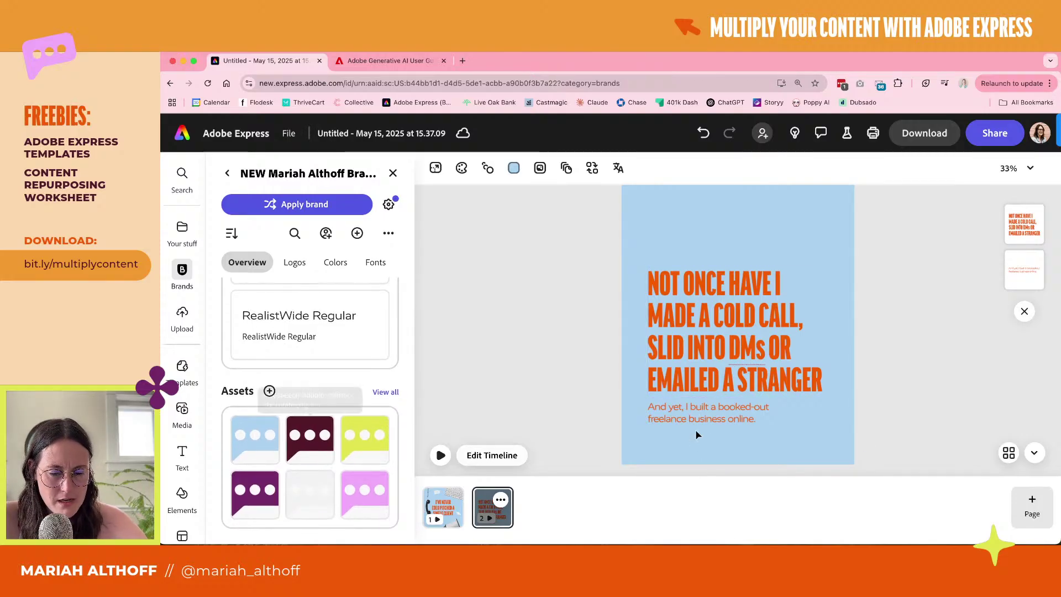
Recolor the page 2 body text with the dark maroon brand color
click(710, 419)
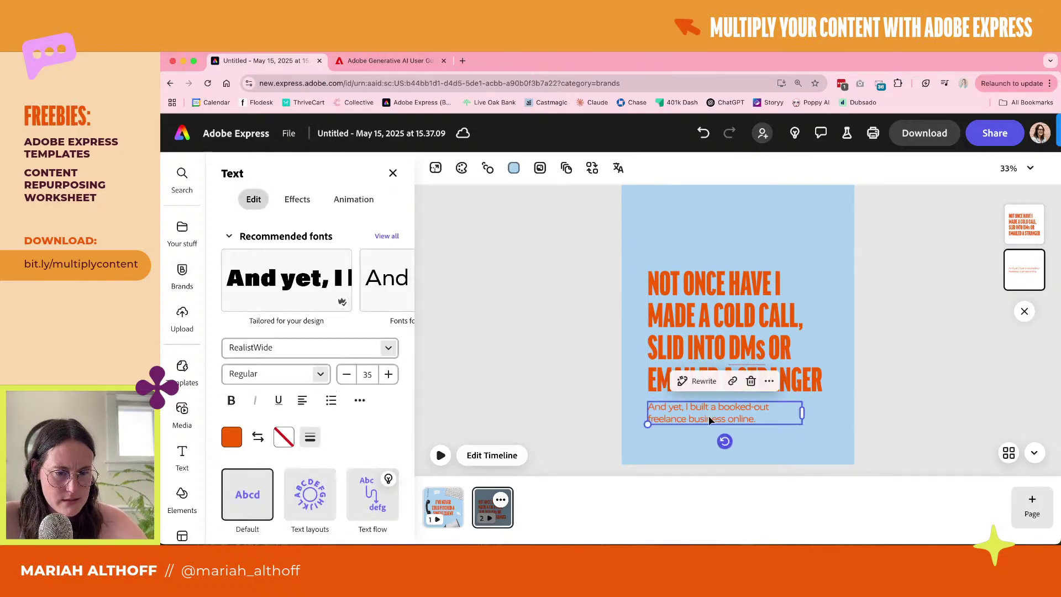
click(231, 437)
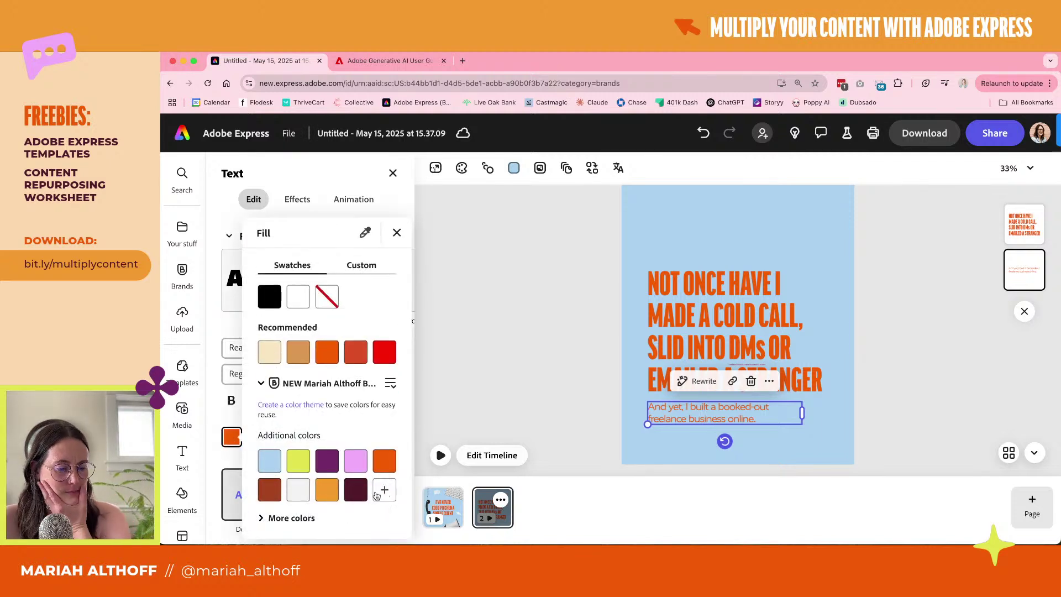
click(356, 490)
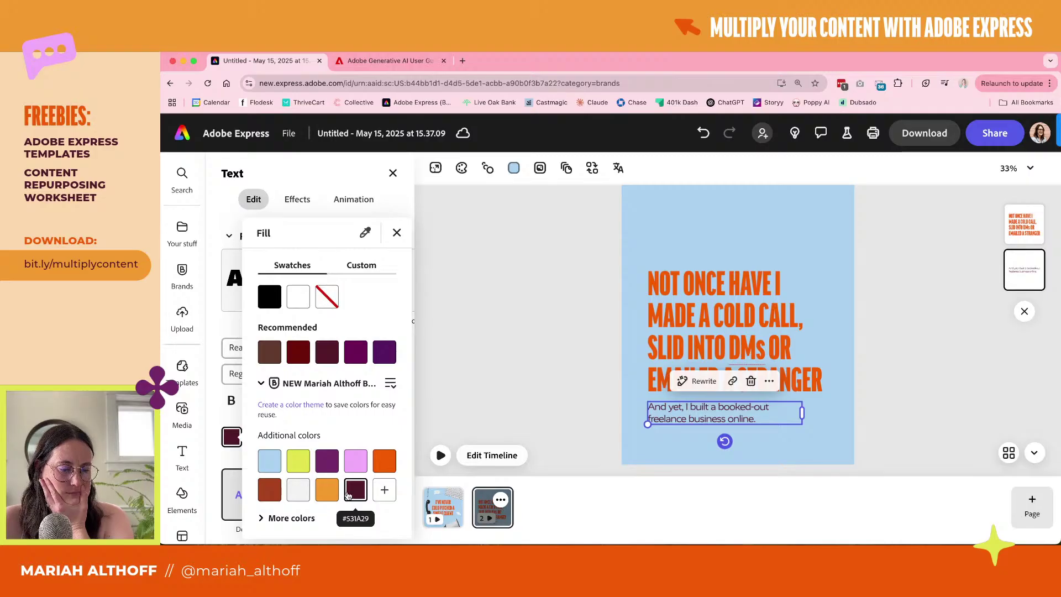
click(298, 489)
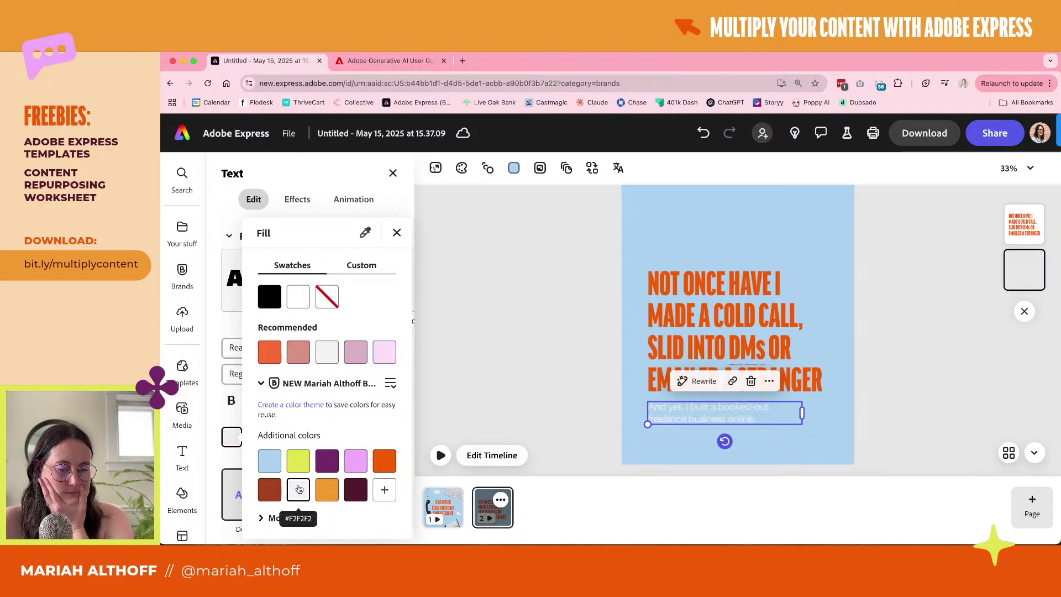
click(358, 491)
click(547, 265)
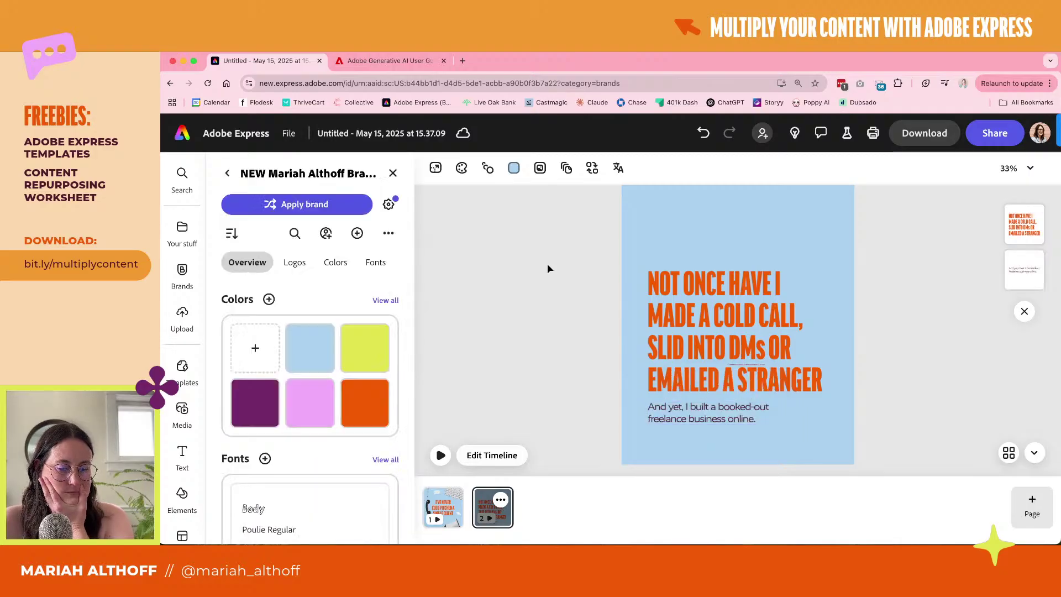
Add the purple four-petal flower from the brand assets to page 2 and place it above the headline's left end
scroll(387, 398, down, 5)
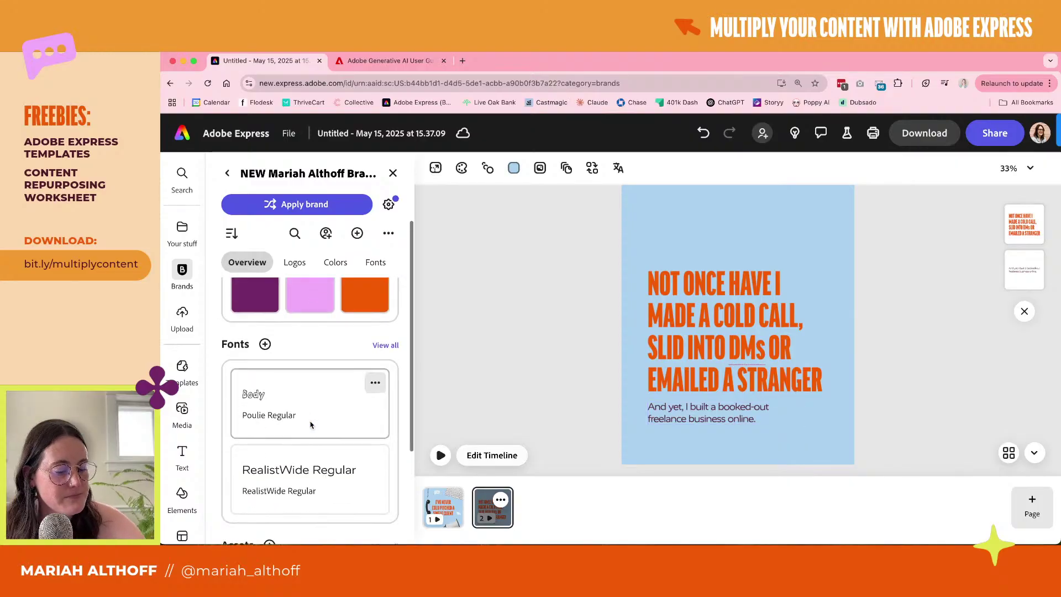
click(403, 390)
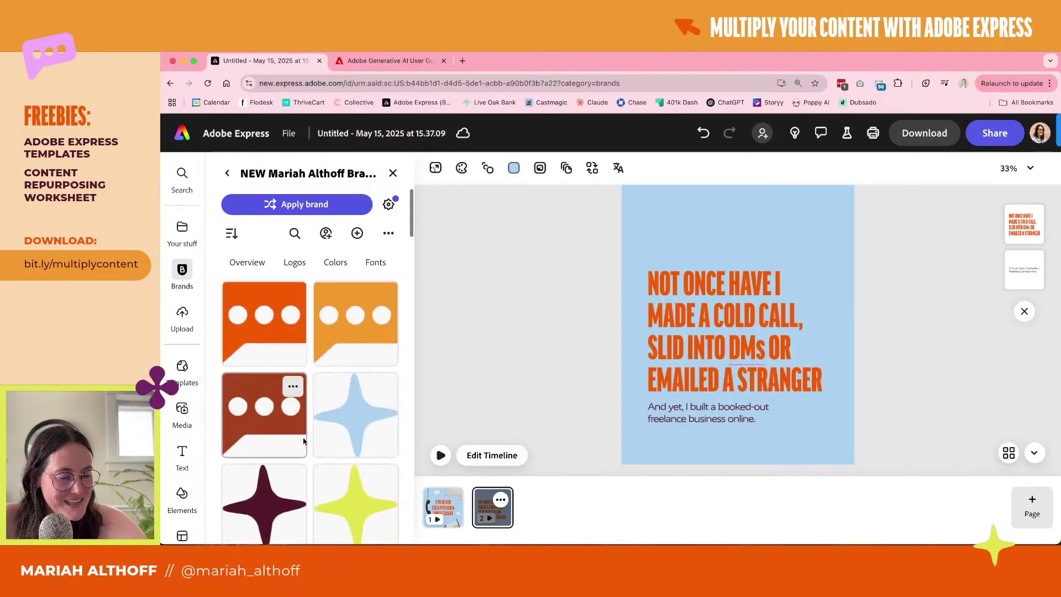
scroll(303, 441, down, 5)
scroll(303, 441, down, 2)
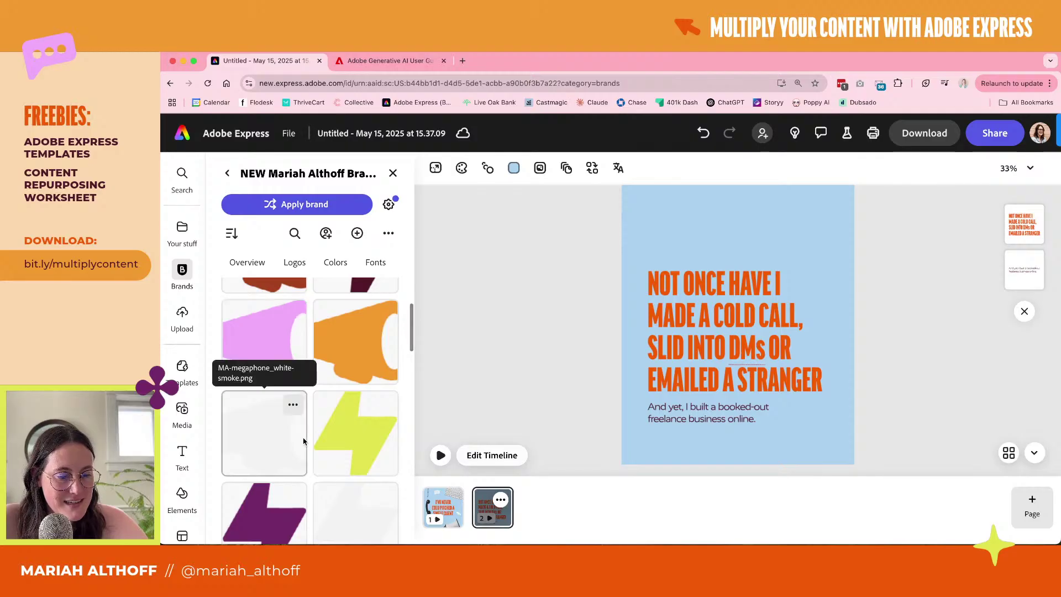
scroll(304, 441, down, 8)
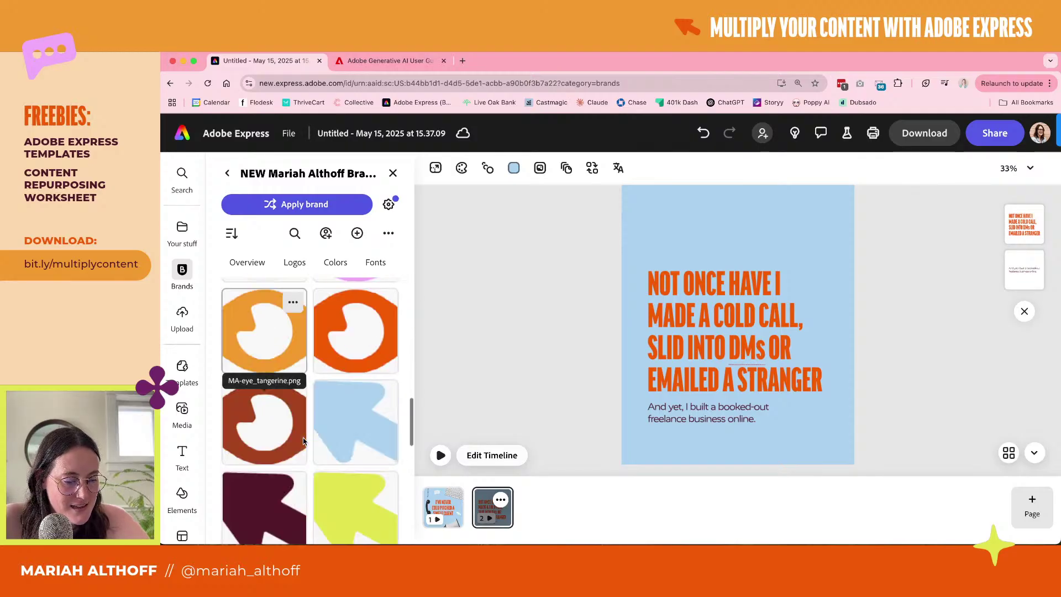
scroll(304, 441, down, 6)
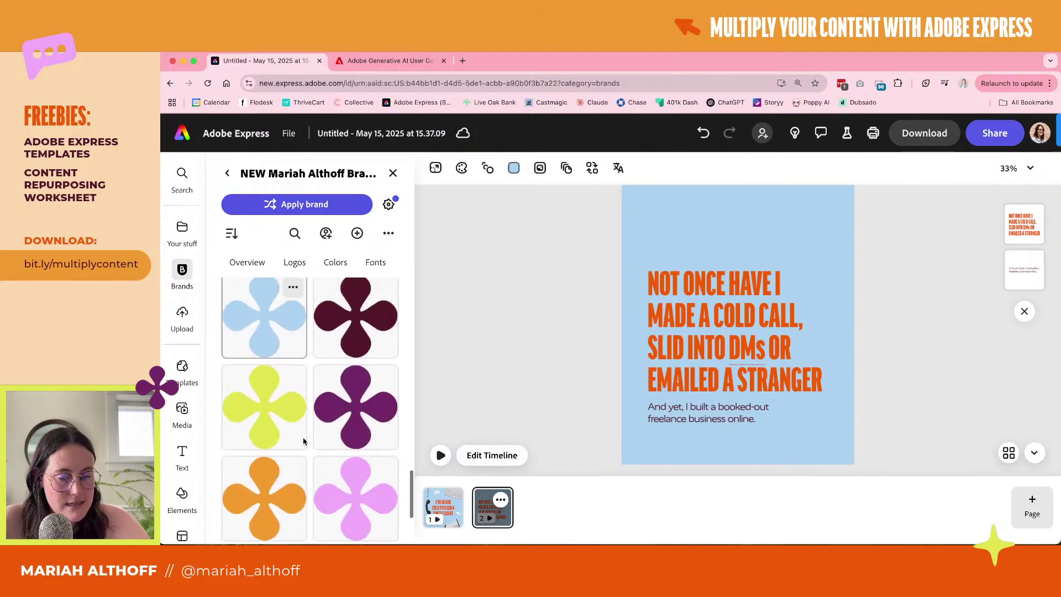
scroll(304, 440, down, 3)
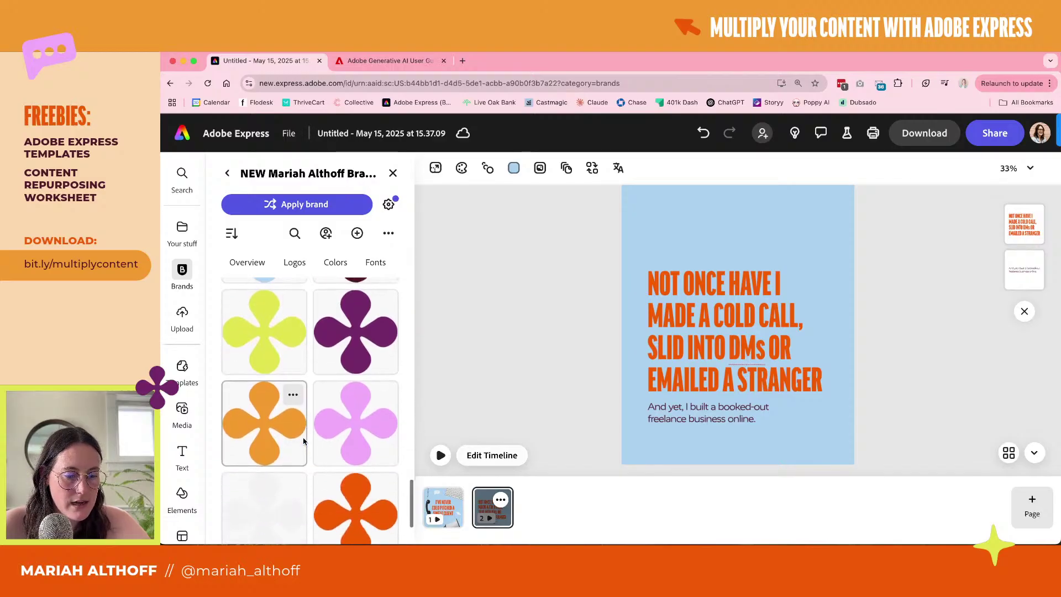
scroll(303, 440, up, 2)
click(376, 389)
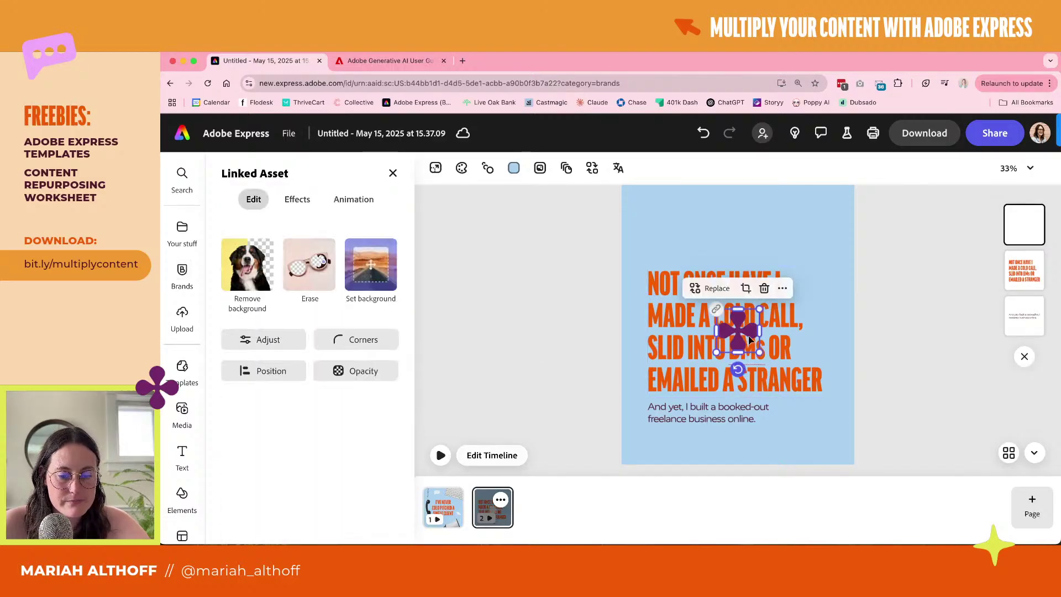
drag(730, 271, 661, 245)
click(896, 229)
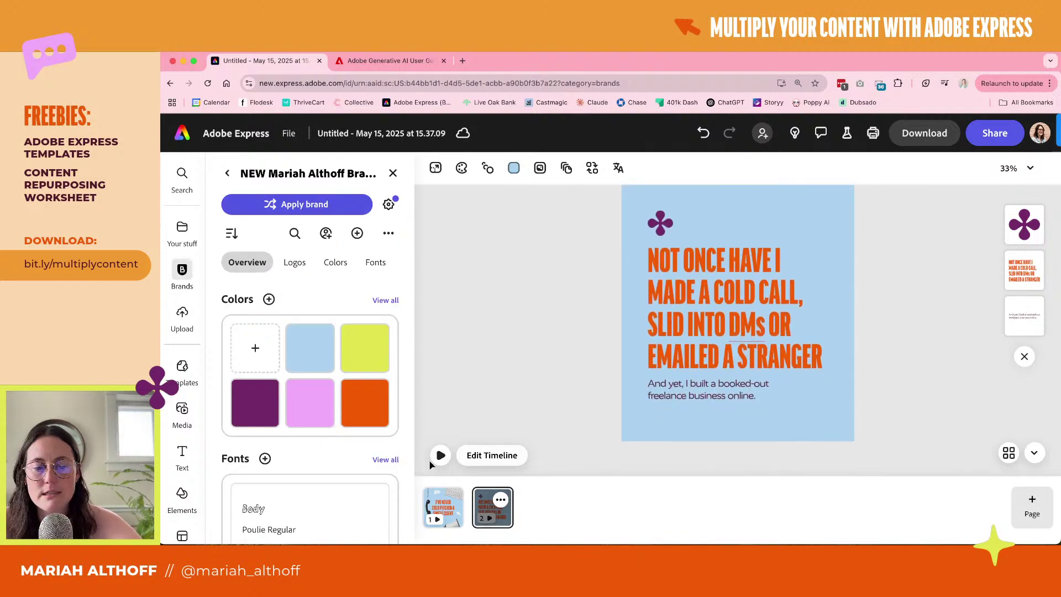
Add a new third page in the same size
scroll(554, 361, up, 2)
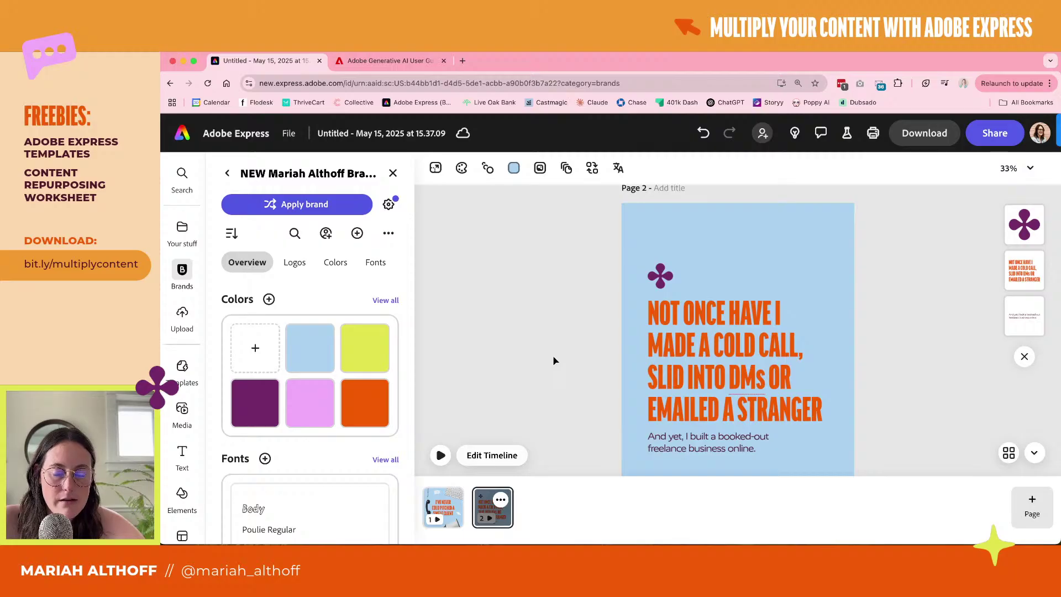
scroll(555, 361, up, 1)
scroll(554, 365, down, 3)
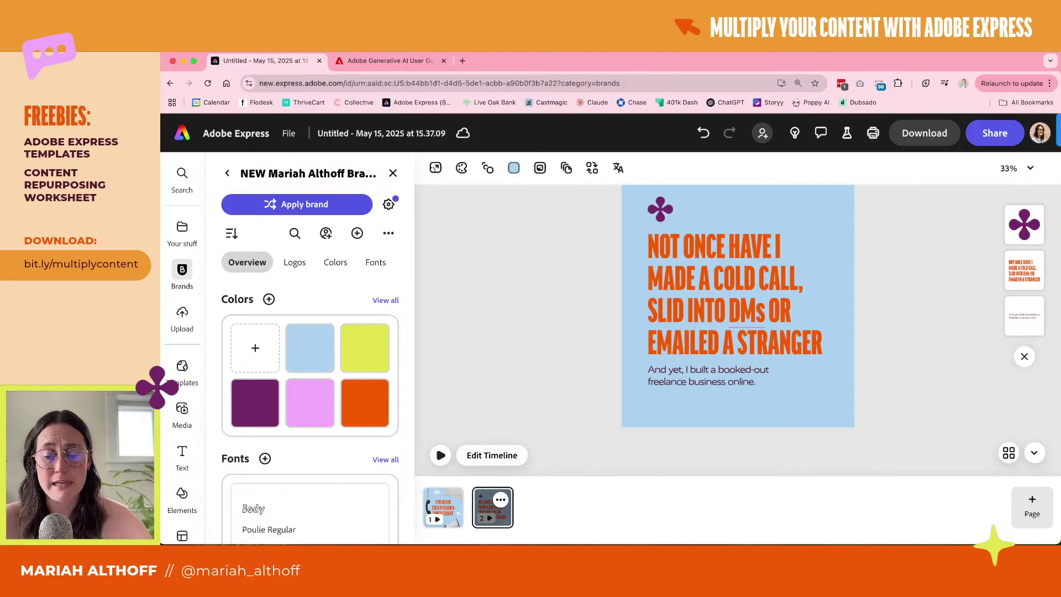
click(1034, 507)
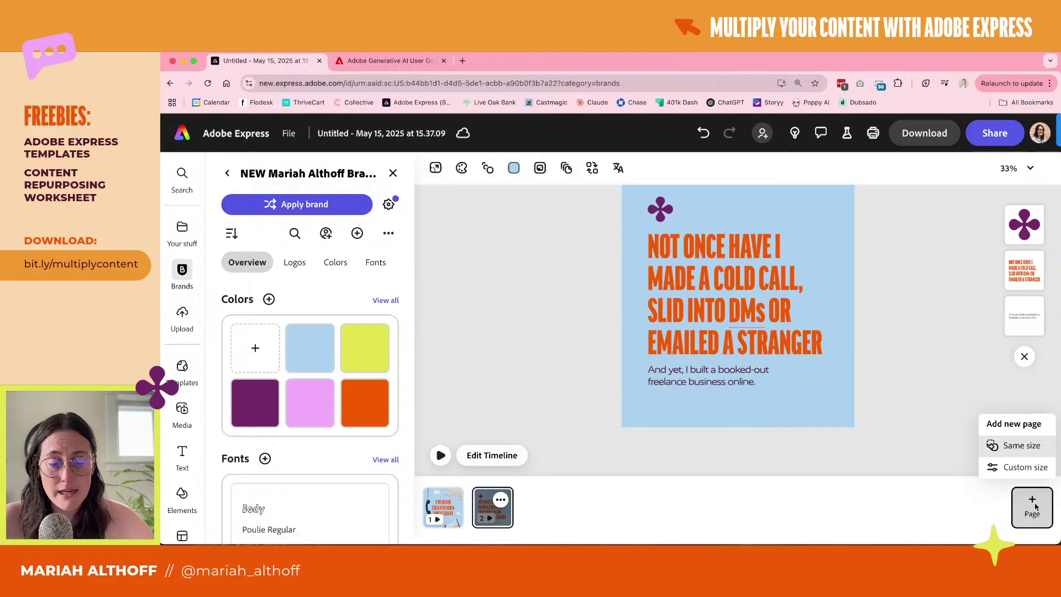
click(1023, 446)
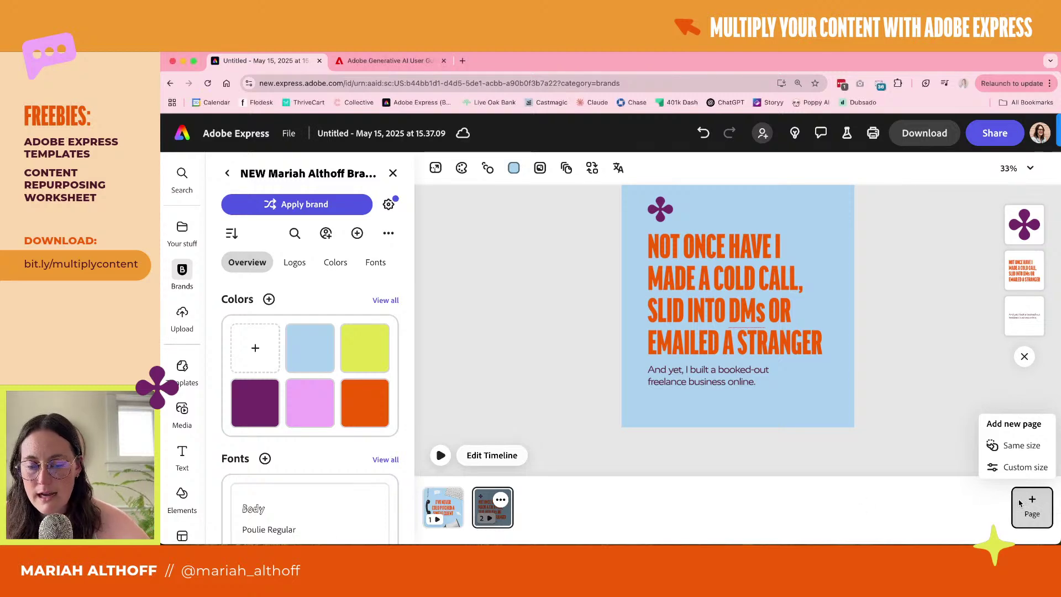
click(1021, 445)
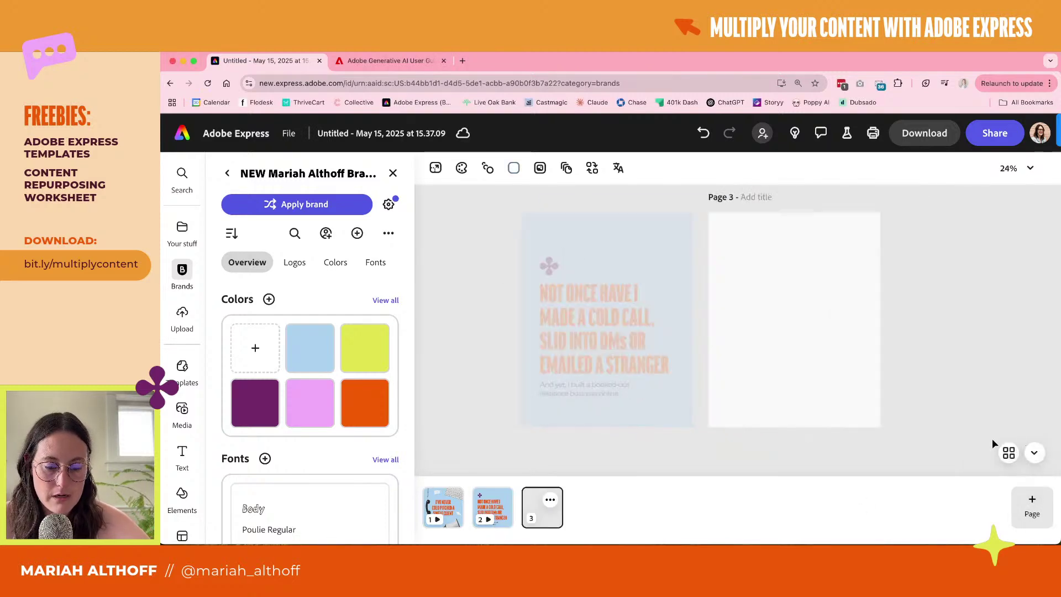
Copy the flower, headline and body text from page 2 onto the blank page 3
click(504, 513)
drag(812, 247, 619, 398)
click(551, 518)
key(ctrl+v)
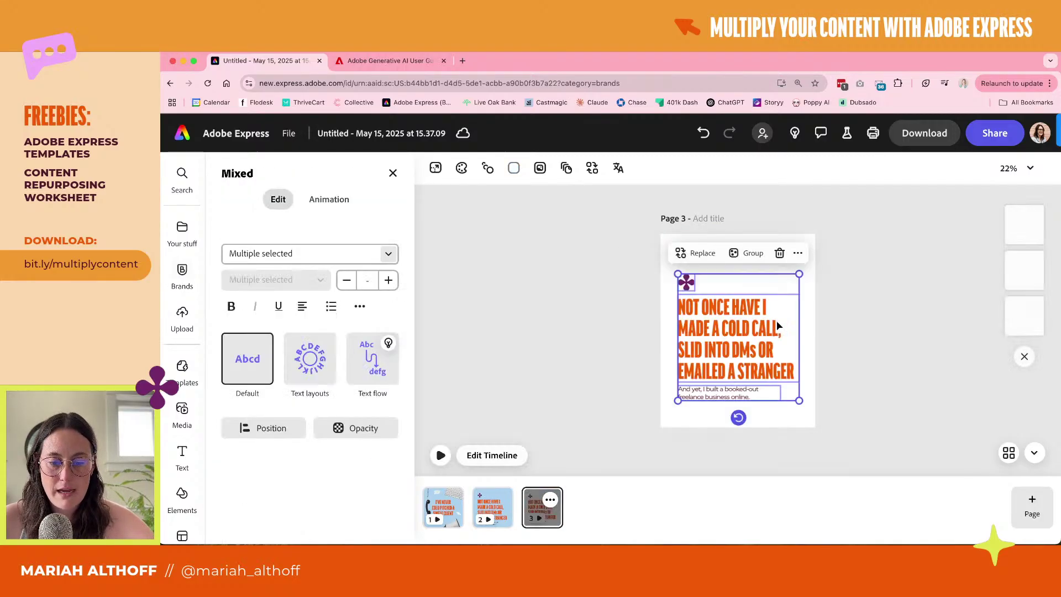
Set the page 3 background to the light blue brand color
click(827, 247)
click(513, 168)
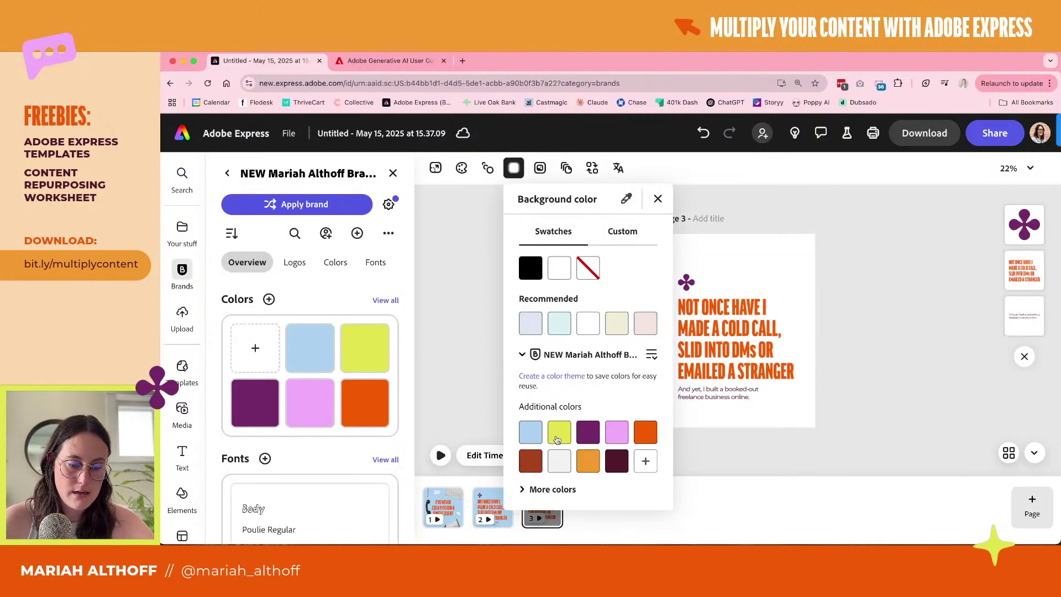
click(531, 433)
click(825, 231)
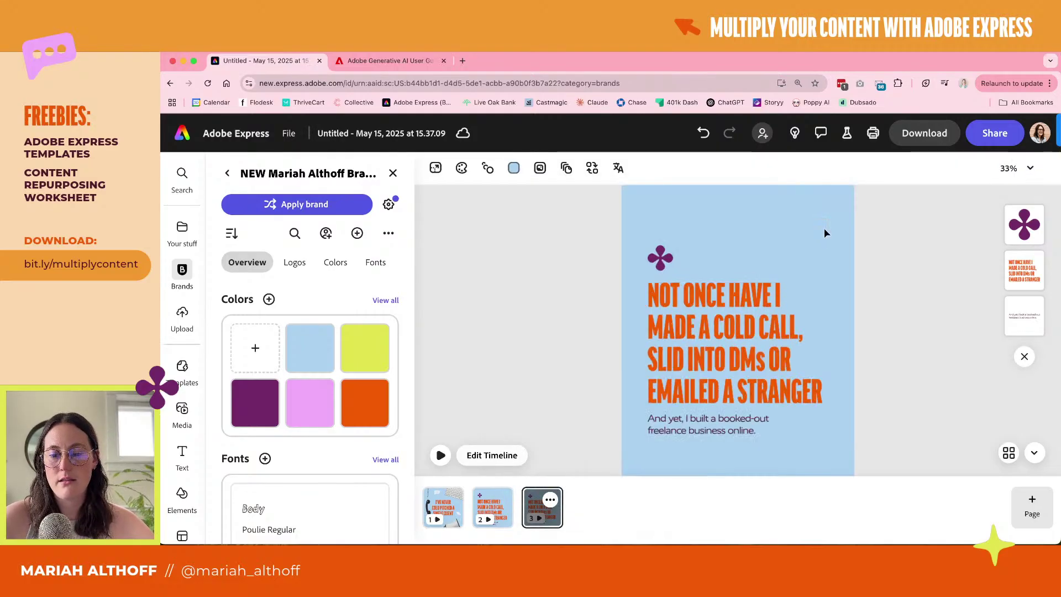
Replace the page 3 headline with "SOLELY BECAUSE I GOT SUPER VISIBLE ONLINE"
key(super+Tab)
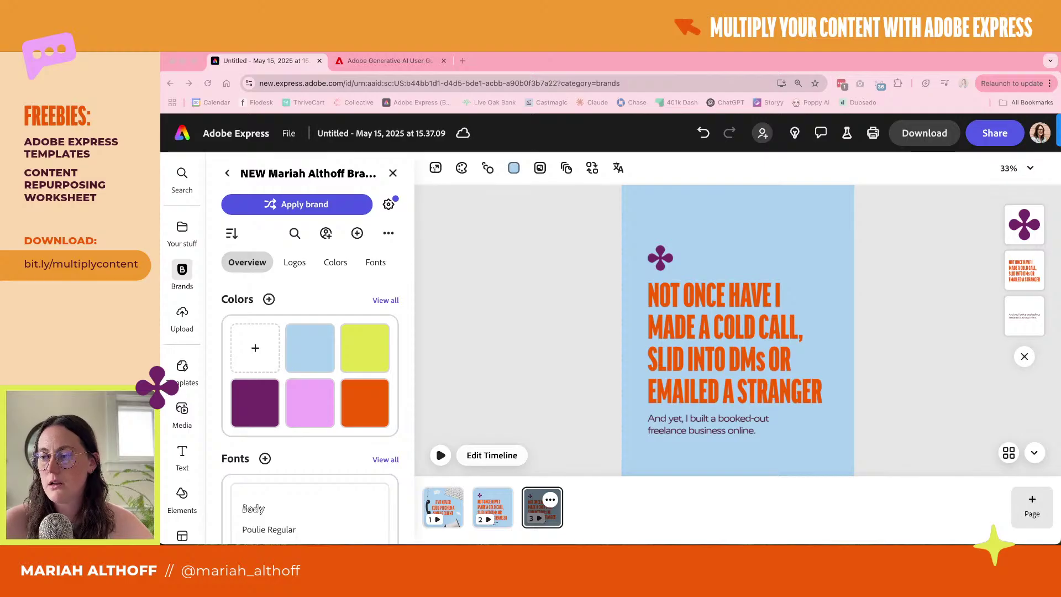
double_click(738, 364)
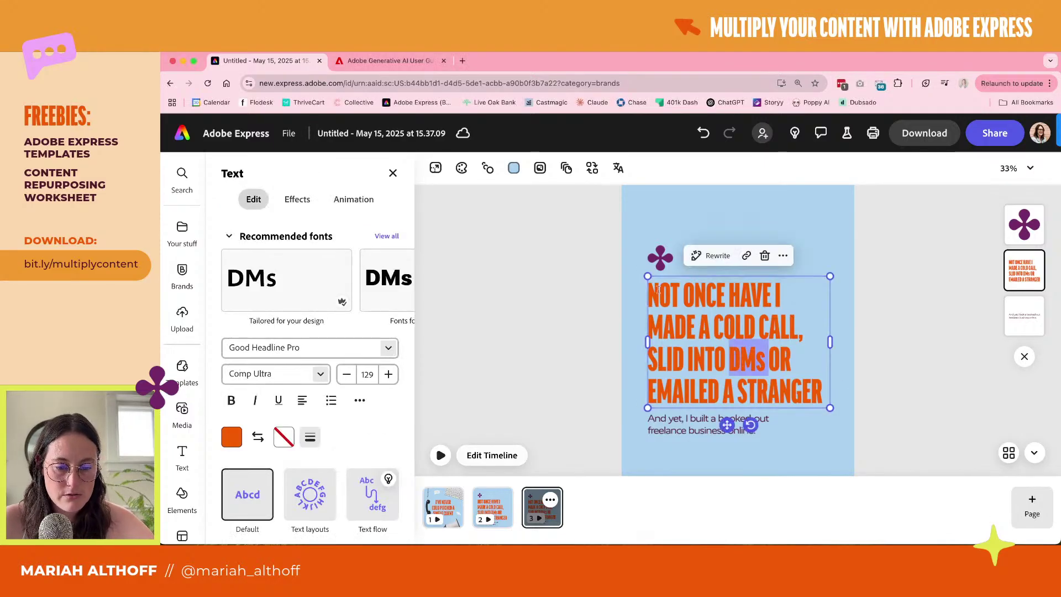
drag(649, 292, 834, 413)
text(SO)
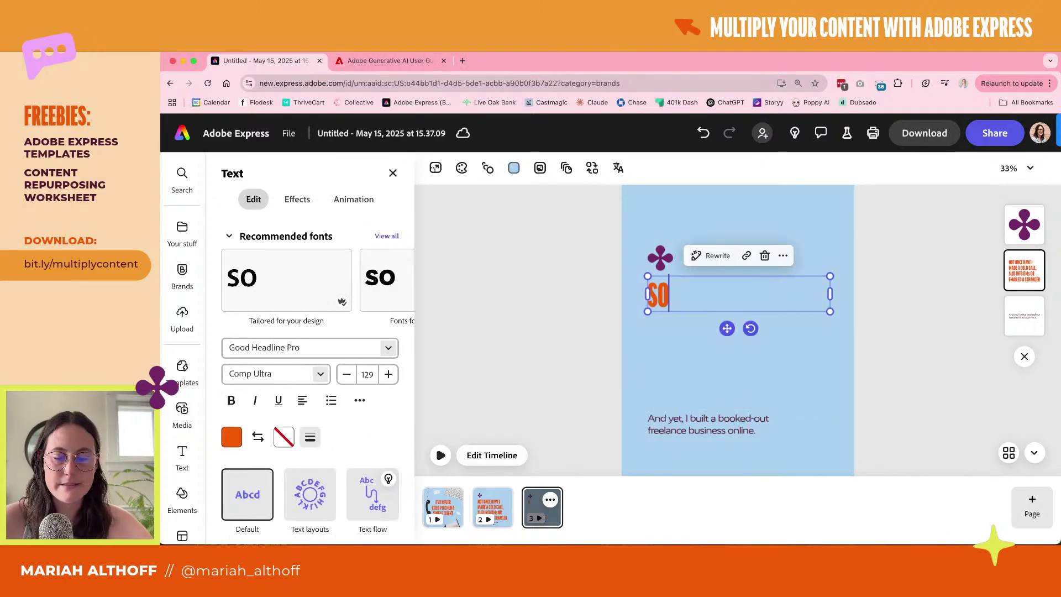
text(LELY BECAUSE I GO)
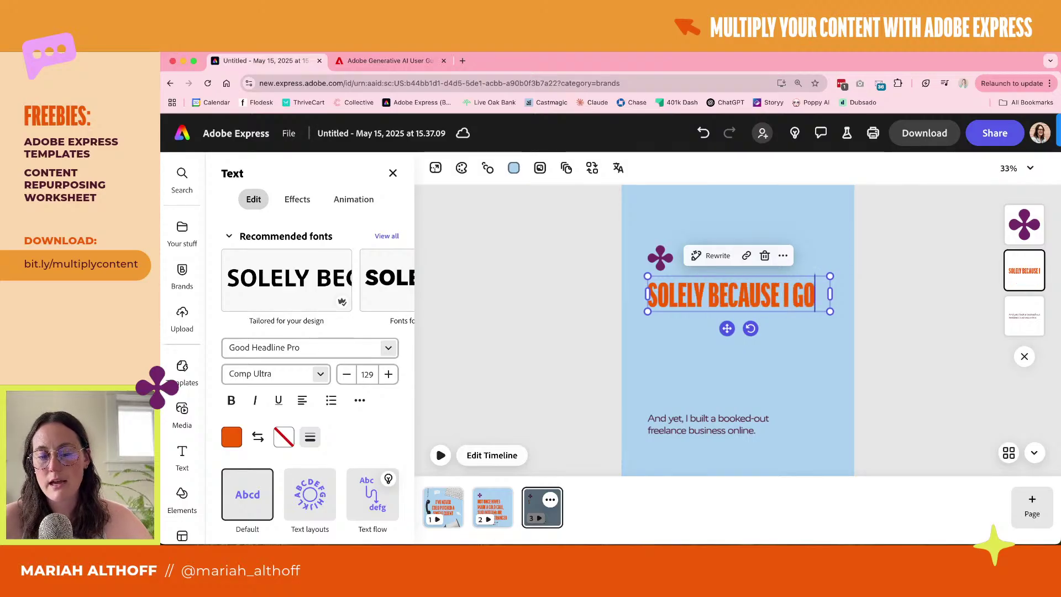
text(T SUPER VISIBLE)
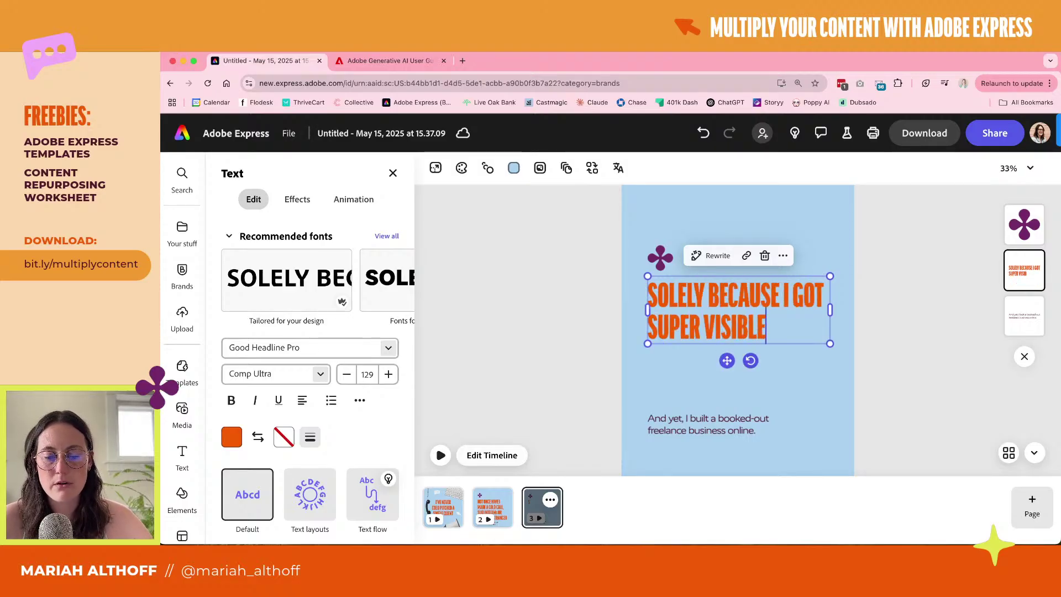
text( ONLINE)
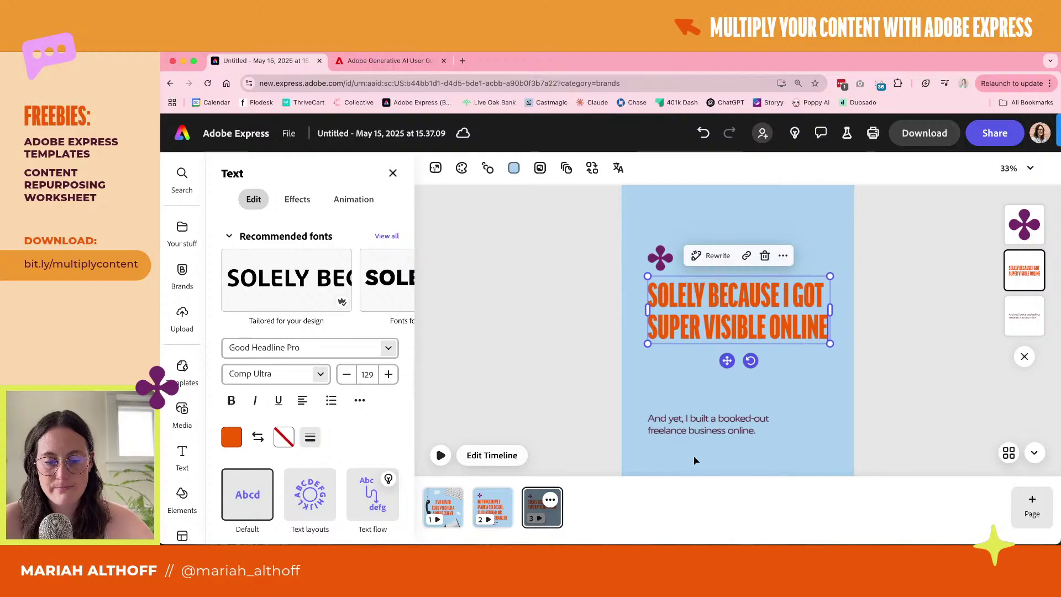
Replace the page 3 body text with "So dream clients would find me (not the other way around)."
double_click(708, 430)
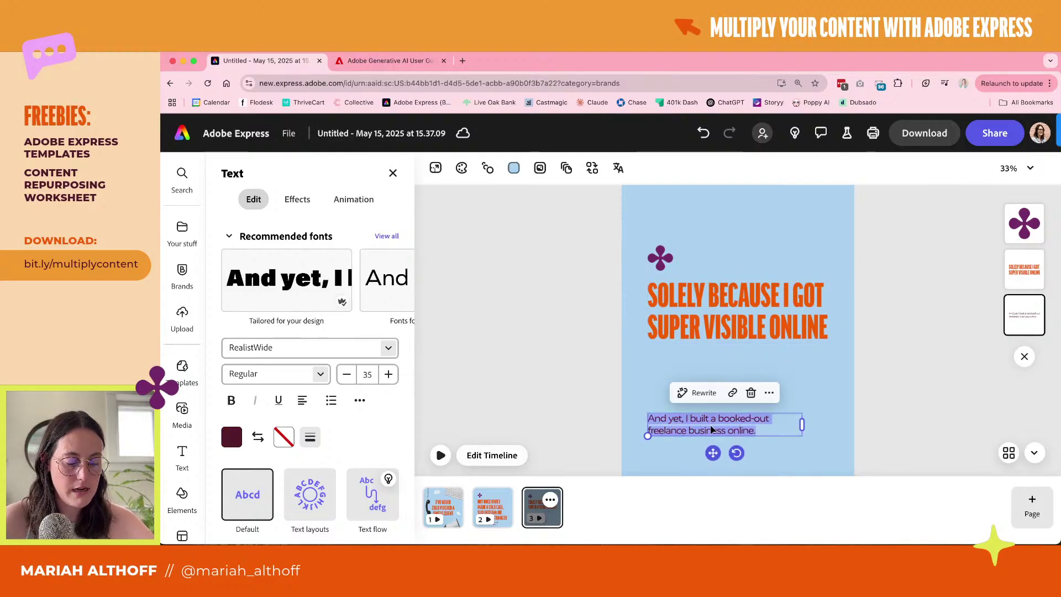
text(So dream clients would fin)
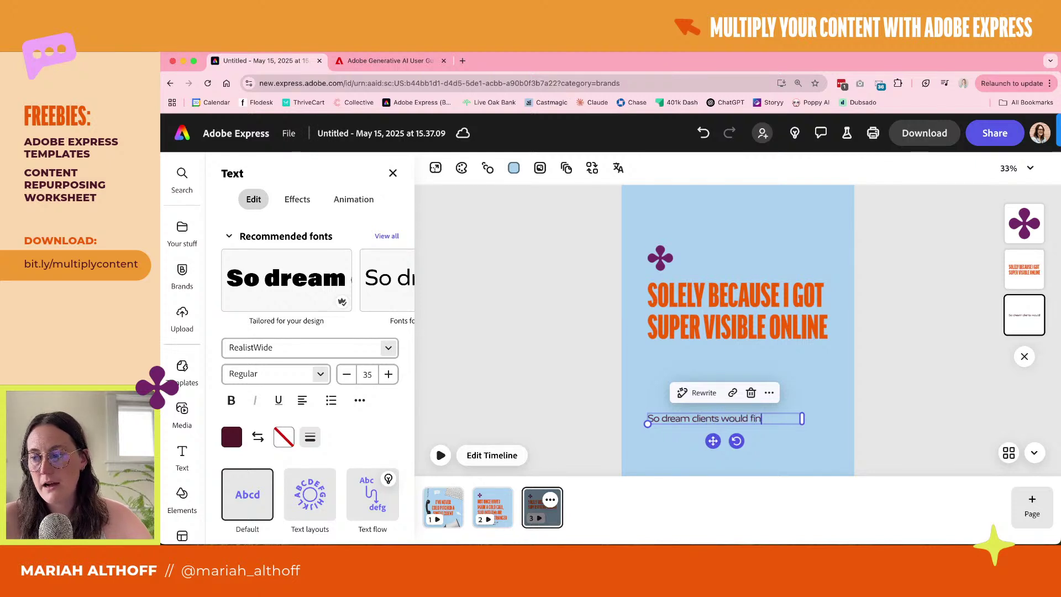
text(d me (not the oth)
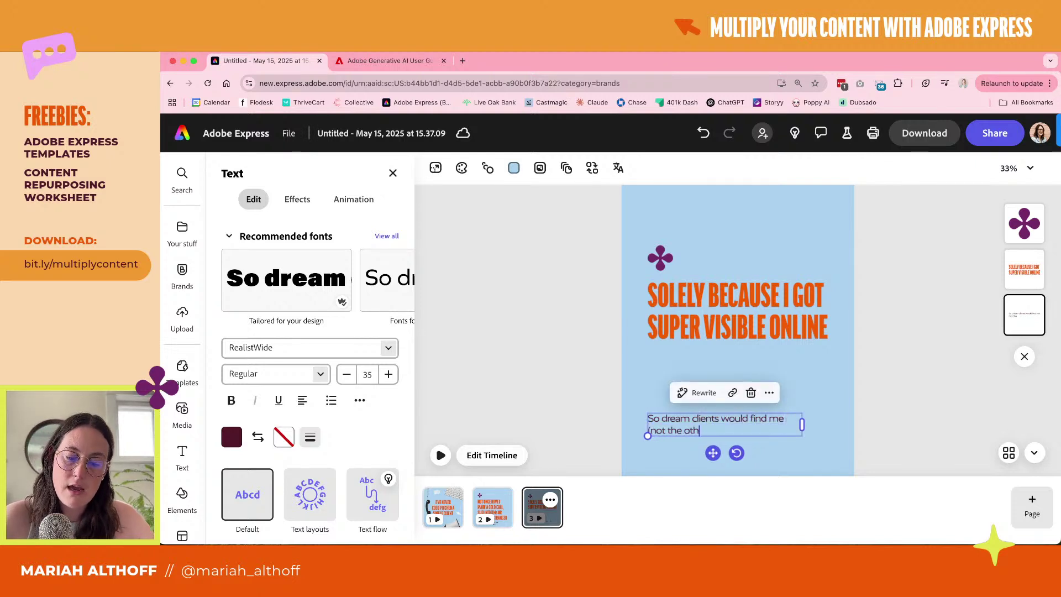
text(er way around))
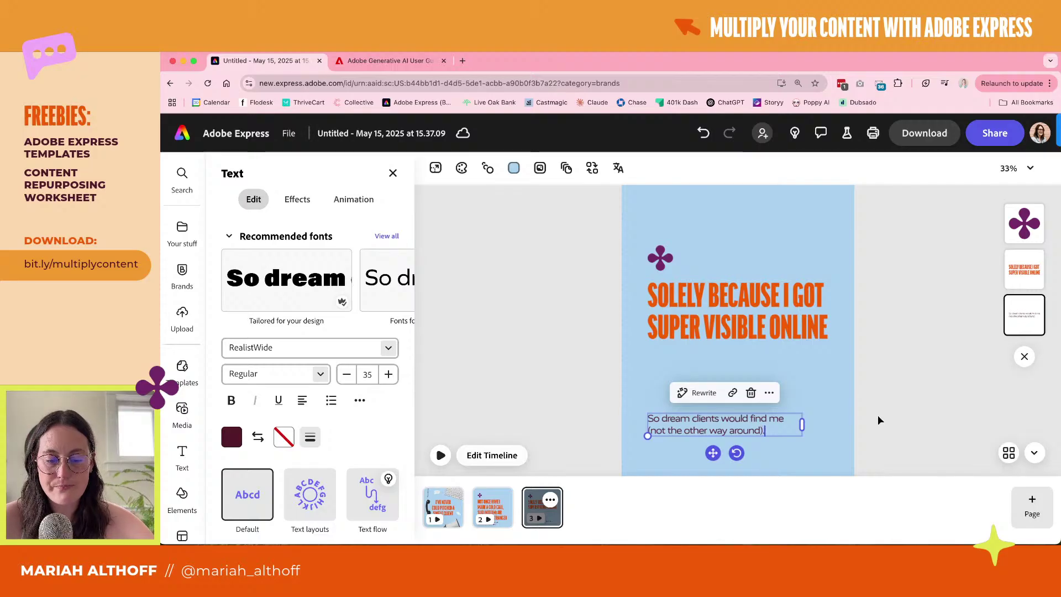
text(.)
Right-align the page 3 headline and narrow its text box so it wraps onto three lines
click(782, 330)
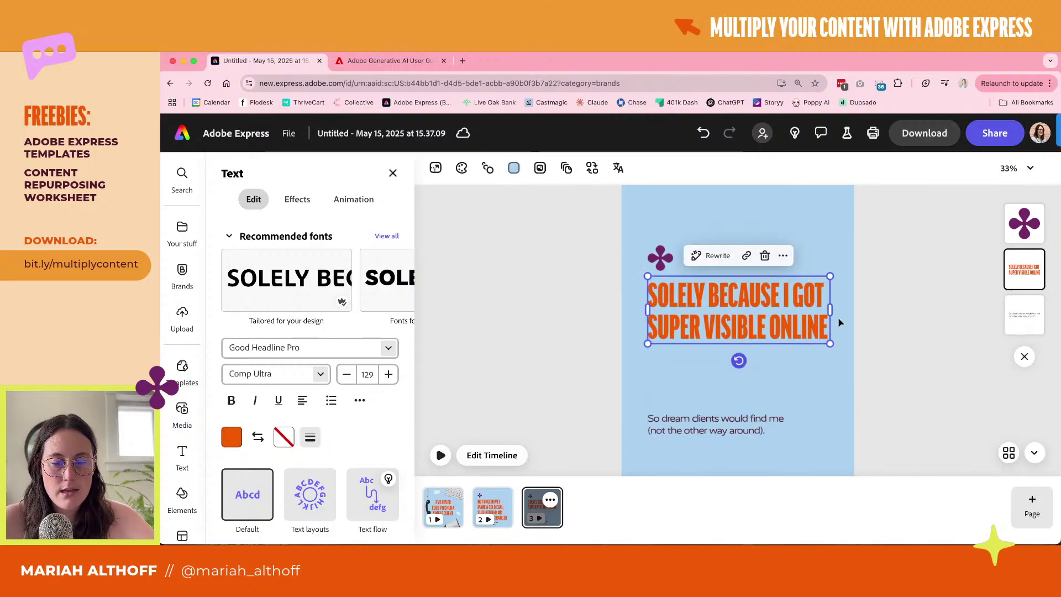
click(303, 400)
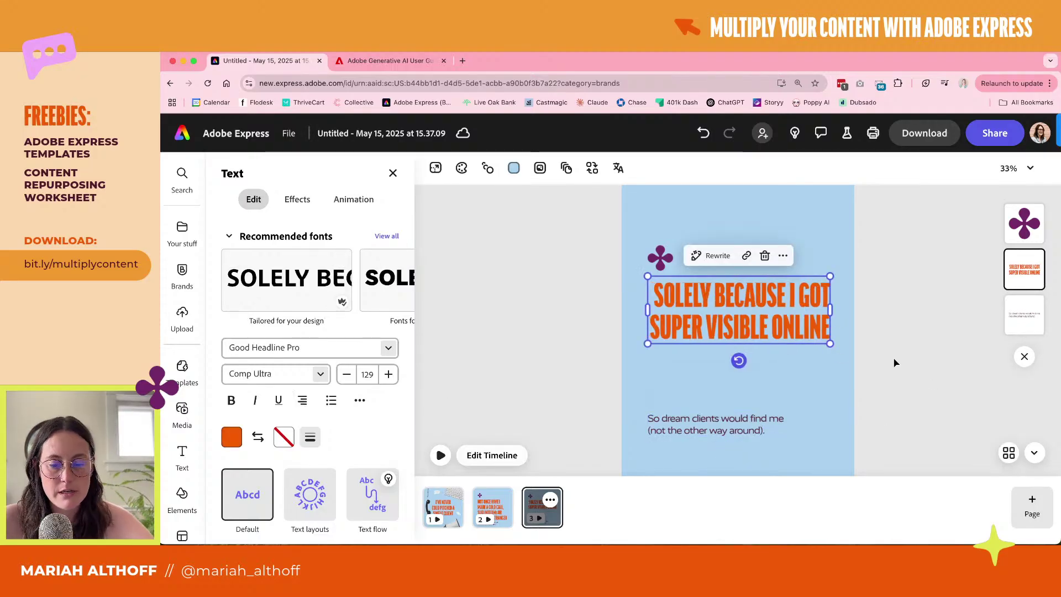
drag(649, 311, 695, 312)
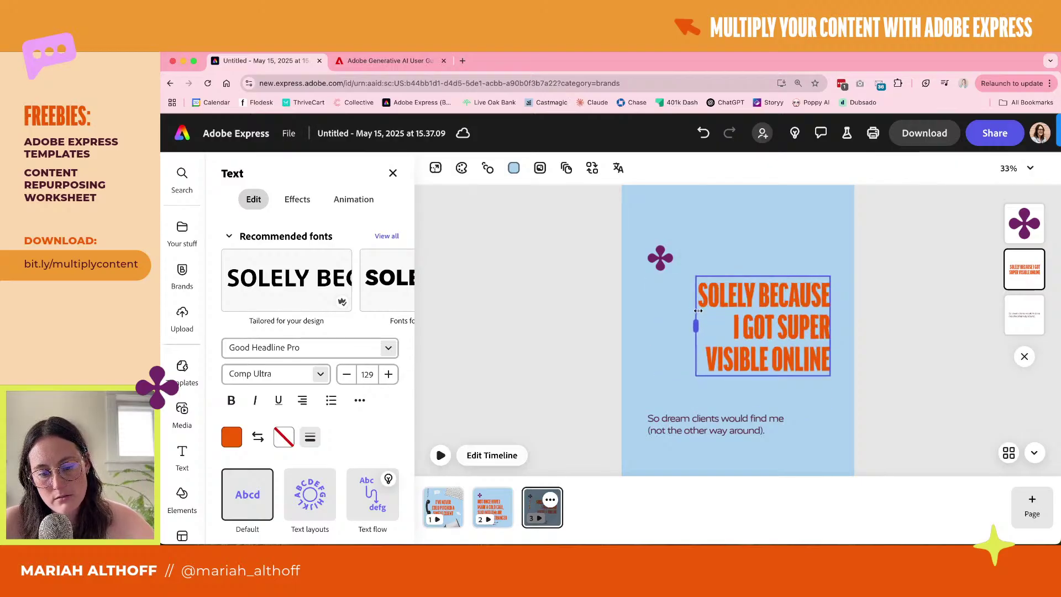
Right-align the page 3 body text and move it directly under the headline, along its right edge
click(701, 432)
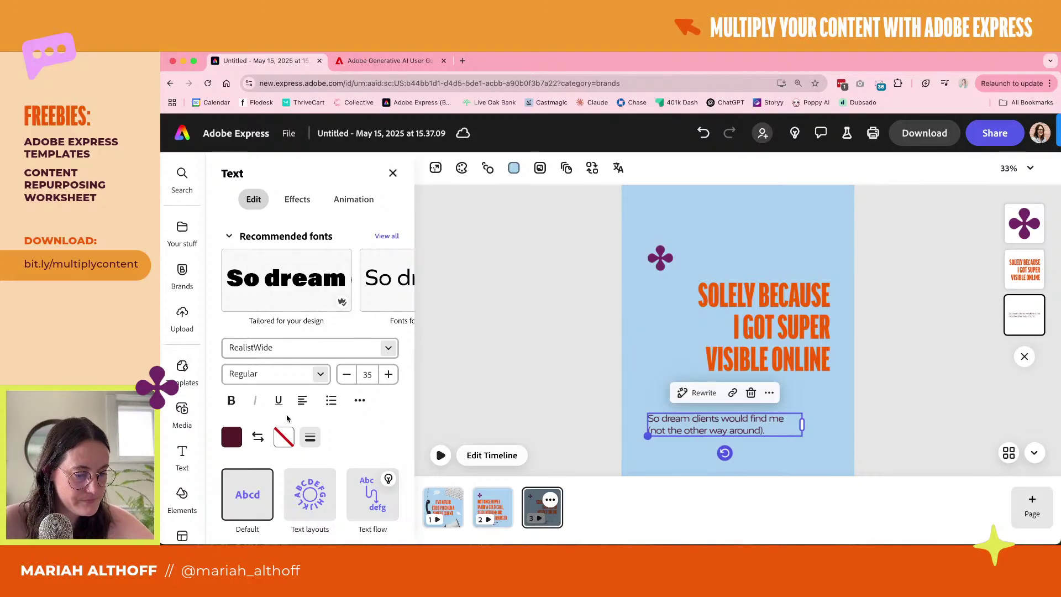
click(302, 400)
click(302, 401)
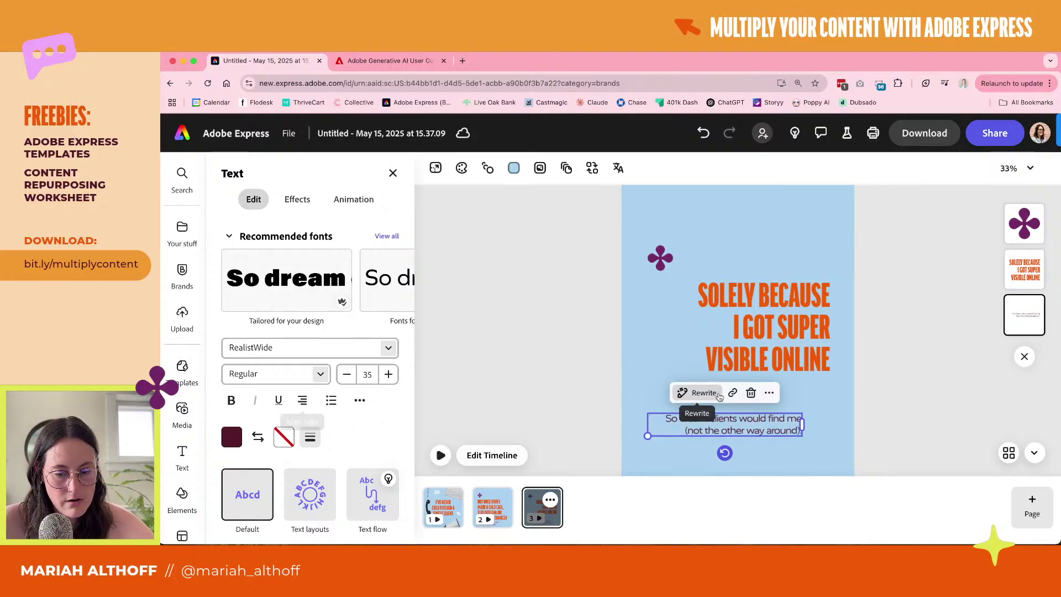
drag(745, 422, 774, 391)
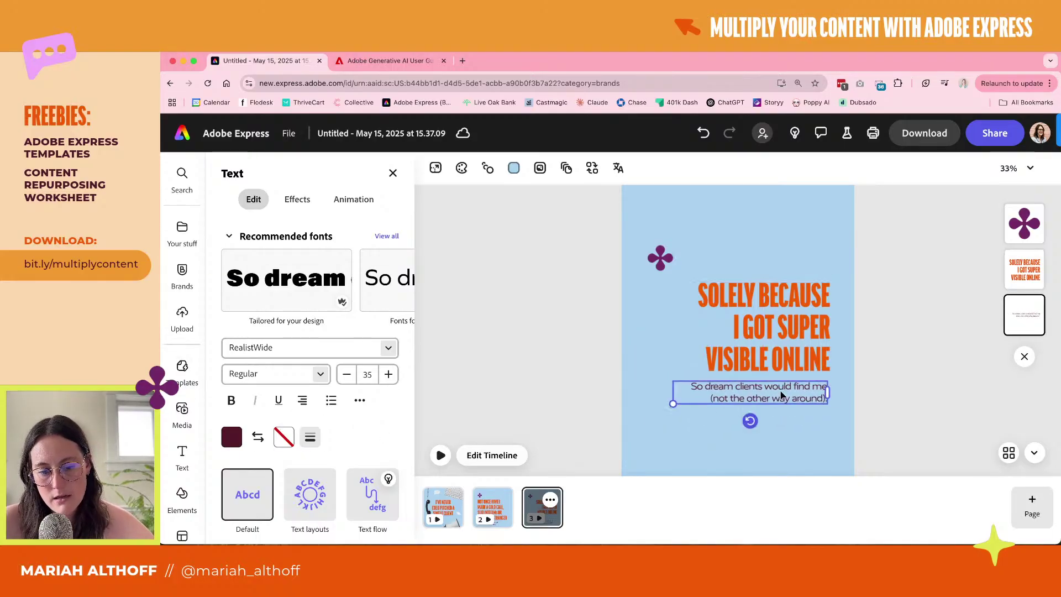
Move the flower above the headline's right end and shift all page 3 elements slightly toward the page's right edge, then compare with page 2
click(660, 257)
drag(869, 295, 814, 253)
key(super+a)
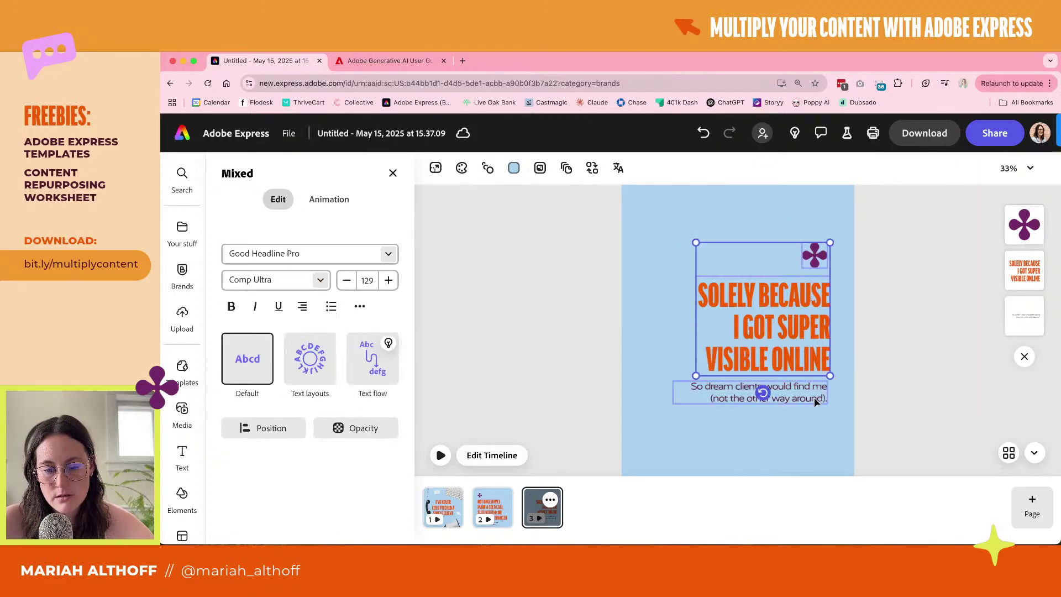
mouse_move(817, 401)
mouse_down()
mouse_move(819, 415)
mouse_move(821, 399)
mouse_up()
click(905, 387)
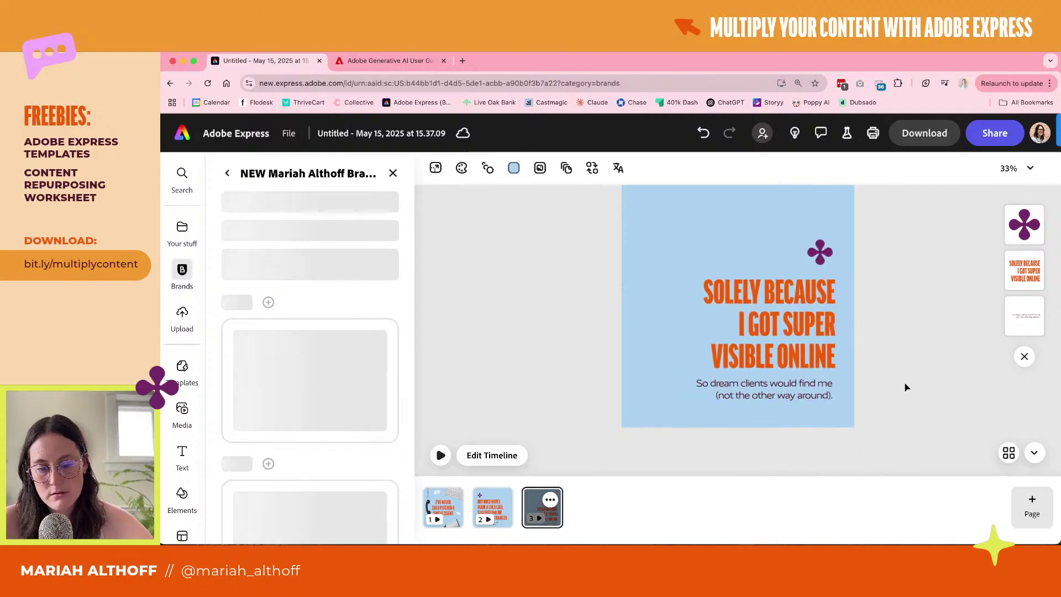
click(513, 513)
click(537, 517)
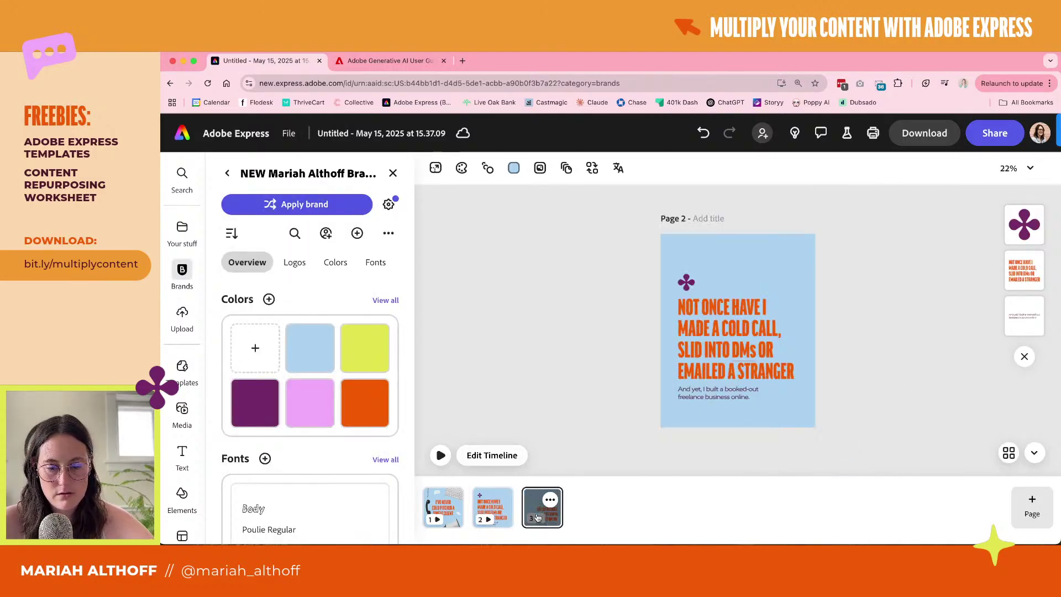
Move the page 3 icon, headline and body text up toward the page's upper edge, then compare with page 2
drag(827, 252, 728, 418)
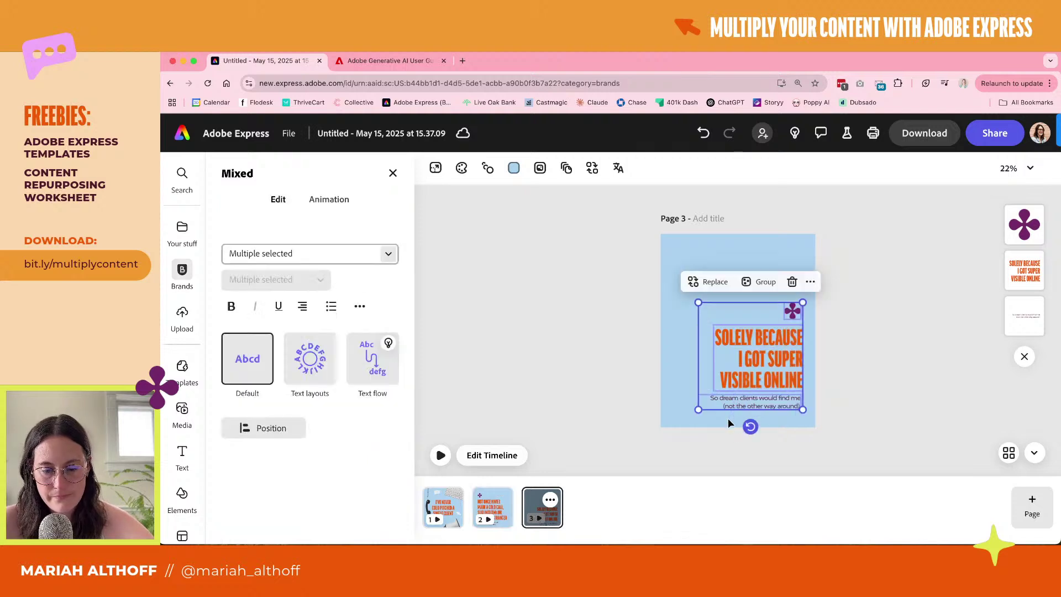
drag(774, 355, 774, 314)
click(668, 481)
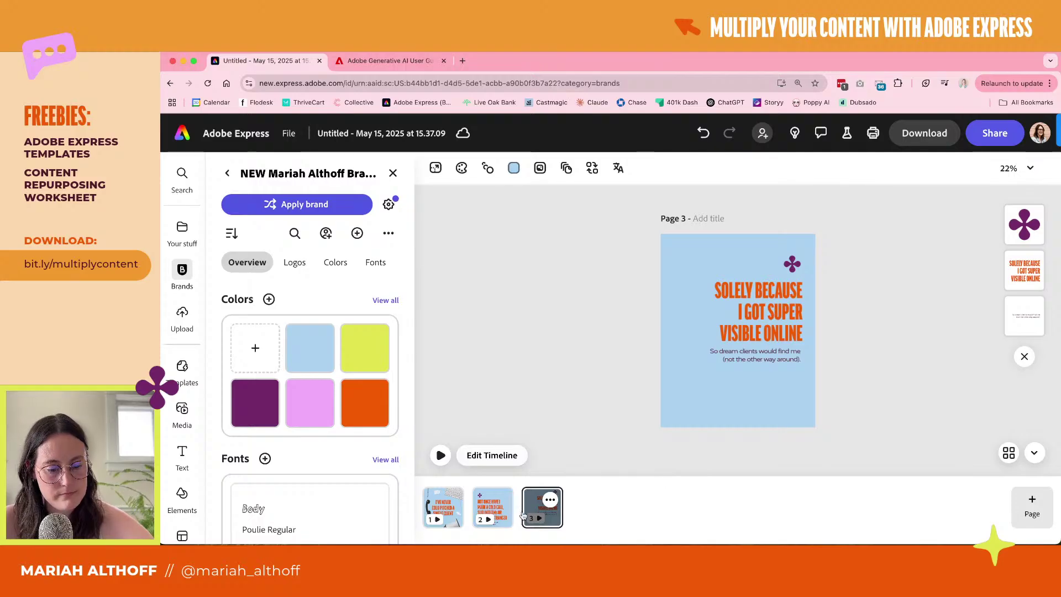
click(493, 508)
click(542, 508)
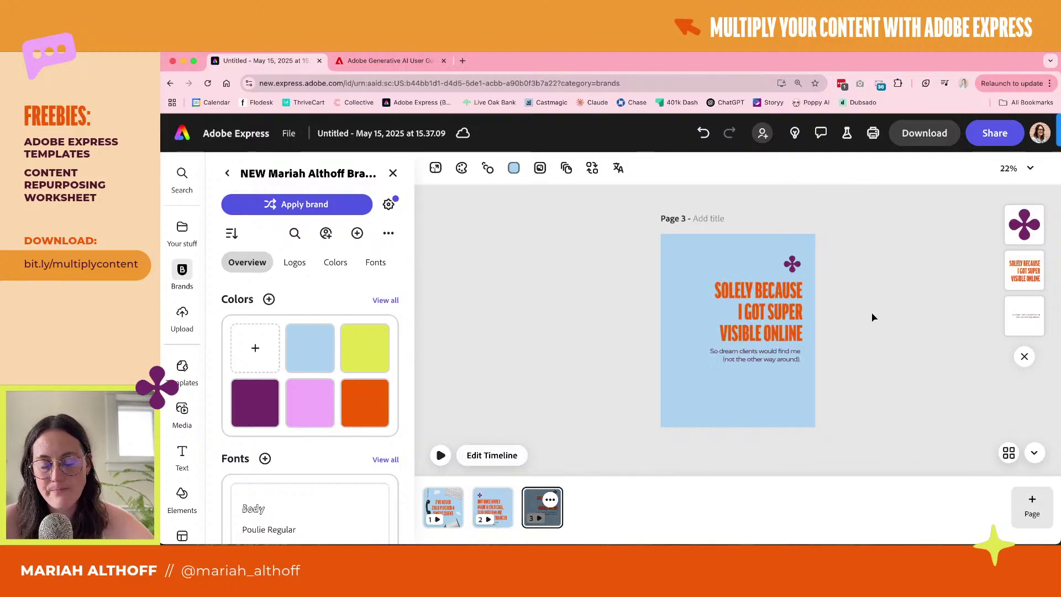
Replace the flower on page 3 with the purple eye brand asset, placed small above the headline's right end
click(799, 251)
key(Delete)
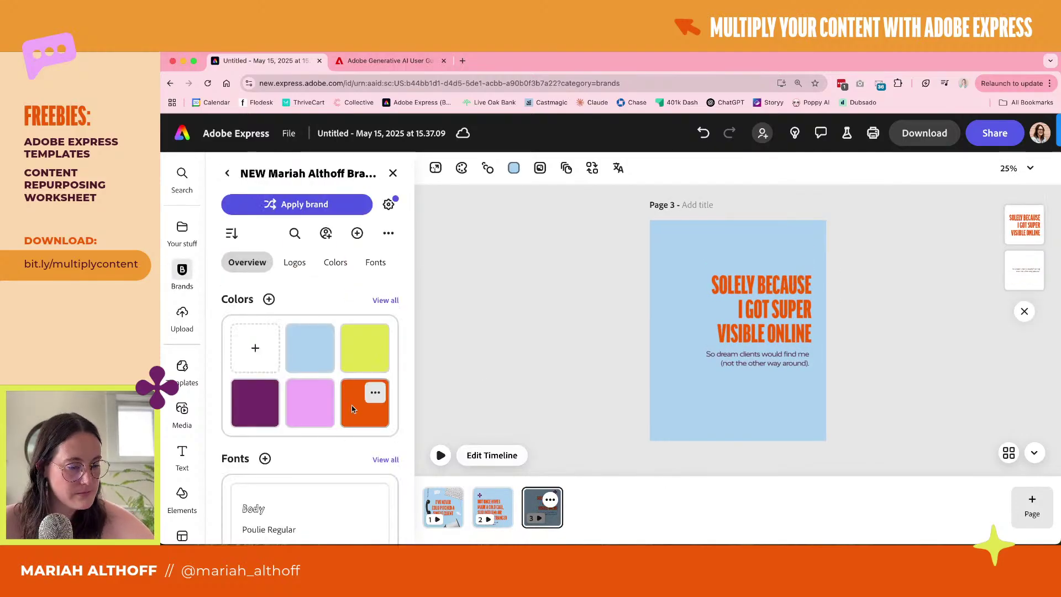
scroll(352, 409, down, 5)
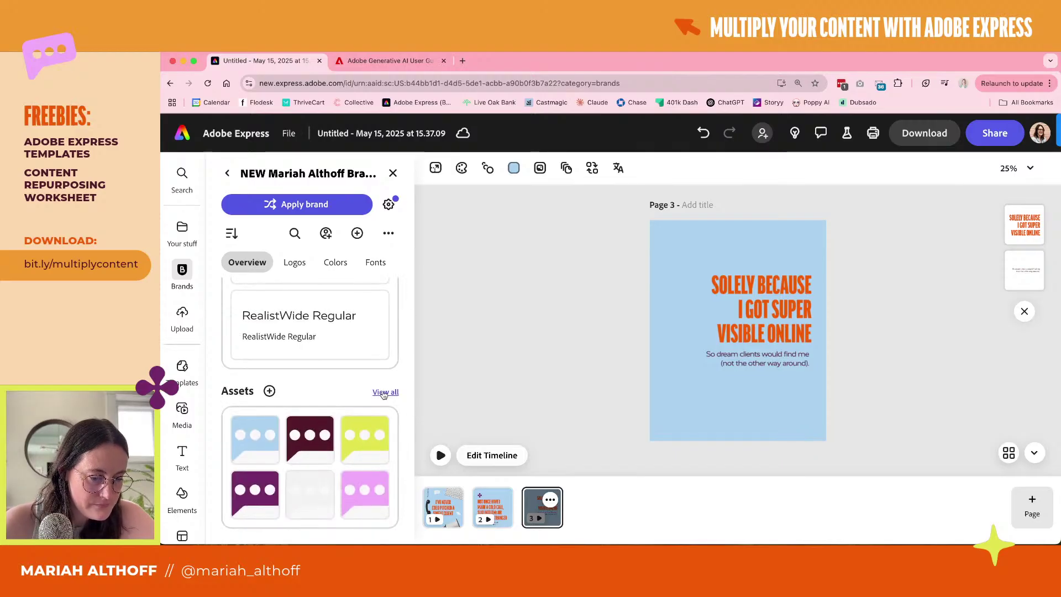
click(385, 394)
scroll(315, 464, down, 10)
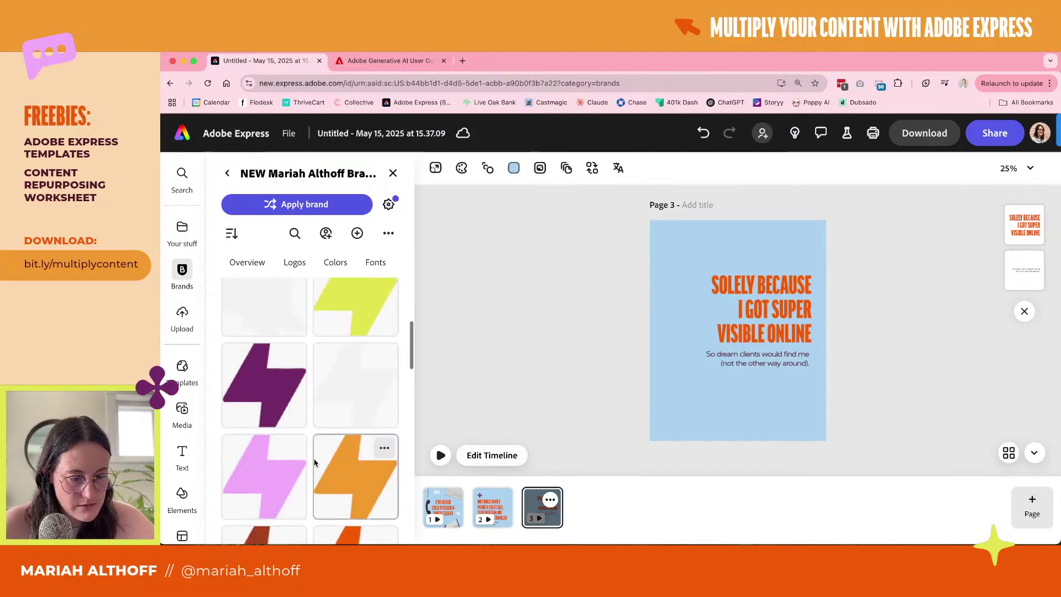
scroll(326, 432, down, 10)
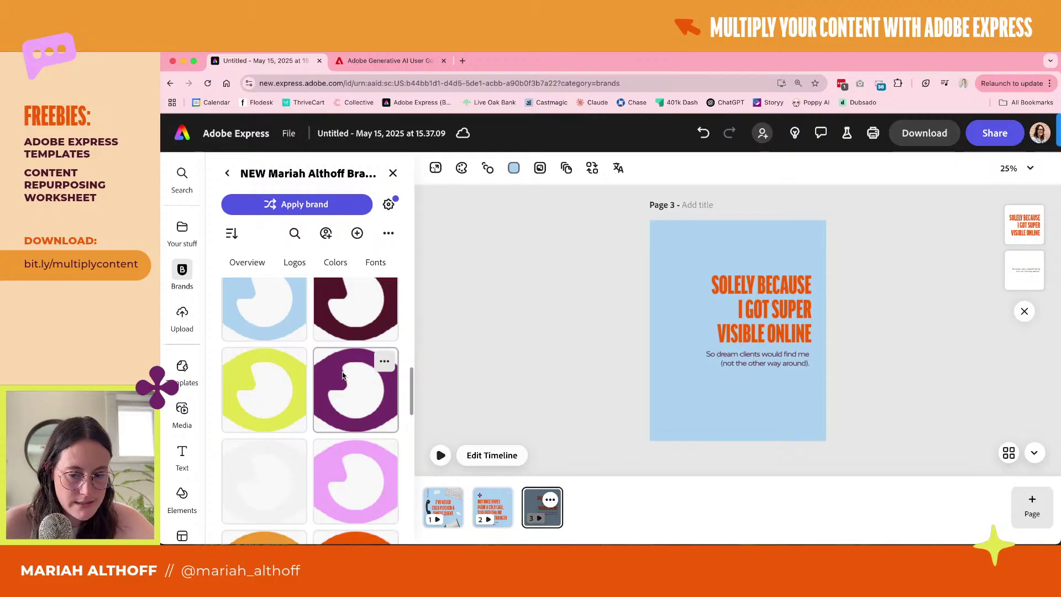
click(342, 376)
drag(741, 332, 798, 259)
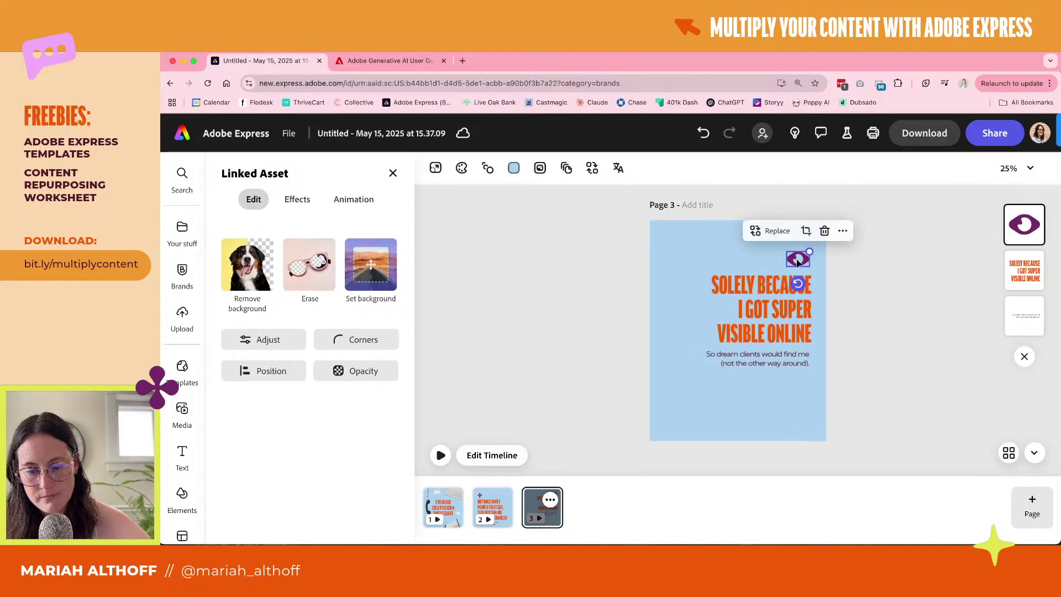
click(859, 240)
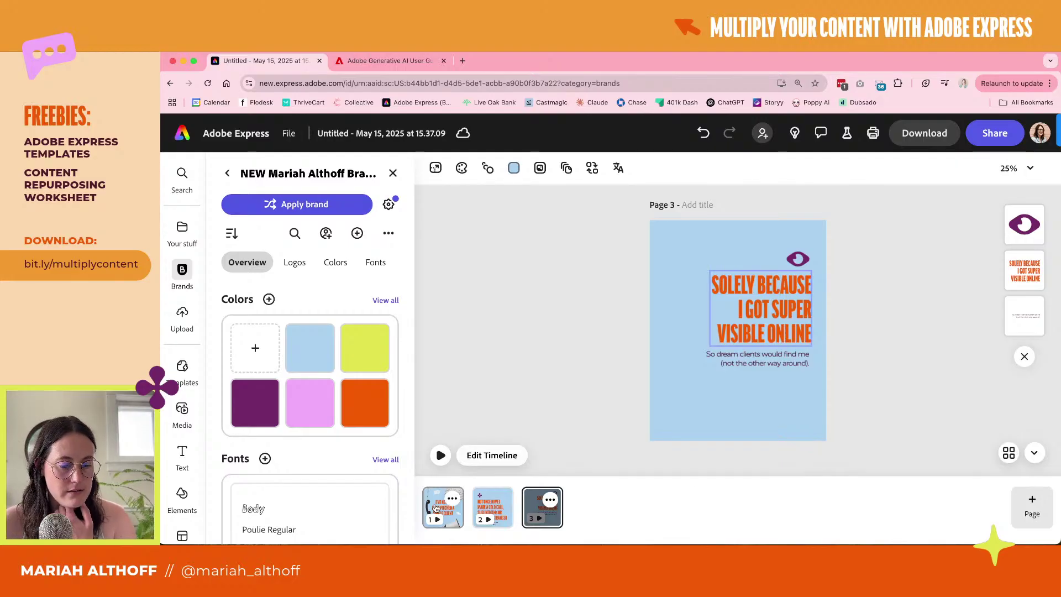
Review the existing pages and add a blank page 4 of the same size after page 3
click(494, 507)
key(Left)
key(Right)
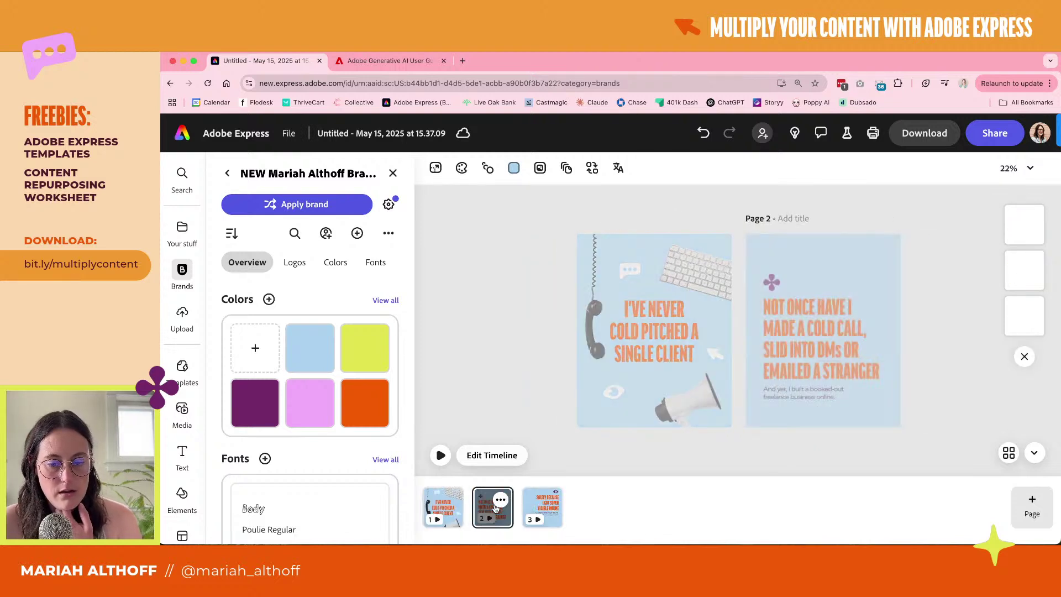
key(Right)
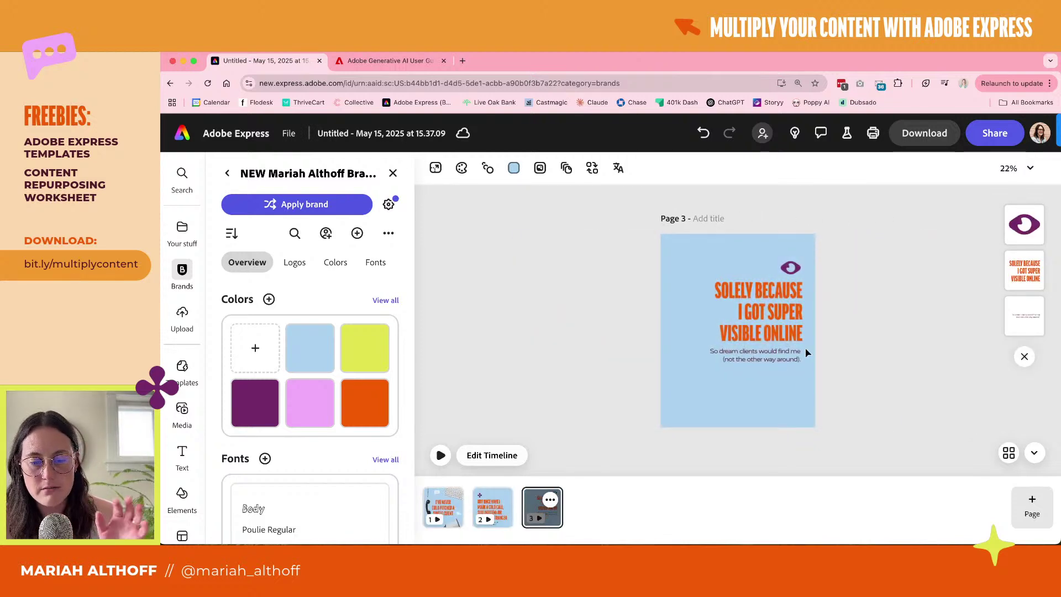
click(1038, 507)
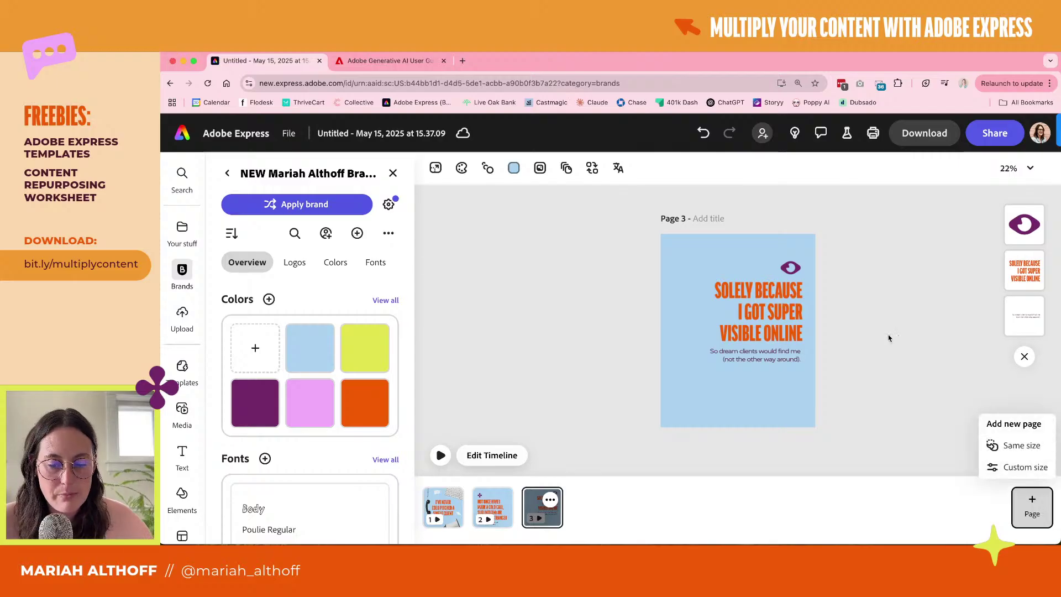
click(1029, 444)
Copy the eye, headline and body text from page 3 onto page 4 and centre them as a group on the page
key(Left)
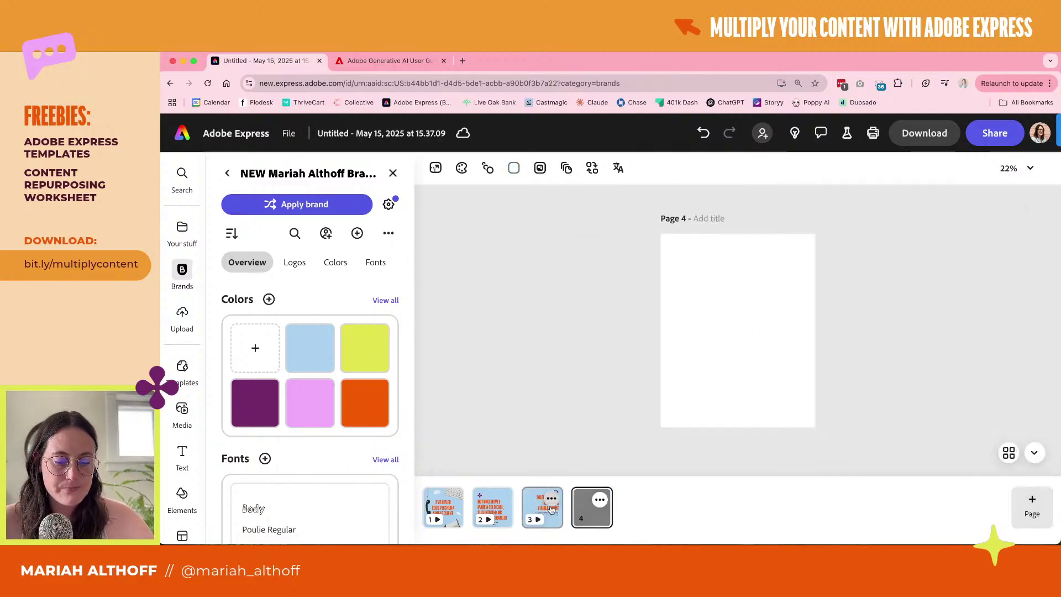
drag(839, 251, 719, 395)
key(ctrl+c)
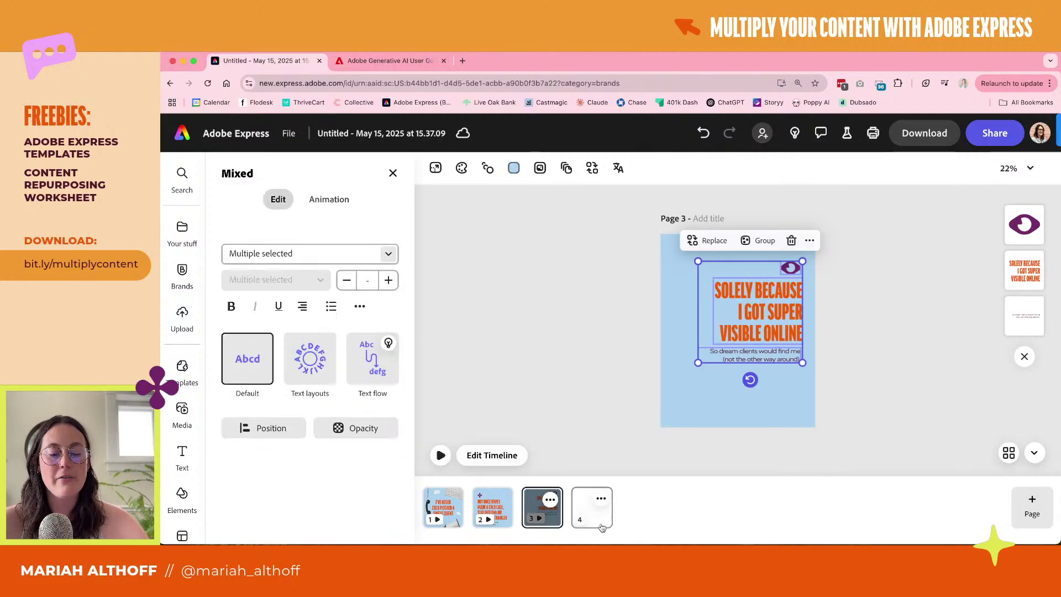
key(Right)
key(ctrl+v)
mouse_move(777, 328)
mouse_down()
mouse_move(774, 337)
mouse_move(763, 326)
mouse_up()
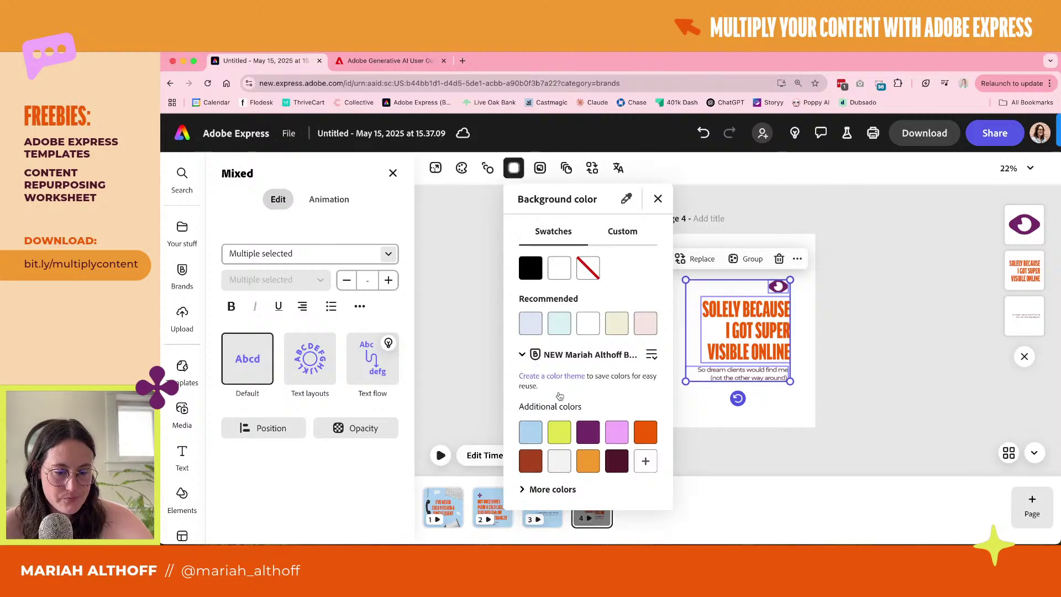
Set the page 4 background to the brand's light blue
click(531, 433)
click(863, 288)
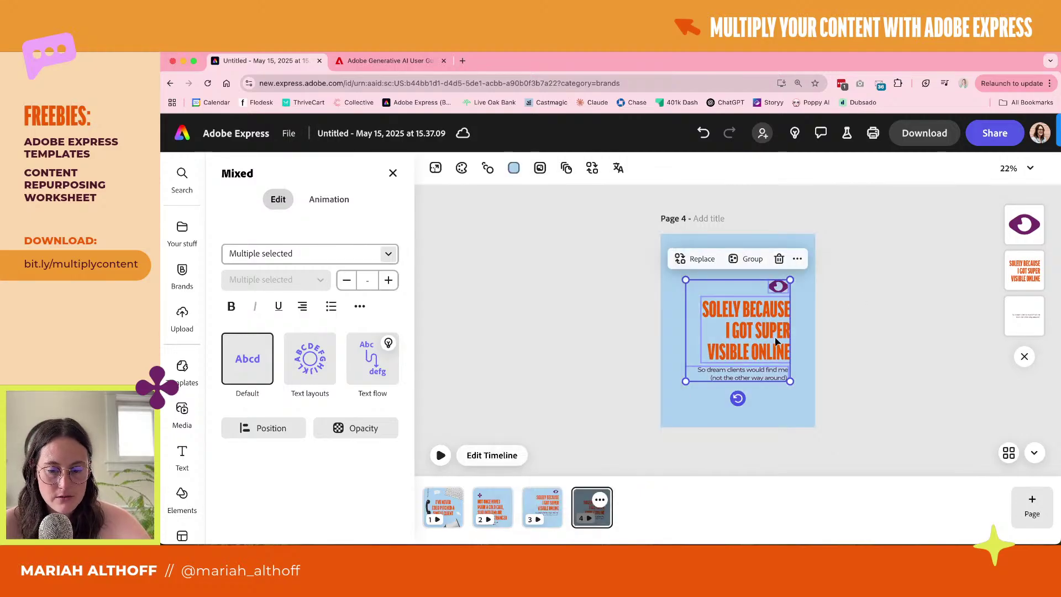
click(863, 293)
Centre-align the text of both the headline and the body text on page 4
drag(823, 323, 757, 383)
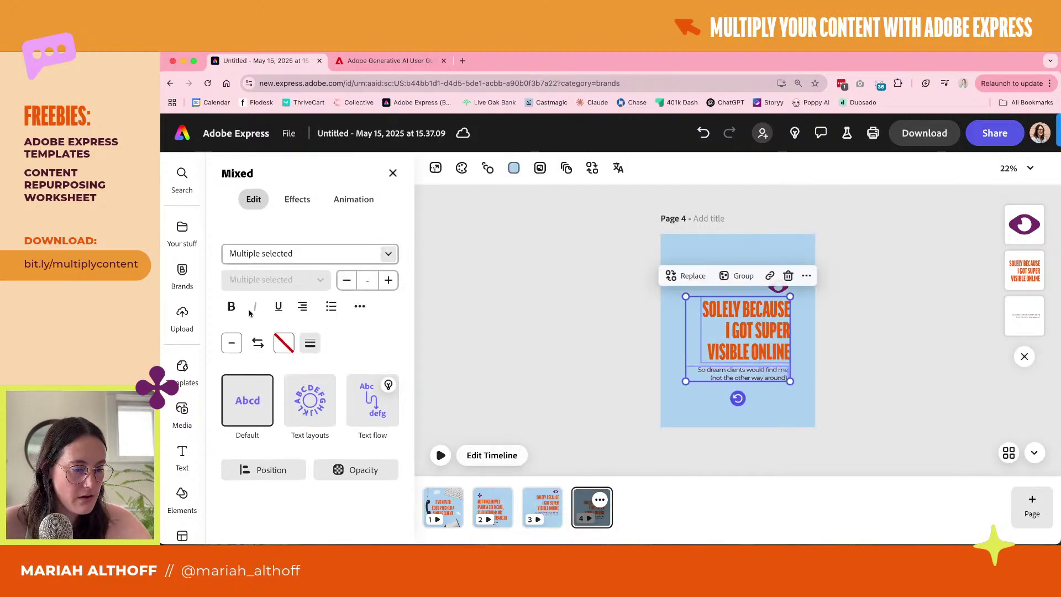
click(302, 307)
click(302, 308)
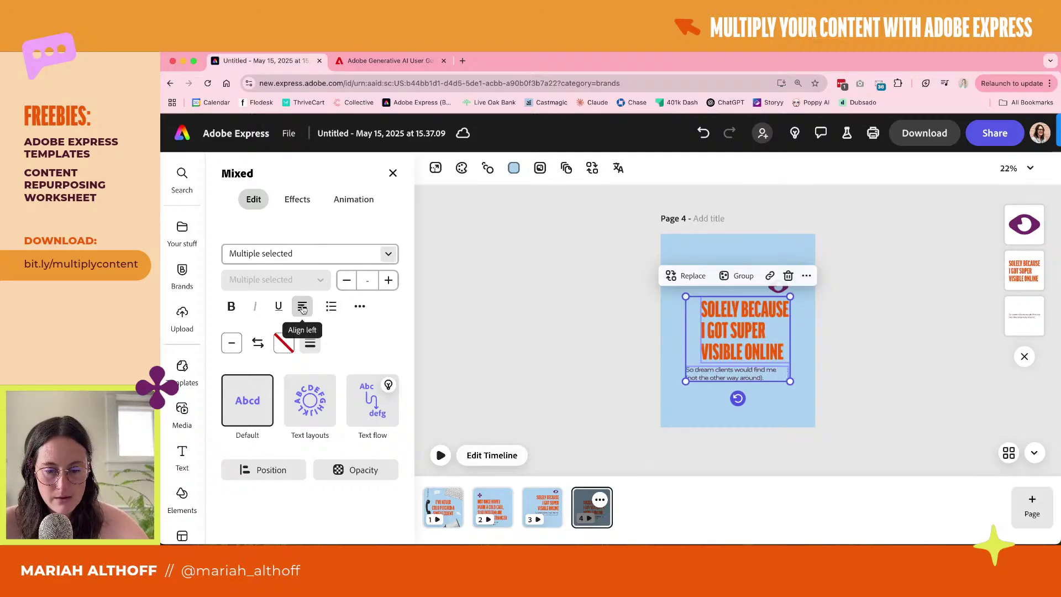
click(302, 307)
click(890, 343)
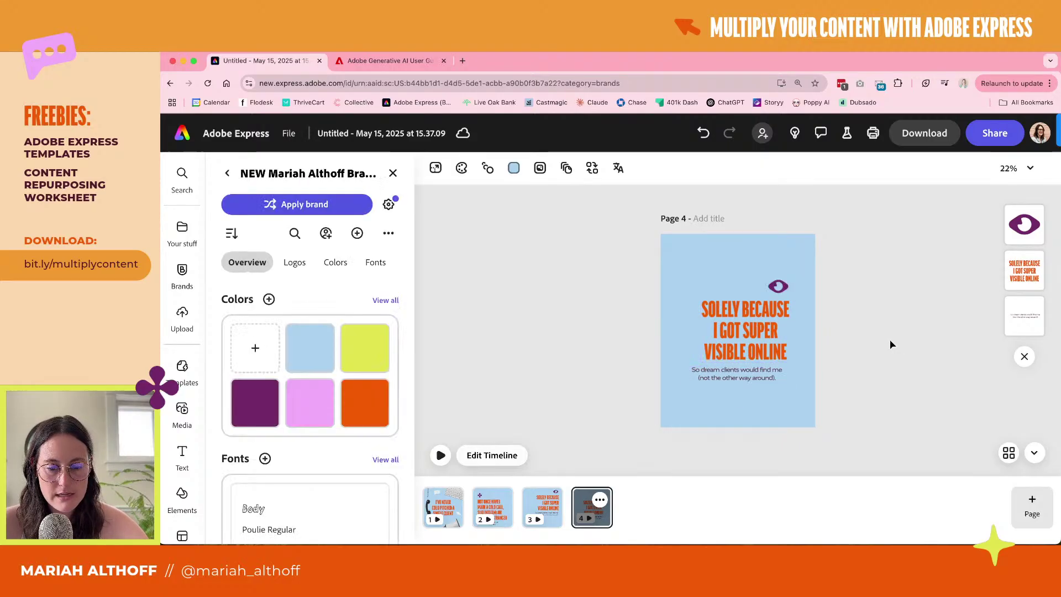
Replace the page 4 headline with "FIND OUT HOW ON THIS WEEK'S YOUTUBE VIDEO"
click(728, 377)
click(760, 314)
double_click(760, 314)
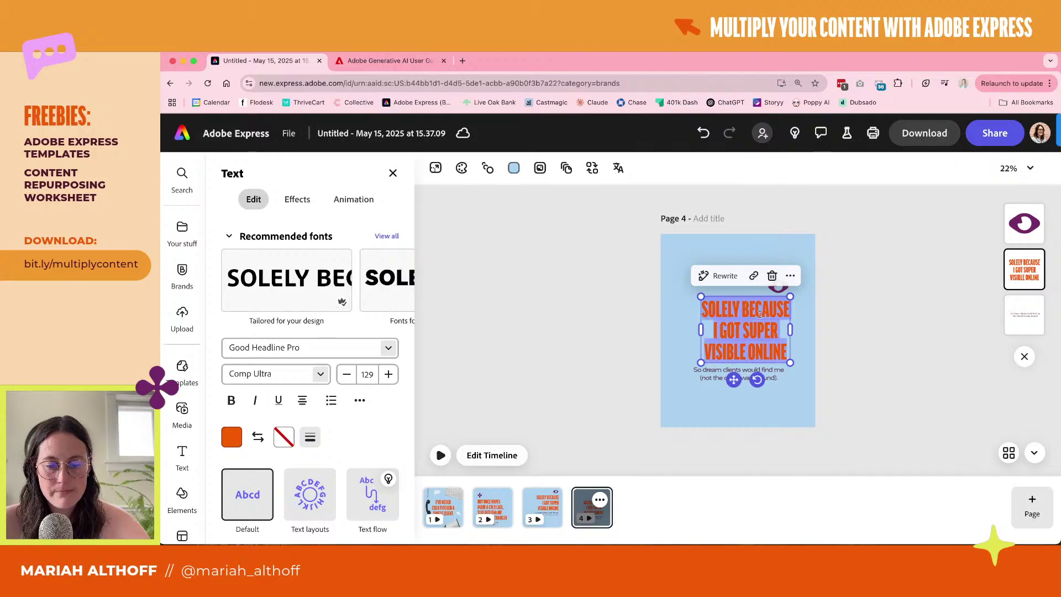
text(FIND OUT HOW)
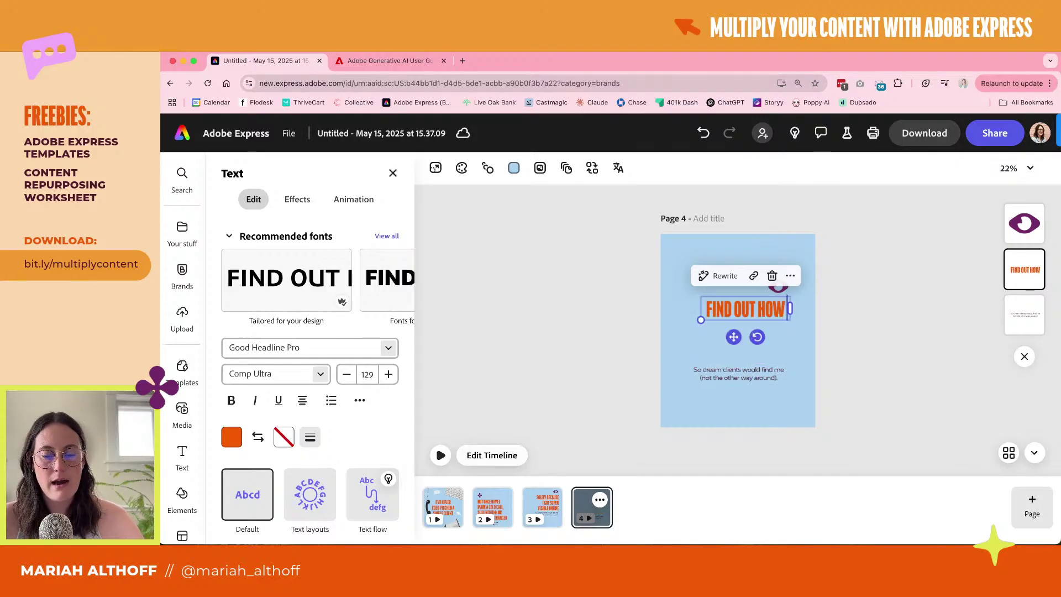
text( ON T)
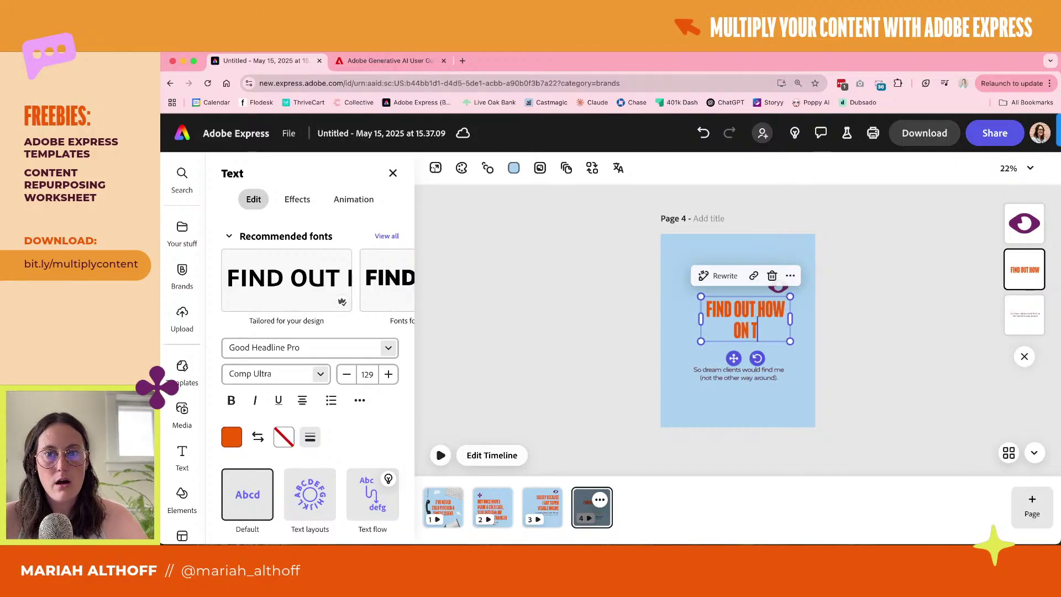
text(HIS WEEK'S YOUTUBE VIDEO)
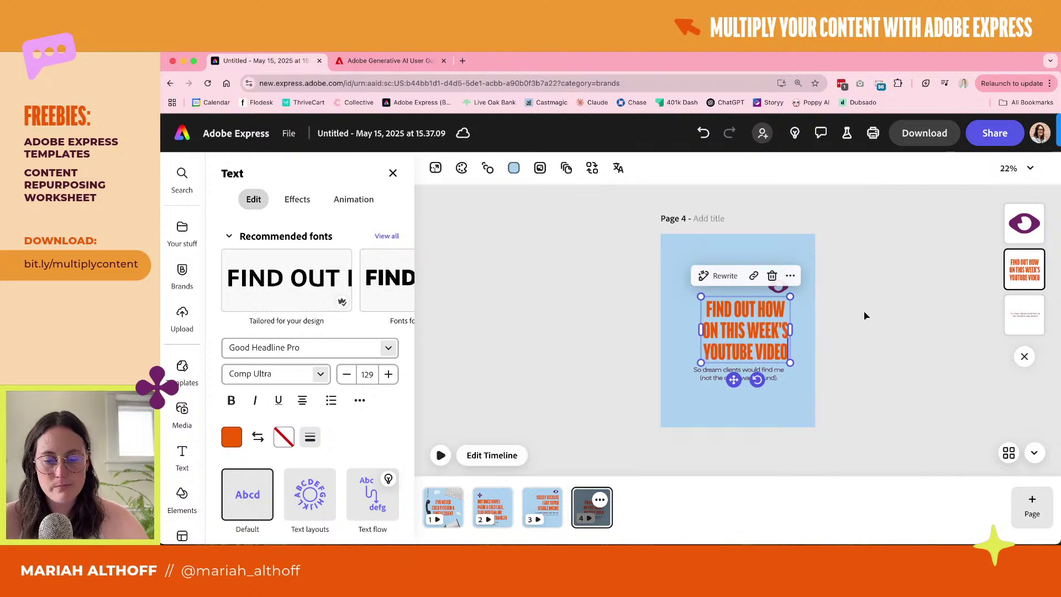
key(Escape)
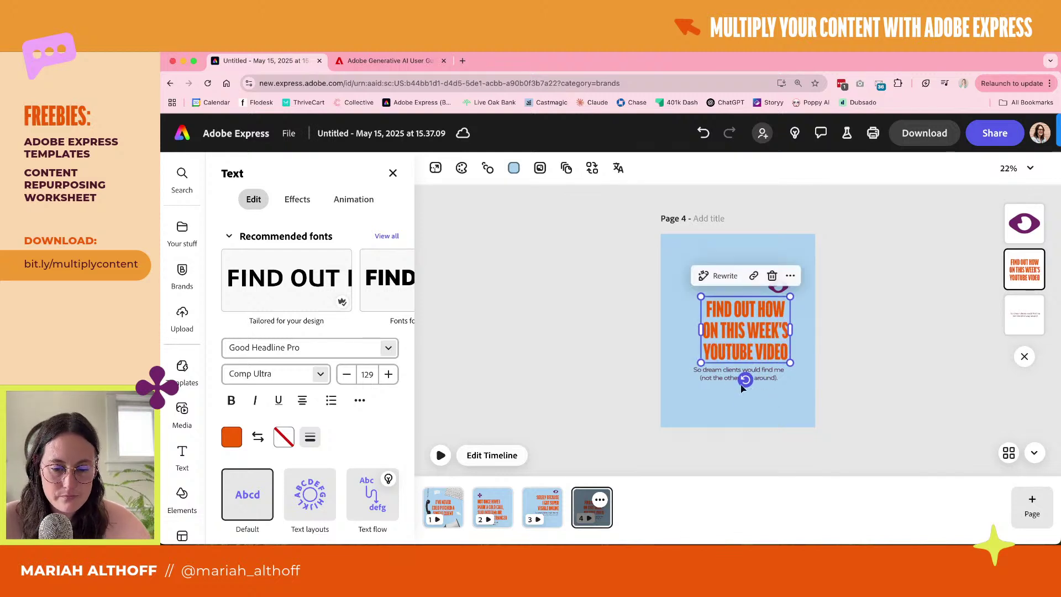
Centre the headline on page 4, clear of the body text, and delete the eye above it
drag(775, 374, 775, 389)
drag(771, 325, 764, 327)
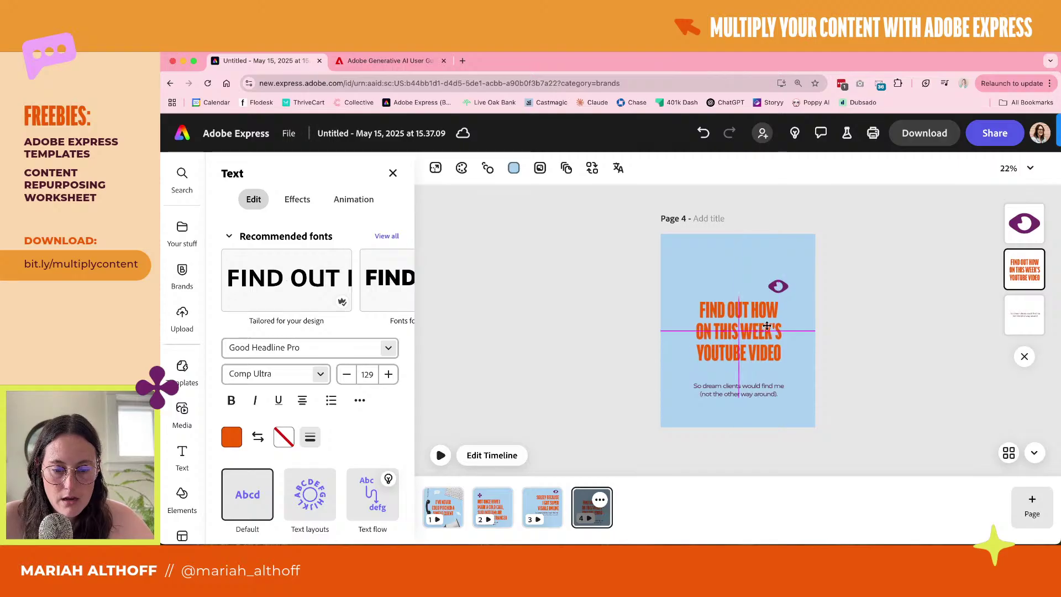
click(777, 288)
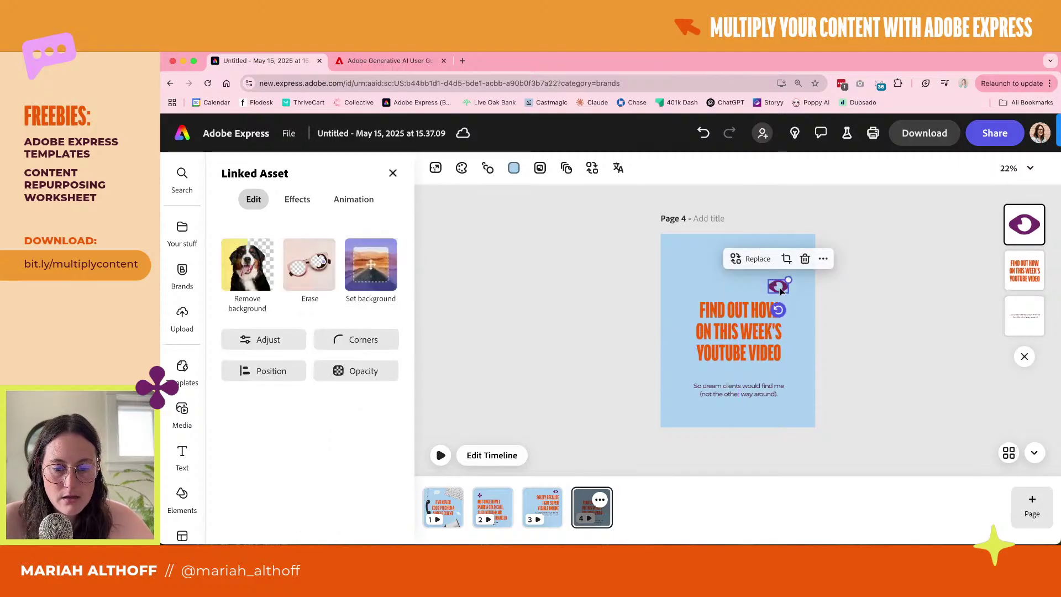
click(843, 210)
Move the page 4 body text directly under the headline and replace it with "Comment "Video" and I'll send you the link!"
drag(741, 391, 741, 376)
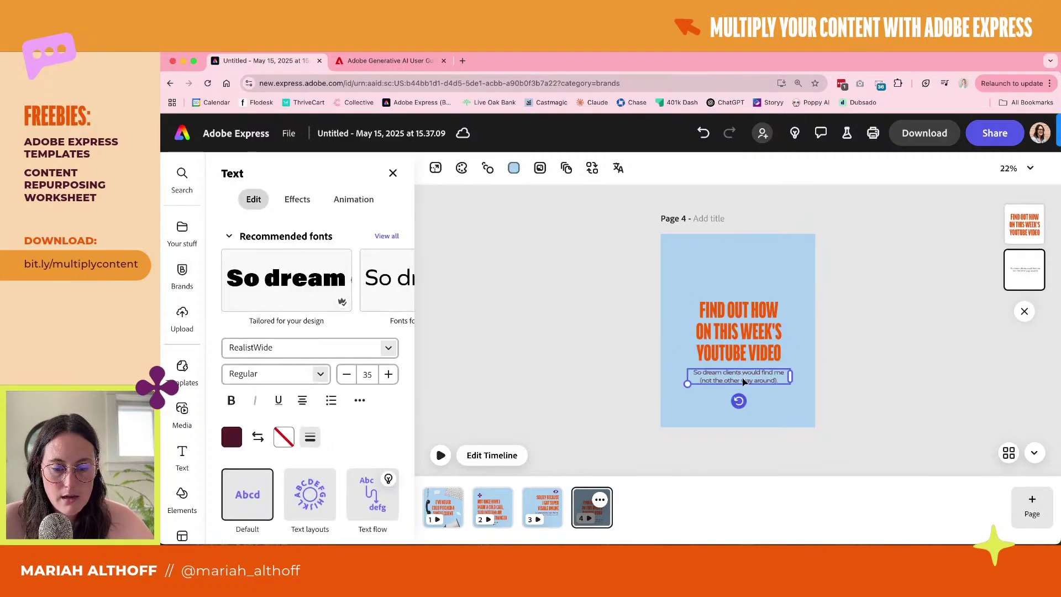
double_click(742, 375)
text(COM)
key(BackSpace)
key(BackSpace)
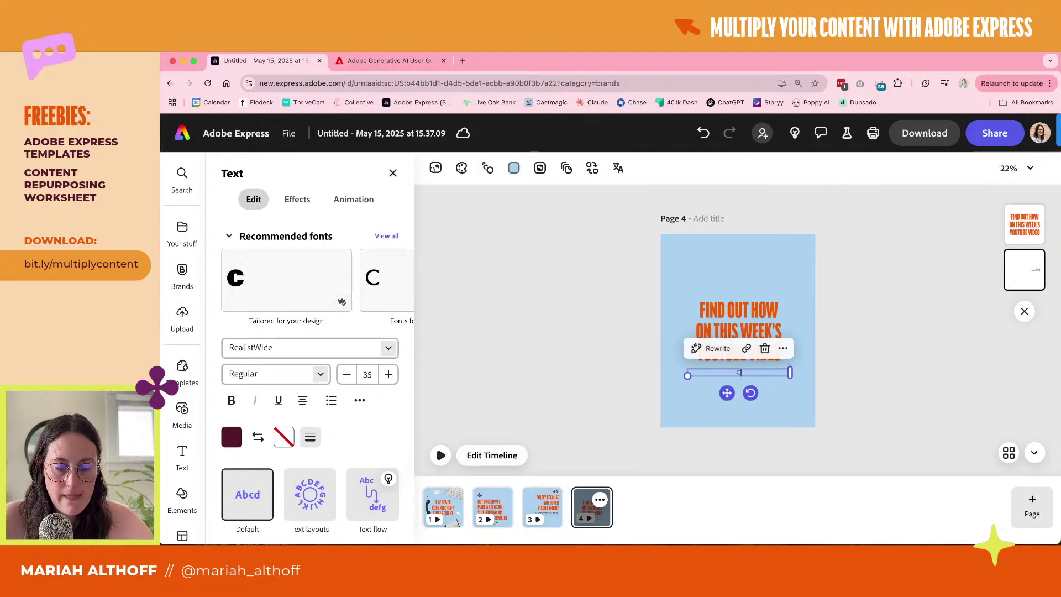
text(omment "Vid)
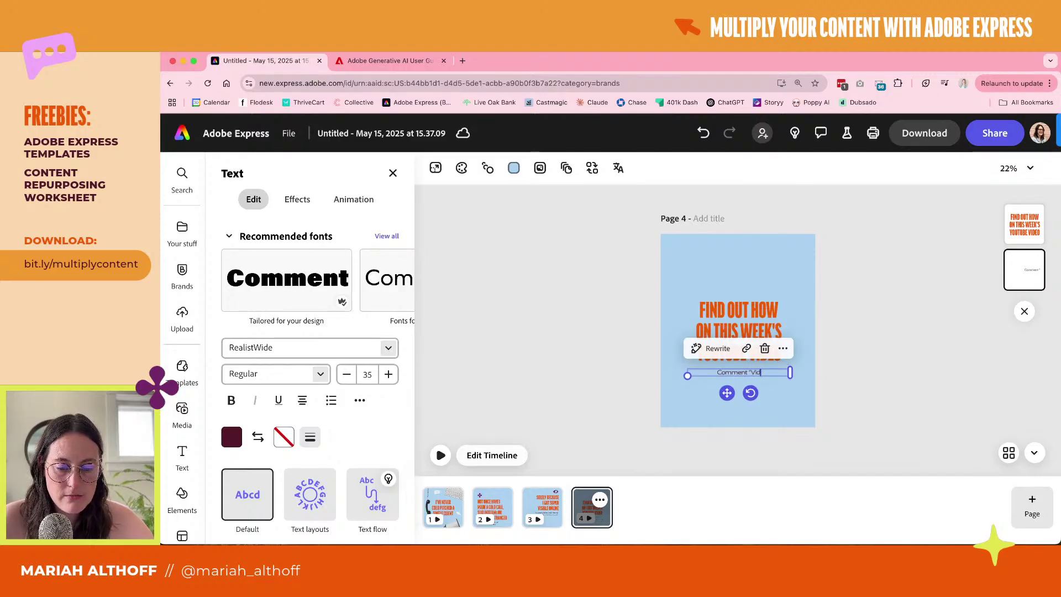
text(eo" an)
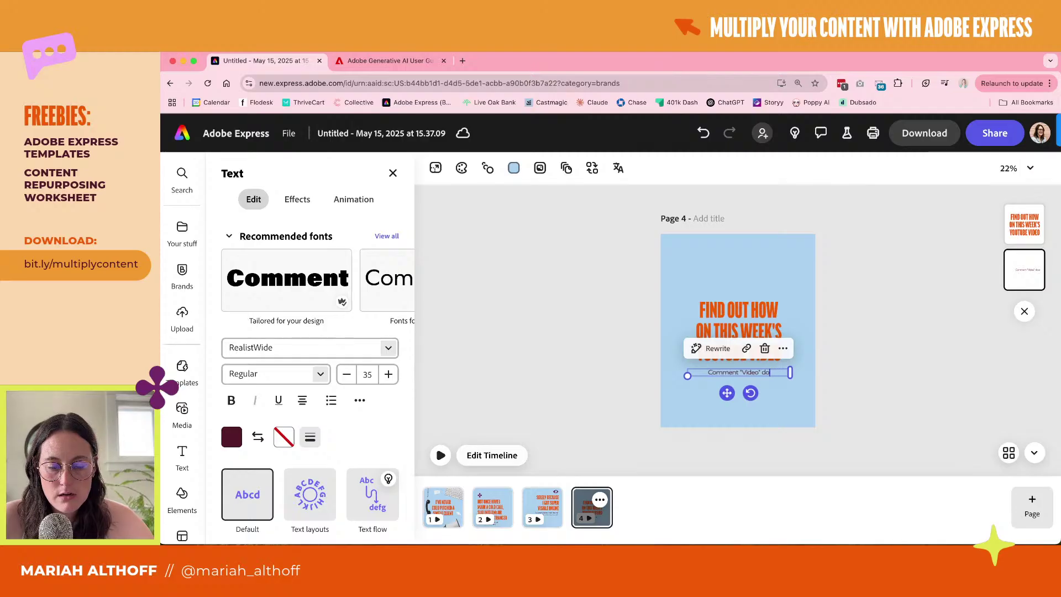
text(d I'll send you)
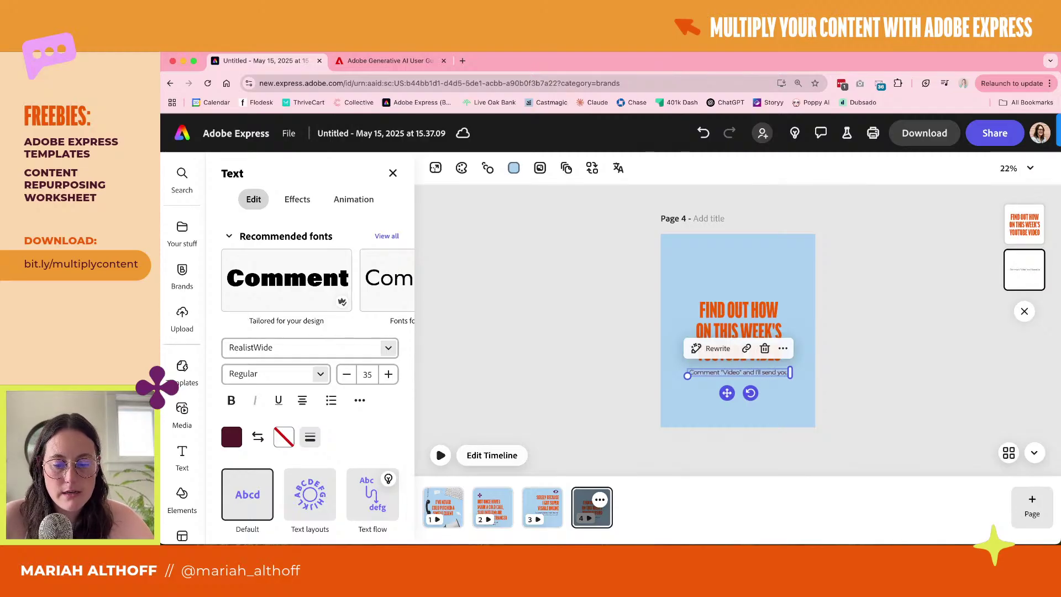
text( the link!)
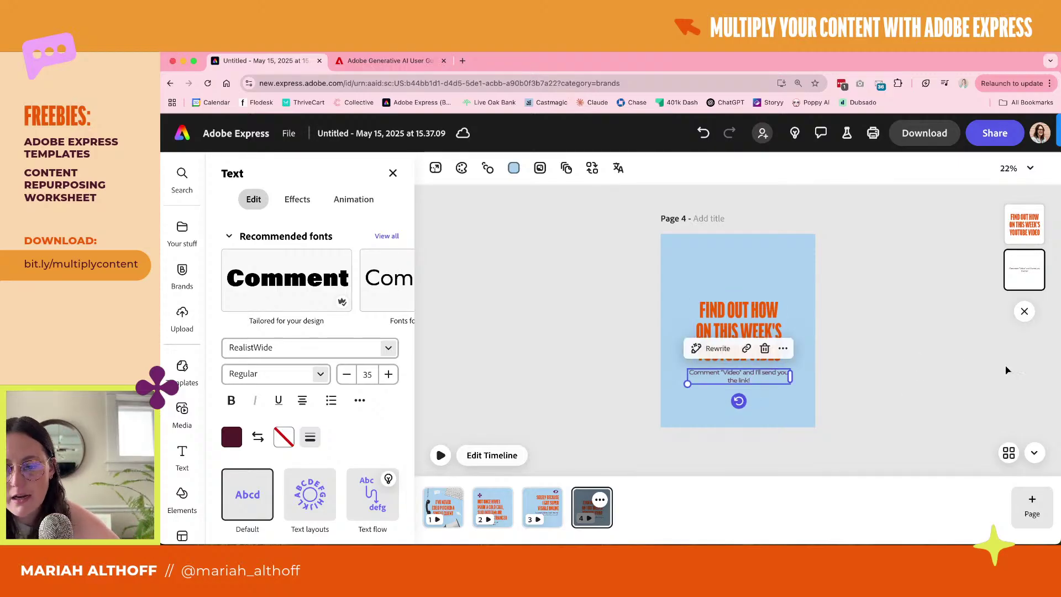
Narrow the page 4 body text box so it wraps after "and", and align its centre with the headline's
drag(791, 376, 755, 377)
shift+click(739, 332)
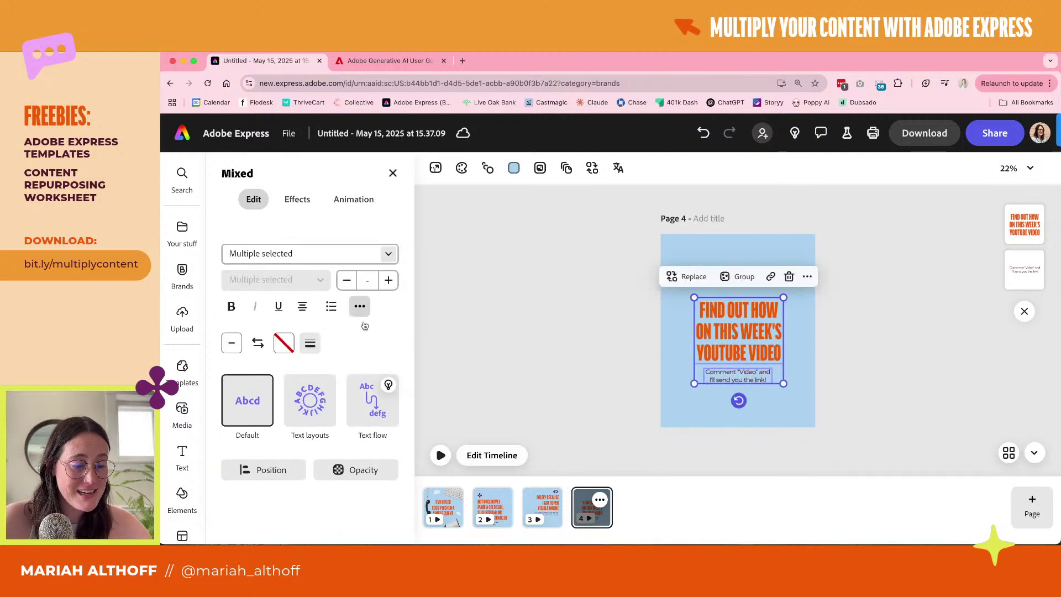
click(273, 471)
click(328, 364)
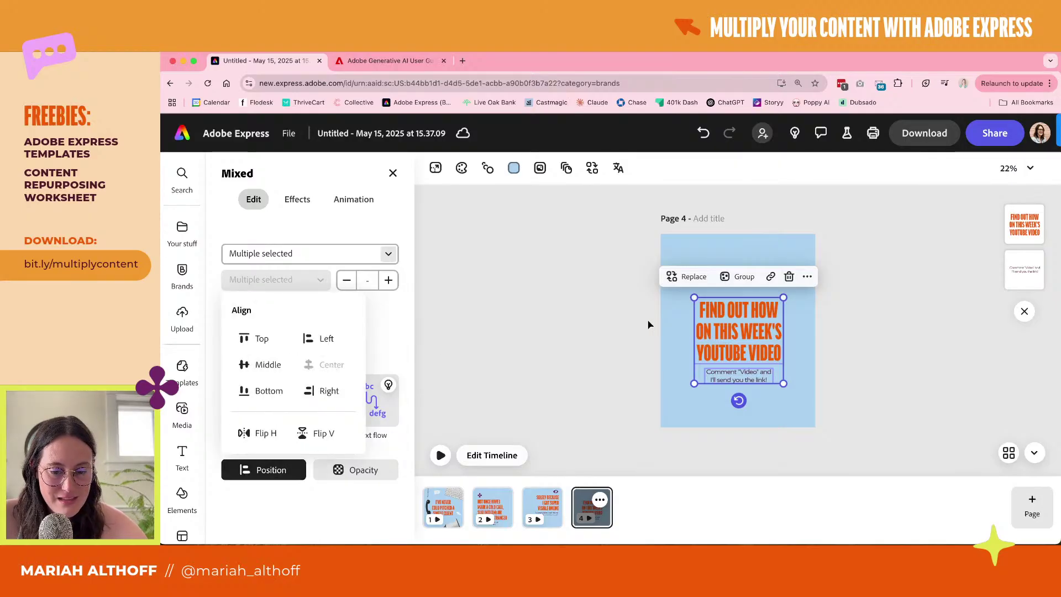
click(649, 325)
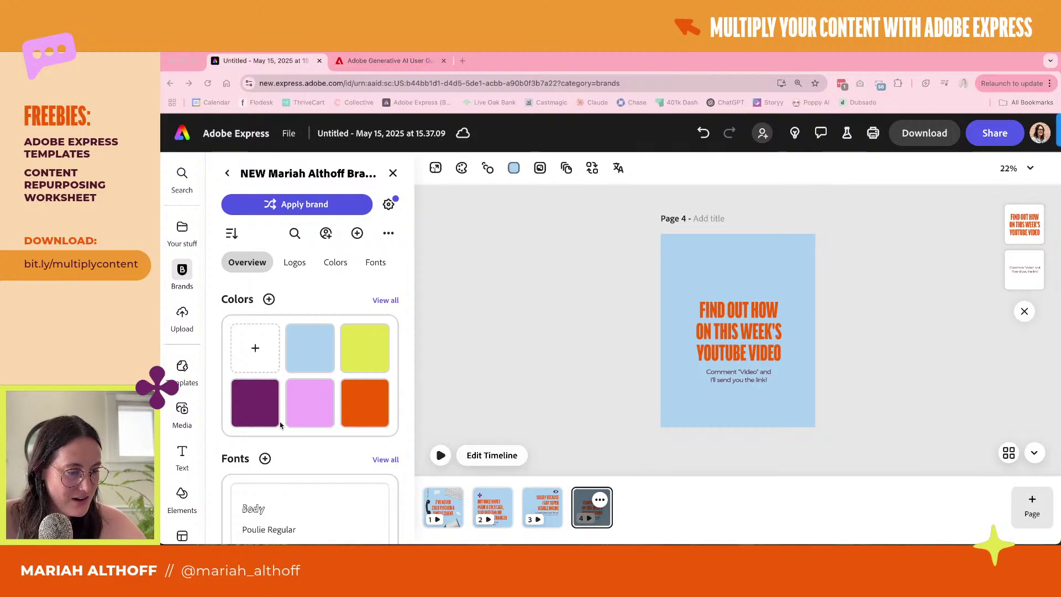
scroll(281, 425, down, 1)
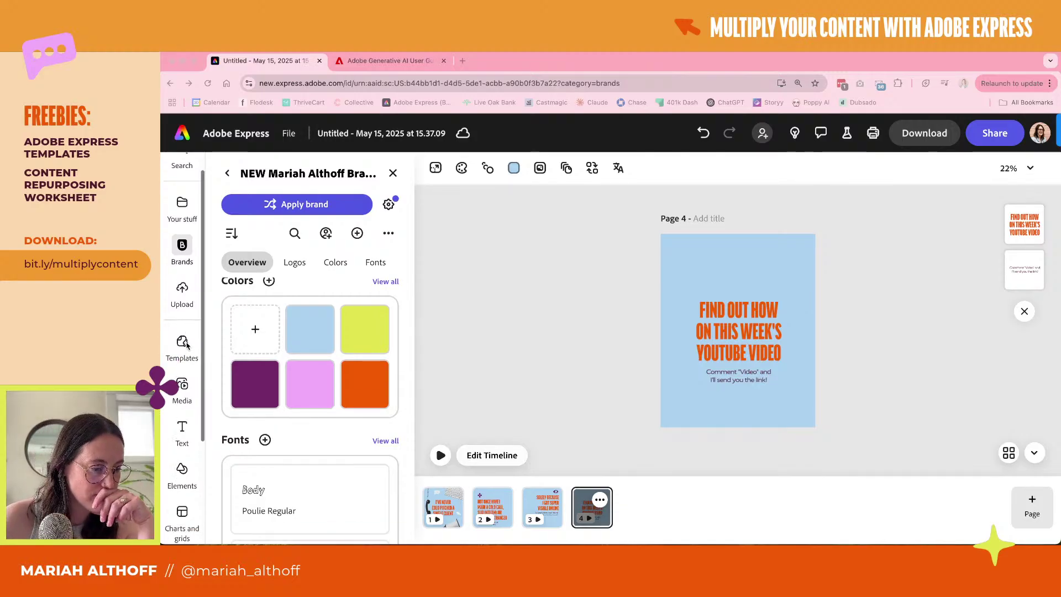
click(179, 276)
scroll(315, 354, down, 10)
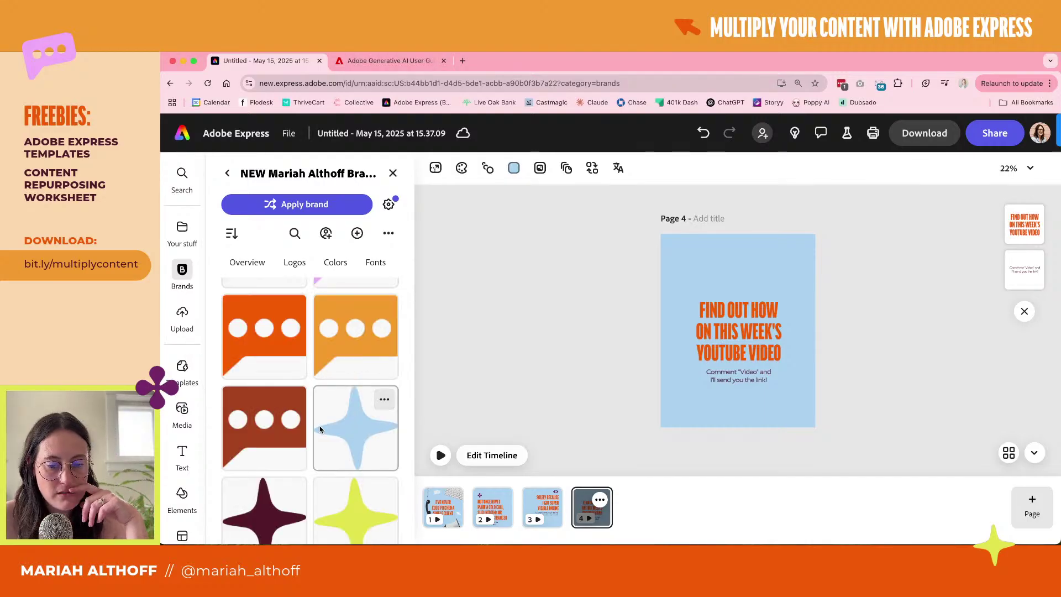
scroll(309, 425, up, 2)
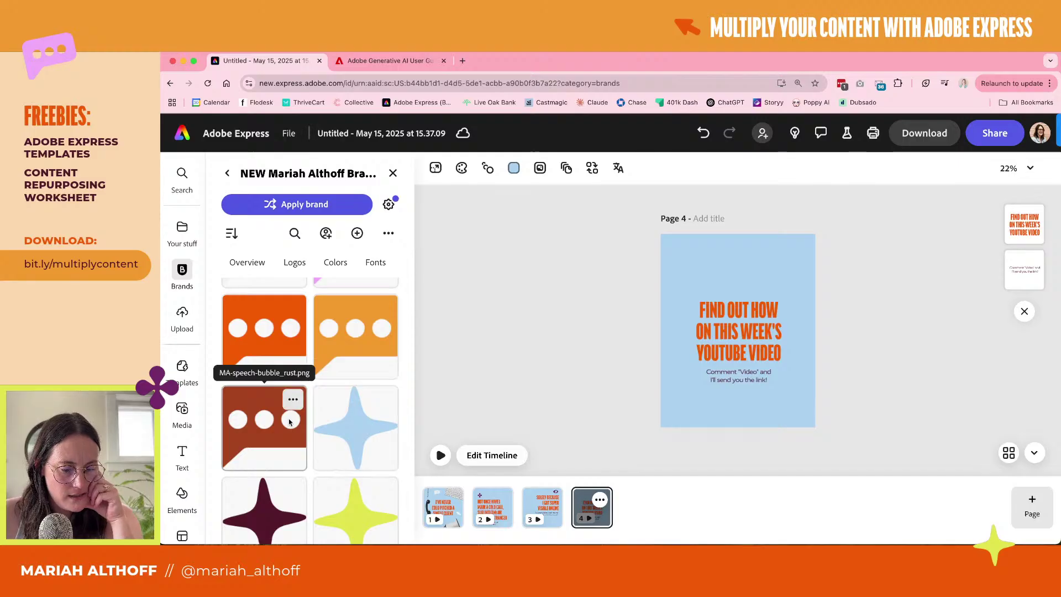
scroll(289, 419, up, 4)
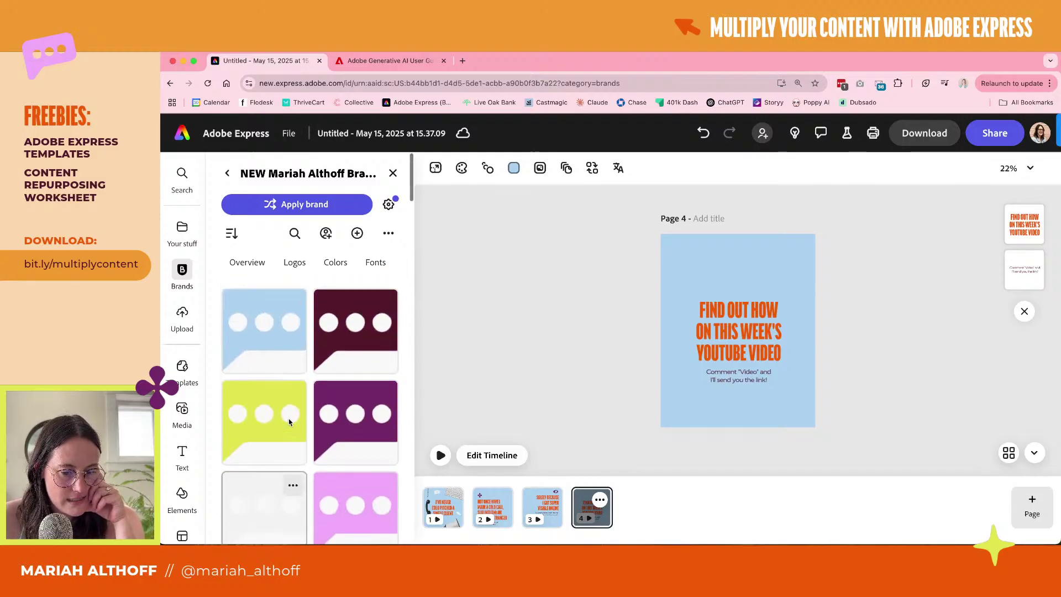
scroll(365, 417, down, 1)
click(365, 417)
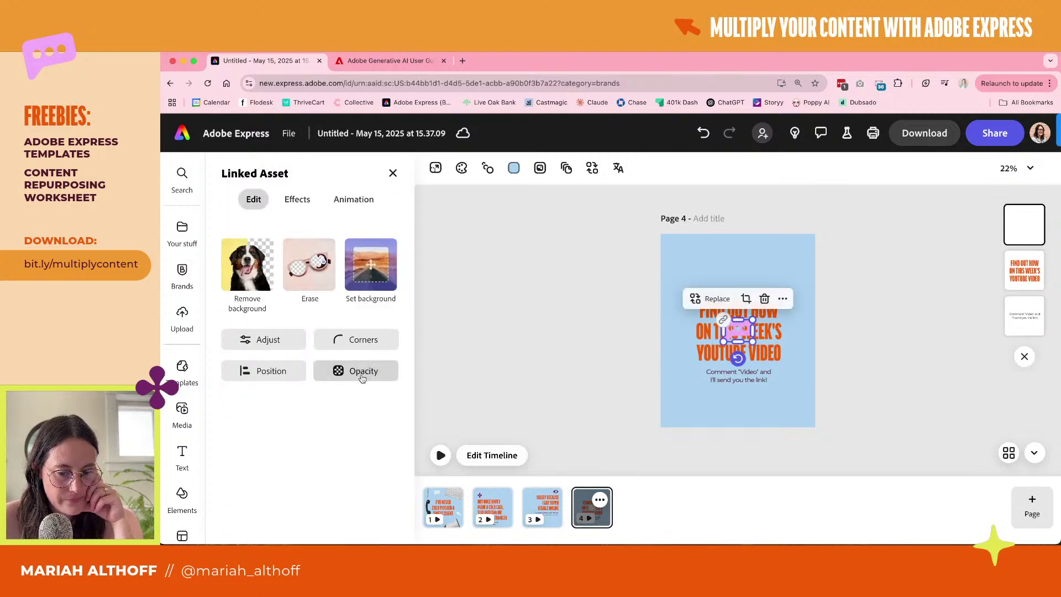
key(BackSpace)
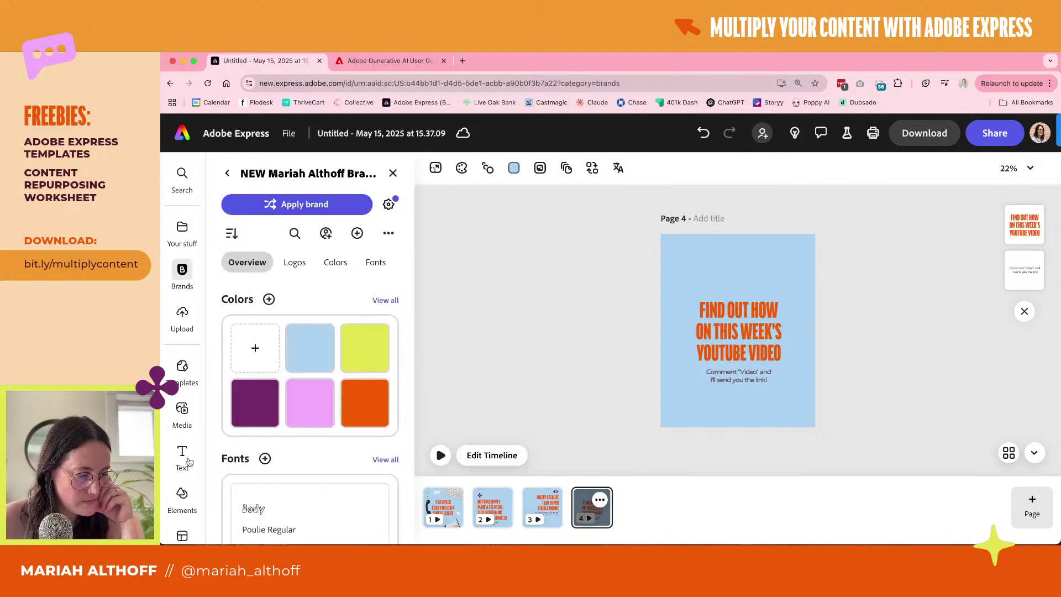
Add the dark purple speech bubble from the brand assets to page 4, centred just above the headline
scroll(359, 369, down, 5)
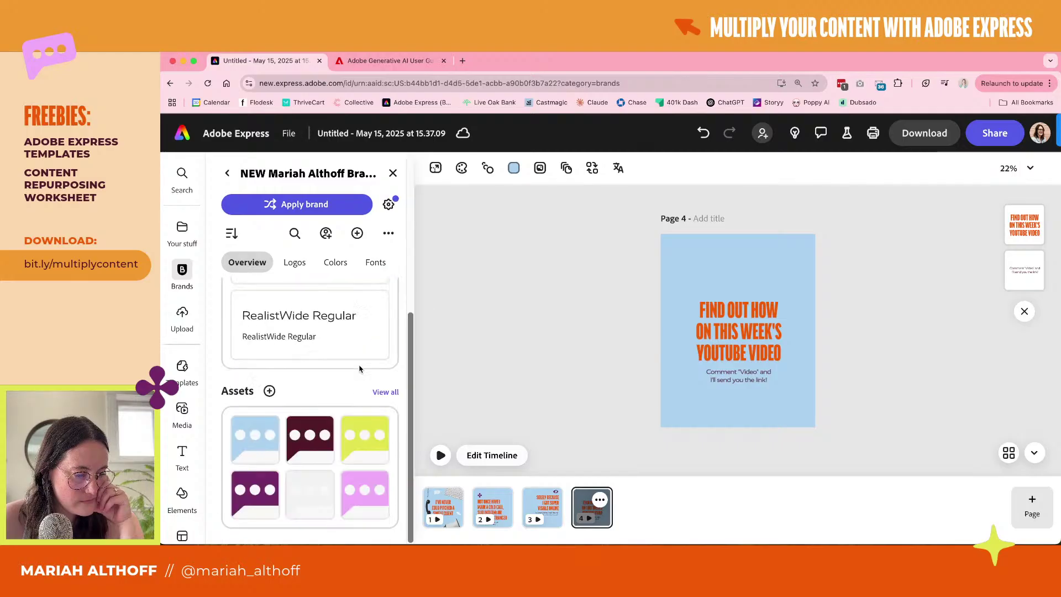
click(385, 393)
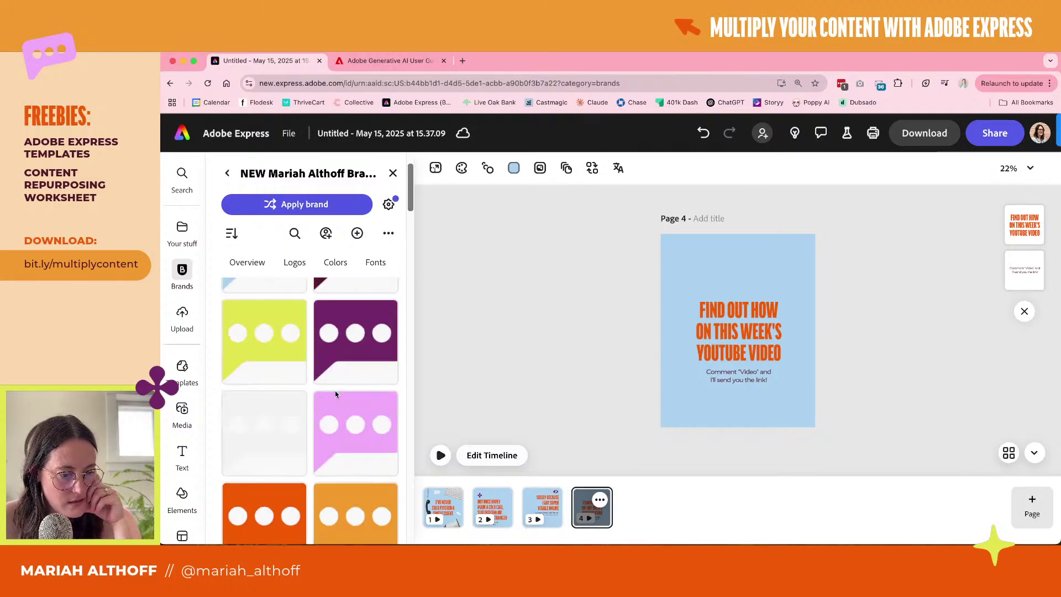
click(341, 412)
drag(724, 319, 737, 288)
click(884, 281)
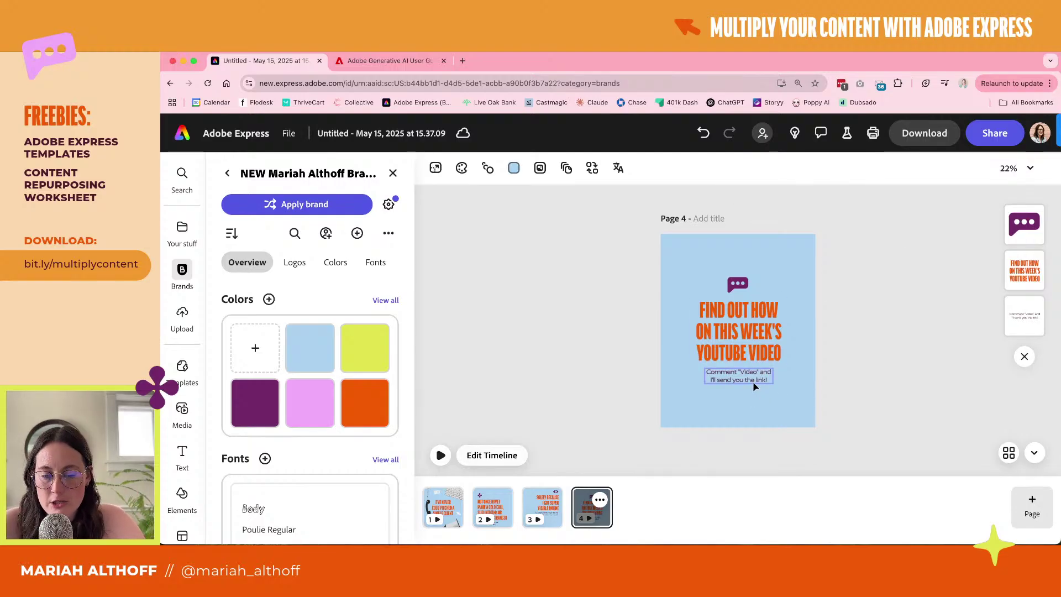
drag(753, 382, 745, 376)
click(822, 323)
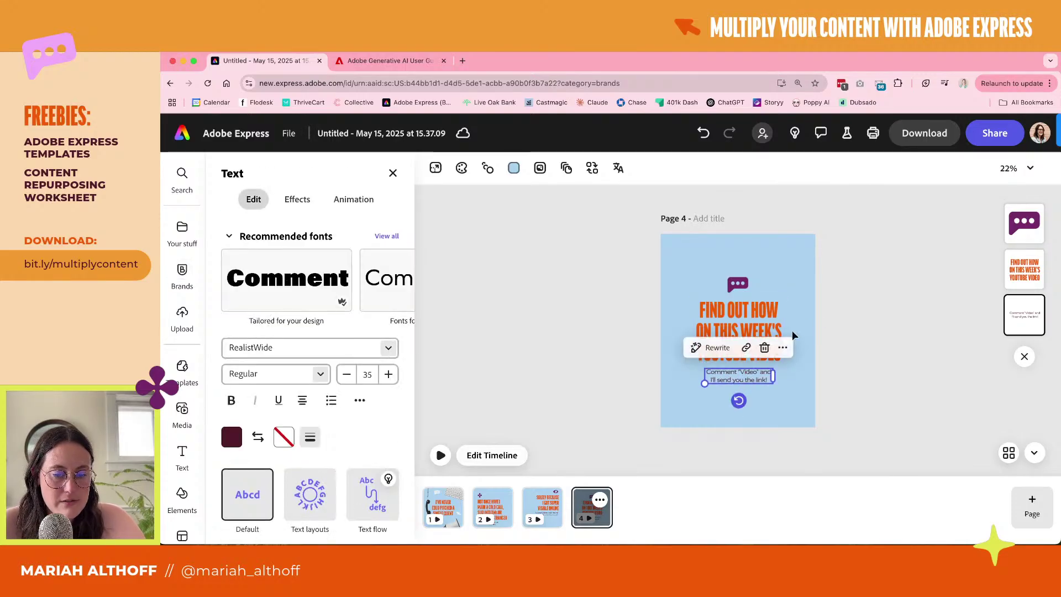
click(819, 296)
click(738, 284)
Apply the Breathe loop animation to the page 4 headline and play the page to preview it
click(777, 350)
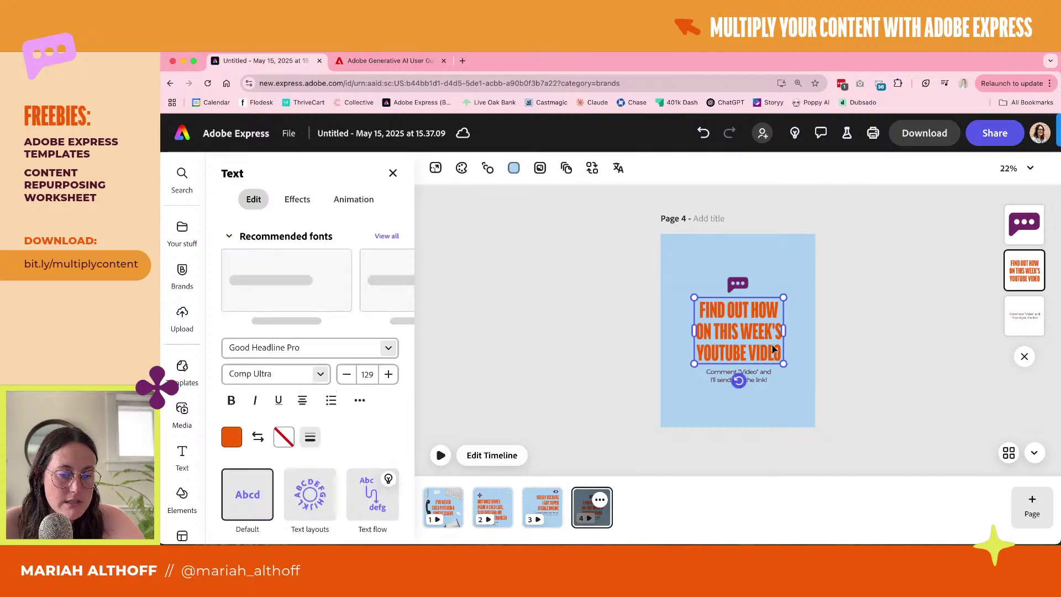
click(355, 204)
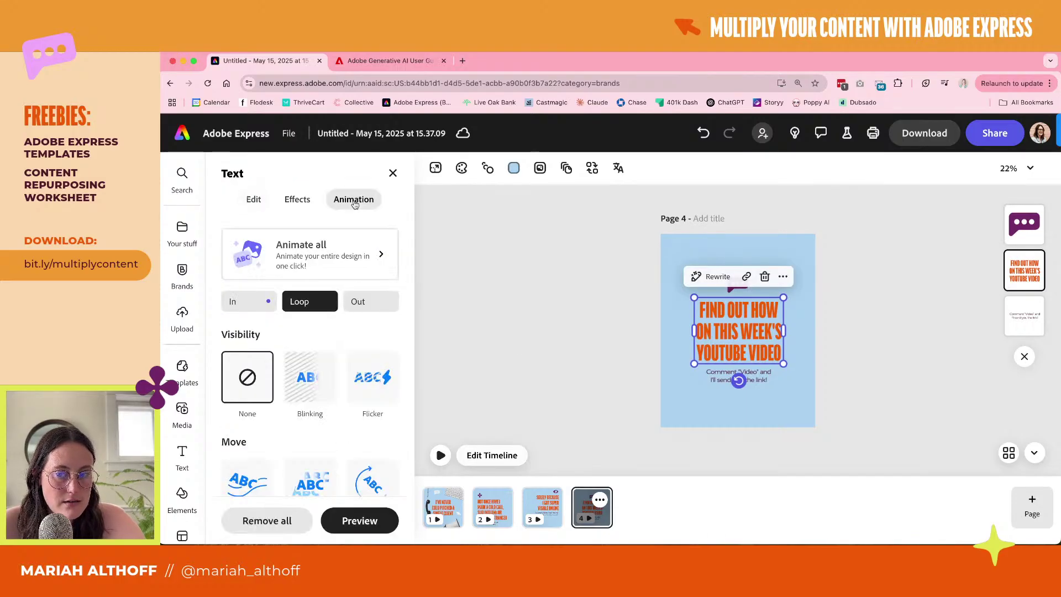
scroll(310, 443, down, 5)
scroll(319, 455, up, 5)
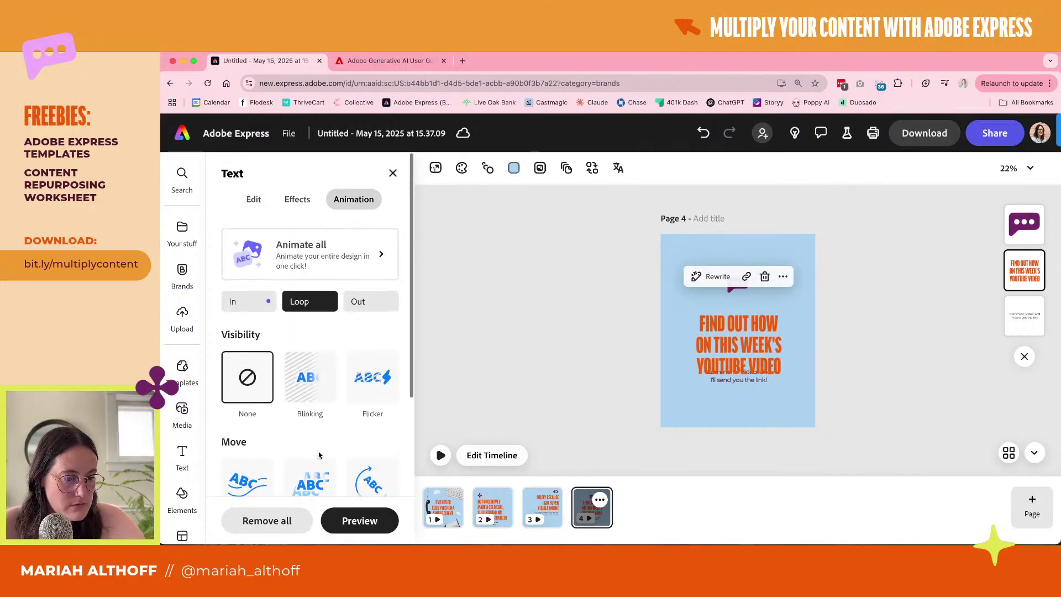
click(249, 301)
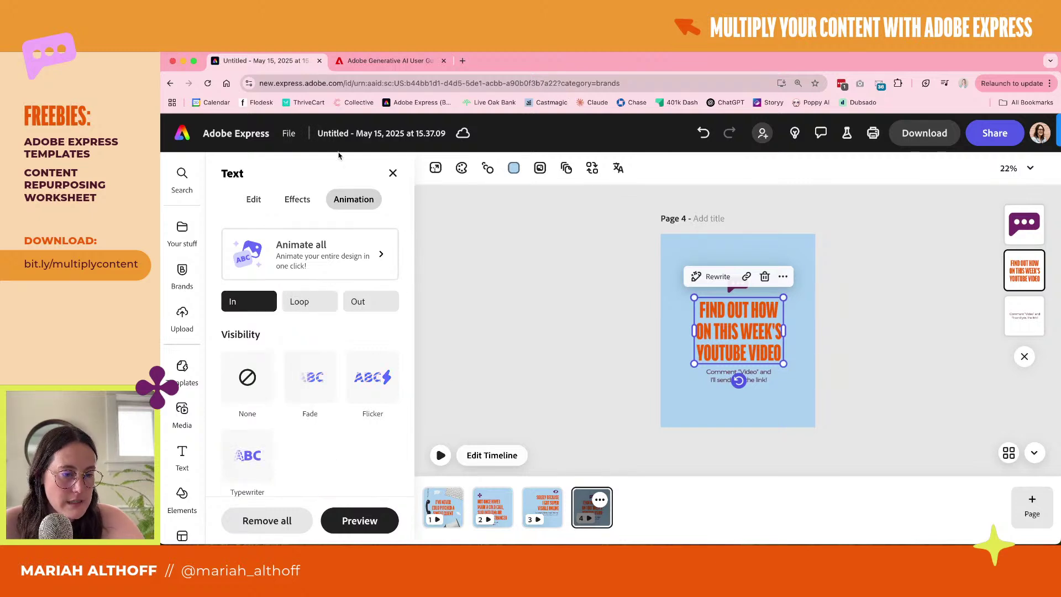
scroll(317, 265, down, 5)
scroll(321, 267, up, 5)
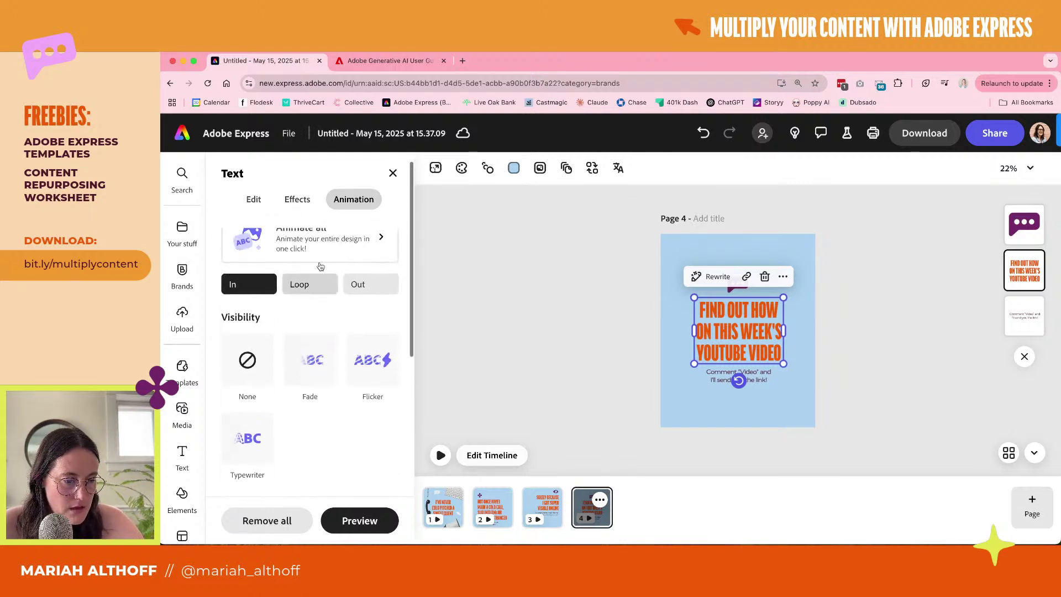
click(316, 283)
scroll(352, 426, down, 3)
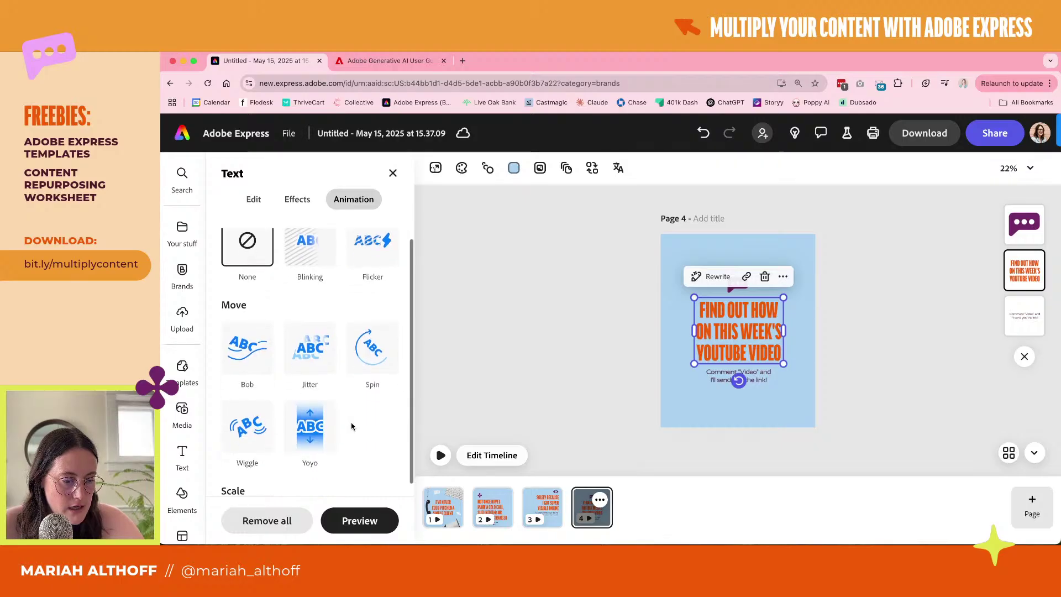
scroll(353, 427, down, 2)
click(247, 439)
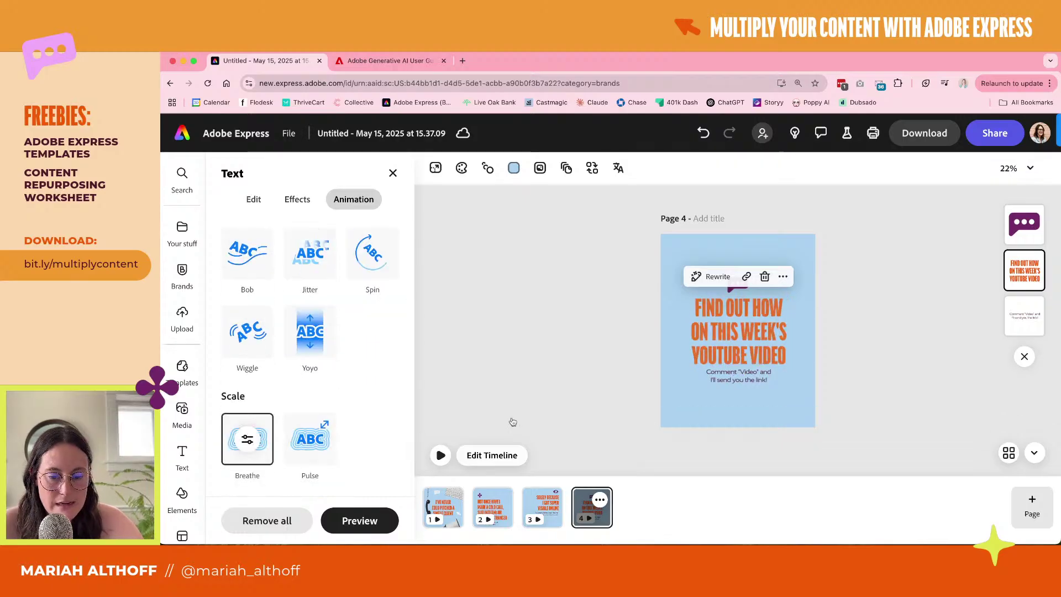
click(441, 455)
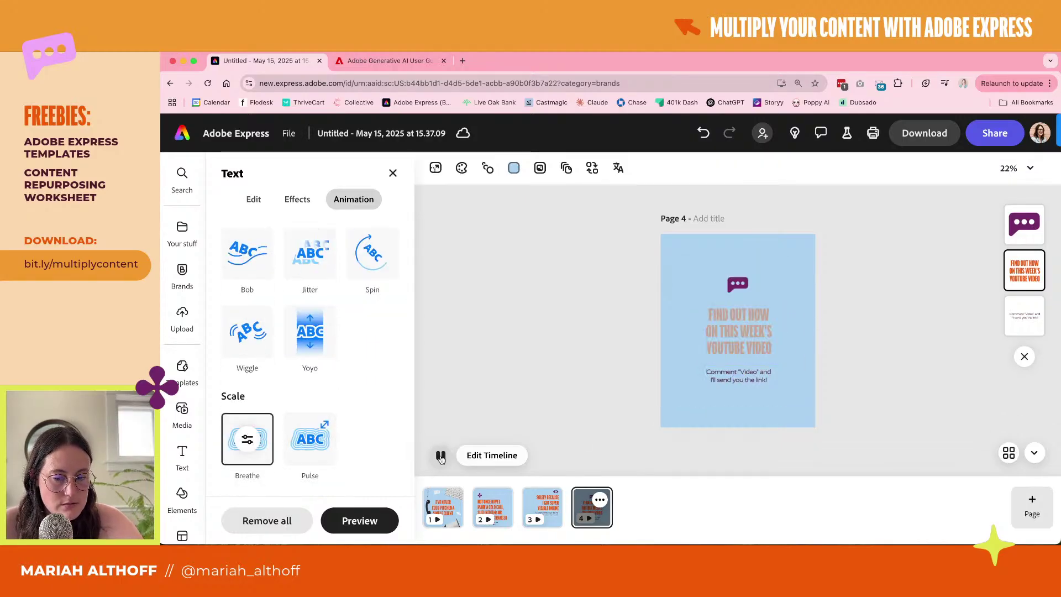
Set the Breathe animation's speed to 7 and lower its intensity for the page 4 headline
click(248, 441)
drag(329, 420, 310, 421)
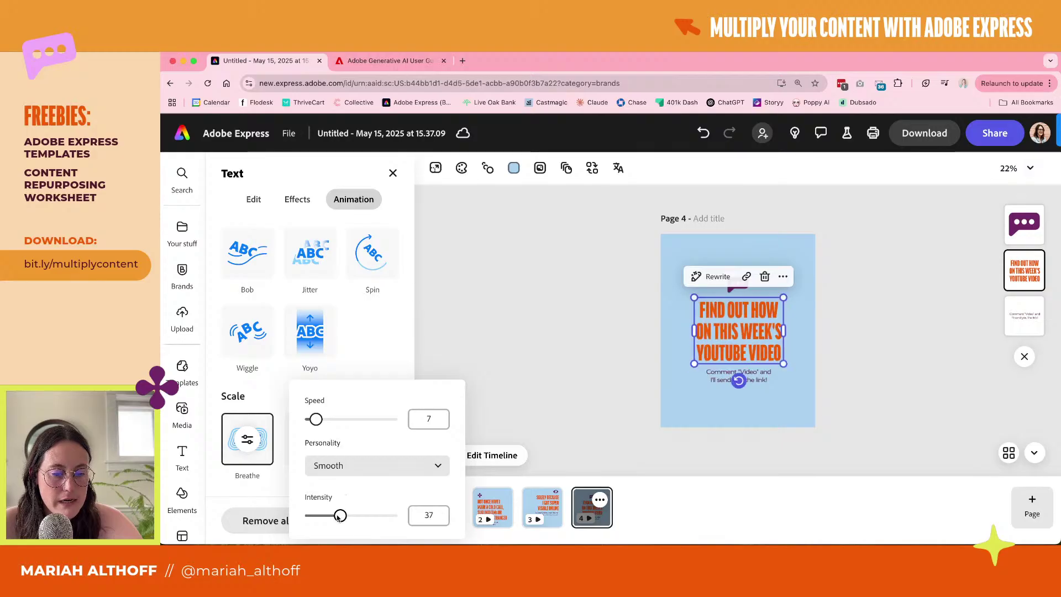
drag(341, 516, 317, 517)
click(602, 286)
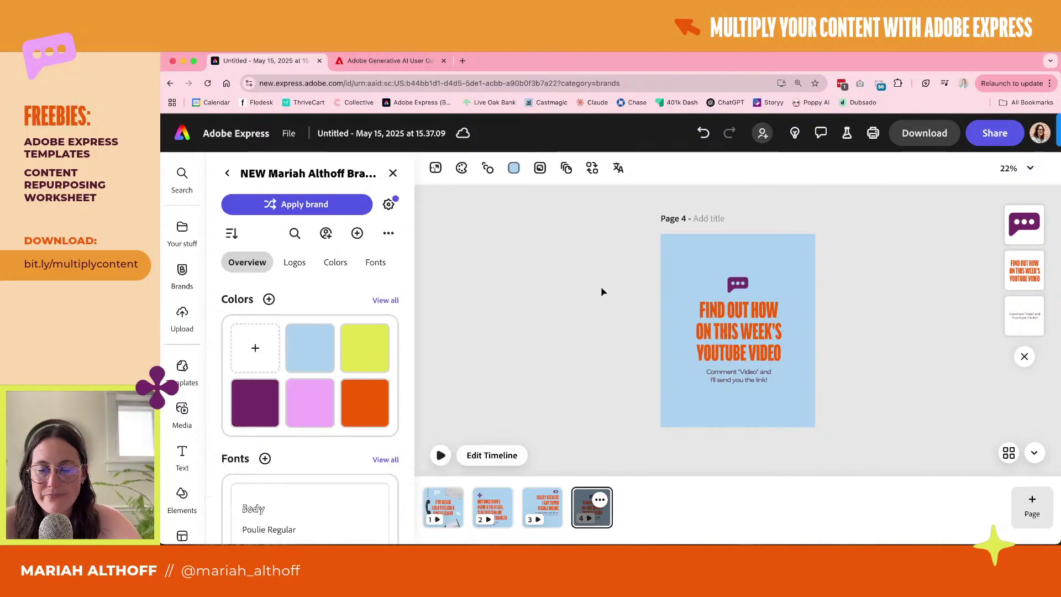
Review the carousel pages one after another, starting from page 1
click(456, 513)
key(Right)
key(Right)
key(Right)
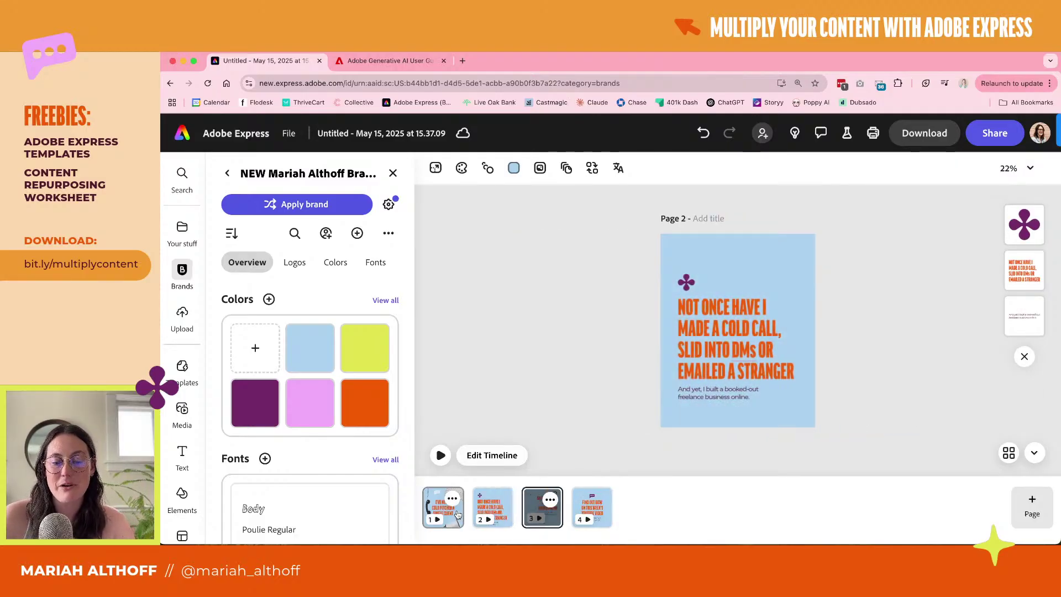